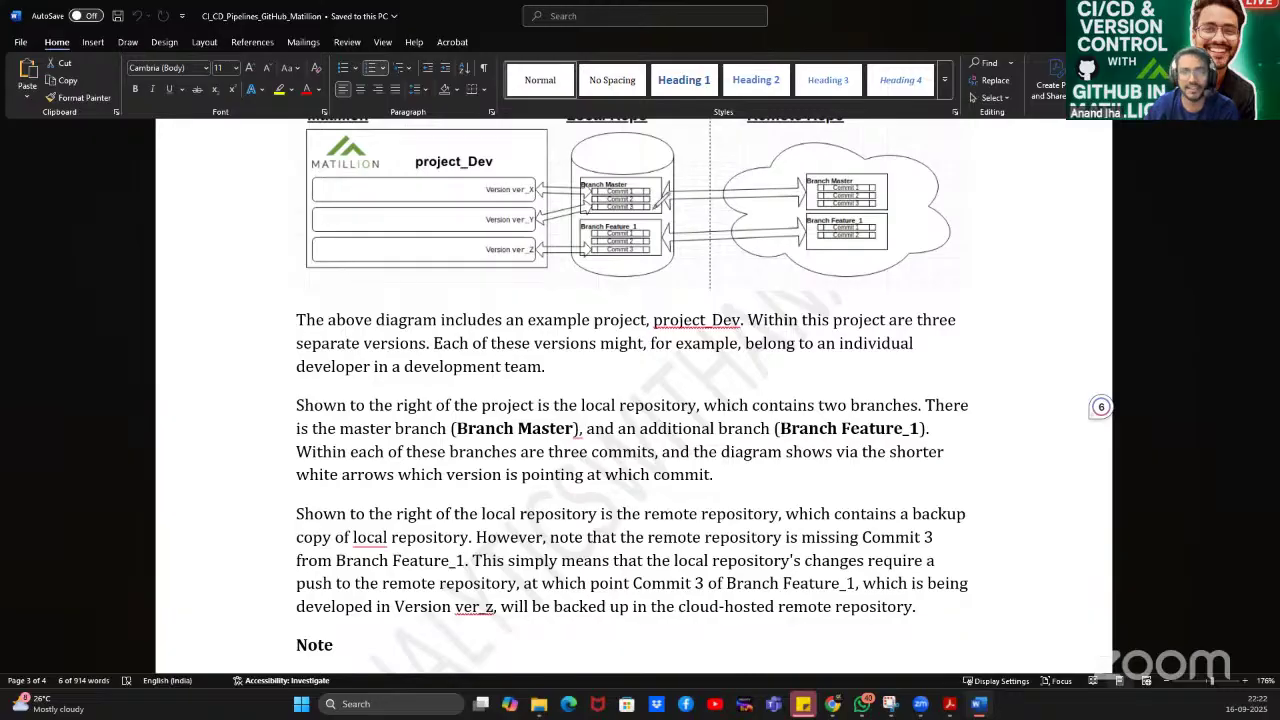
Mark up the page in red: circle the remote repository, cross out Commit 3, underline the push sentences.
click(783, 170)
mouse_move(768, 246)
mouse_down()
mouse_move(935, 262)
mouse_move(952, 176)
mouse_move(800, 150)
mouse_up()
click(634, 250)
drag(636, 250, 660, 268)
drag(670, 234, 645, 268)
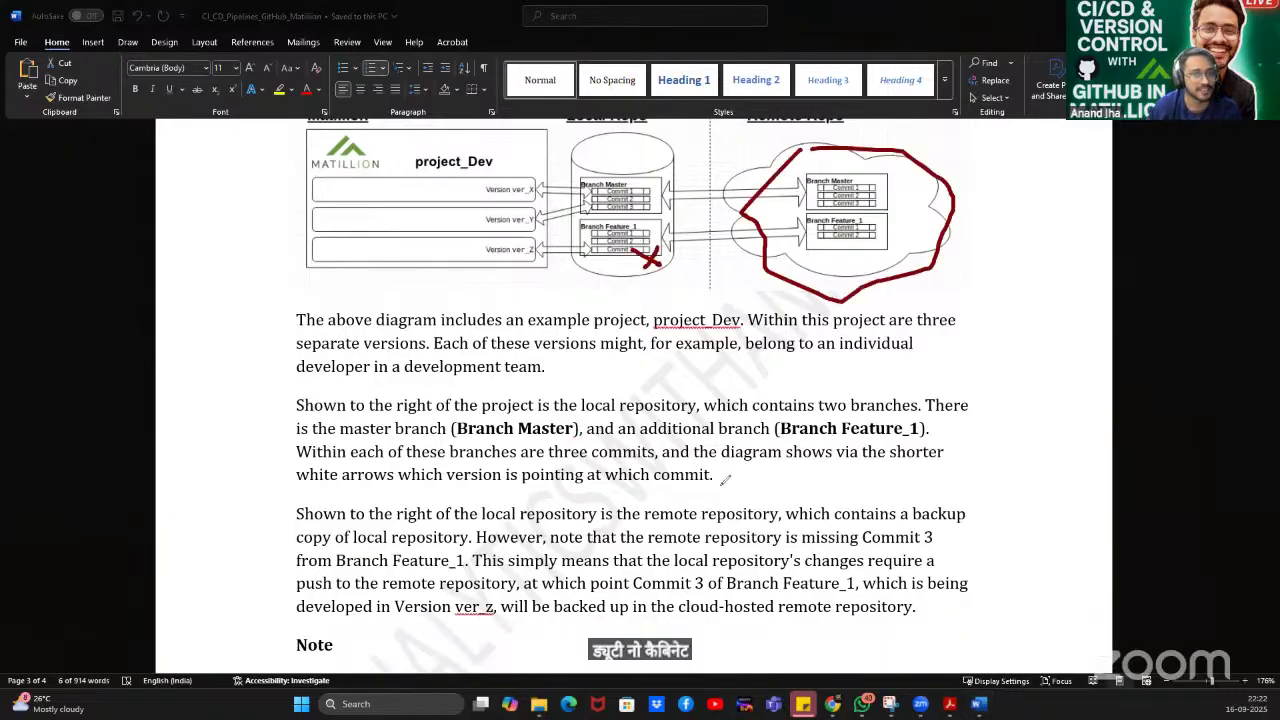
drag(856, 551, 941, 545)
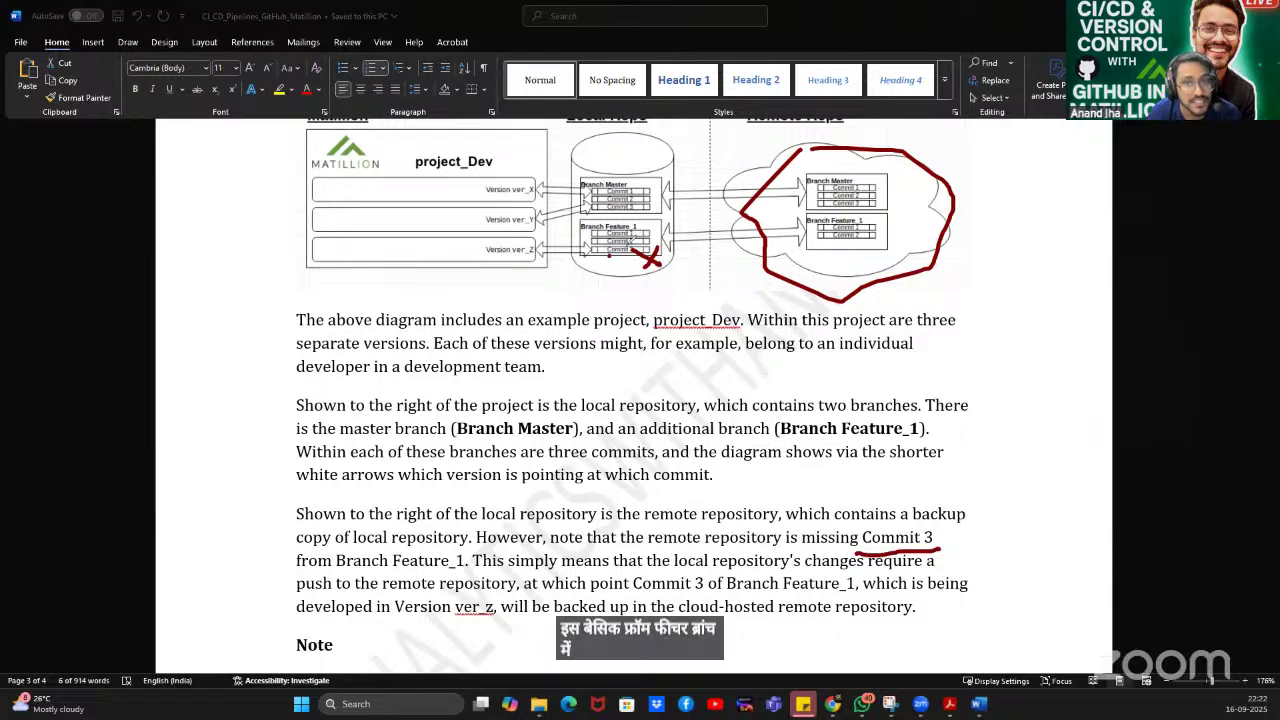
drag(608, 252, 633, 240)
mouse_move(462, 572)
mouse_down()
mouse_move(776, 576)
mouse_move(937, 560)
mouse_up()
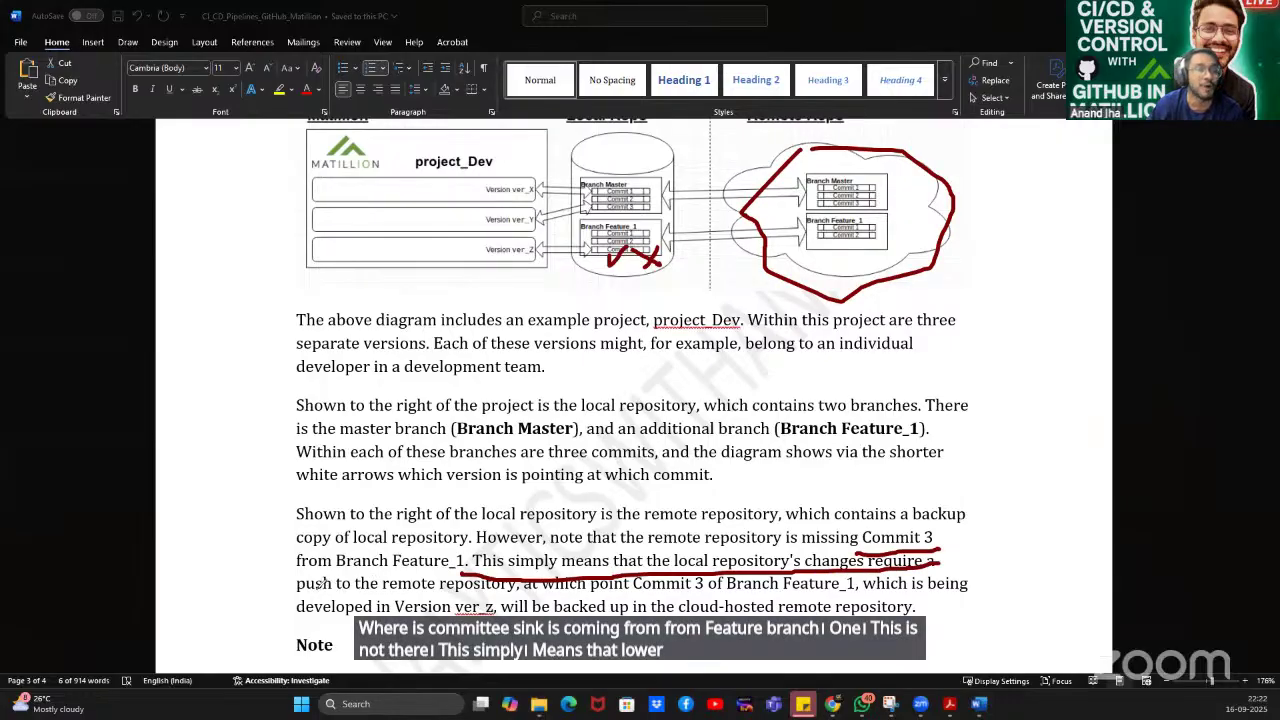
drag(300, 589, 518, 586)
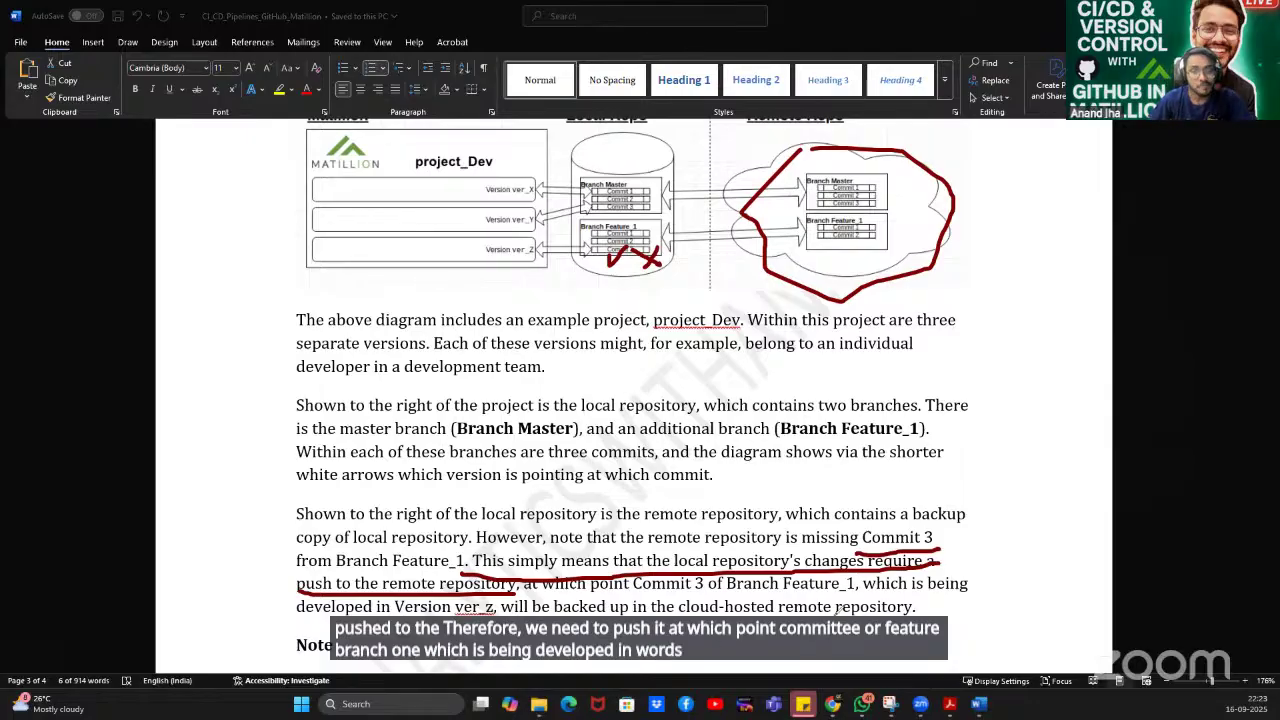
drag(926, 604, 1024, 518)
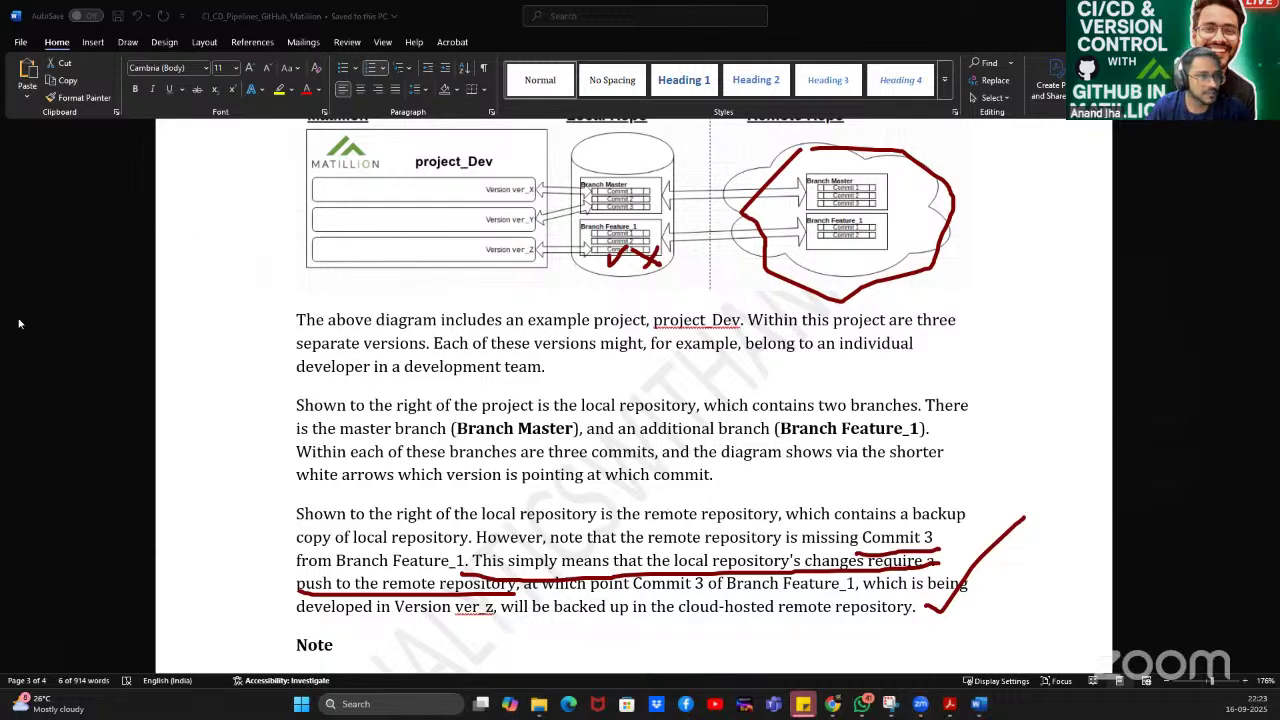
Erase the red circle, X, check marks and underlines from the page.
click(630, 255)
click(950, 215)
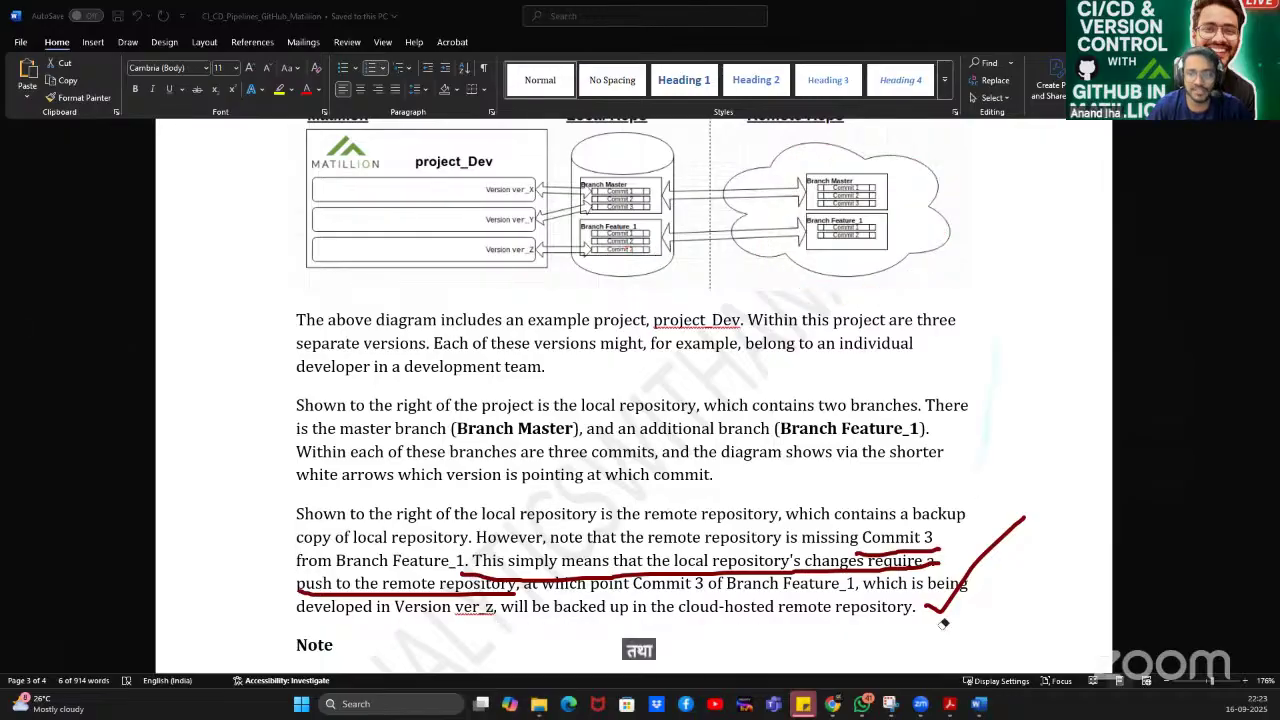
click(975, 565)
click(843, 578)
click(452, 592)
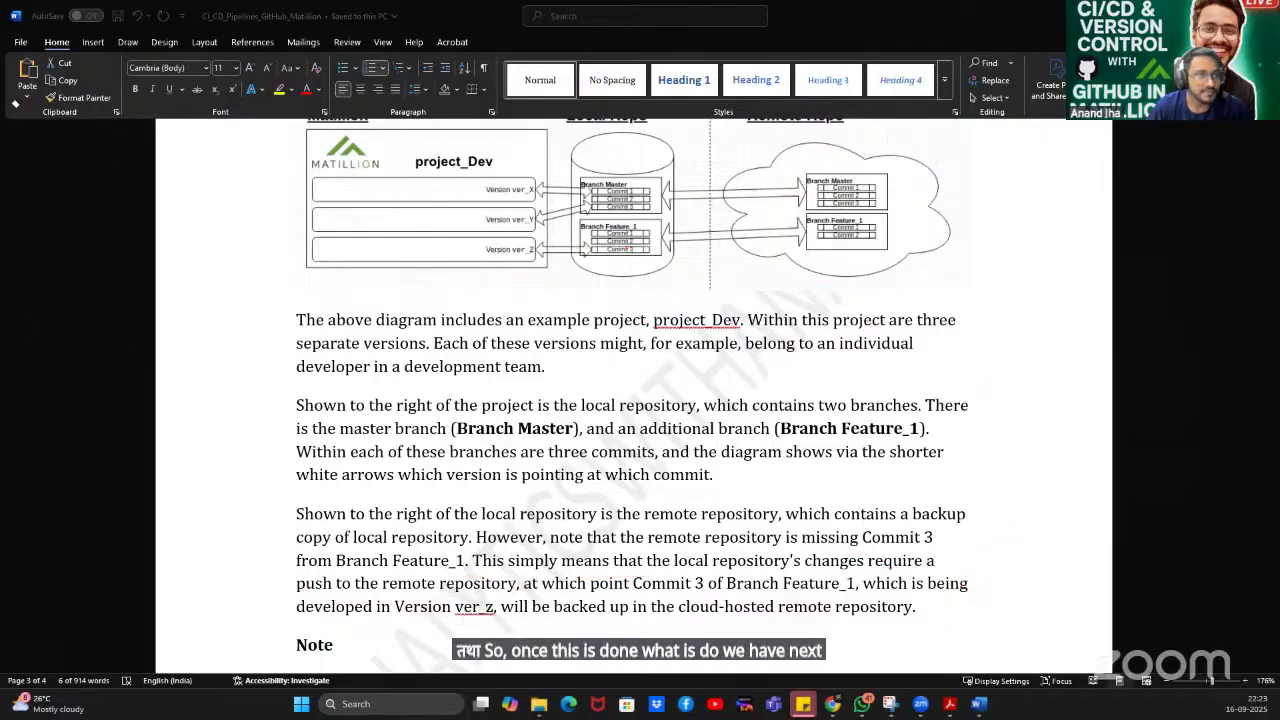
Scroll down to the Note and the 5. Example Workflow list.
scroll(838, 368, down, 5)
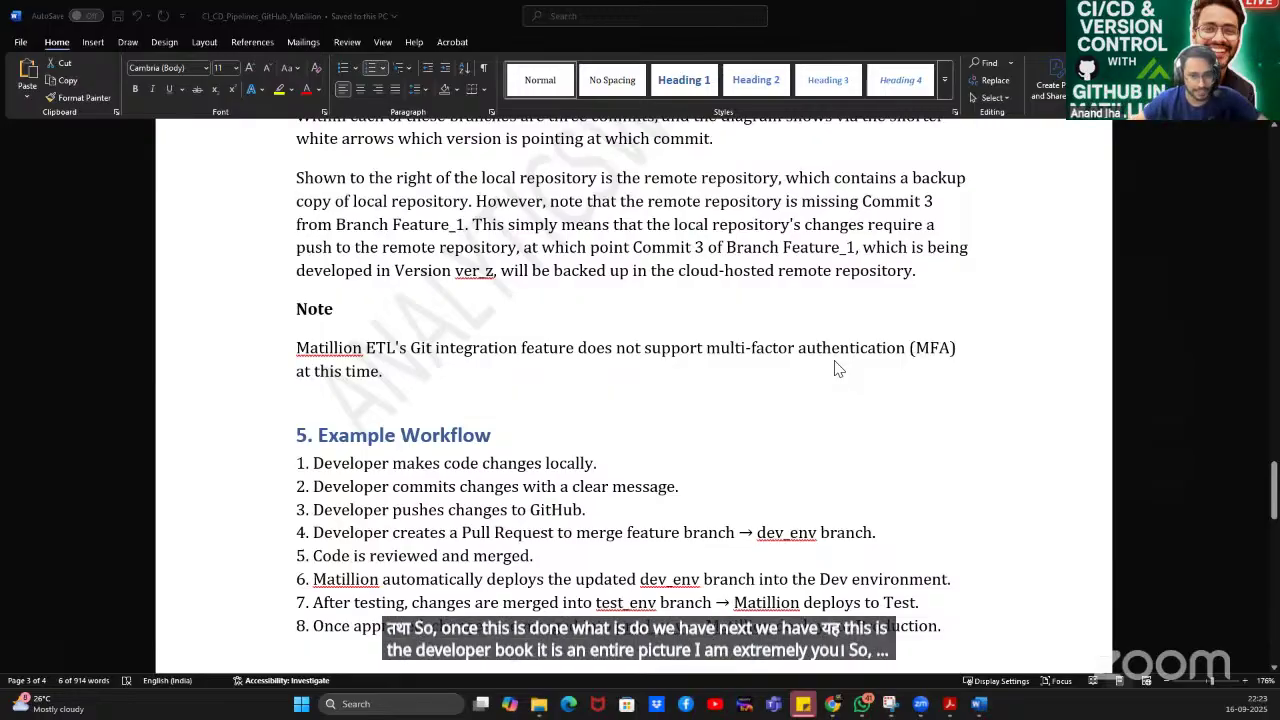
scroll(627, 395, down, 2)
ctrl+scroll(620, 395, up, 3)
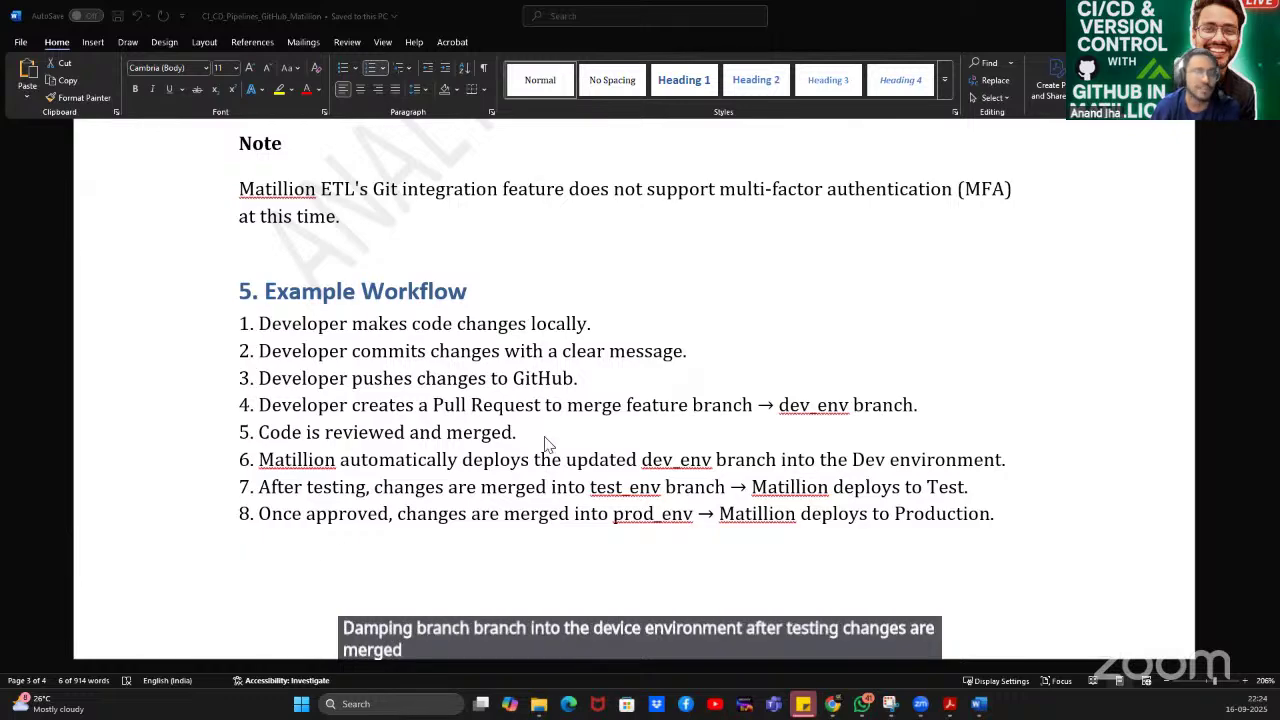
Scroll to the Git actions diagram and circle Remote Repository, Branches and Commit, with arrows to Pull, Merge and Push.
scroll(625, 465, down, 5)
scroll(628, 465, down, 9)
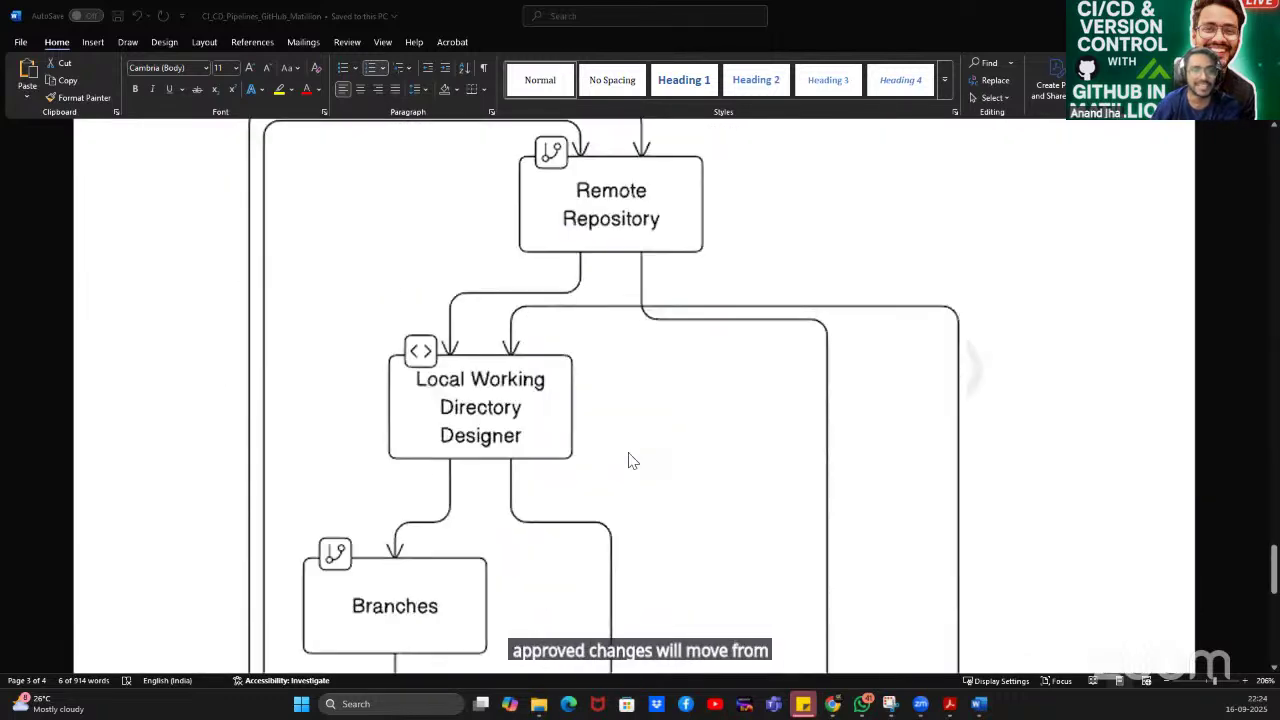
scroll(630, 455, down, 12)
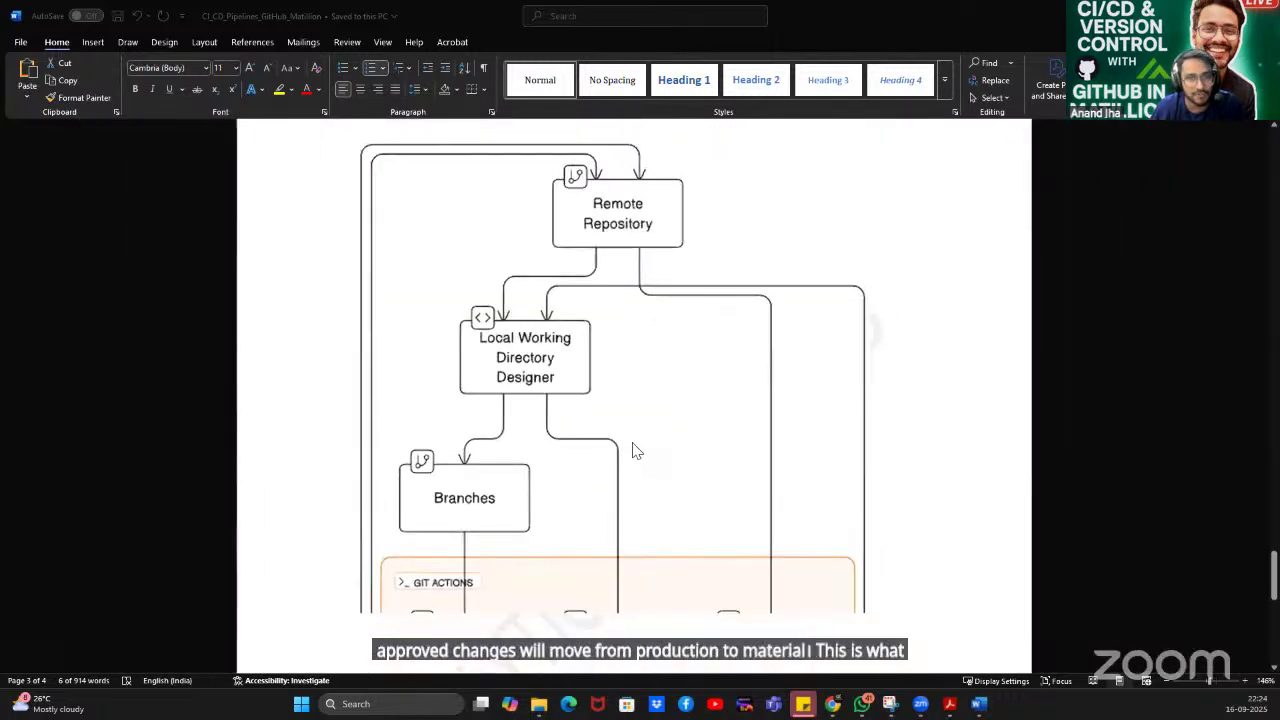
scroll(834, 449, up, 1)
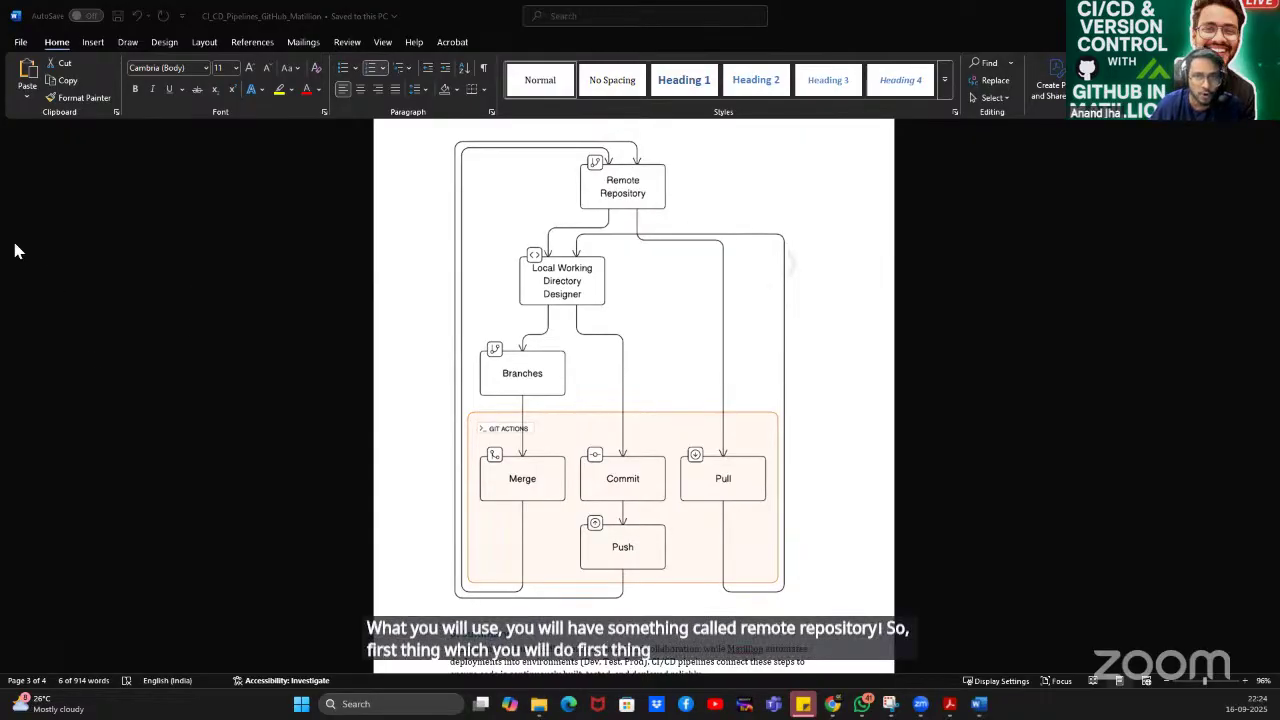
drag(632, 166, 720, 213)
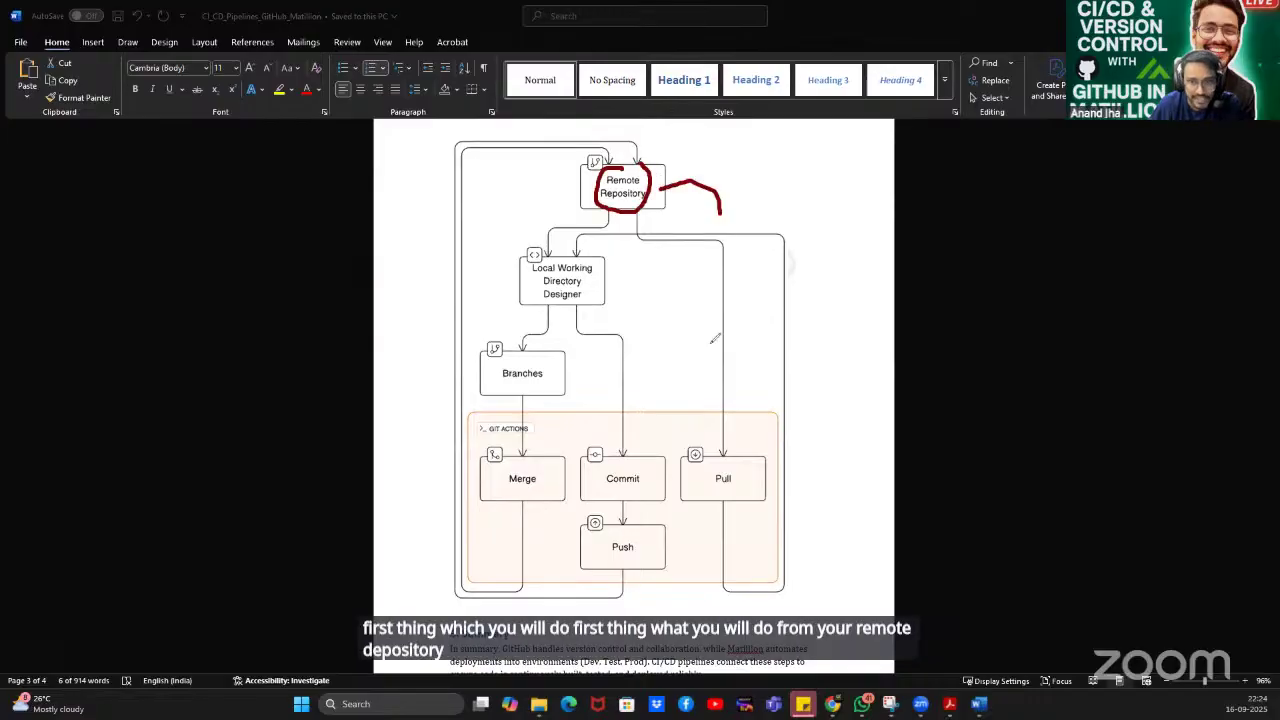
mouse_move(714, 339)
mouse_down()
mouse_move(710, 440)
mouse_move(727, 421)
mouse_up()
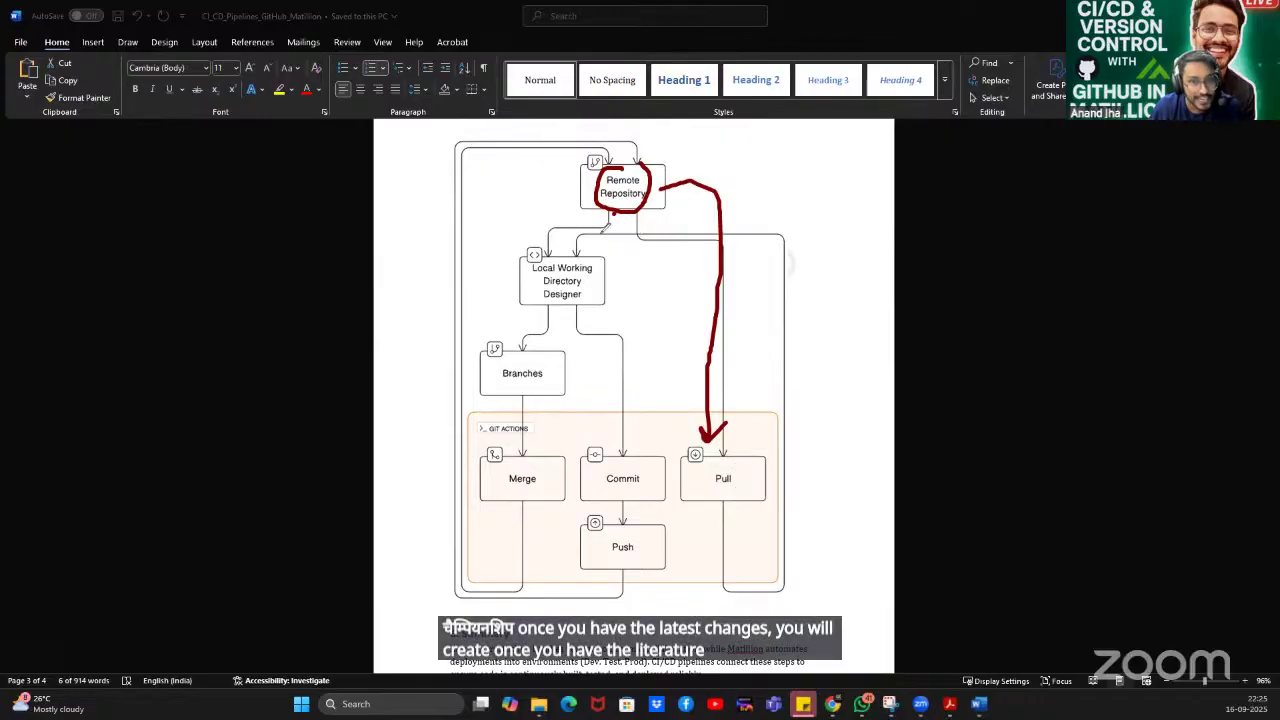
mouse_move(612, 212)
mouse_down()
mouse_move(530, 338)
mouse_move(517, 352)
mouse_move(506, 340)
mouse_move(495, 392)
mouse_move(565, 386)
mouse_move(570, 340)
mouse_move(471, 362)
mouse_up()
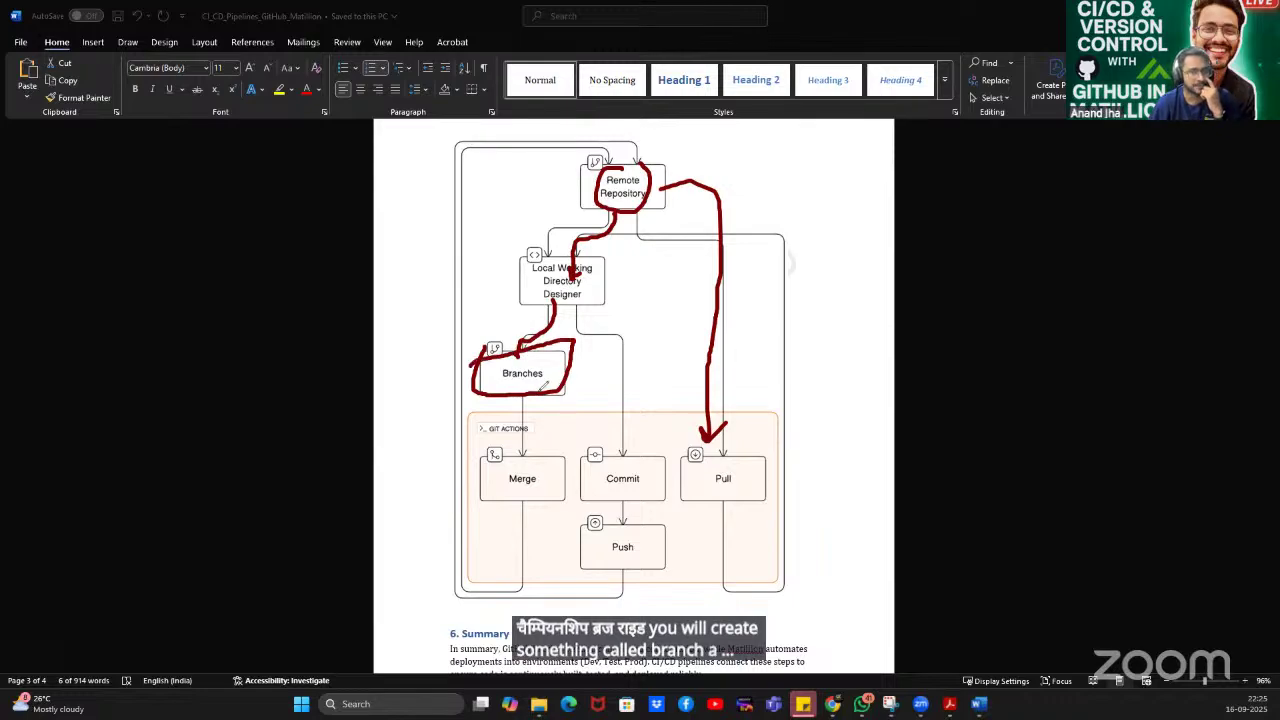
mouse_move(550, 366)
mouse_down()
mouse_move(628, 352)
mouse_move(618, 344)
mouse_move(620, 362)
mouse_move(680, 350)
mouse_move(676, 371)
mouse_up()
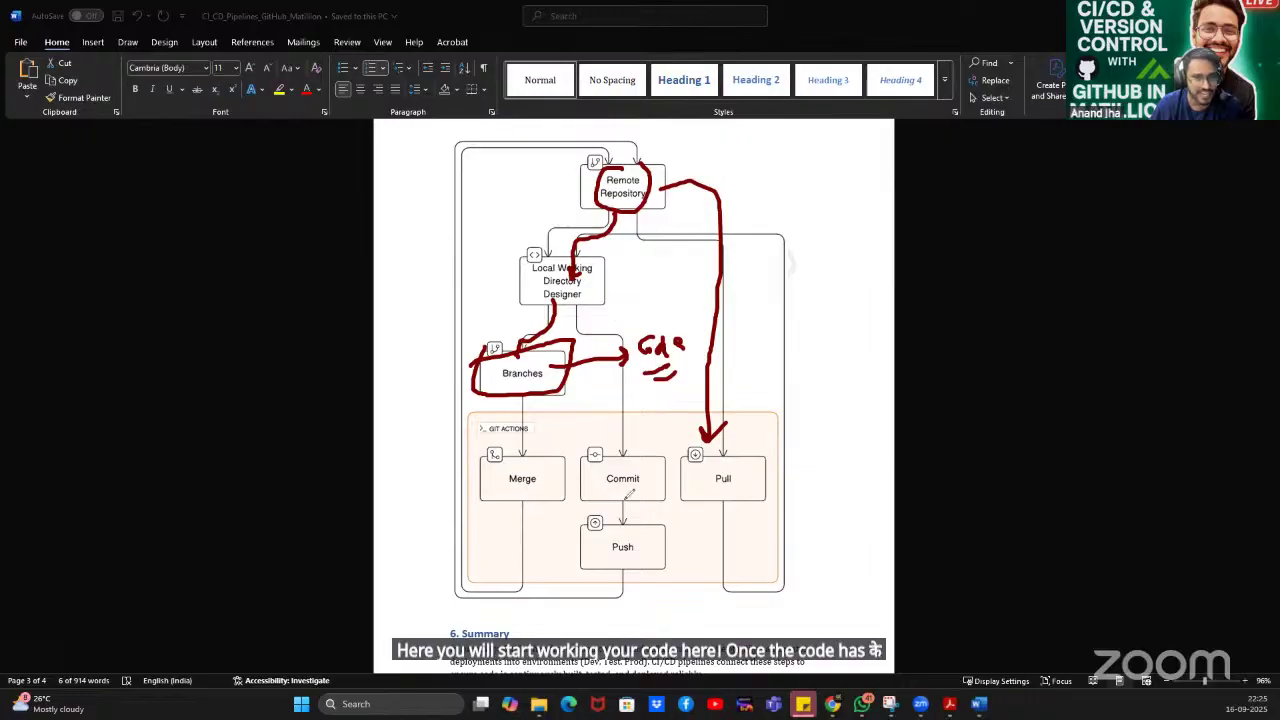
mouse_move(632, 462)
mouse_down()
mouse_move(584, 478)
mouse_move(600, 497)
mouse_move(652, 462)
mouse_move(628, 466)
mouse_up()
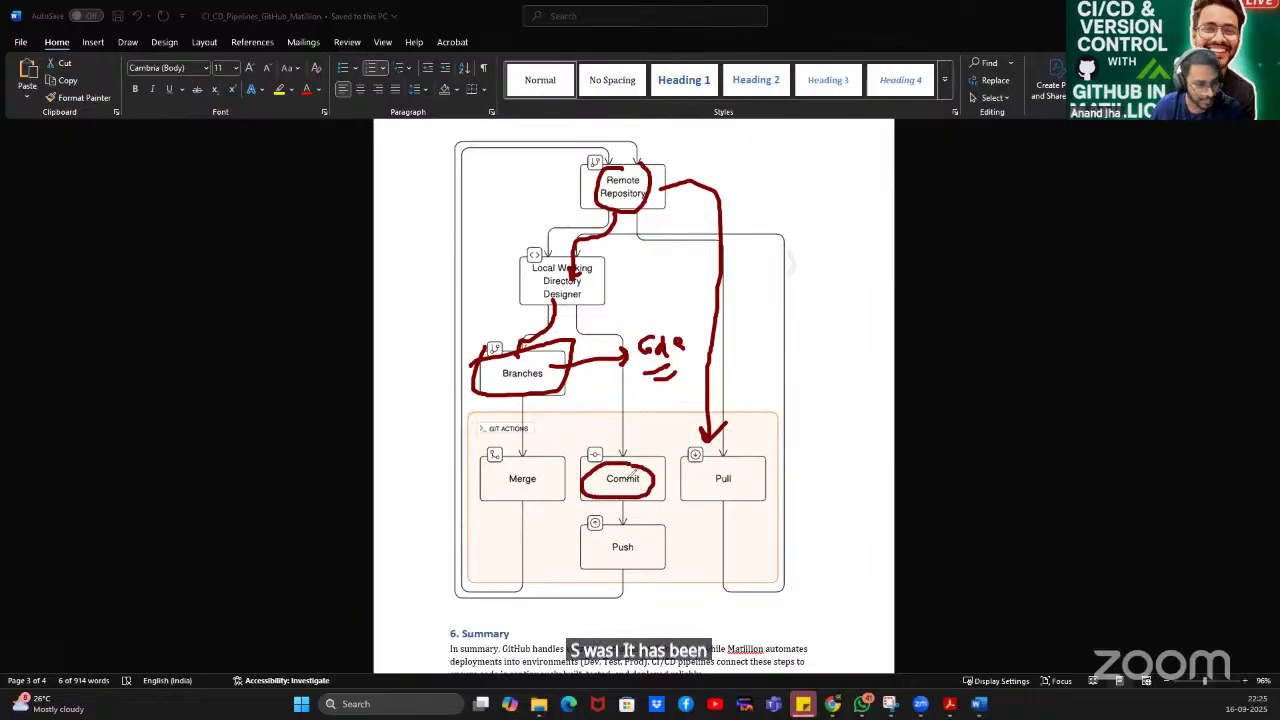
mouse_move(622, 550)
mouse_down()
mouse_move(624, 565)
mouse_move(504, 610)
mouse_move(458, 578)
mouse_move(450, 548)
mouse_move(468, 210)
mouse_move(598, 128)
mouse_move(636, 164)
mouse_up()
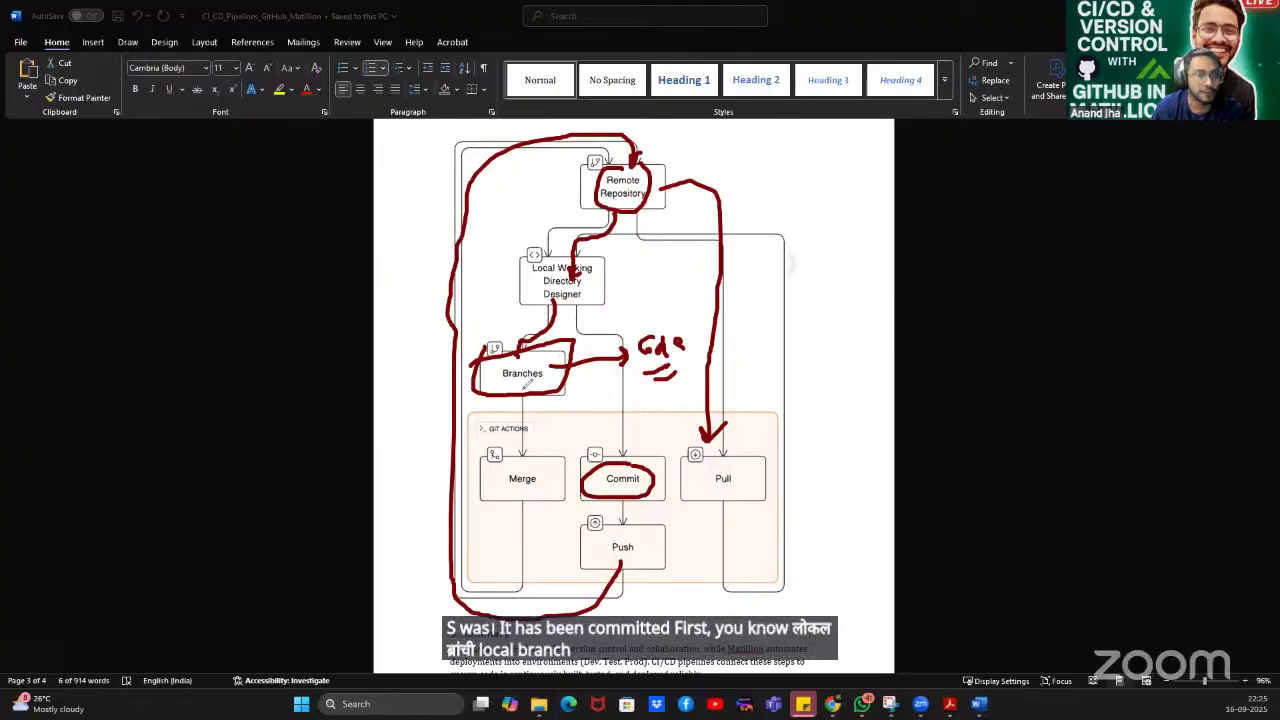
mouse_move(524, 396)
mouse_down()
mouse_move(522, 458)
mouse_move(500, 462)
mouse_up()
Box Merge and write A + B pipeline labels with arrows and a 2 beside the diagram.
mouse_move(766, 252)
mouse_down()
mouse_move(781, 216)
mouse_move(793, 254)
mouse_move(791, 237)
mouse_up()
drag(789, 347, 795, 362)
drag(806, 362, 792, 377)
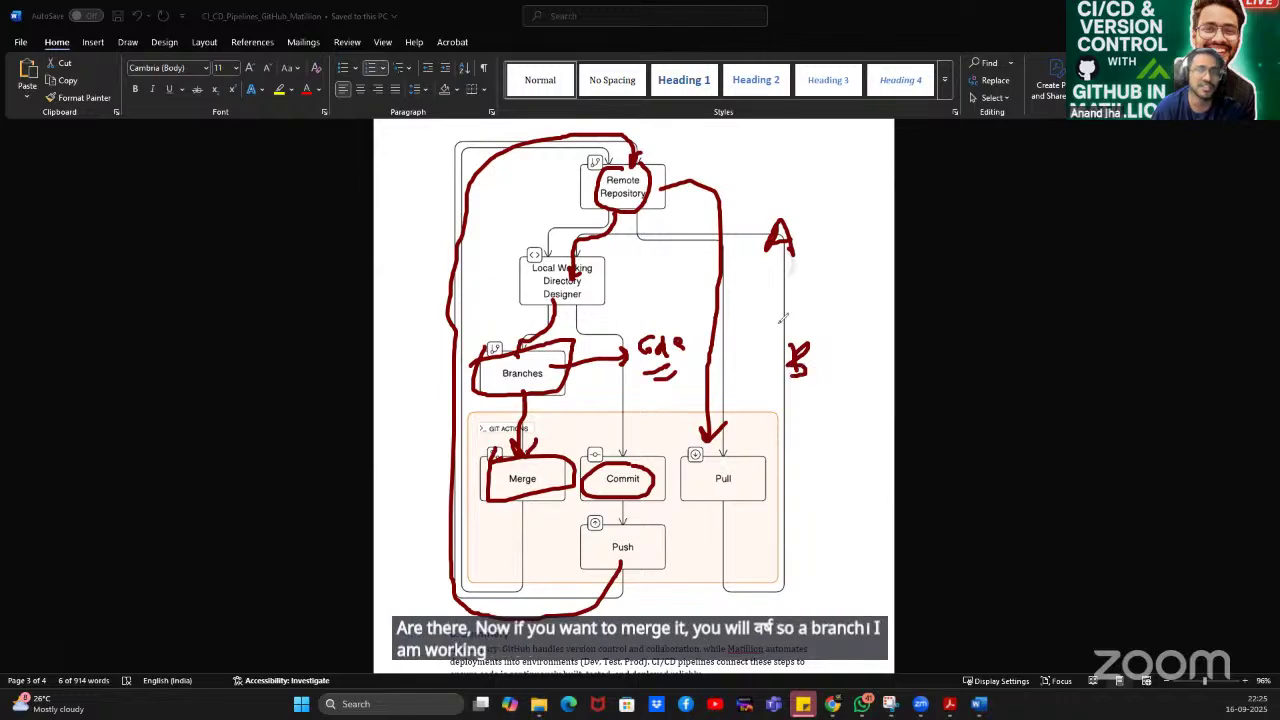
mouse_move(766, 300)
mouse_down()
mouse_move(843, 288)
mouse_move(804, 308)
mouse_up()
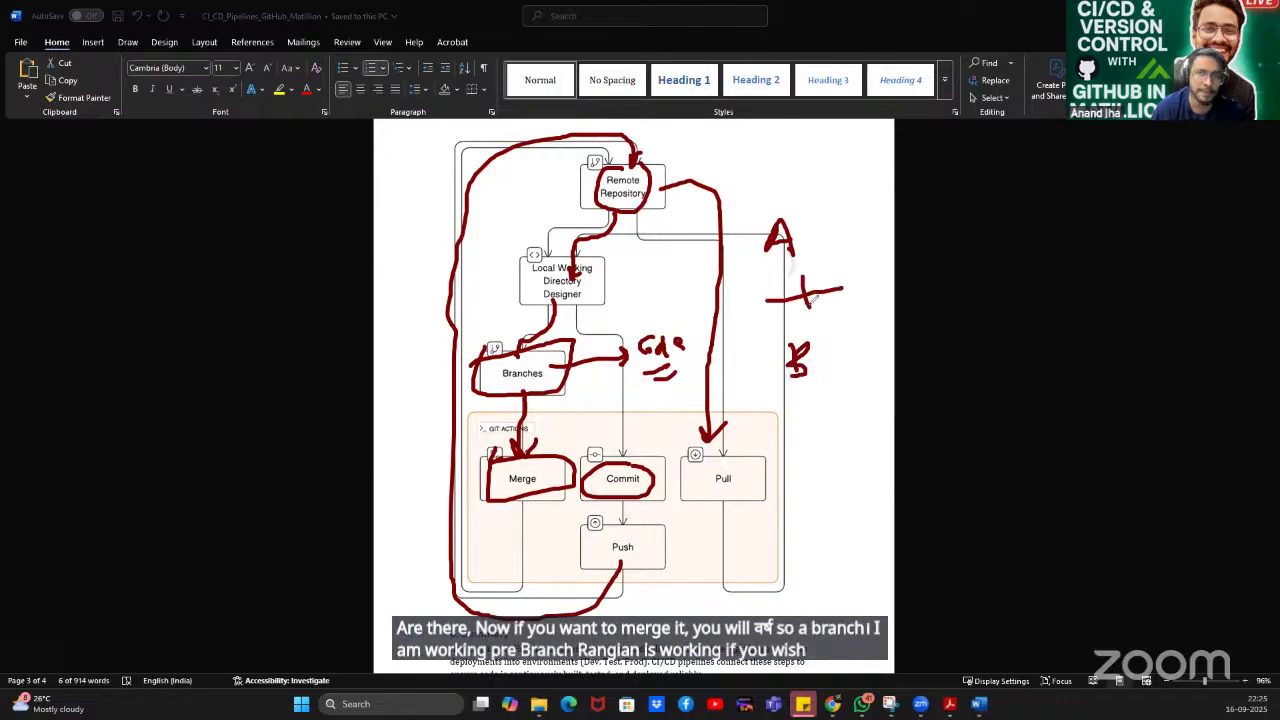
mouse_move(815, 215)
mouse_down()
mouse_move(853, 199)
mouse_move(880, 208)
mouse_up()
mouse_move(833, 352)
mouse_down()
mouse_move(872, 324)
mouse_move(874, 342)
mouse_up()
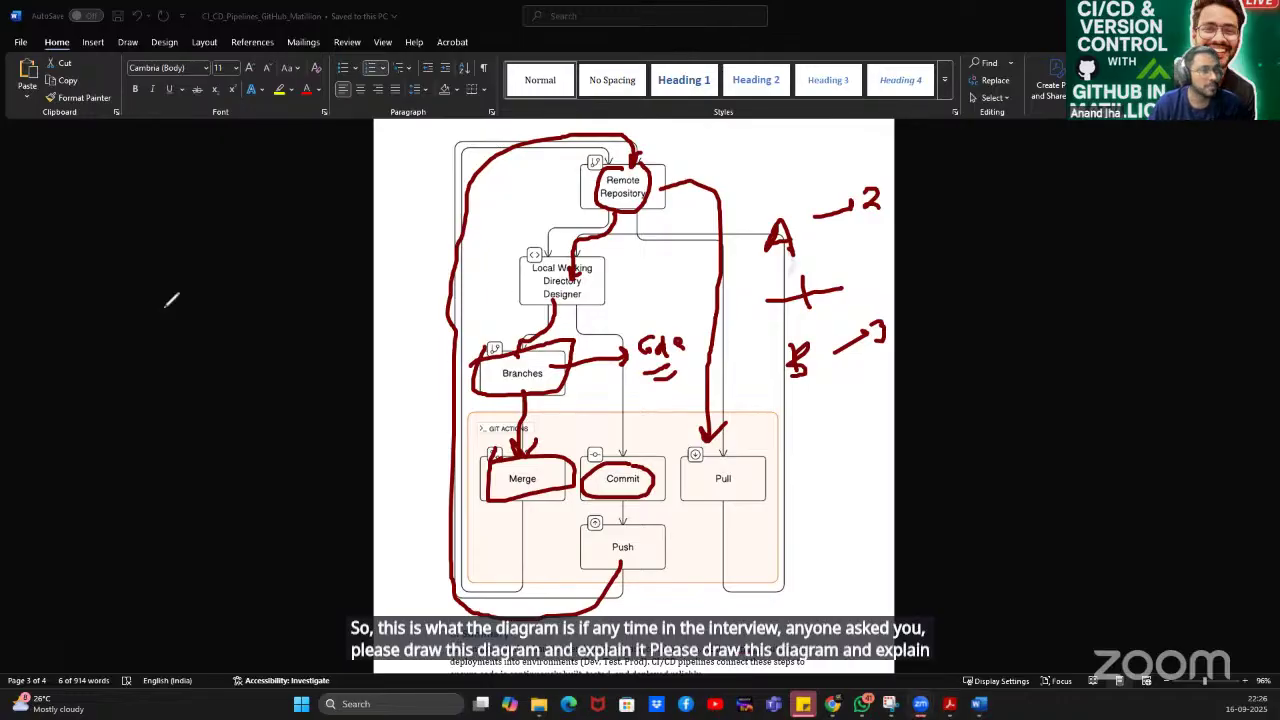
Wipe every red annotation off the Git diagram with the clear-all button and scroll the page.
click(25, 431)
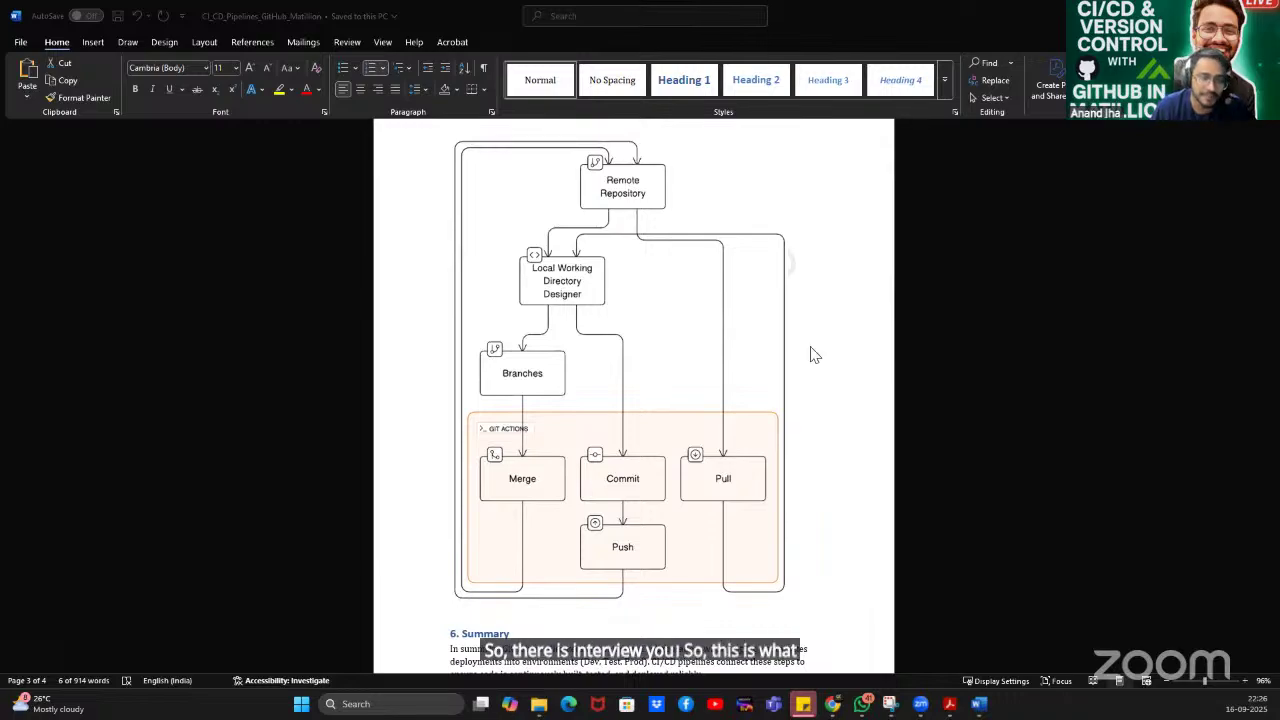
scroll(808, 352, down, 2)
scroll(808, 352, up, 3)
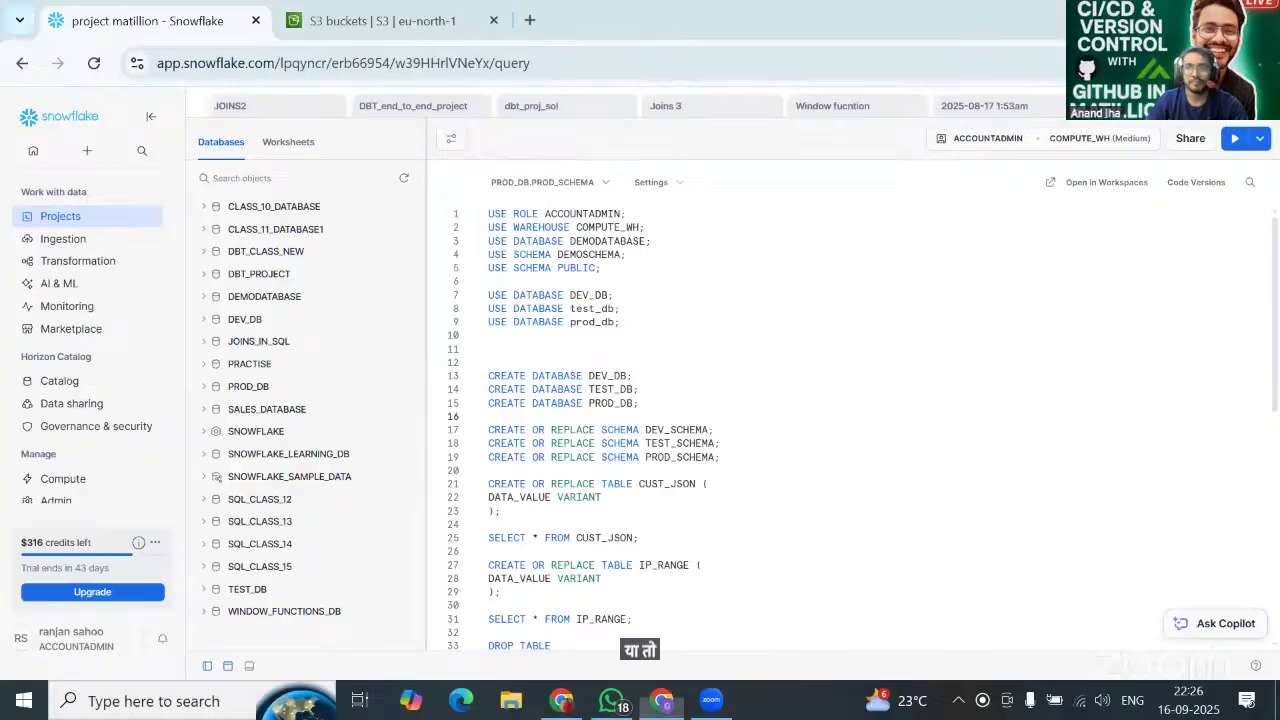
Review the worksheet script, placing the cursor after line 3 and the USE DATABASE DEV_DB line.
click(969, 237)
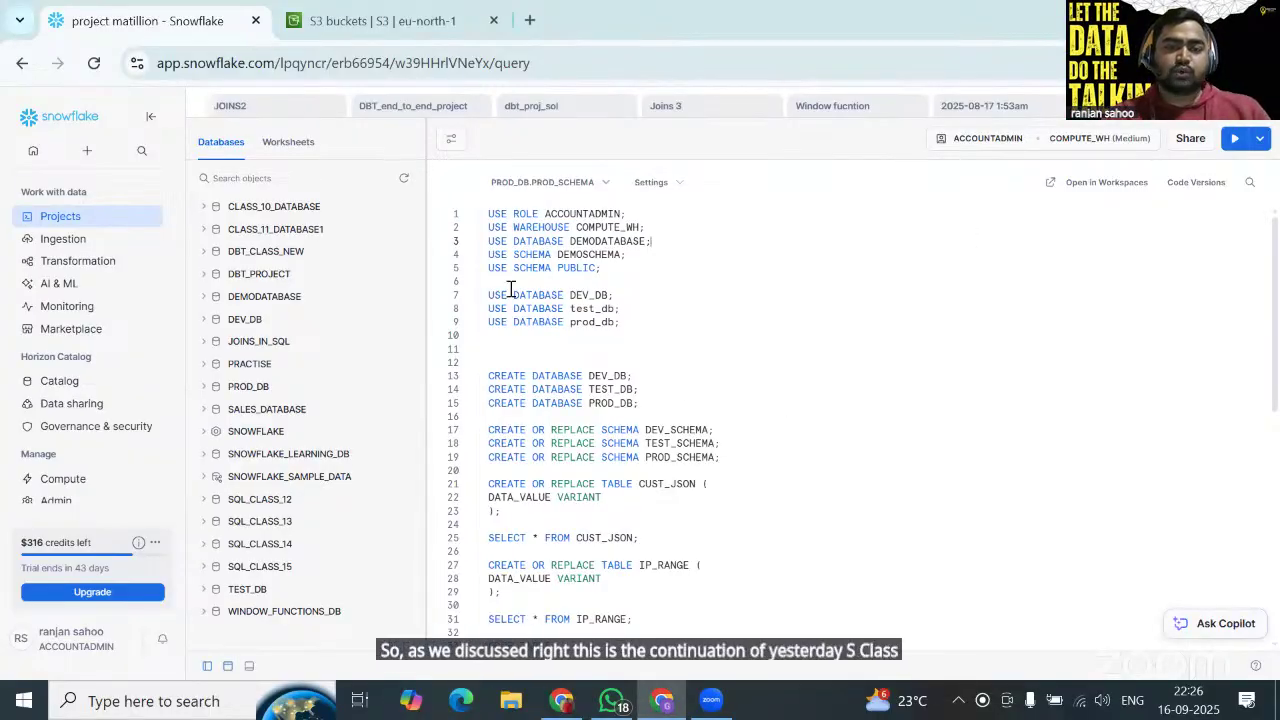
click(622, 296)
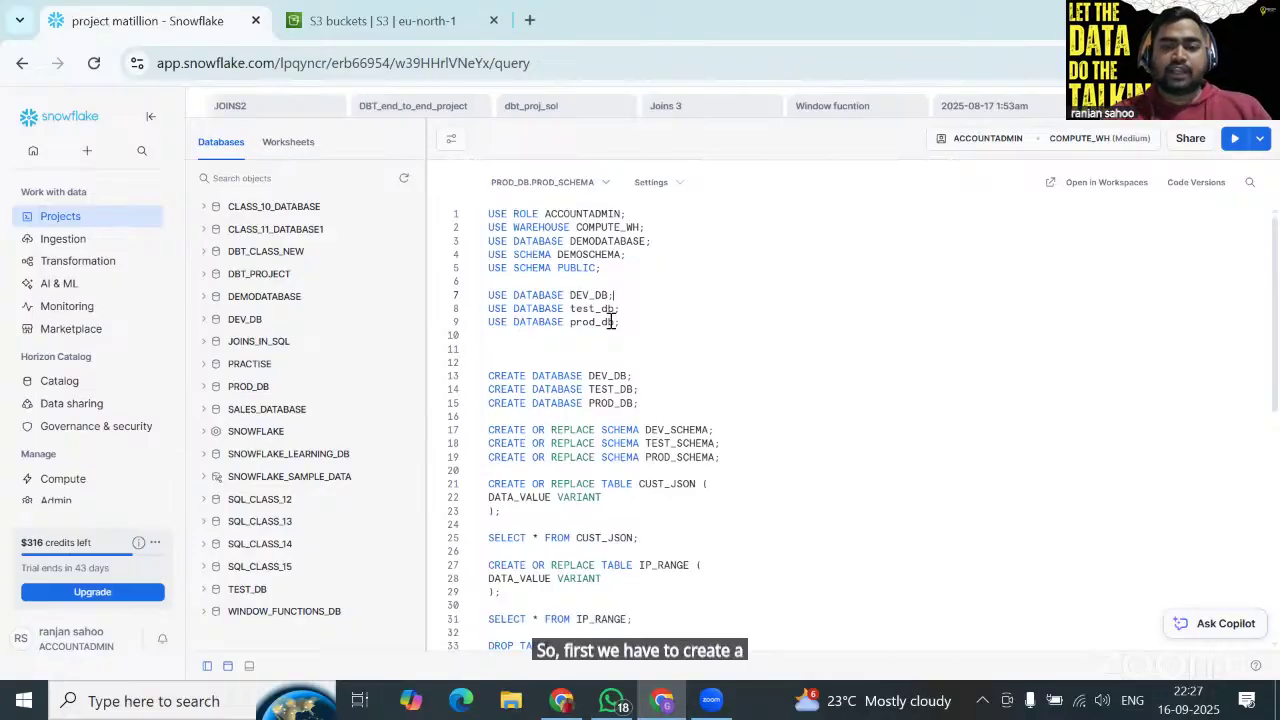
scroll(690, 443, down, 1)
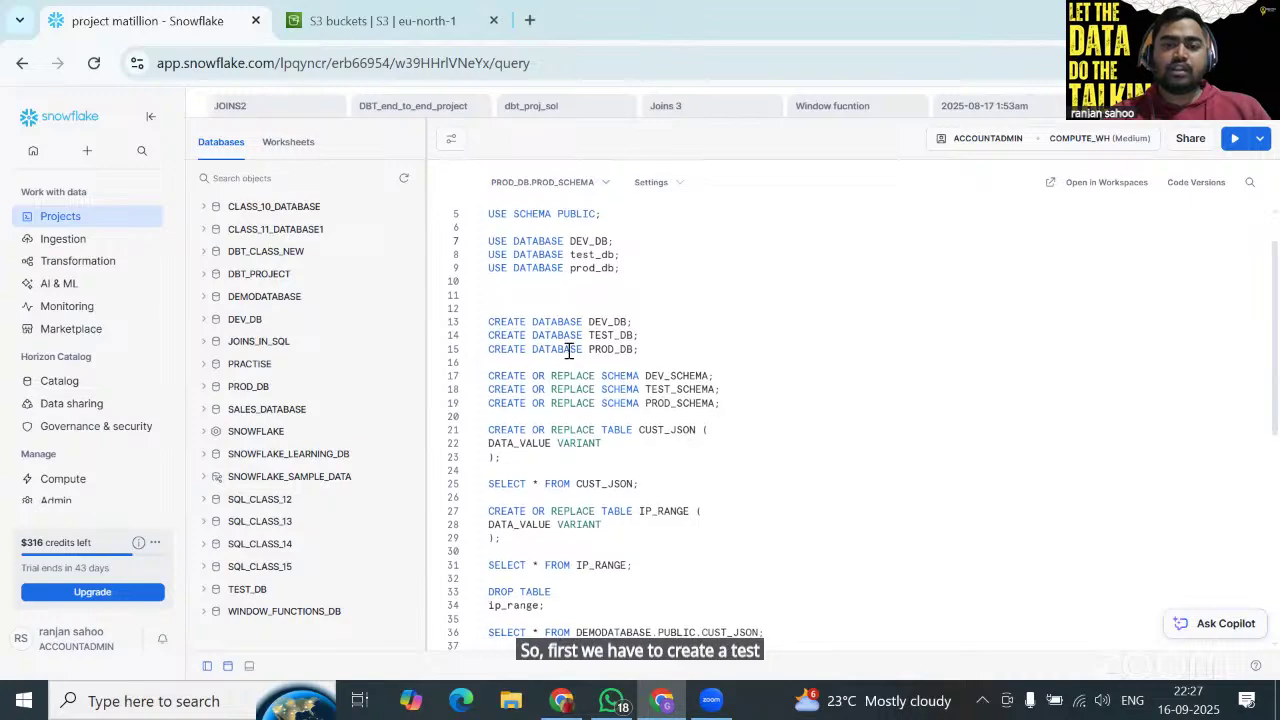
scroll(577, 353, down, 1)
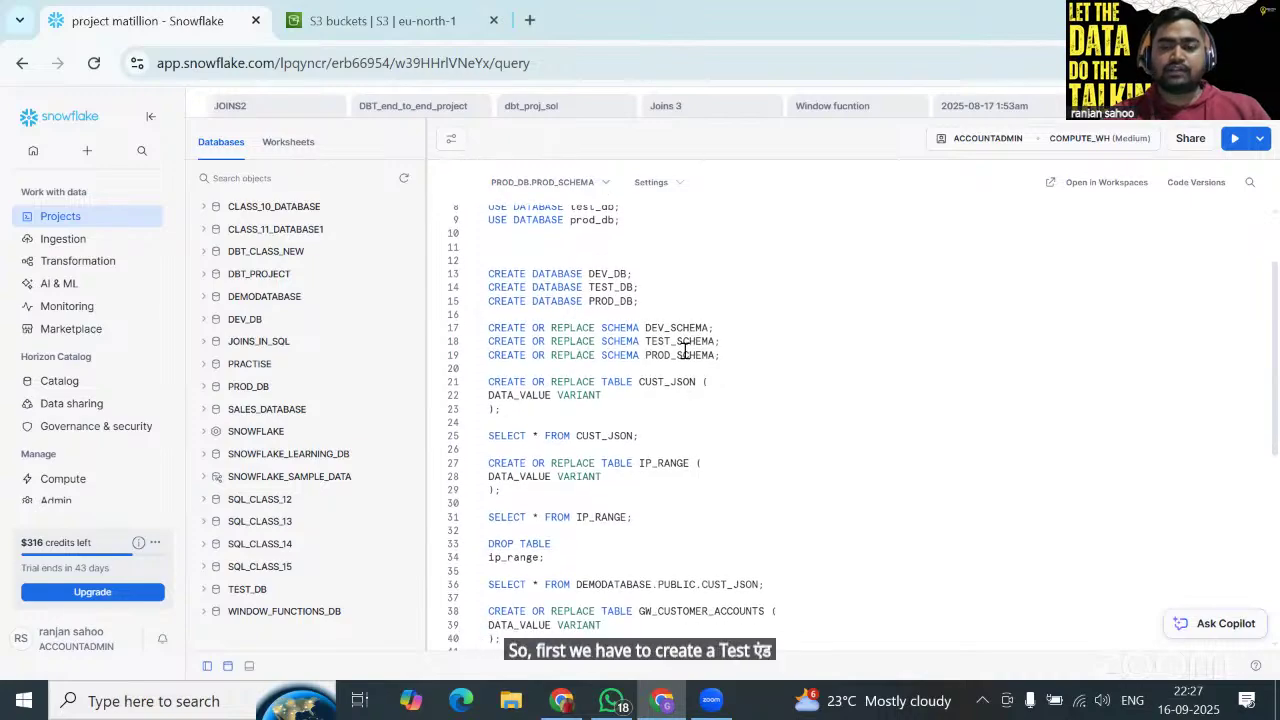
scroll(703, 376, down, 1)
scroll(600, 280, up, 1)
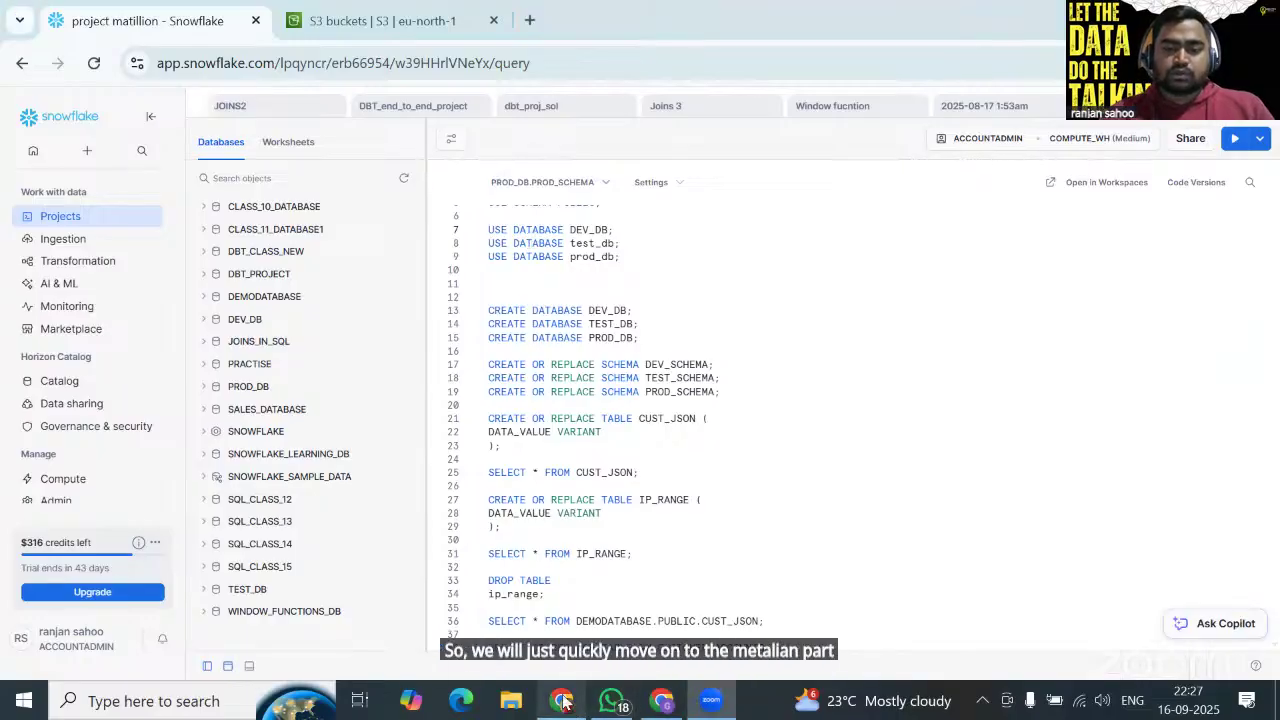
Glance at the Matillion project page, then return to the Snowflake worksheet.
mouse_move(567, 708)
click(520, 604)
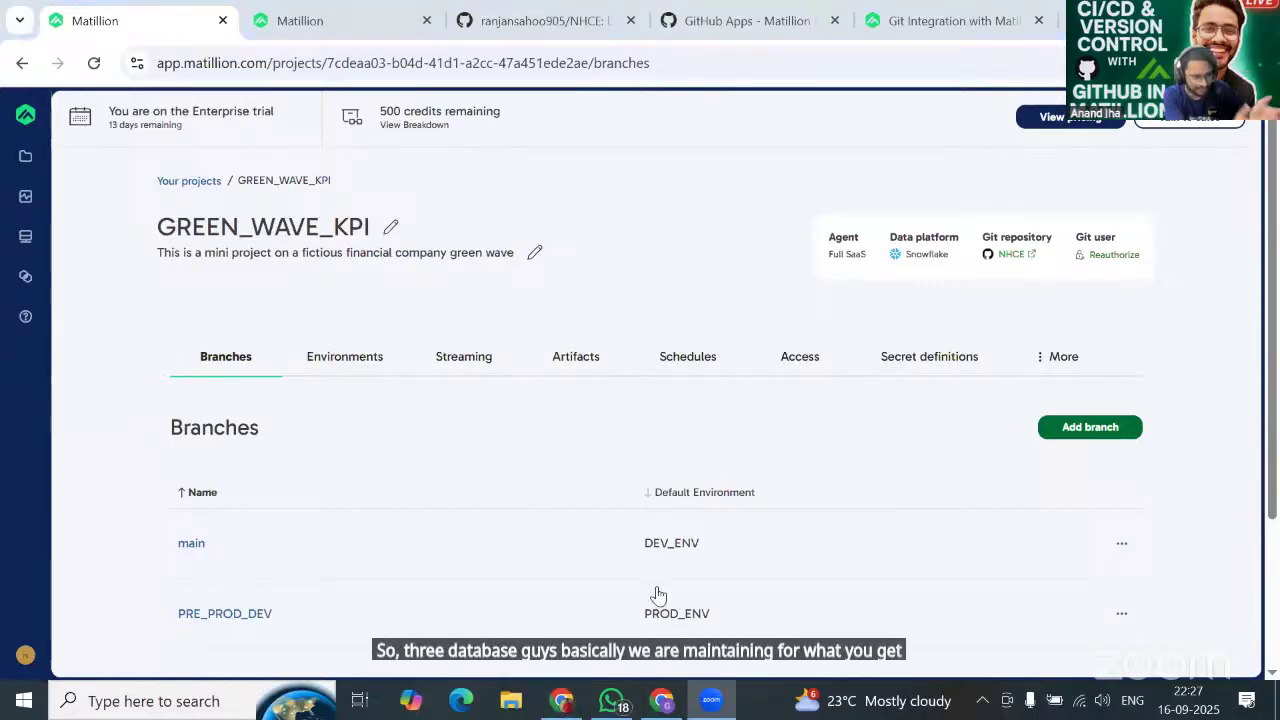
mouse_move(662, 708)
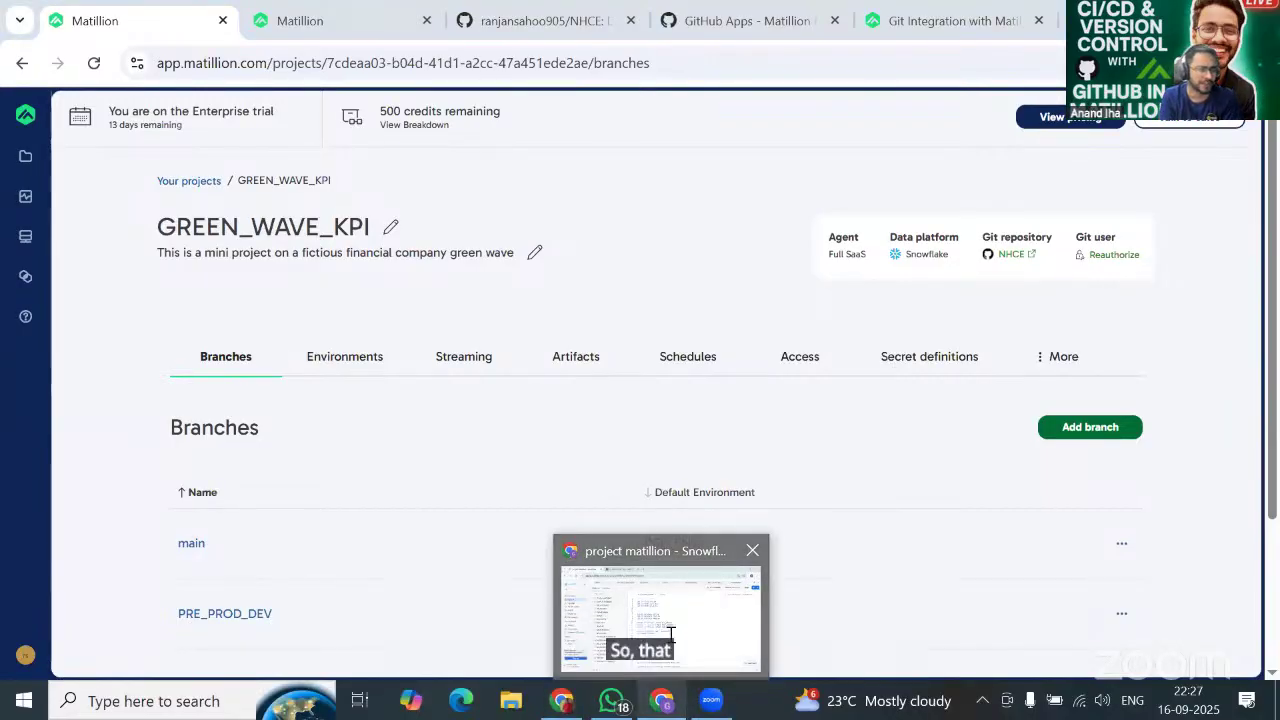
click(645, 606)
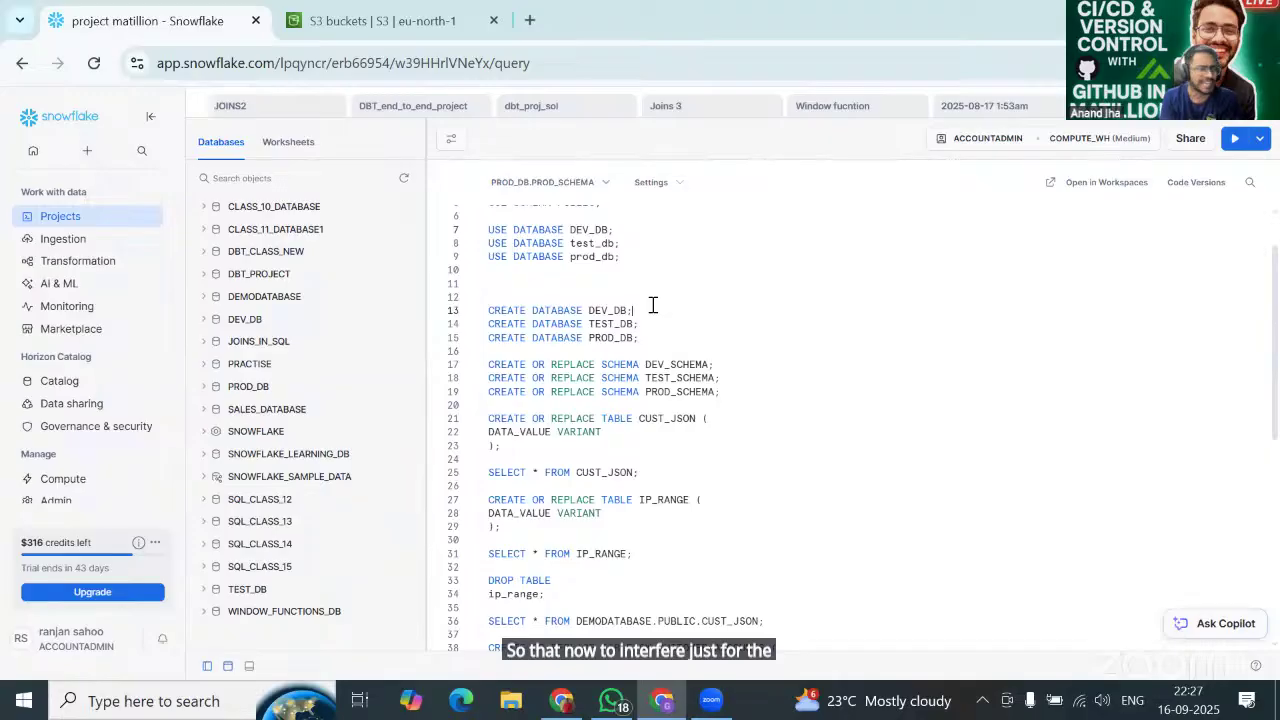
Move to the end of the PROD_DB line and scroll through the CREATE DATABASE statements.
key(Down)
key(End)
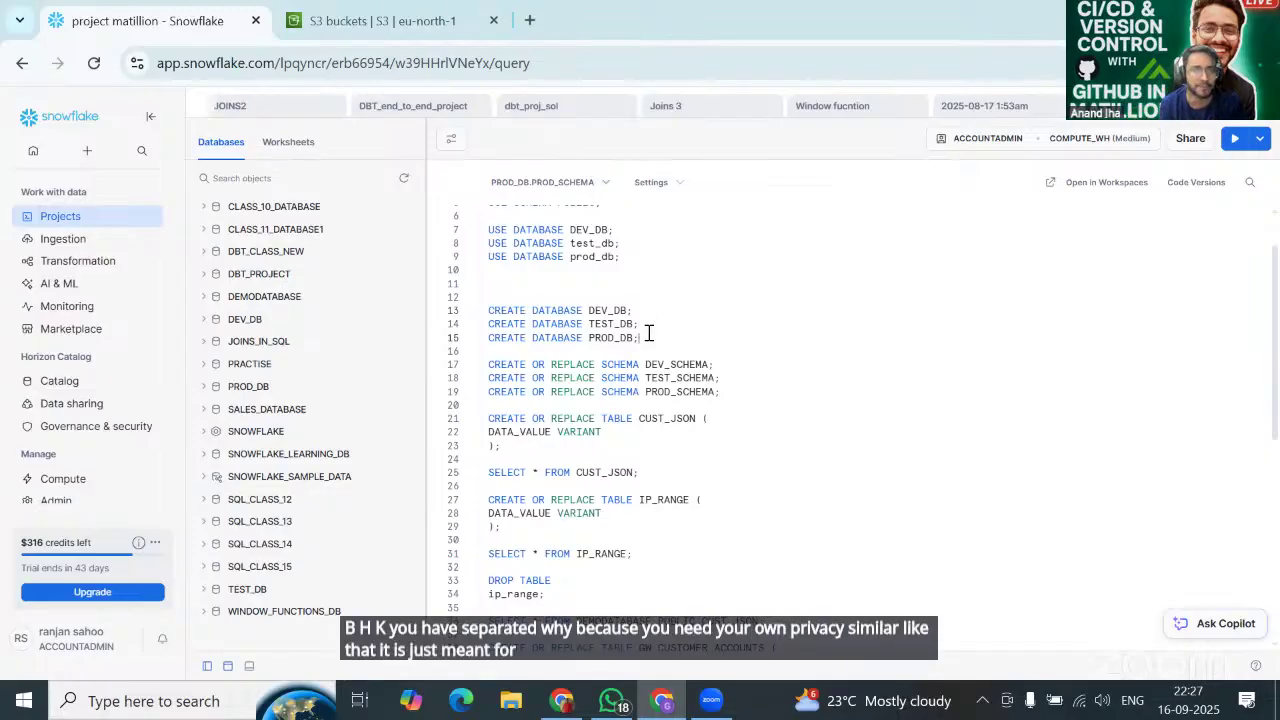
scroll(649, 333, down, 1)
scroll(649, 333, up, 3)
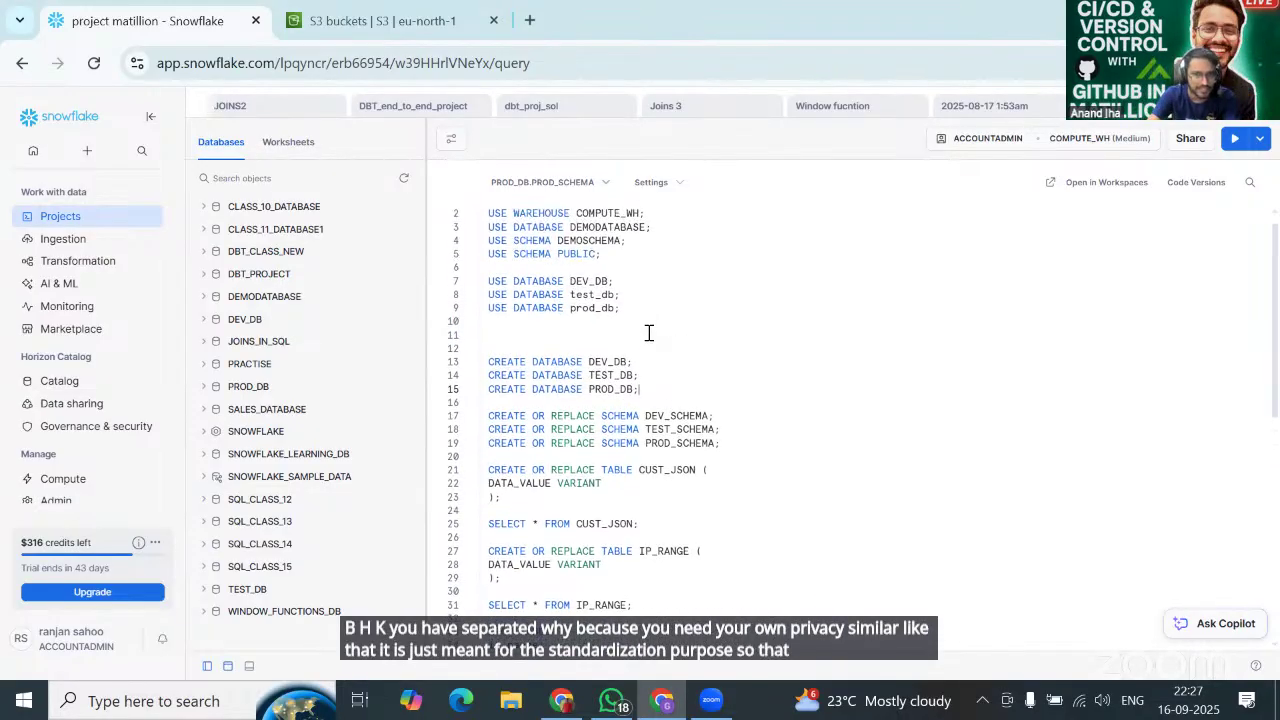
scroll(649, 333, up, 1)
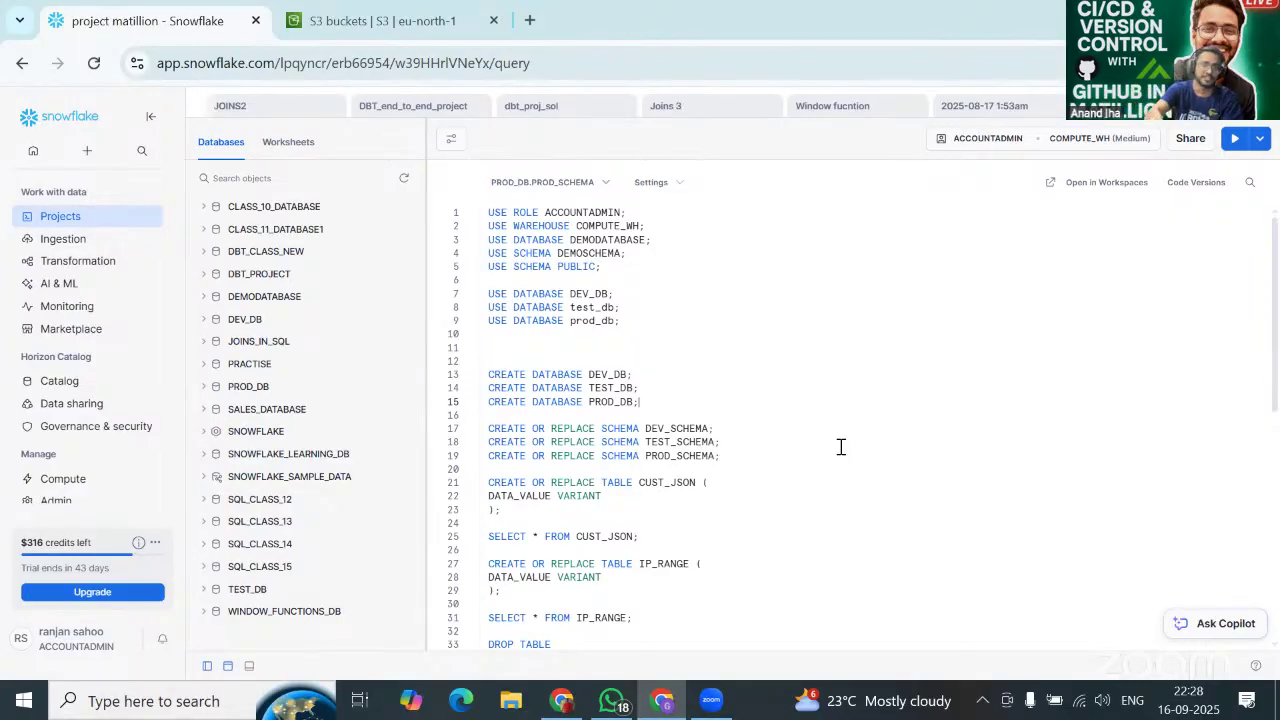
scroll(841, 447, down, 1)
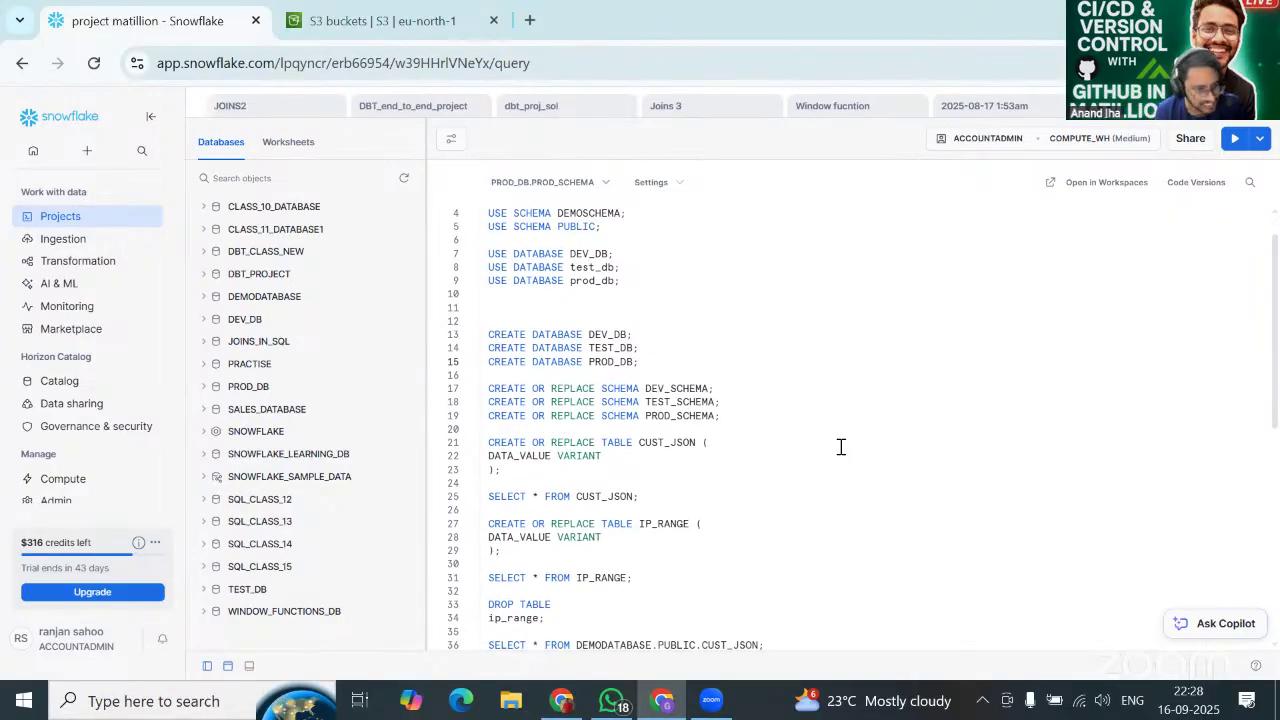
scroll(841, 447, up, 2)
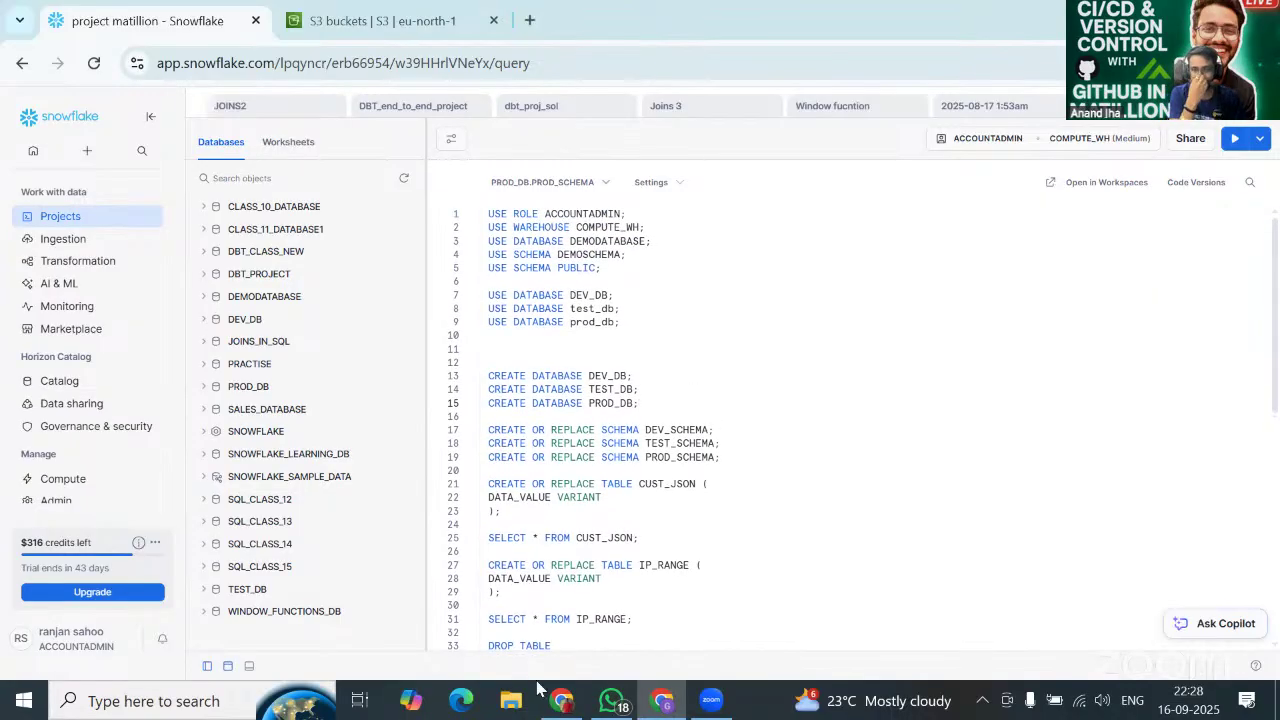
In the GREEN_WAVE_KPI branches list, delete TEST_BRANCH and PROD_BRANCH.
mouse_move(556, 699)
click(585, 625)
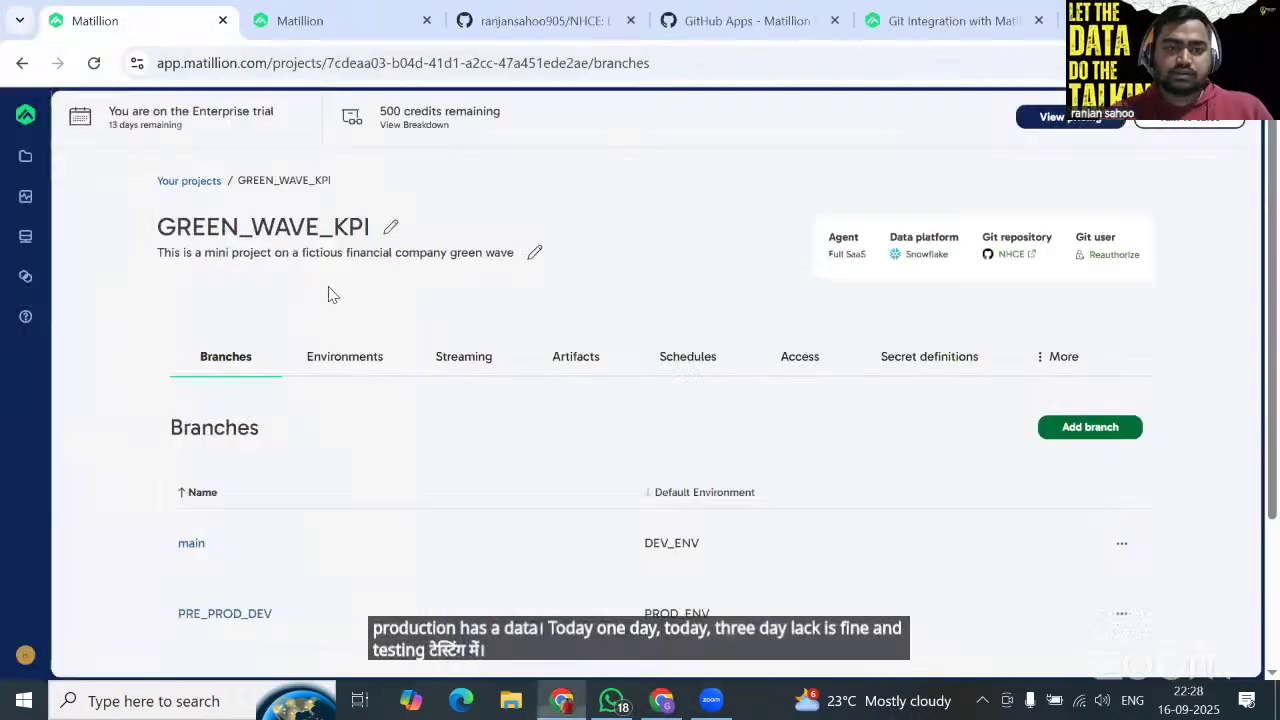
scroll(463, 423, down, 2)
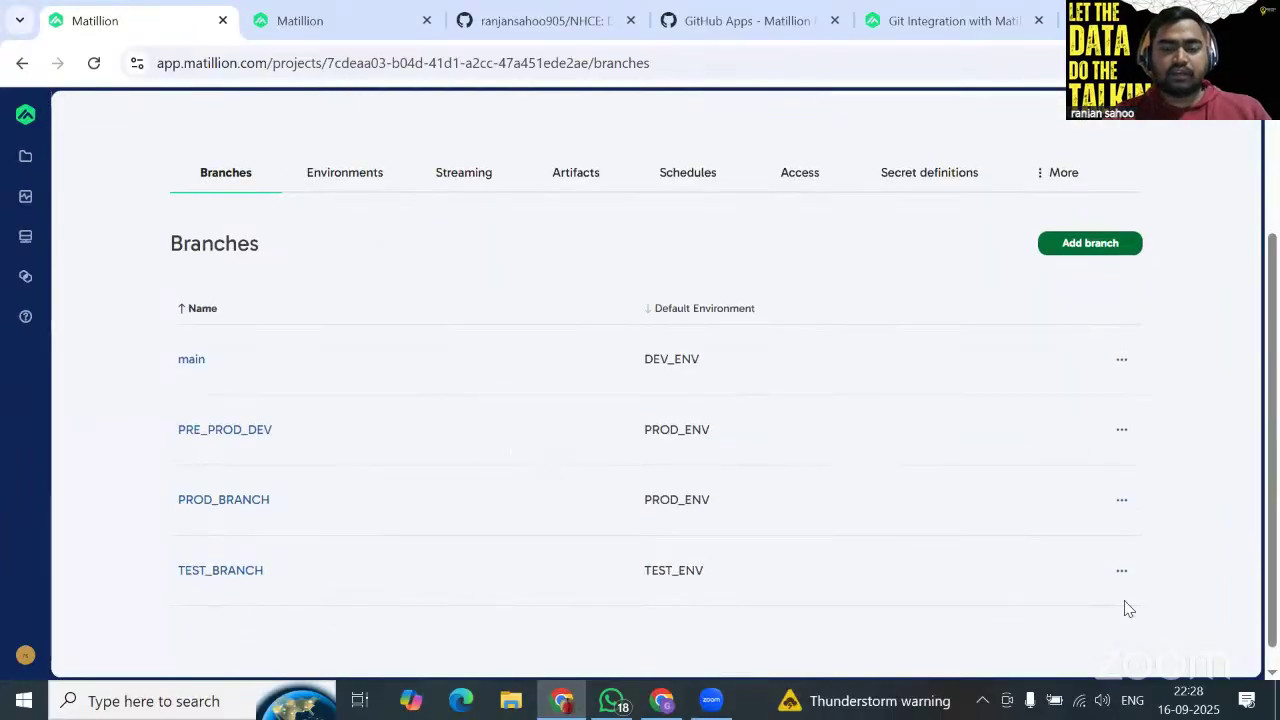
click(1121, 571)
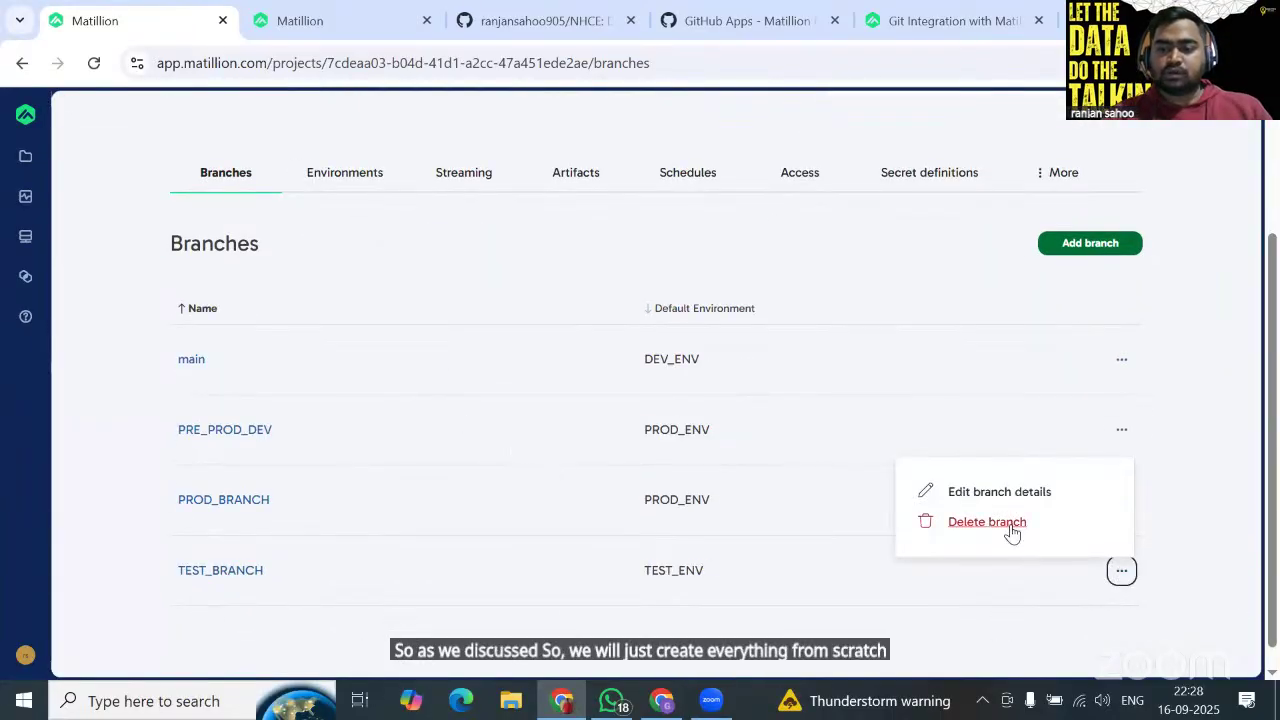
click(1012, 524)
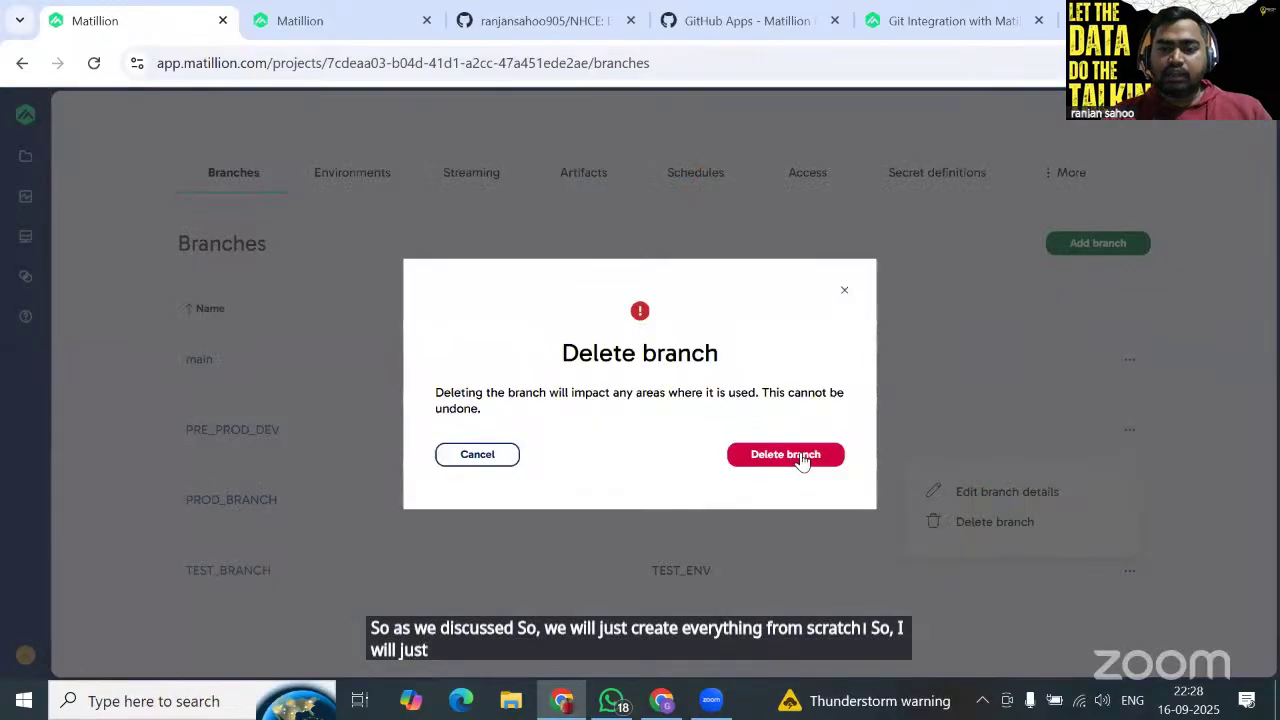
click(800, 454)
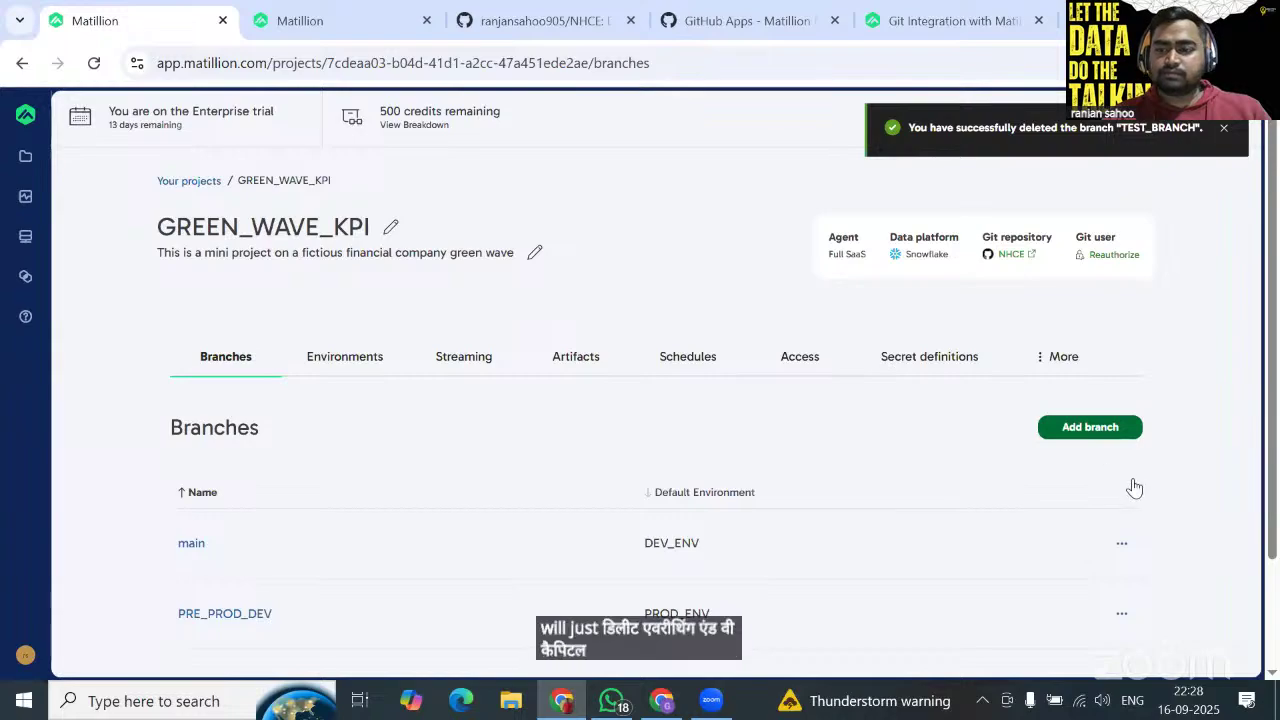
scroll(1131, 486, down, 2)
click(1121, 548)
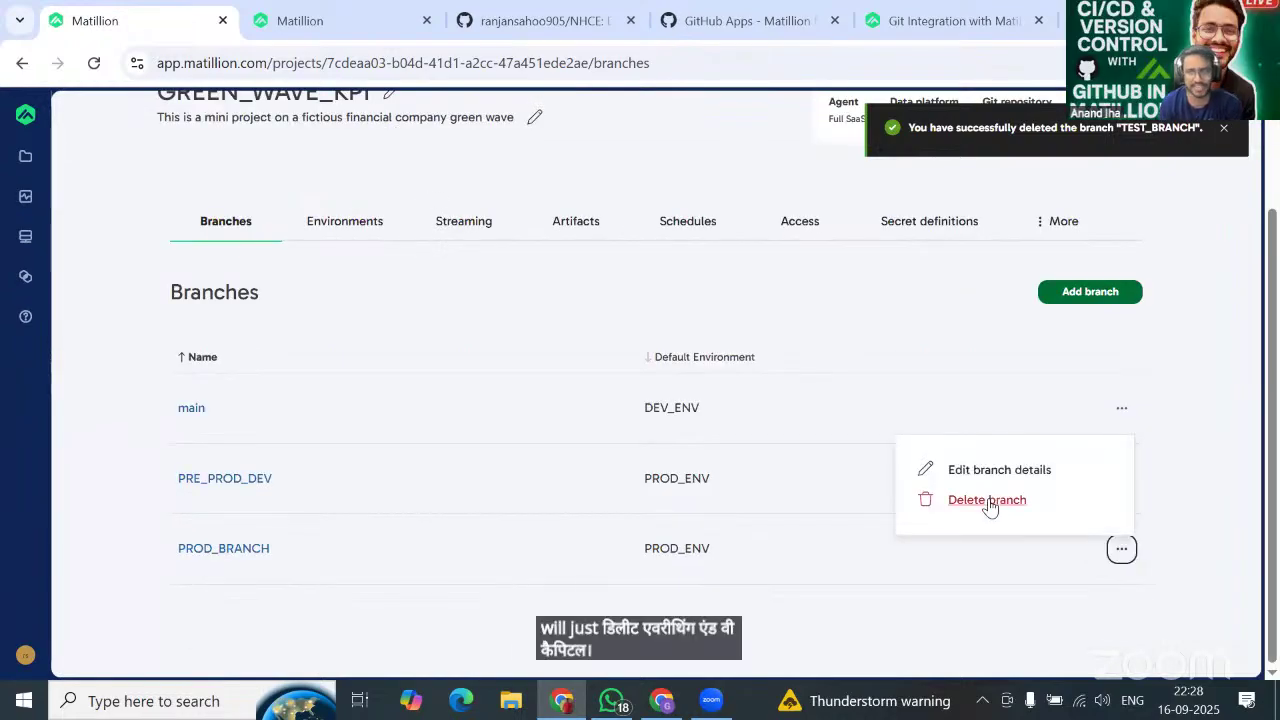
click(988, 505)
click(771, 457)
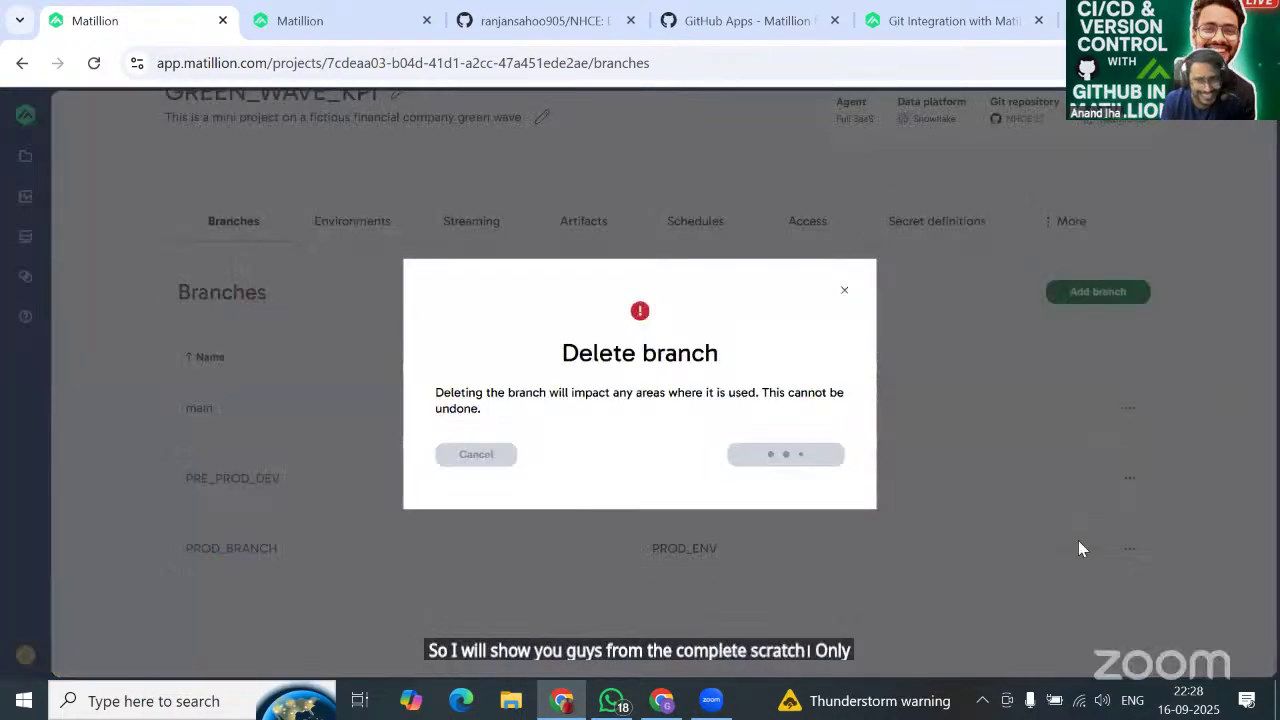
Delete PRE_PROD_DEV, then check the main branch's actions menu and dismiss it unchanged.
scroll(1184, 514, down, 1)
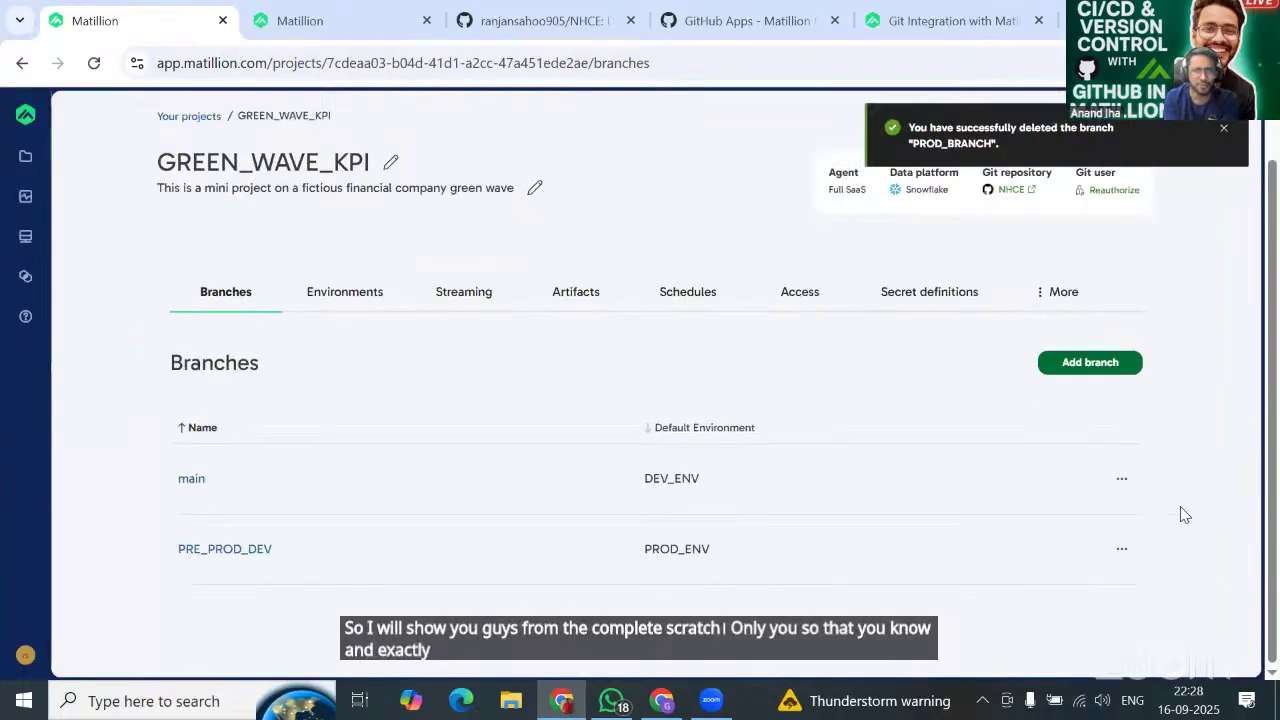
click(1122, 551)
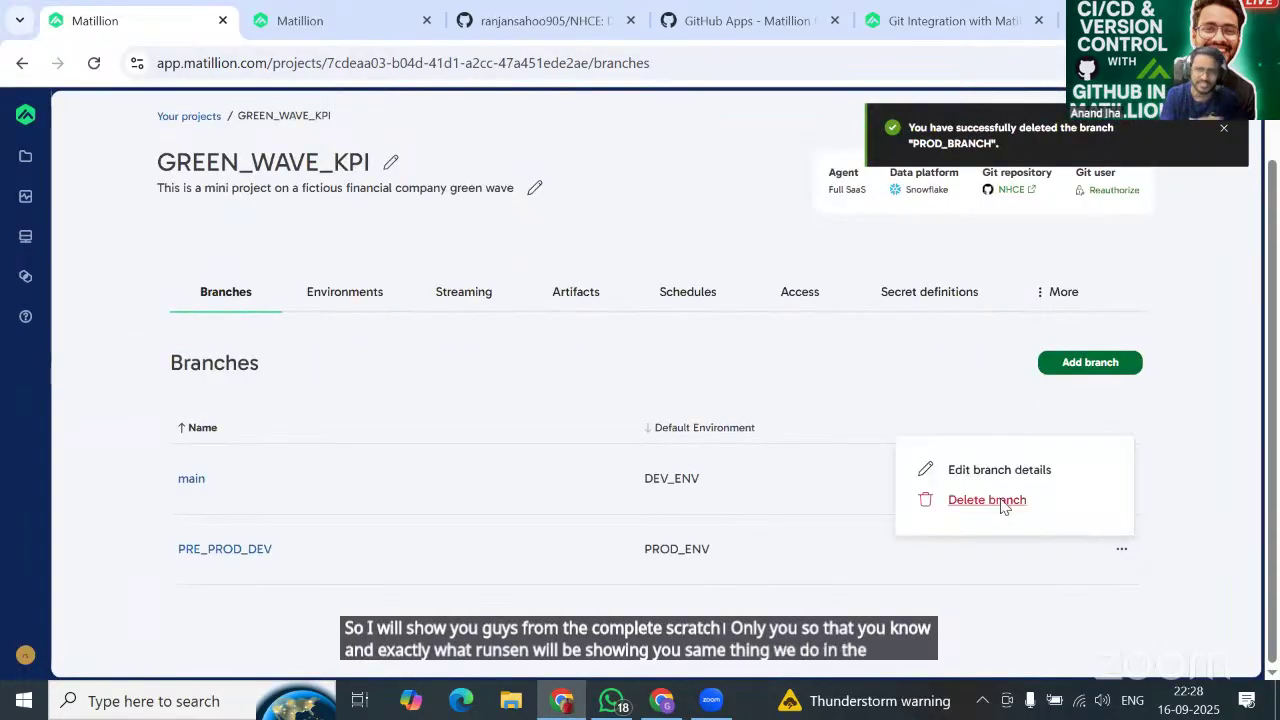
click(995, 500)
click(771, 458)
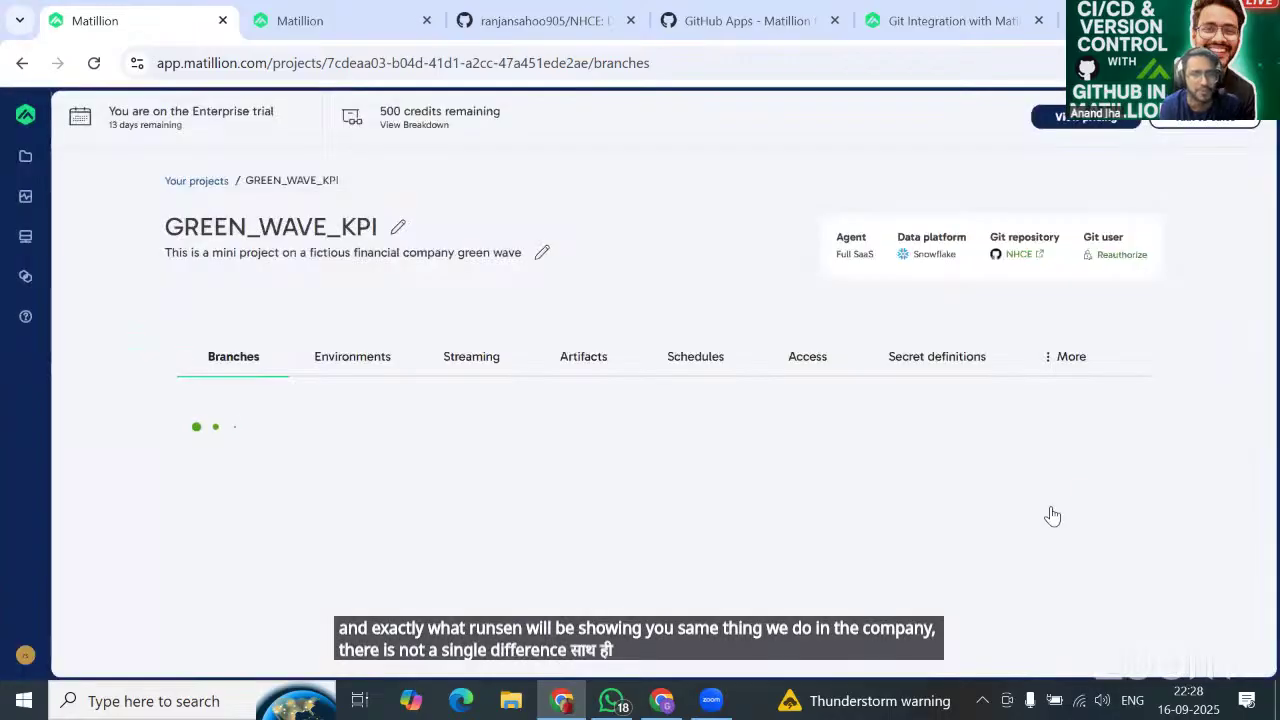
click(1129, 543)
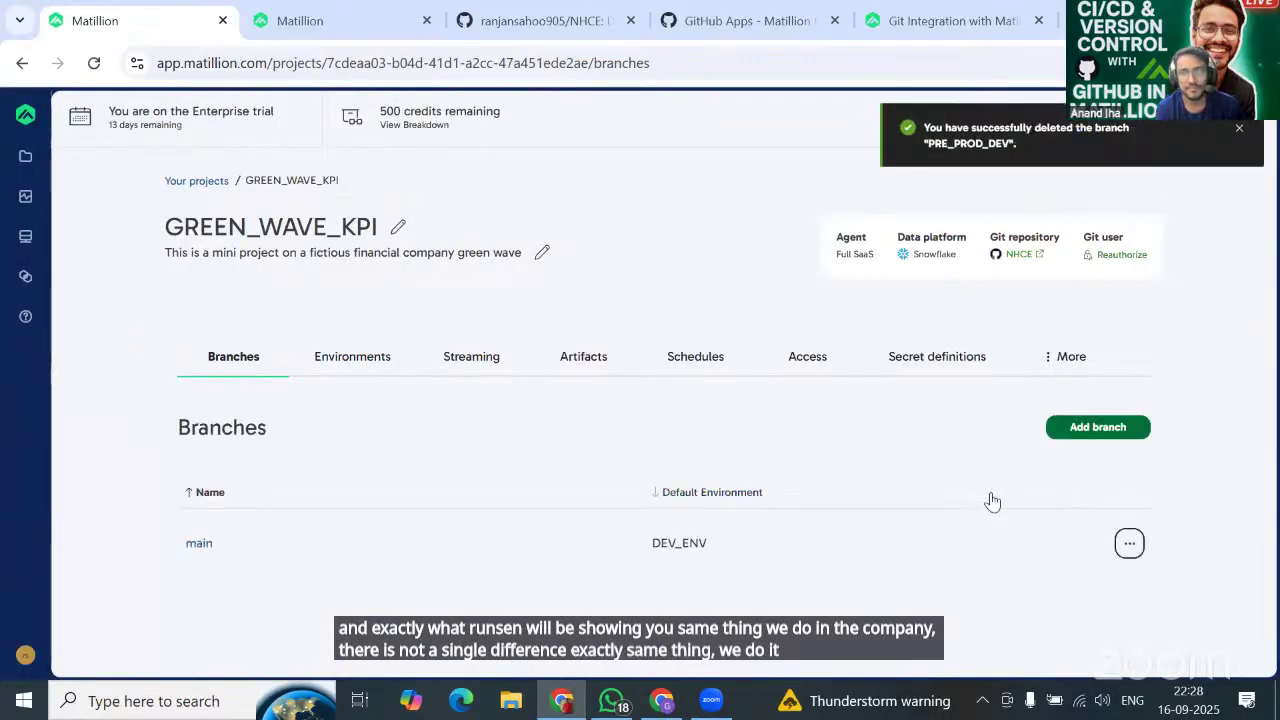
click(1129, 545)
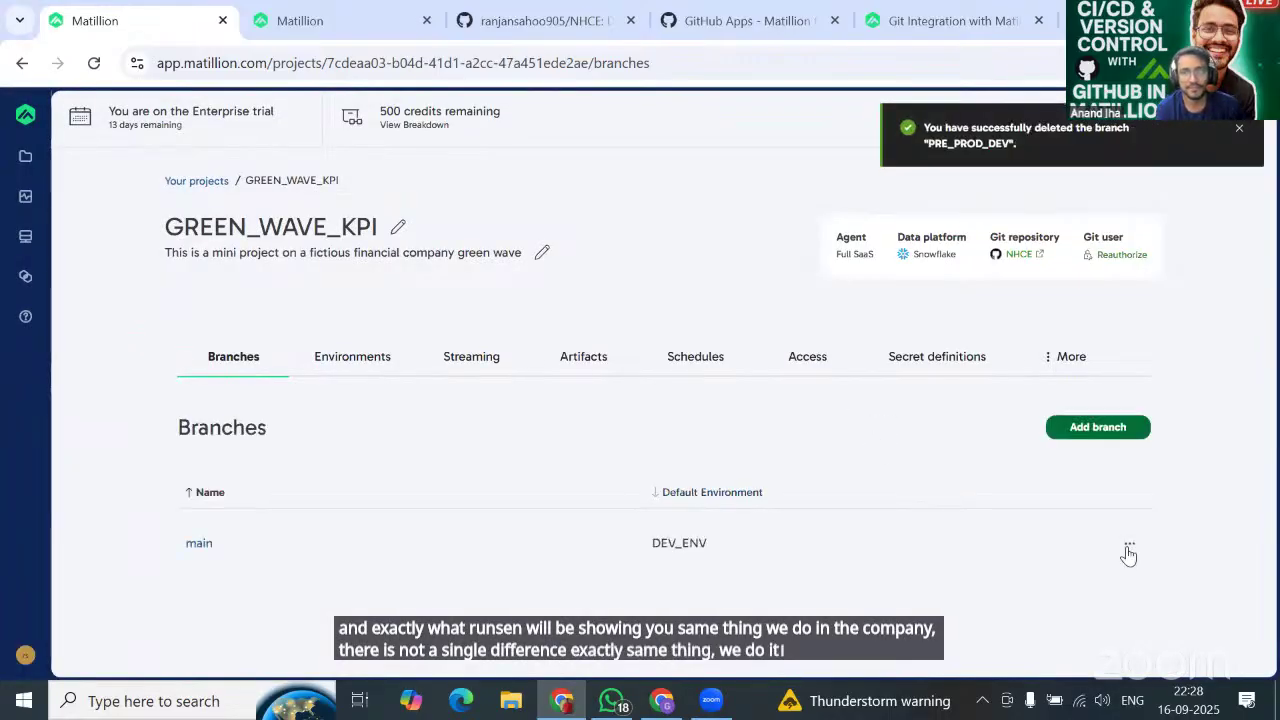
click(1129, 545)
click(909, 411)
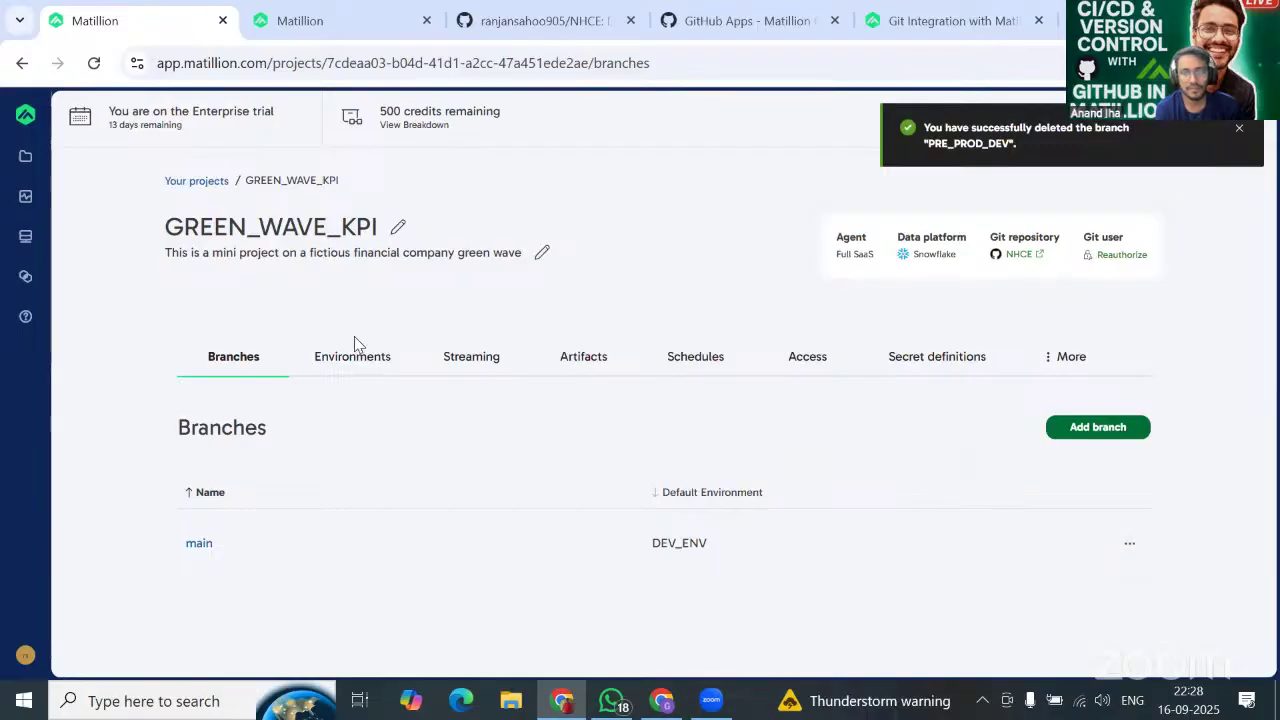
On main, browse Calculate Profit and Revenue, Create SHEET_NAMES and the third GreenWave pipeline, then go back to Projects.
click(196, 546)
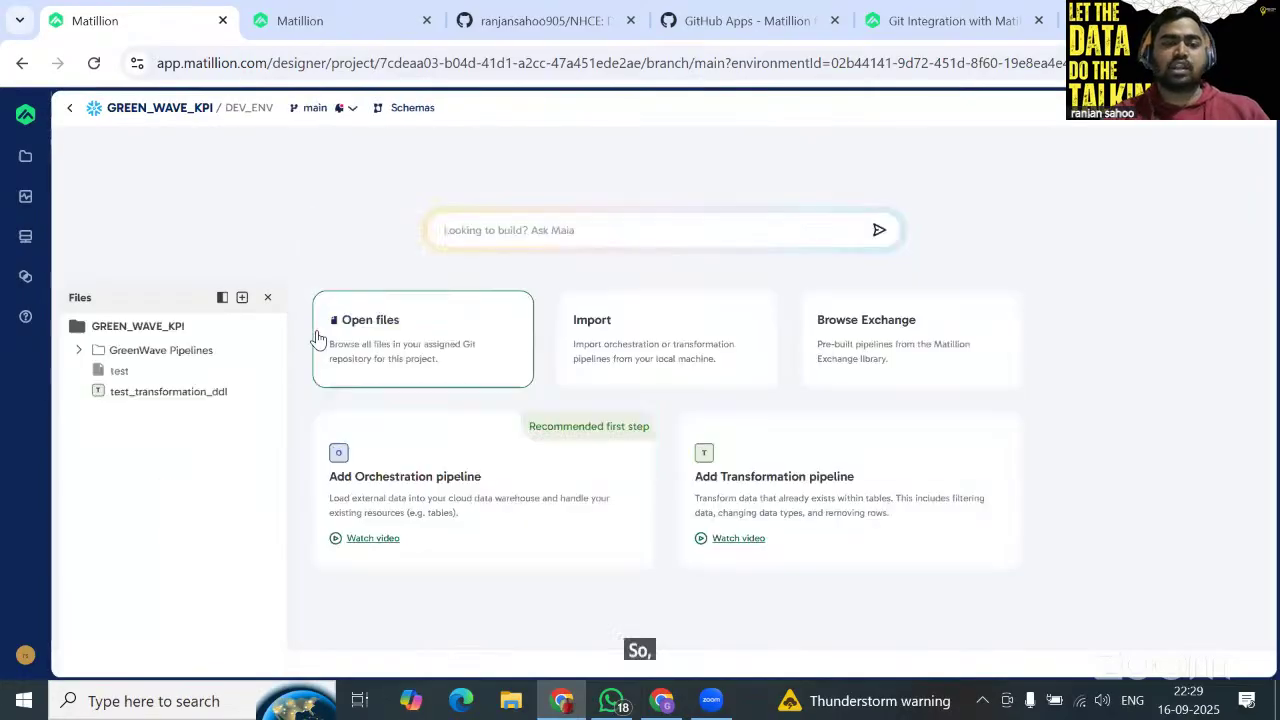
click(78, 350)
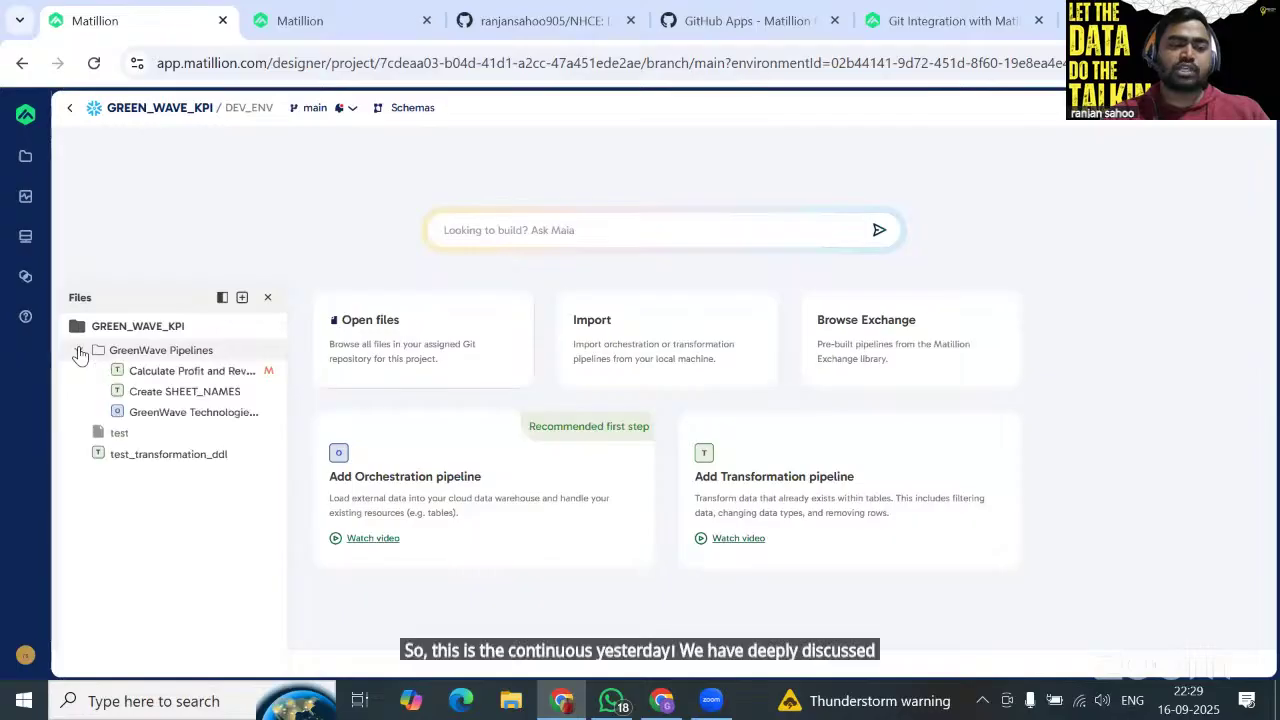
click(186, 373)
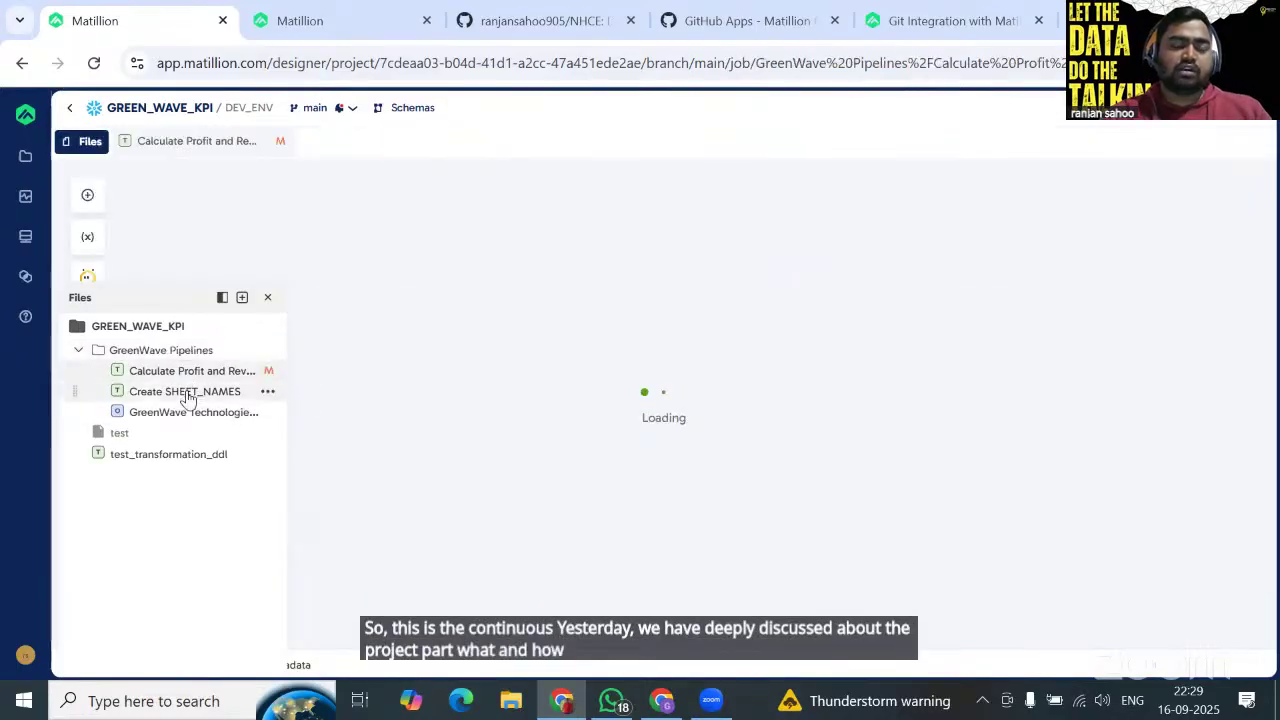
click(188, 397)
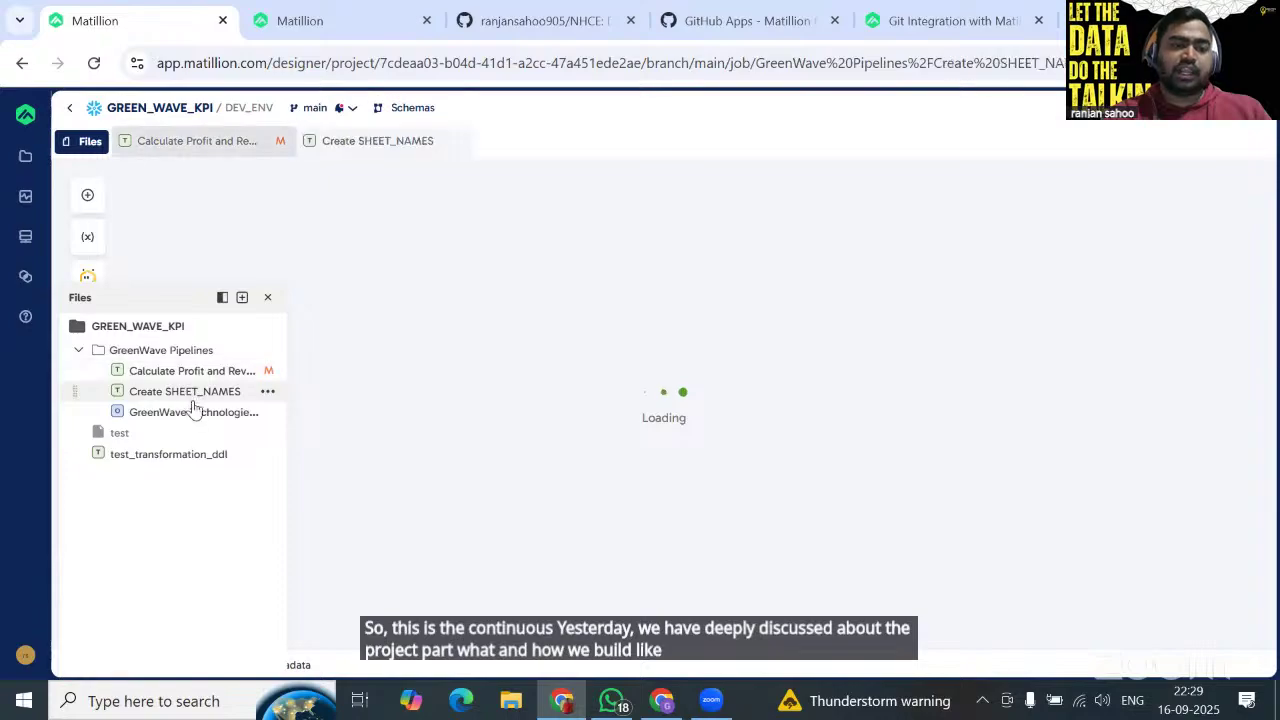
click(196, 420)
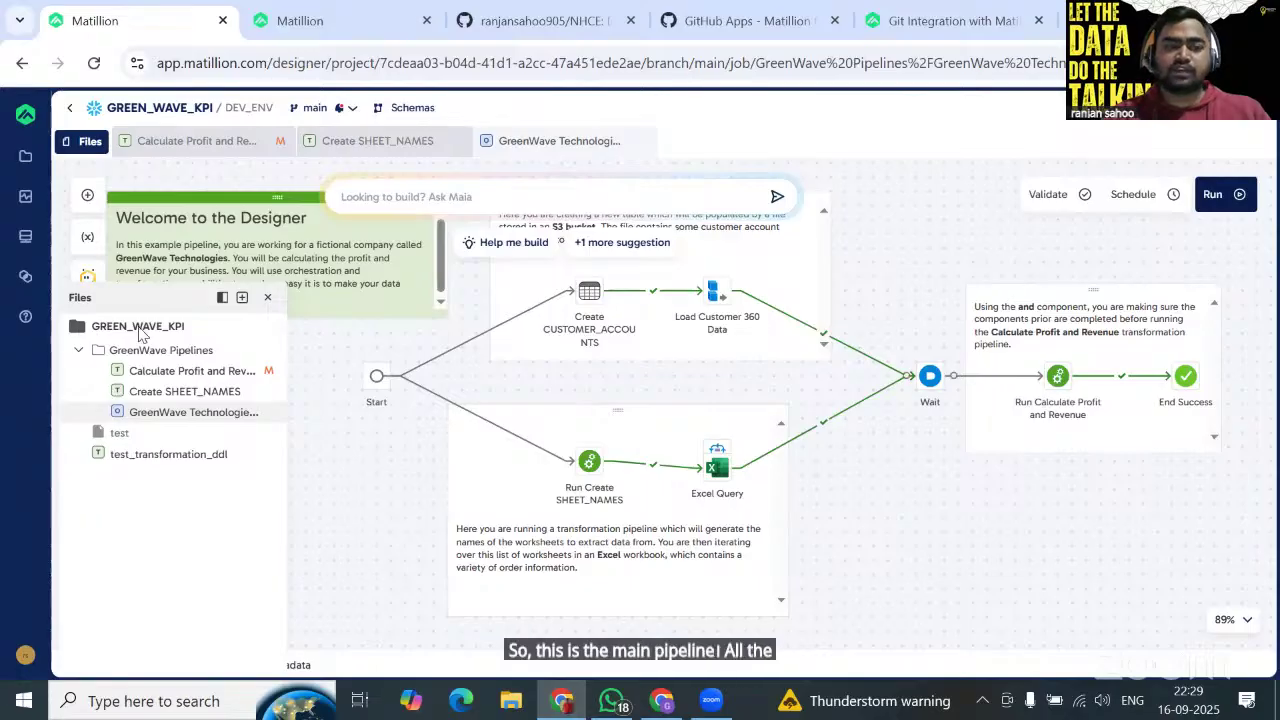
click(160, 396)
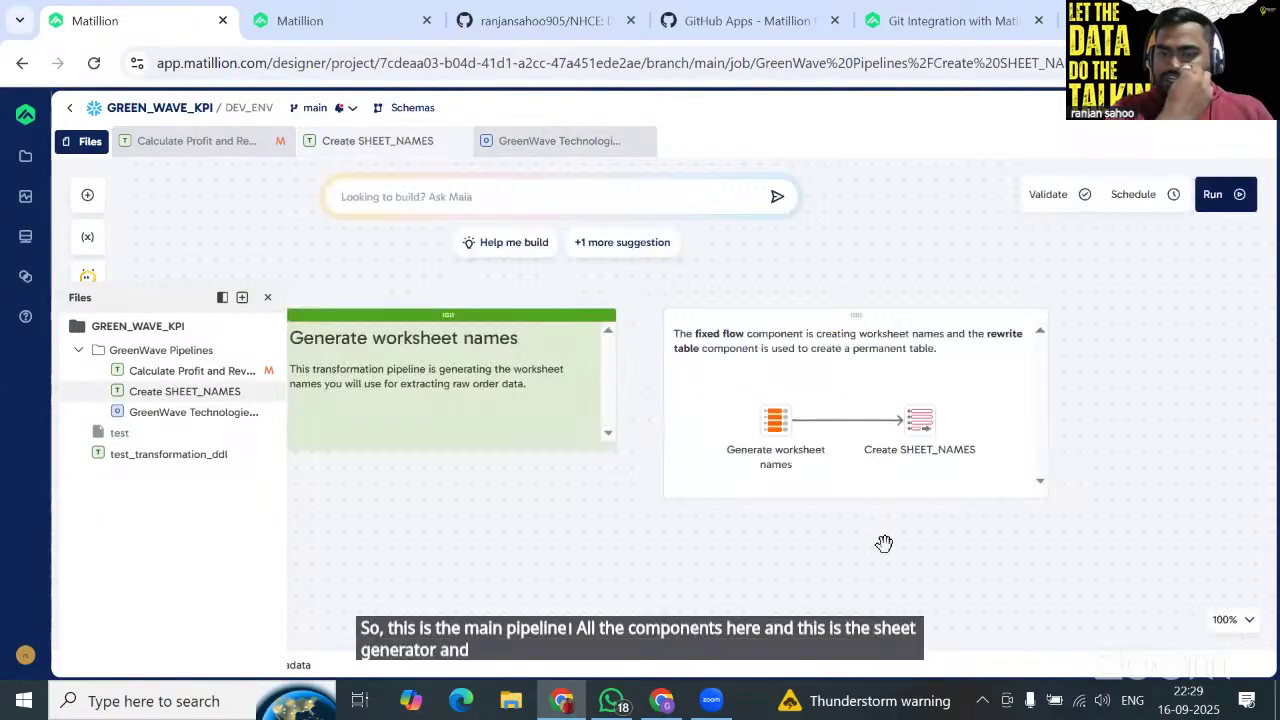
click(196, 371)
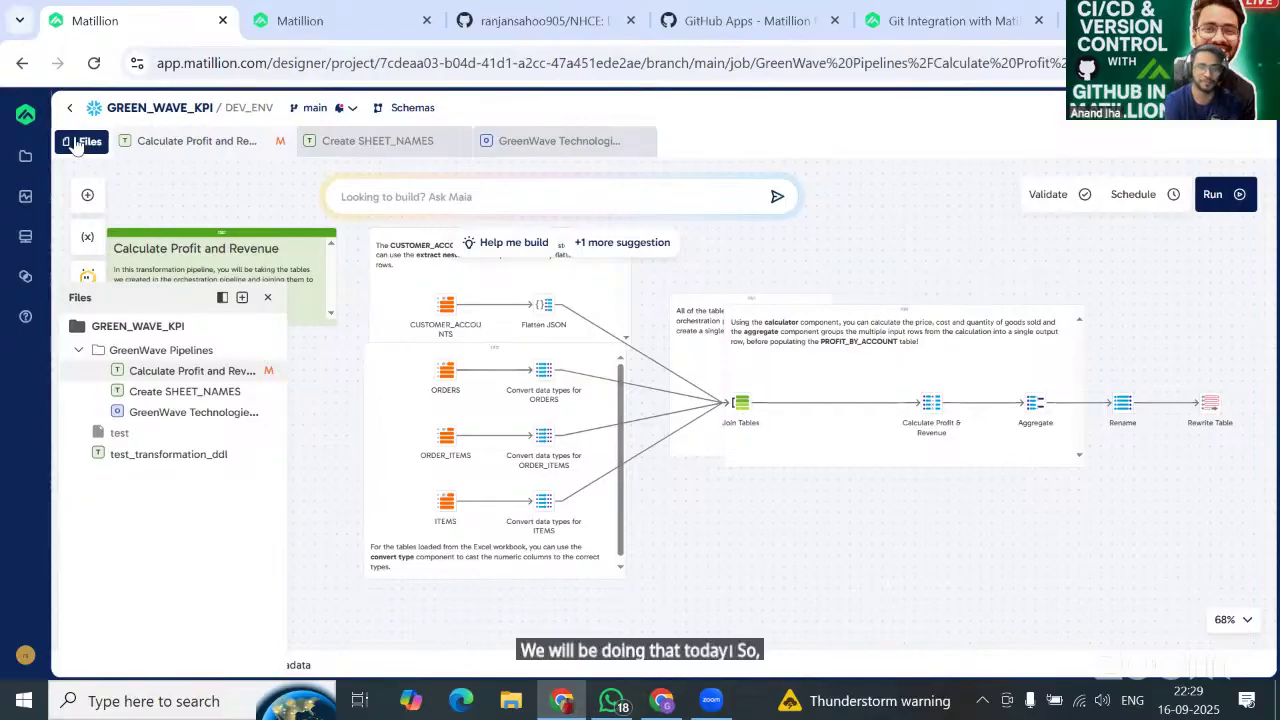
click(25, 156)
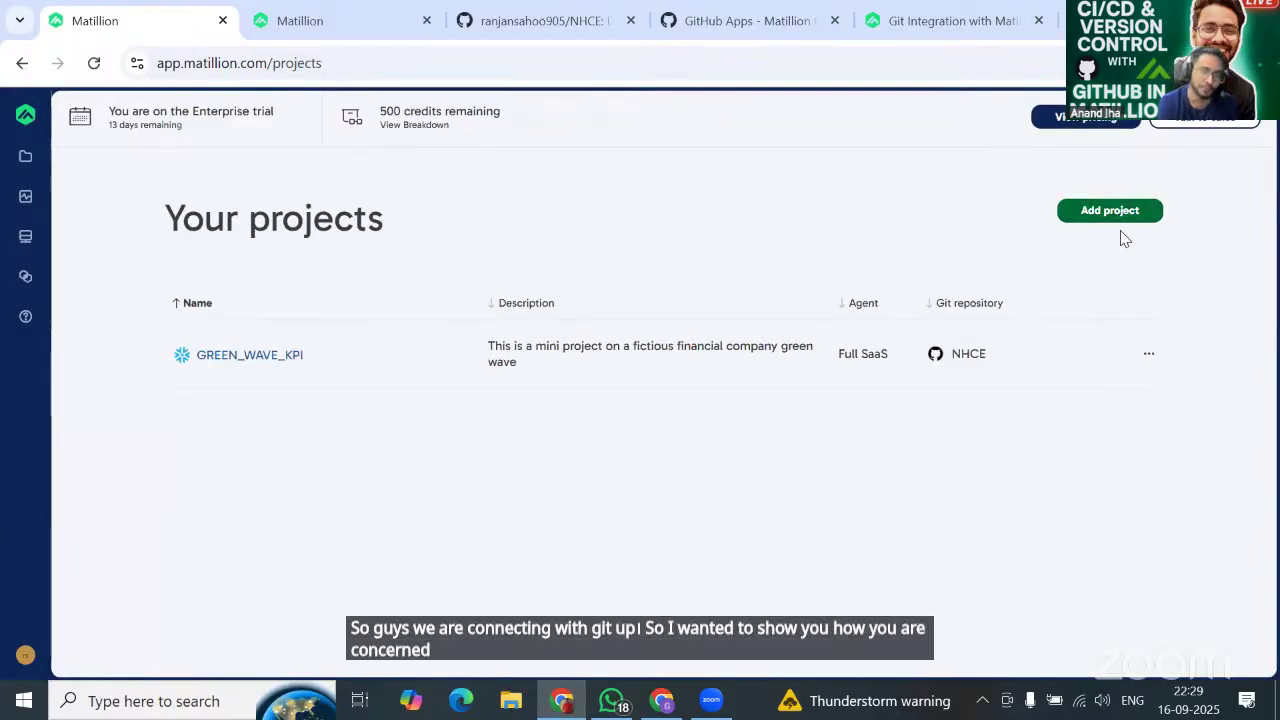
Start a new project named GREEN_WAVE_KPI_YT, described as 'This is a demo project for yt users'.
click(1098, 210)
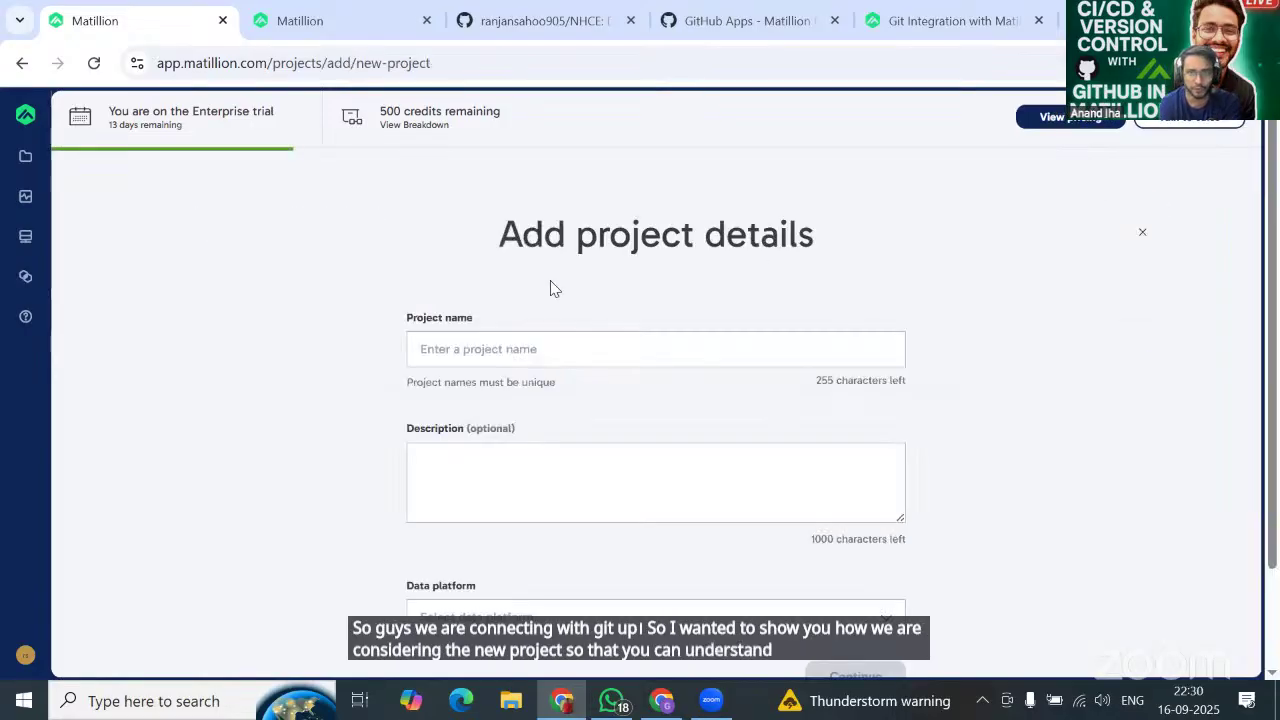
click(528, 347)
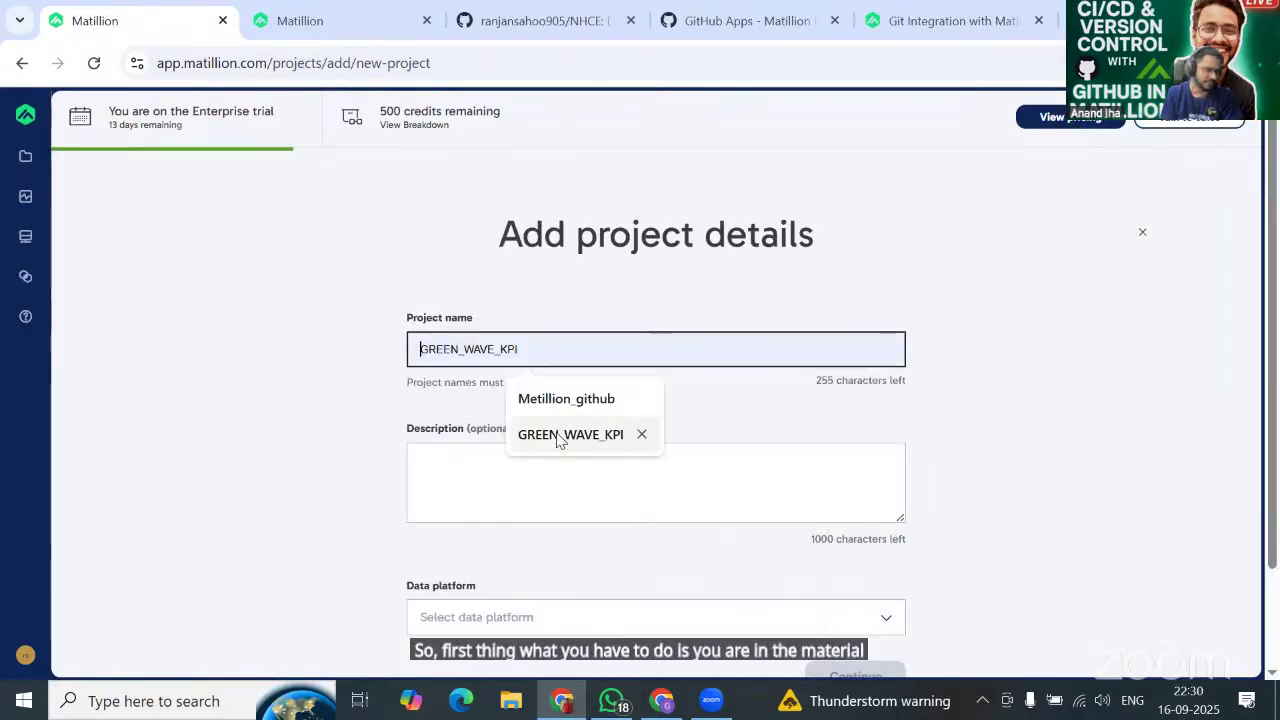
key(Return)
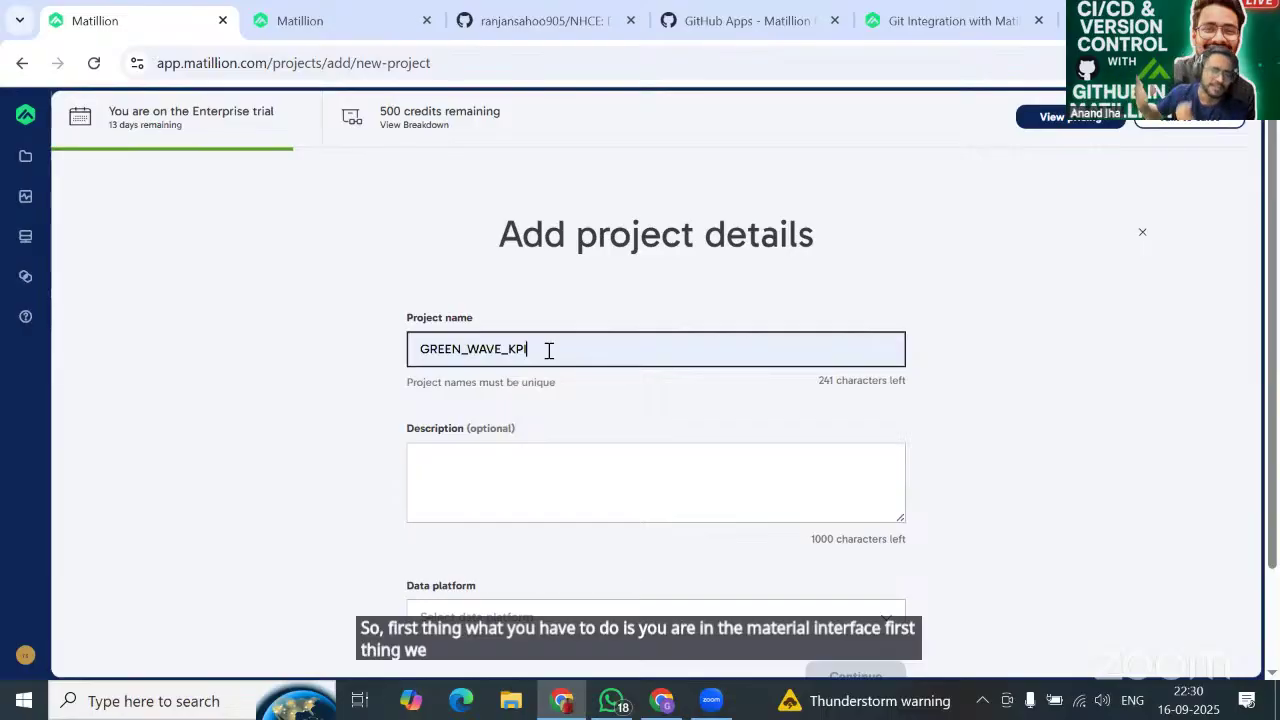
text(_yt)
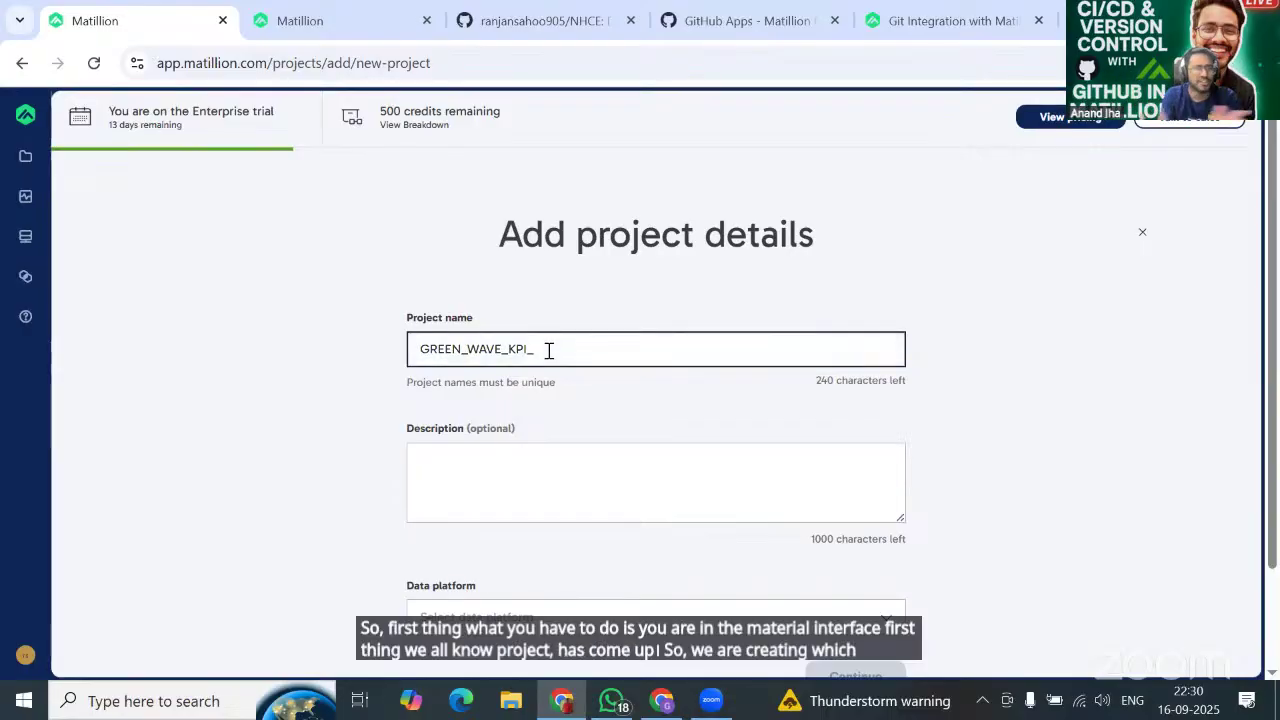
key(BackSpace)
key(BackSpace)
text(YT)
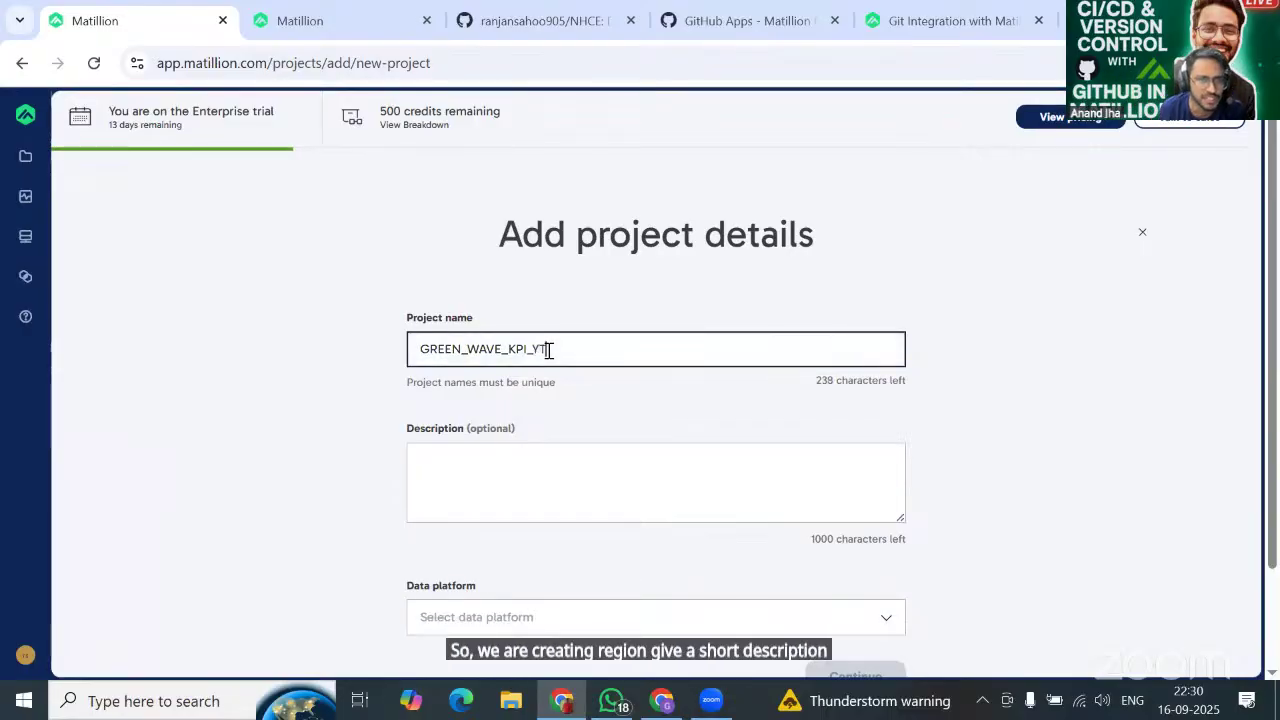
click(537, 479)
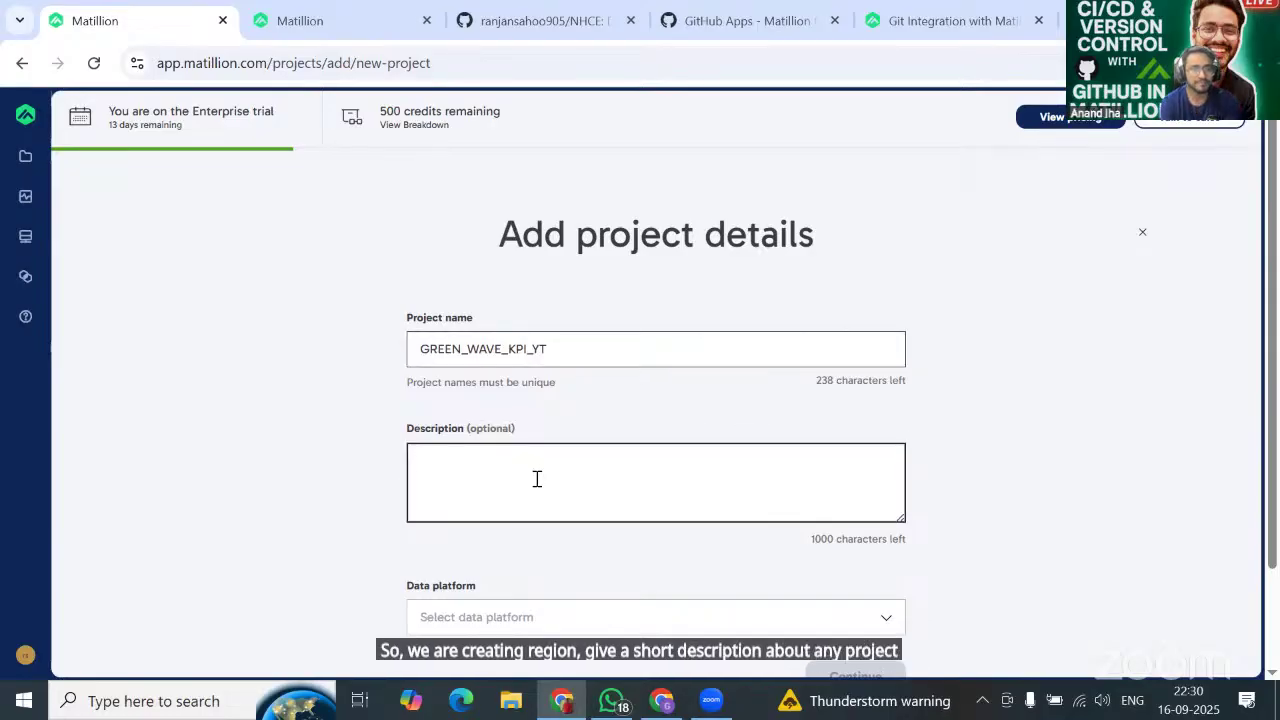
text(This is a)
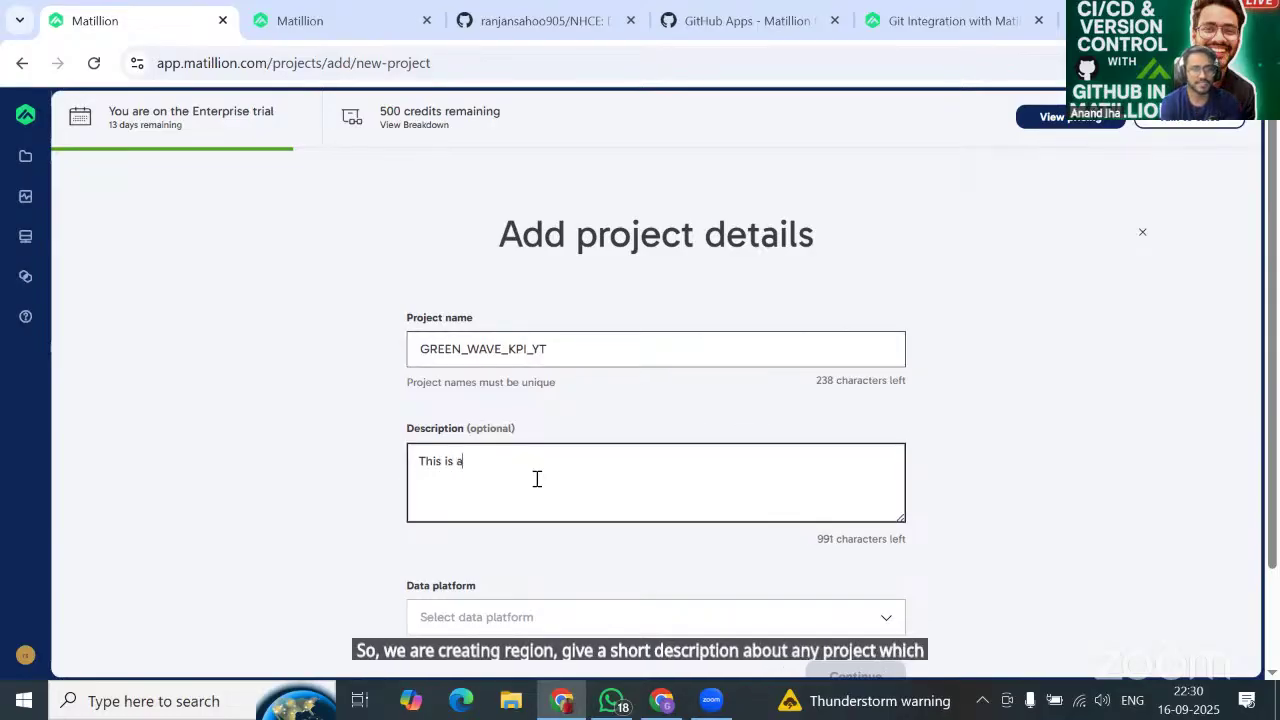
text( demo )
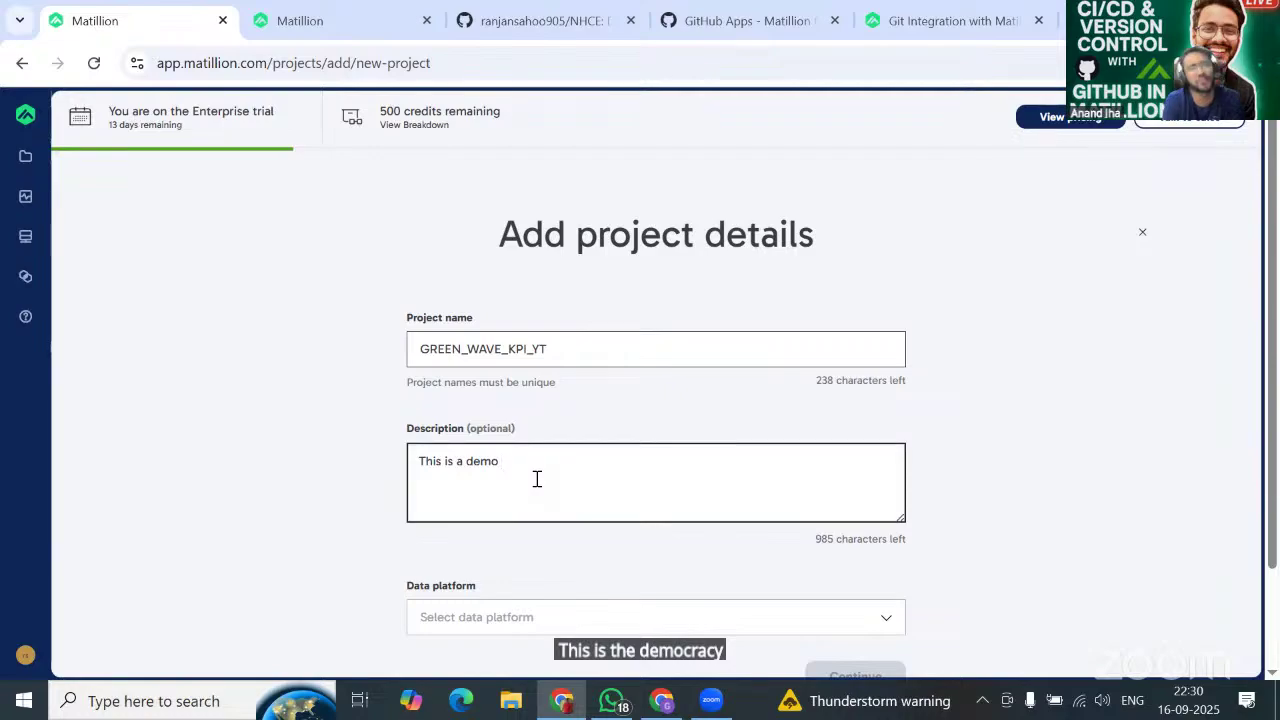
text(project for)
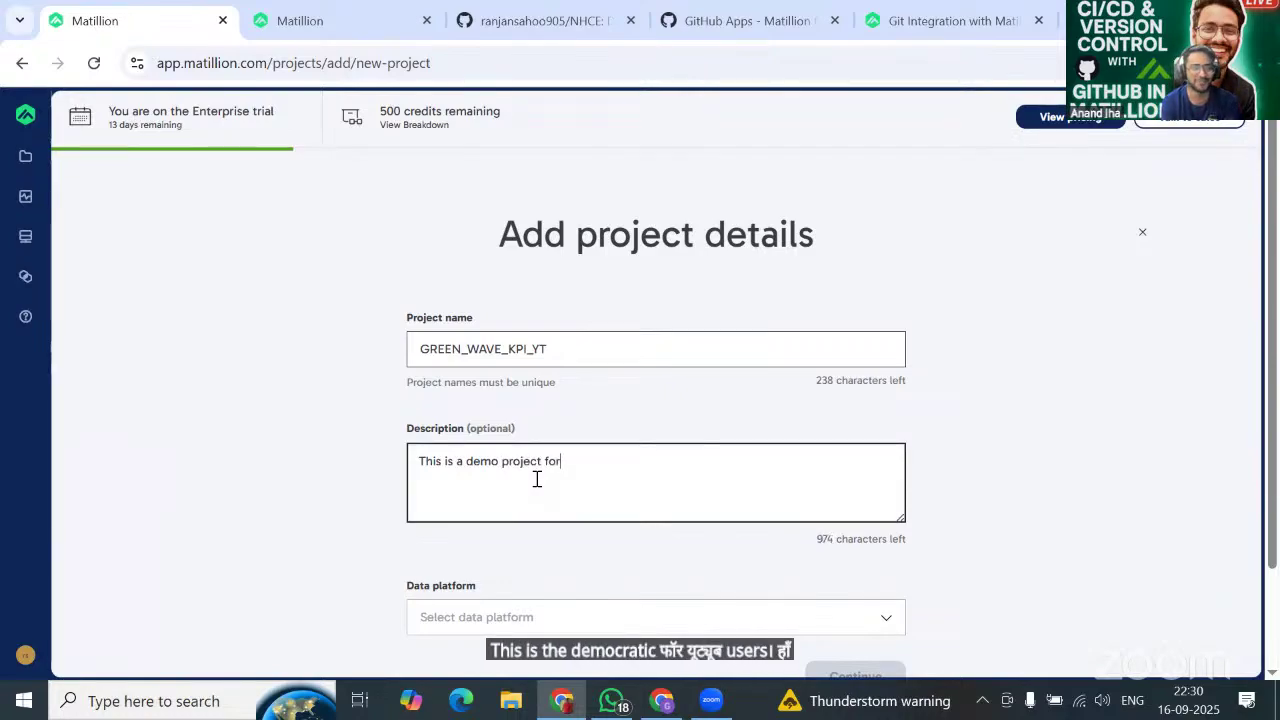
text( you)
key(BackSpace)
key(BackSpace)
key(BackSpace)
key(BackSpace)
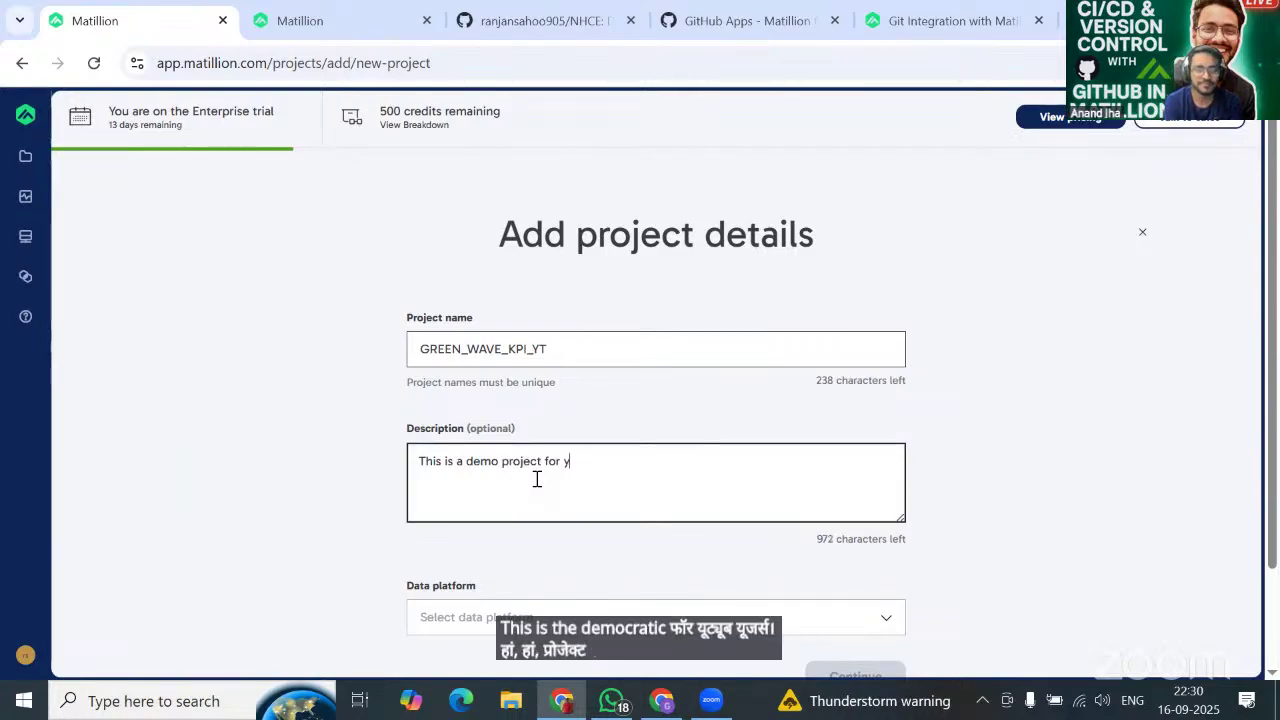
text(yt user)
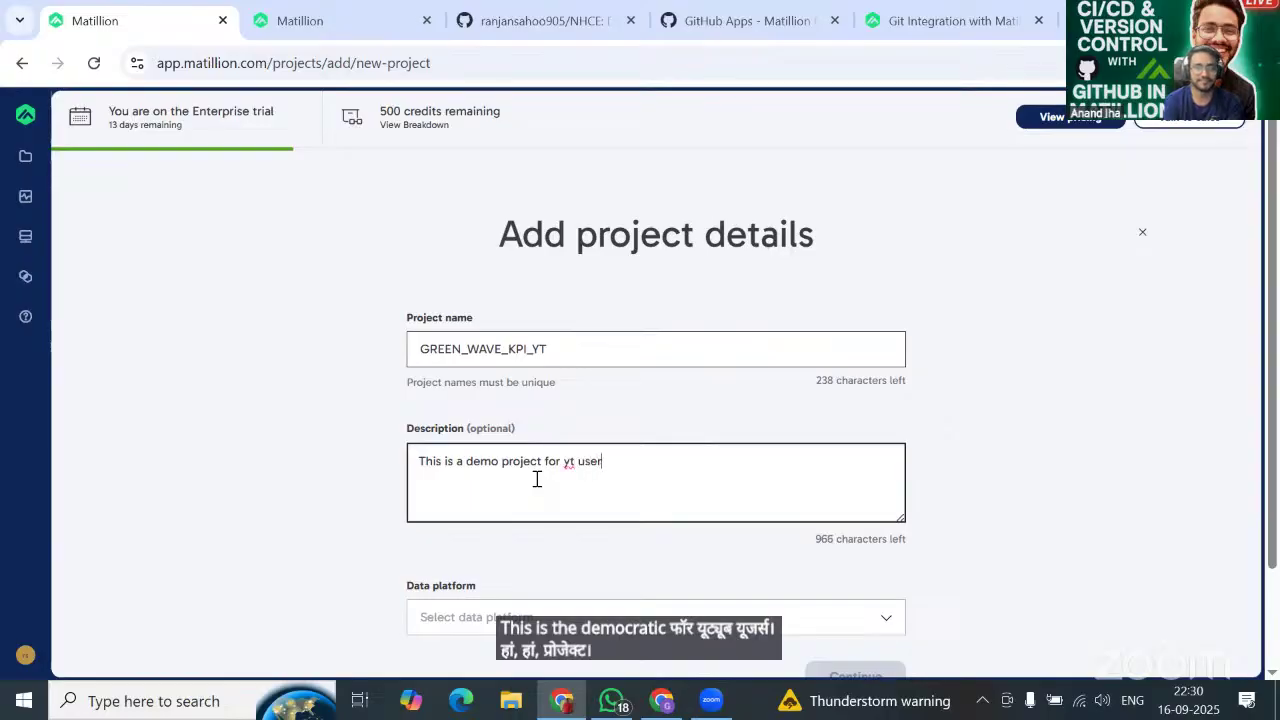
text(s)
Choose Snowflake as the data platform and continue to project configuration.
scroll(534, 480, down, 2)
click(505, 507)
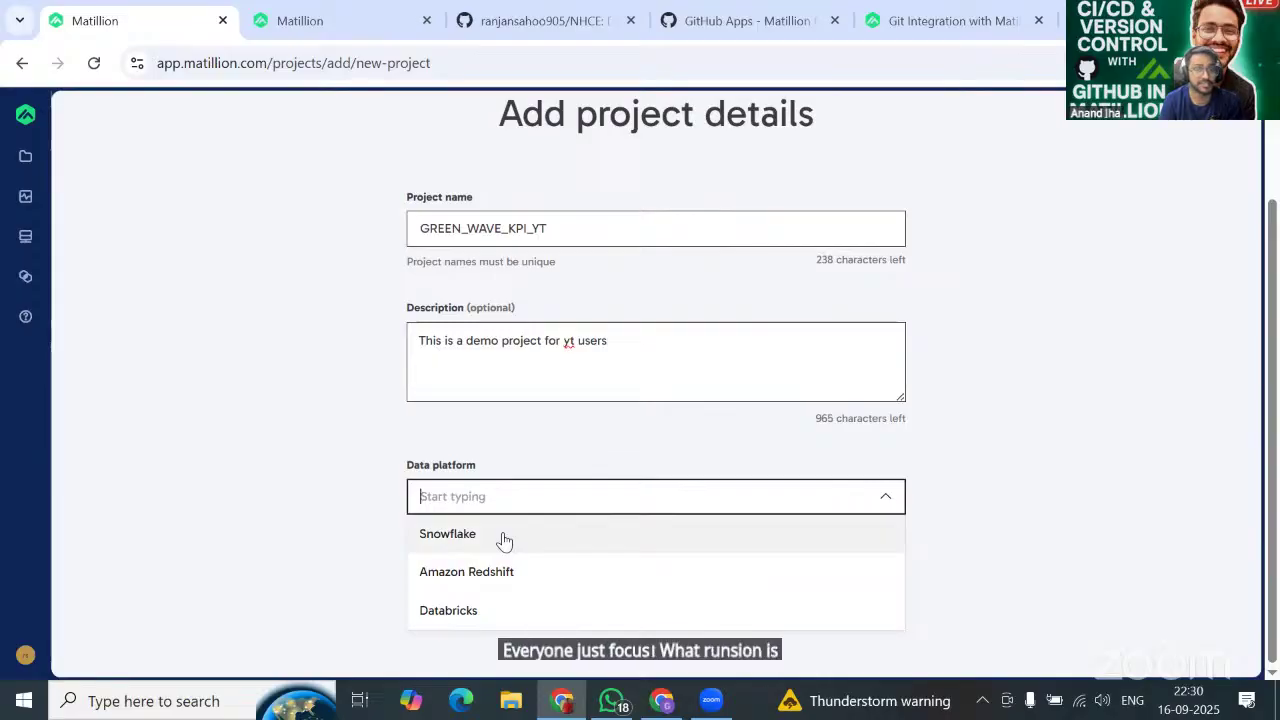
click(505, 540)
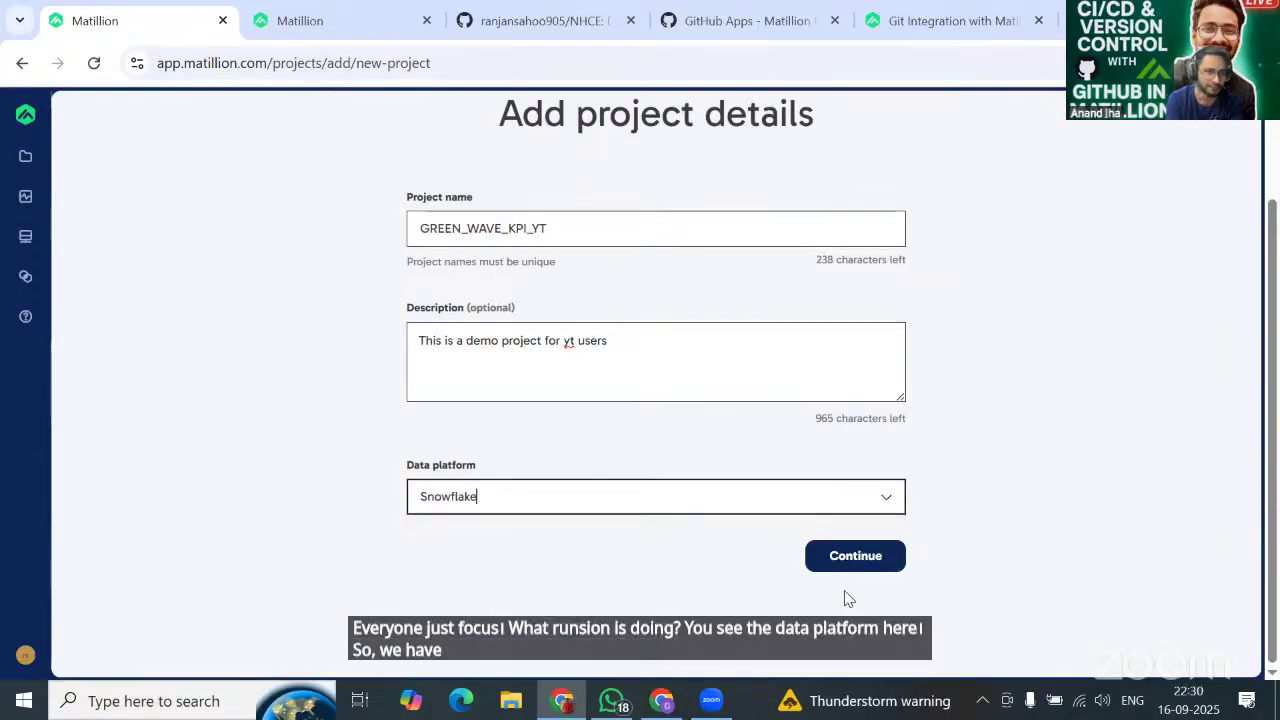
click(888, 506)
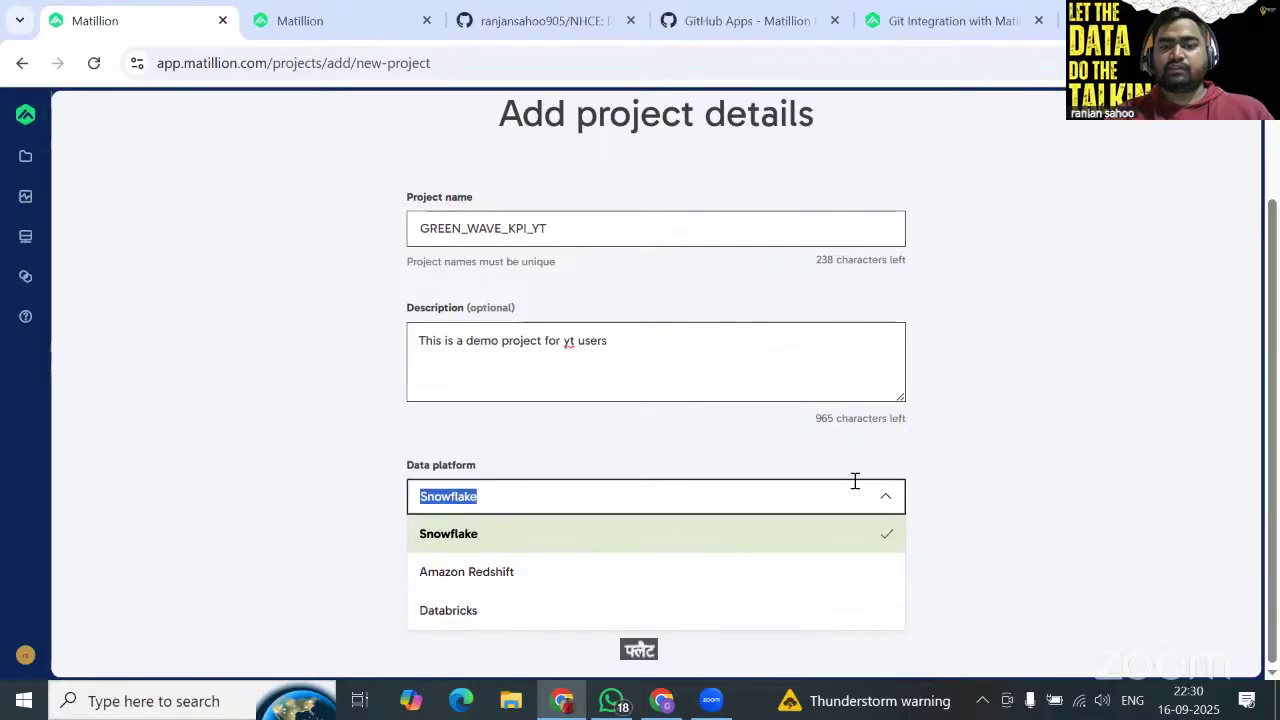
click(757, 489)
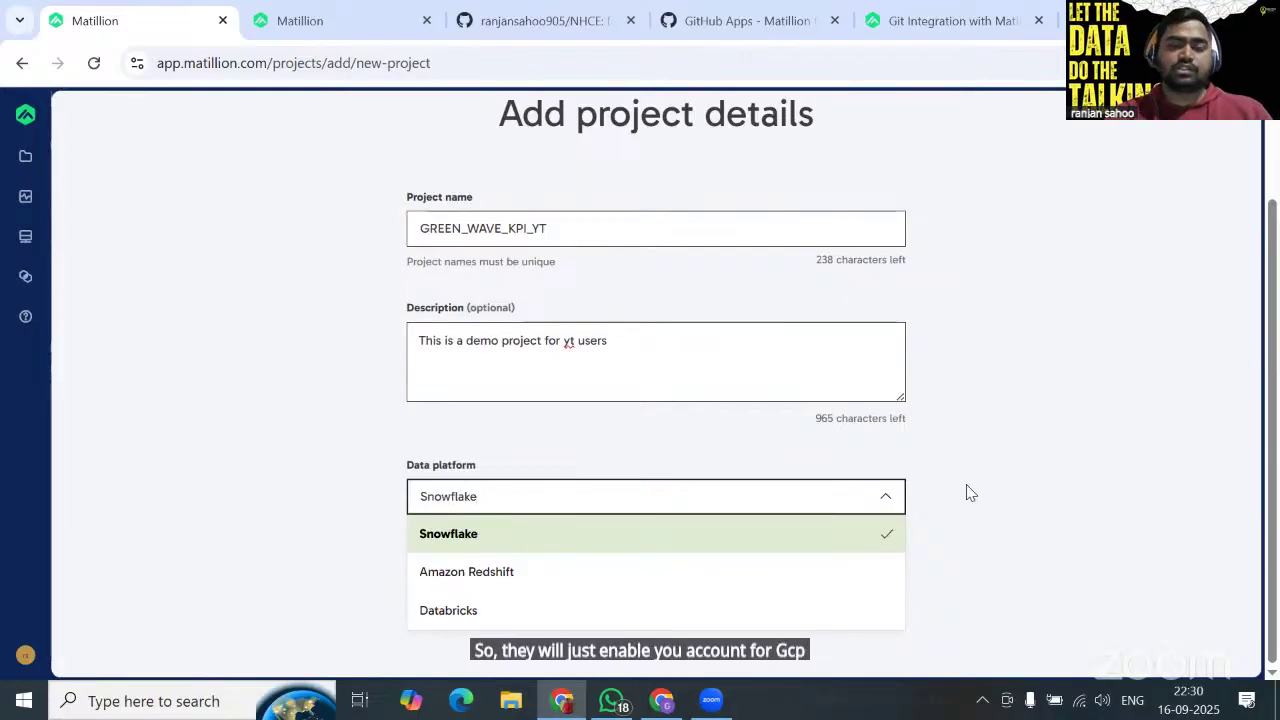
click(447, 547)
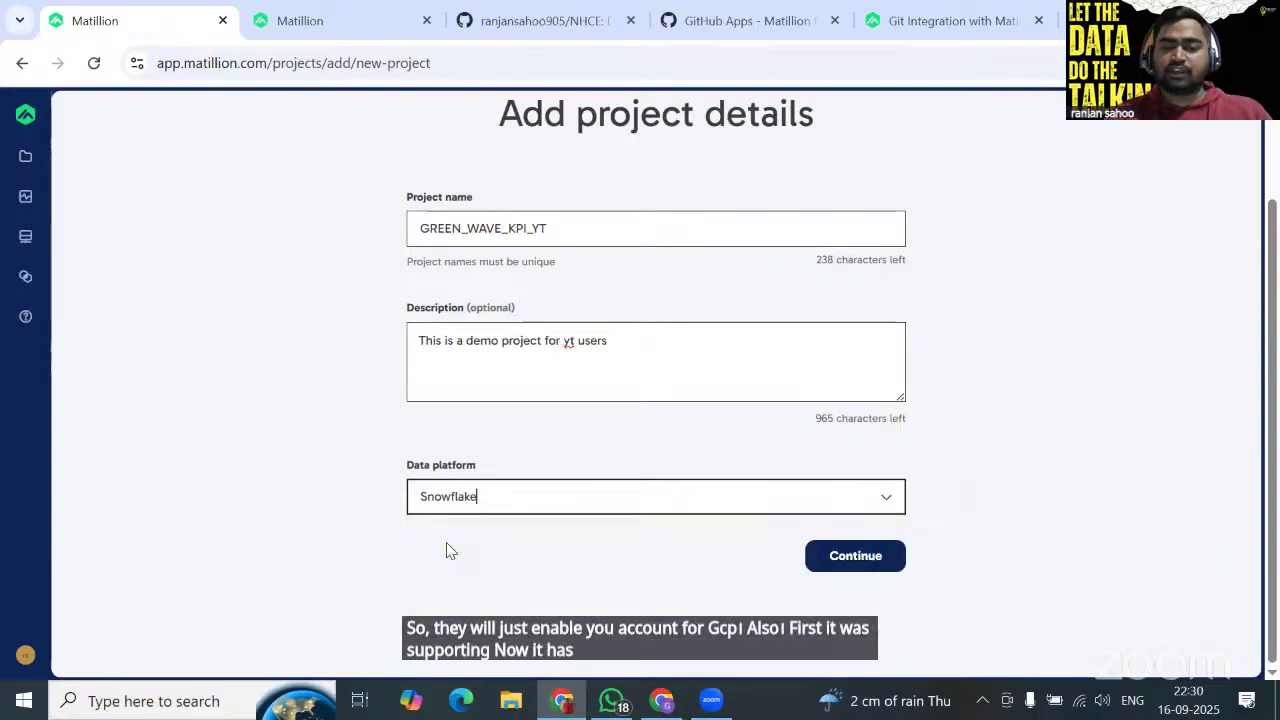
click(867, 568)
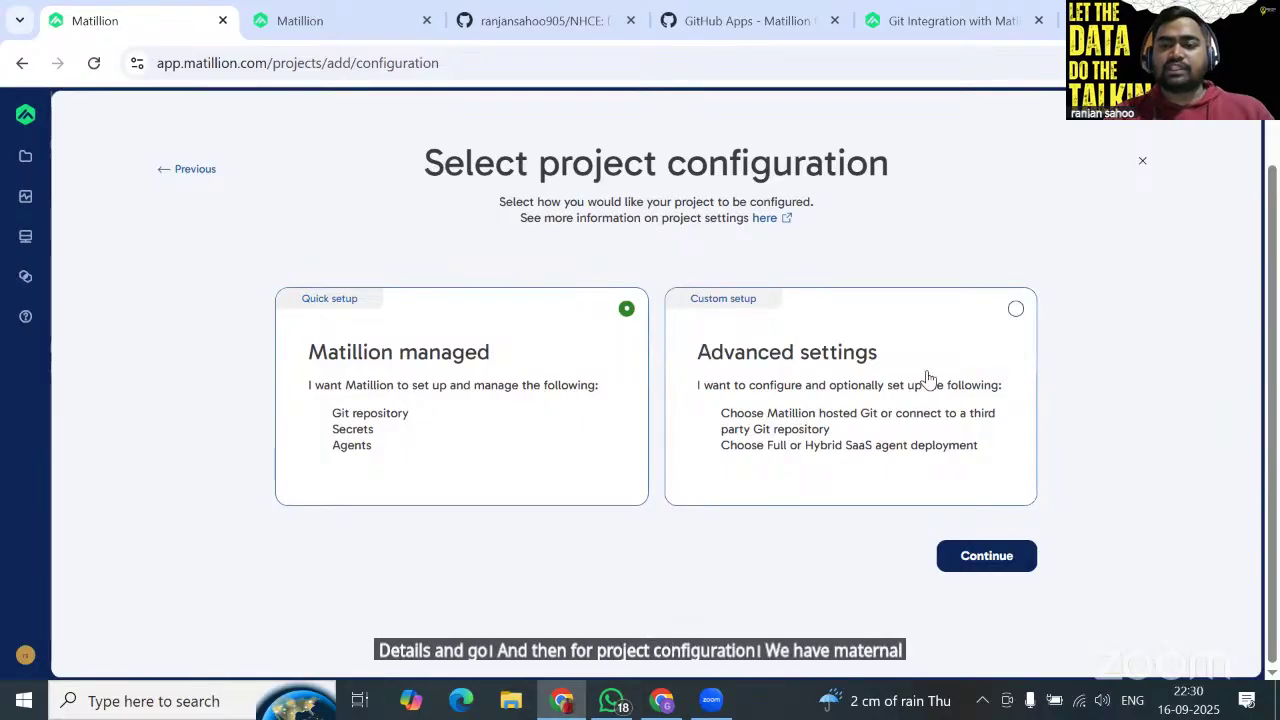
Choose Advanced settings under Custom setup instead of Matillion managed, and continue.
click(1006, 326)
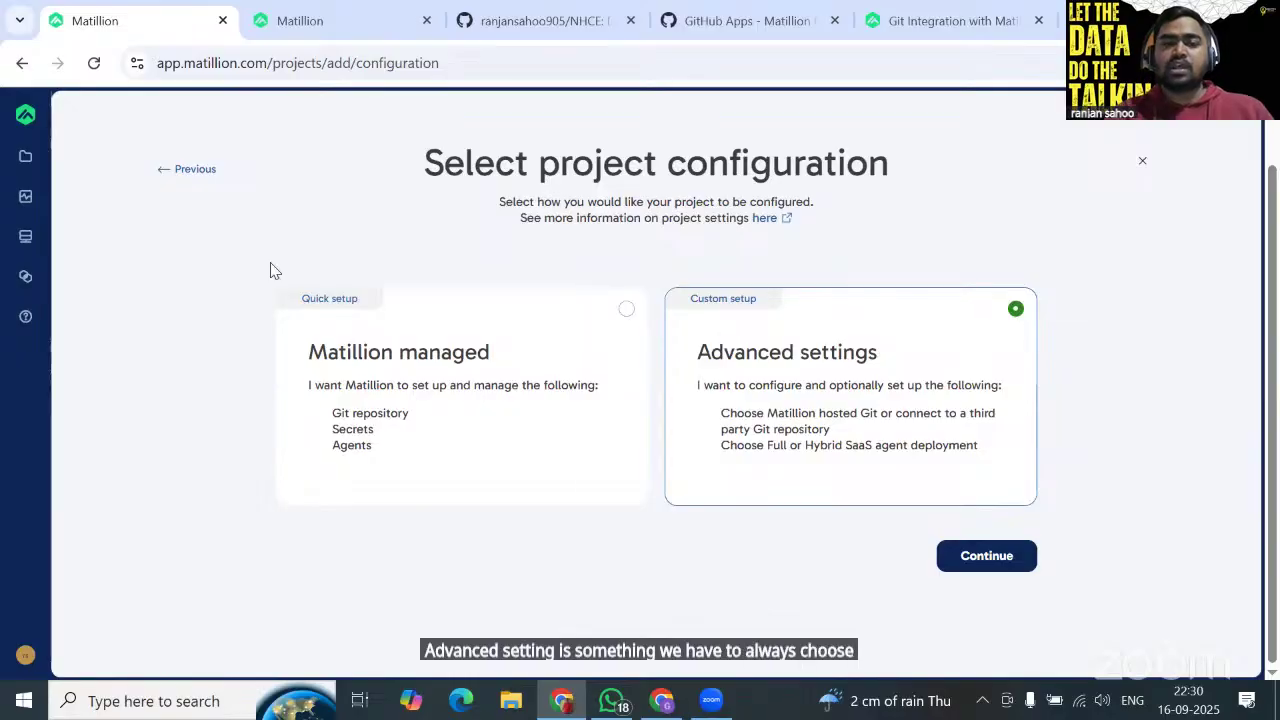
click(430, 390)
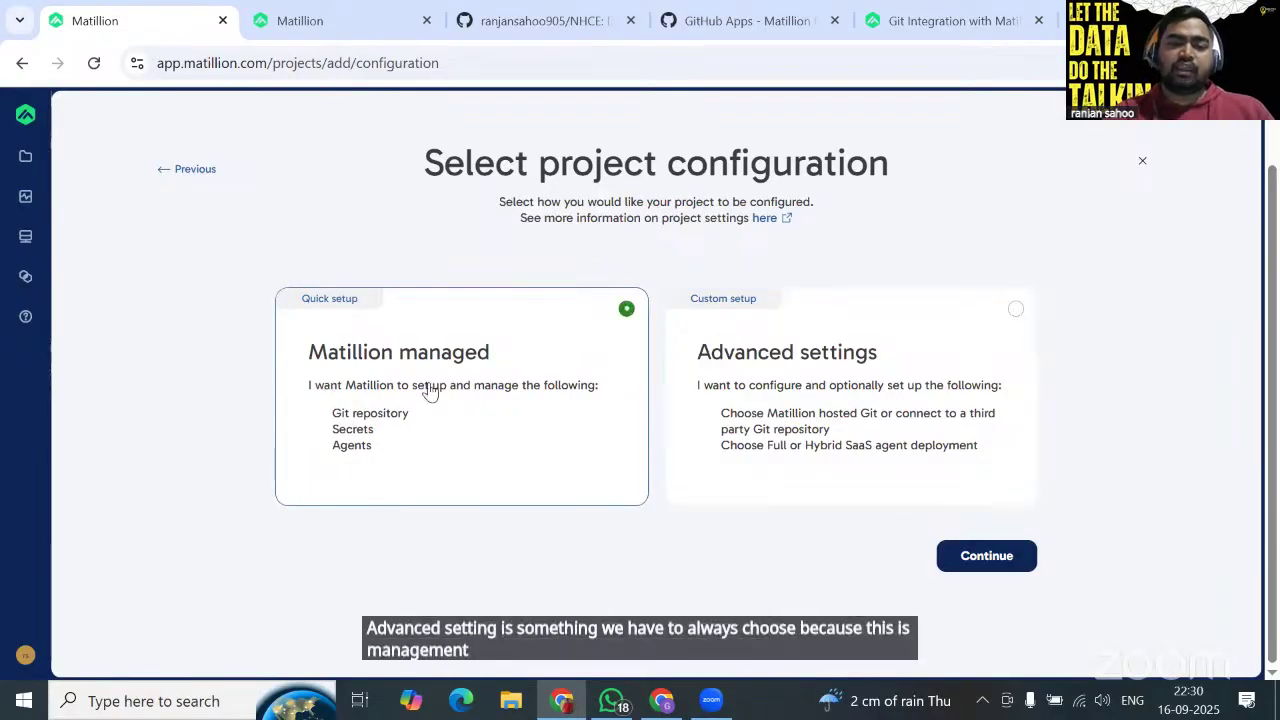
click(862, 355)
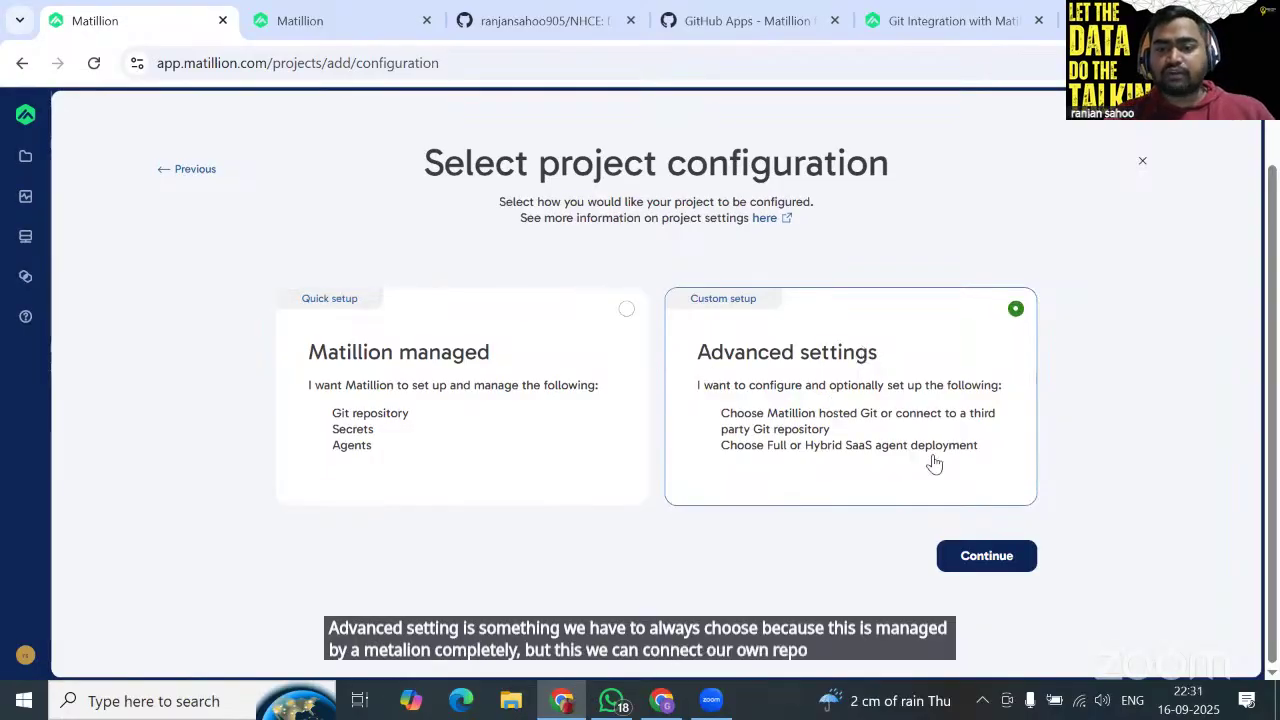
click(984, 556)
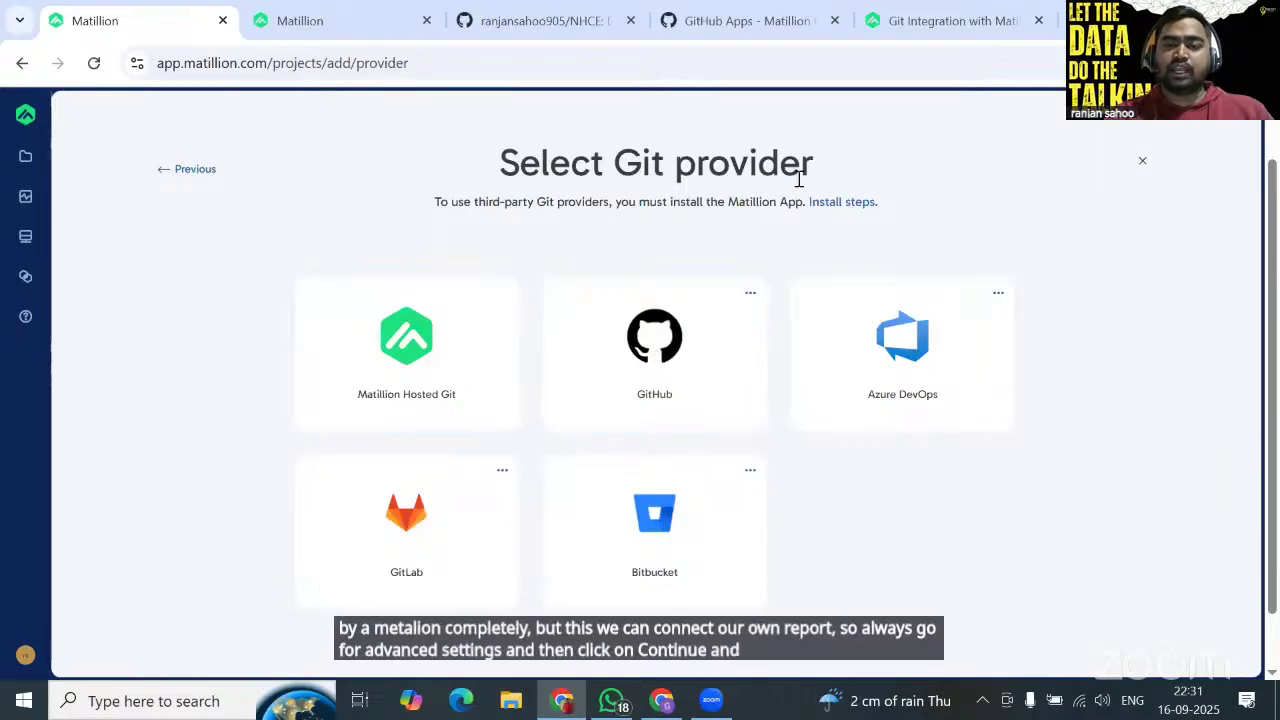
Pick the GitHub tile as the Git provider to list the four available repositories.
scroll(640, 560, down, 1)
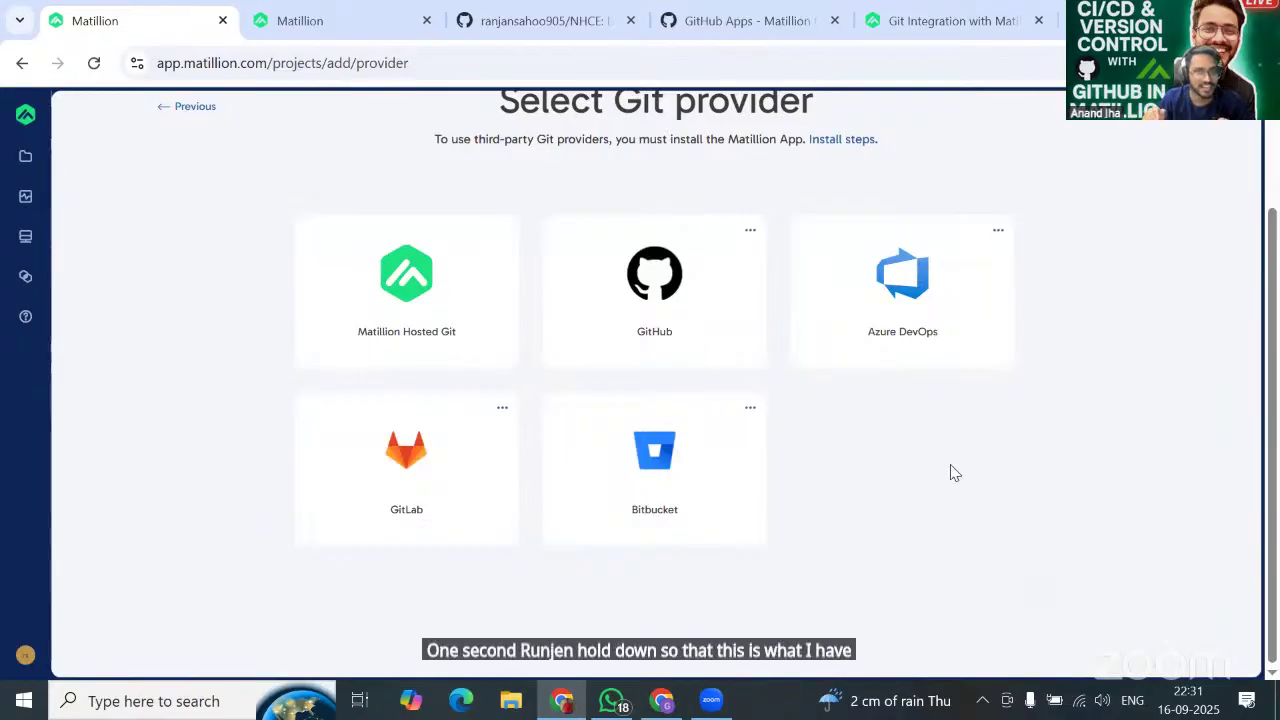
scroll(955, 473, up, 1)
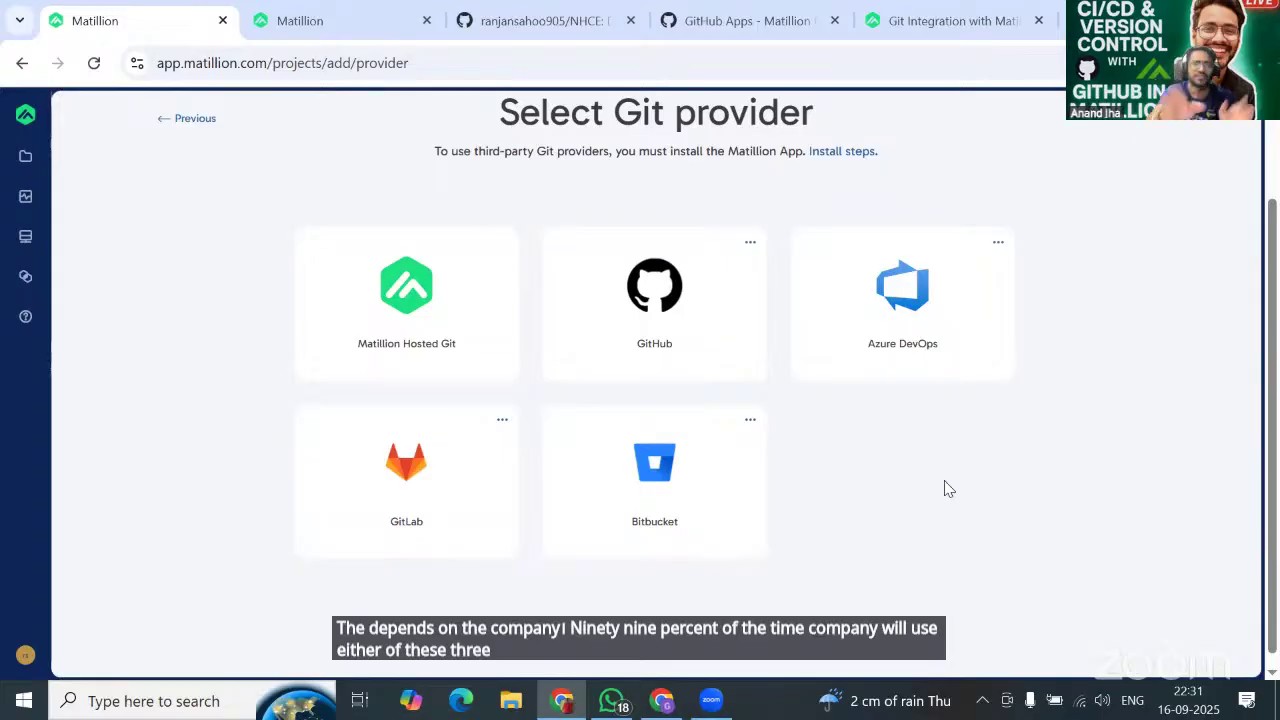
click(666, 258)
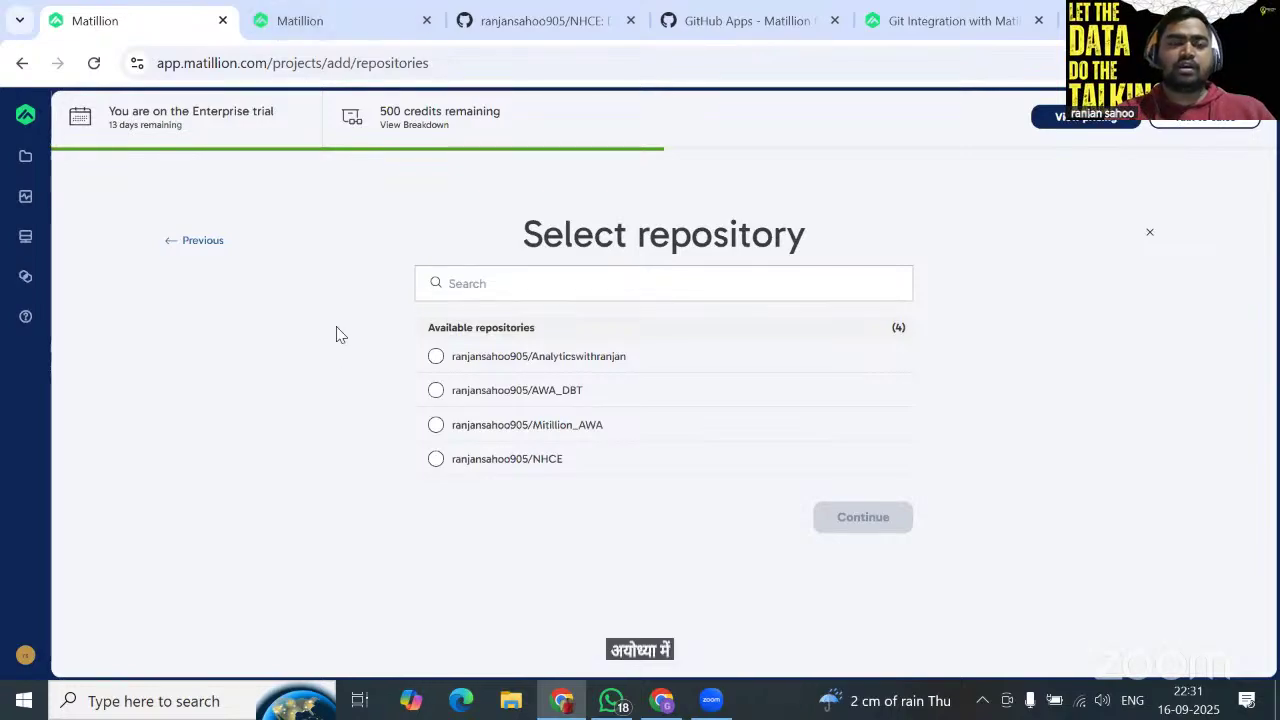
Glance at the Your projects and Git Integration docs tabs, then switch to the GitHub Apps - Matillion tab.
click(335, 24)
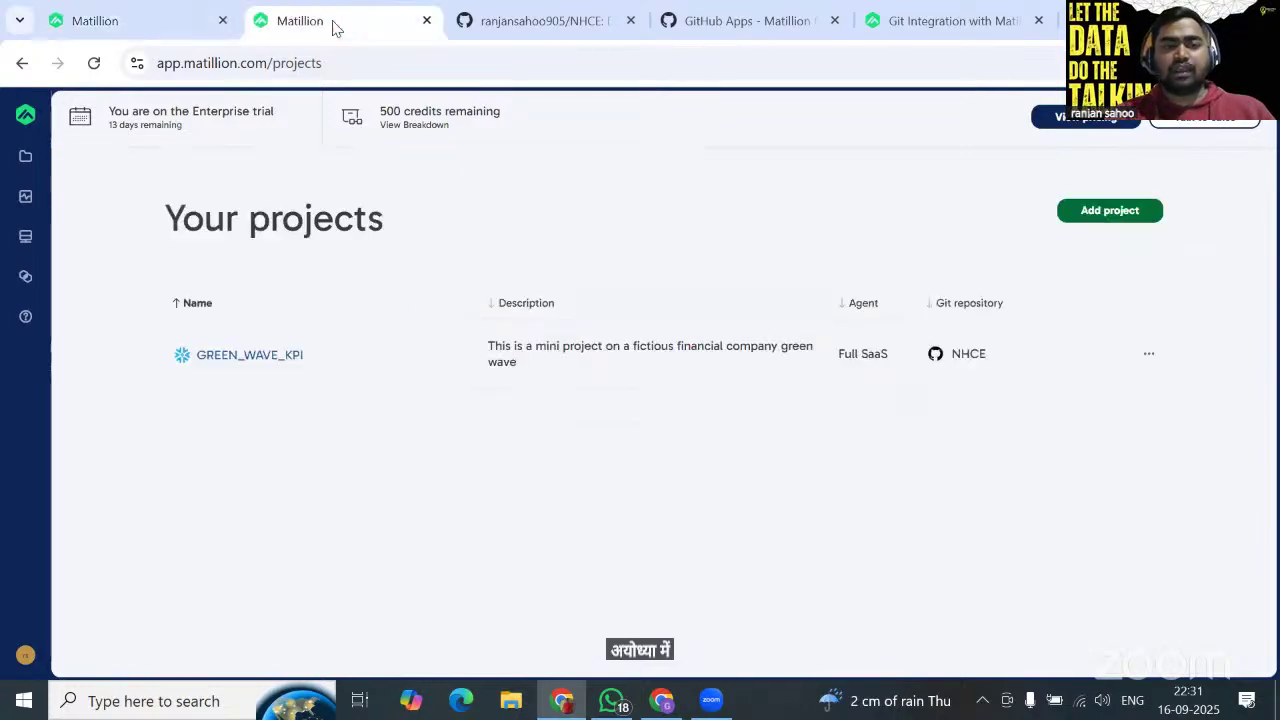
click(201, 26)
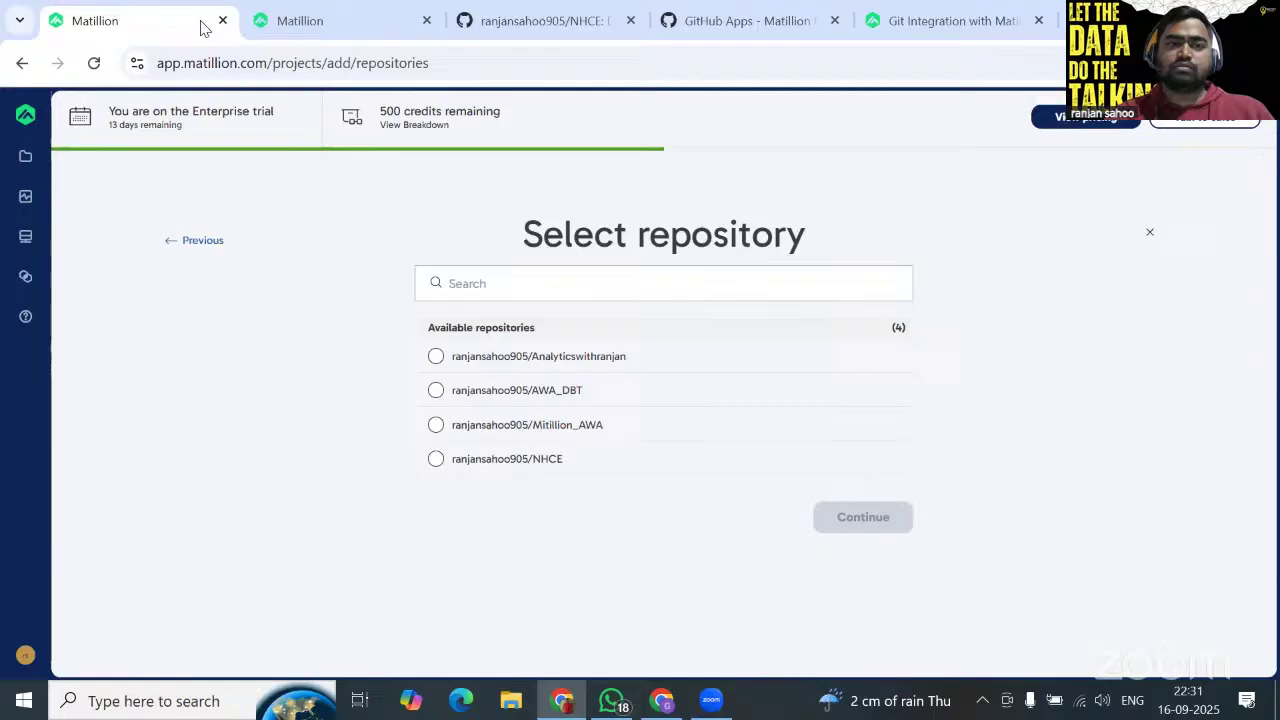
click(928, 22)
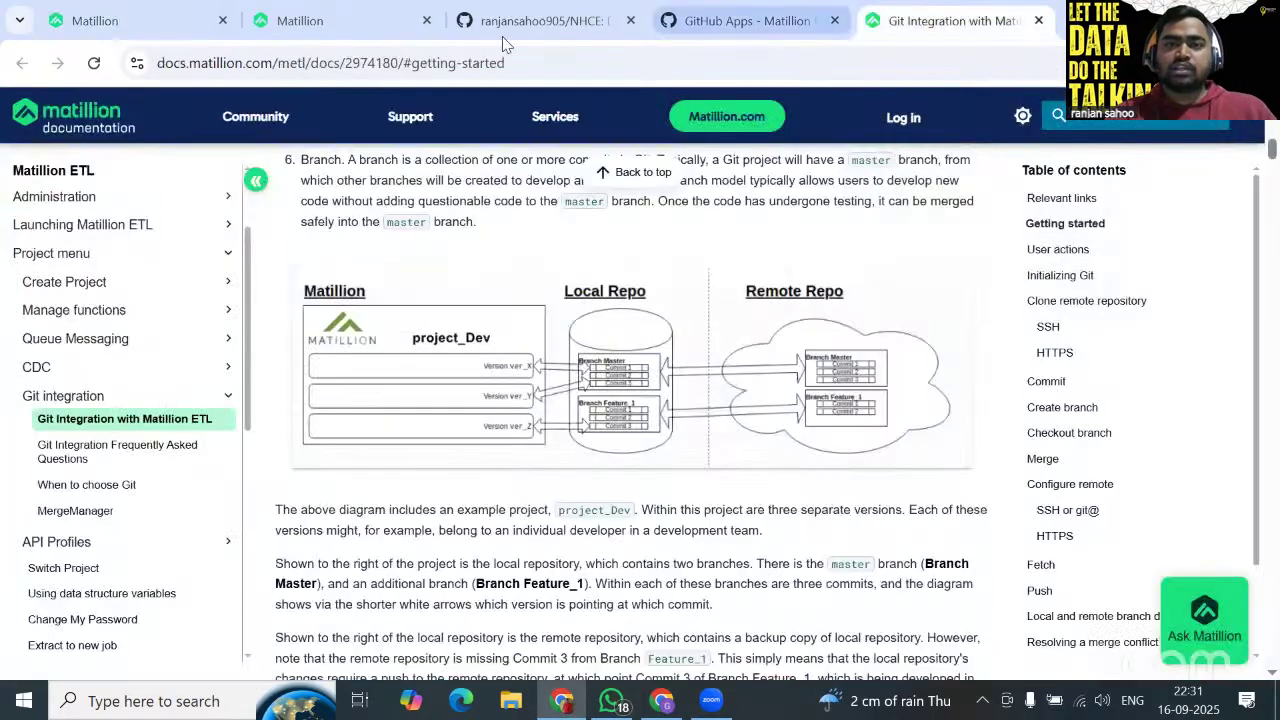
click(693, 20)
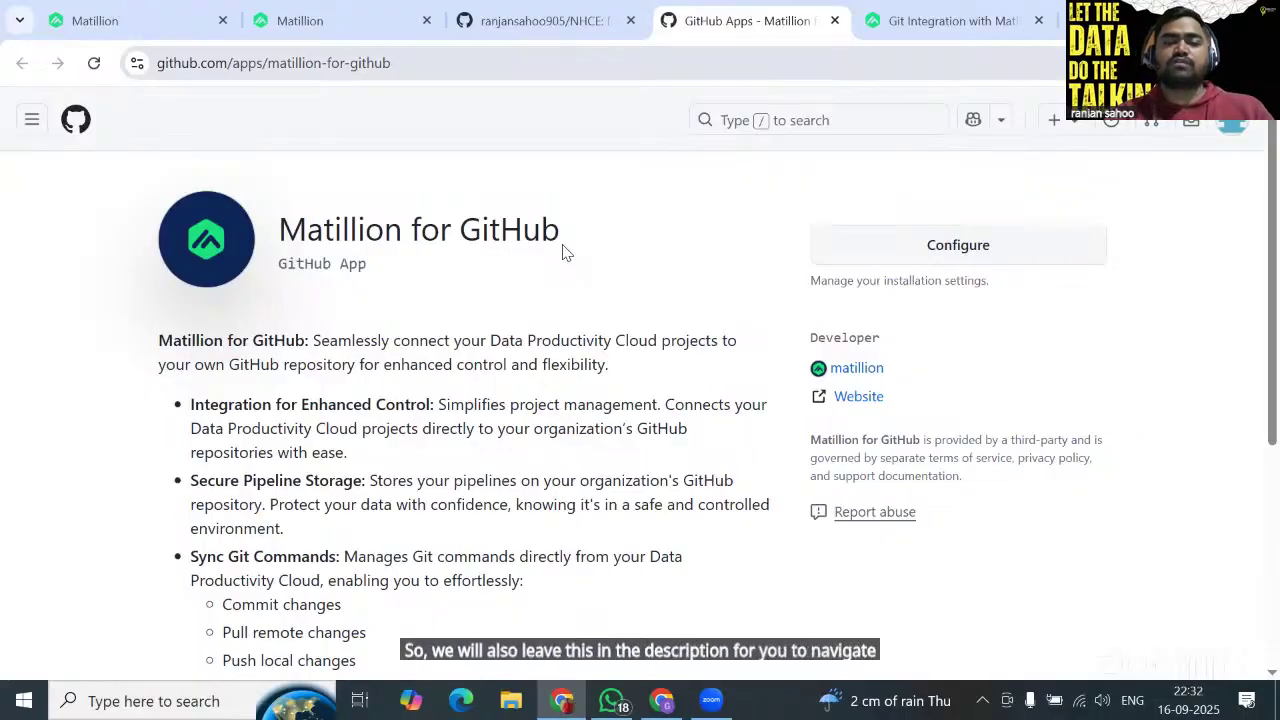
Browse the NHCE repository and the owner's full repository list on GitHub.
click(540, 20)
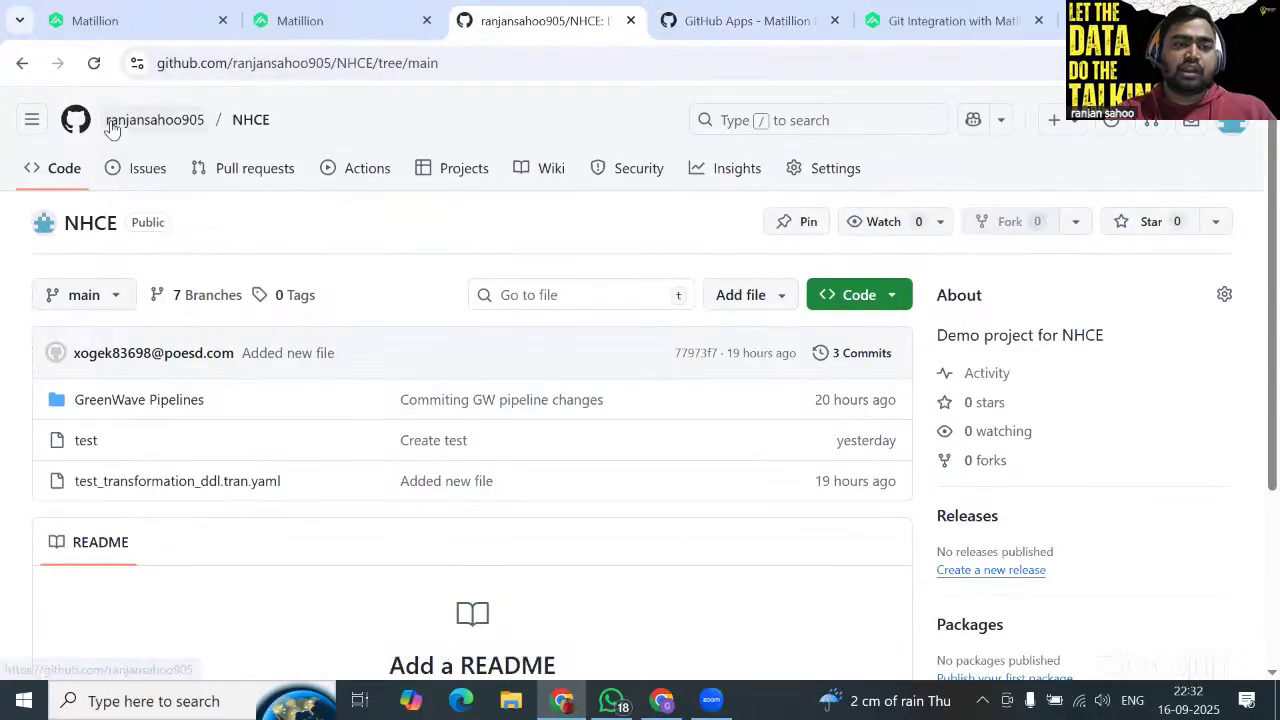
click(205, 294)
click(150, 121)
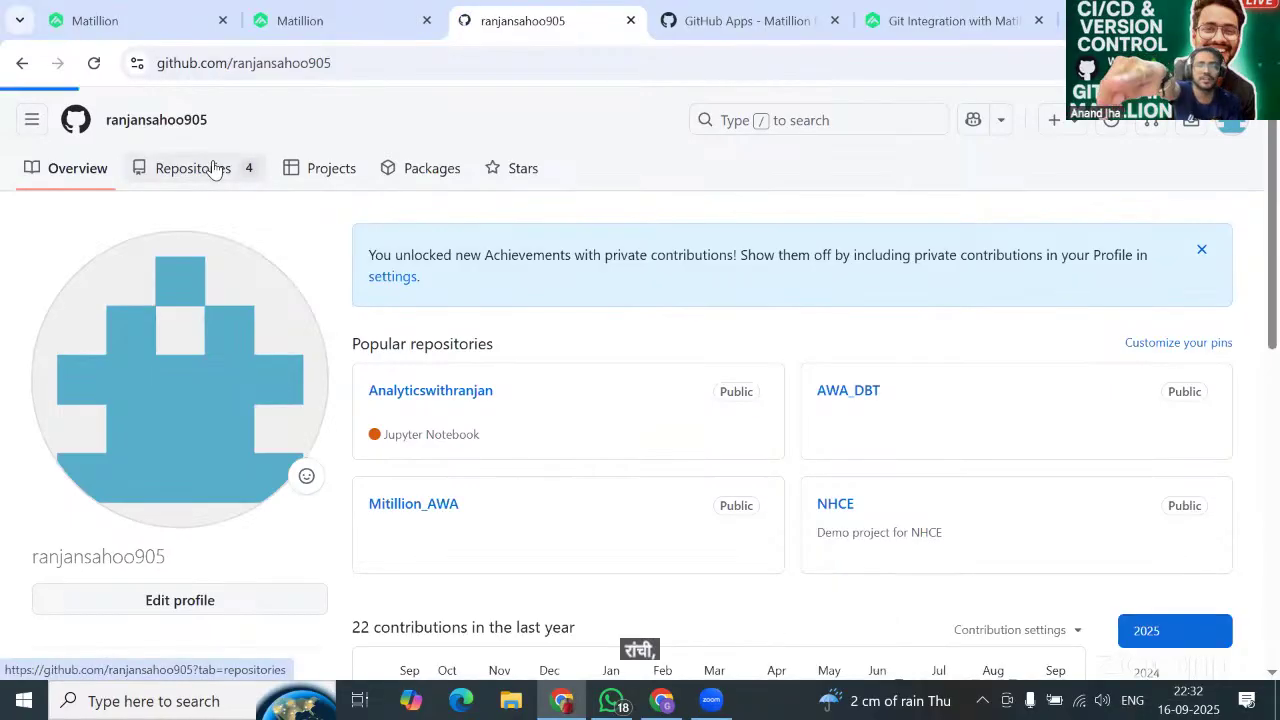
click(213, 167)
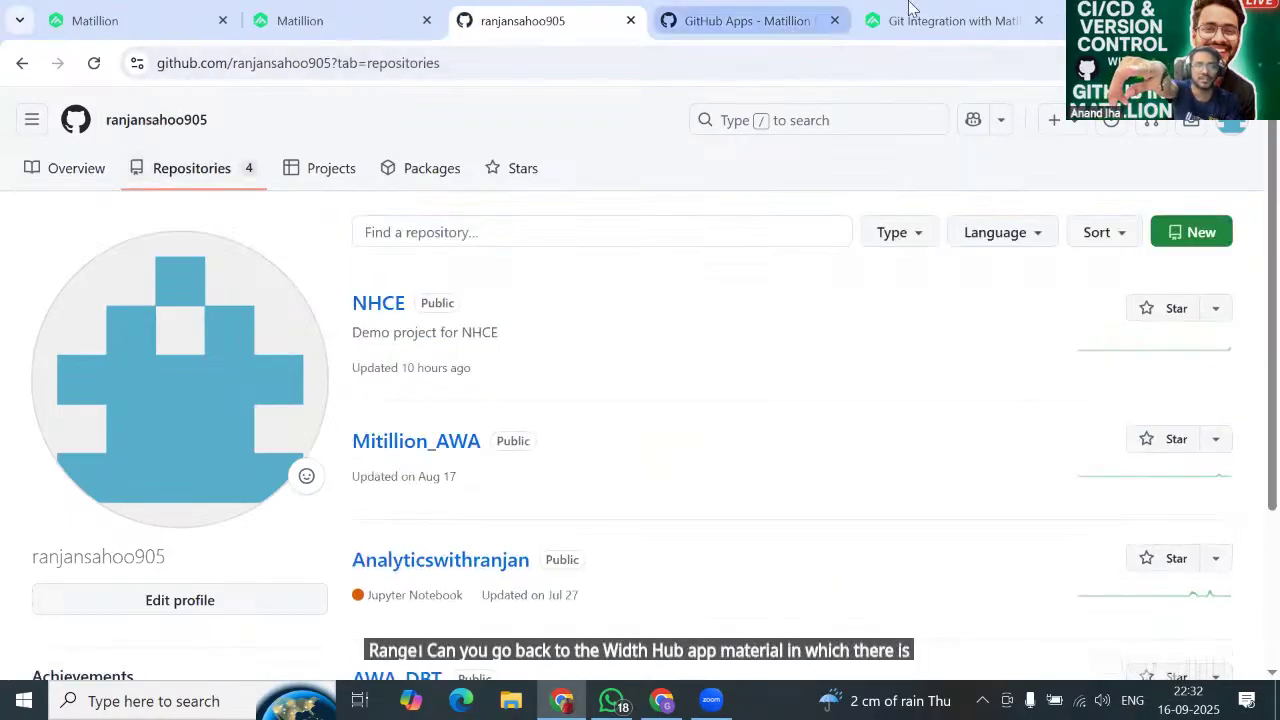
Go back to the Matillion for GitHub app page and open its installation configuration.
click(910, 20)
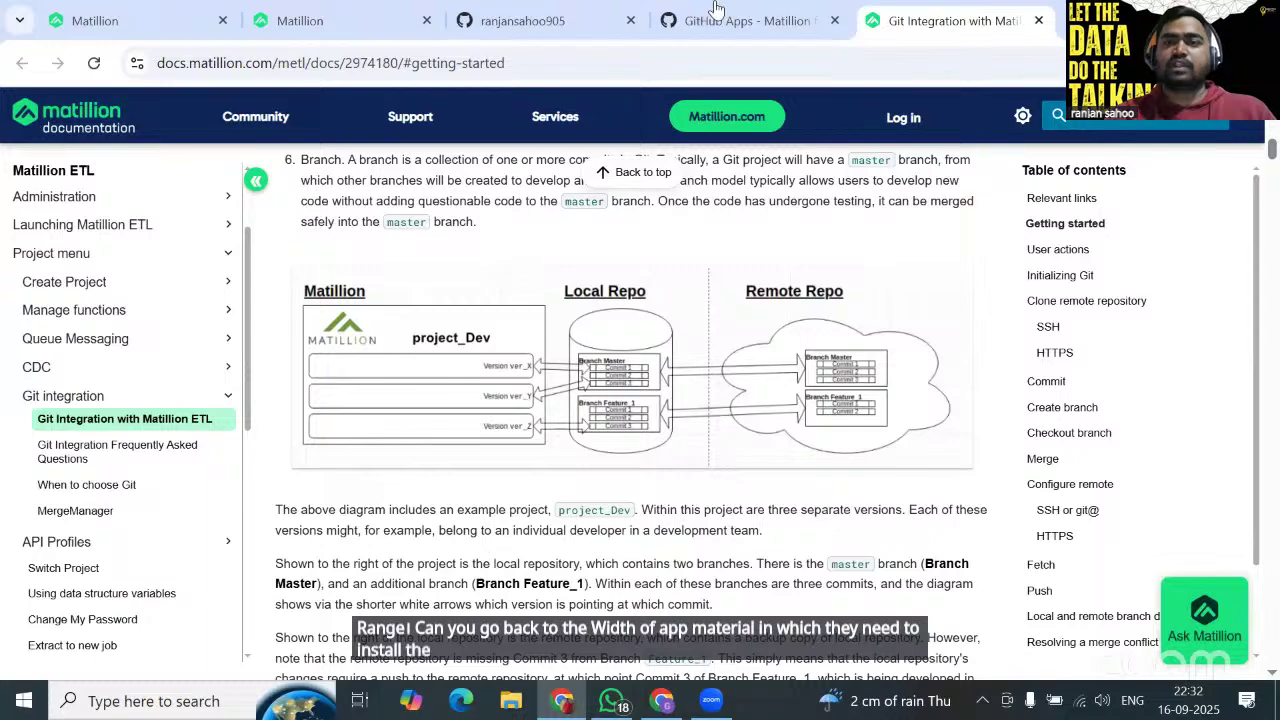
key(ctrl+shift+Tab)
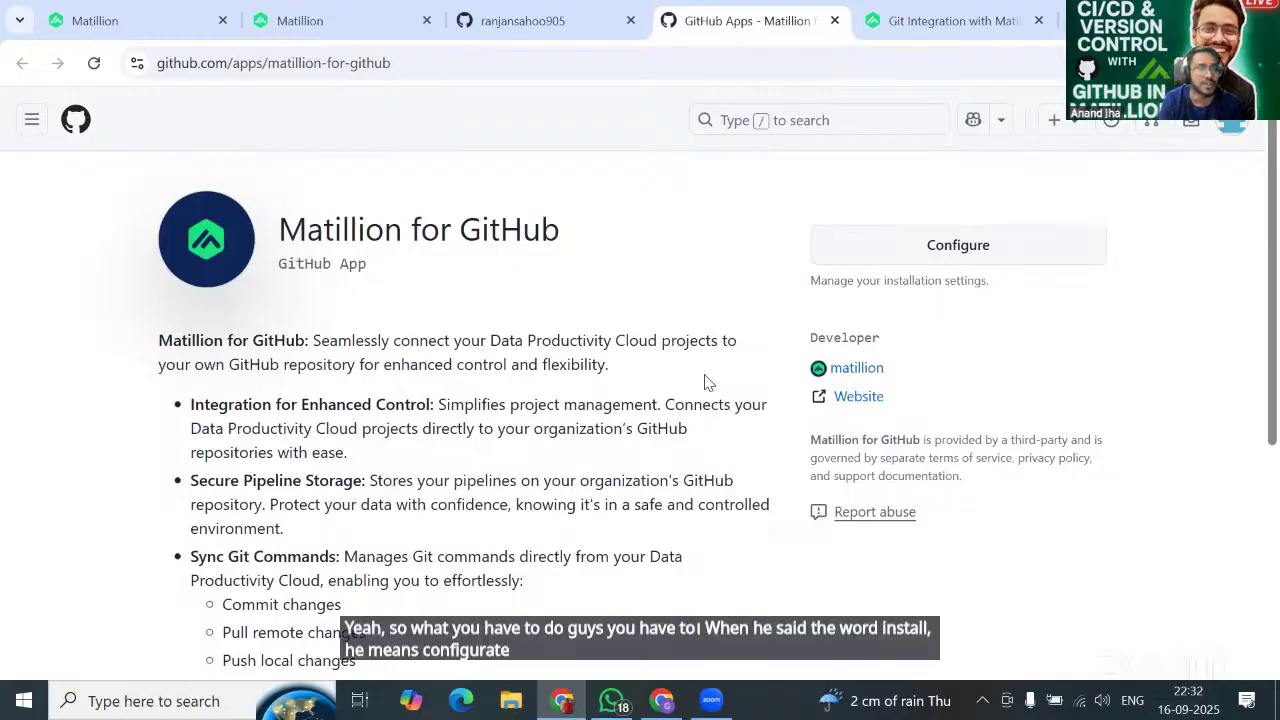
click(925, 250)
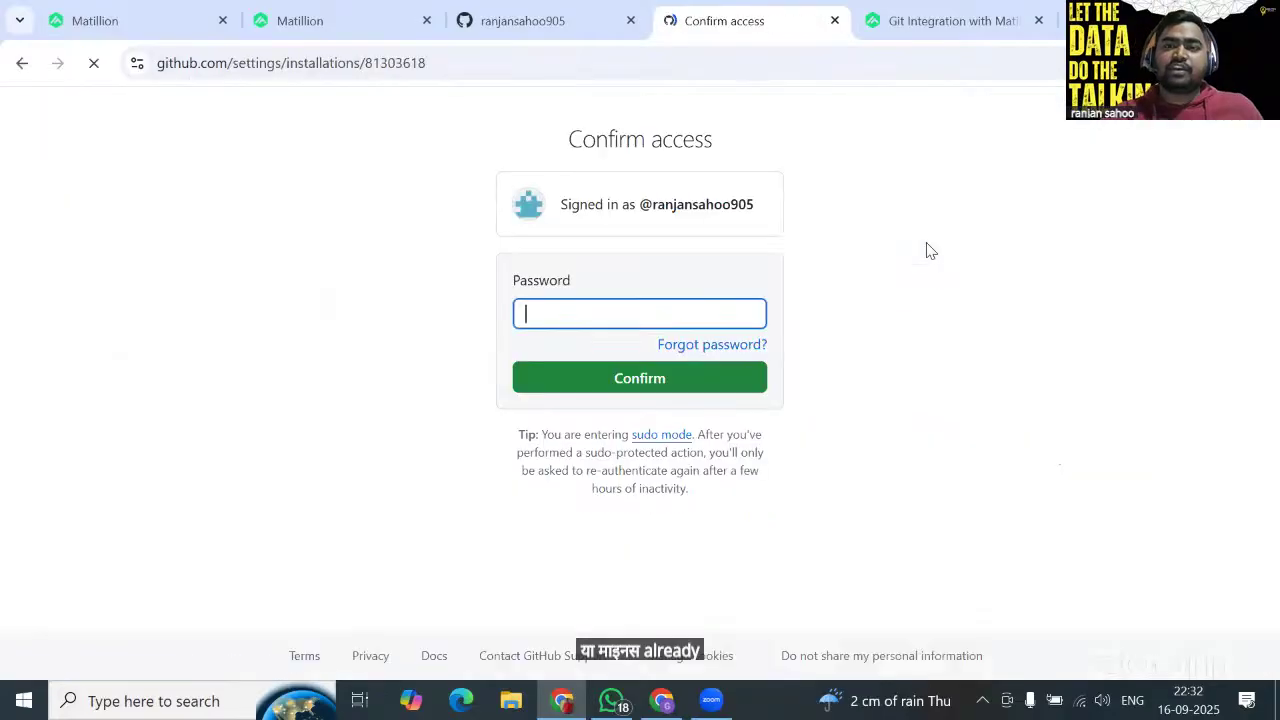
Confirm with the account password and review the app's access to Mitillion_AWA and NHCE.
text(•)
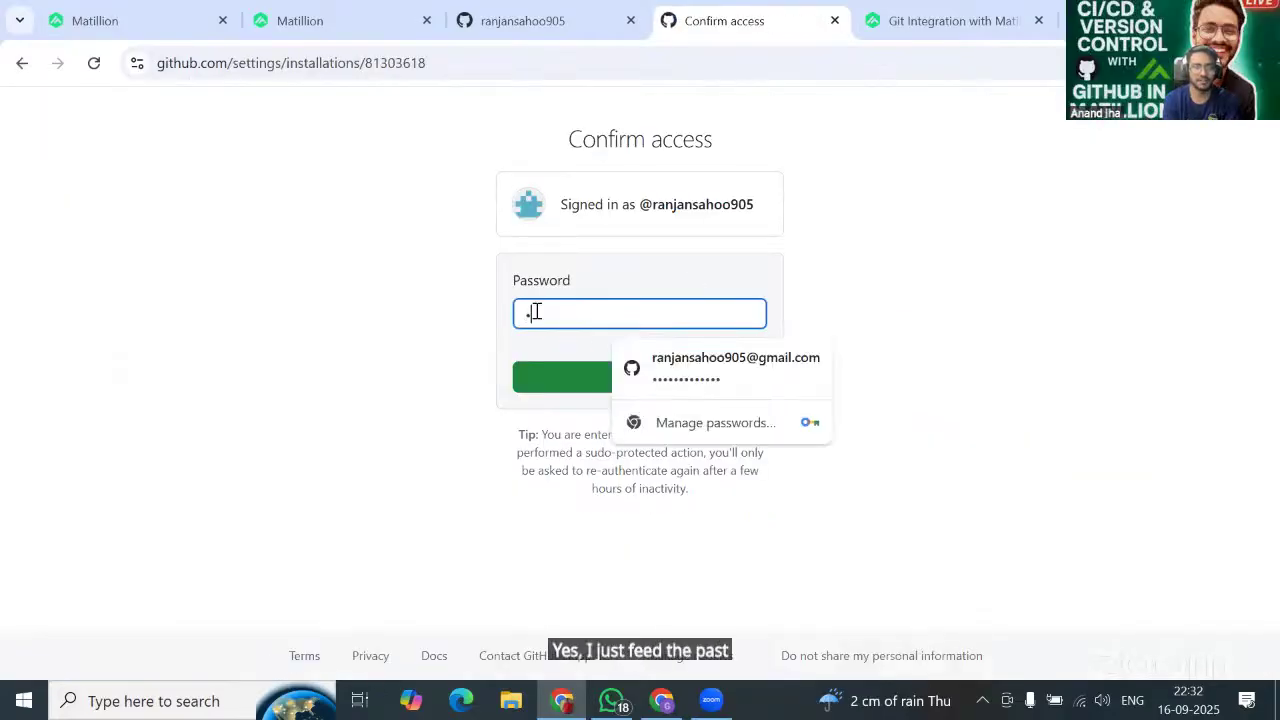
text(•••••••••)
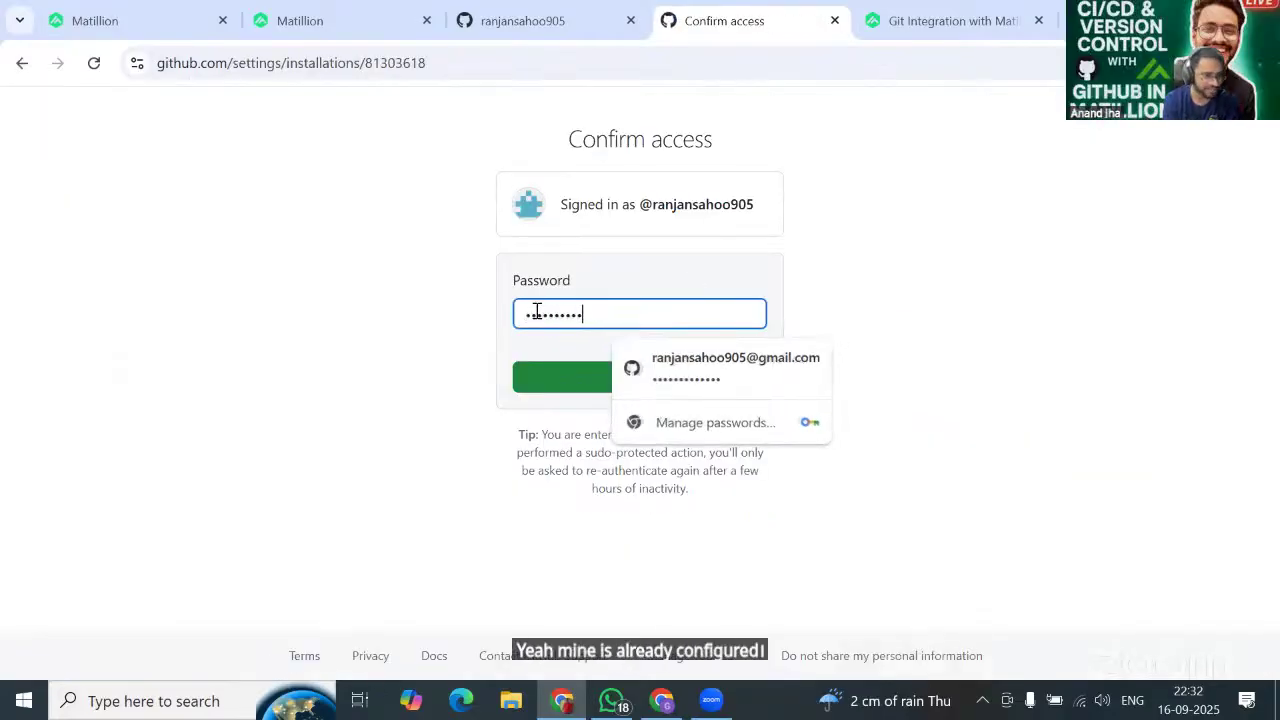
text(•)
click(549, 378)
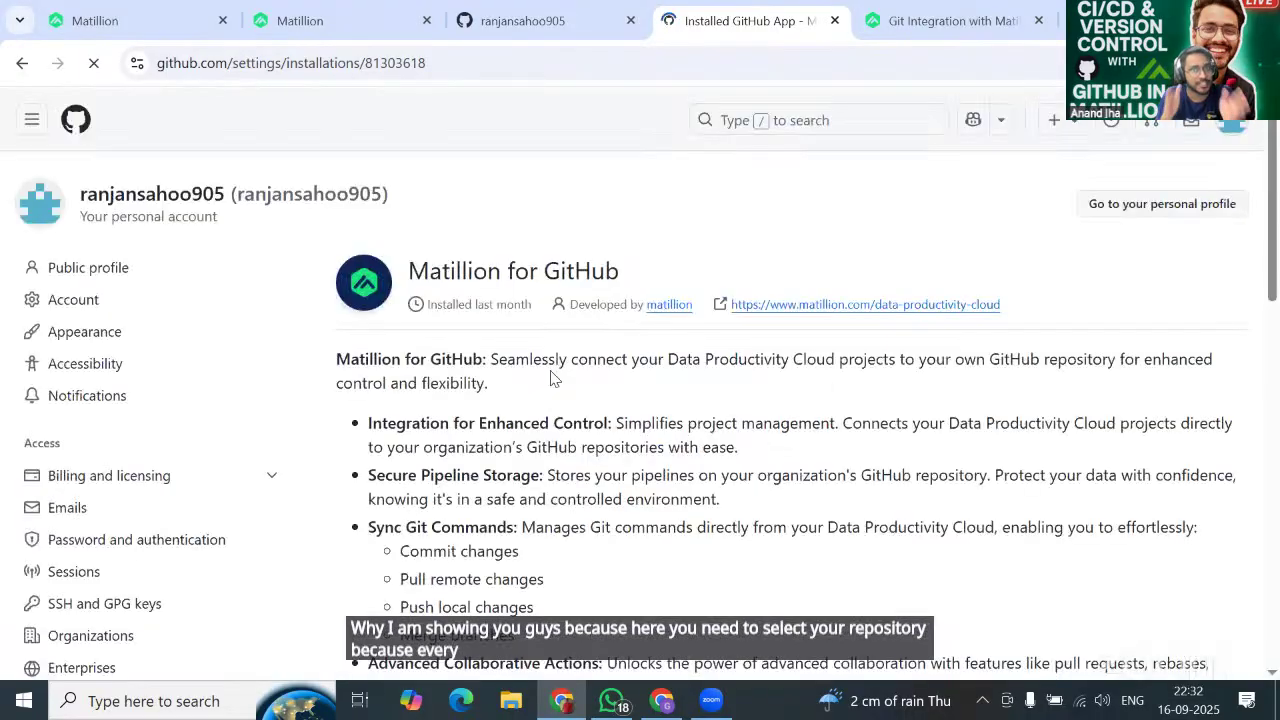
scroll(553, 378, down, 6)
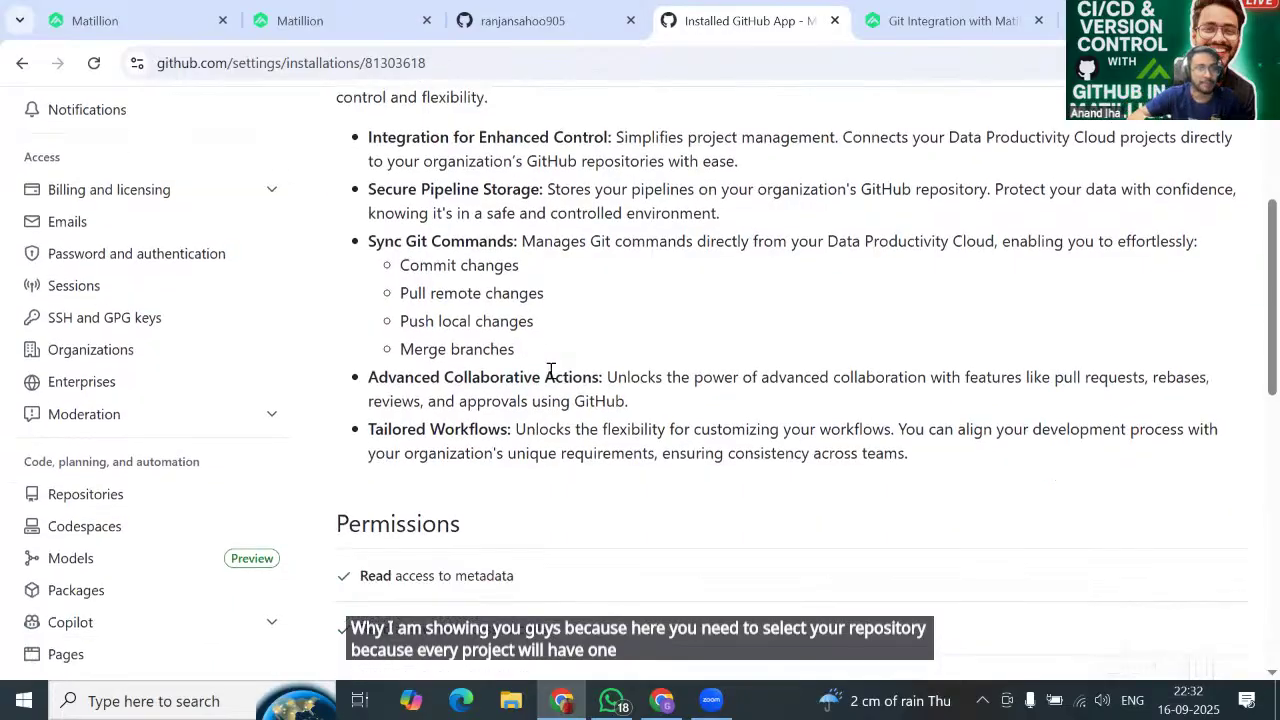
scroll(554, 378, down, 2)
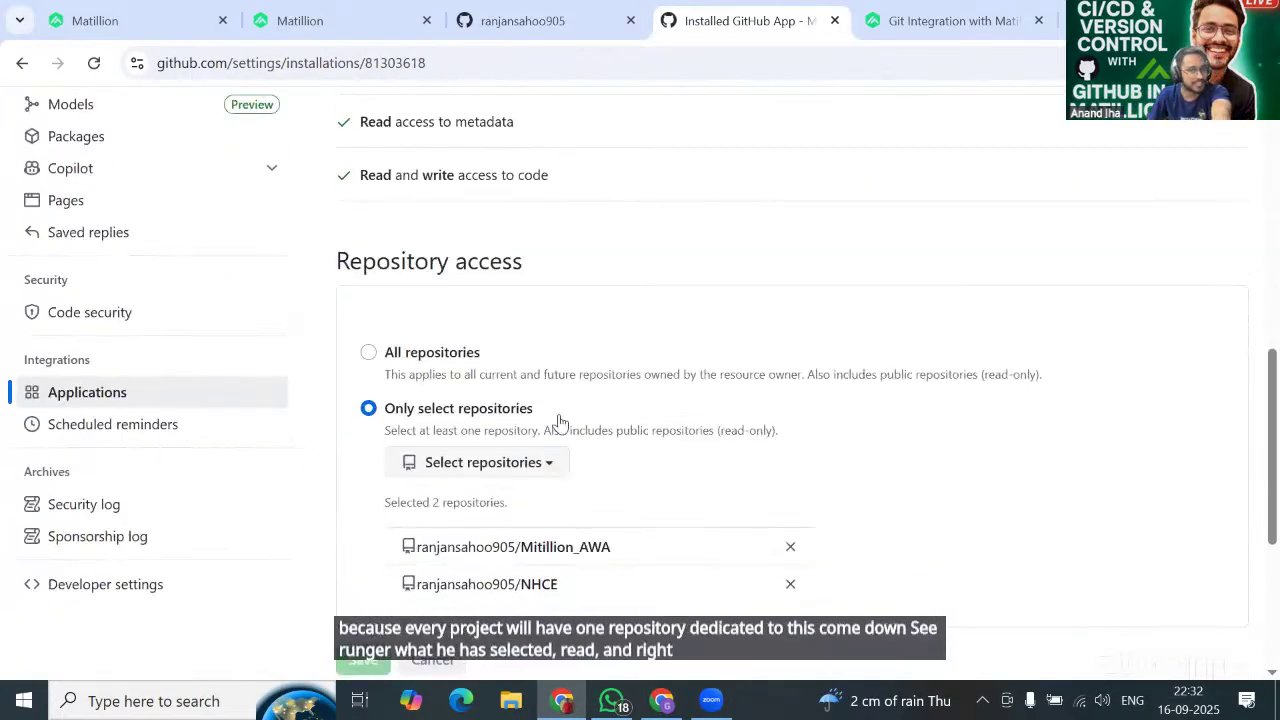
scroll(588, 272, up, 1)
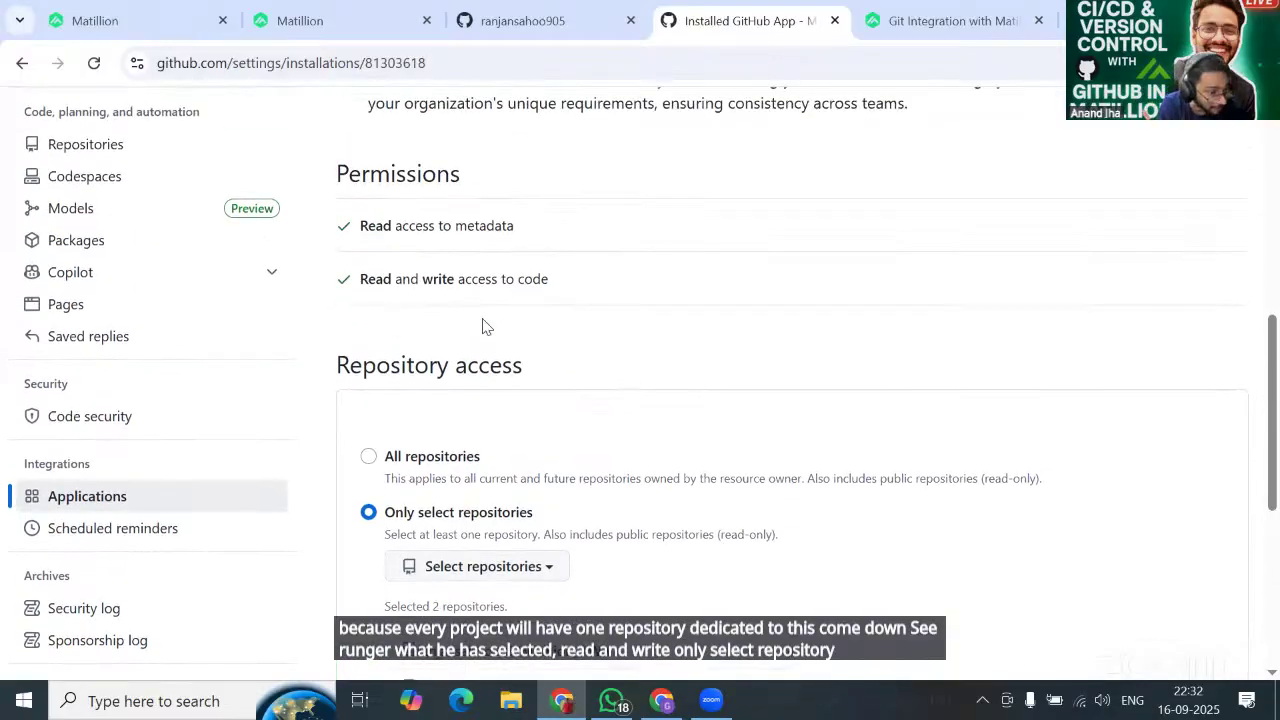
scroll(645, 475, down, 1)
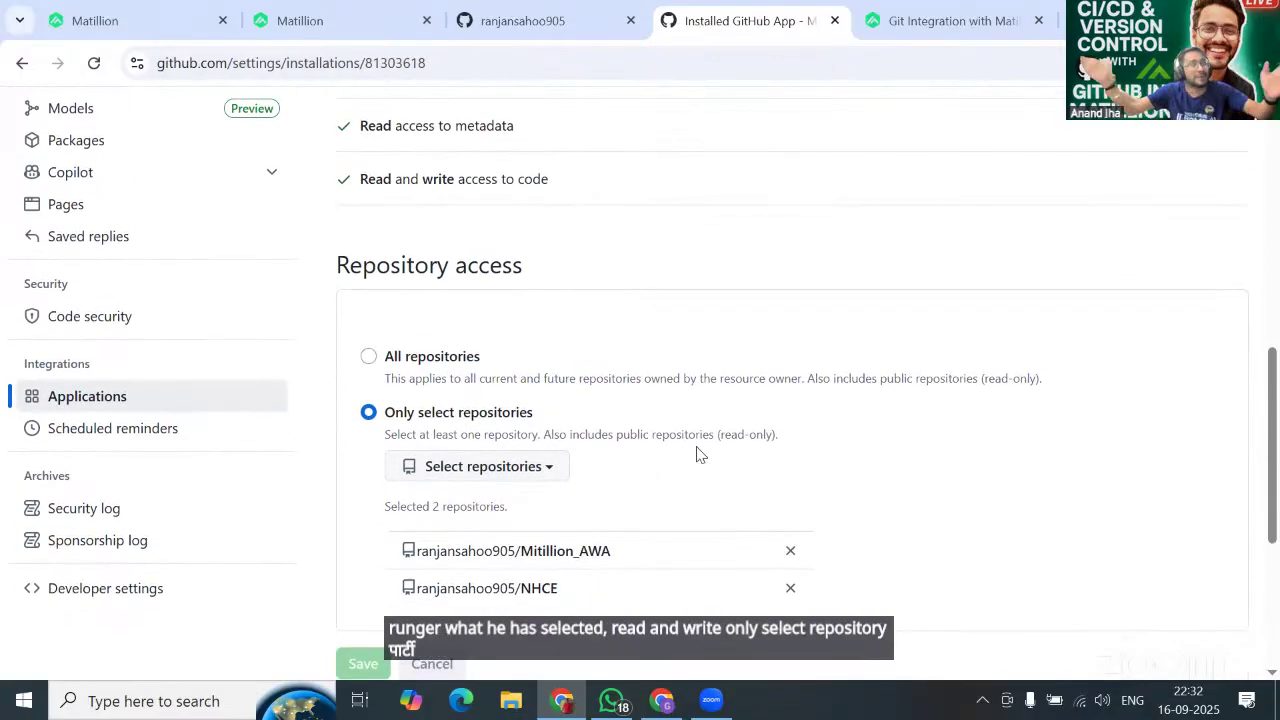
scroll(698, 455, down, 1)
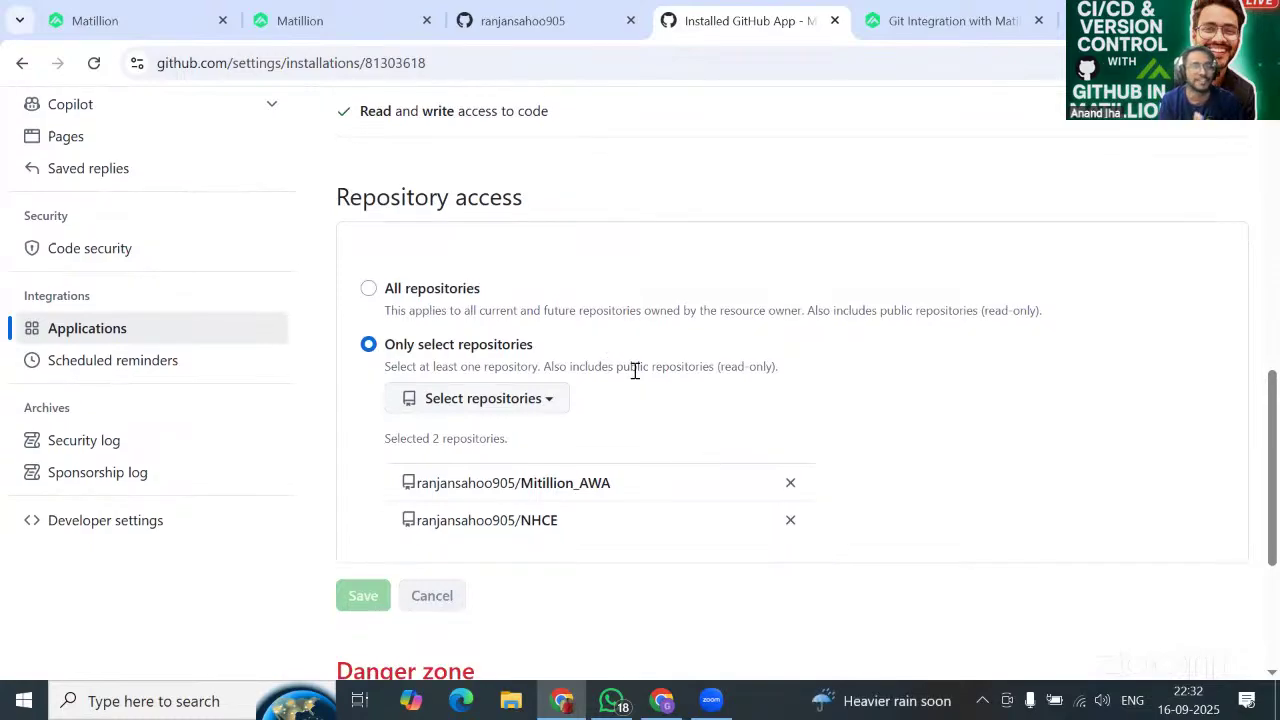
click(533, 22)
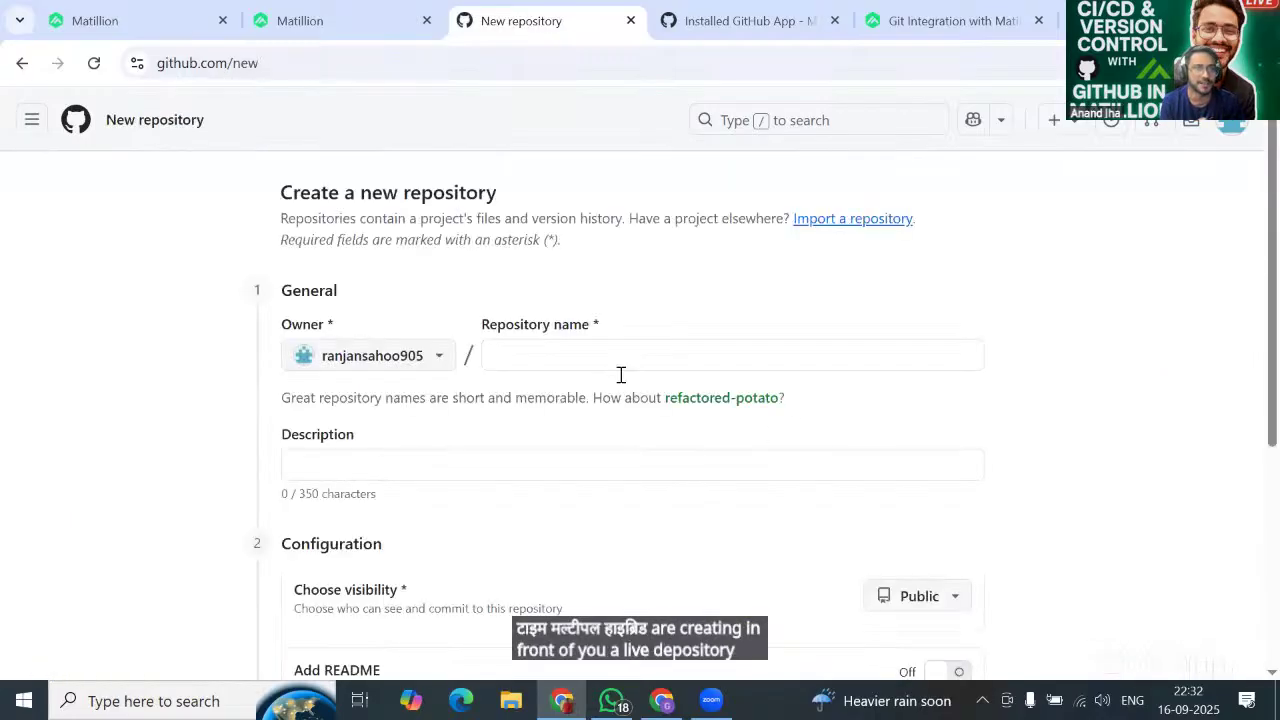
Name the new repository DEMO_PROJECT_YT with the description 'Demo project for YT'.
click(561, 357)
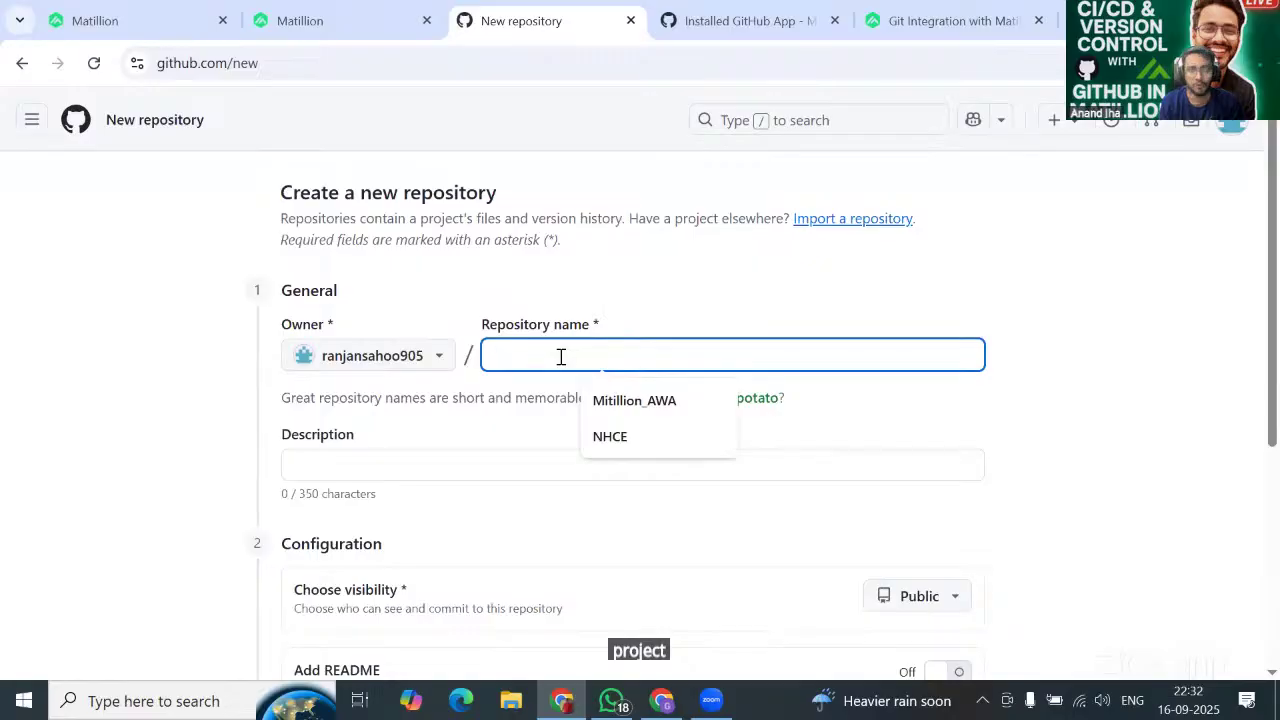
text(DEMO)
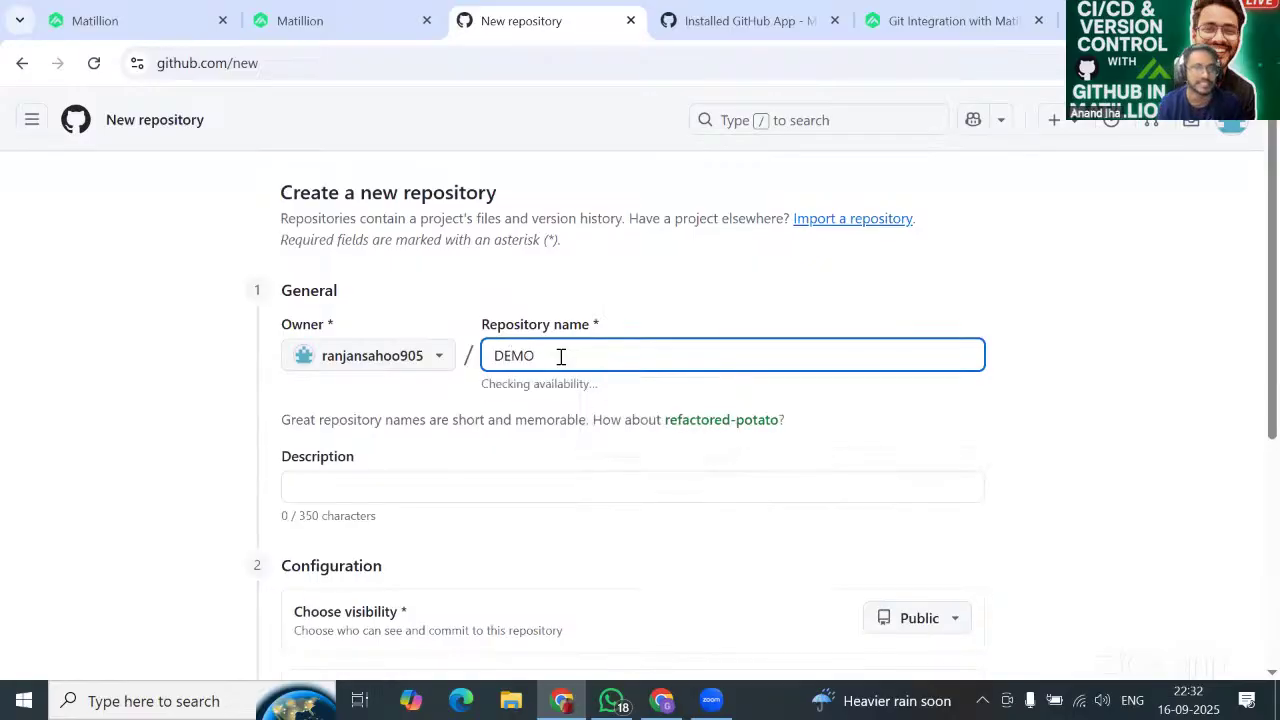
text(_PROJE)
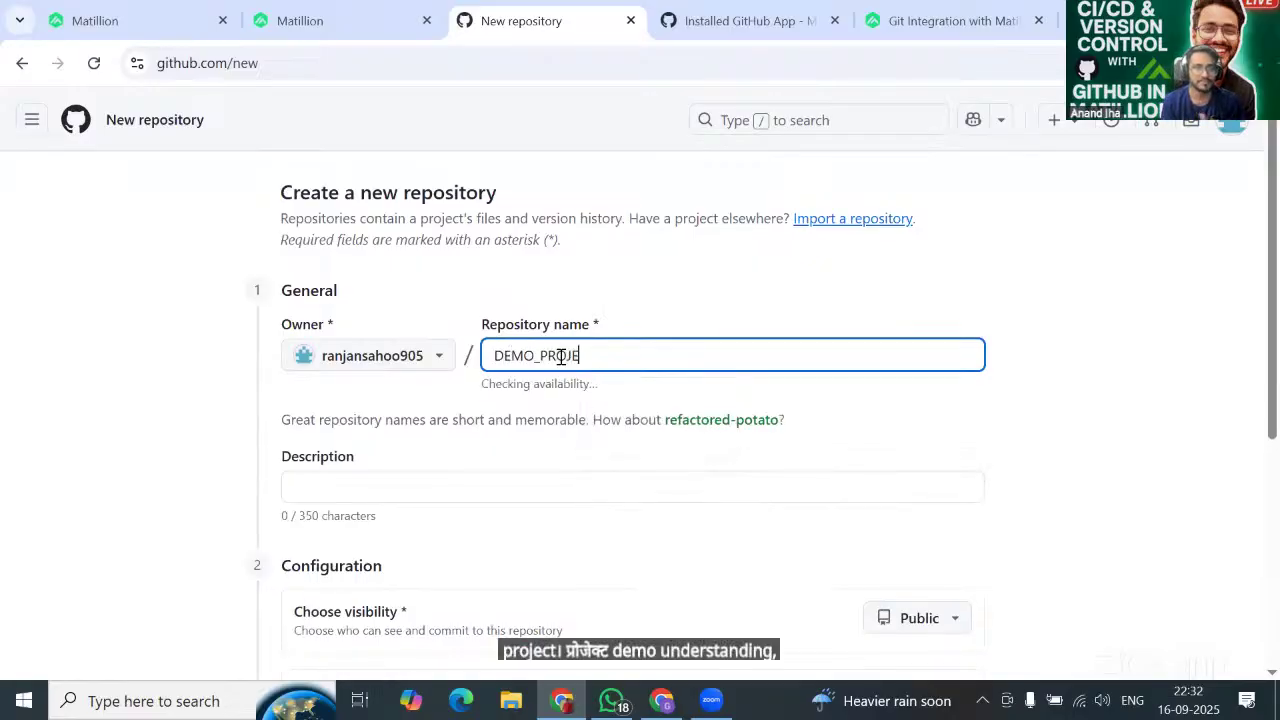
text(CT_YT)
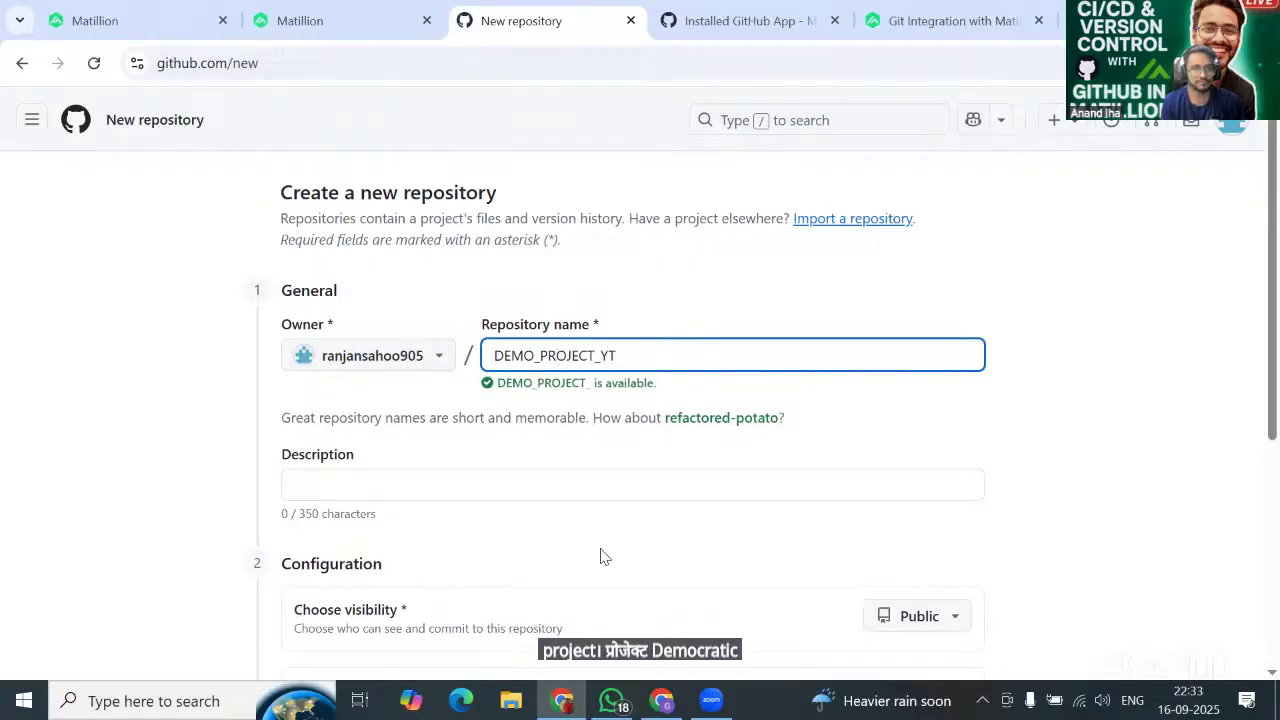
click(520, 490)
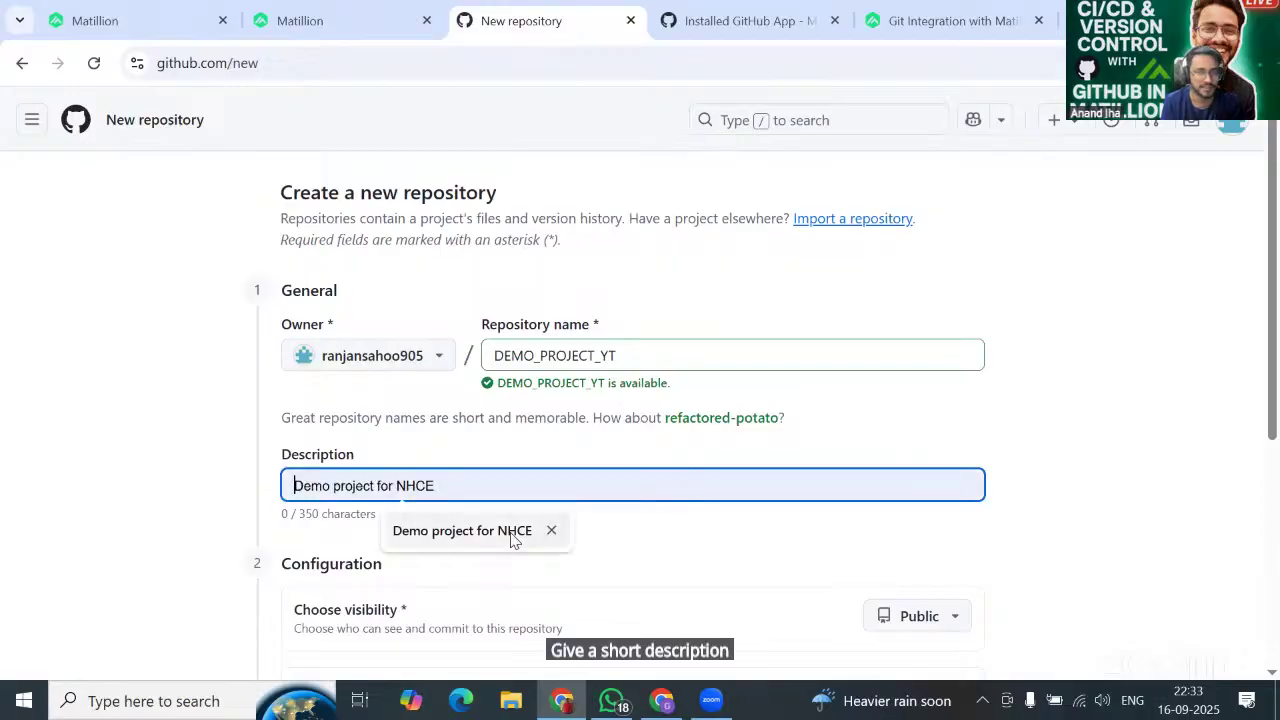
click(511, 535)
key(BackSpace)
key(BackSpace)
key(BackSpace)
key(BackSpace)
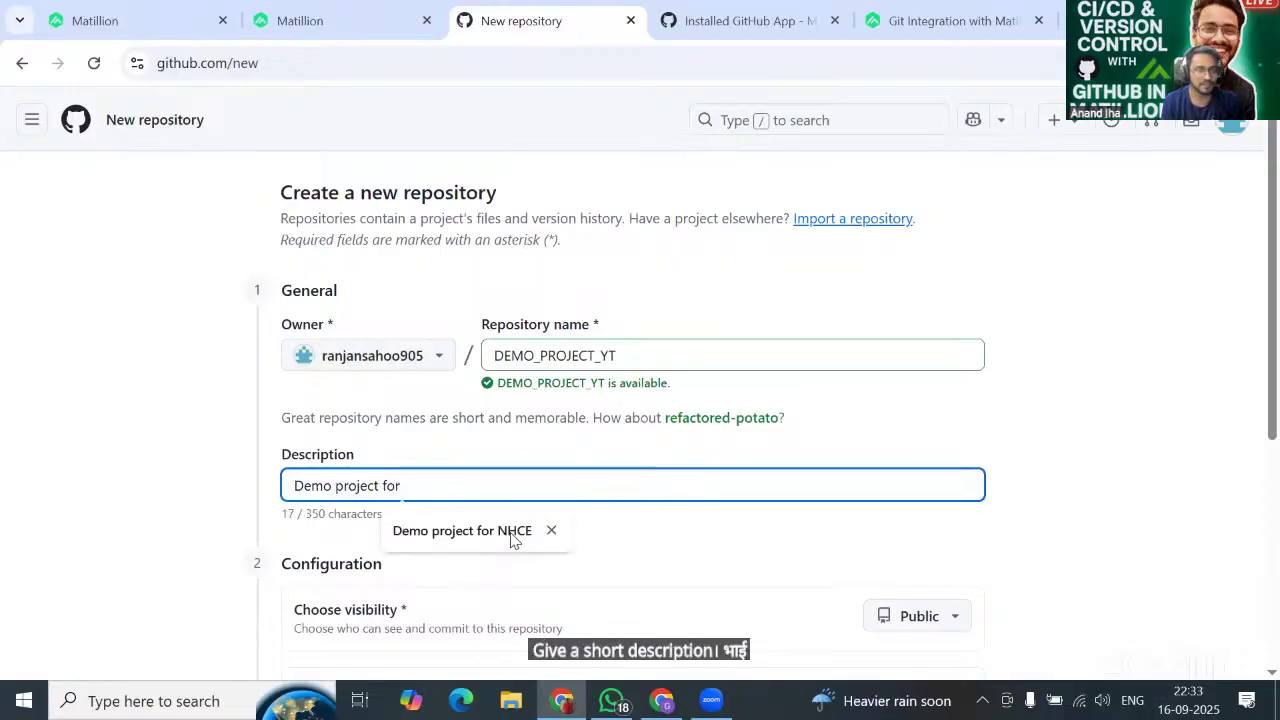
text(YT)
Keep the repository Public, add a README, and create it.
scroll(510, 540, down, 2)
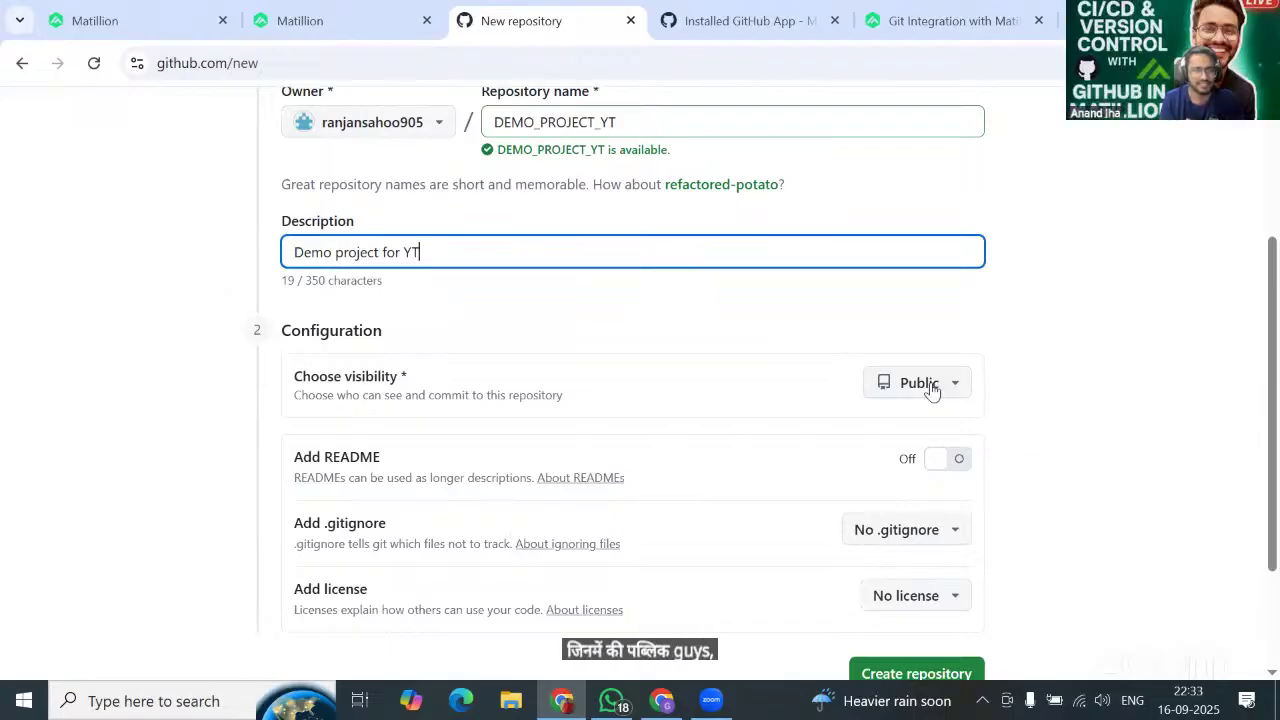
click(918, 383)
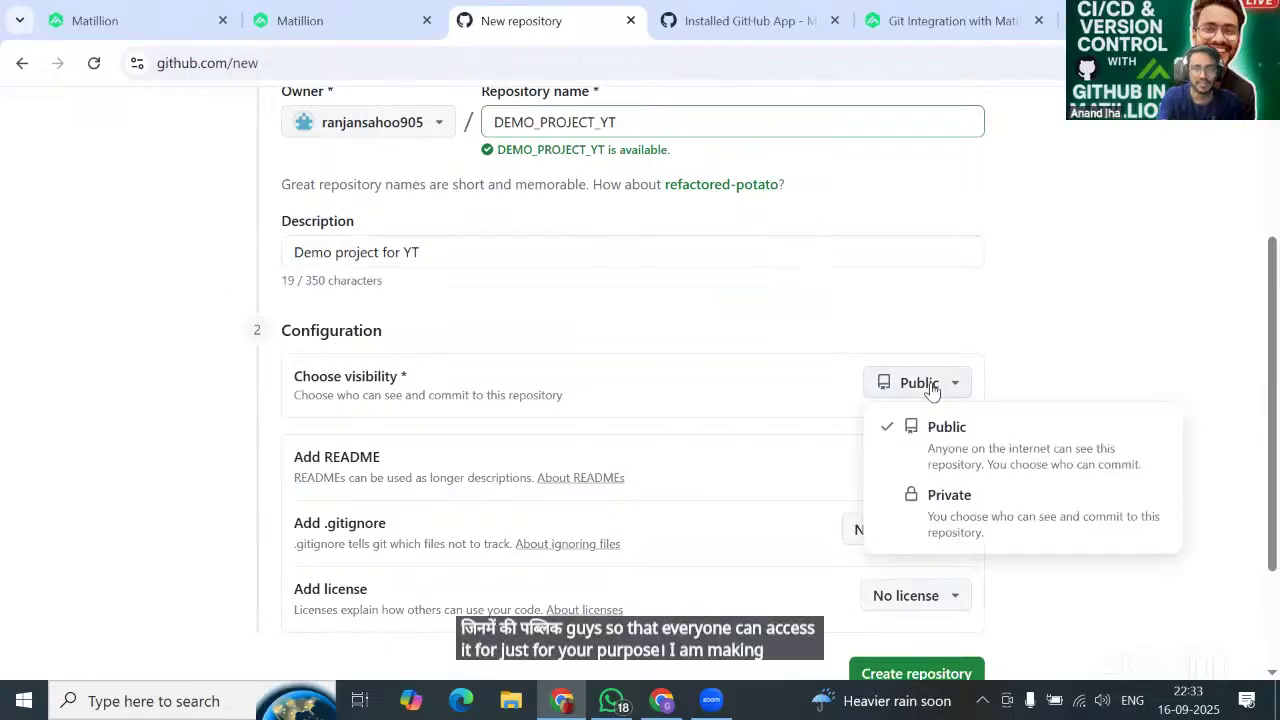
click(946, 389)
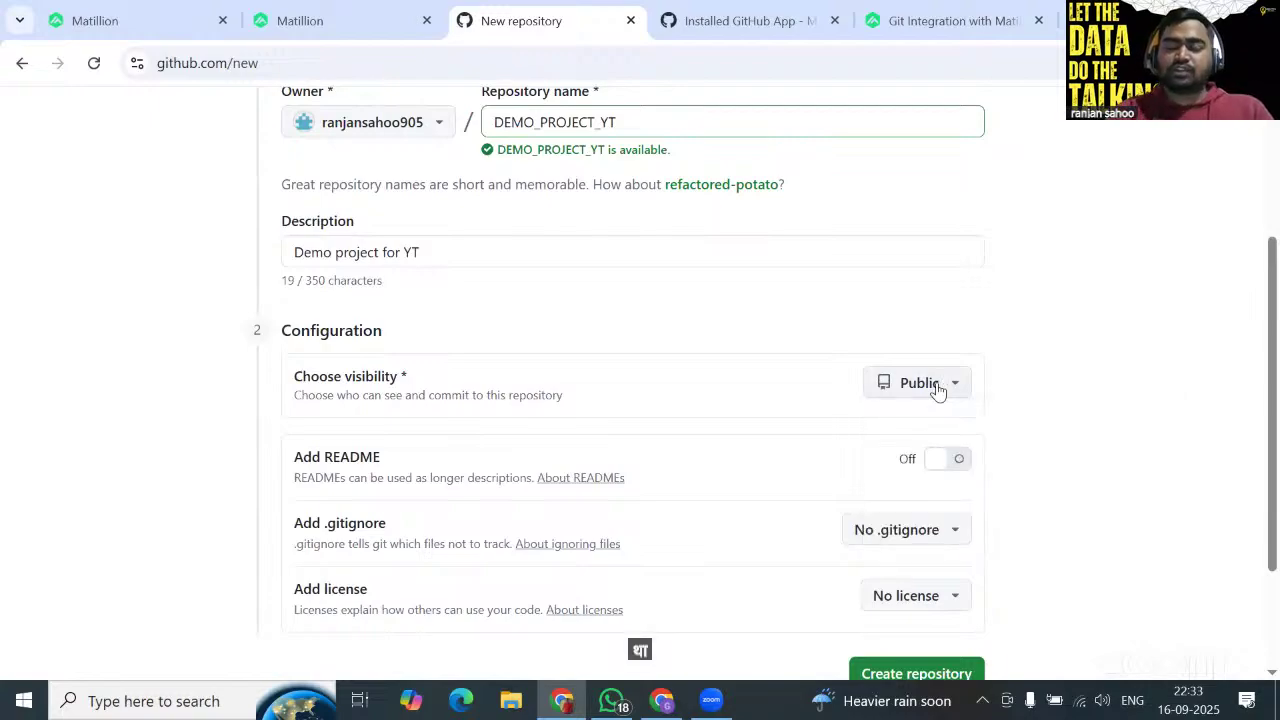
scroll(938, 391, down, 1)
scroll(936, 390, down, 2)
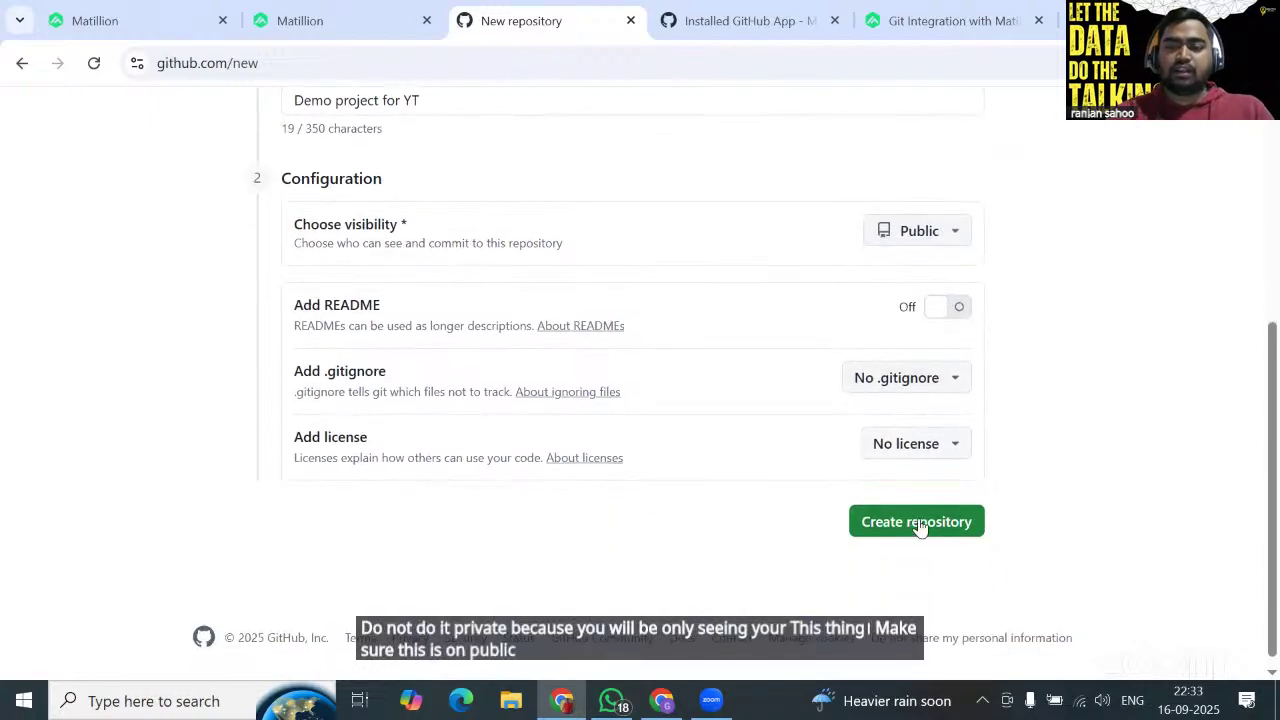
scroll(775, 450, up, 1)
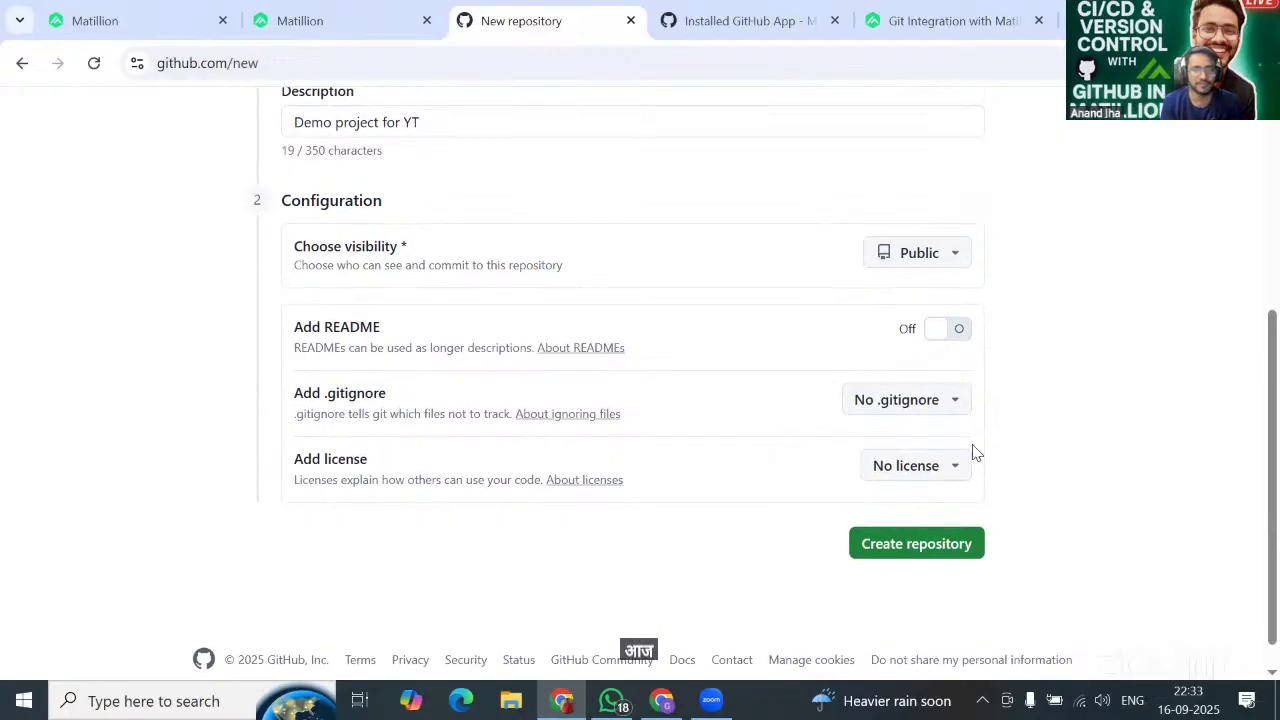
scroll(800, 437, up, 1)
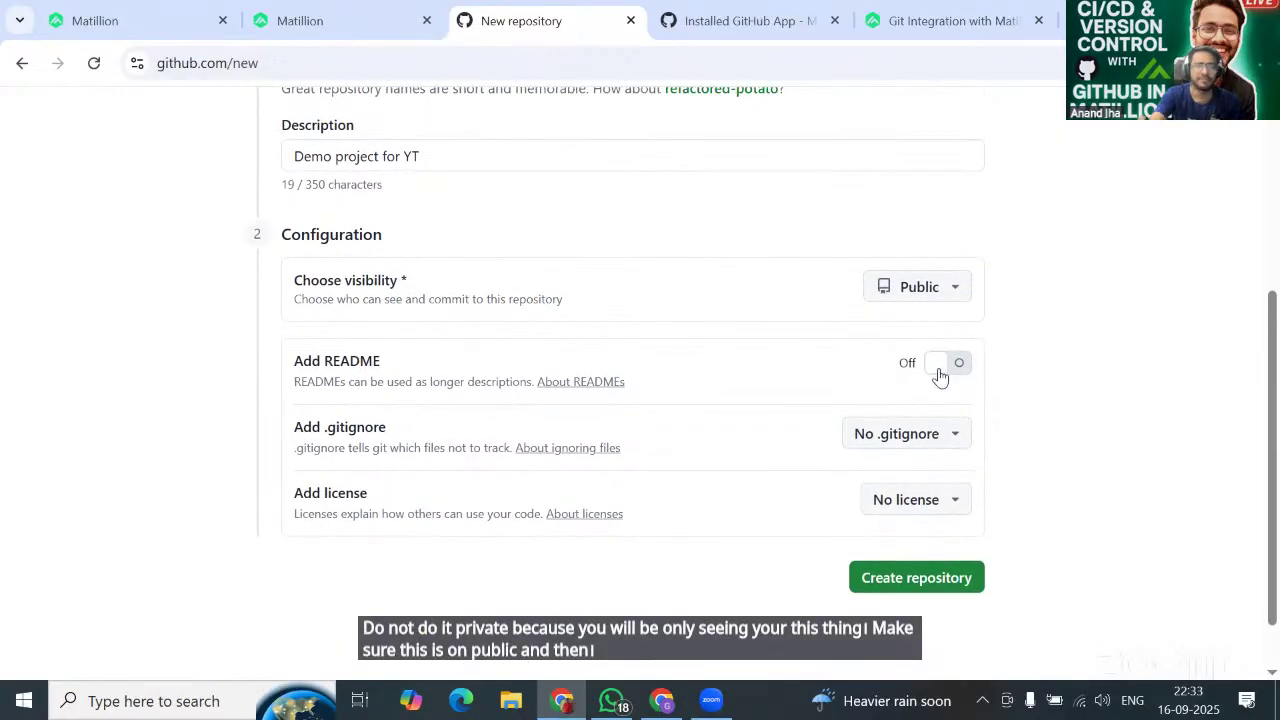
click(940, 374)
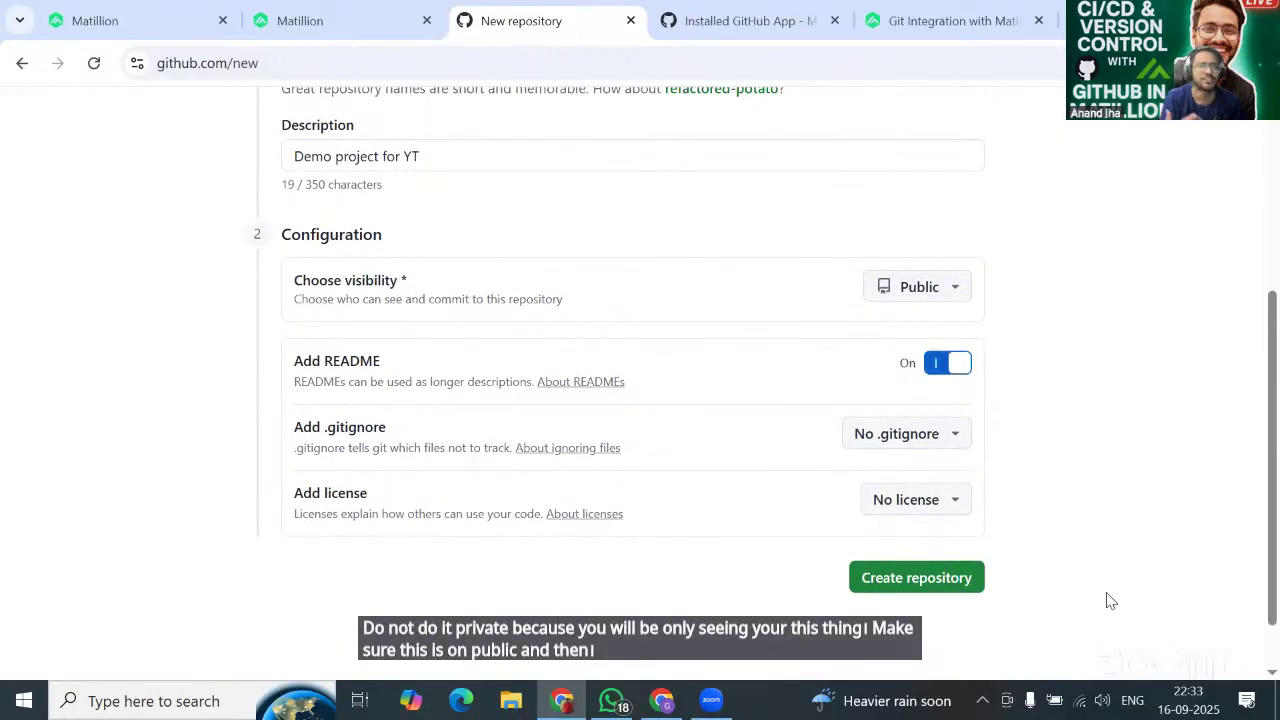
click(910, 588)
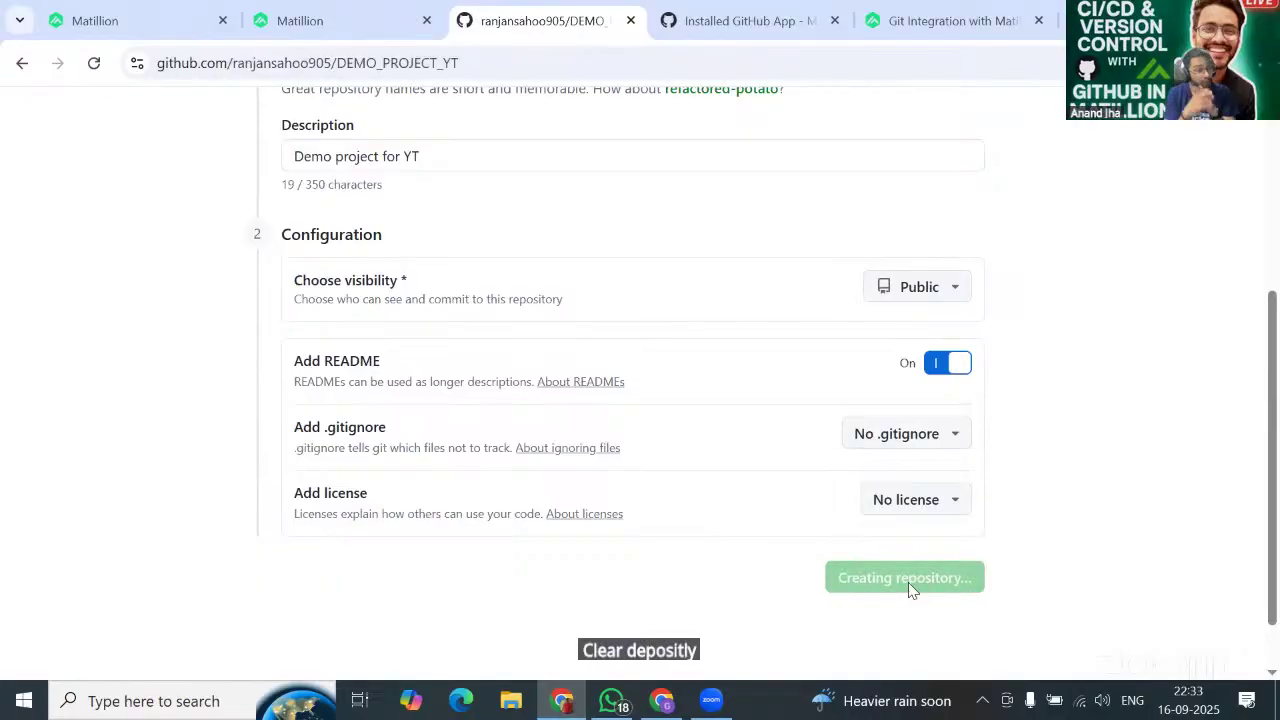
Check that DEMO_PROJECT_YT has only the main branch.
scroll(426, 494, down, 2)
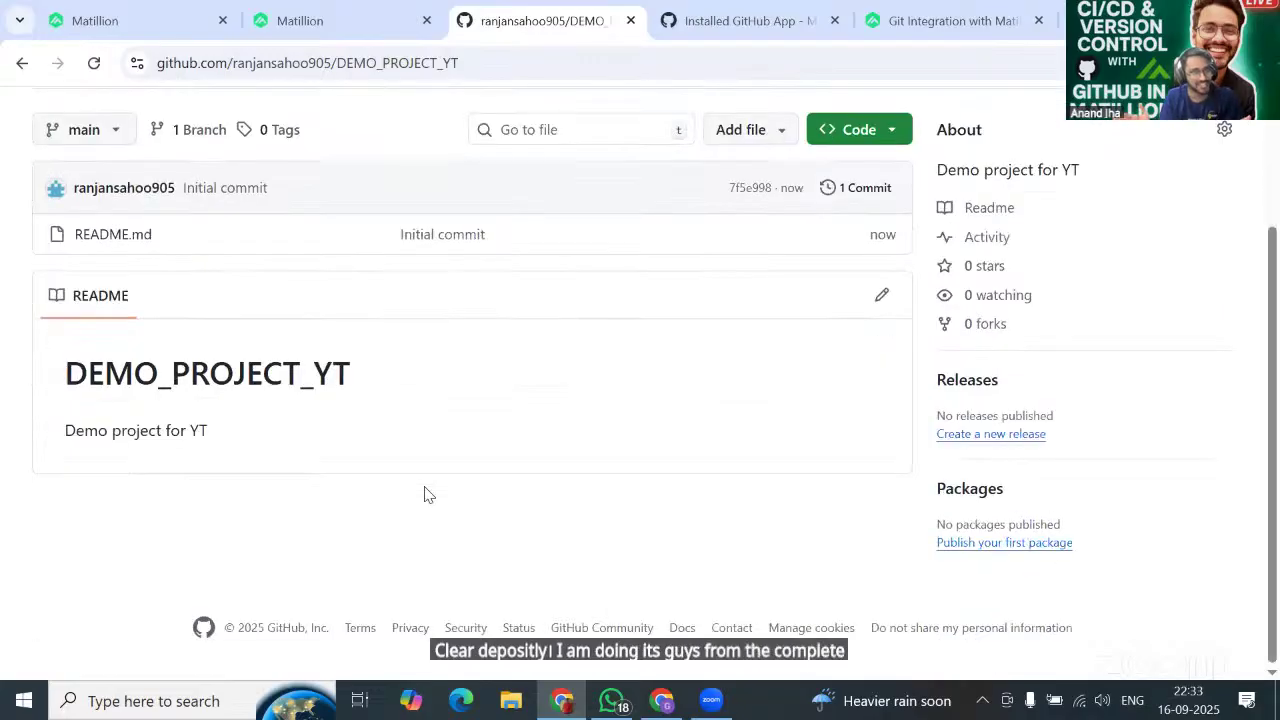
scroll(488, 428, up, 2)
scroll(488, 428, down, 2)
scroll(485, 425, up, 1)
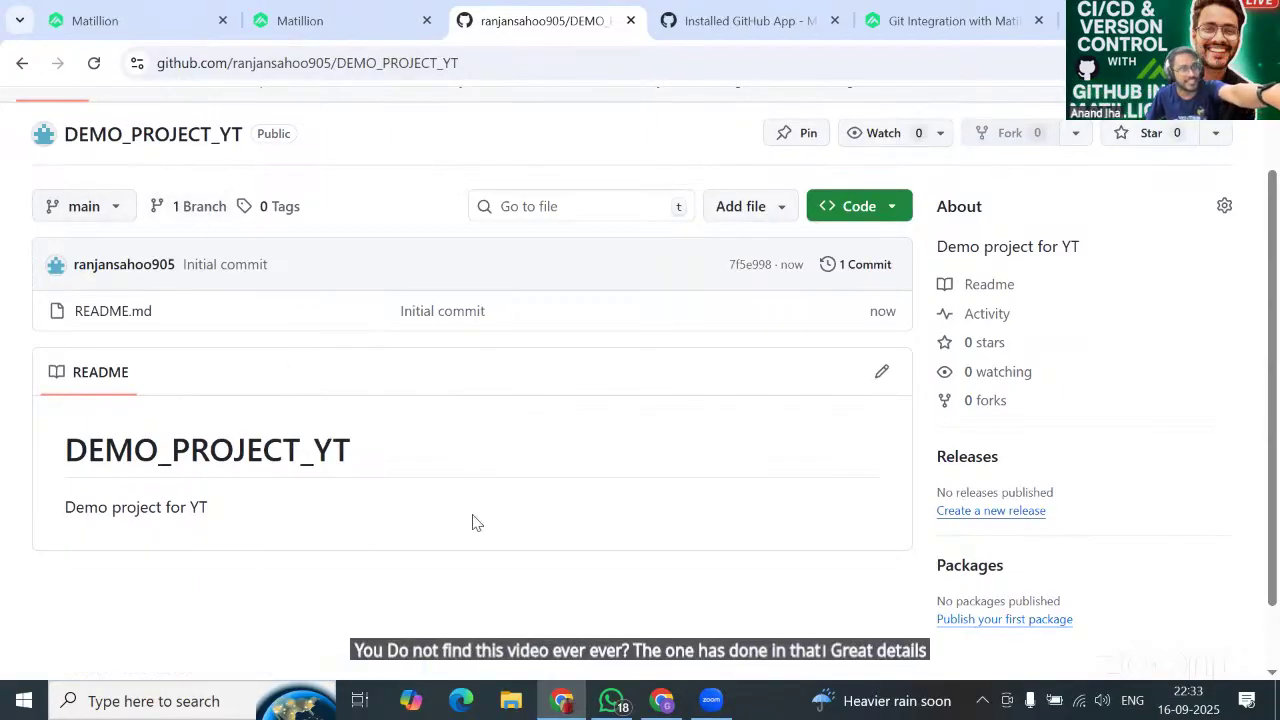
scroll(380, 508, up, 1)
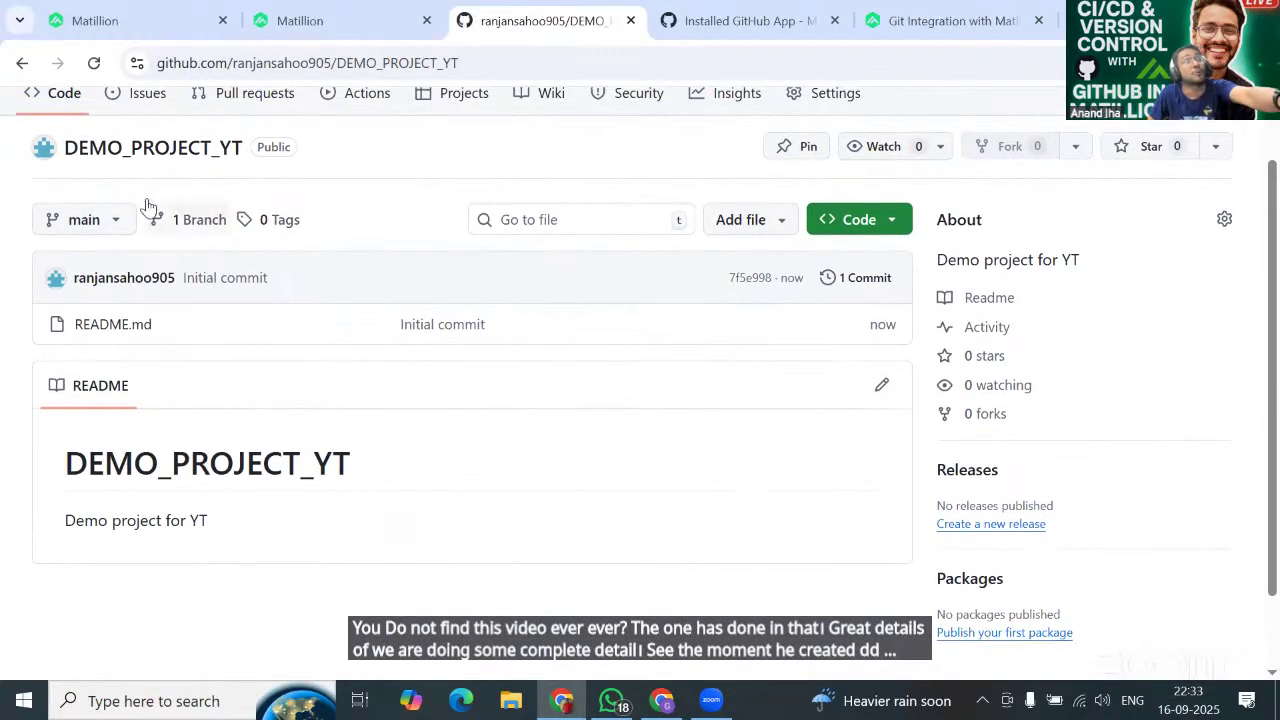
click(103, 232)
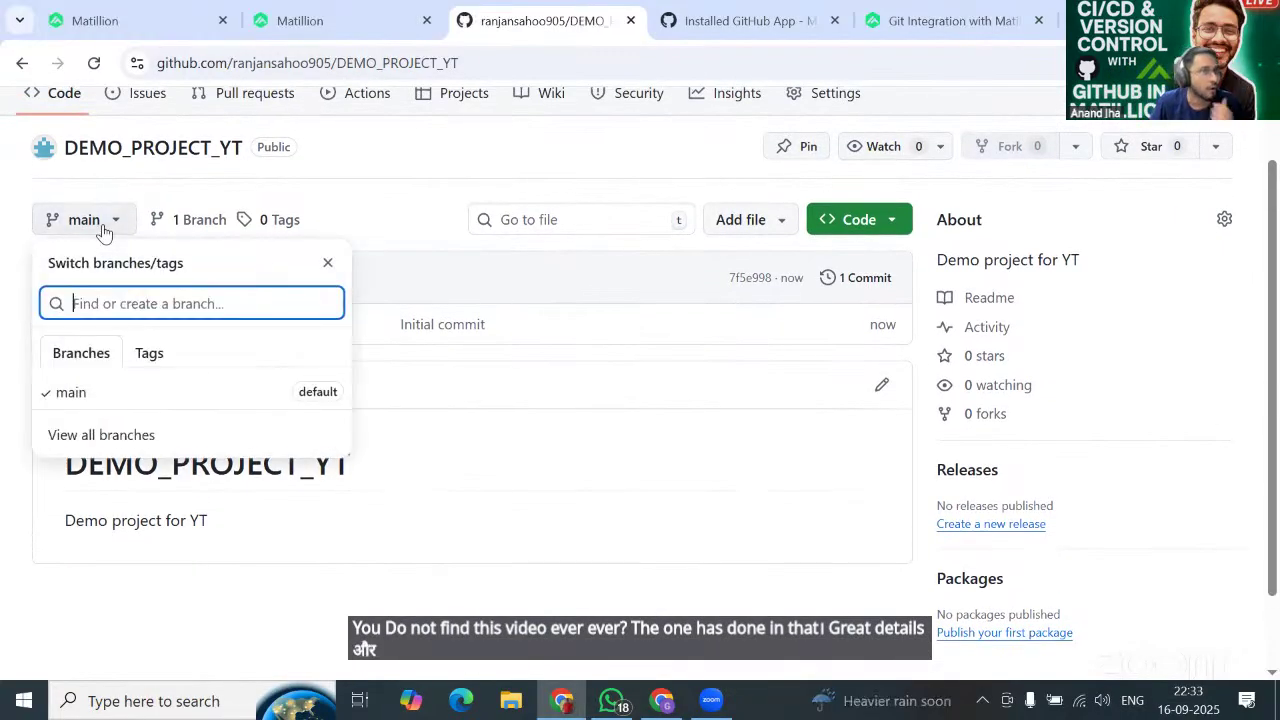
click(369, 212)
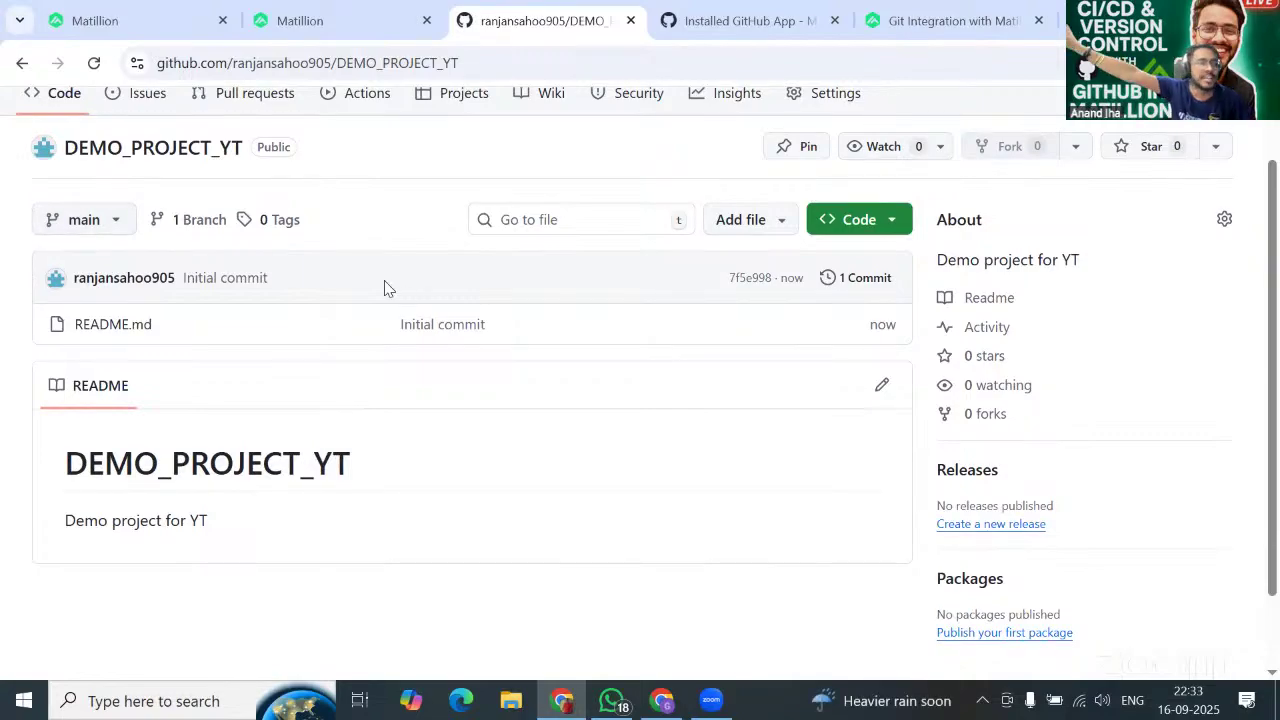
Reload Matillion's repository selection page so the new repository can appear.
click(176, 21)
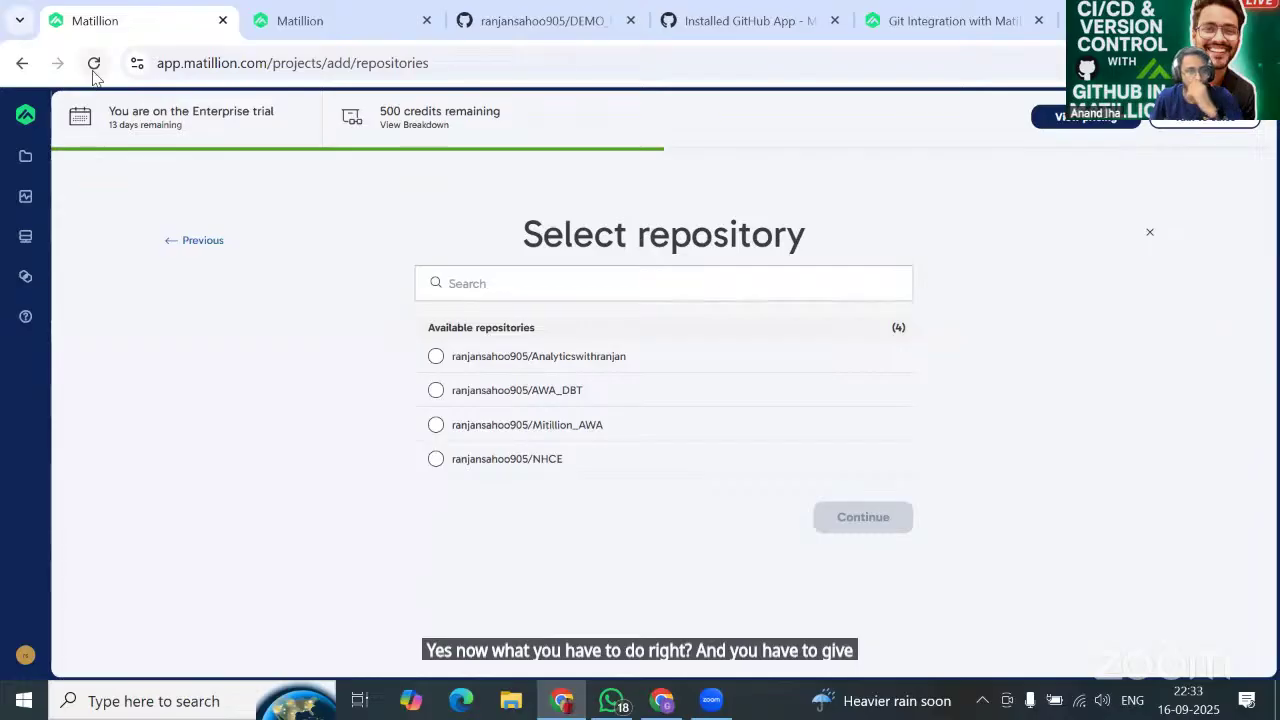
click(93, 66)
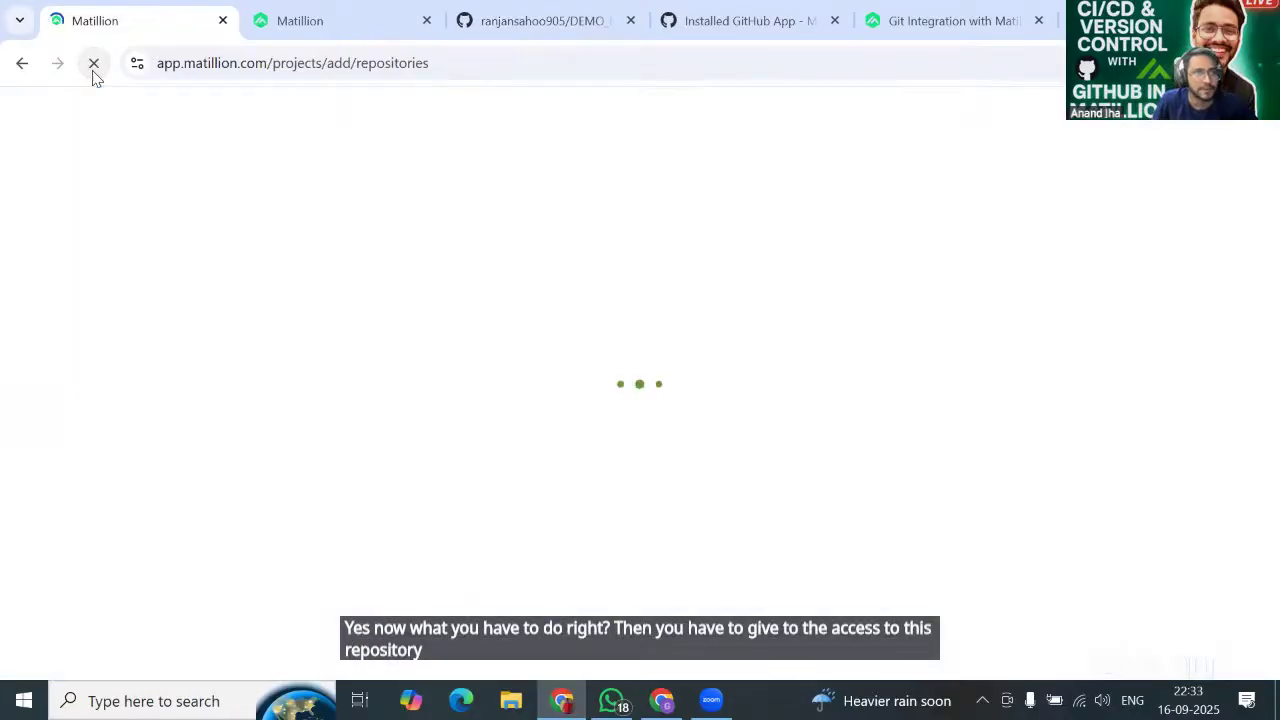
click(580, 14)
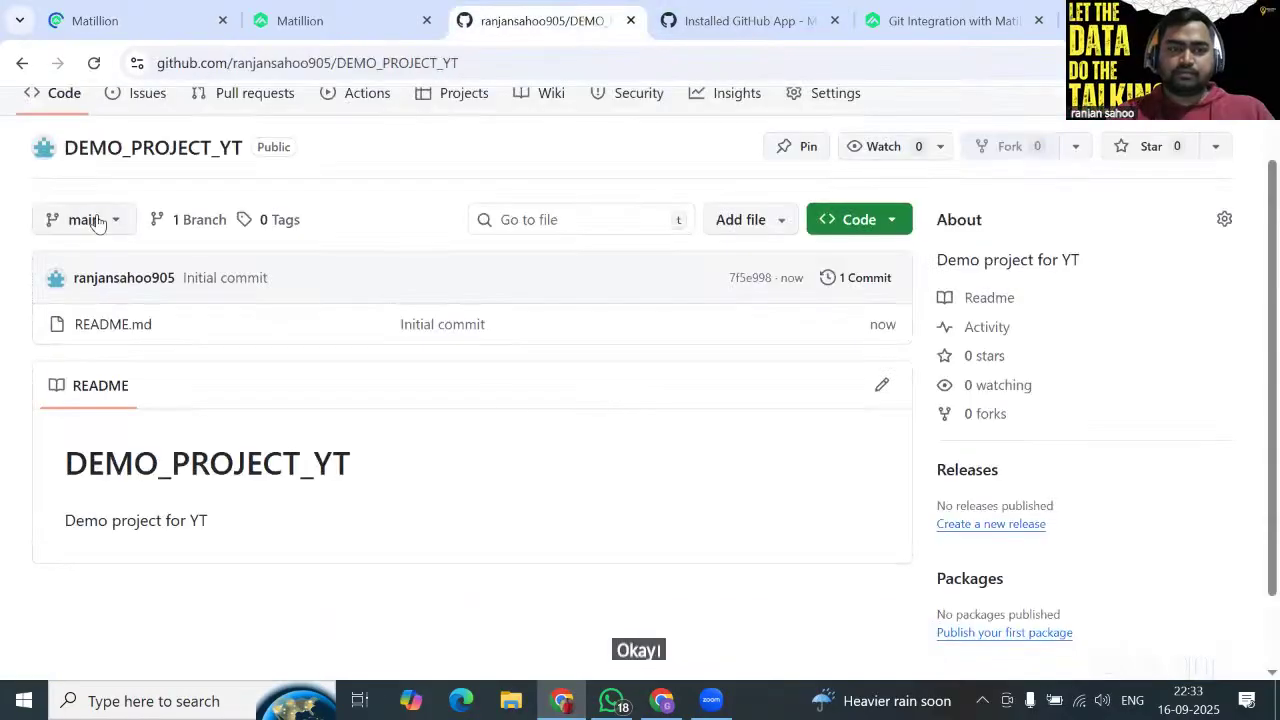
click(155, 20)
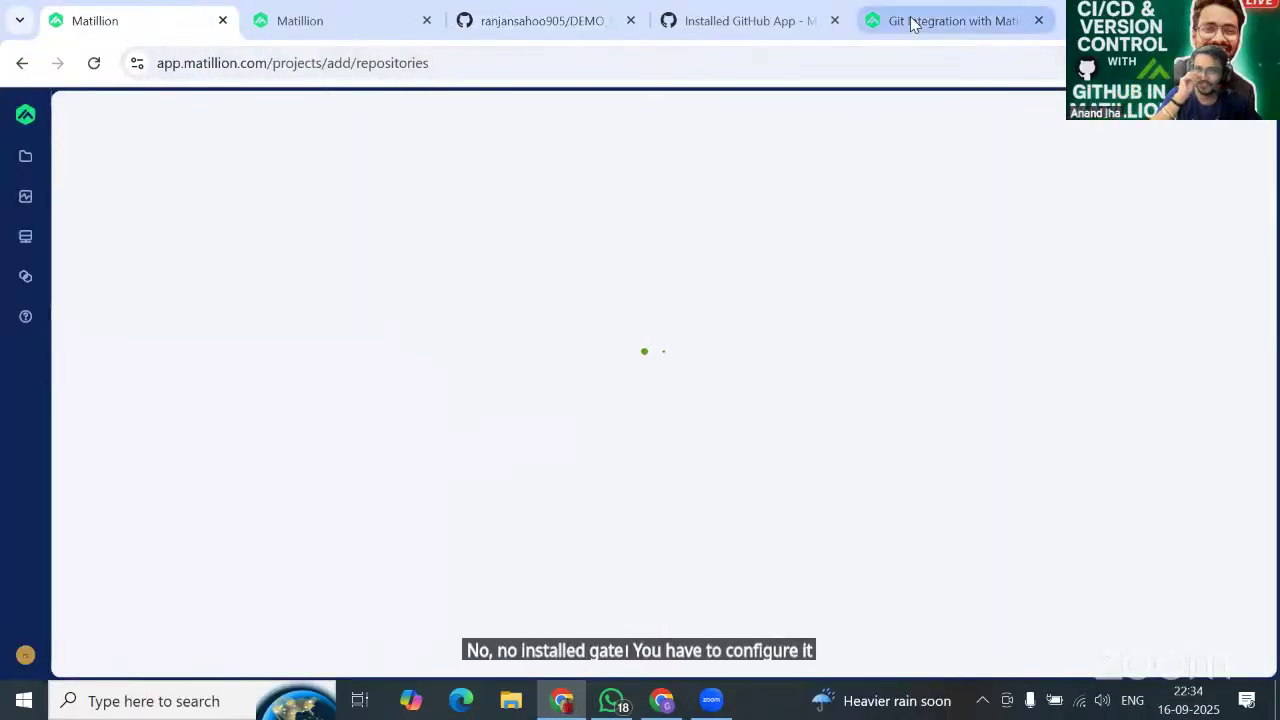
Open the app's repository selection and clear all previously granted repositories.
click(756, 22)
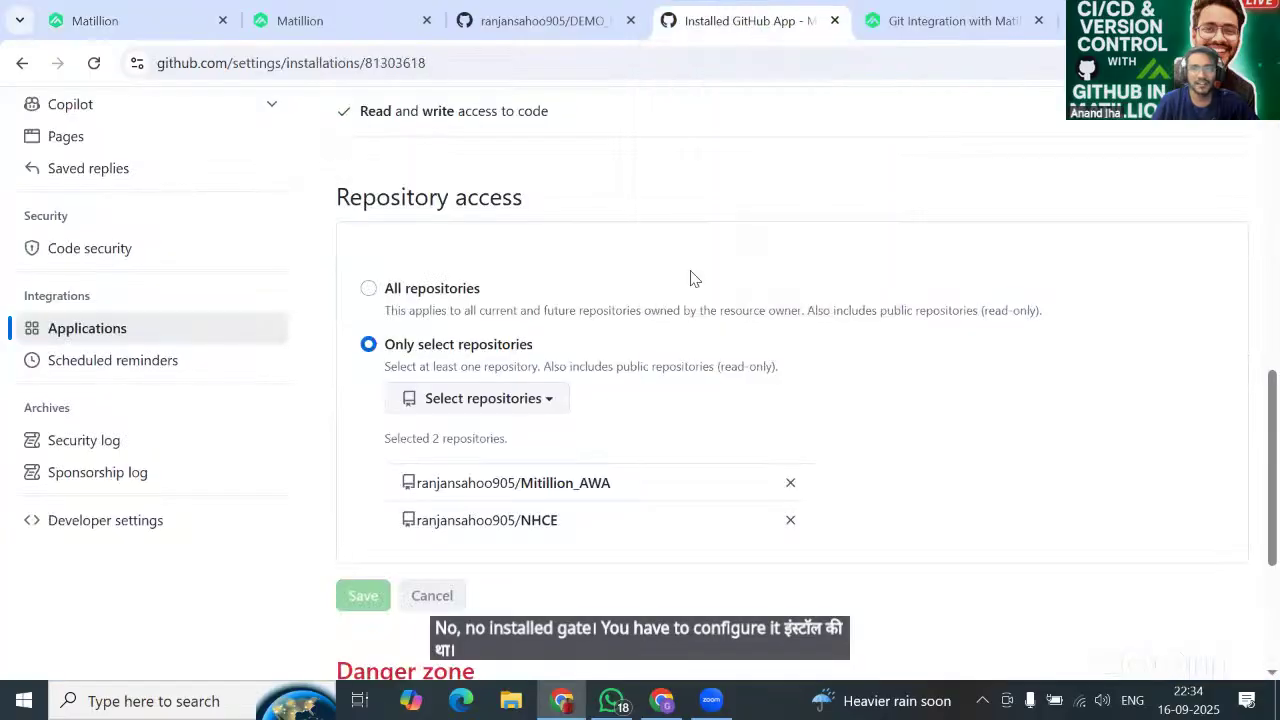
click(520, 405)
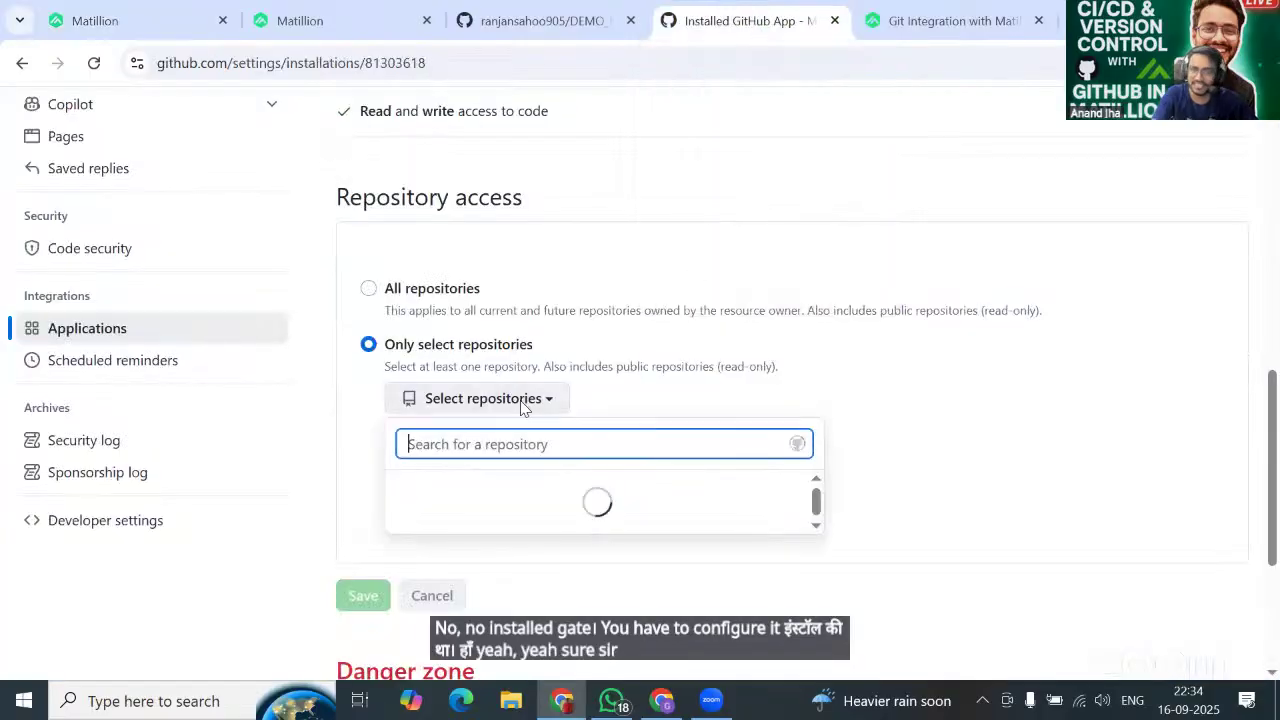
click(520, 600)
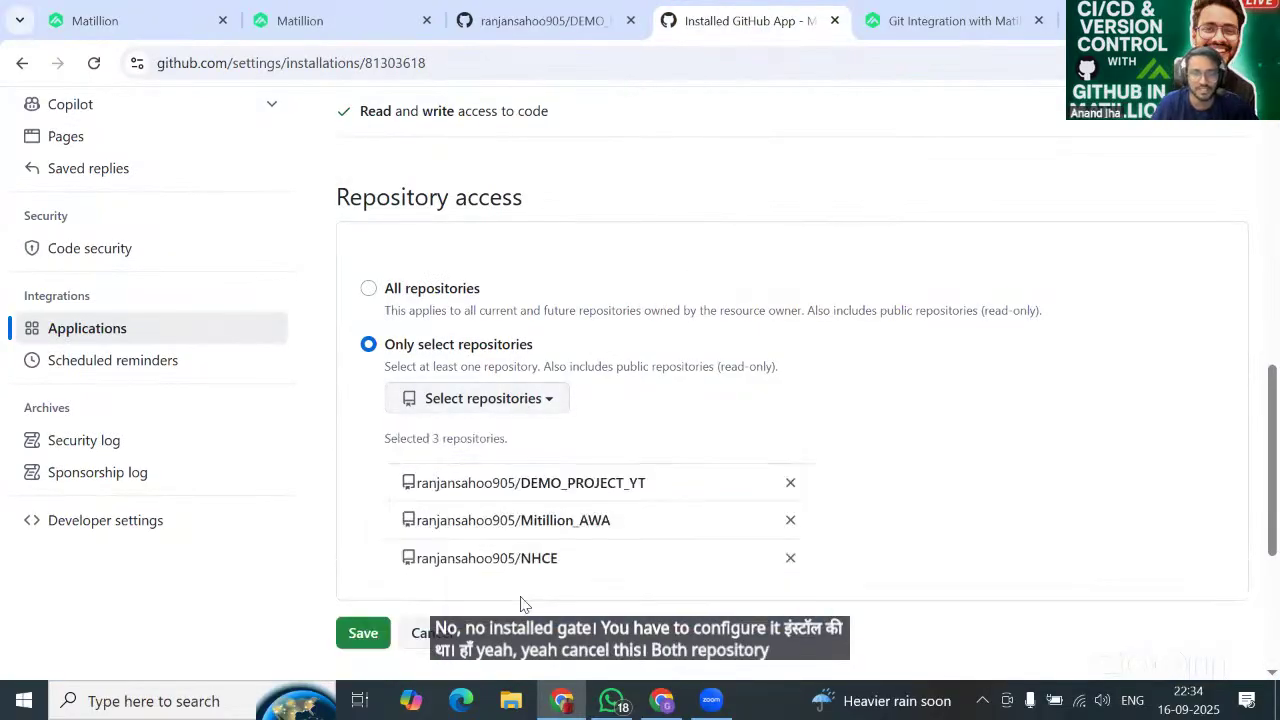
click(791, 485)
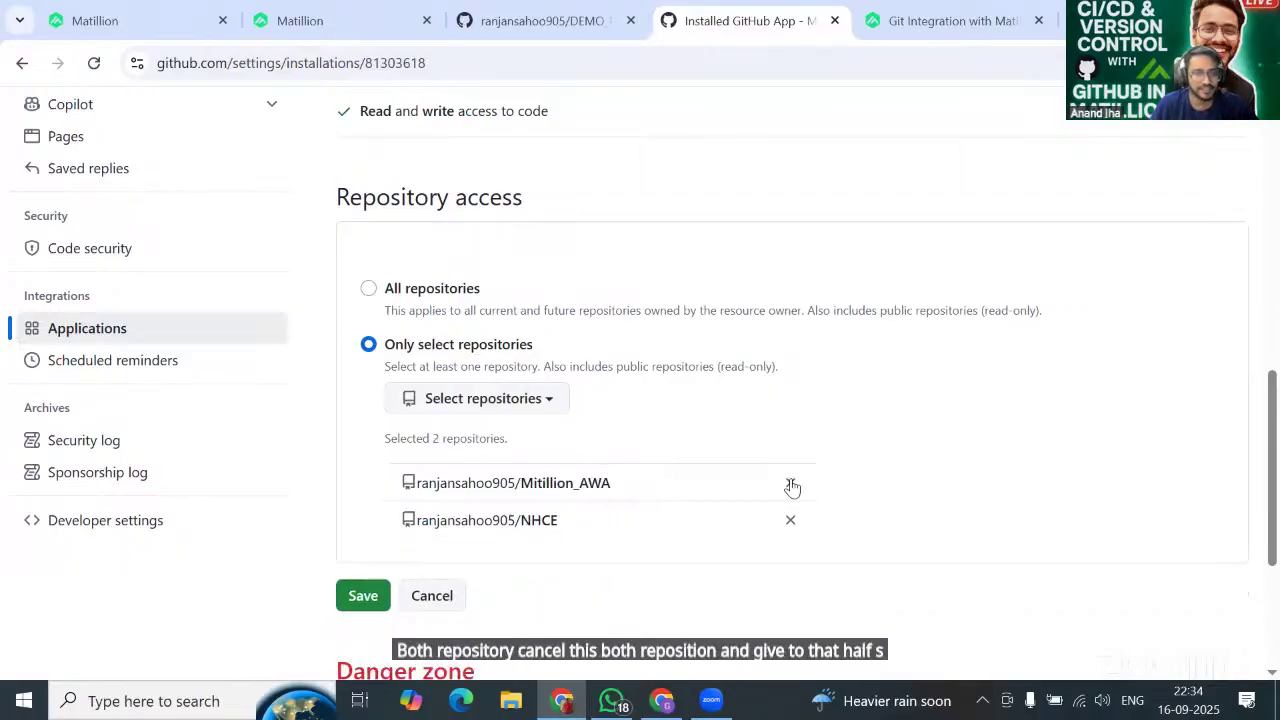
click(791, 485)
click(791, 485)
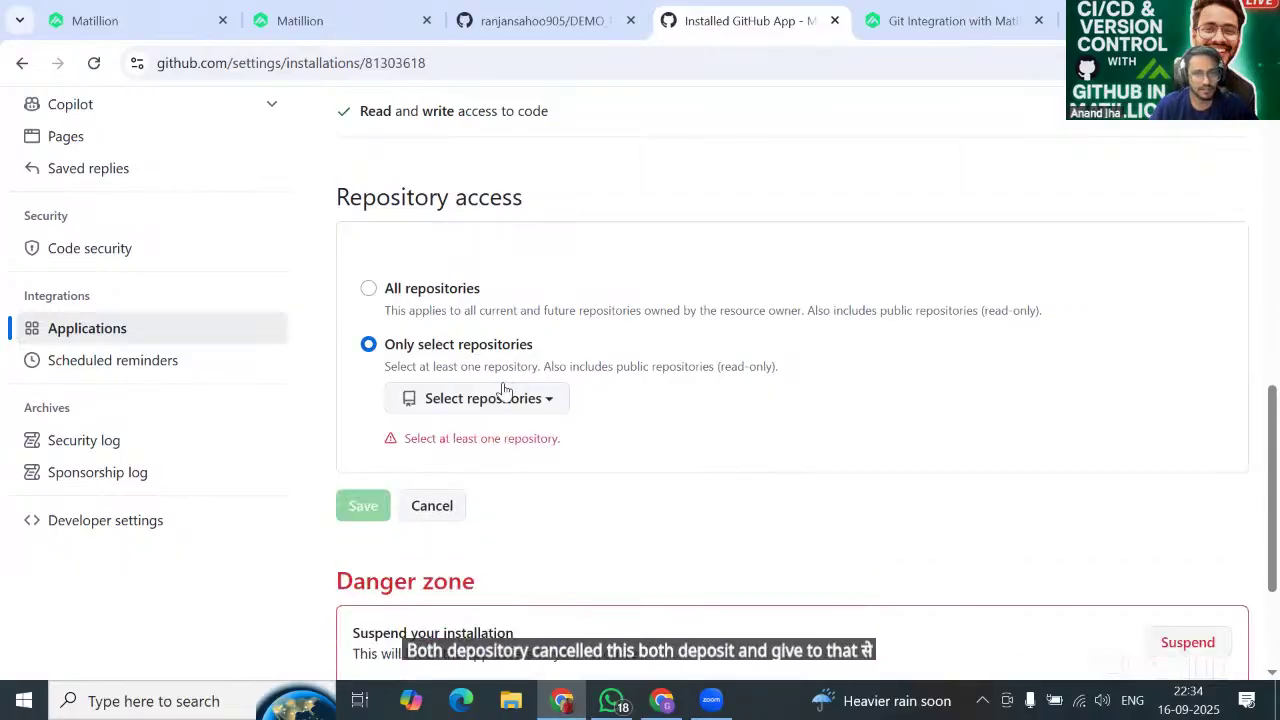
Grant the app access to DEMO_PROJECT_YT only and save the setting.
click(503, 396)
click(520, 596)
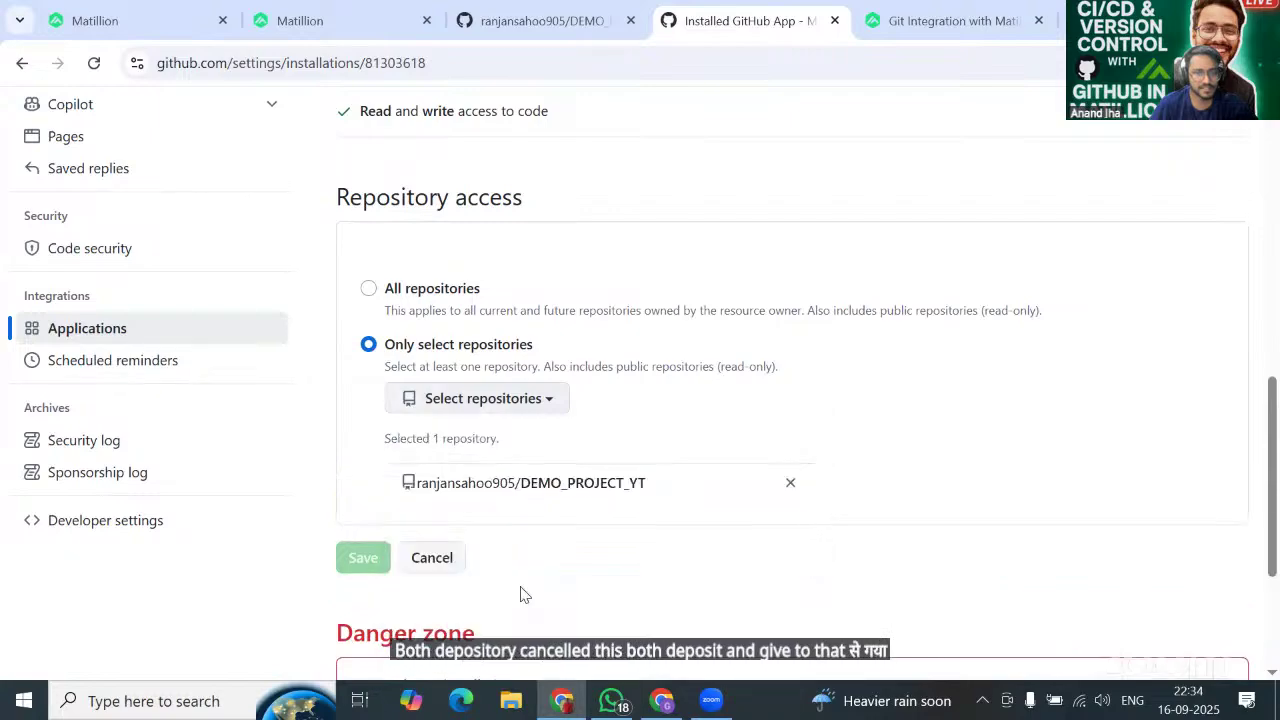
scroll(300, 530, down, 1)
click(359, 518)
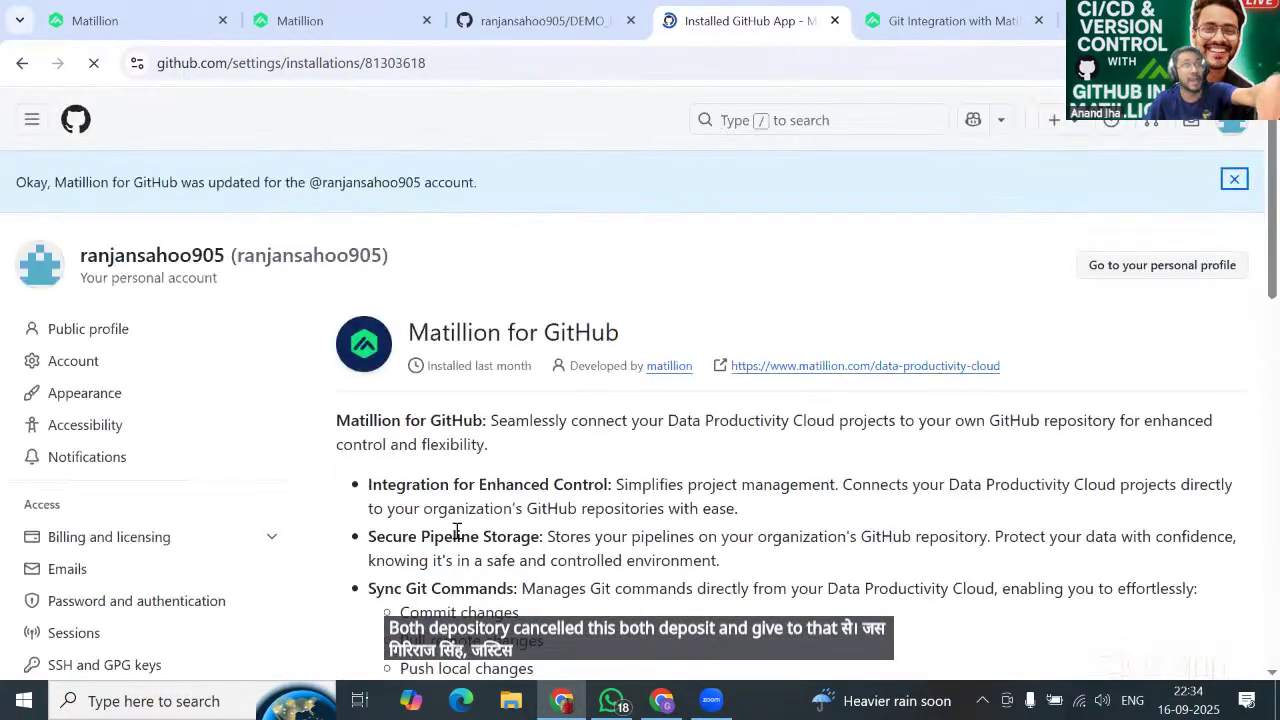
scroll(456, 532, down, 11)
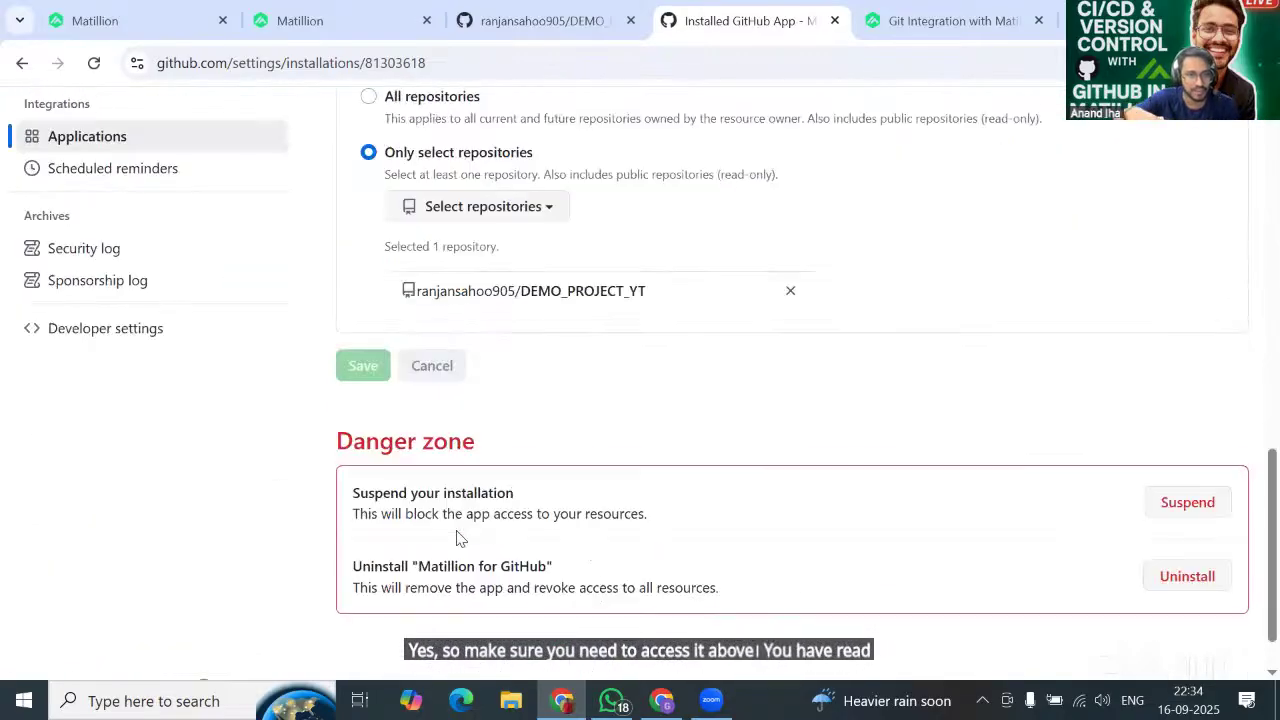
scroll(456, 536, up, 2)
scroll(457, 533, down, 1)
scroll(457, 534, up, 3)
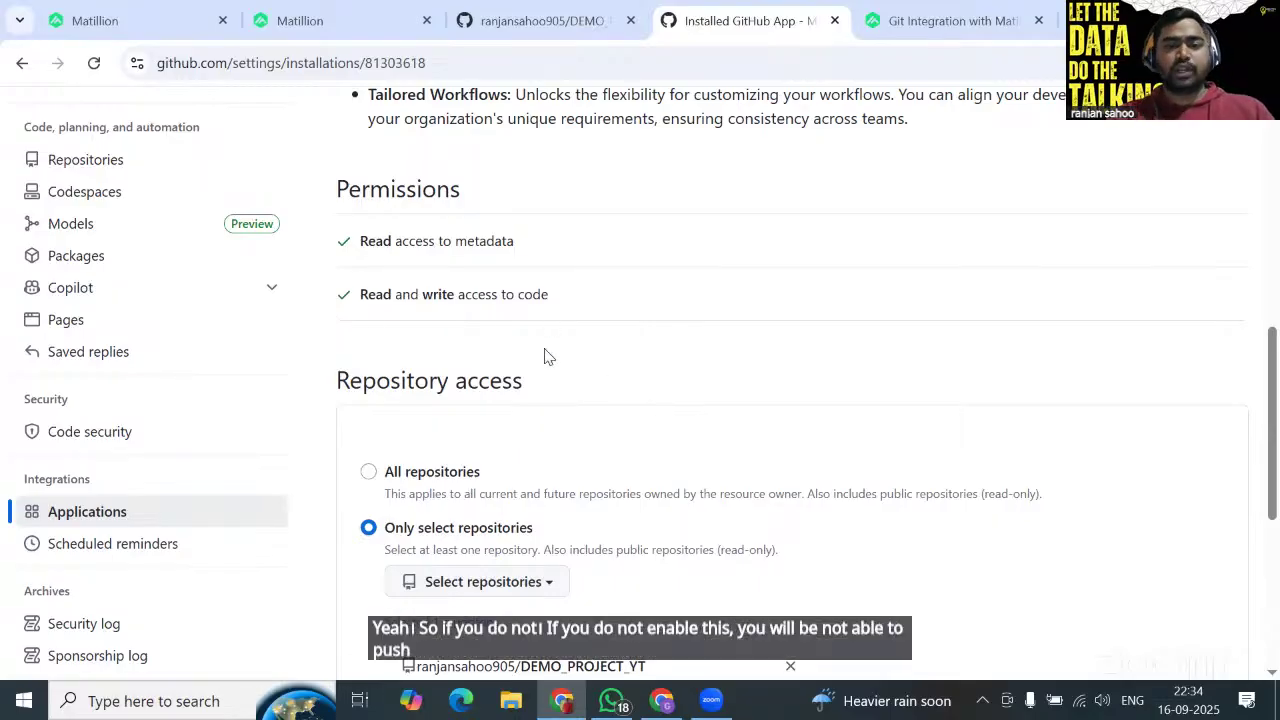
scroll(485, 360, down, 1)
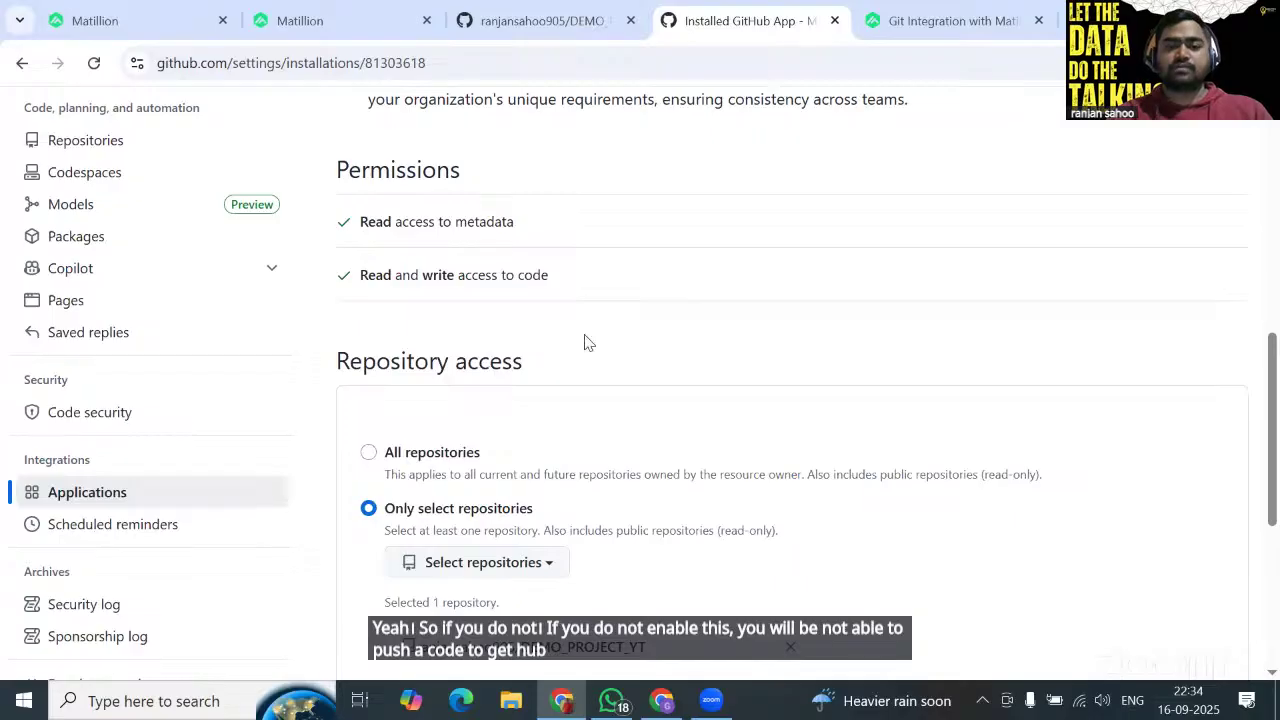
click(128, 12)
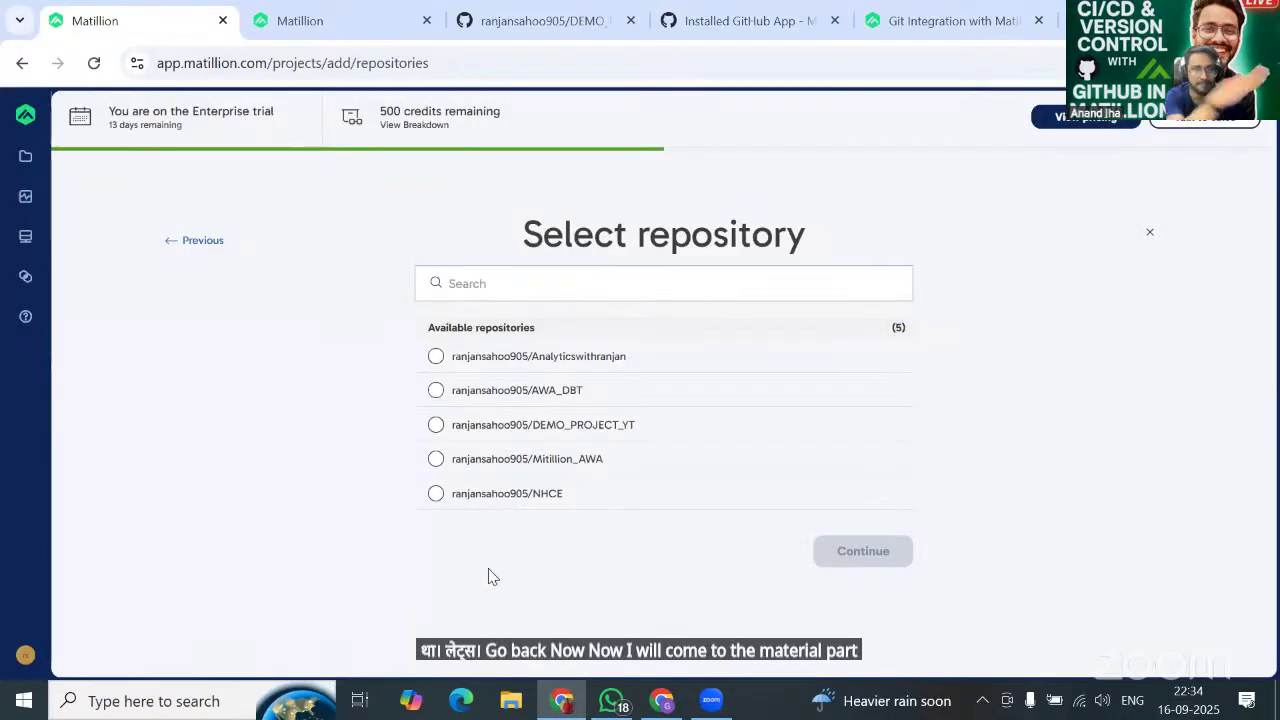
Choose GitHub, select the DEMO_PROJECT_YT repository, and continue with Full SaaS agent deployment.
click(212, 242)
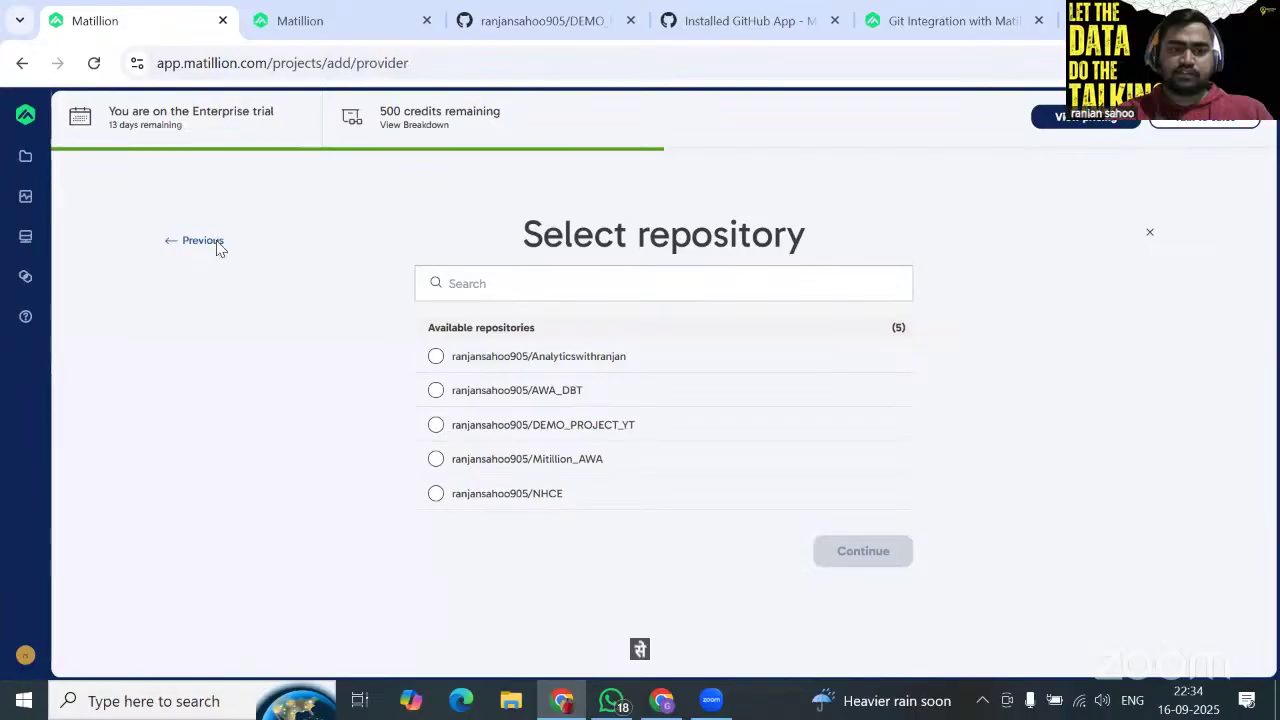
scroll(740, 512, down, 1)
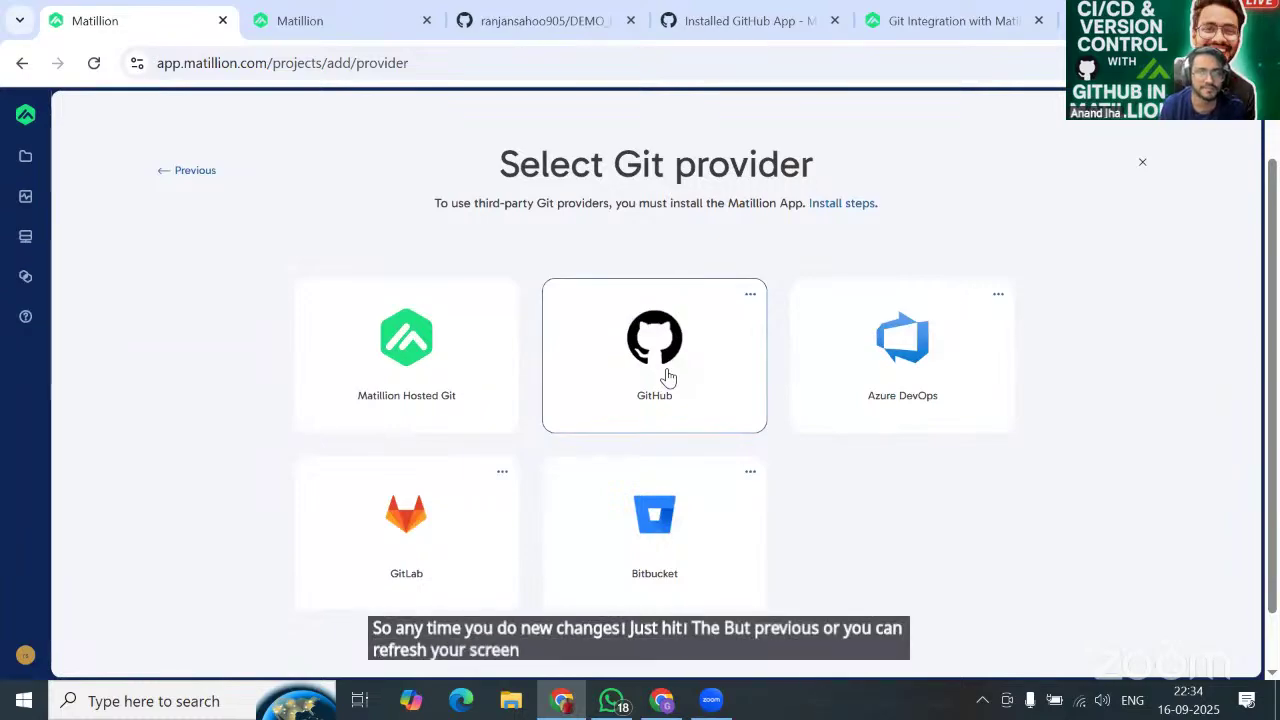
click(668, 376)
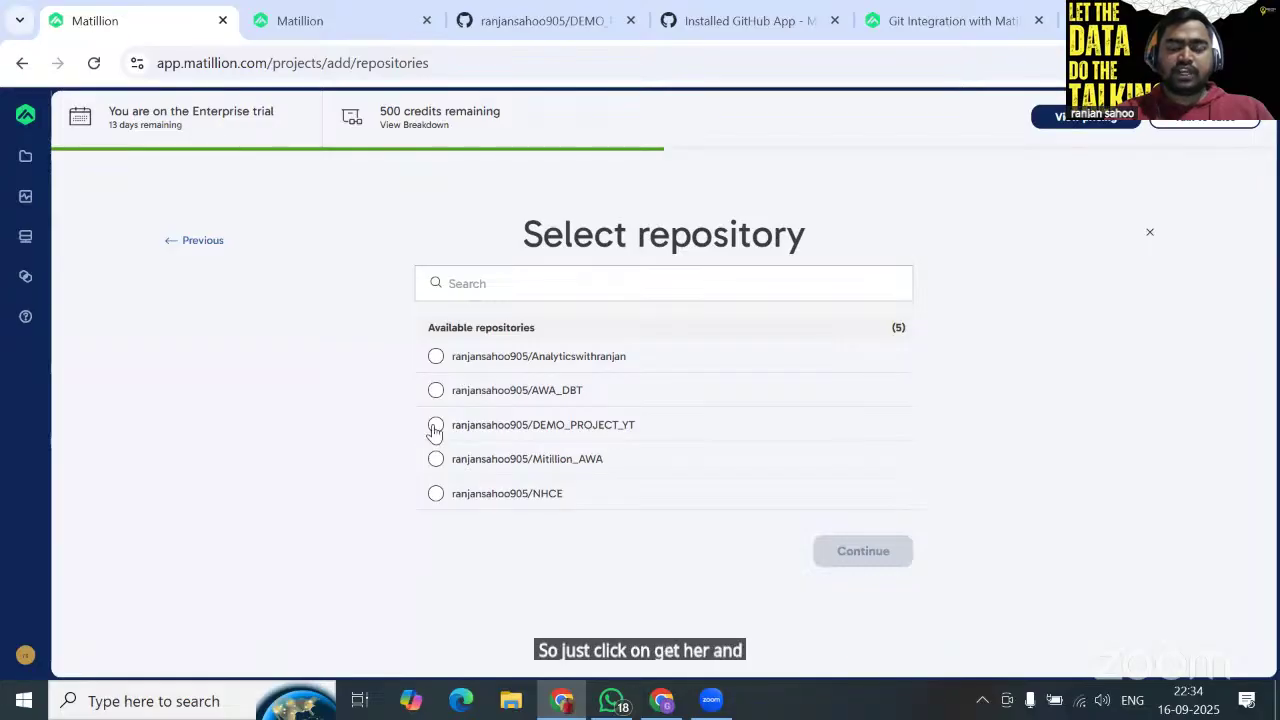
click(435, 424)
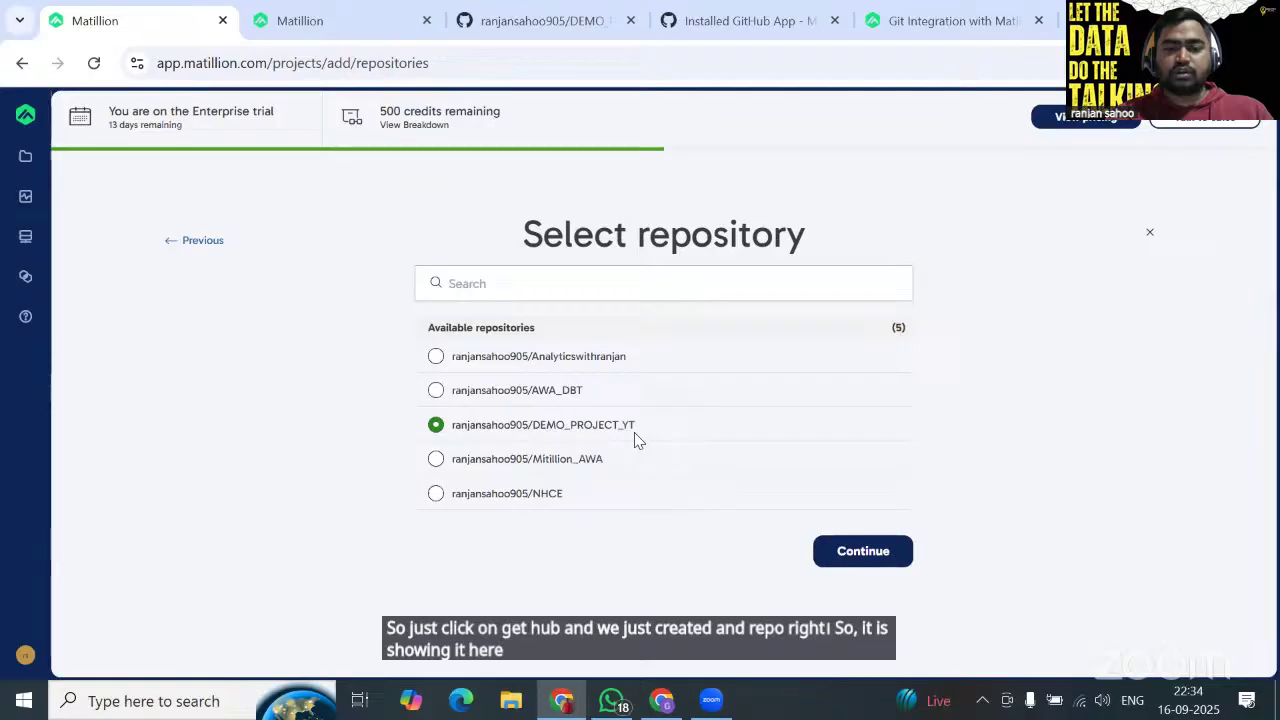
click(840, 556)
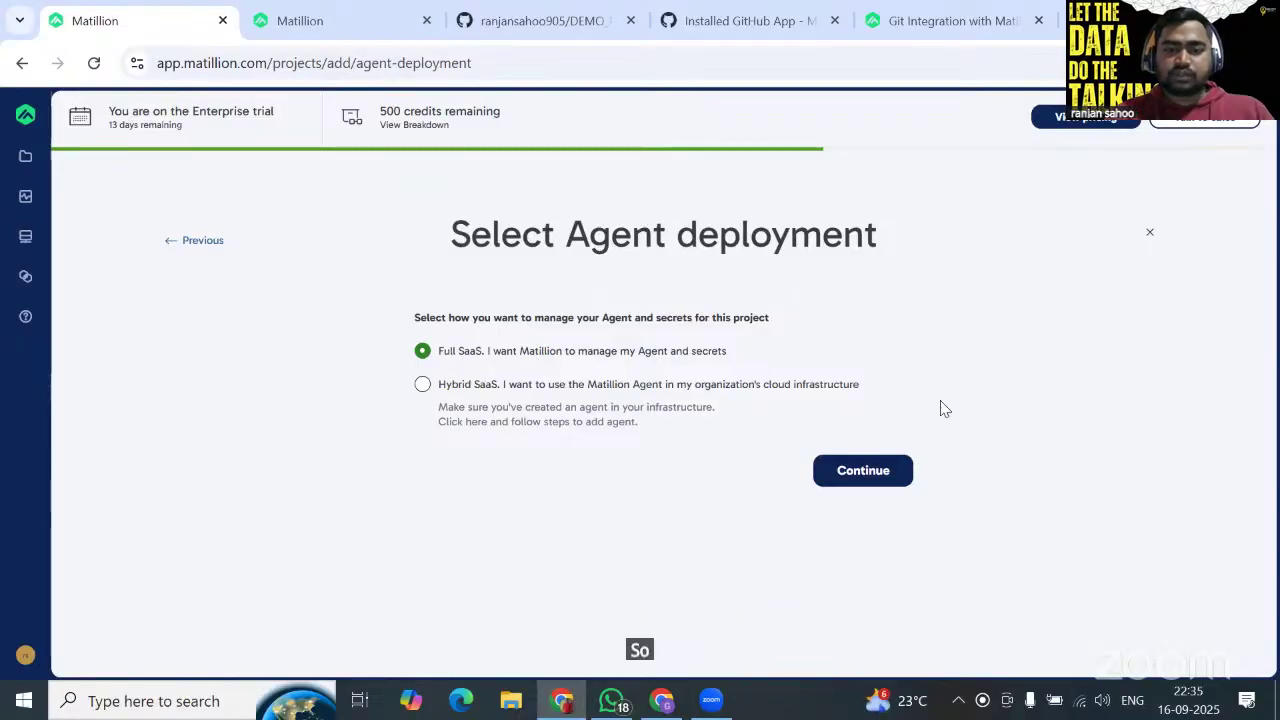
click(856, 476)
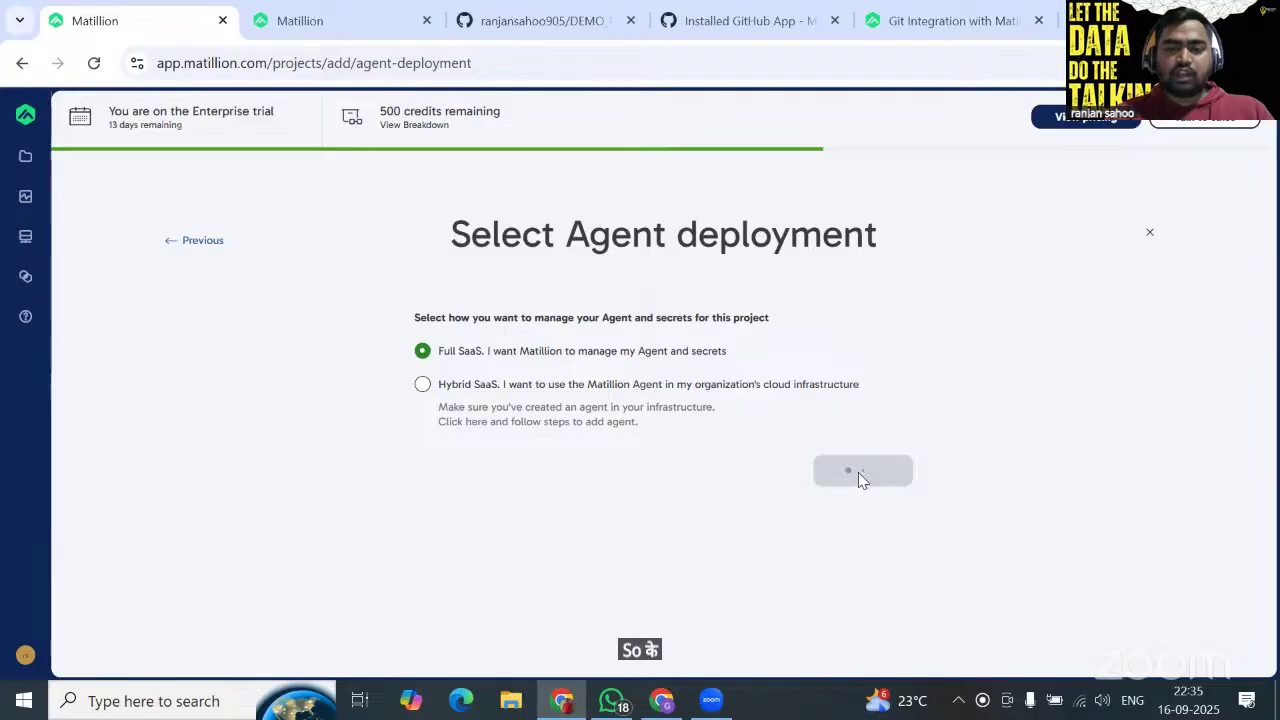
Name the environment DEV_ENV and give it Owner default environment access.
click(540, 349)
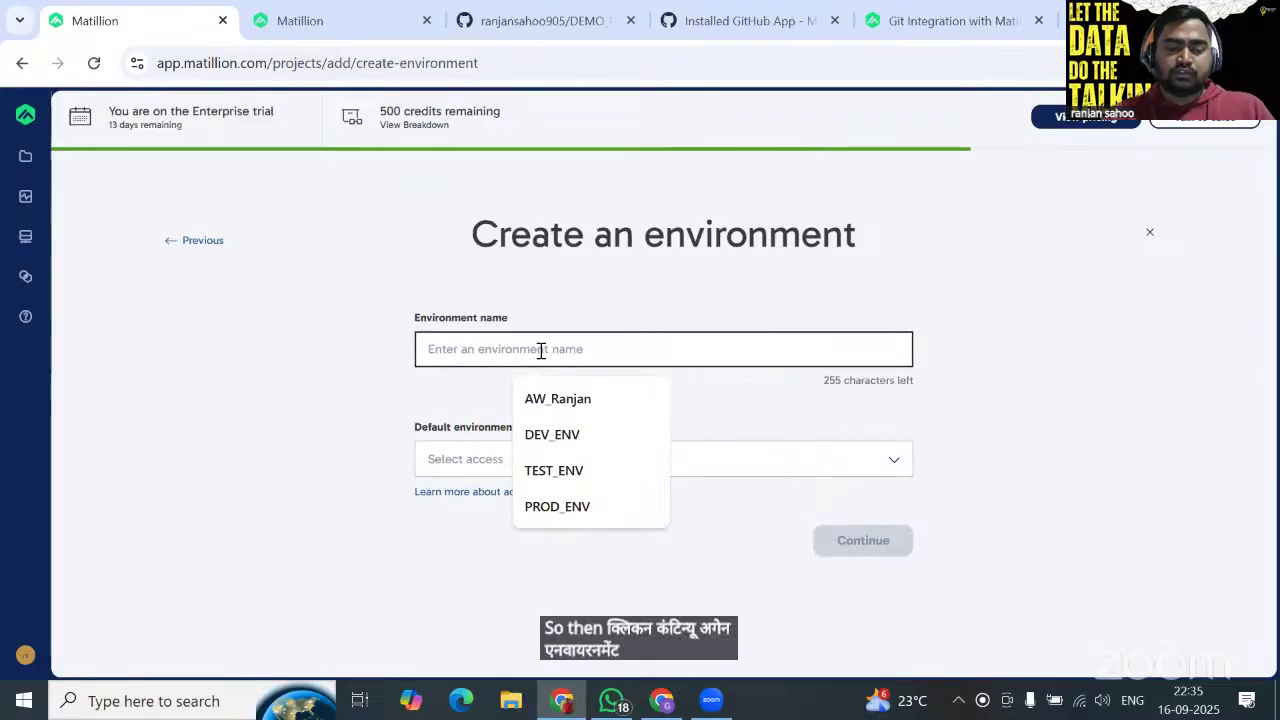
text(D)
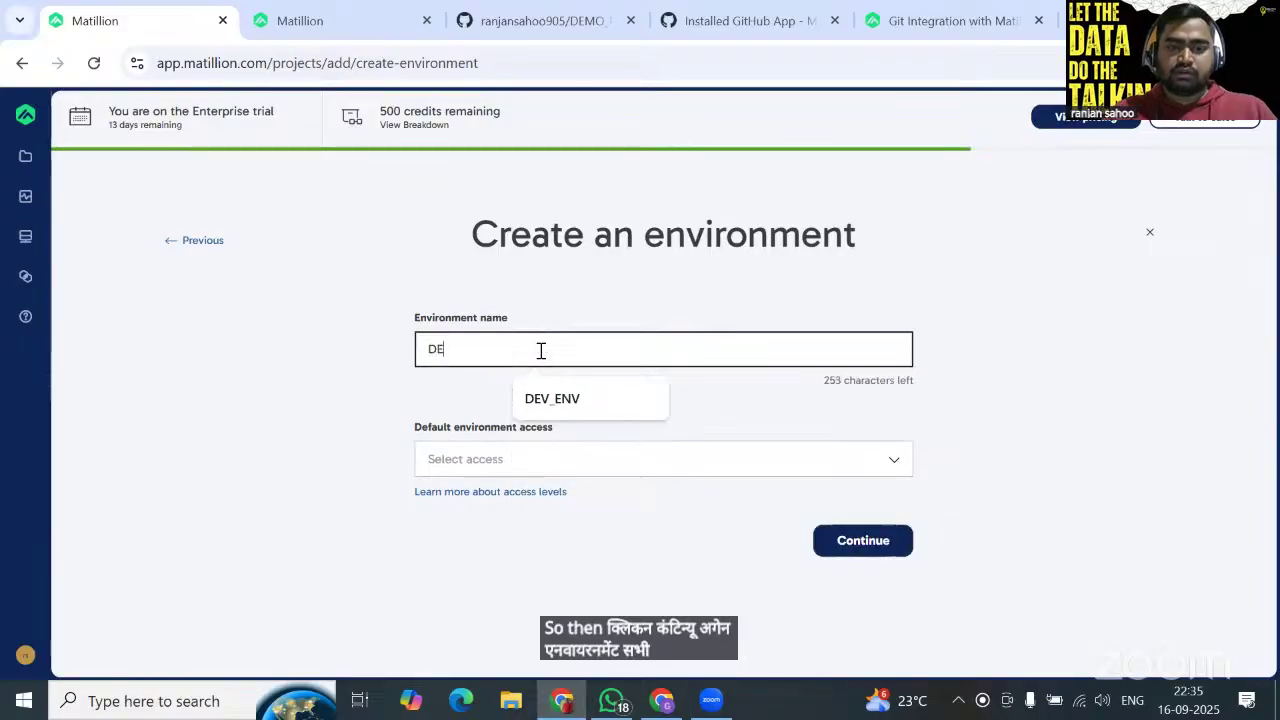
text(E)
key(BackSpace)
key(BackSpace)
text(TEST)
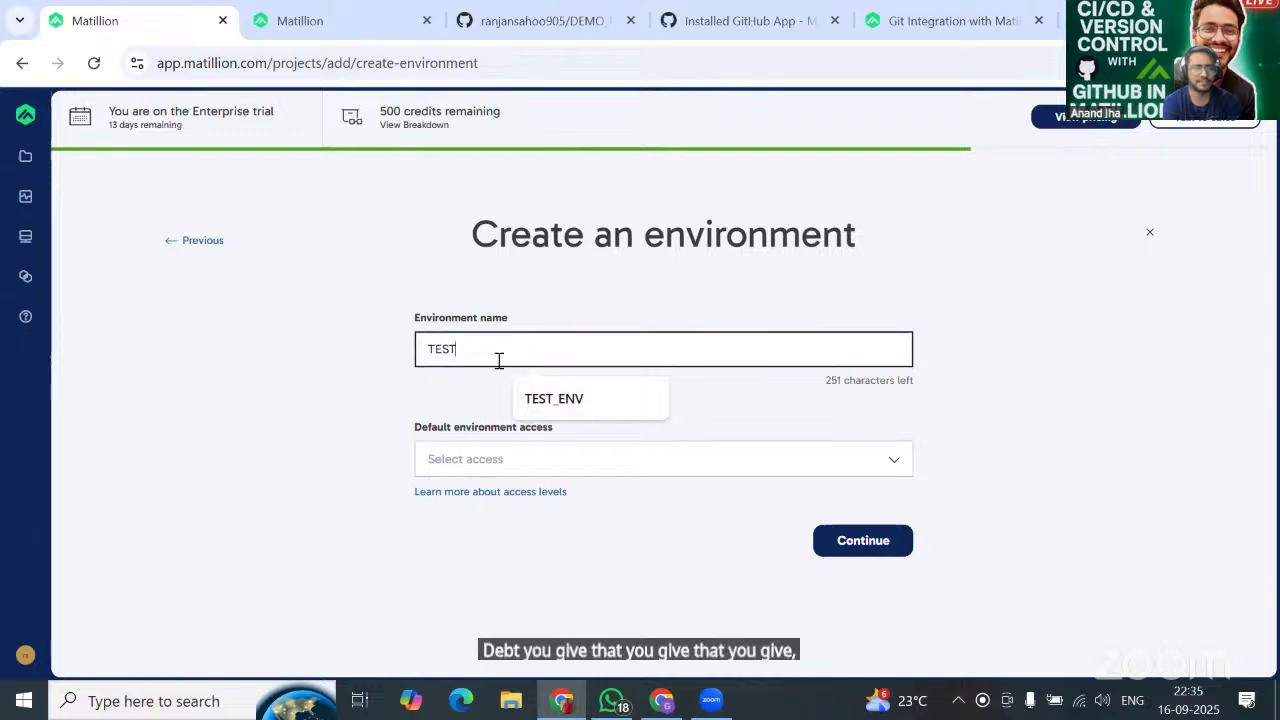
key(ctrl+a)
key(BackSpace)
text(DEV)
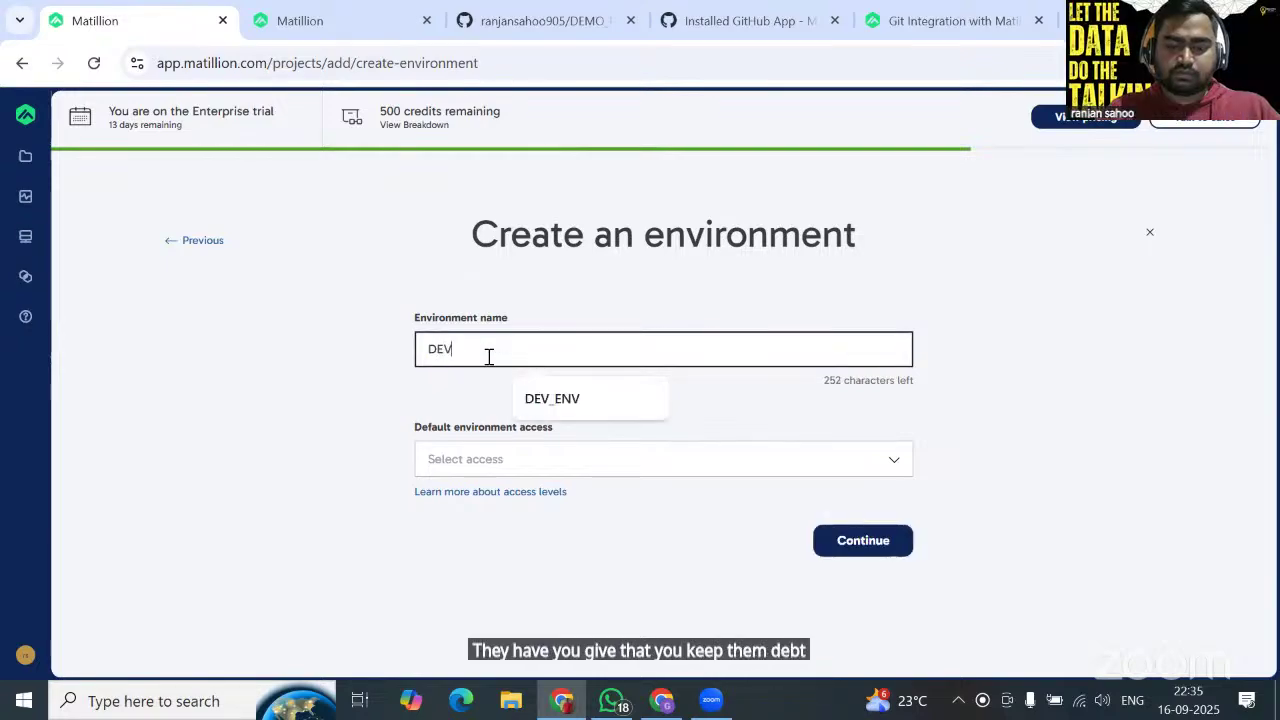
text(_E)
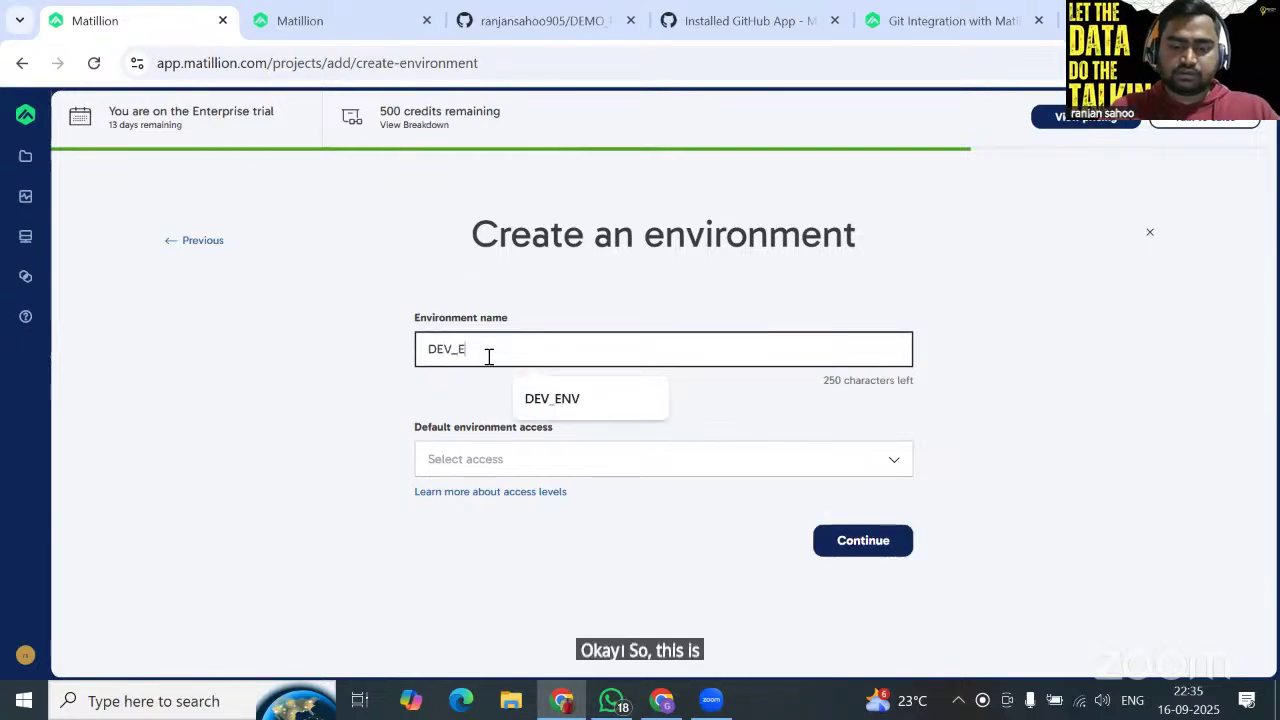
text(NV)
click(526, 466)
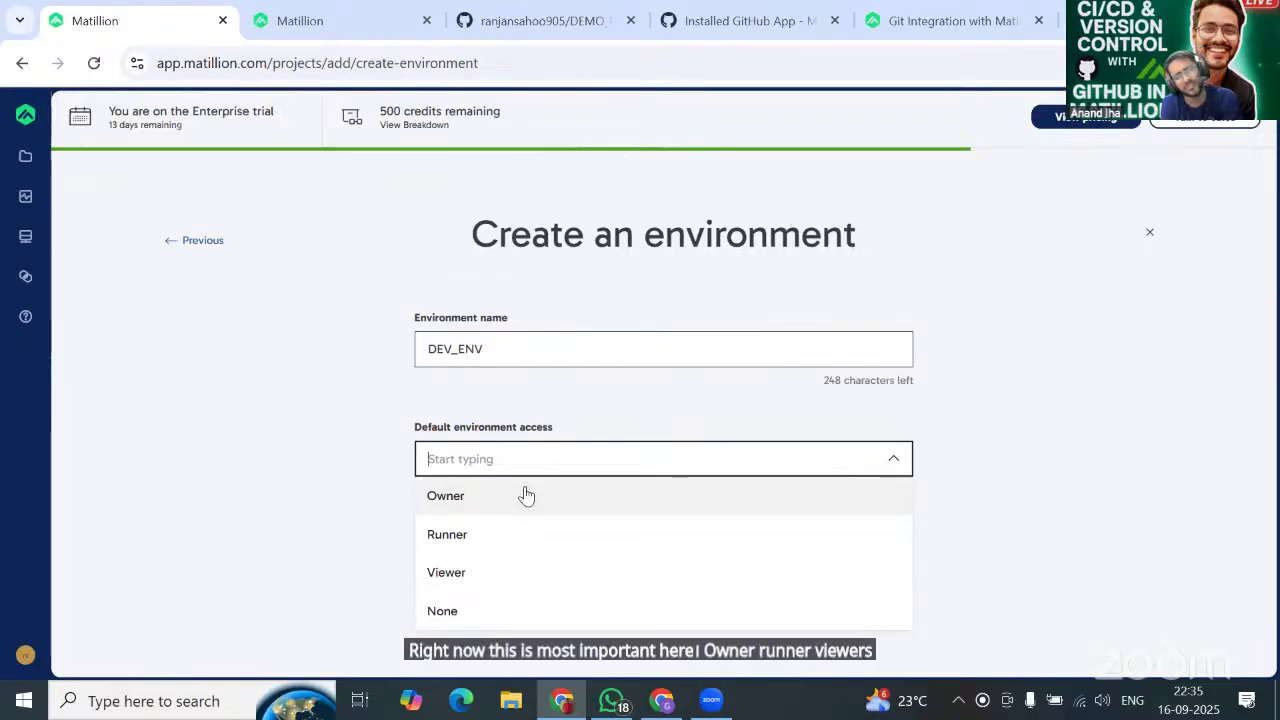
click(524, 494)
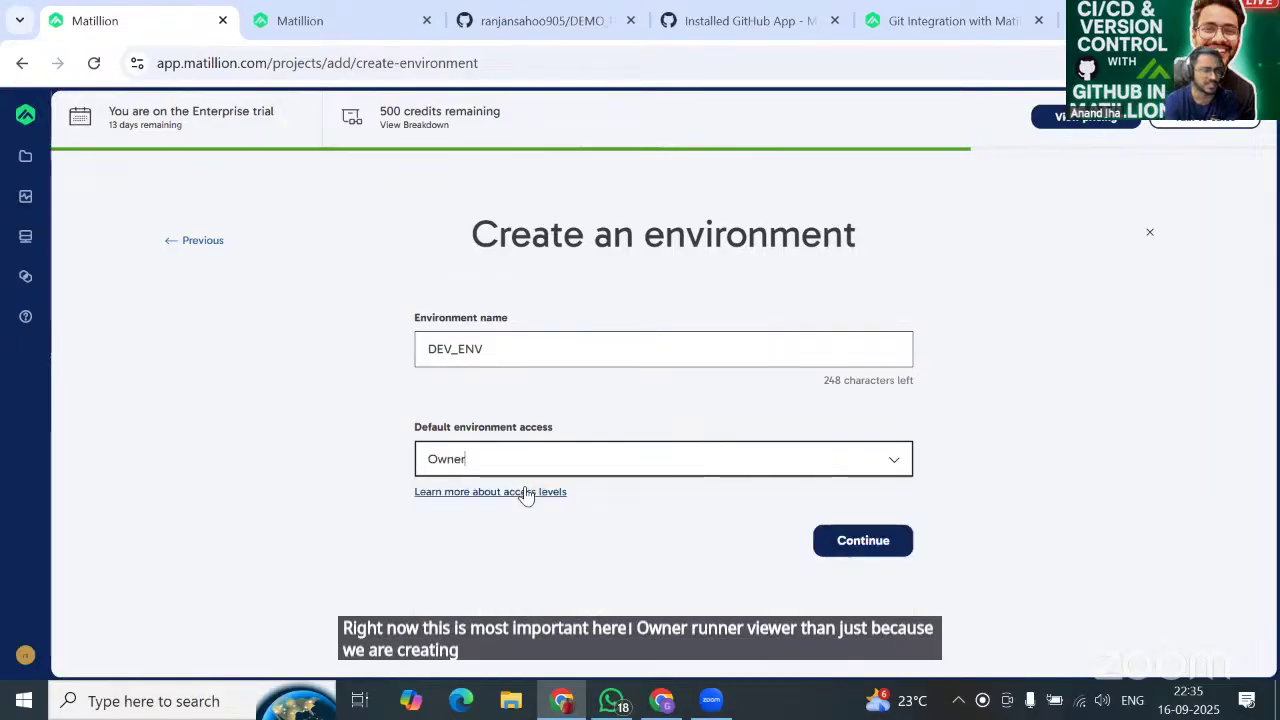
Fill the Snowflake account identifier from saved suggestions on the authentication step.
click(856, 557)
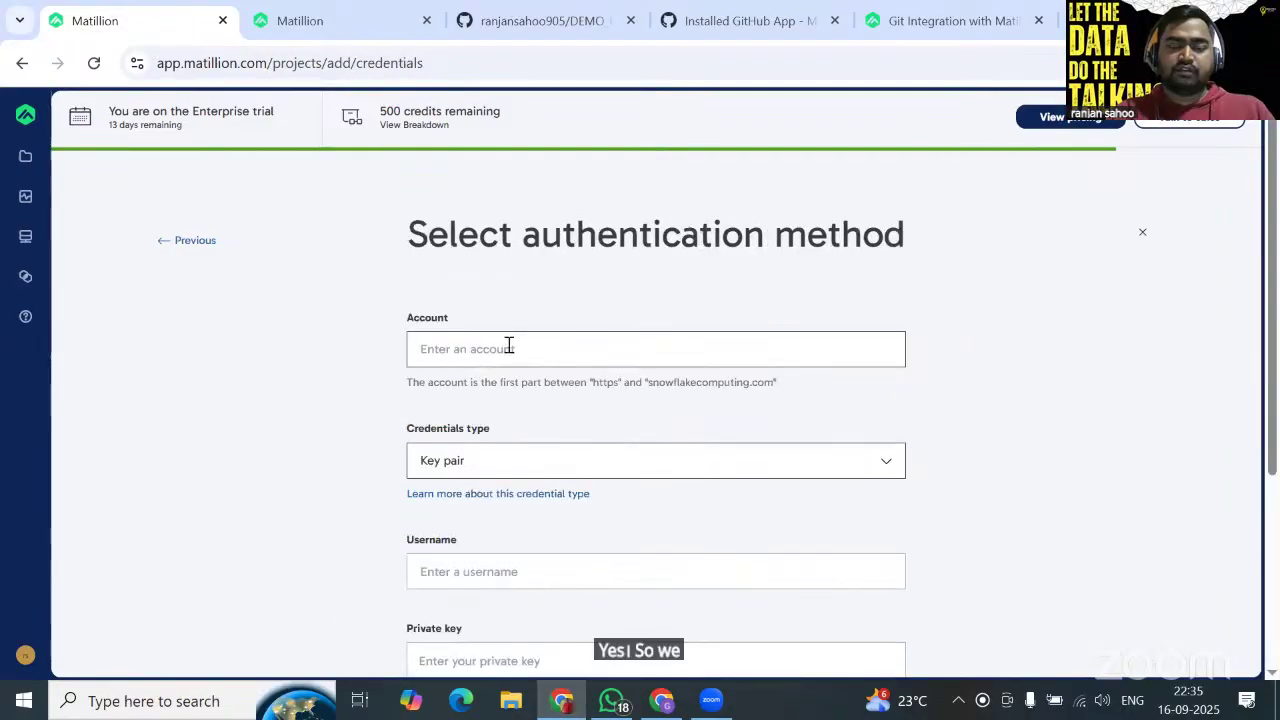
click(509, 346)
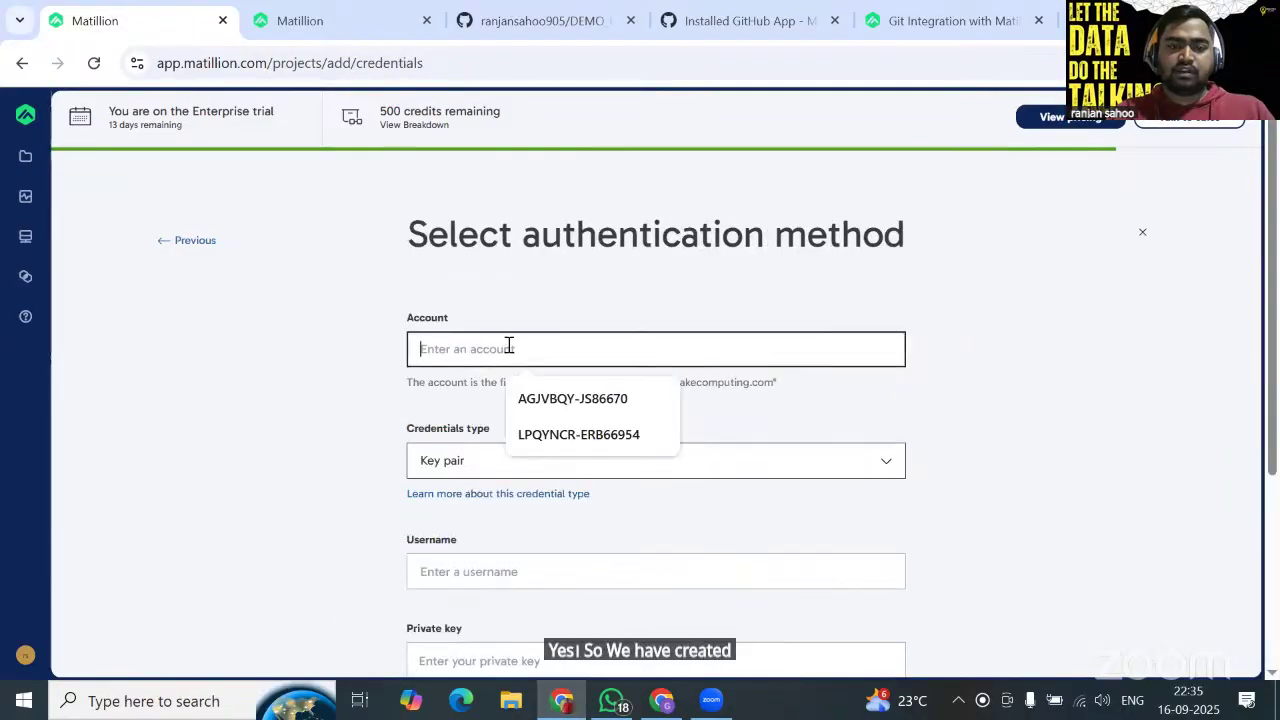
click(587, 435)
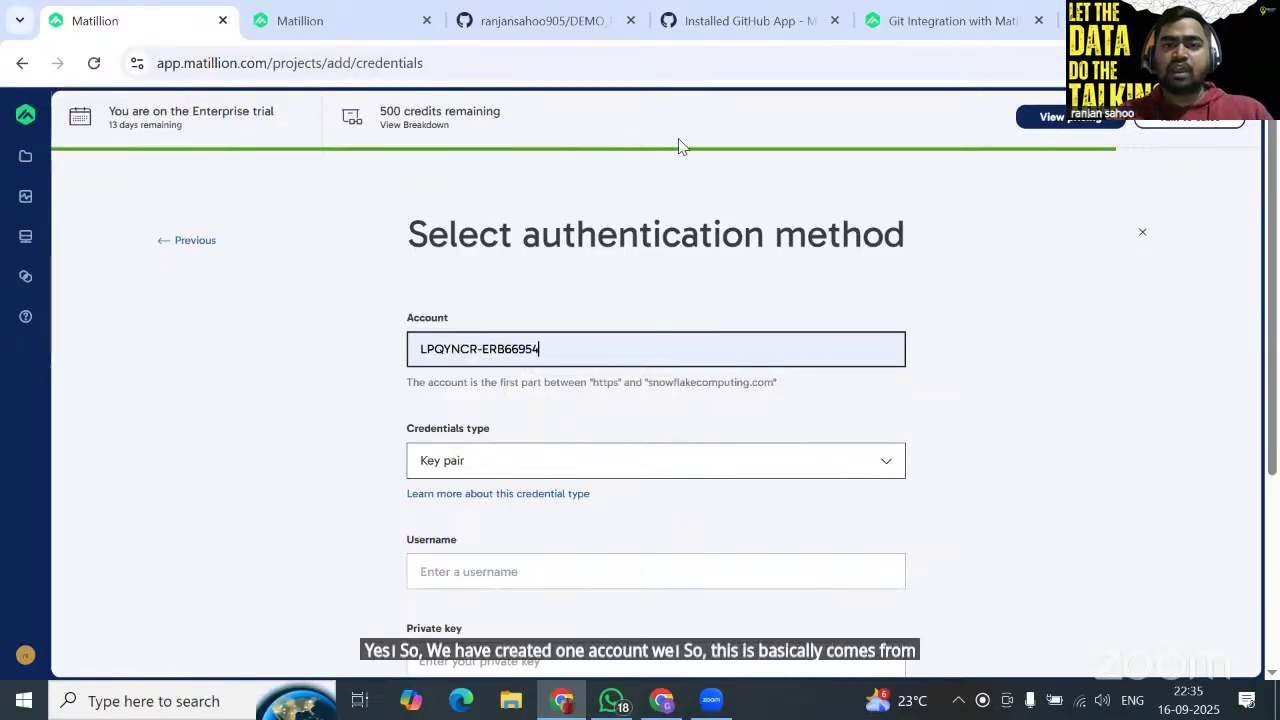
Open Snowflake's Account Details via Connect a tool to Snowflake to see the account identifier.
key(alt+Tab)
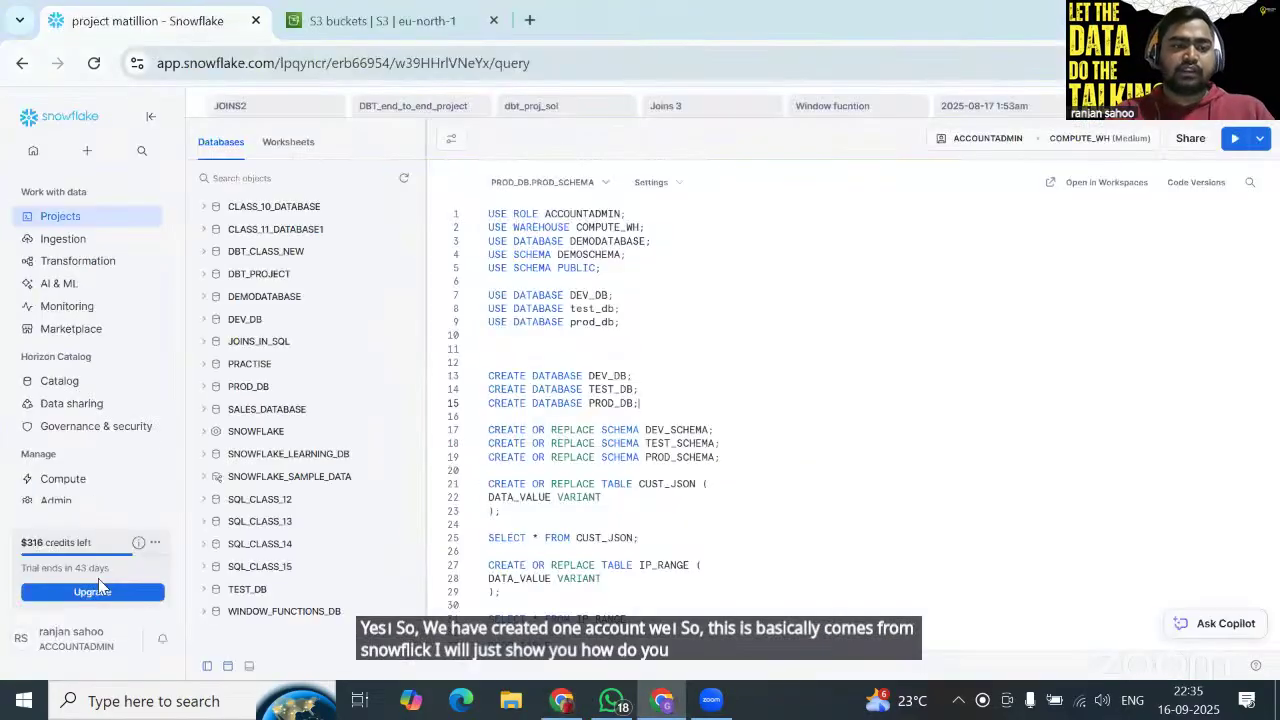
click(93, 641)
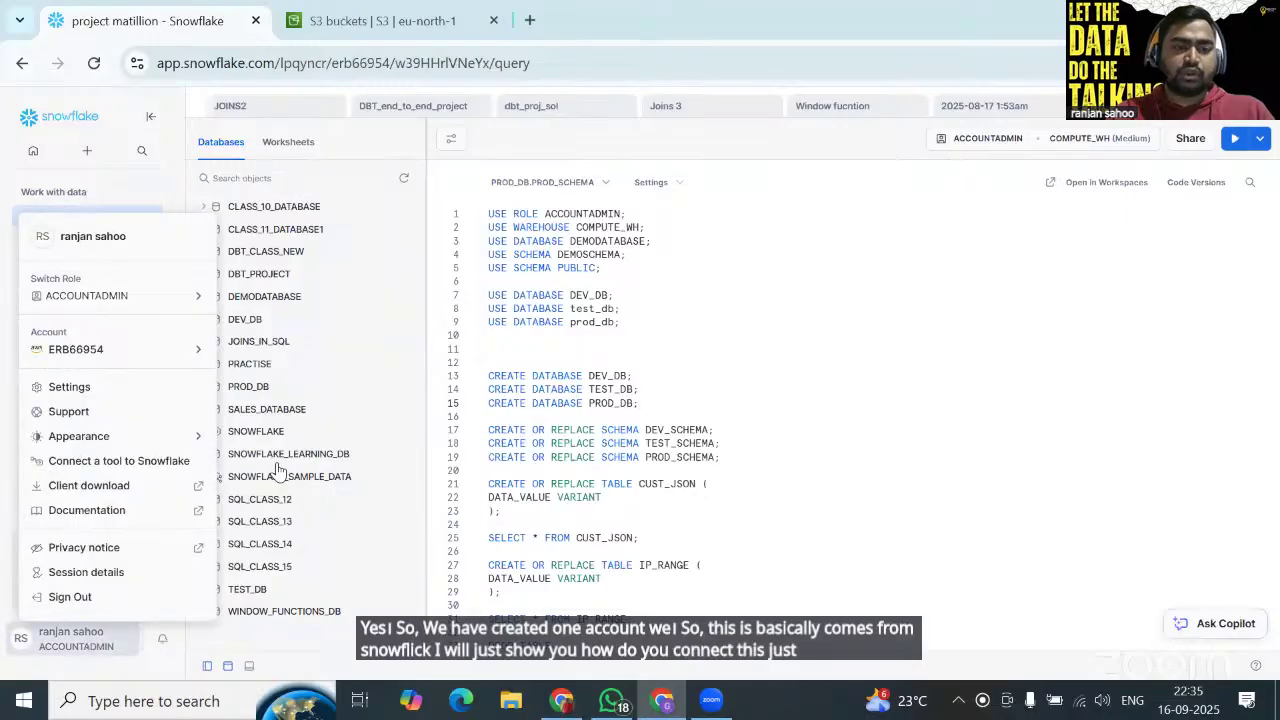
click(135, 463)
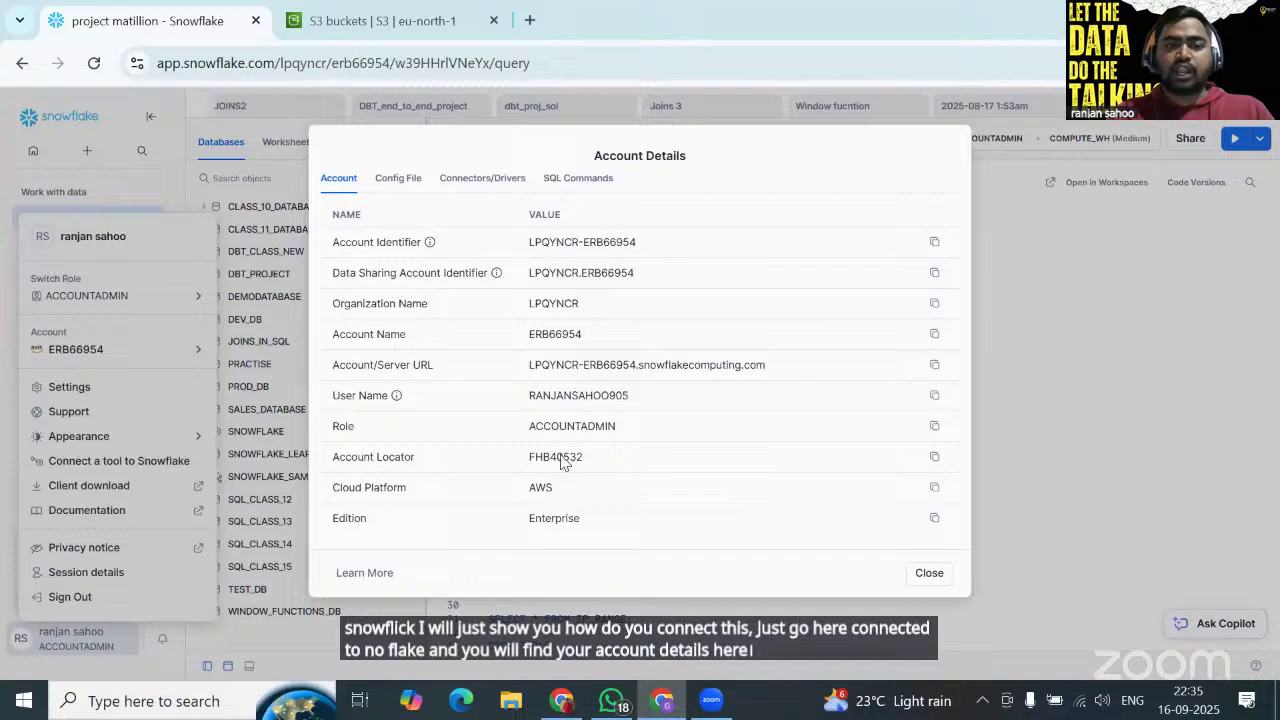
Set the Snowflake credentials type to Username and password.
key(alt+Tab)
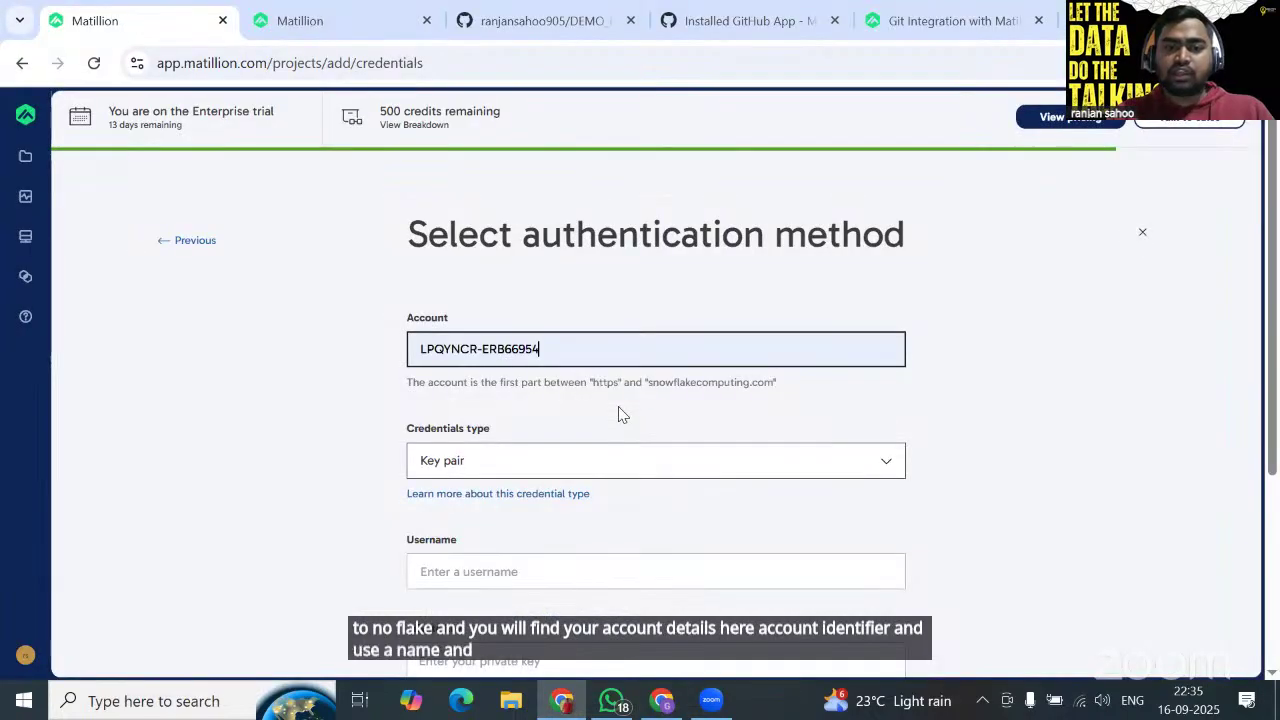
scroll(610, 440, down, 1)
click(599, 388)
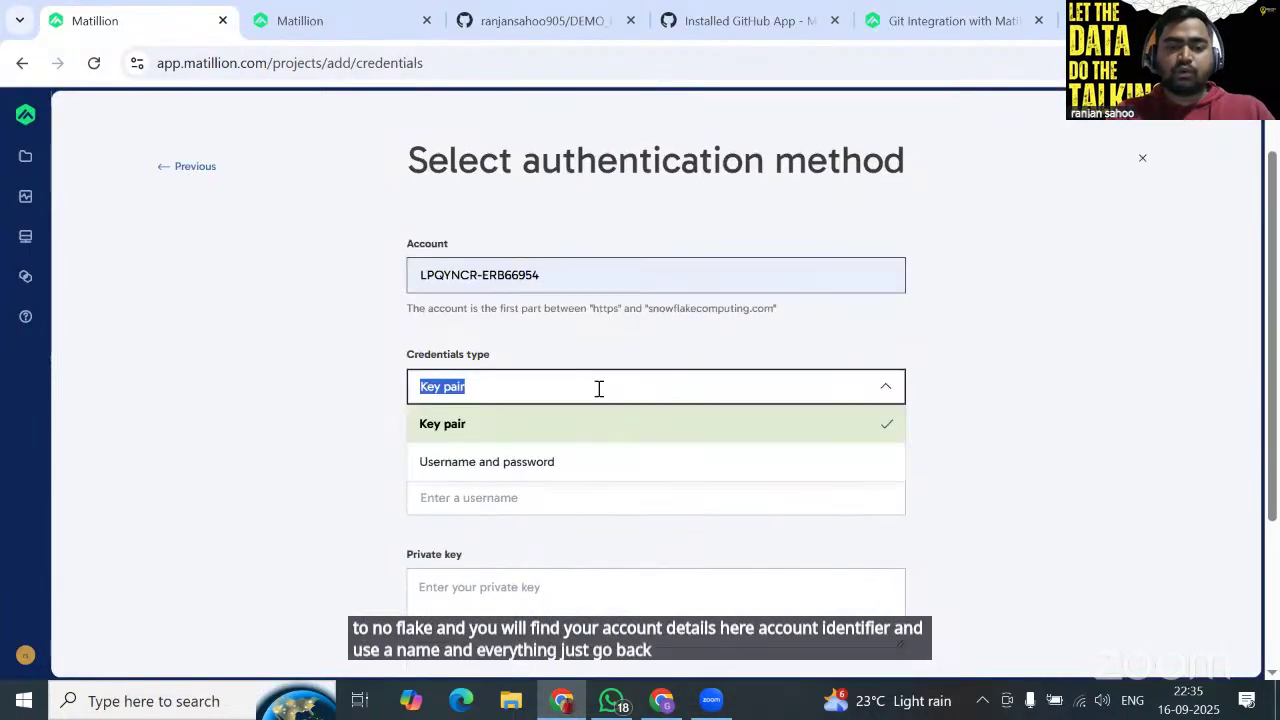
click(556, 466)
Paste the Snowflake user name copied from Snowflake, enter the password, and continue.
click(519, 408)
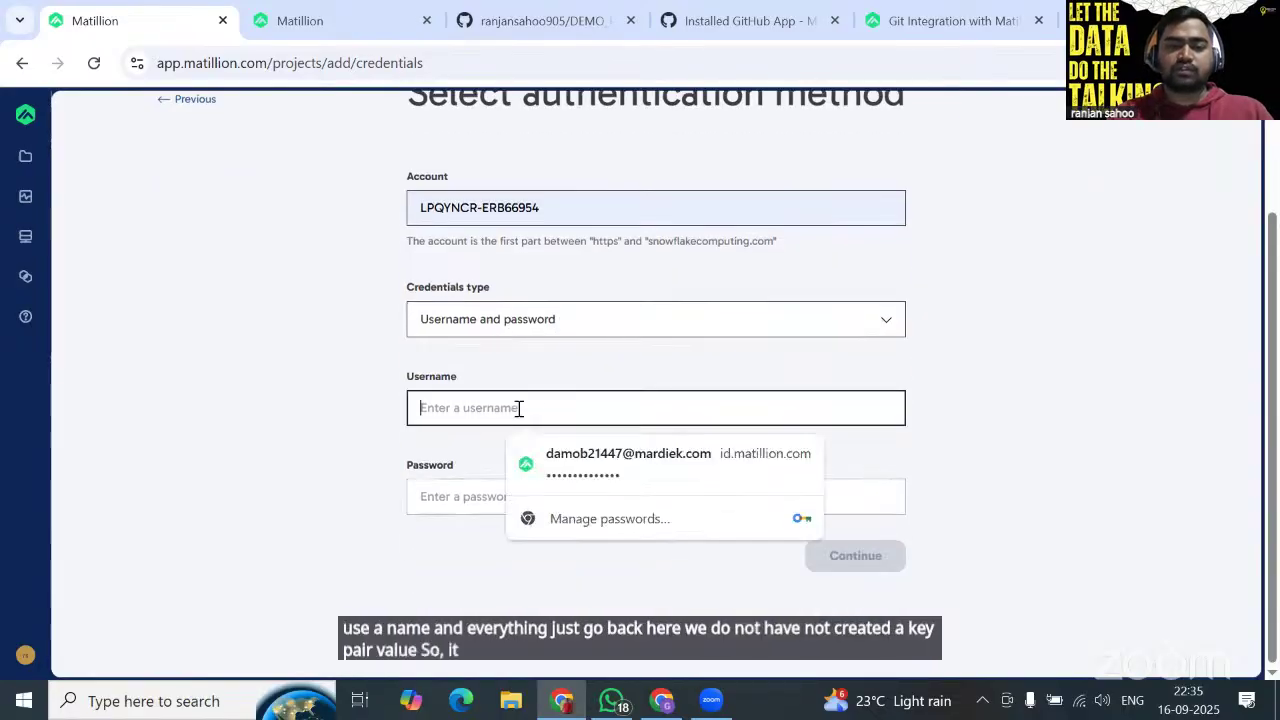
key(alt+Tab)
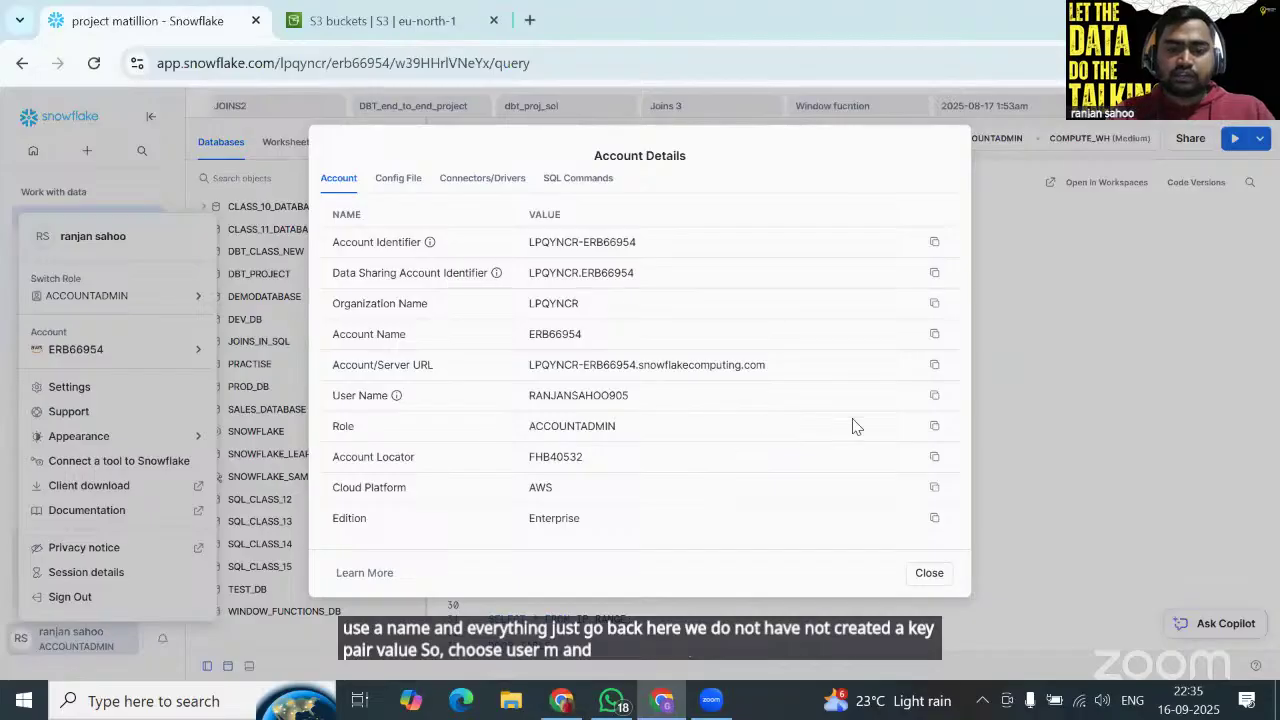
click(934, 395)
key(alt+Tab)
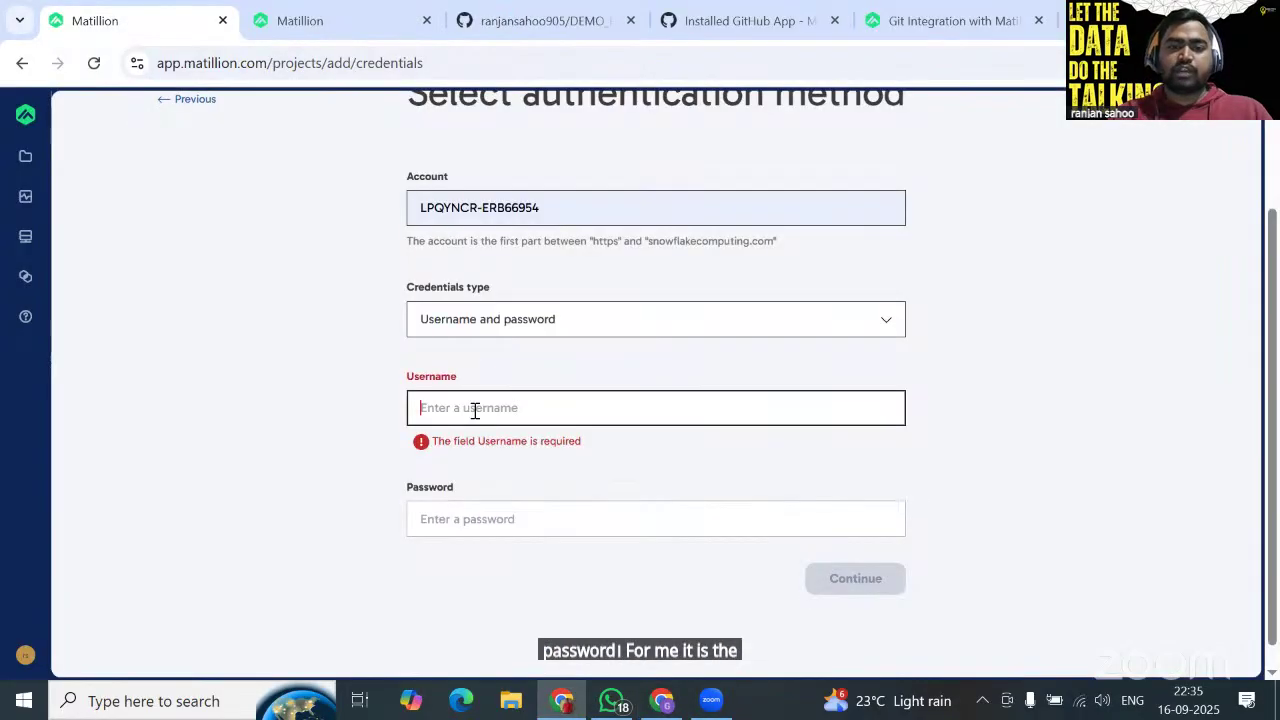
click(475, 408)
key(ctrl+v)
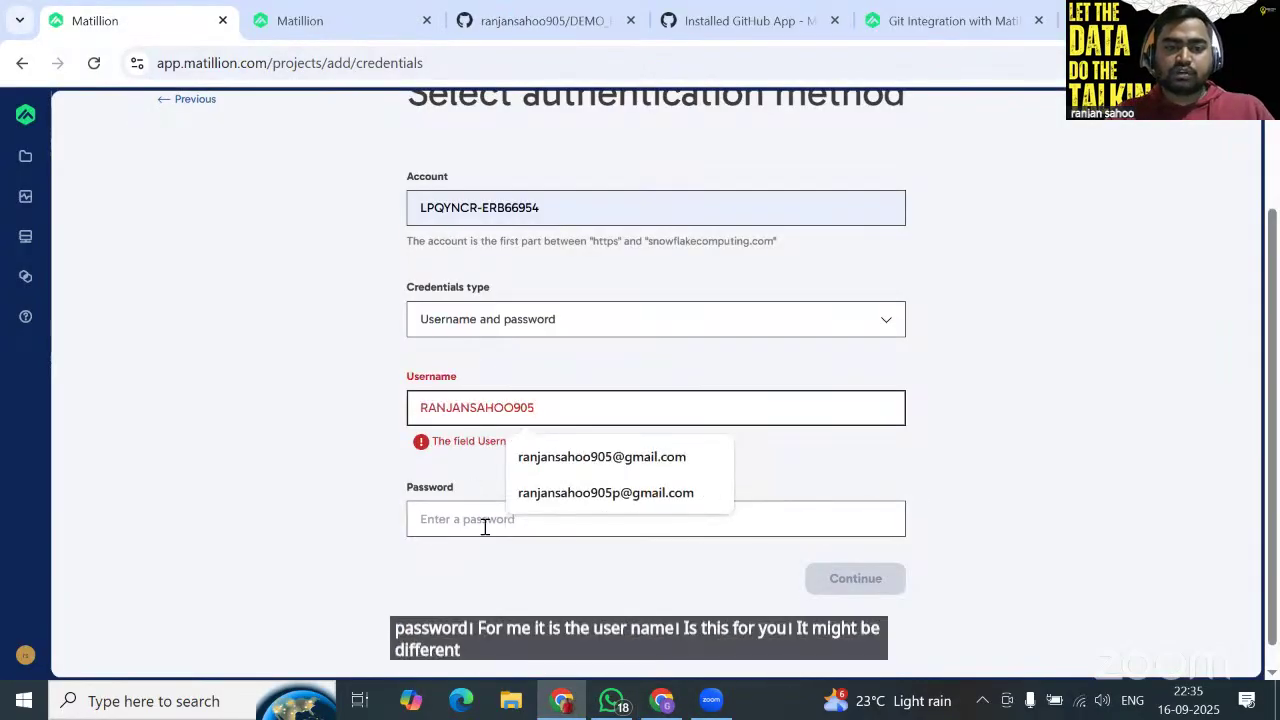
click(468, 523)
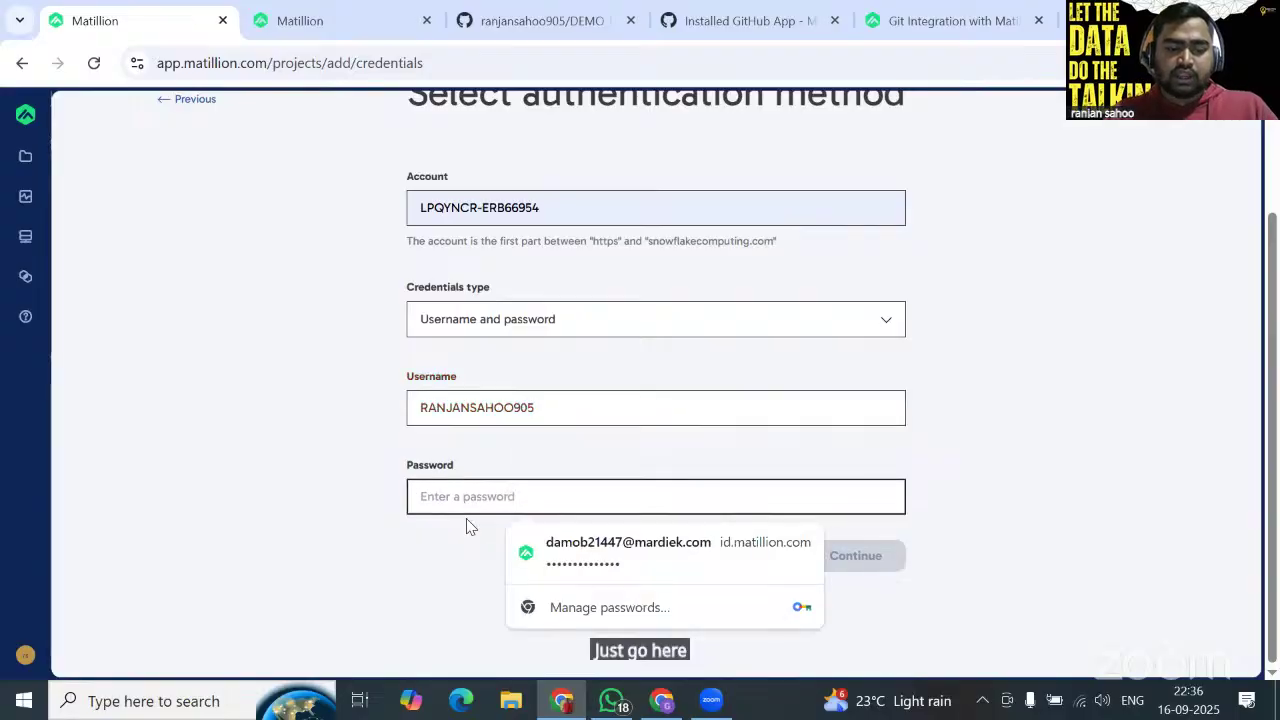
text(•••)
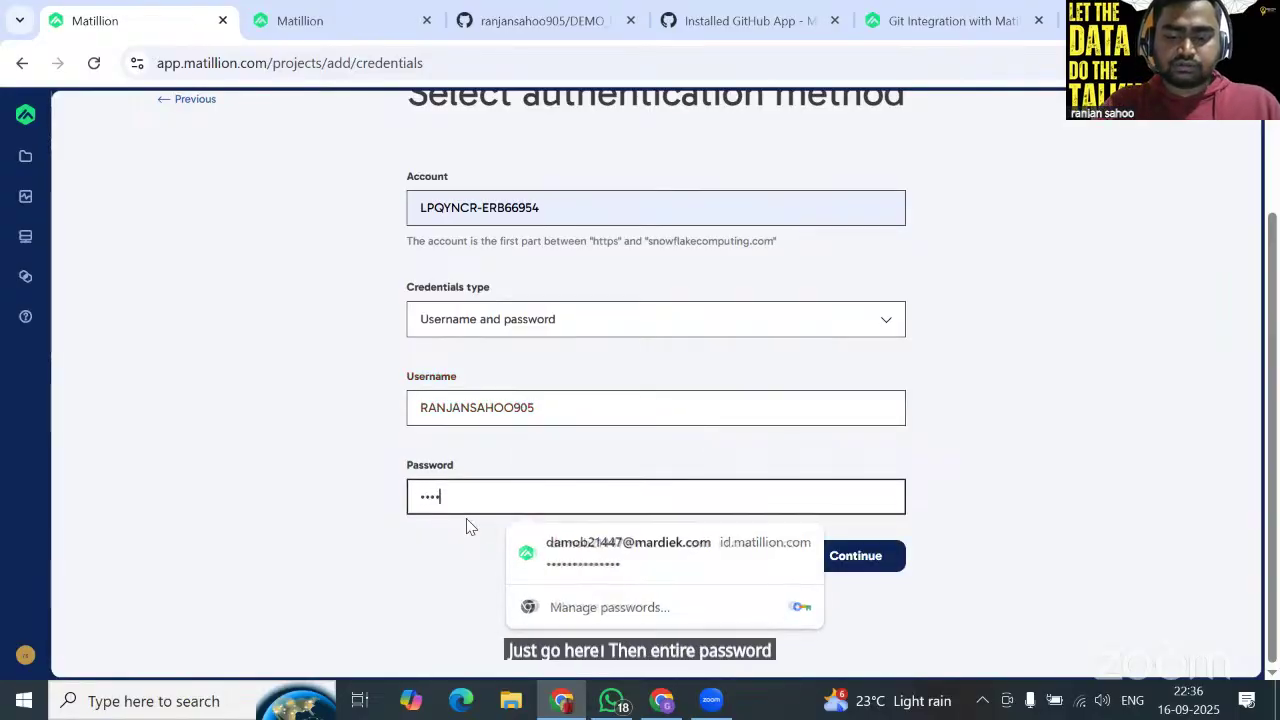
text(••••••••••)
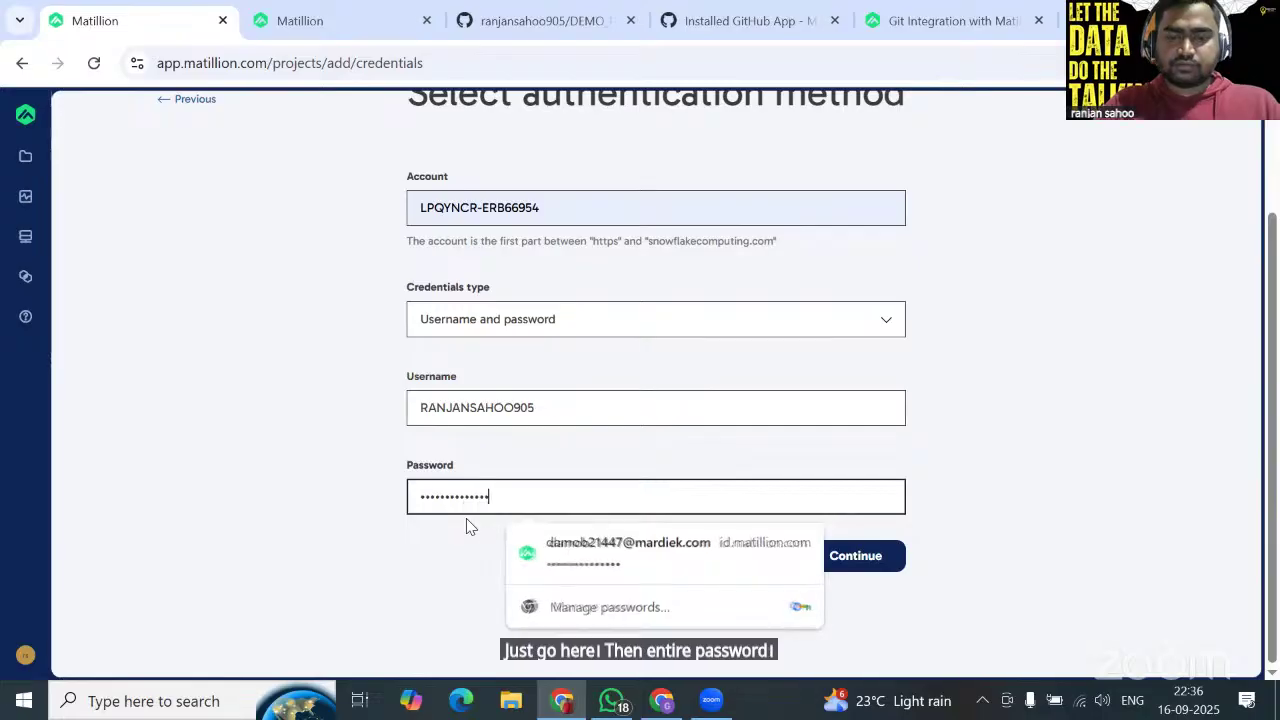
click(883, 564)
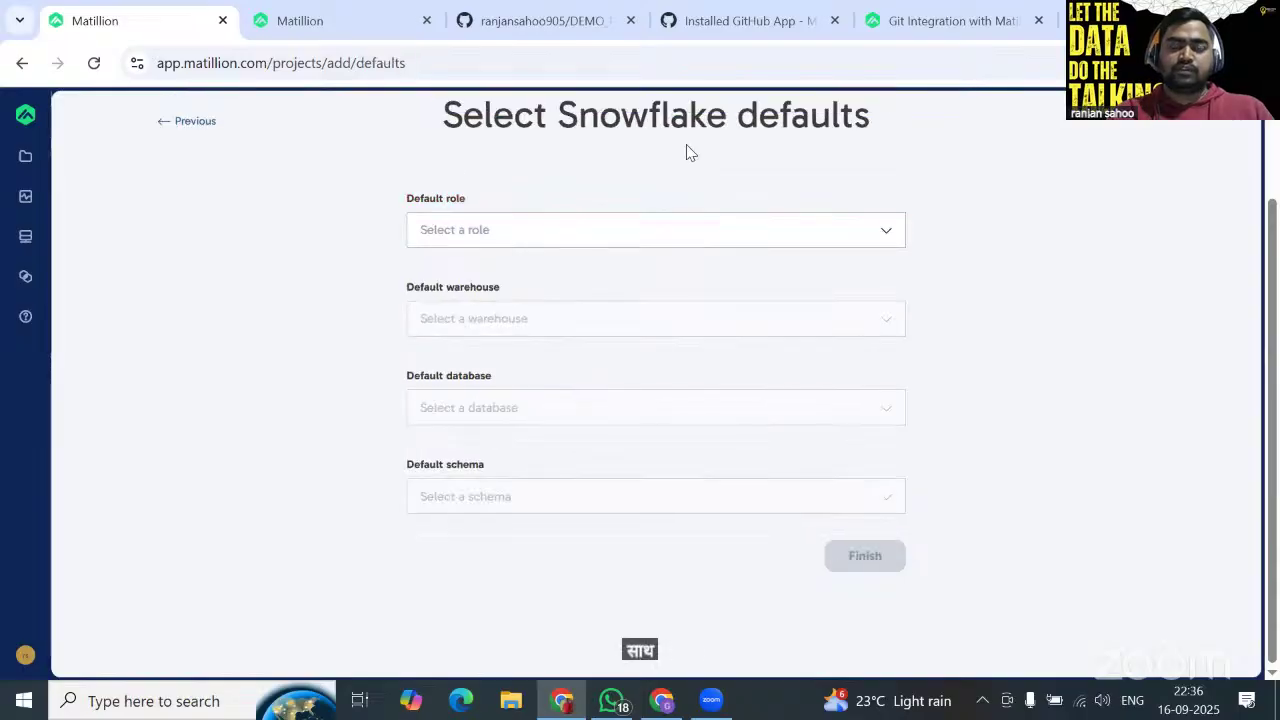
Set the default role to ACCOUNTADMIN and the default warehouse to COMPUTE_WH.
click(634, 232)
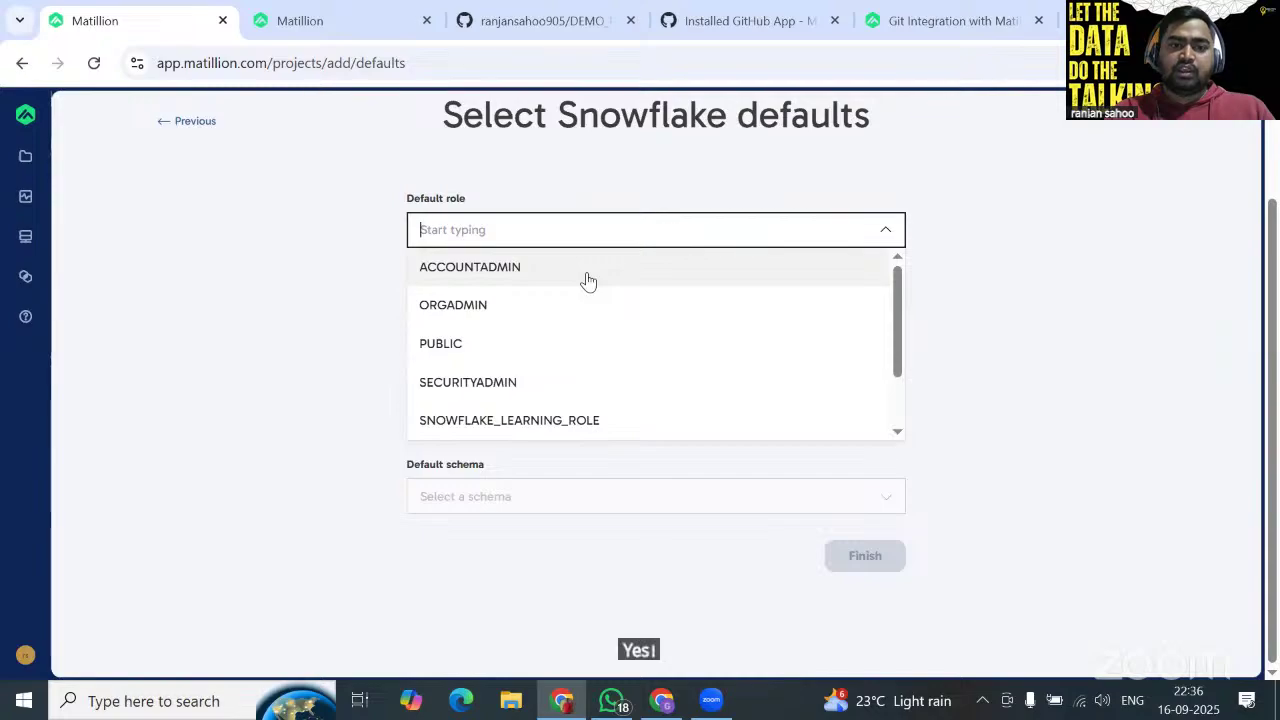
click(588, 270)
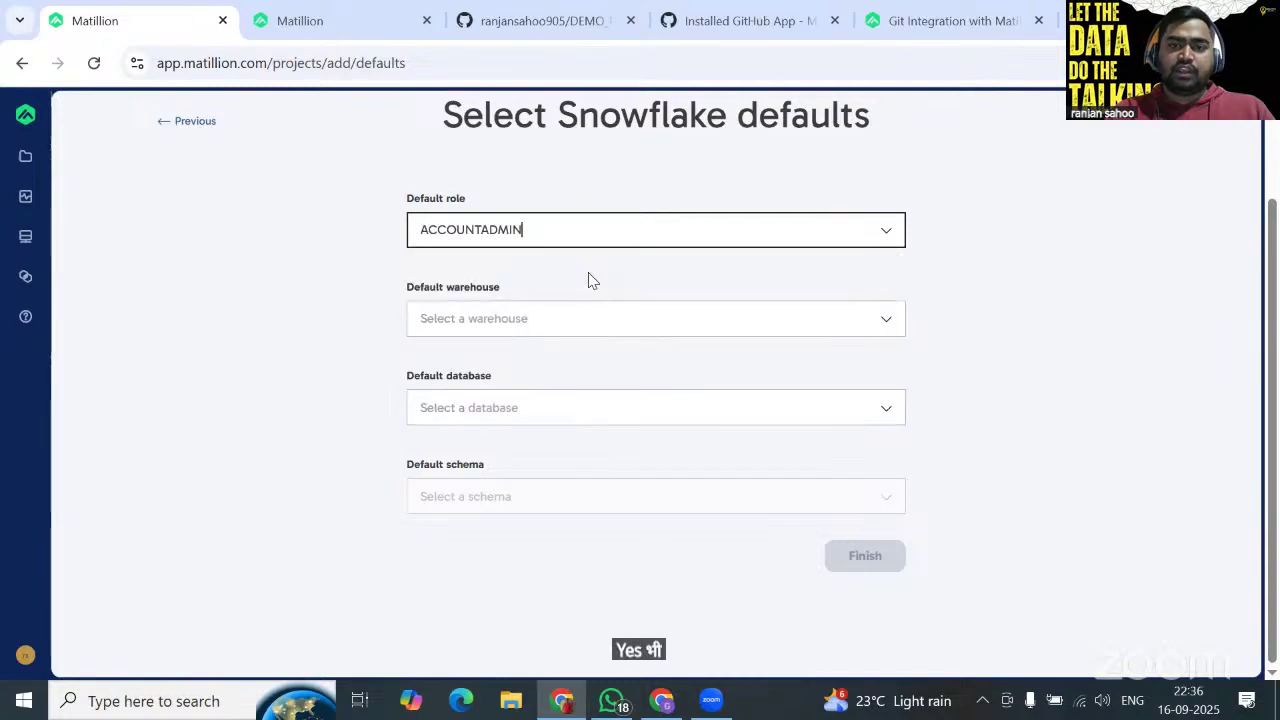
click(555, 319)
click(534, 362)
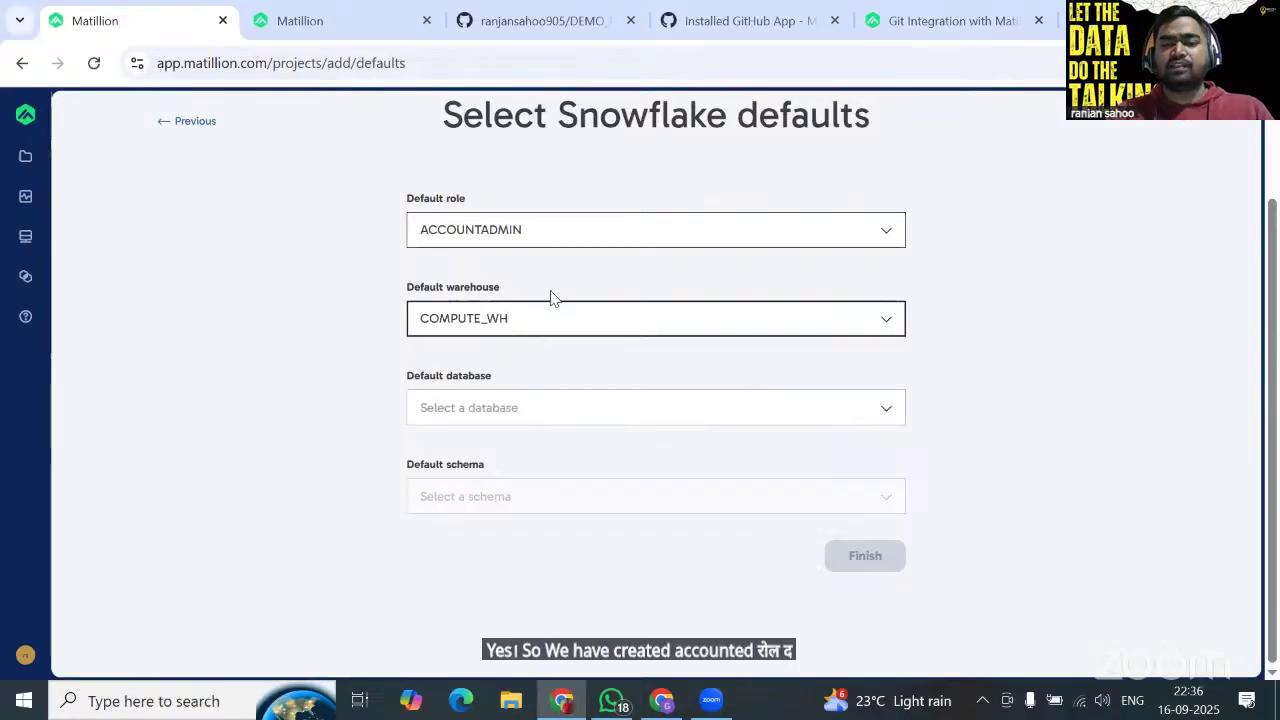
Choose DEV_DB as the default database and DEV_SCHEMA as the default schema.
click(601, 403)
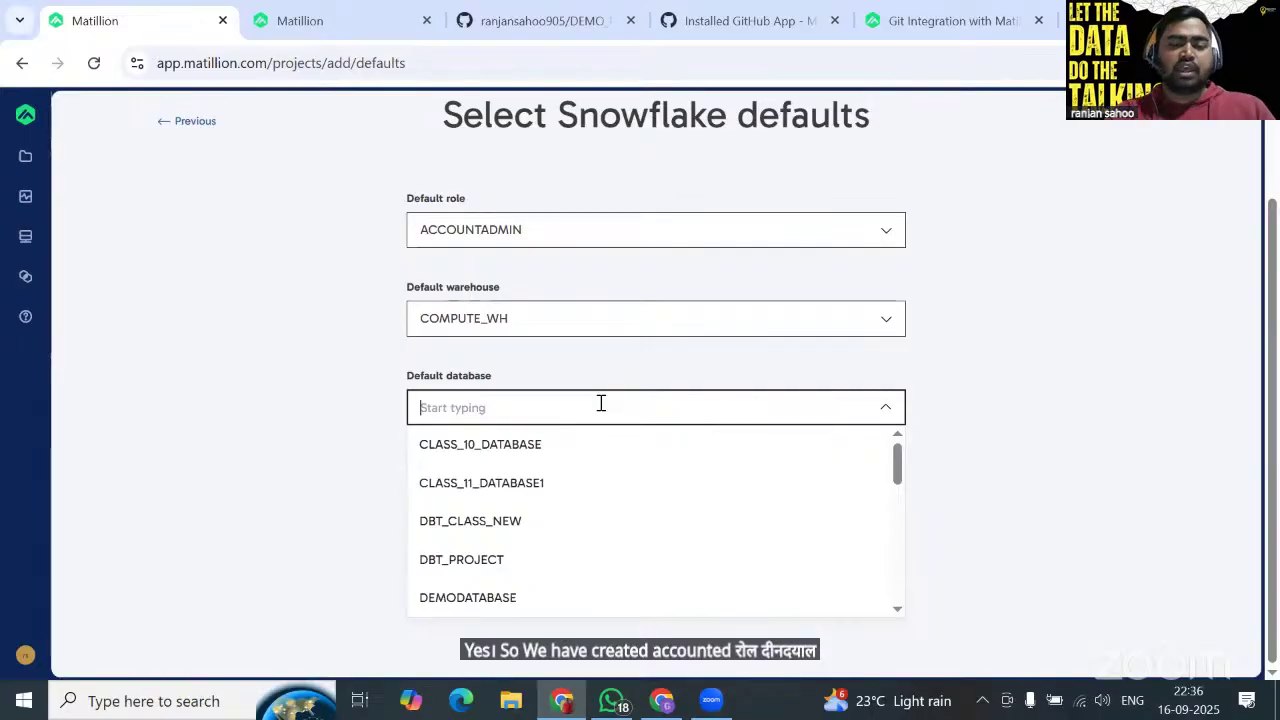
text(dev)
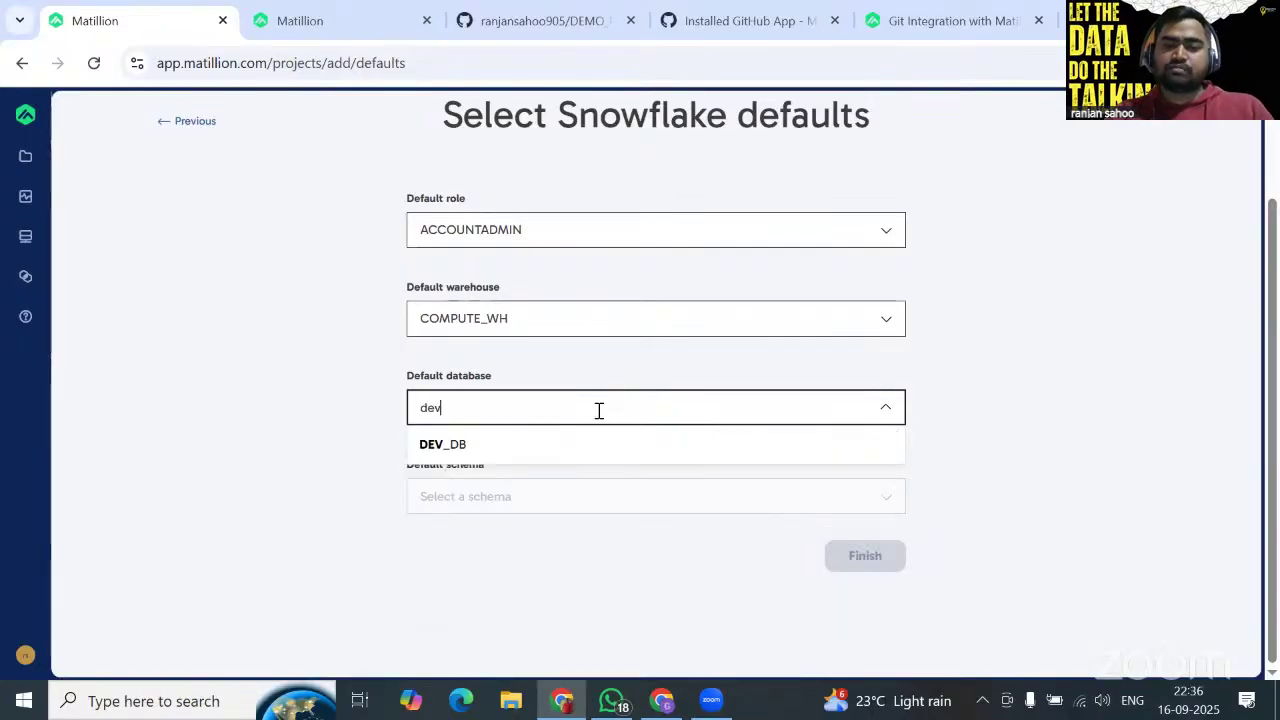
click(580, 444)
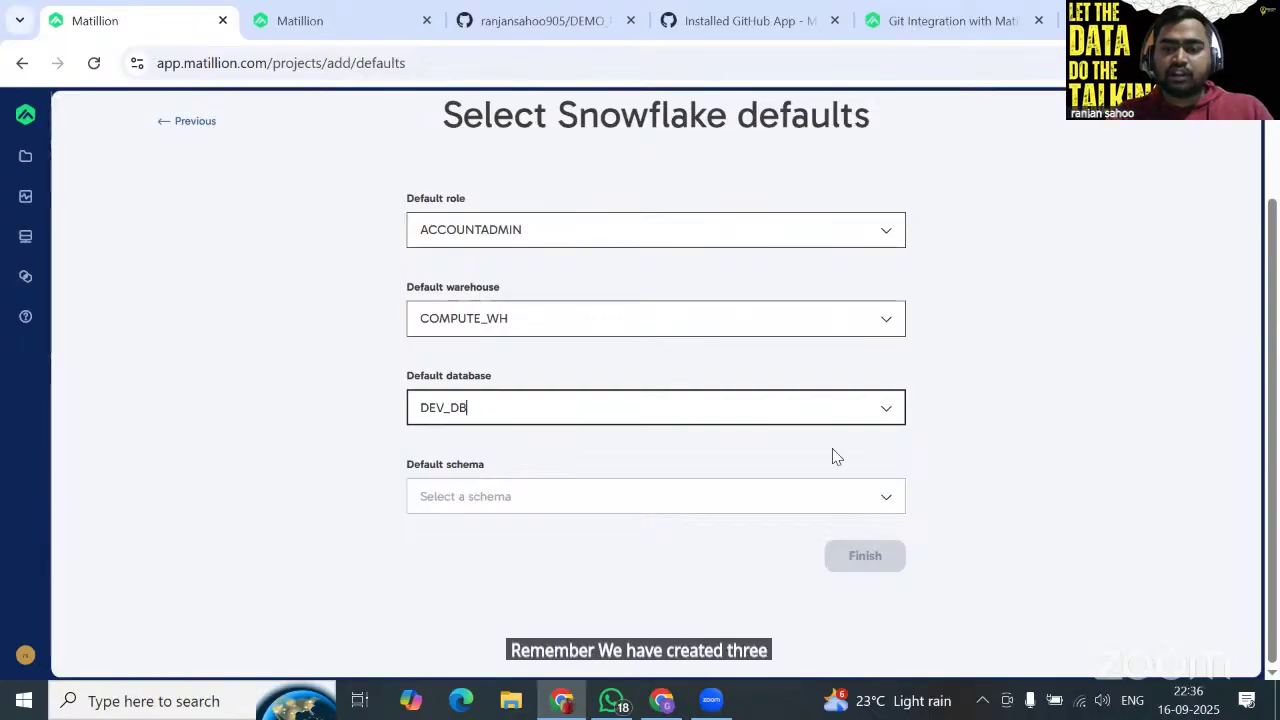
key(alt+Tab)
scroll(663, 337, down, 1)
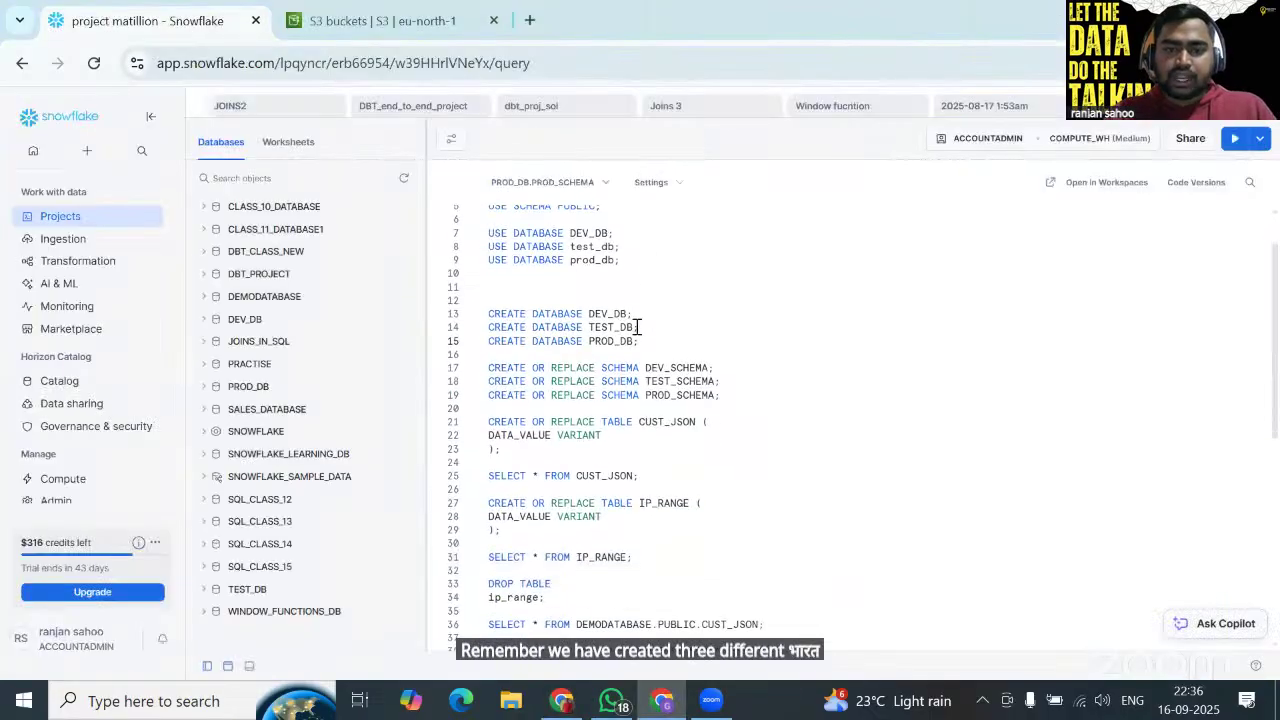
key(alt+Tab)
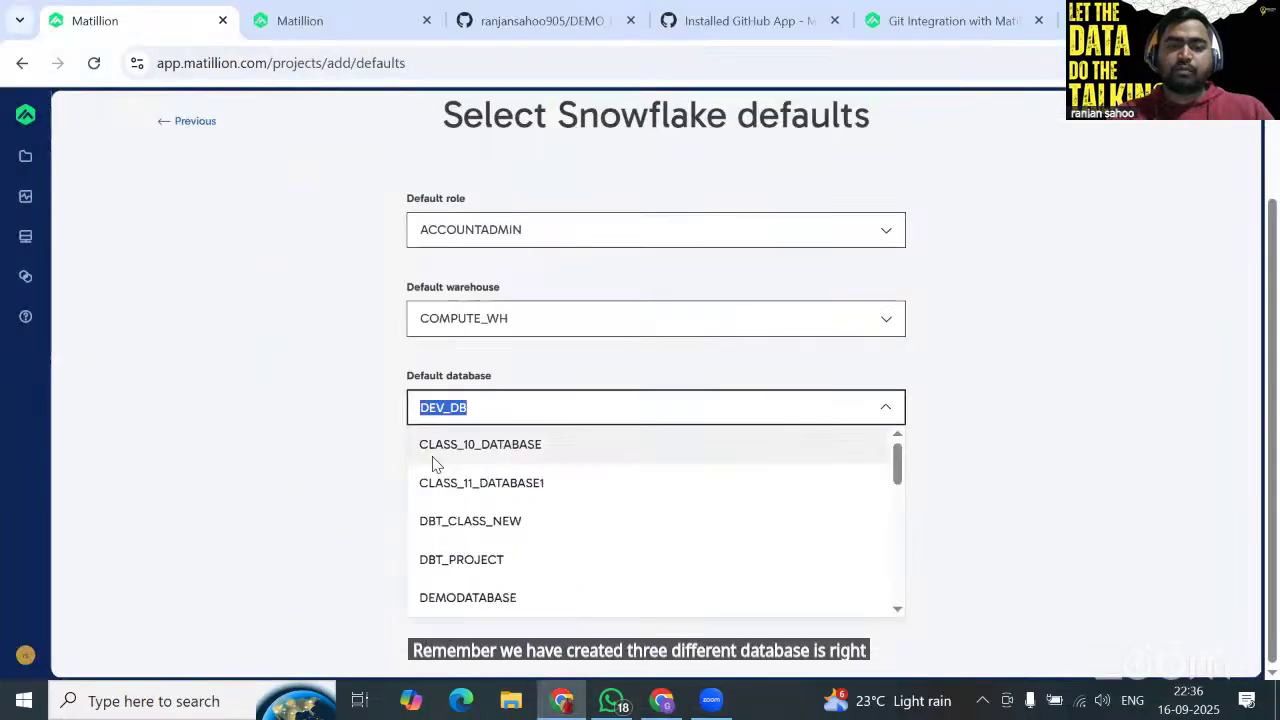
click(950, 421)
click(671, 485)
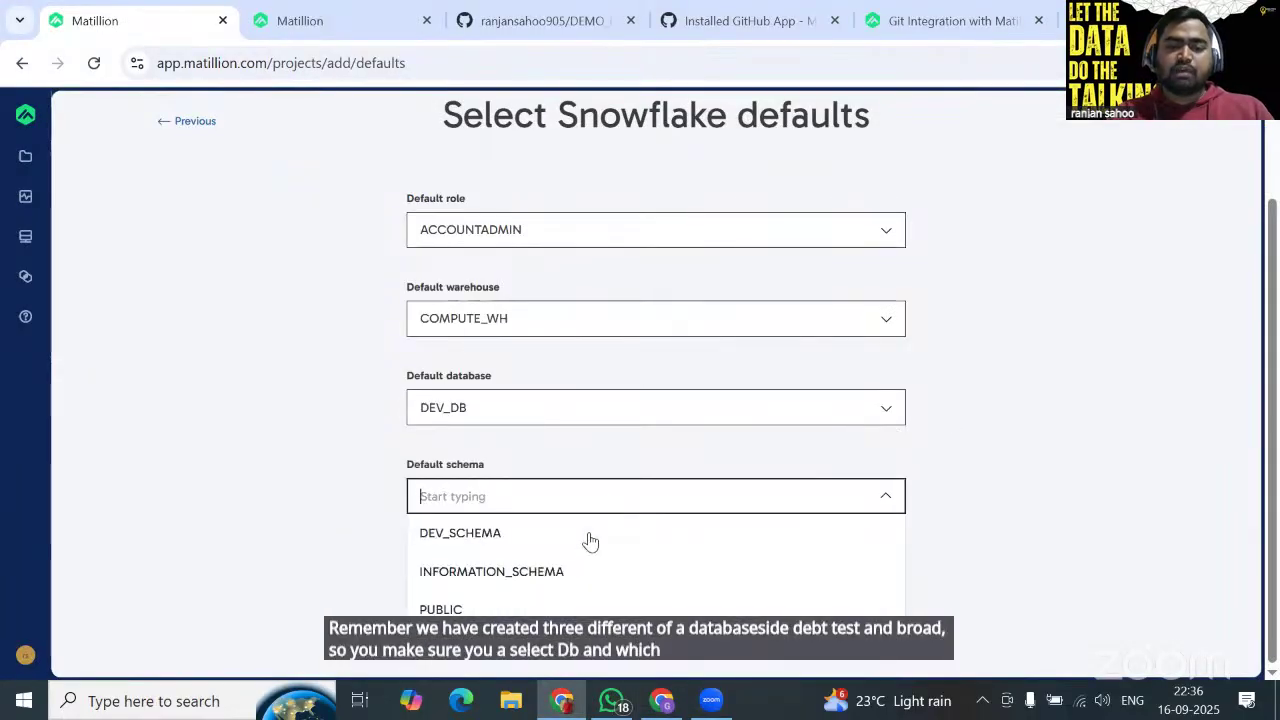
click(586, 533)
Finish creating GREEN_WAVE_KPI_YT, linked to DEMO_PROJECT_YT, with main defaulting to DEV_ENV.
click(893, 553)
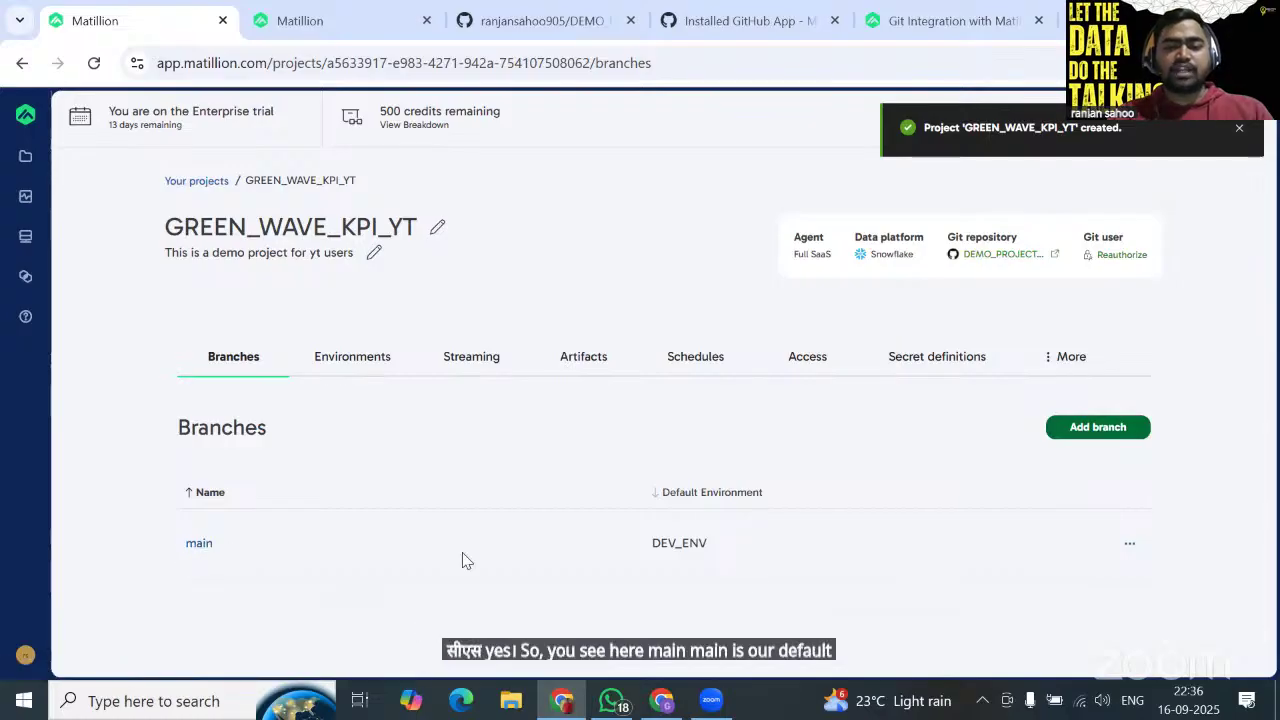
Start a new branch named TEST_ENV, then abandon it and return to the branches list.
click(1098, 428)
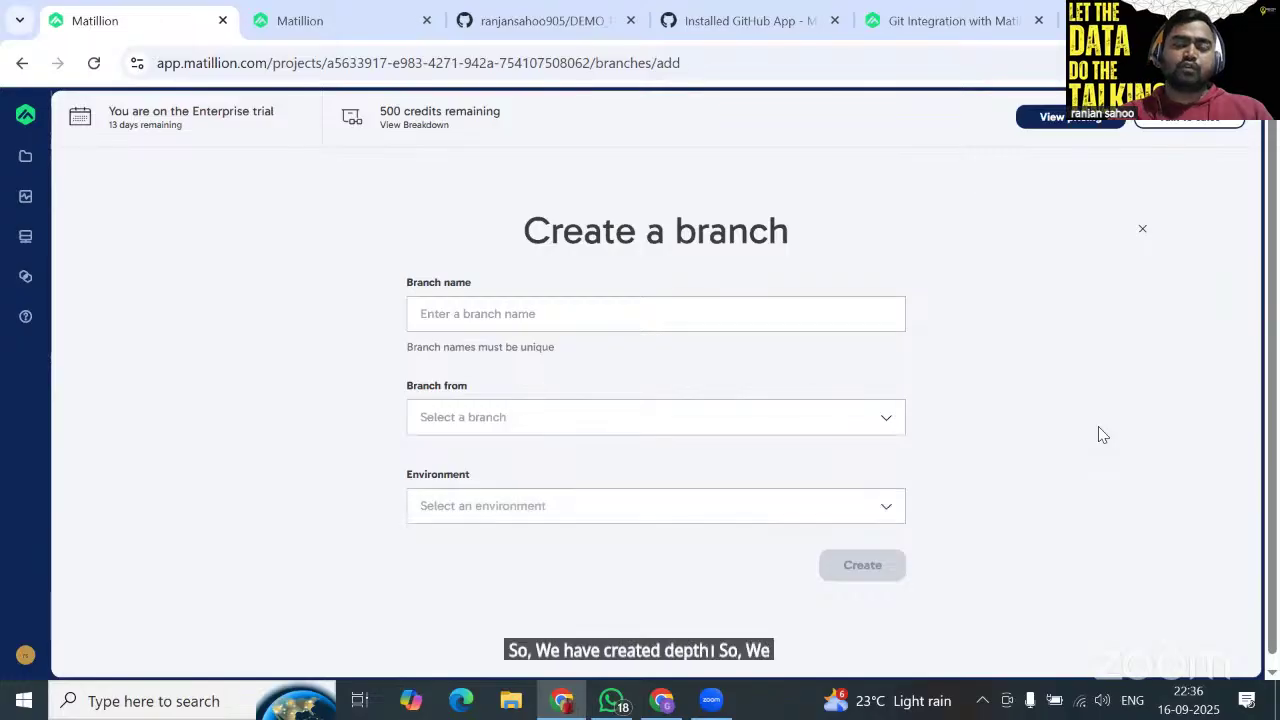
click(556, 313)
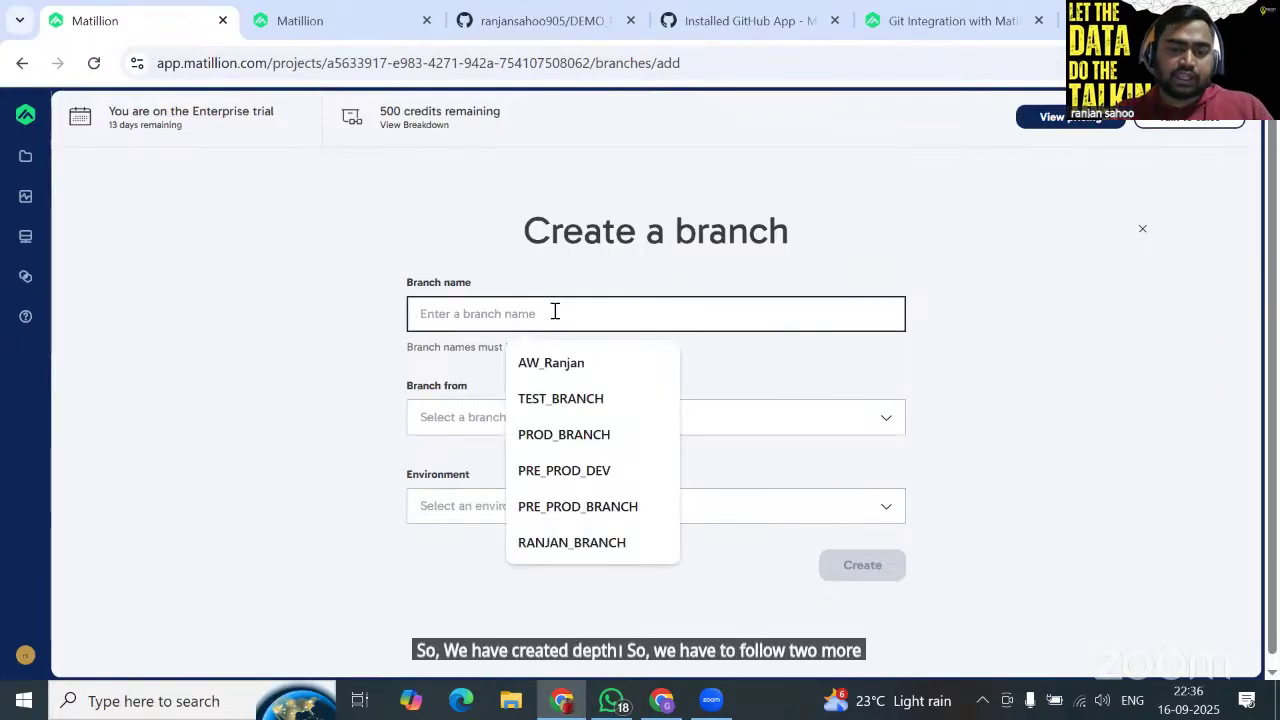
text(TEST)
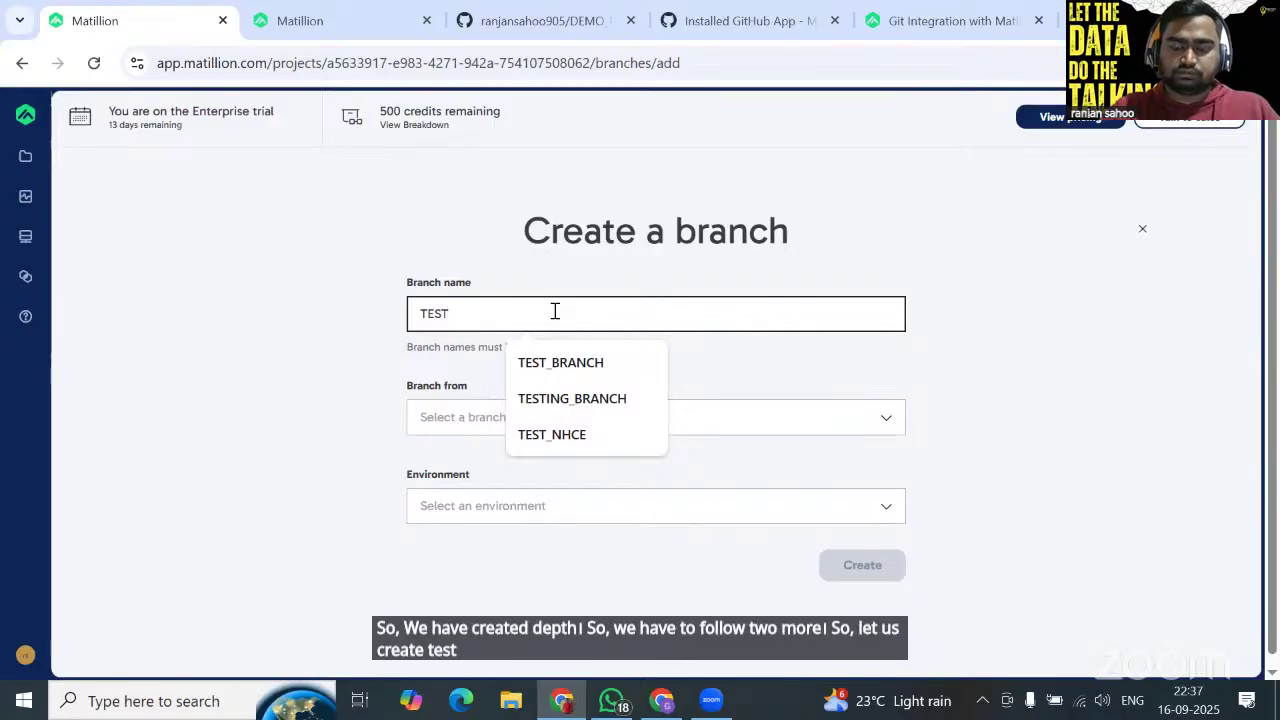
text(_)
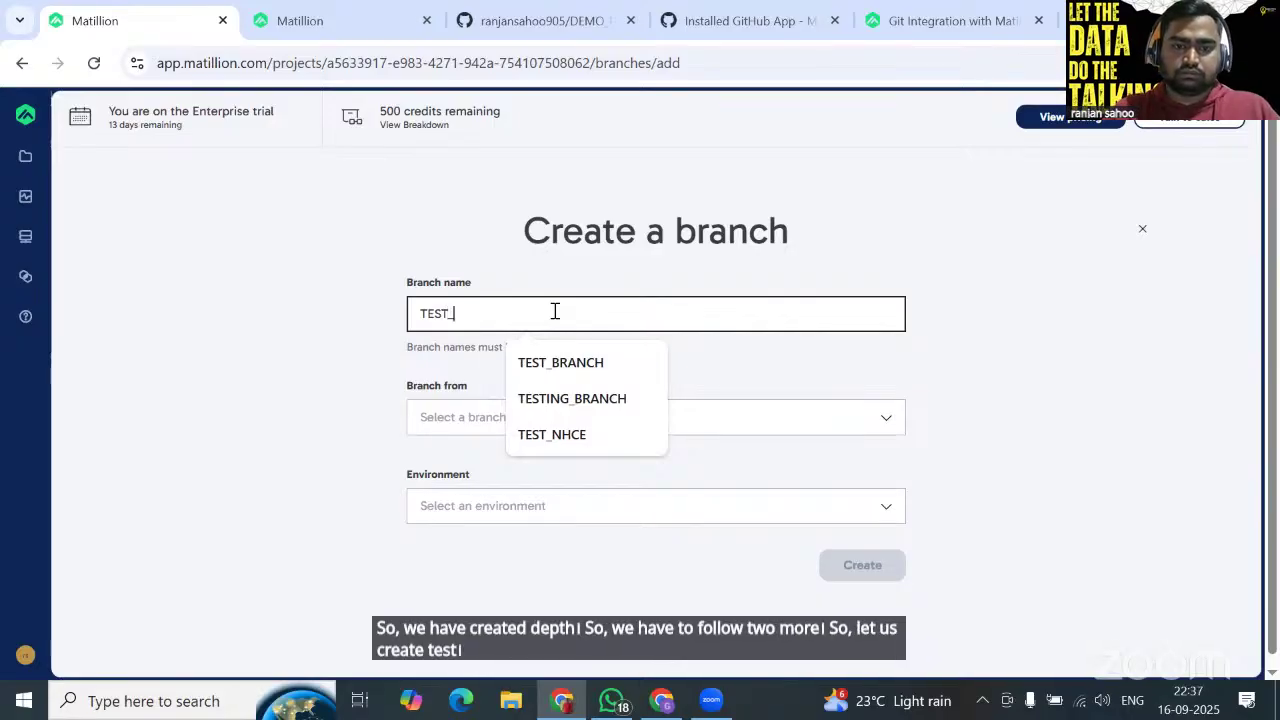
text(ENV)
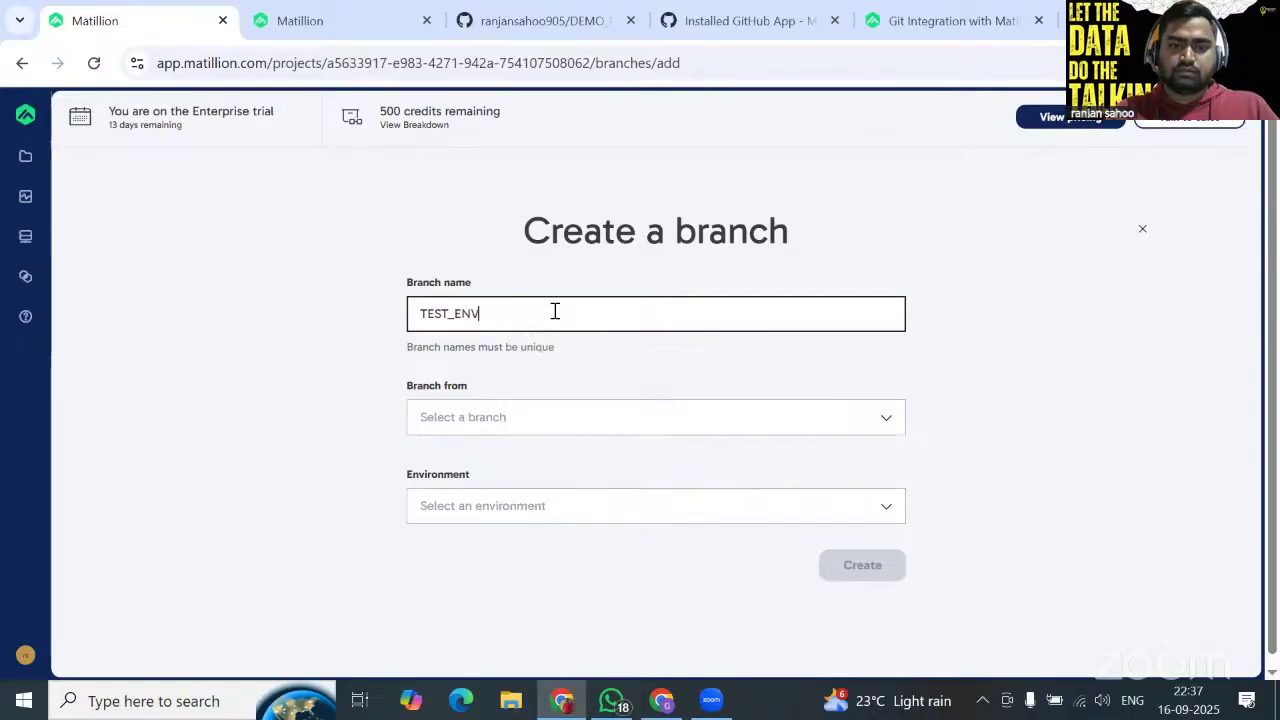
click(543, 411)
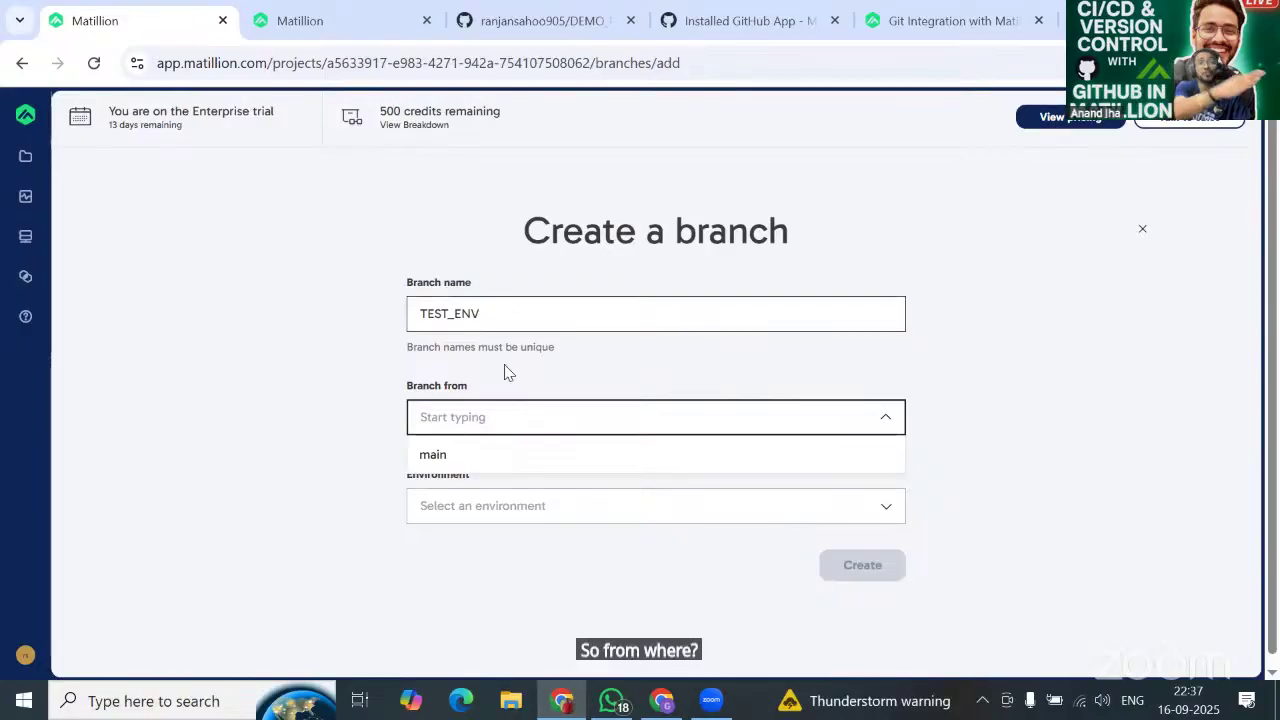
click(21, 64)
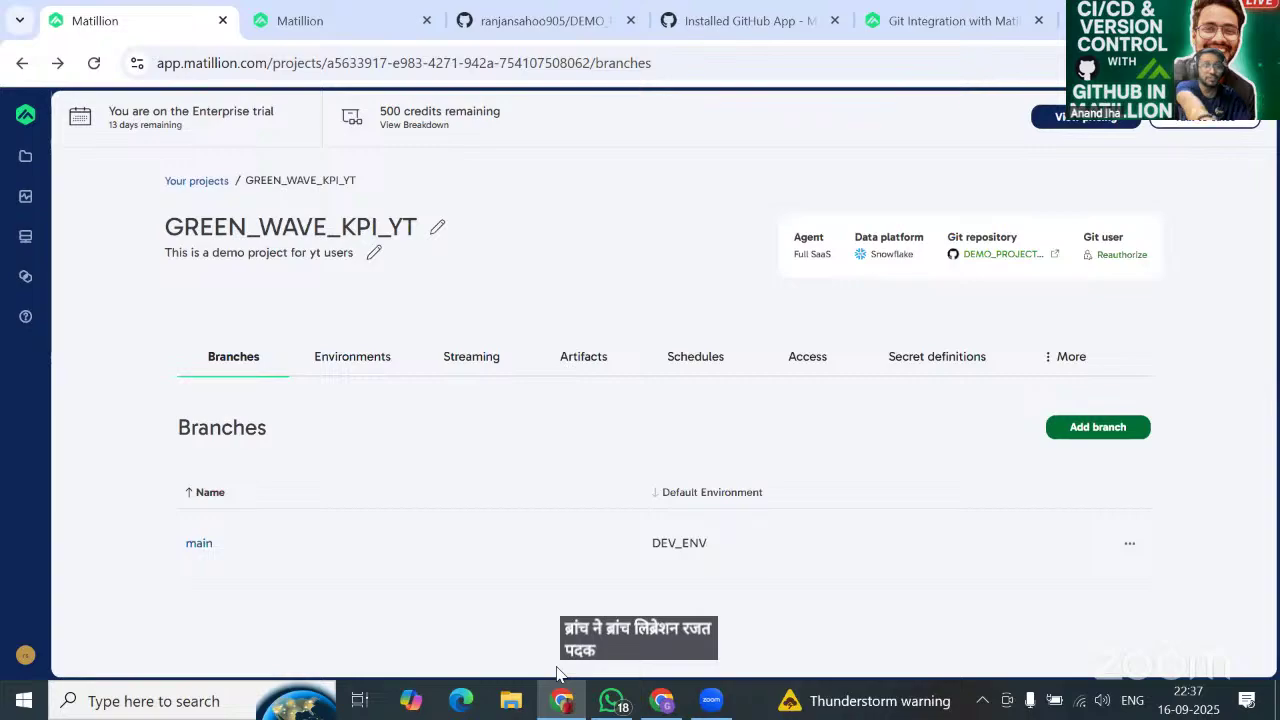
Add a new environment named TEST_ENV with Owner default access.
click(341, 362)
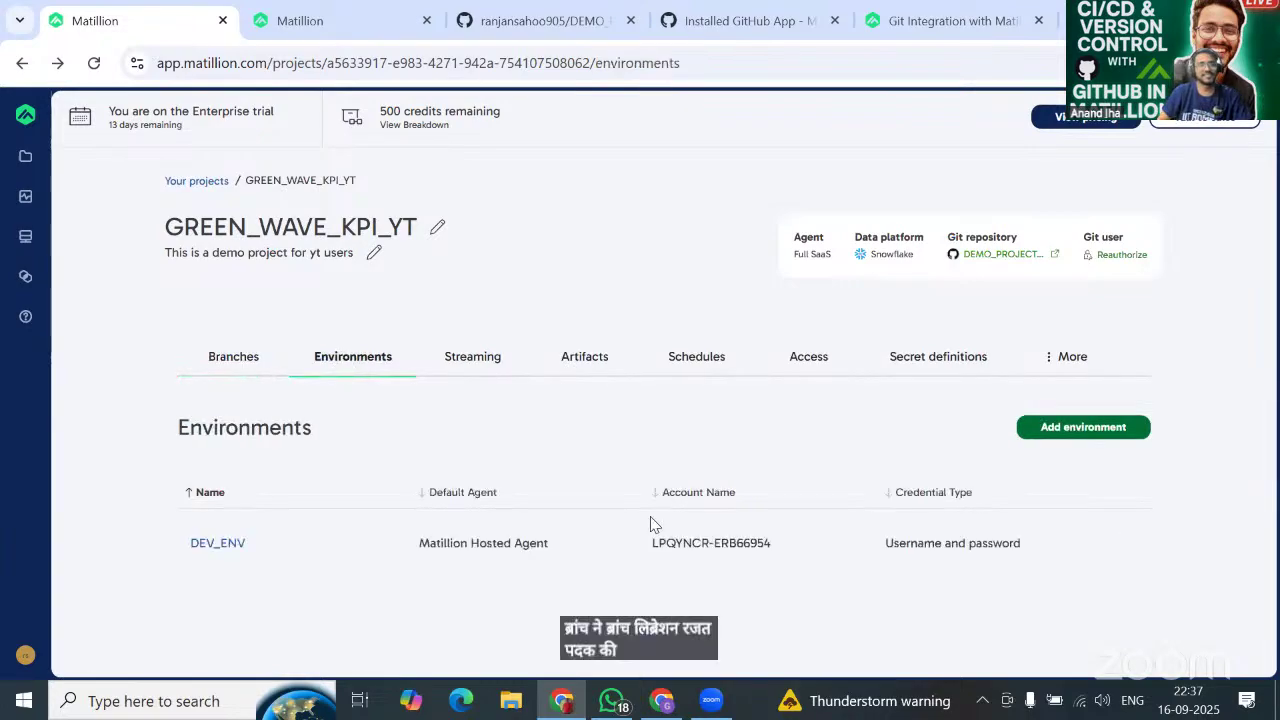
click(1104, 440)
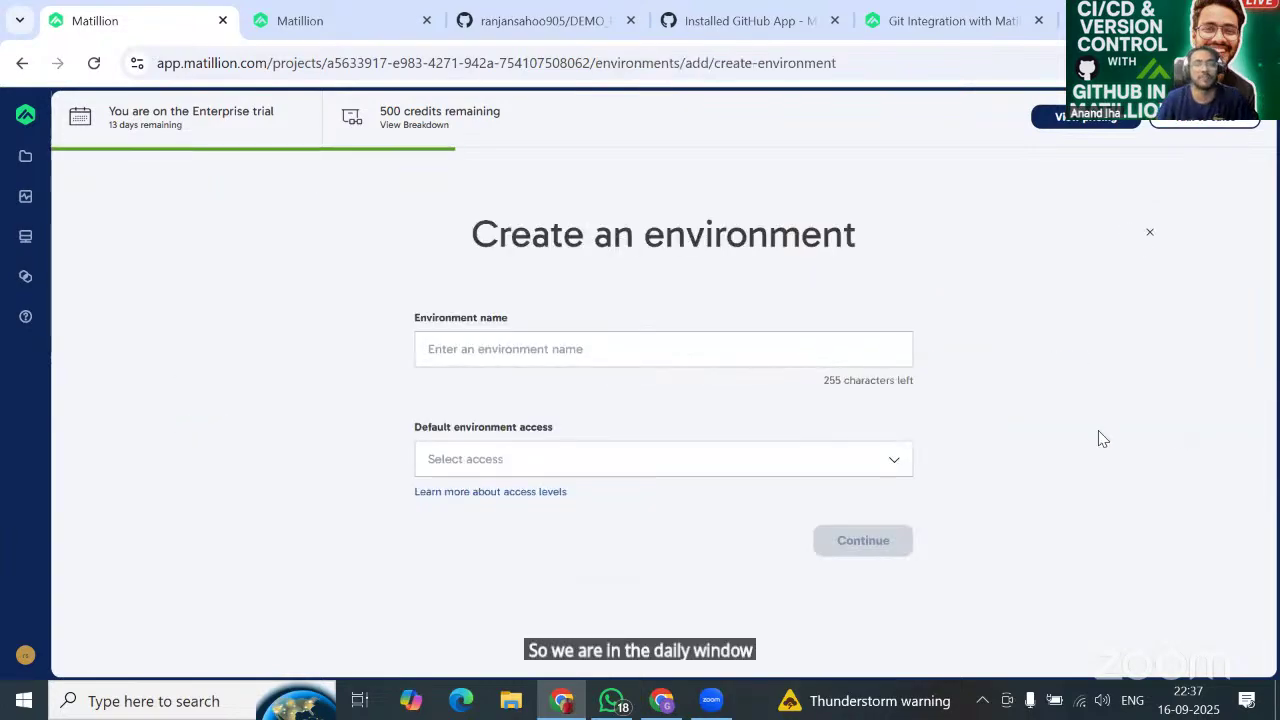
click(630, 343)
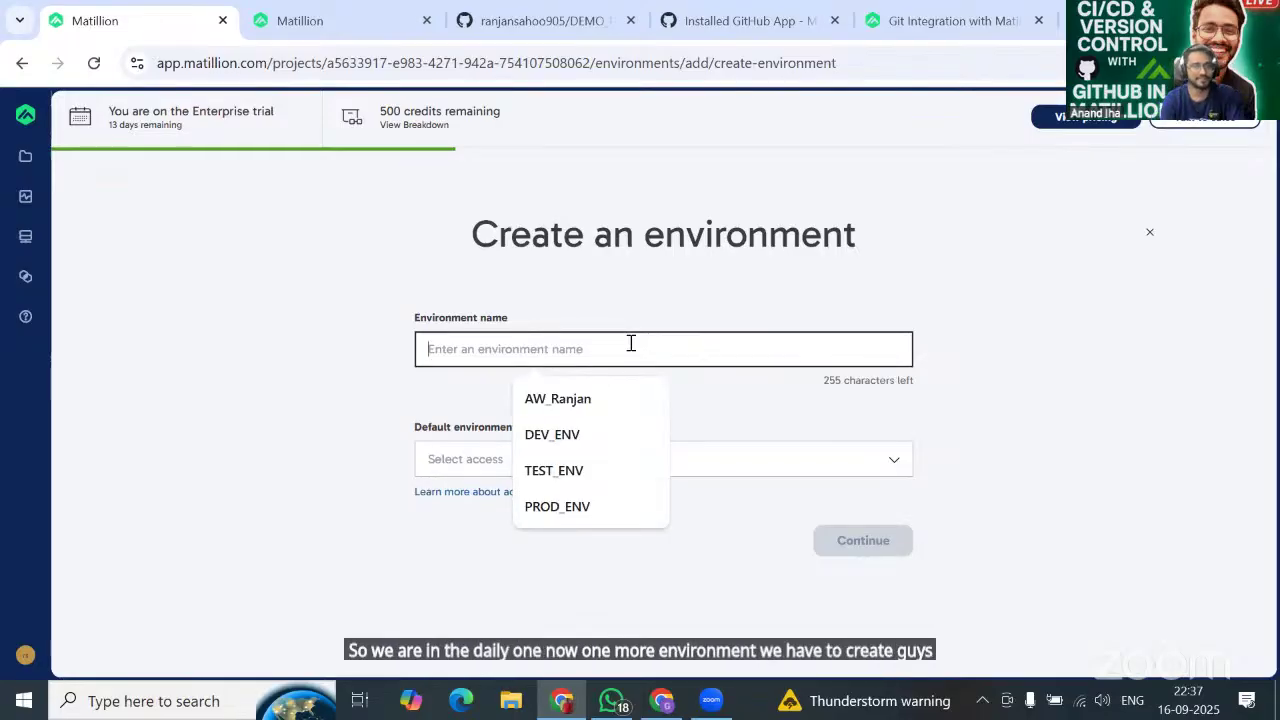
click(590, 478)
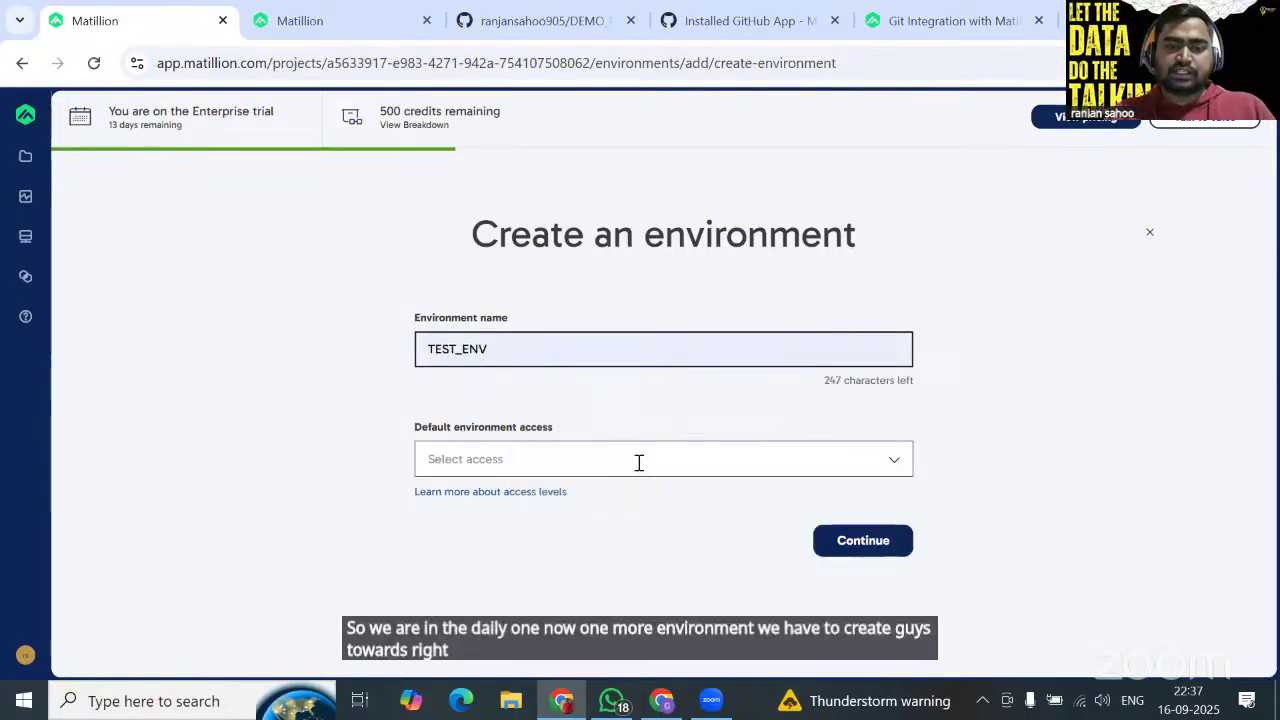
click(637, 462)
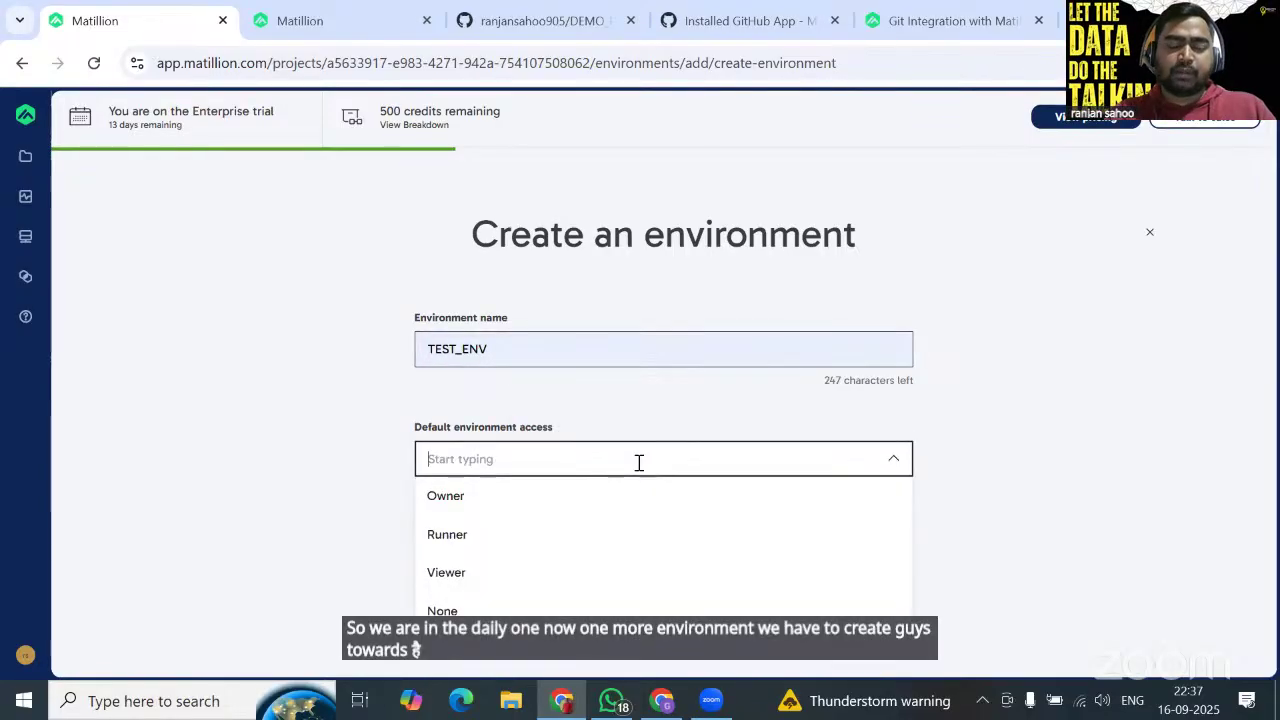
click(563, 505)
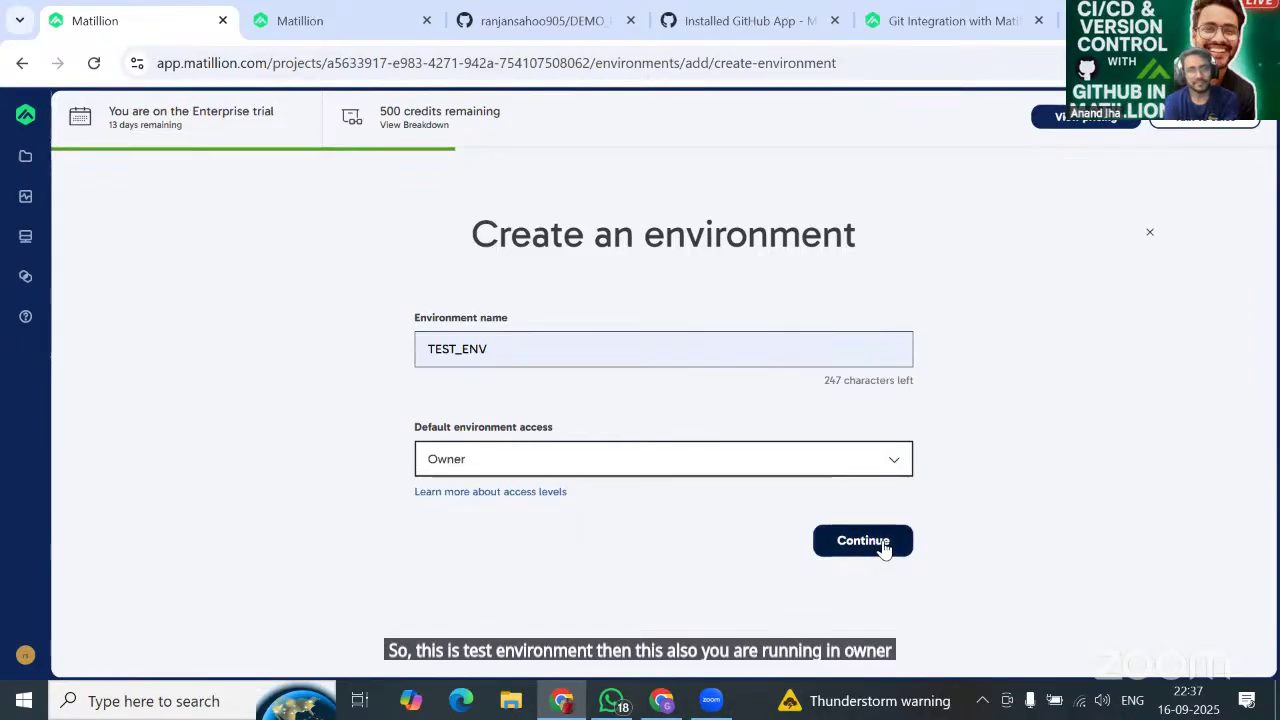
click(886, 545)
Fill in the saved Snowflake account, choose username-and-password credentials and begin entering the username.
click(563, 352)
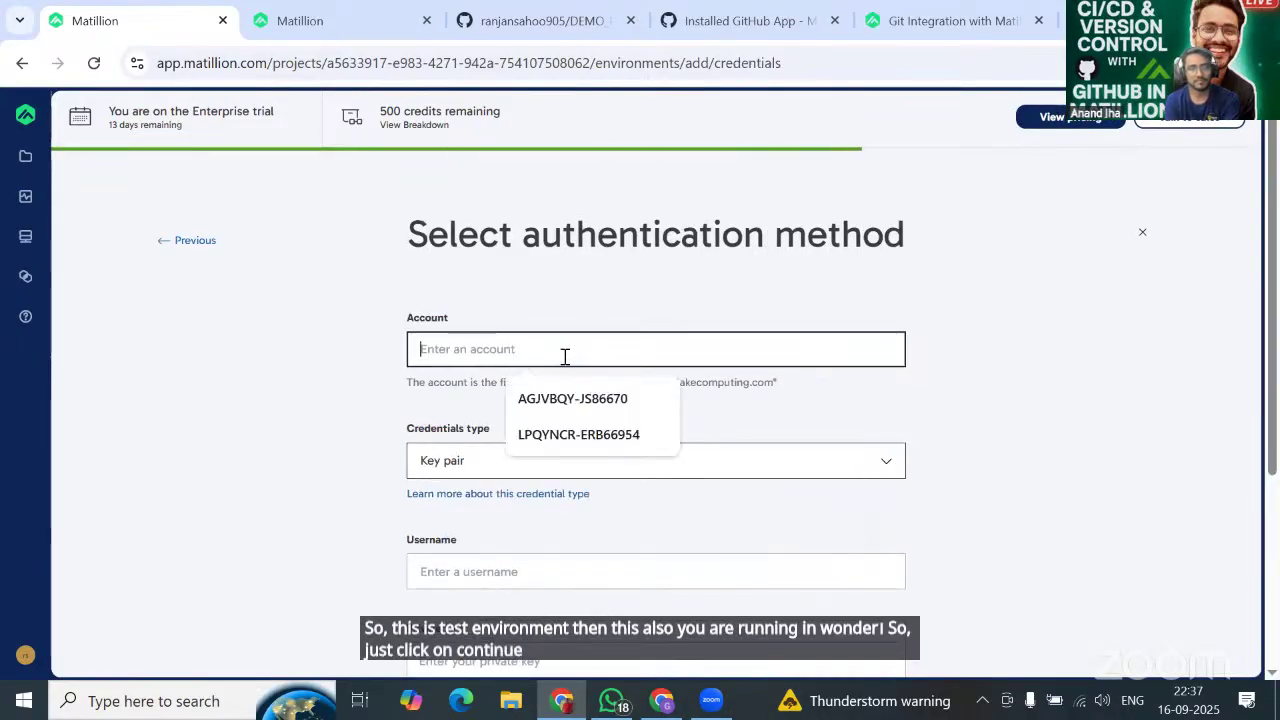
scroll(563, 362, down, 1)
click(571, 273)
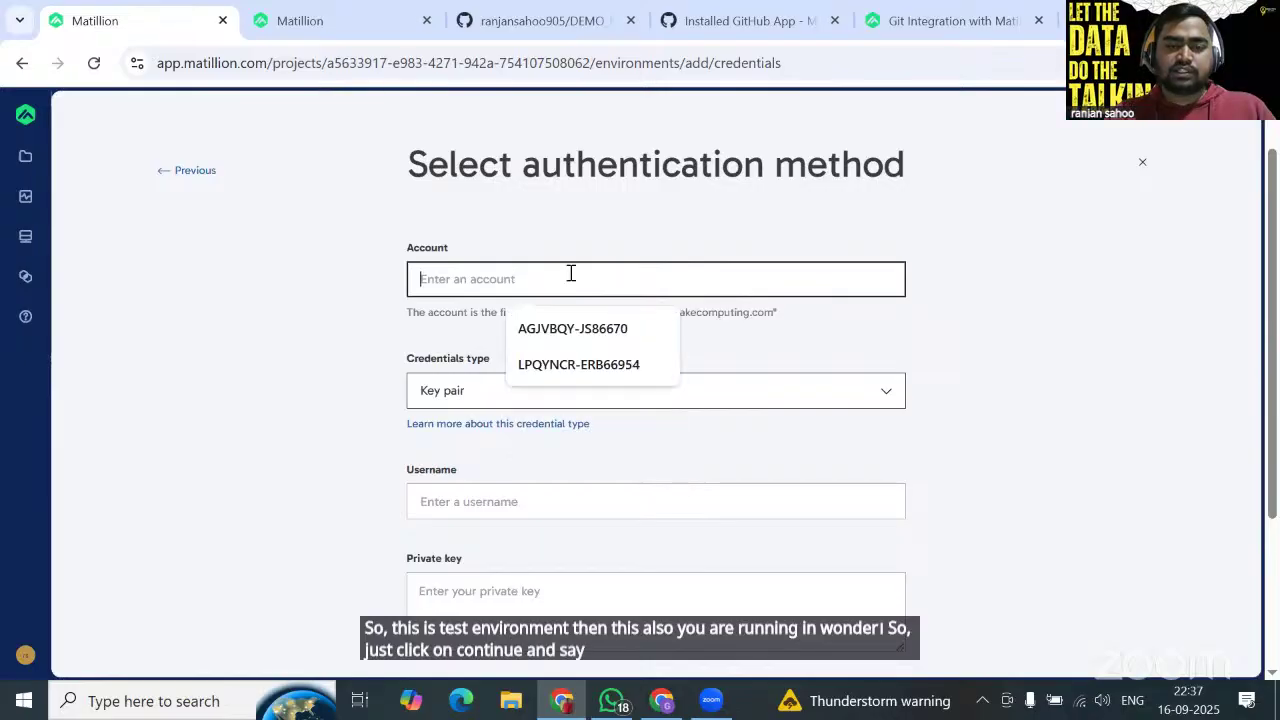
click(598, 371)
scroll(795, 320, down, 1)
click(702, 325)
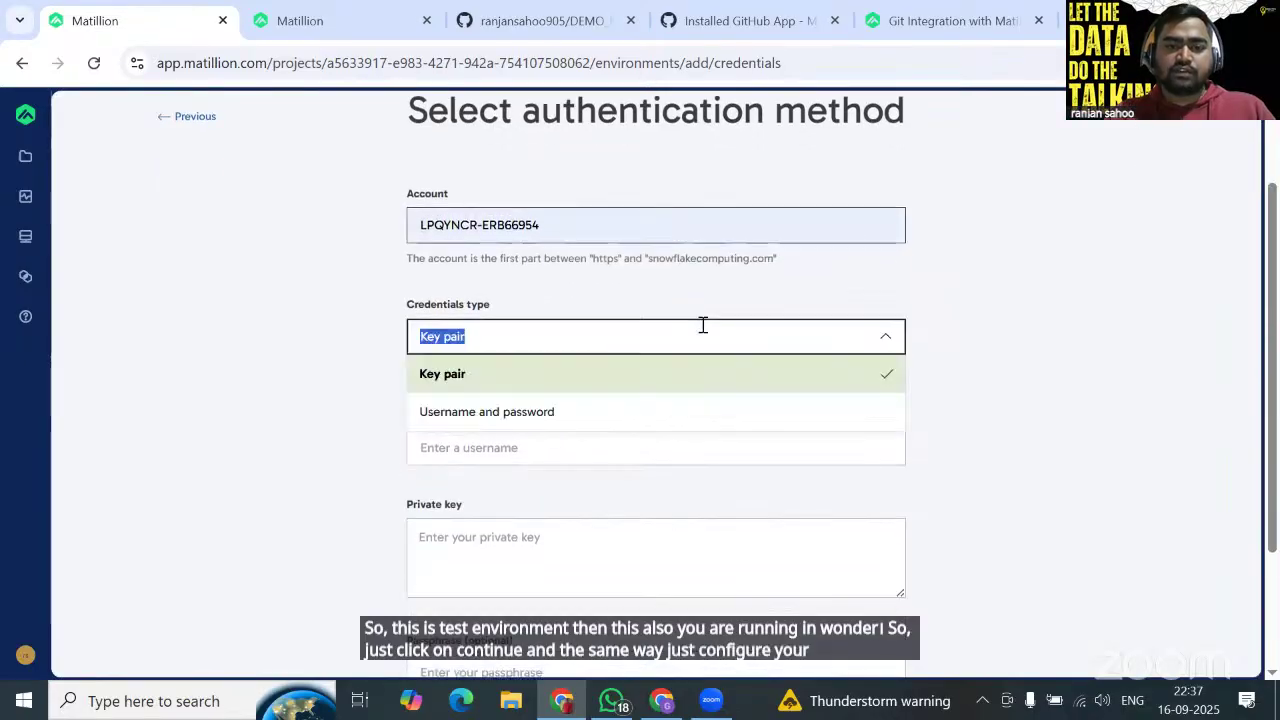
click(550, 412)
click(526, 403)
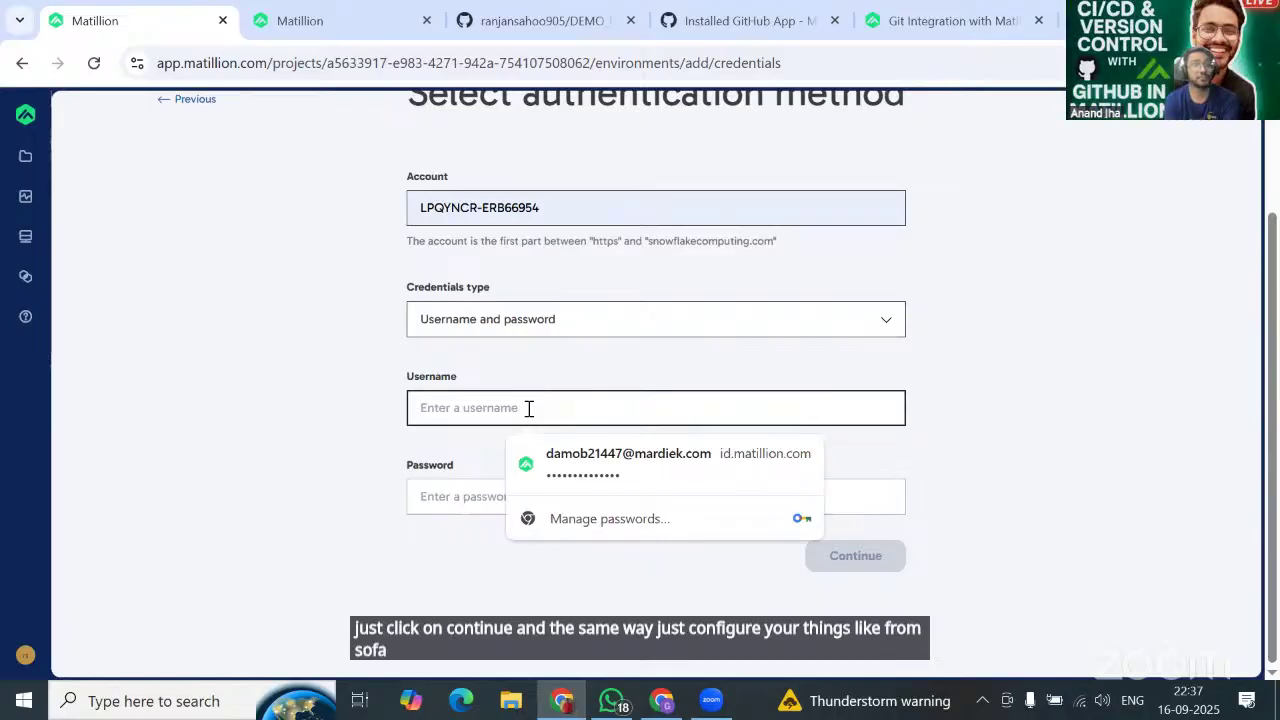
text(RA)
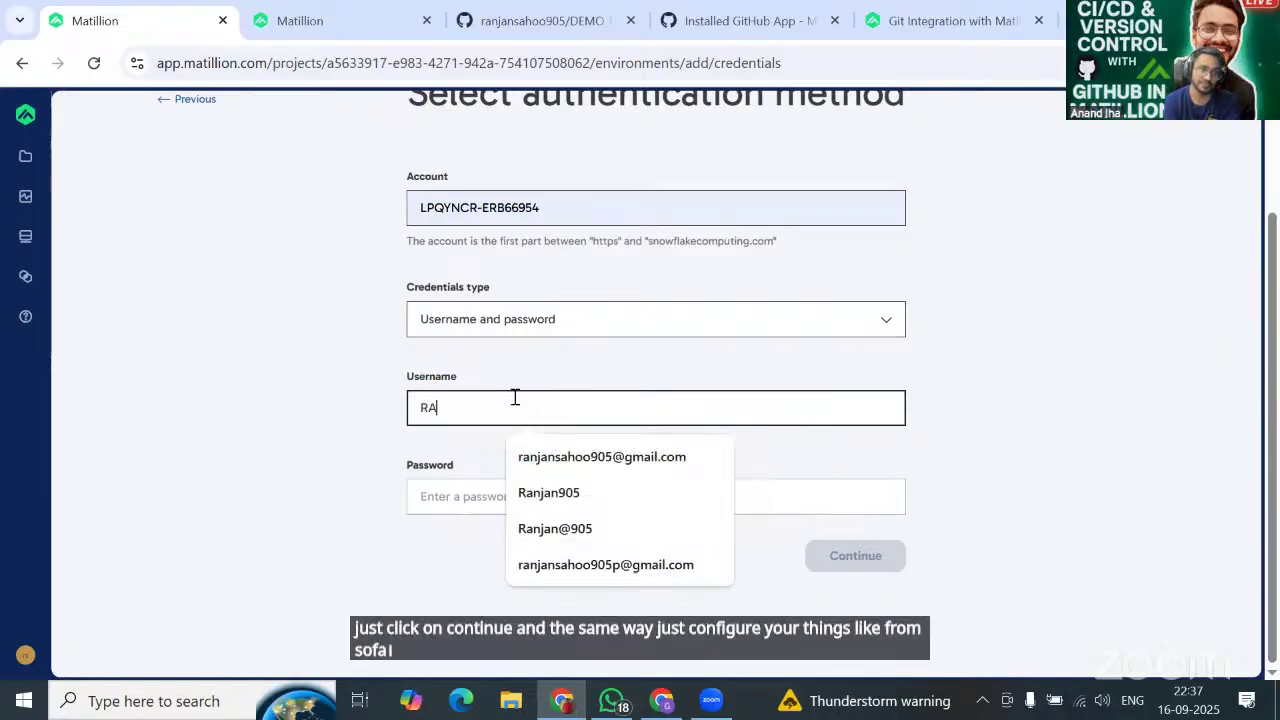
text(NJAN)
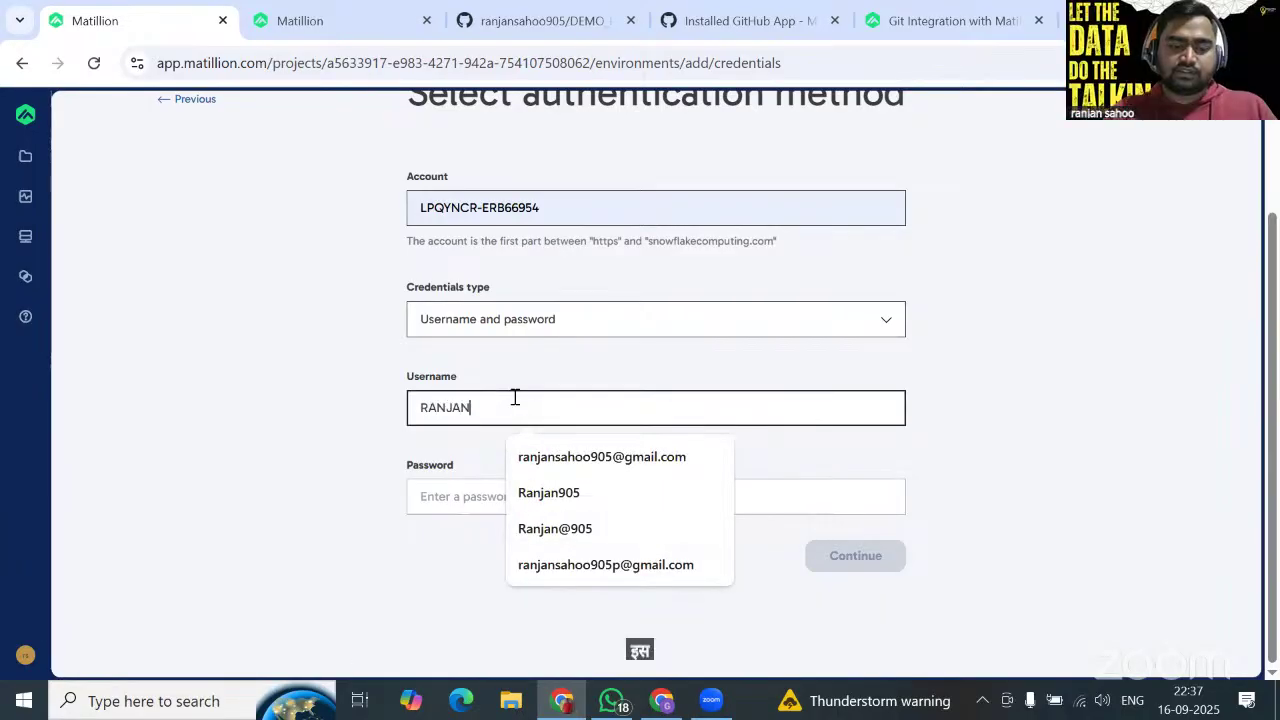
key(alt+Tab)
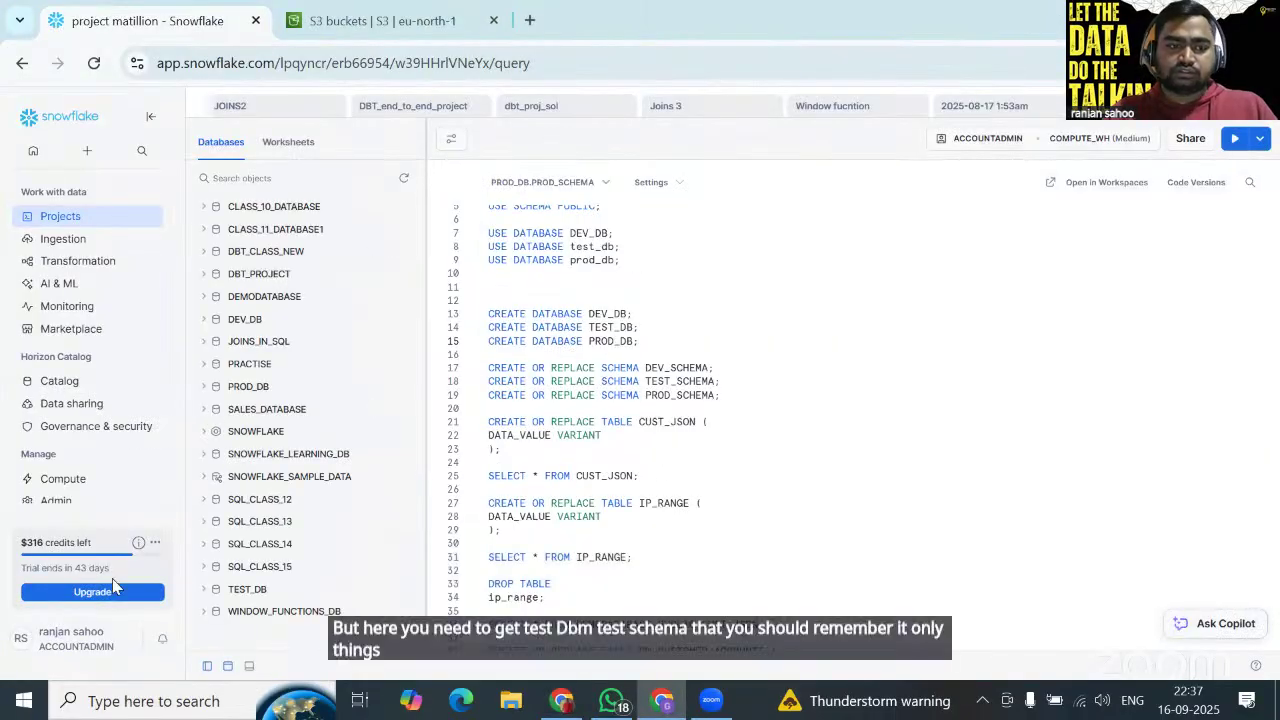
Copy the user name from Snowflake's Account Details and select Matillion's partial username to replace.
click(97, 638)
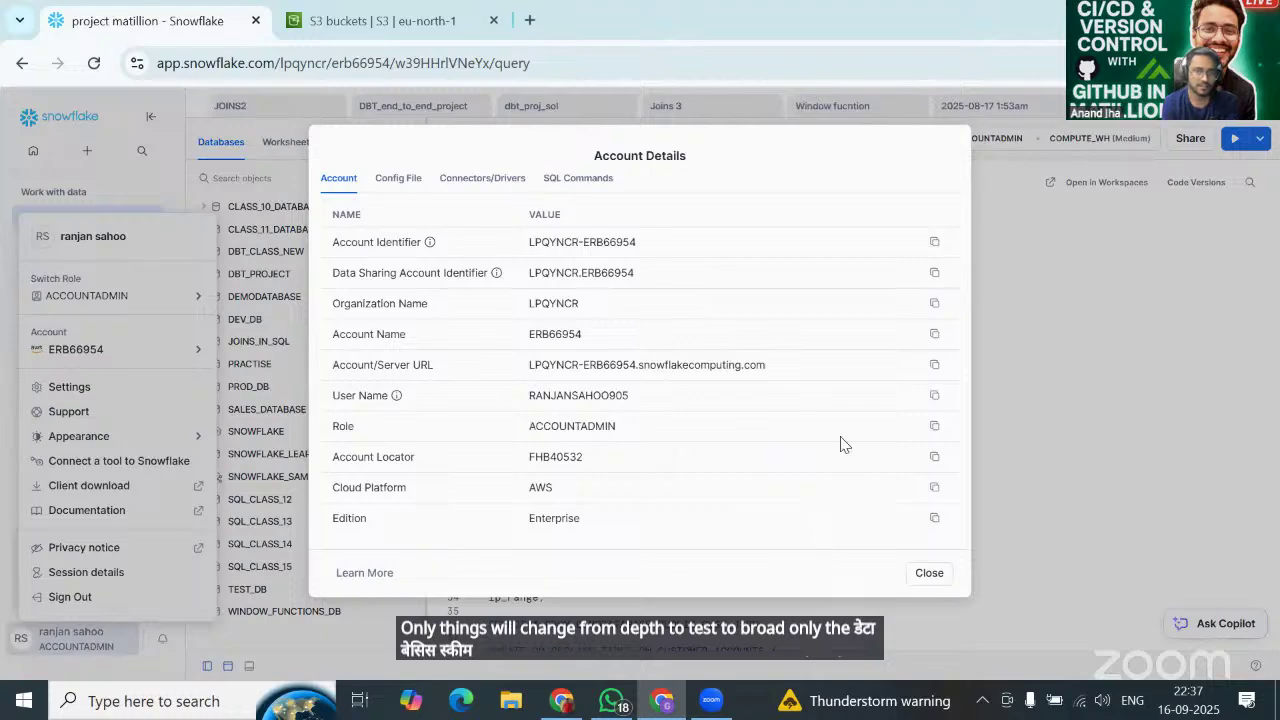
click(935, 400)
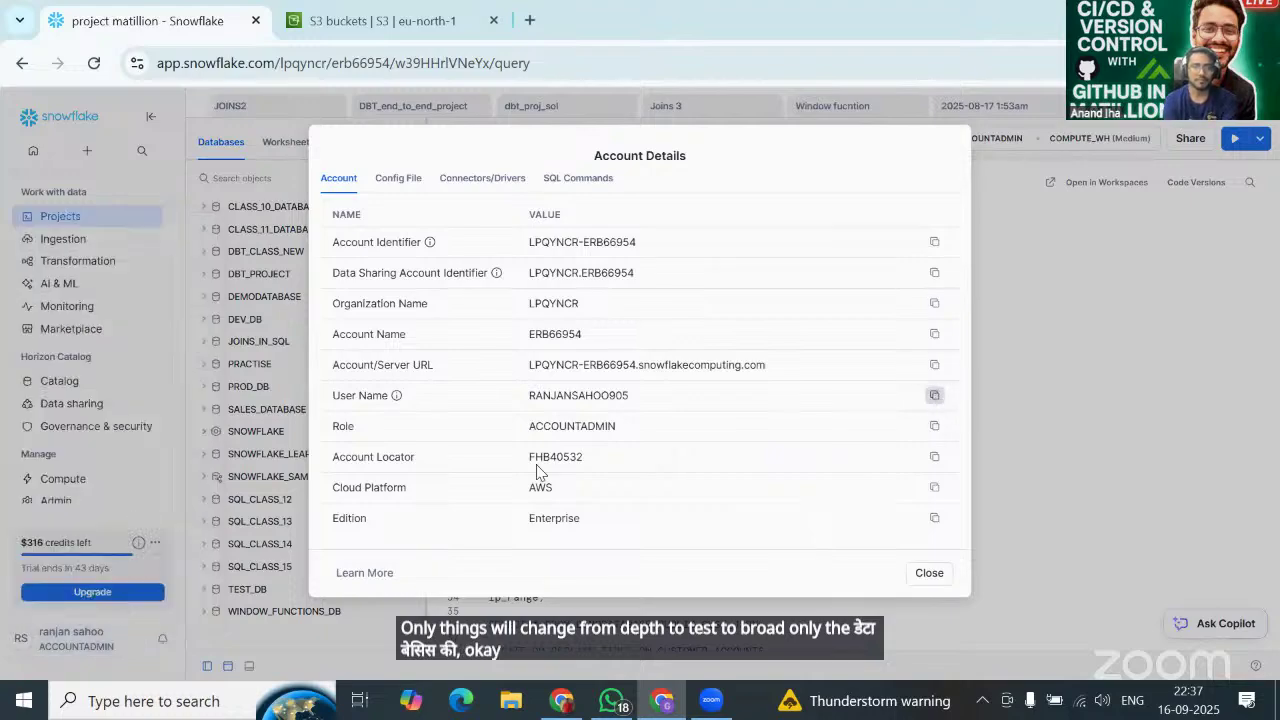
key(alt+Tab)
double_click(477, 417)
Paste the copied Snowflake user name, enter the password and submit the login.
key(BackSpace)
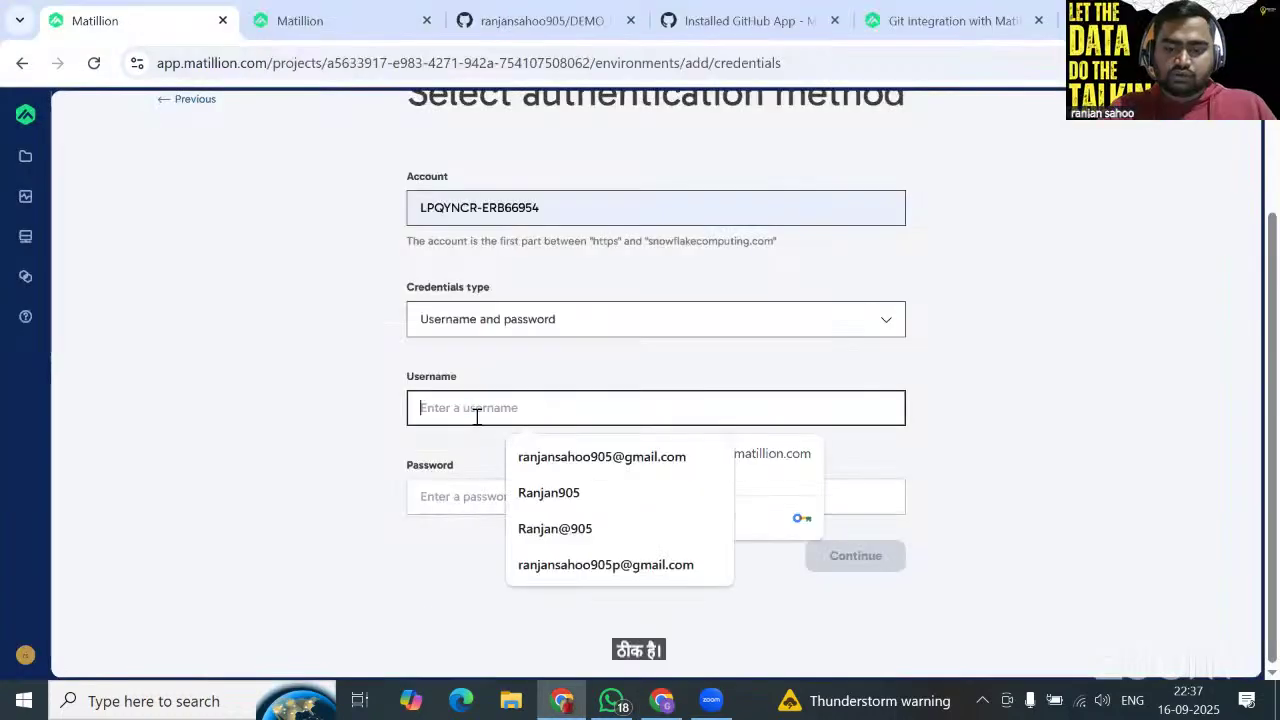
key(ctrl+v)
click(476, 498)
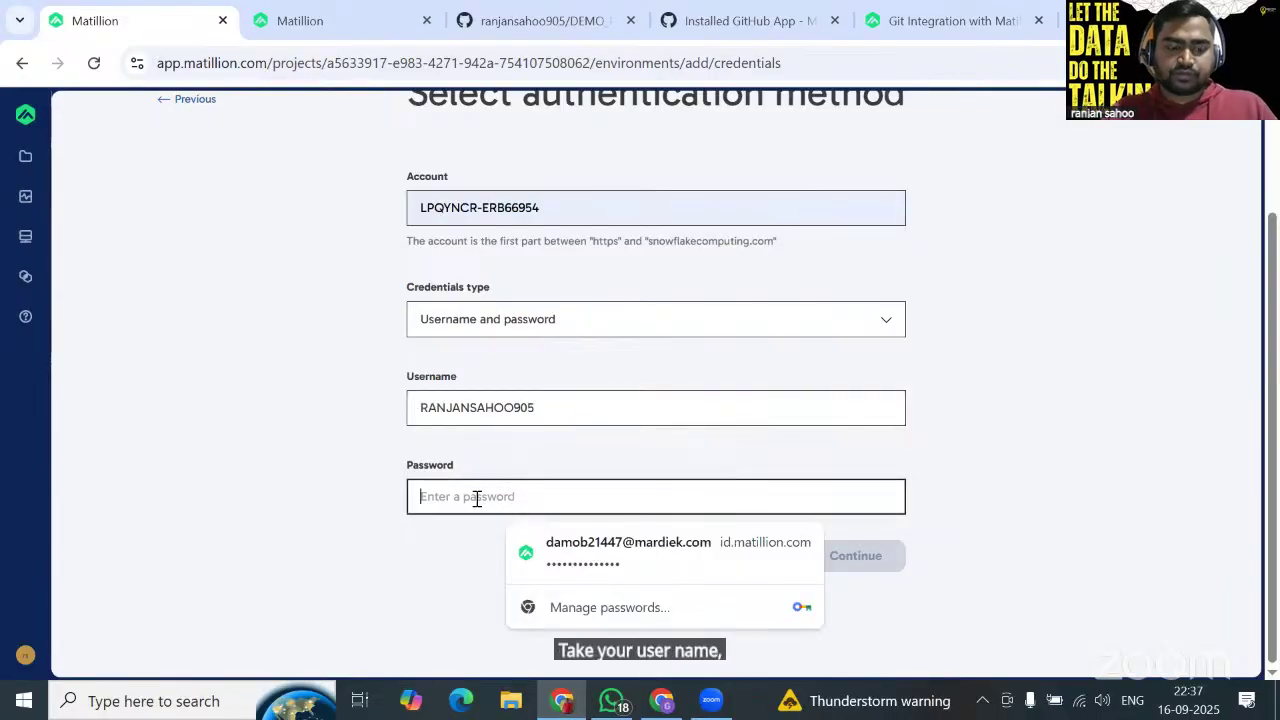
text(••)
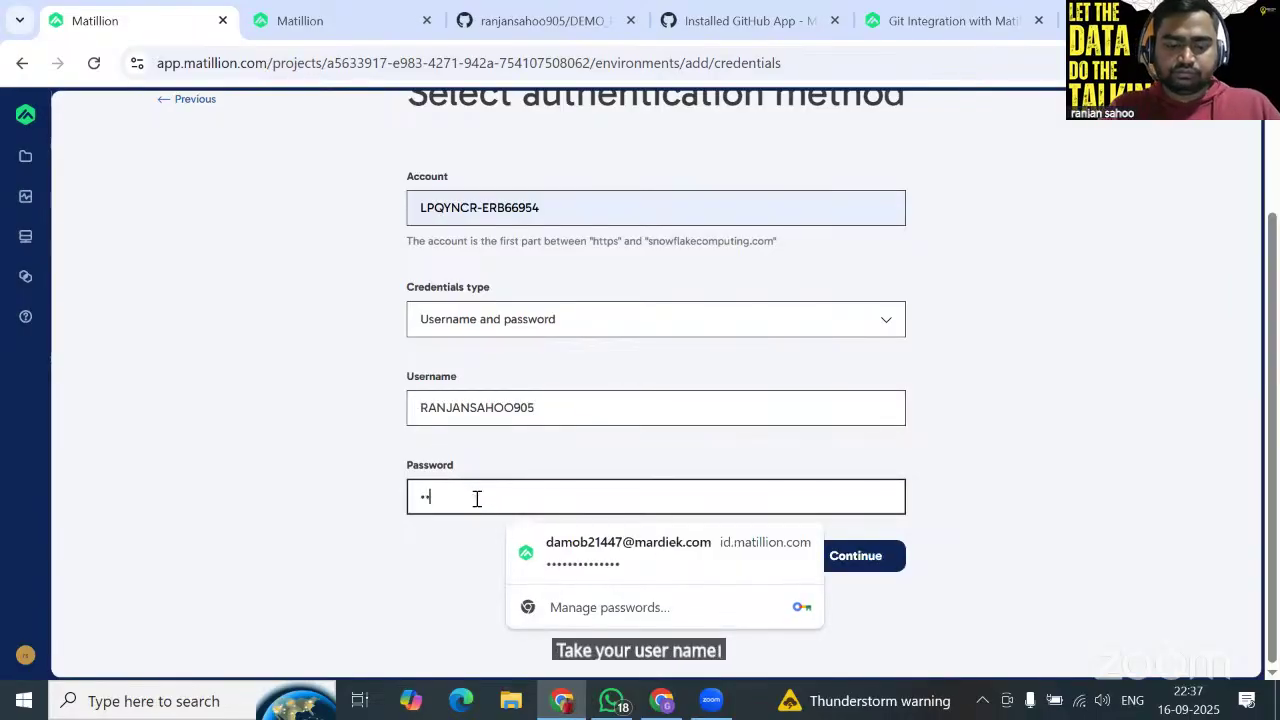
text(•••••••••••)
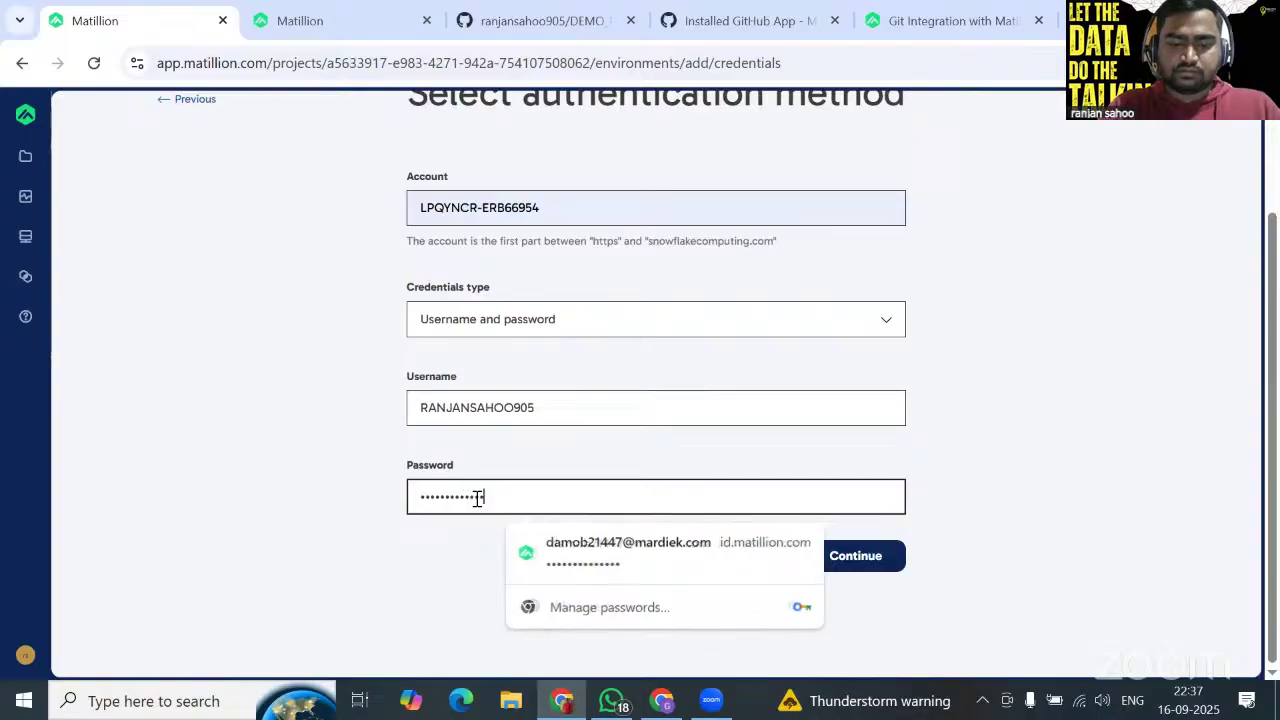
click(870, 568)
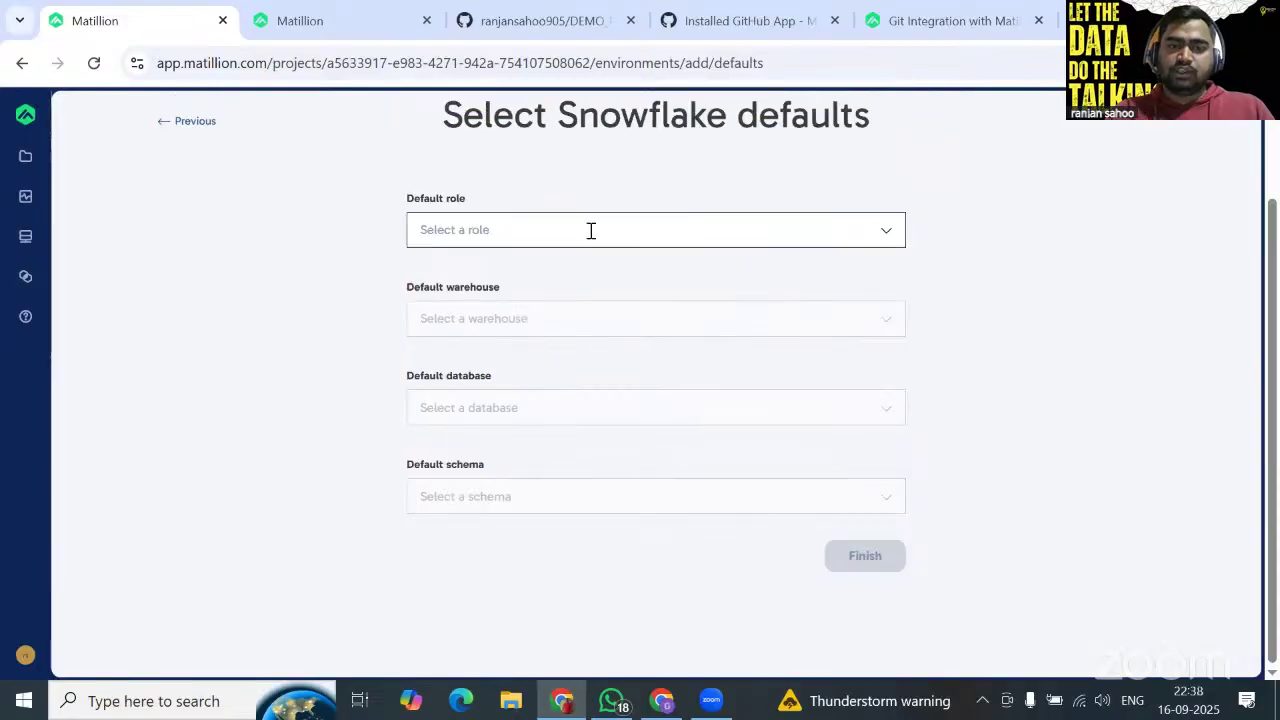
Set TEST_ENV defaults to ACCOUNTADMIN, COMPUTE_WH, TEST_DB and TEST_SCHEMA, and finish the environment.
click(591, 230)
click(540, 266)
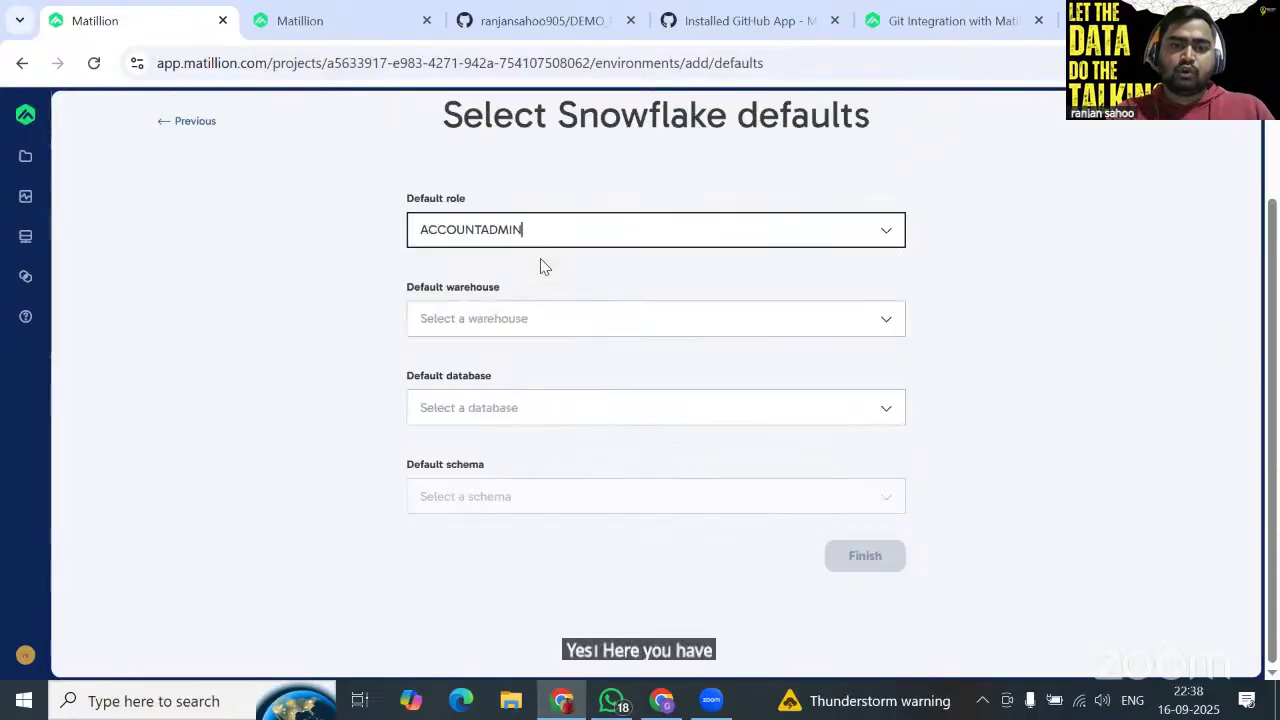
click(551, 318)
click(490, 357)
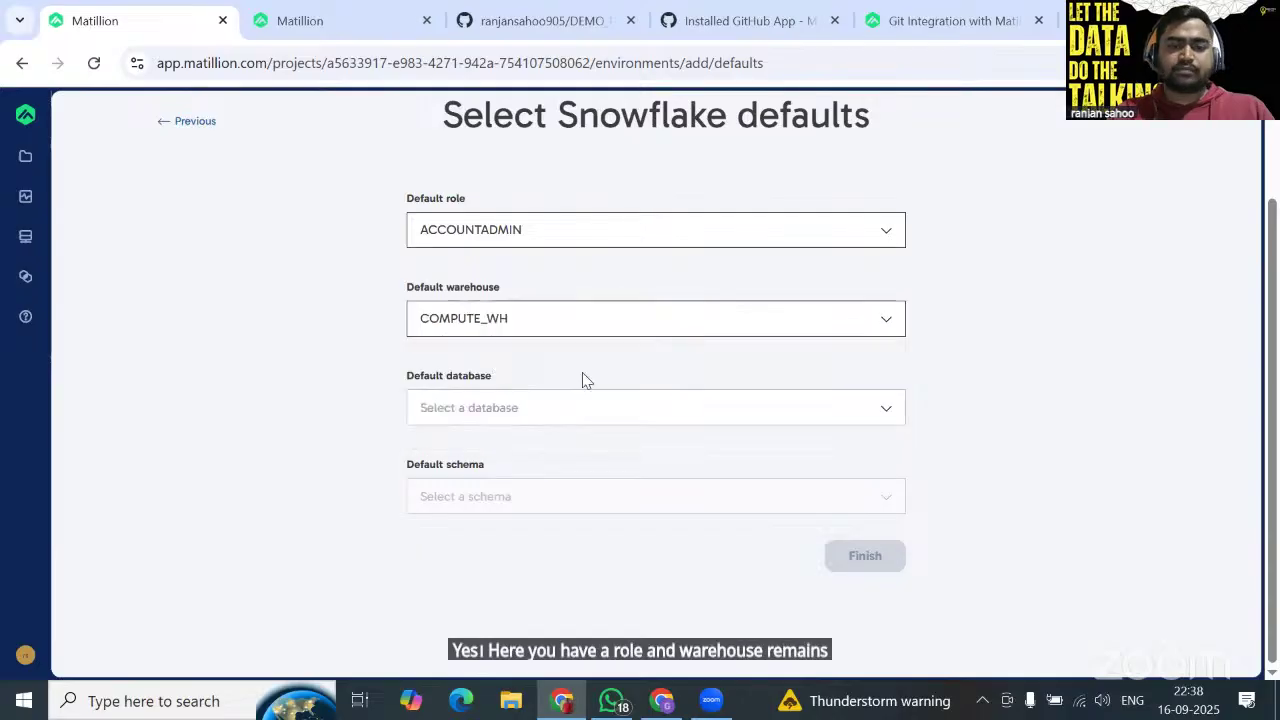
click(629, 405)
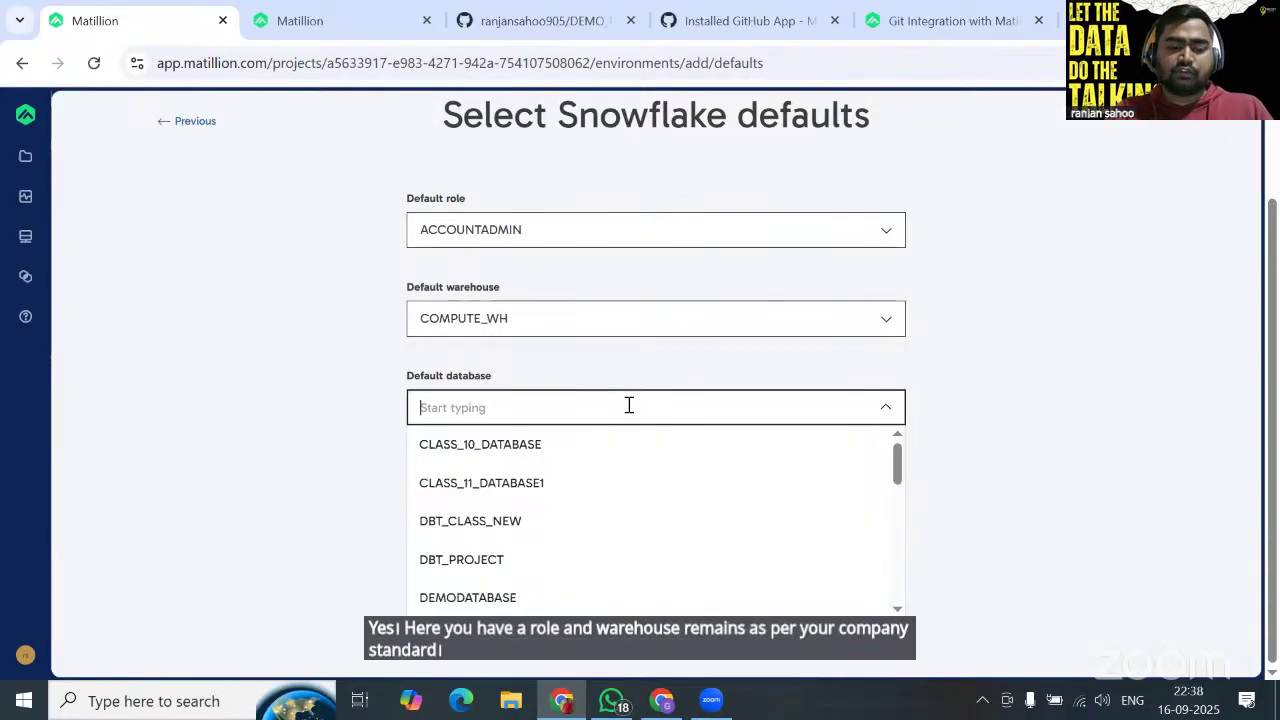
text(tes)
click(574, 445)
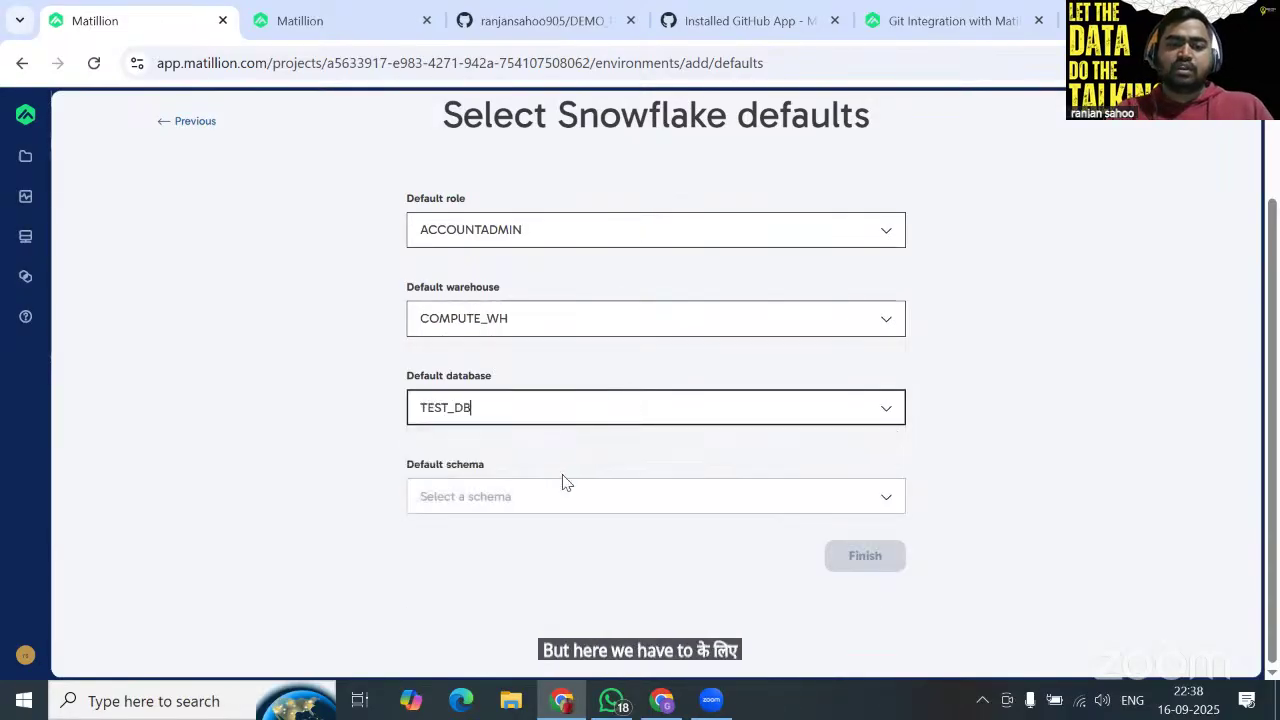
click(563, 487)
text(te)
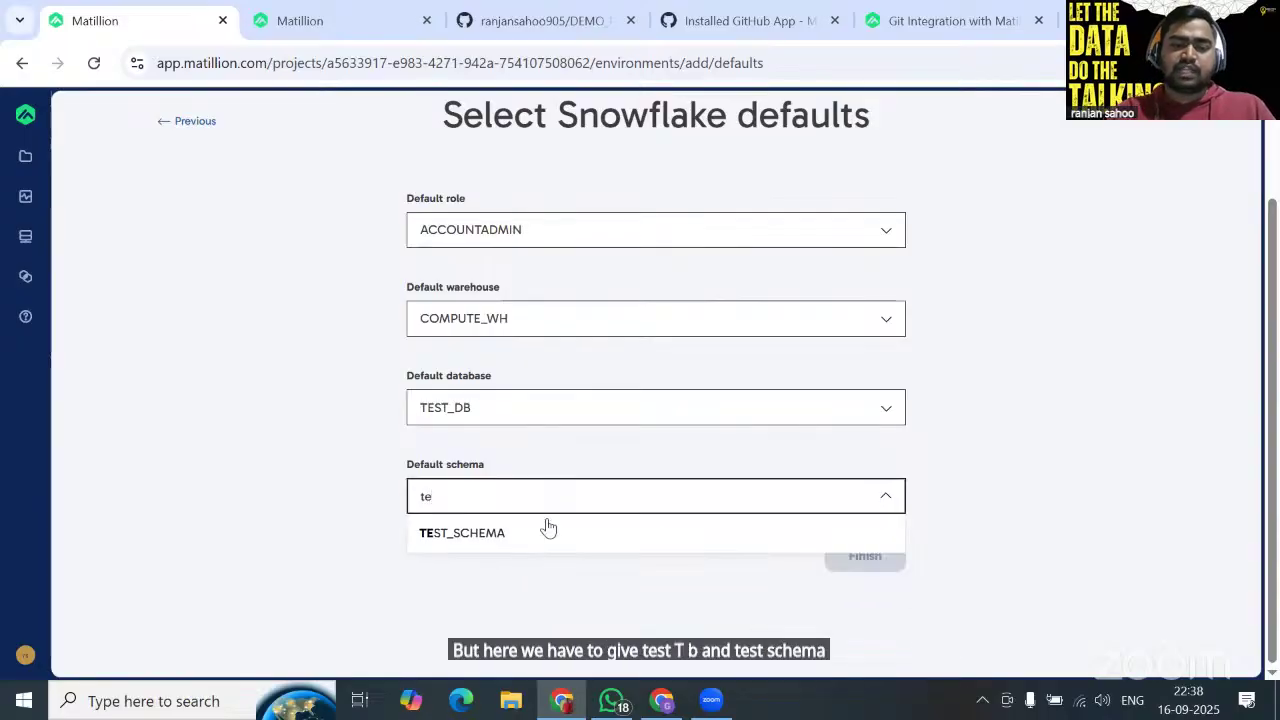
click(548, 538)
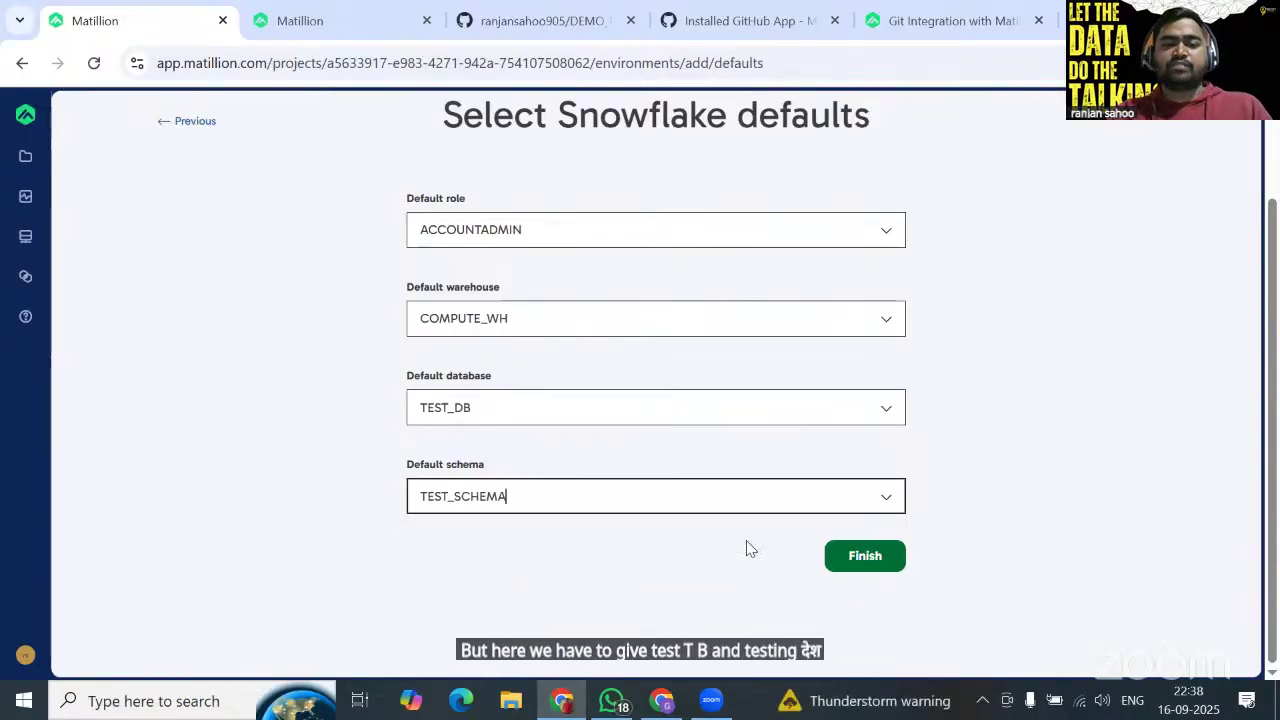
click(866, 558)
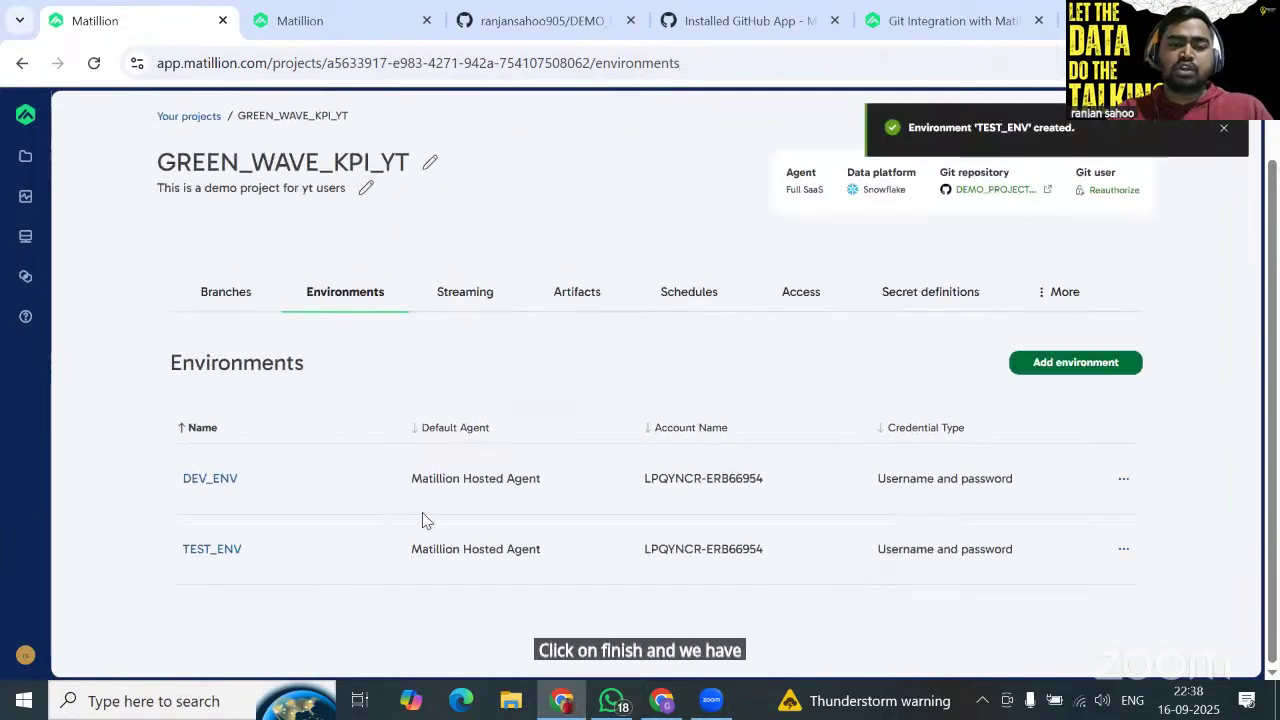
Add another environment named PROD_ENV with Owner default access.
click(1054, 370)
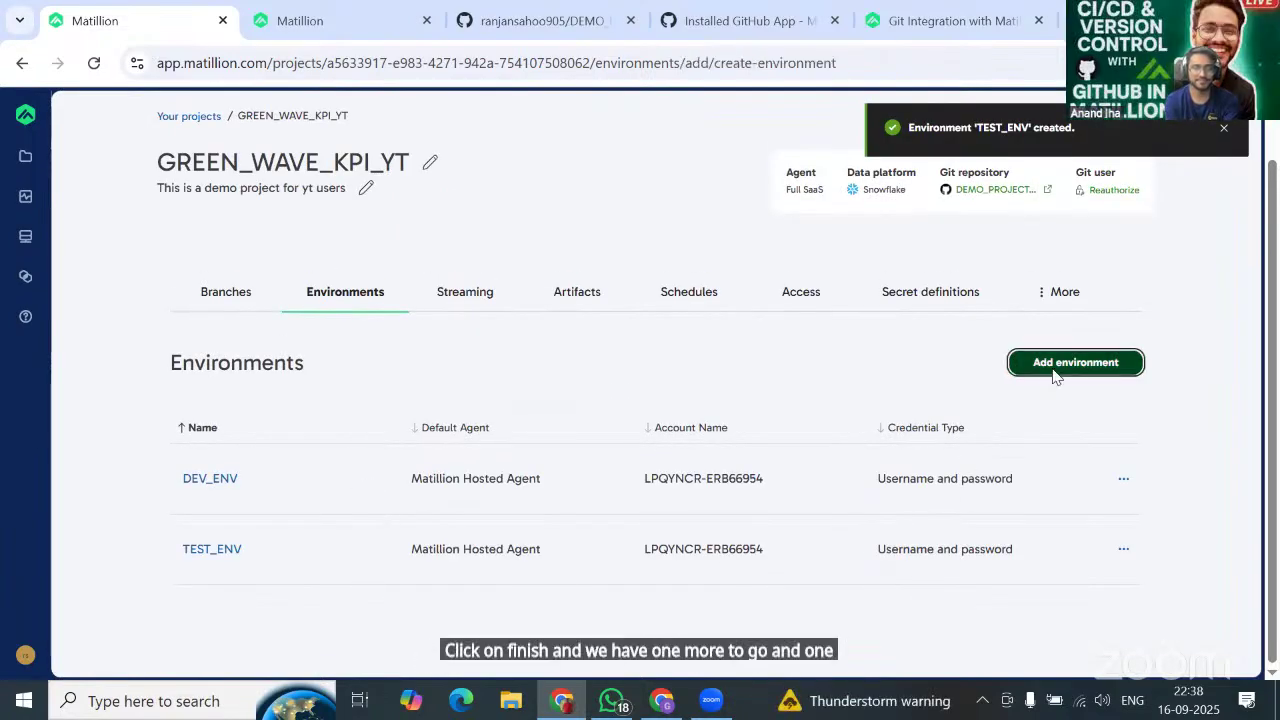
click(563, 345)
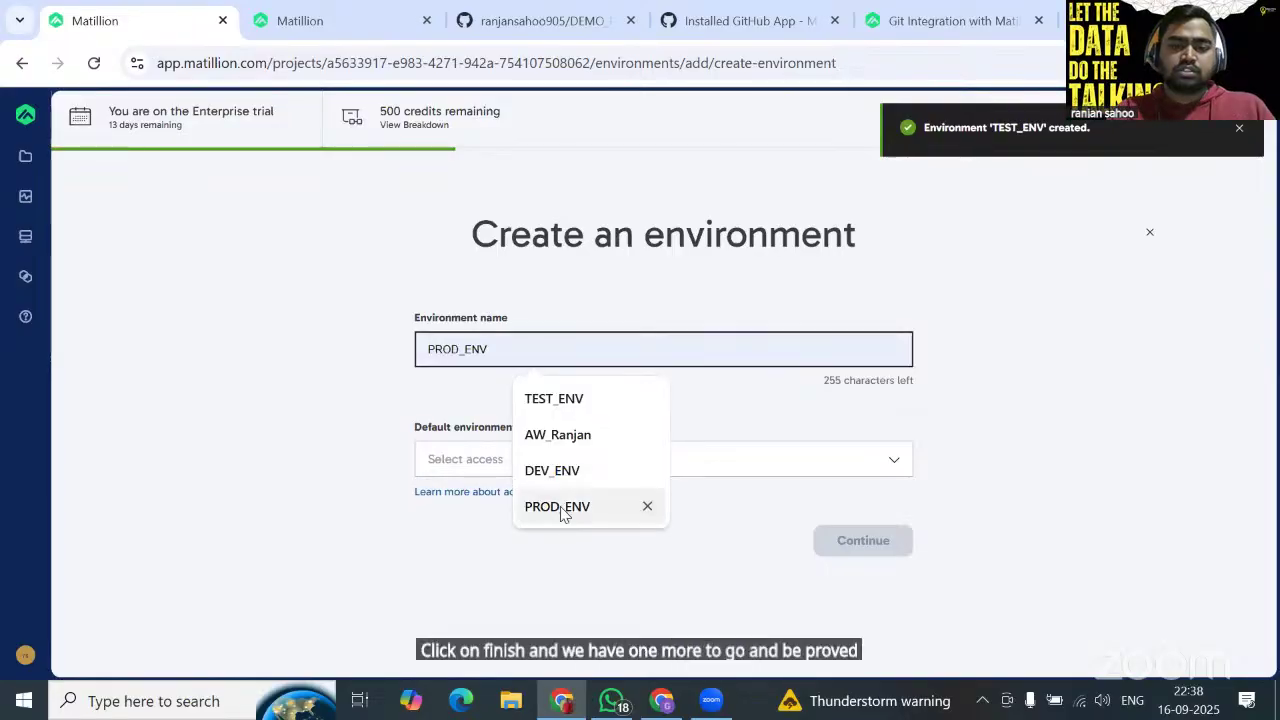
click(560, 505)
click(485, 468)
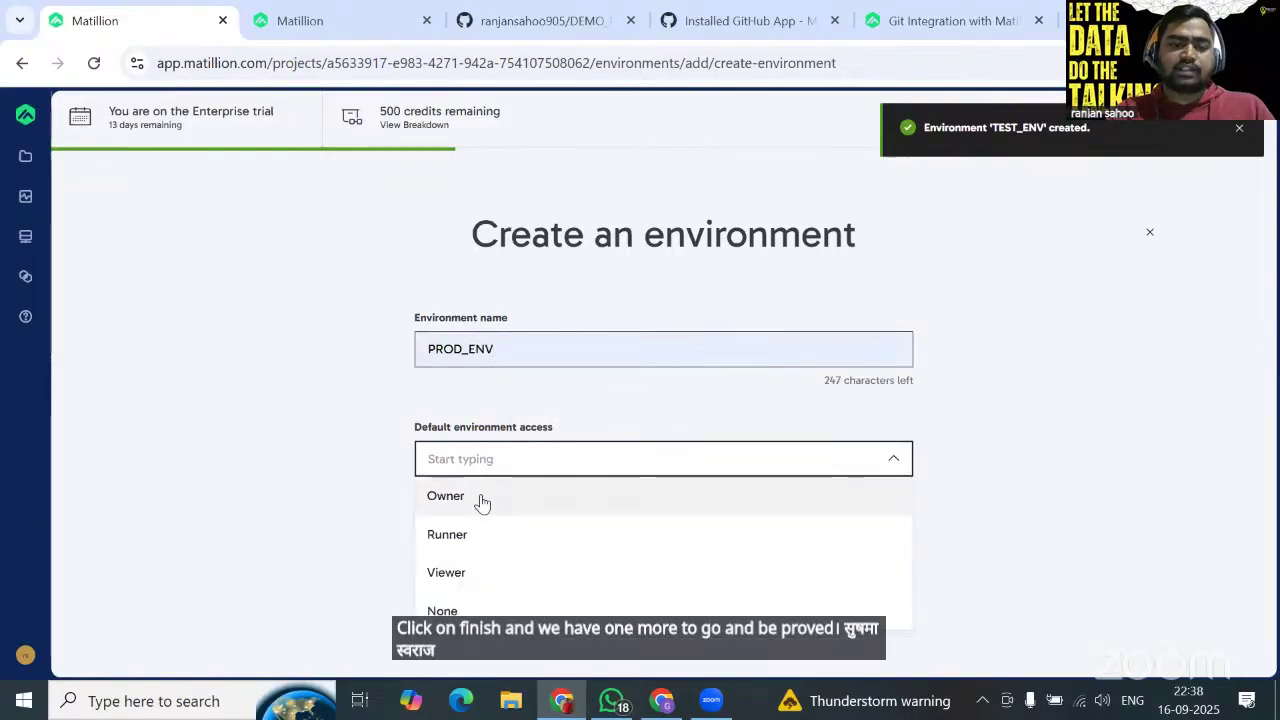
click(480, 500)
click(886, 541)
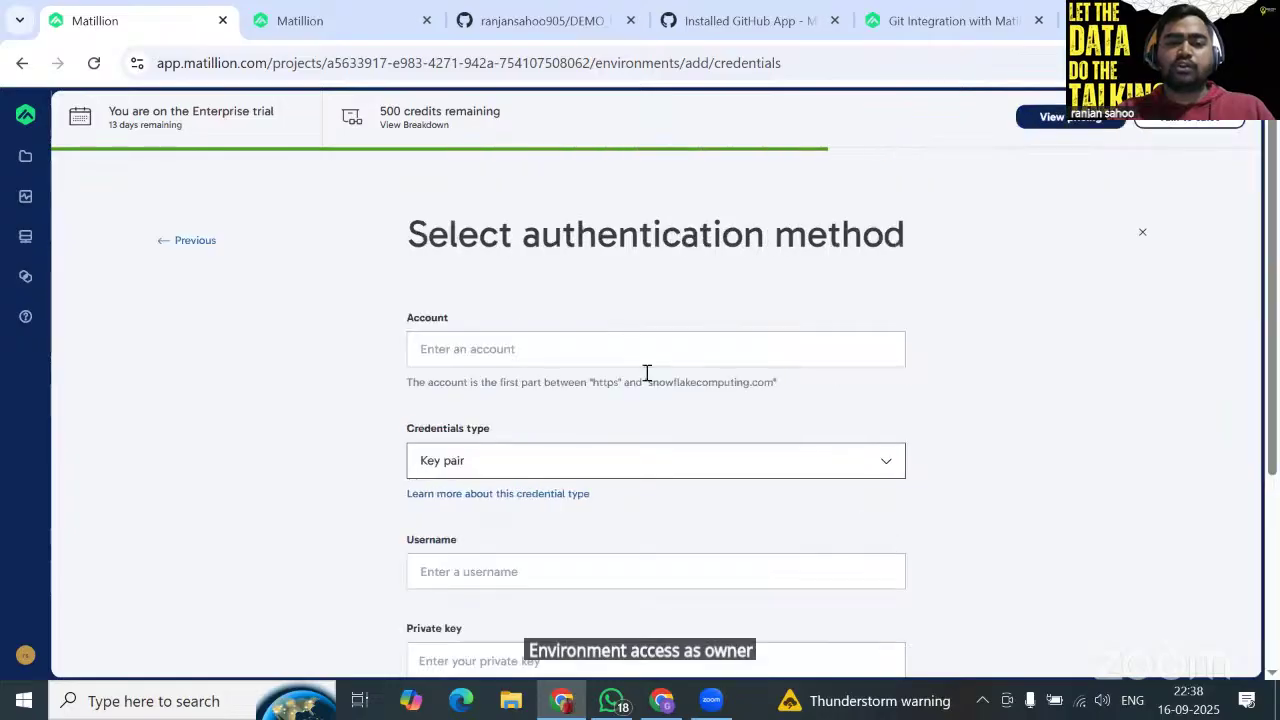
Fill in the saved Snowflake account and choose username-and-password credentials.
click(554, 346)
click(575, 438)
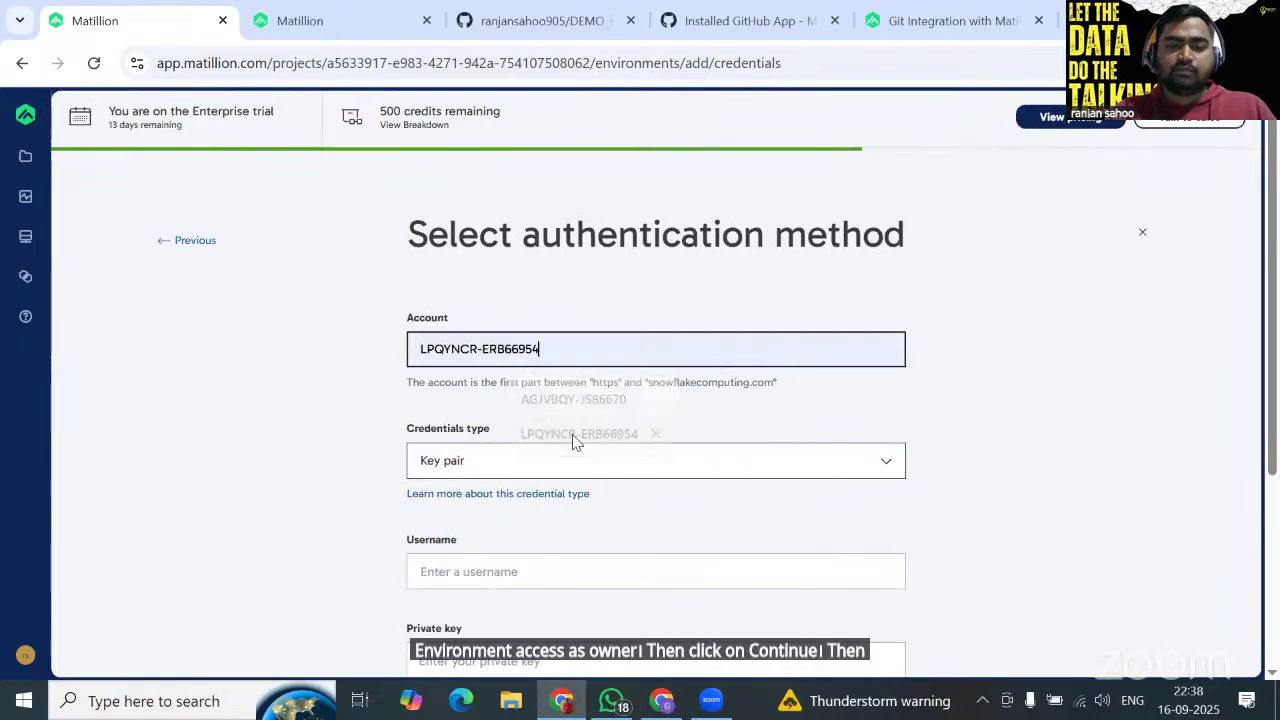
scroll(567, 420, down, 2)
click(517, 300)
click(492, 390)
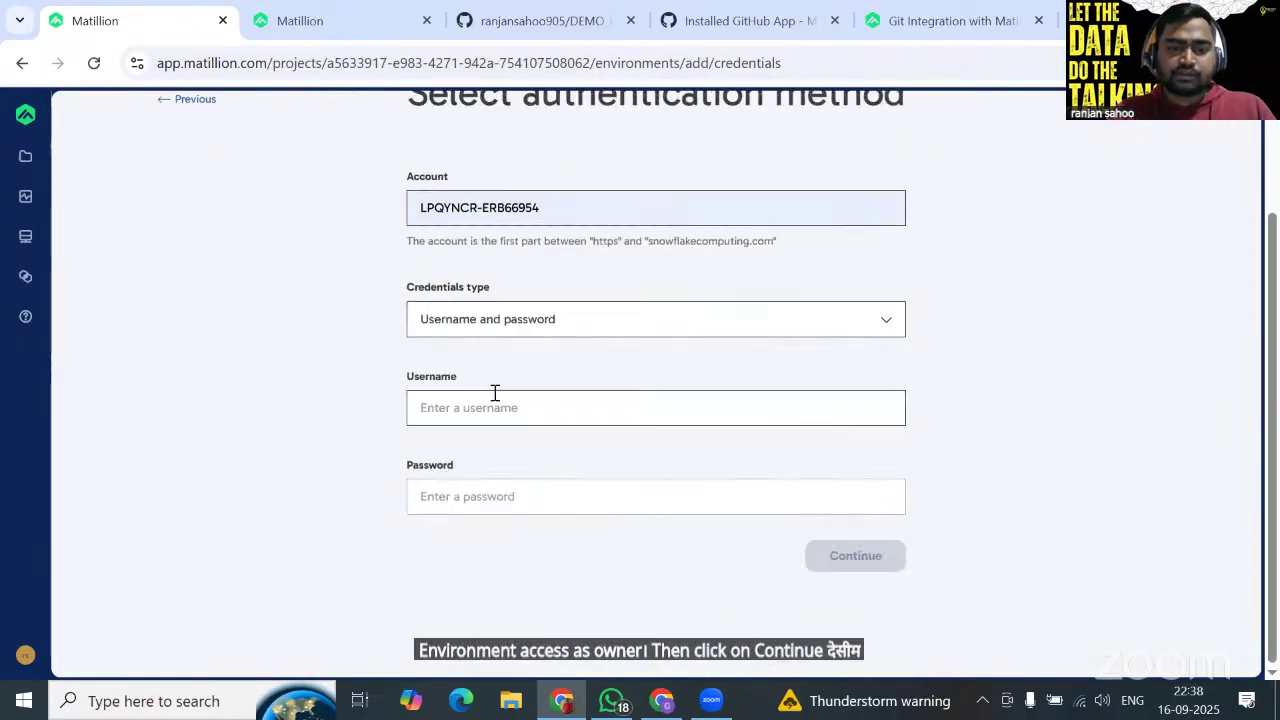
click(545, 407)
Copy the user name from Snowflake, paste it, enter the password and submit.
key(alt+Tab)
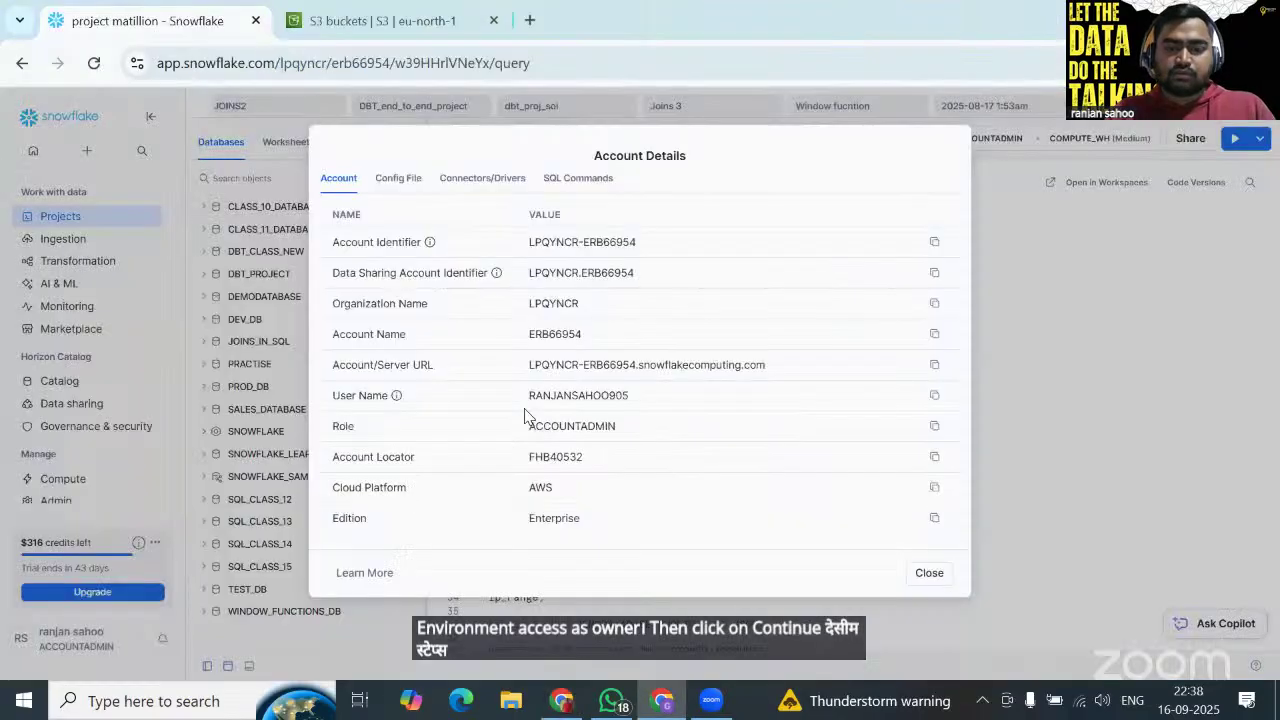
click(936, 397)
key(alt+Tab)
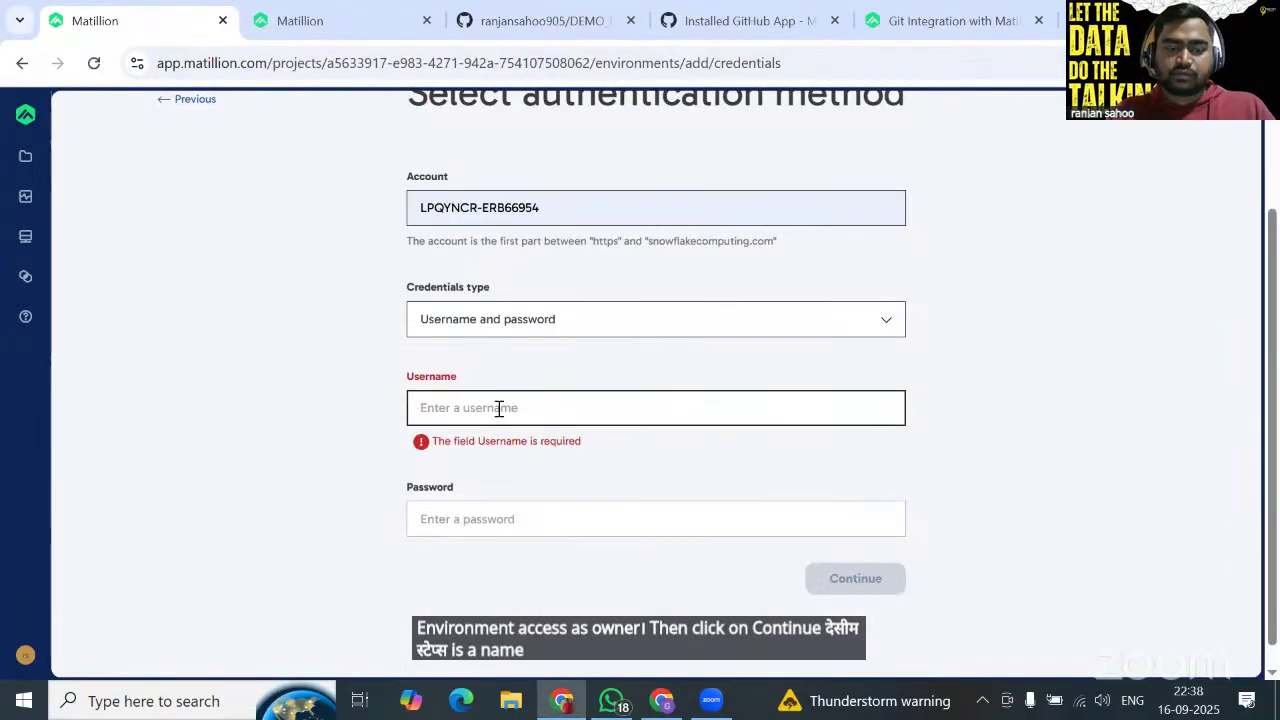
click(499, 408)
key(ctrl+v)
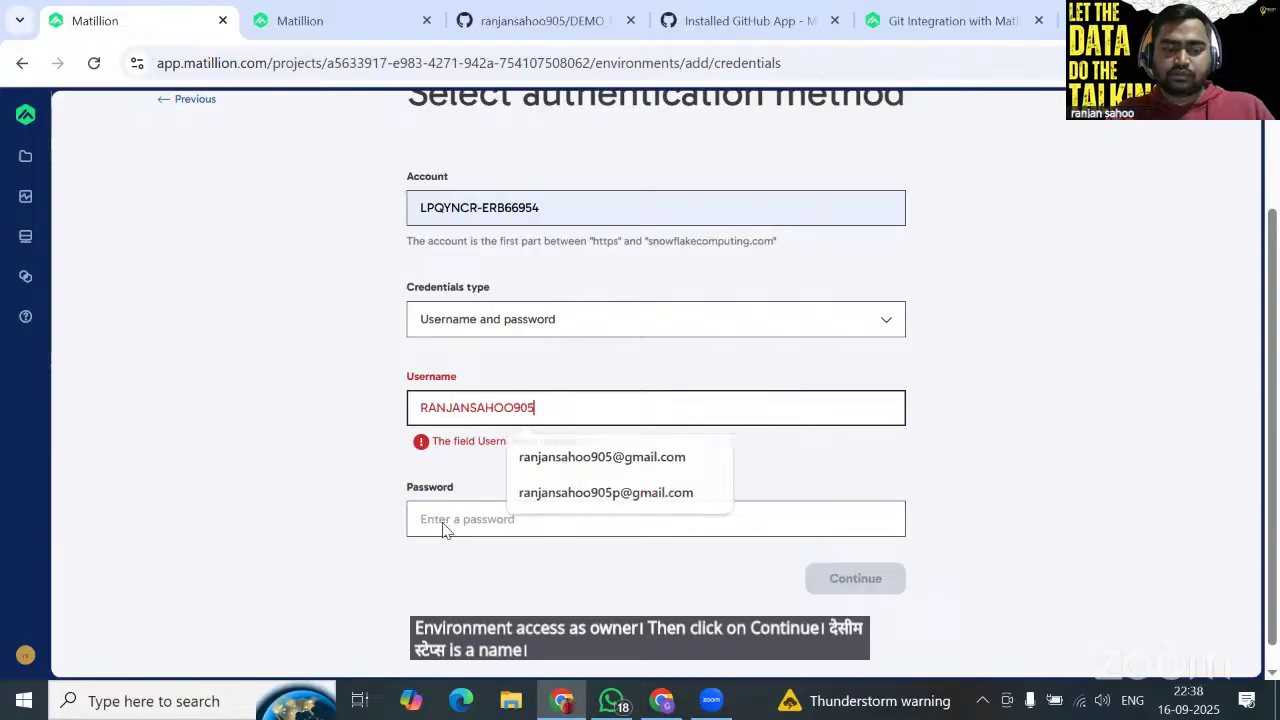
click(443, 519)
text(•••••••••••)
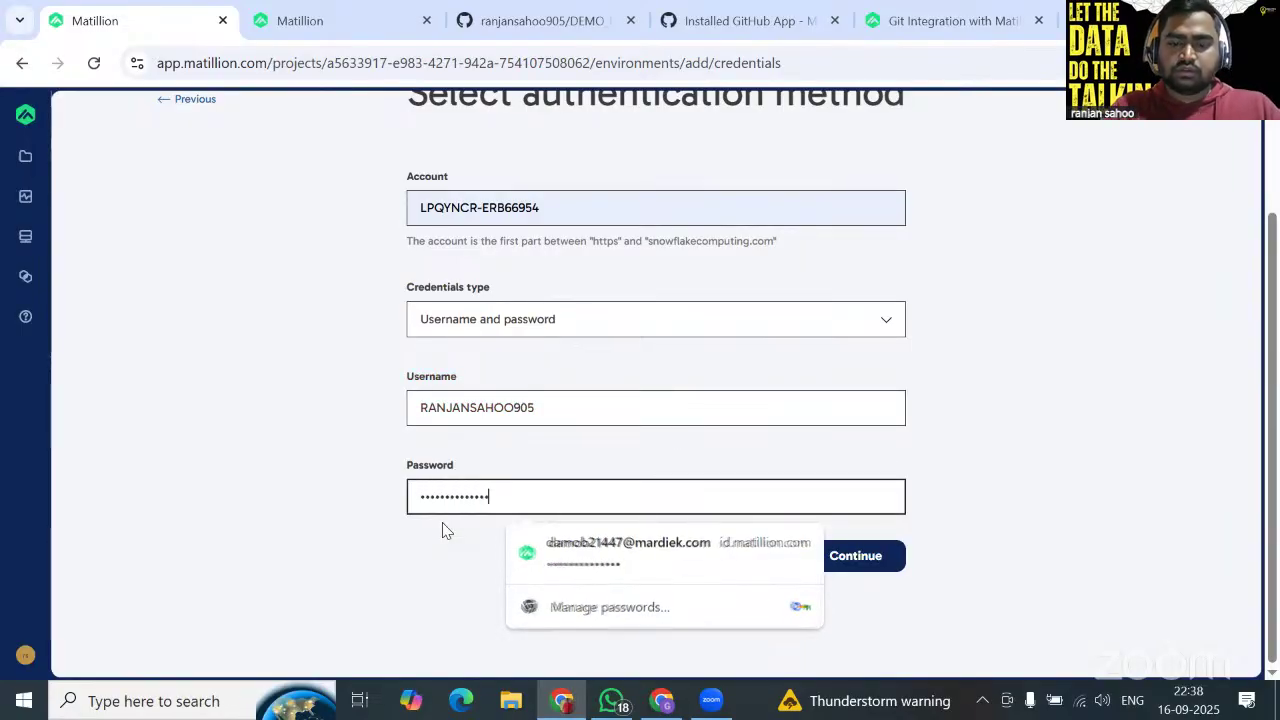
click(882, 560)
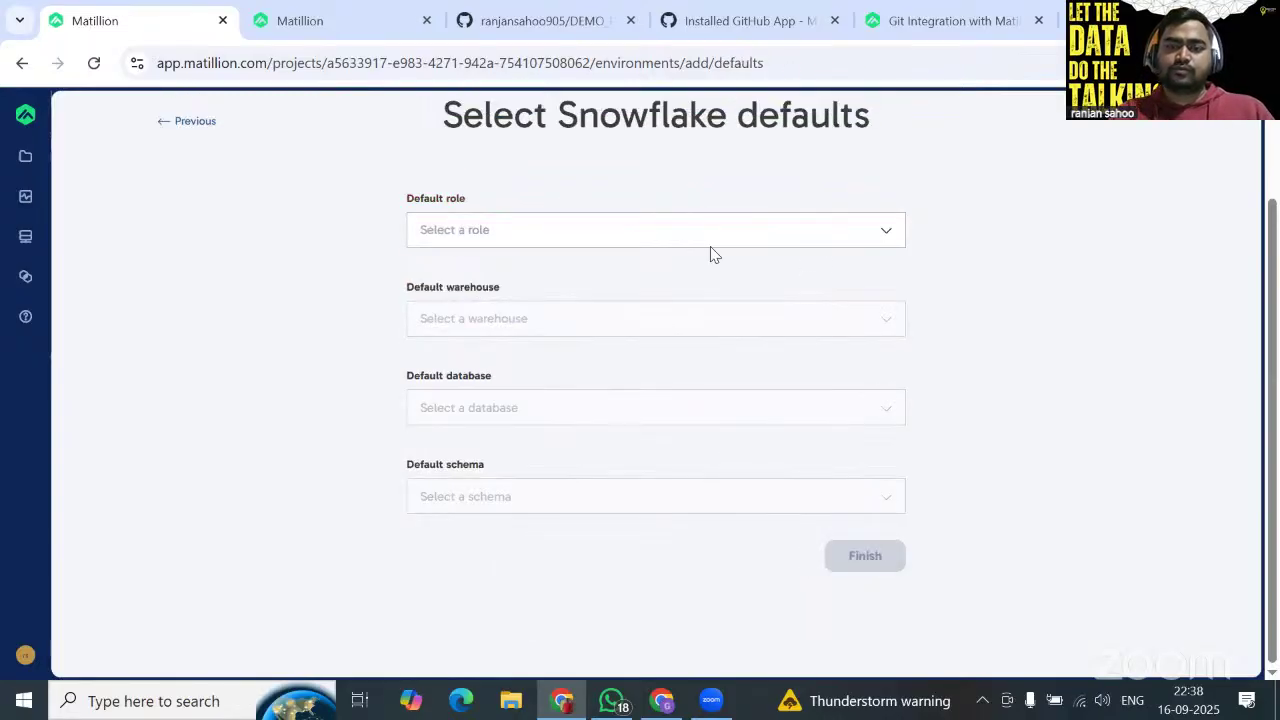
Pick ACCOUNTADMIN, COMPUTE_WH, PROD_DB and PROD_SCHEMA as PROD_ENV defaults, rechecking the database choice.
click(692, 236)
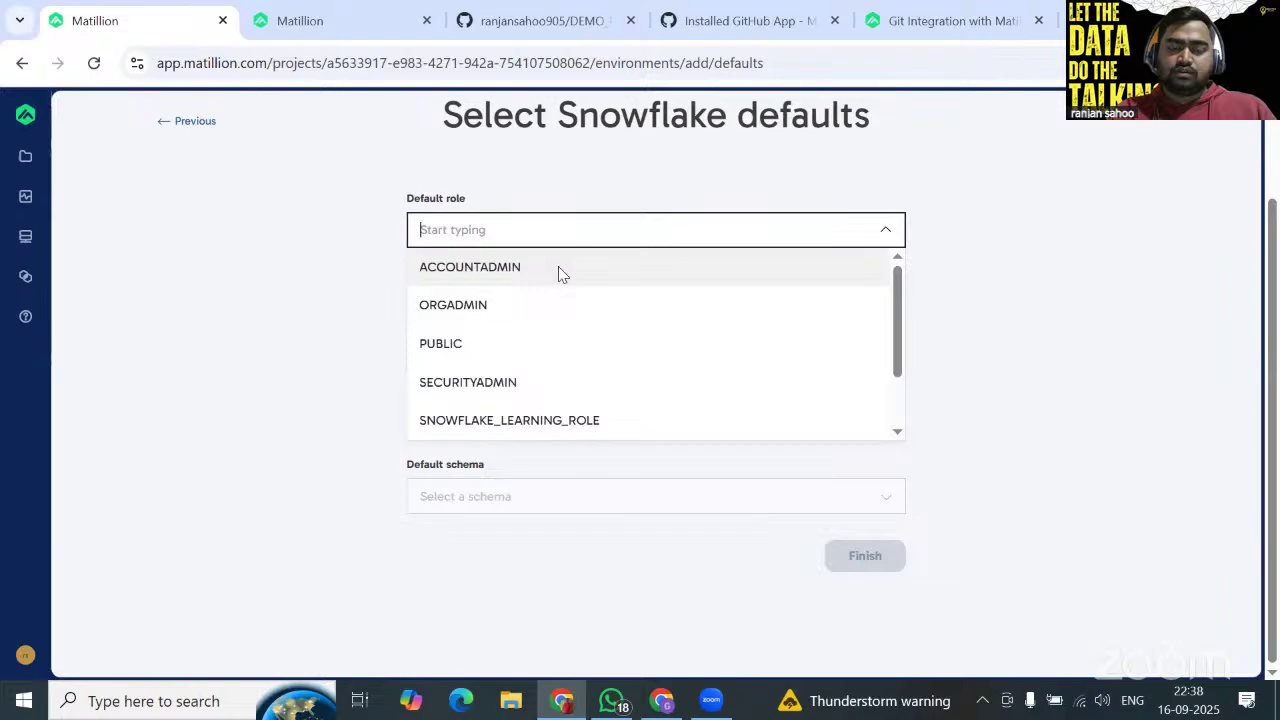
click(558, 266)
click(560, 322)
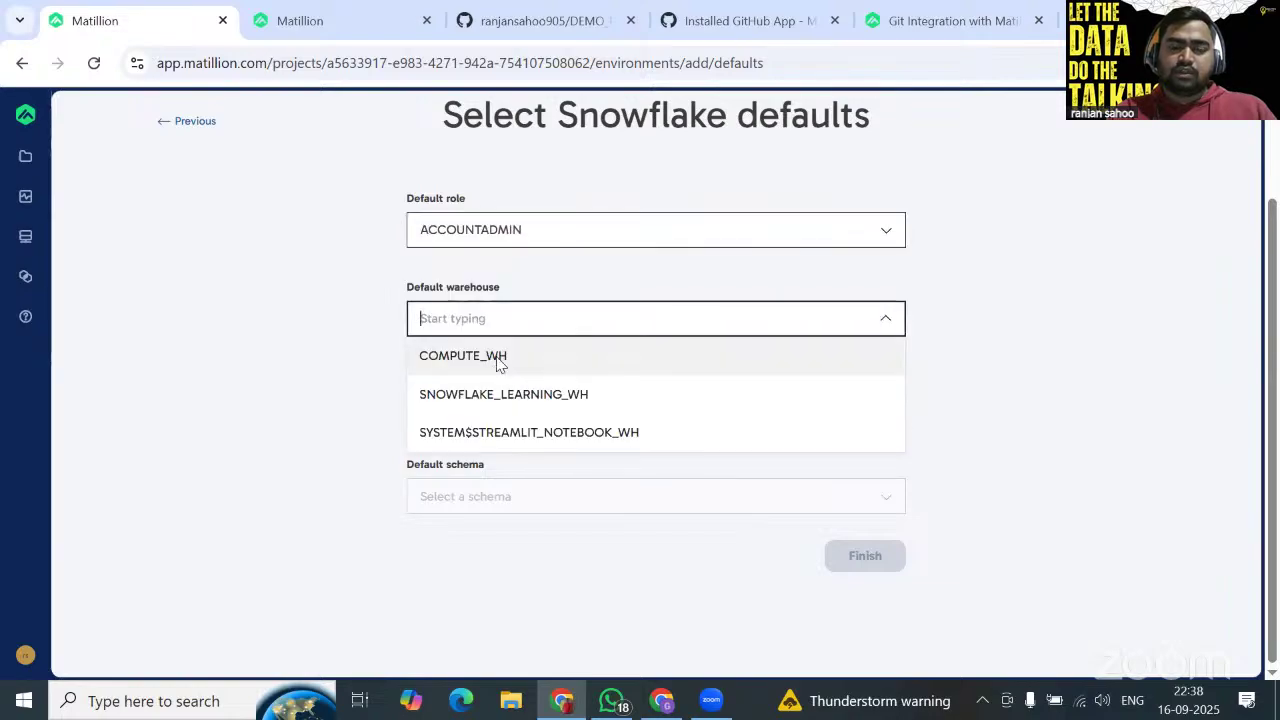
click(499, 364)
click(589, 408)
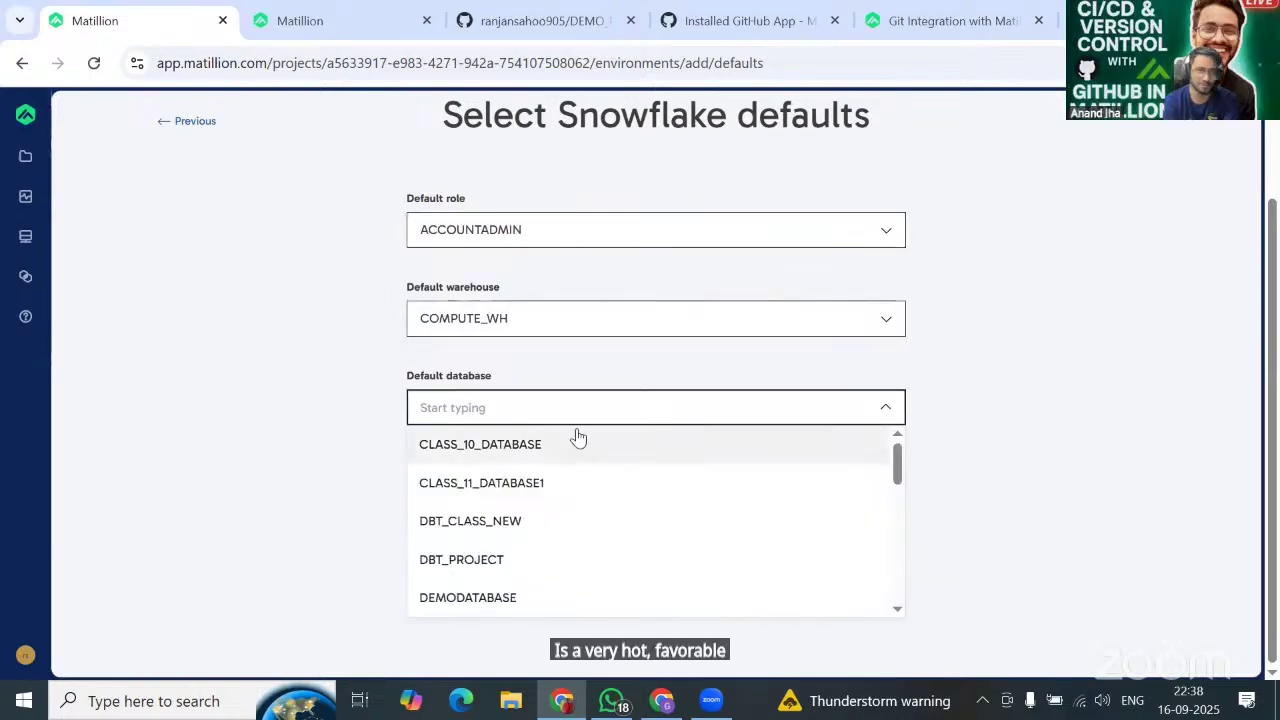
text(pr)
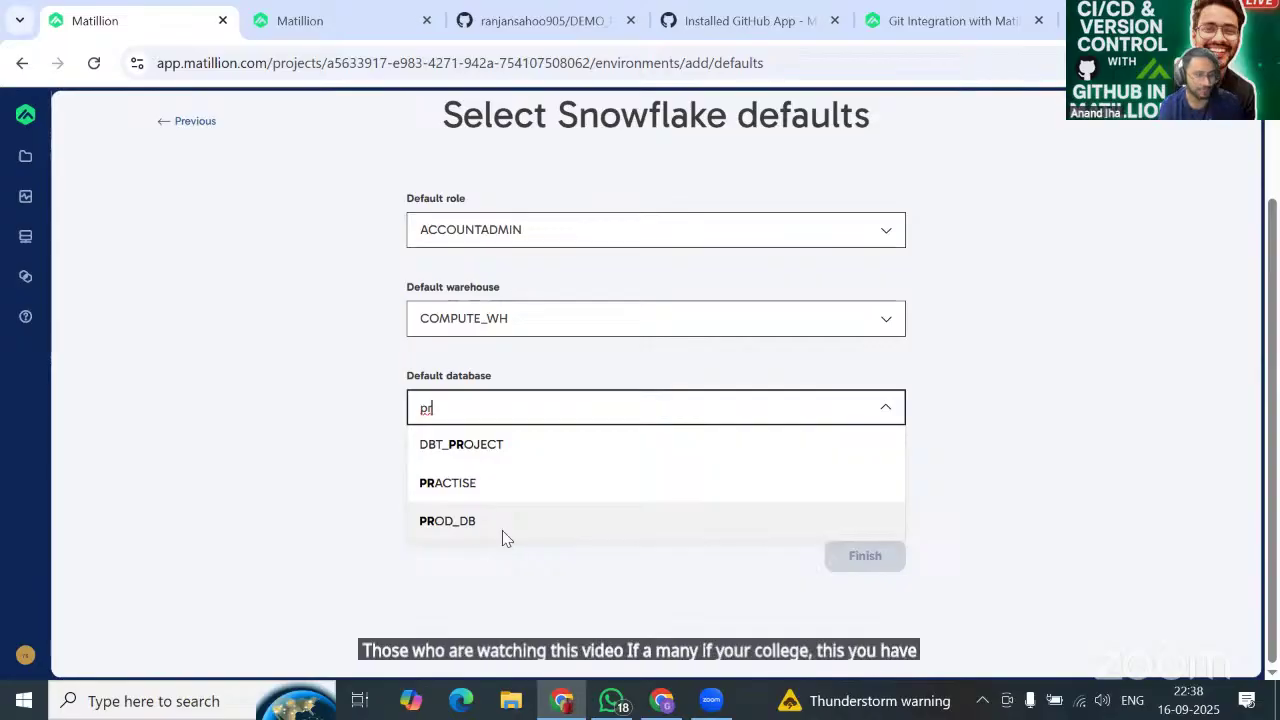
click(502, 532)
click(526, 506)
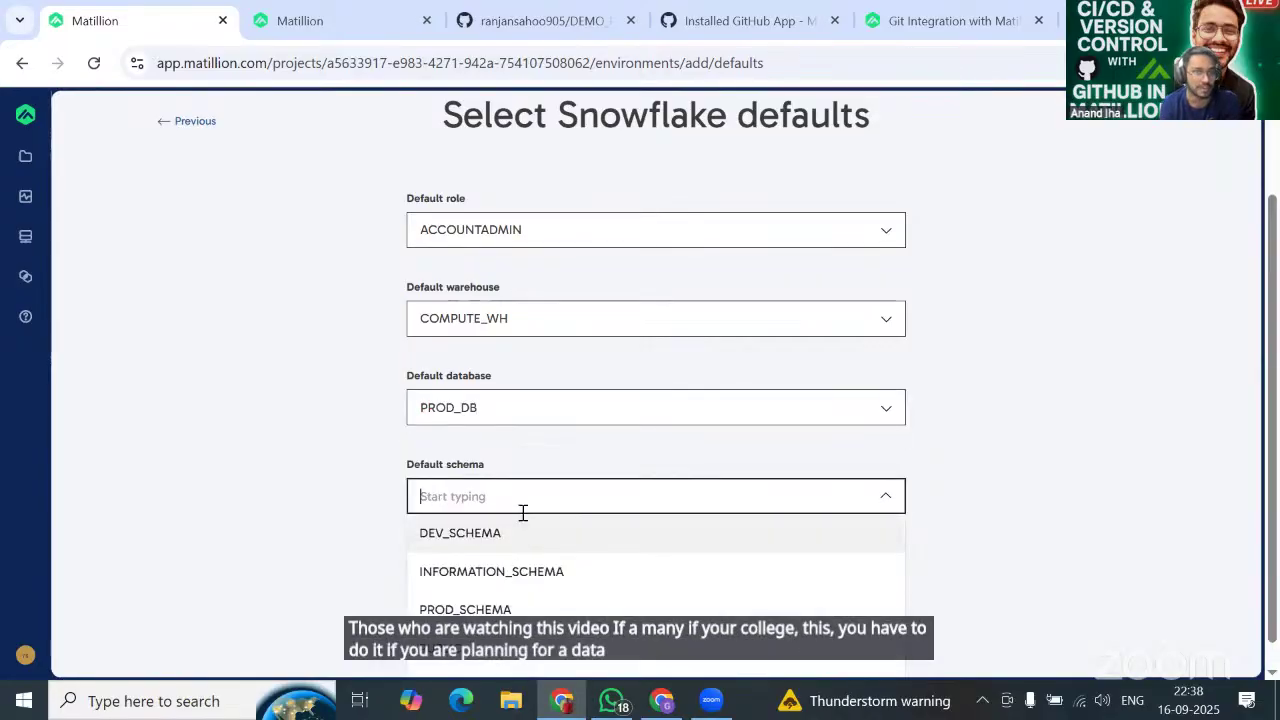
text(pr)
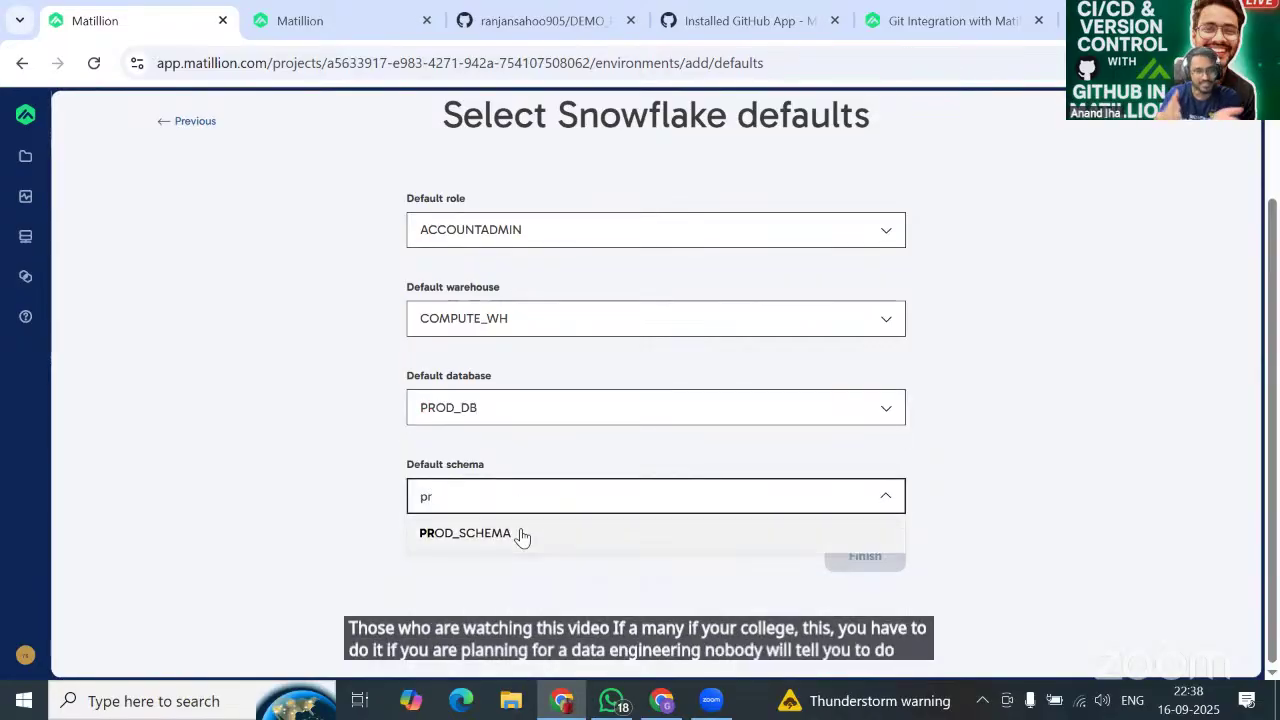
click(518, 532)
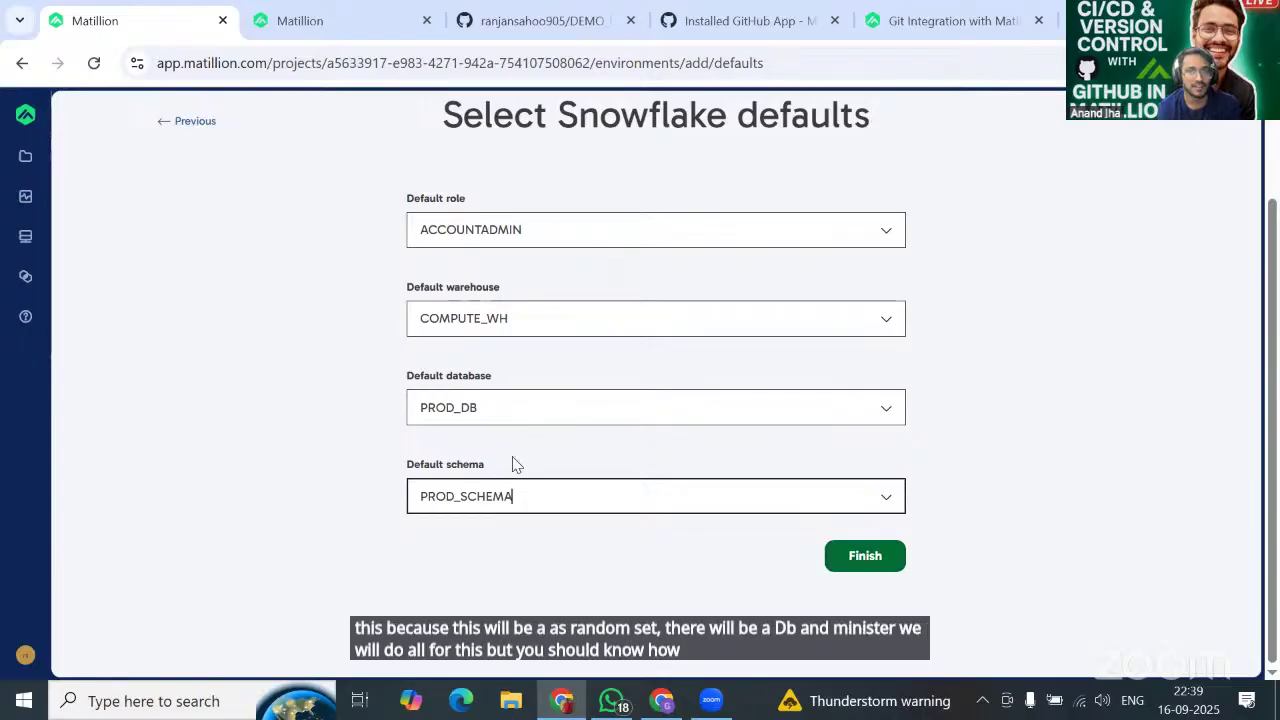
click(611, 403)
click(1010, 420)
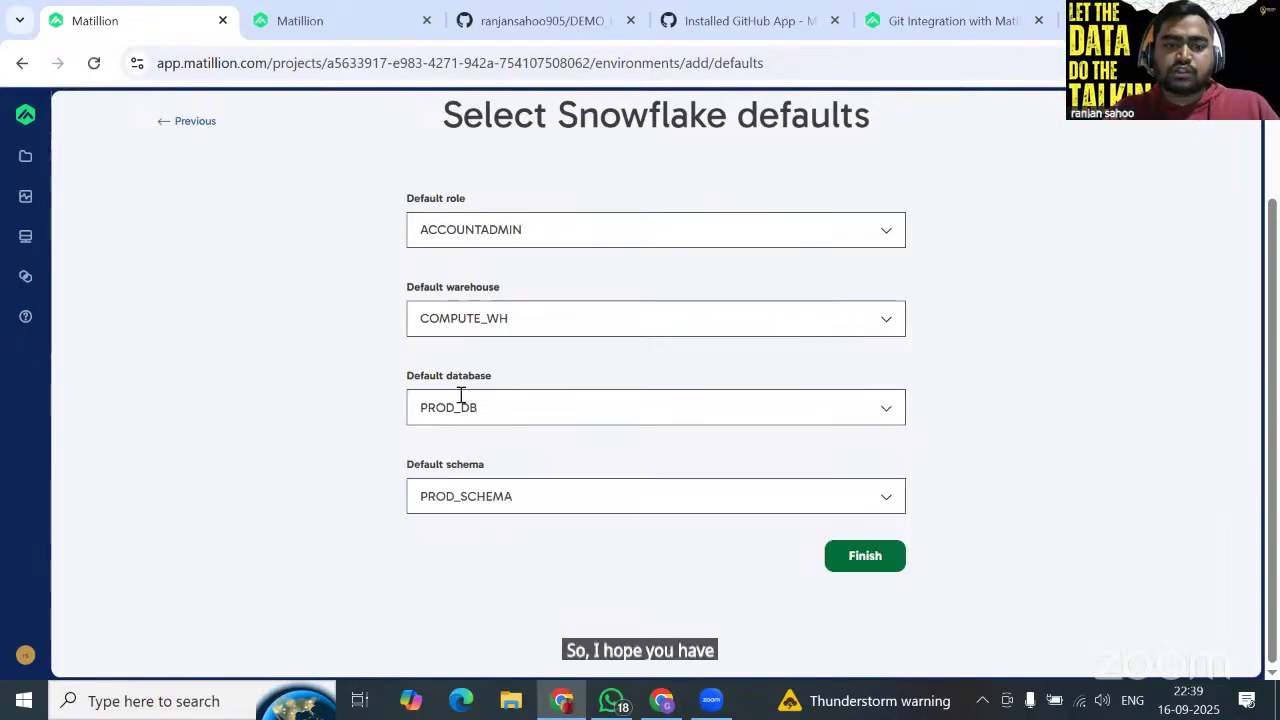
Finish PROD_ENV, then check main's options on the Branches tab and open Add branch.
click(867, 563)
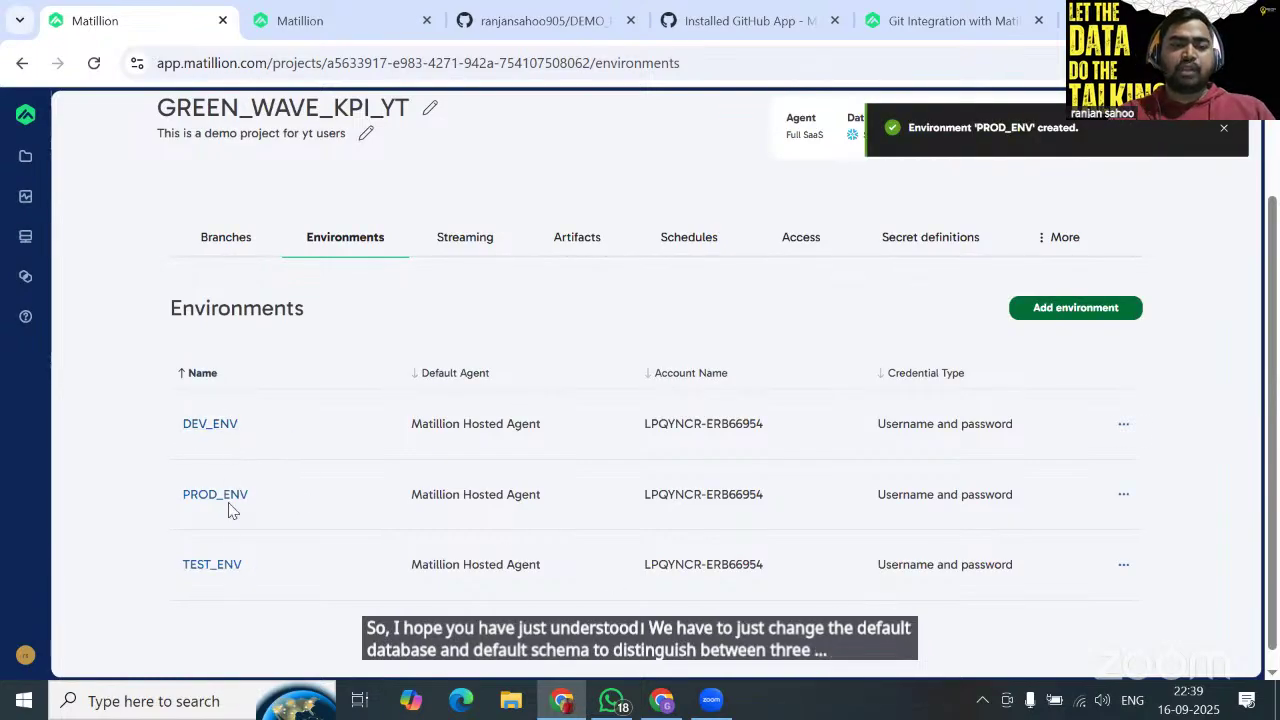
click(228, 237)
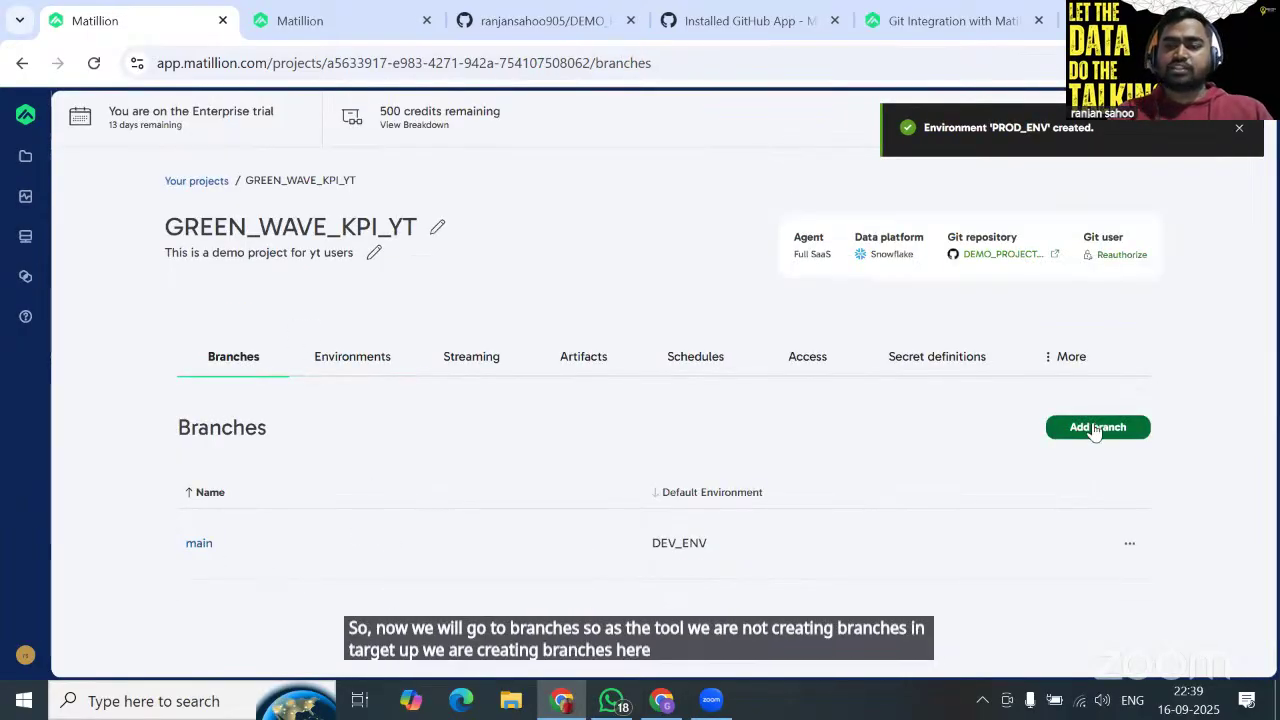
click(1127, 543)
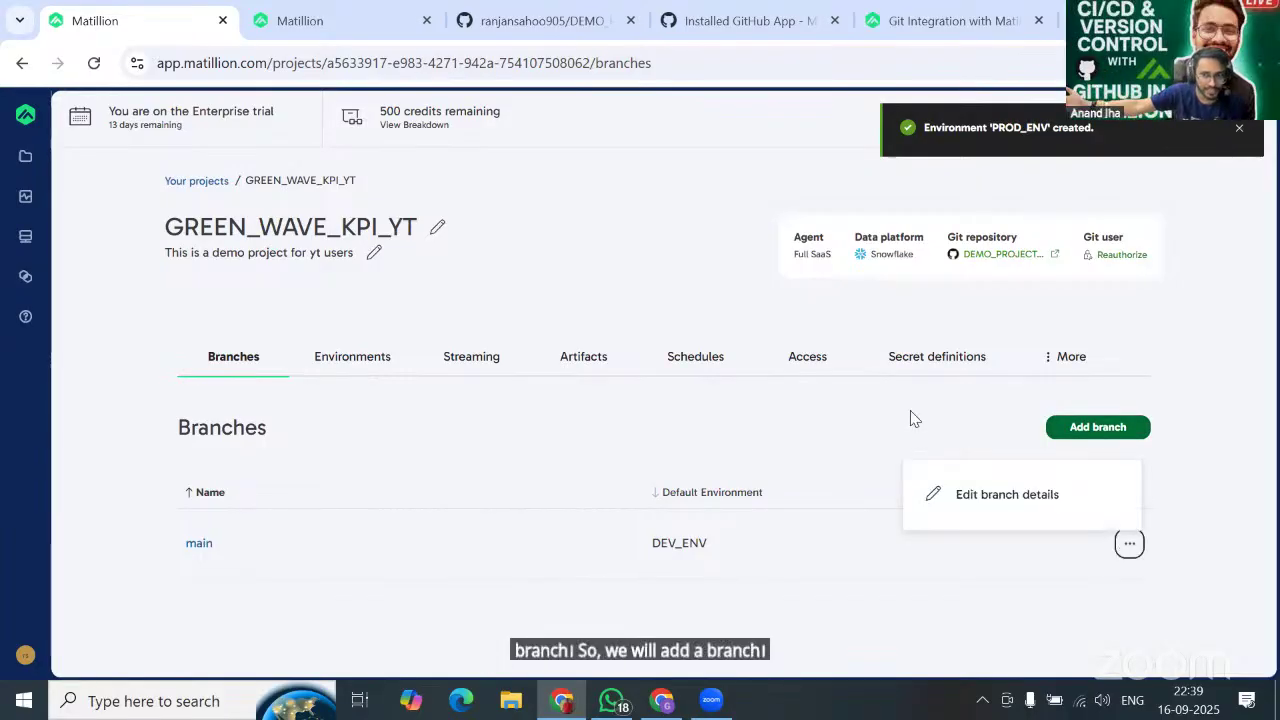
click(910, 410)
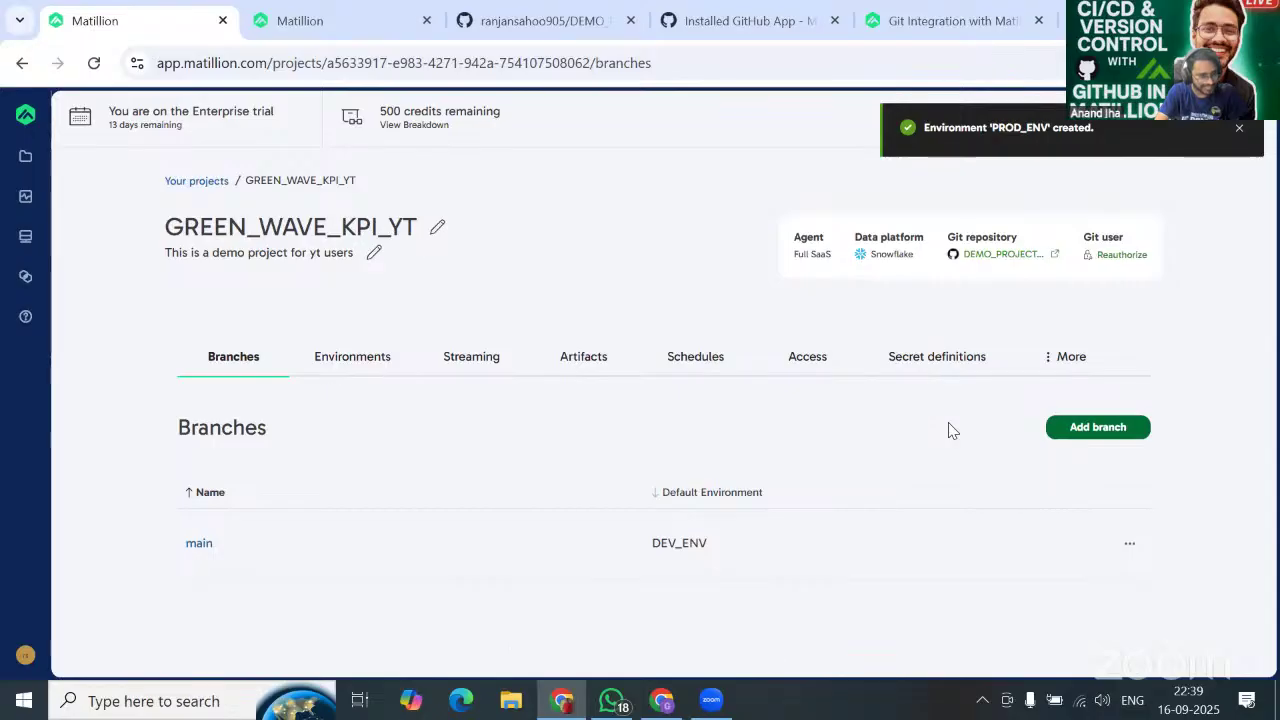
click(1103, 436)
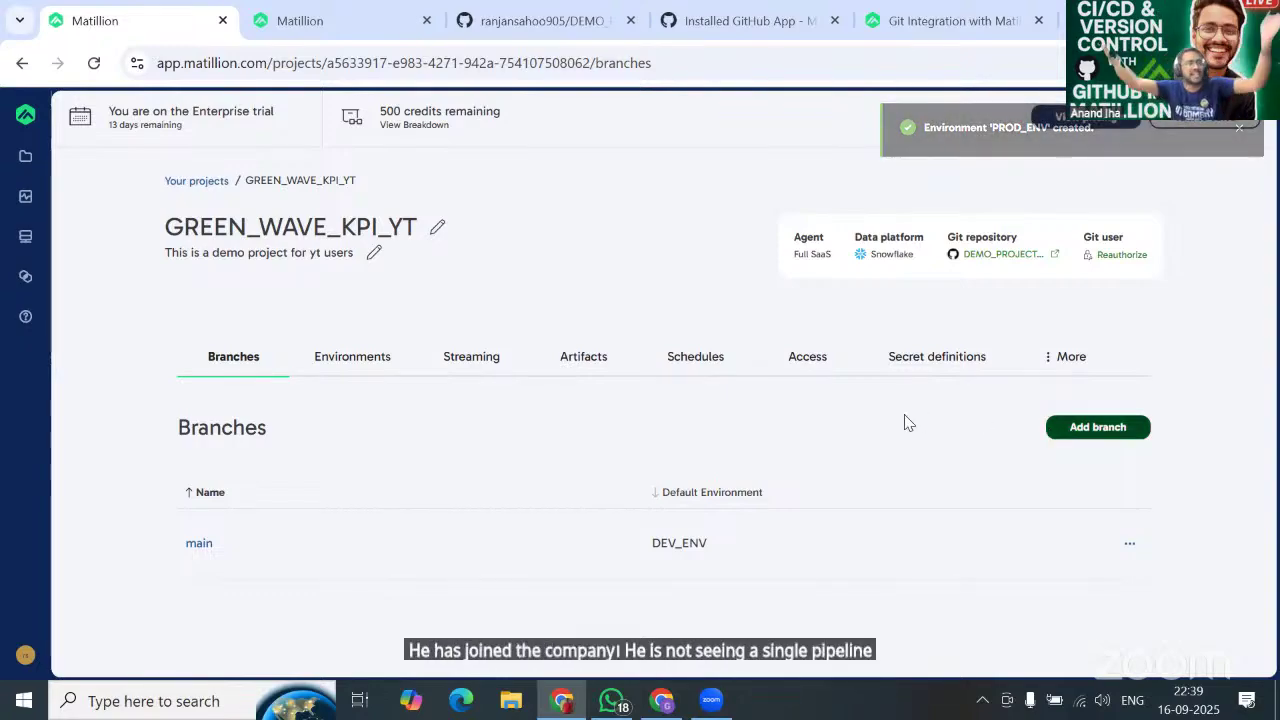
Start a new branch and fill in AW_Ranjan as its name.
click(1081, 428)
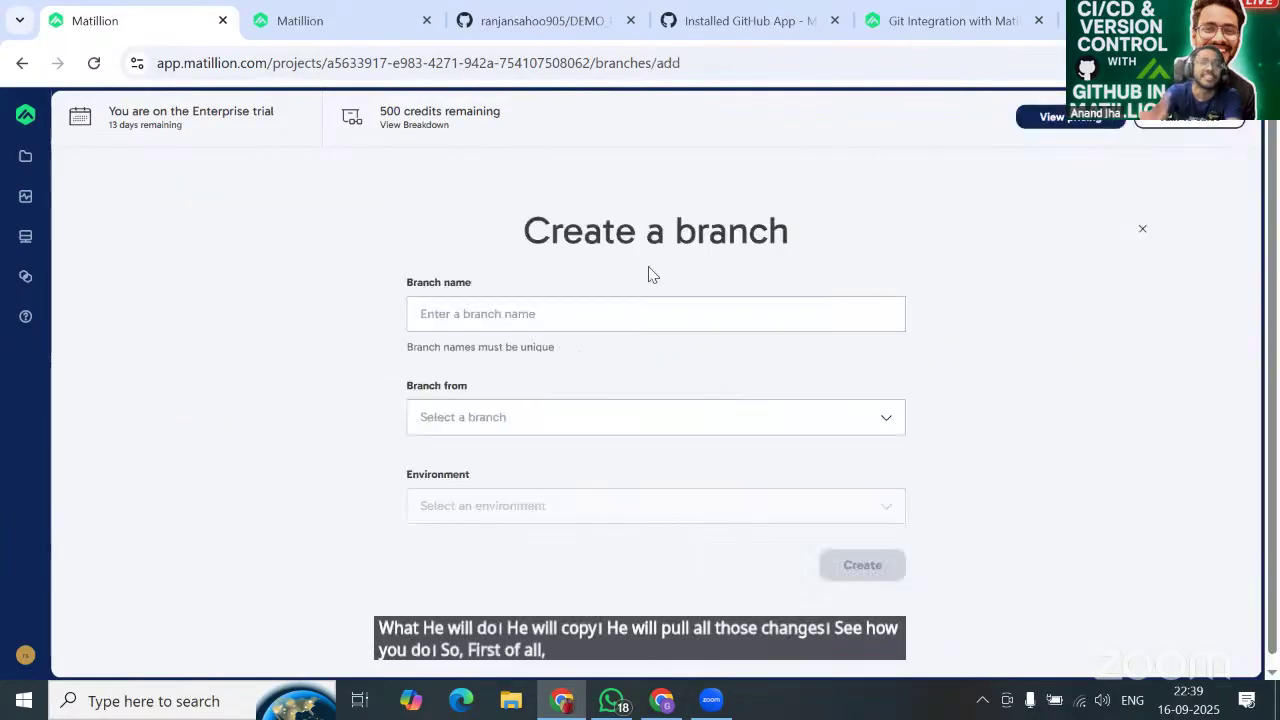
click(550, 310)
click(550, 310)
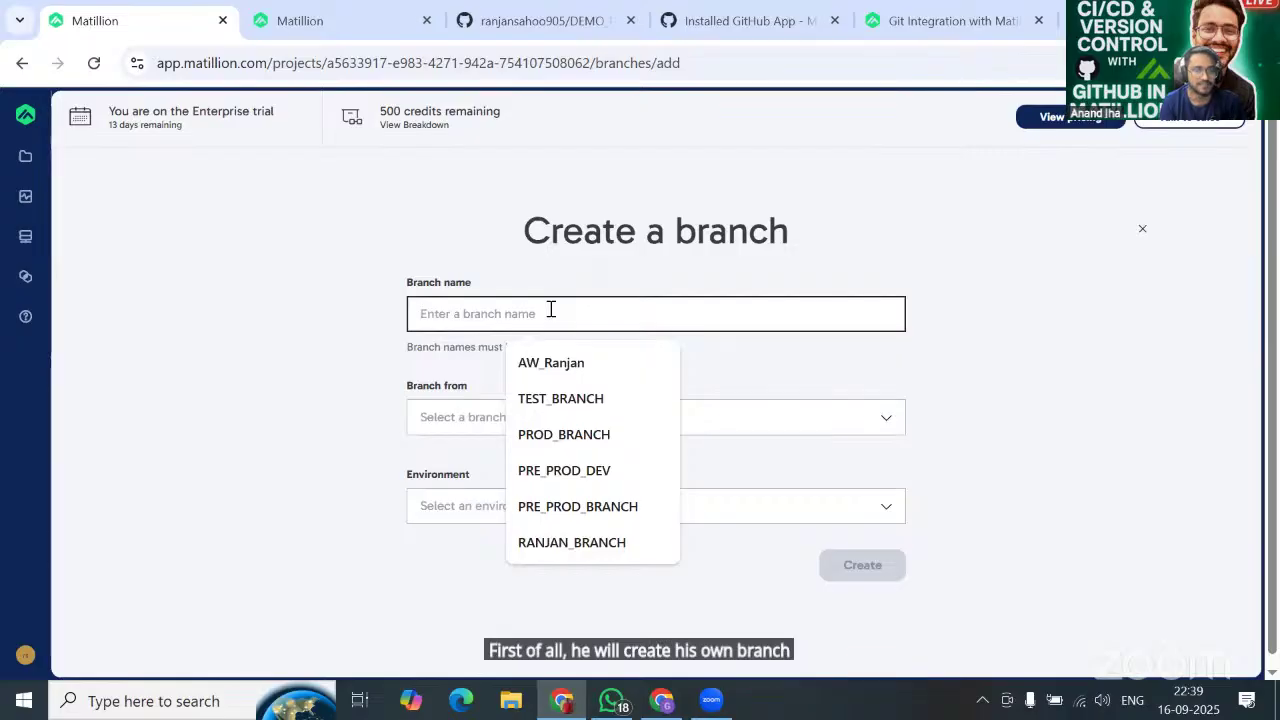
key(Down)
click(583, 364)
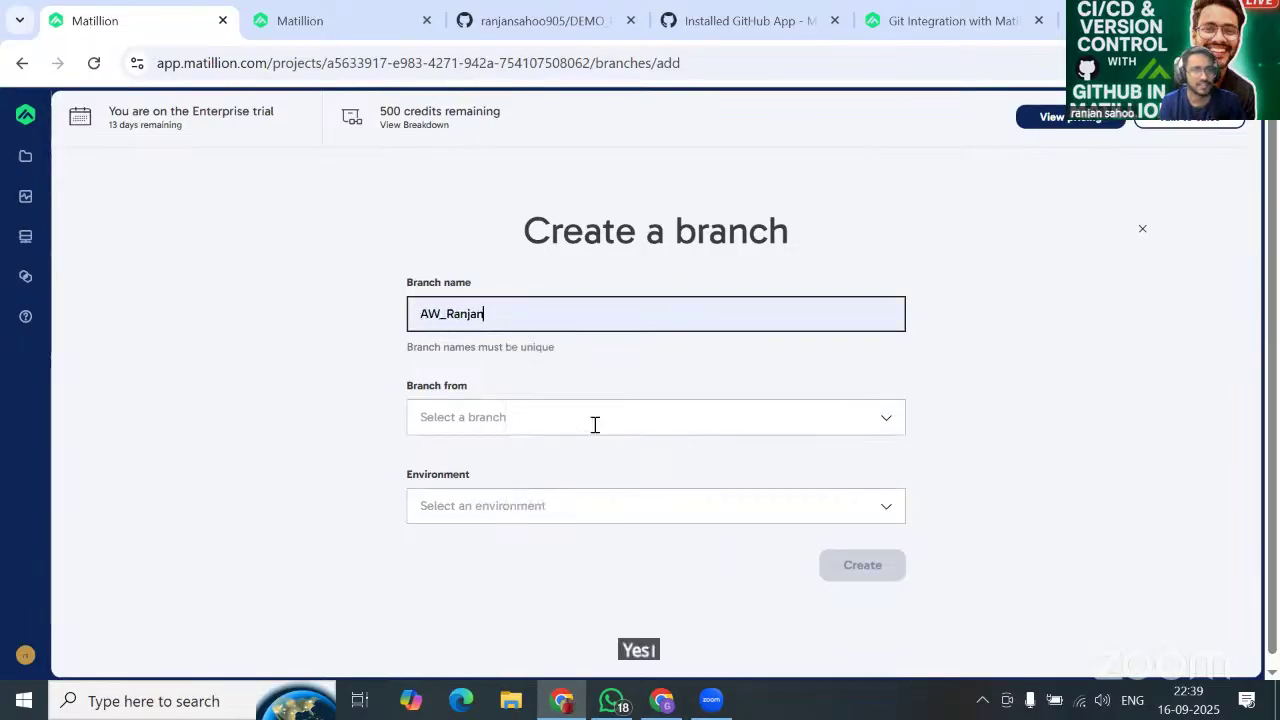
Base AW_Ranjan on main with DEV_ENV as its environment and create it.
click(594, 425)
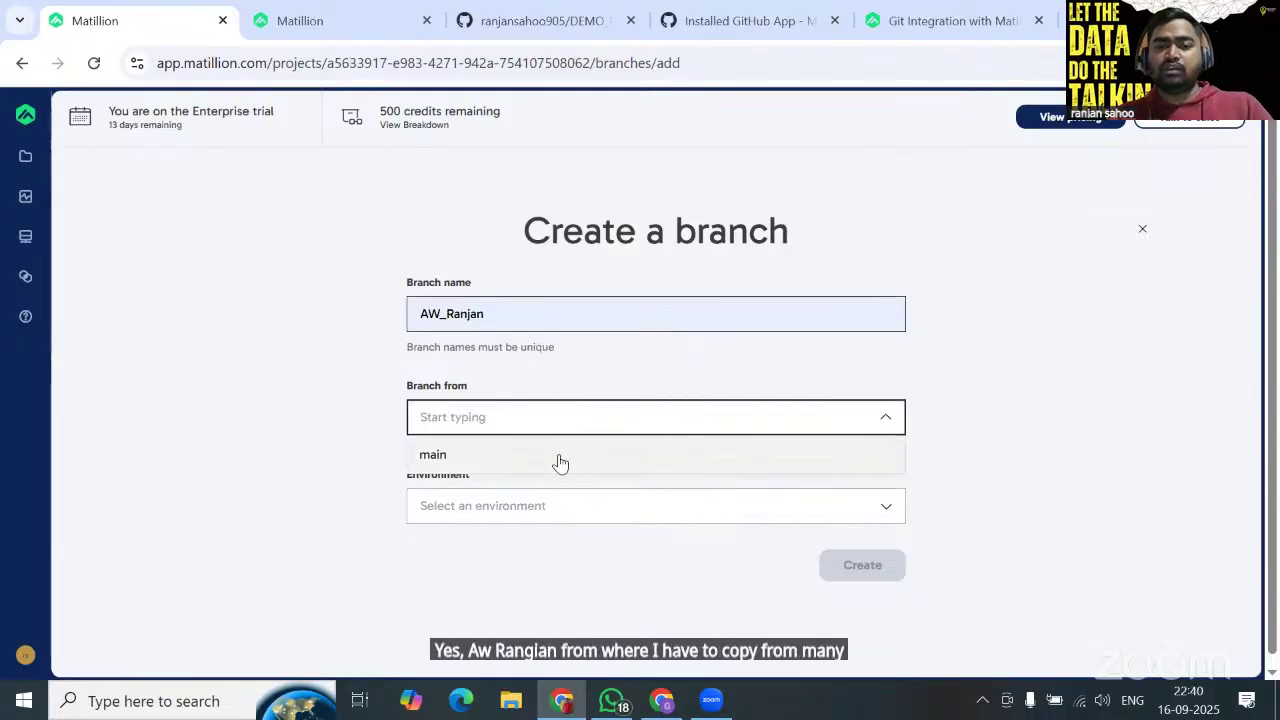
click(561, 461)
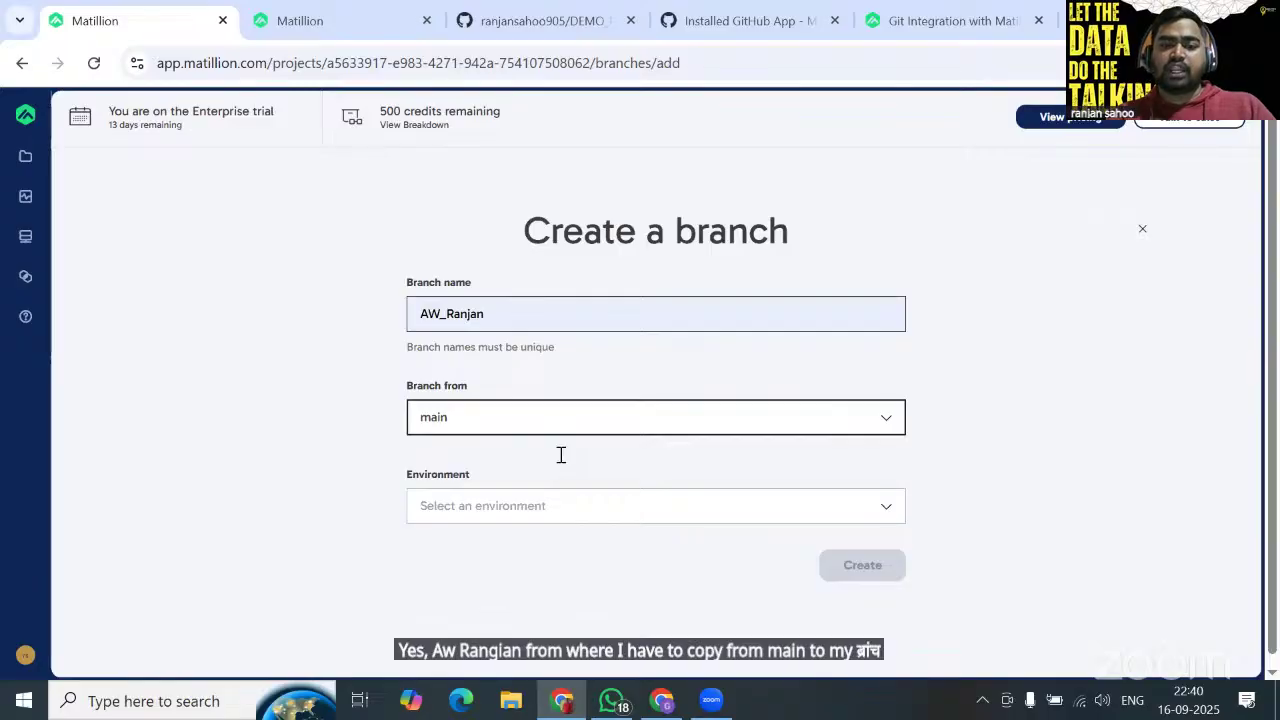
key(ctrl+a)
click(886, 420)
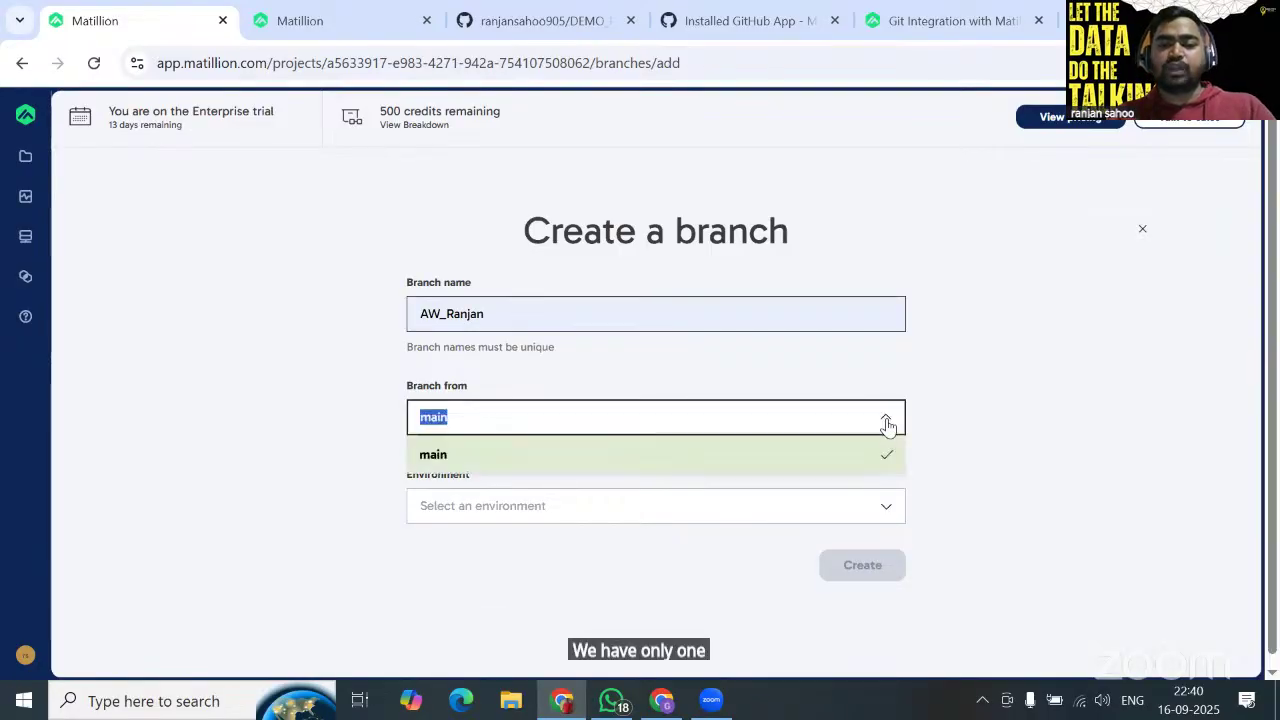
click(886, 424)
click(694, 512)
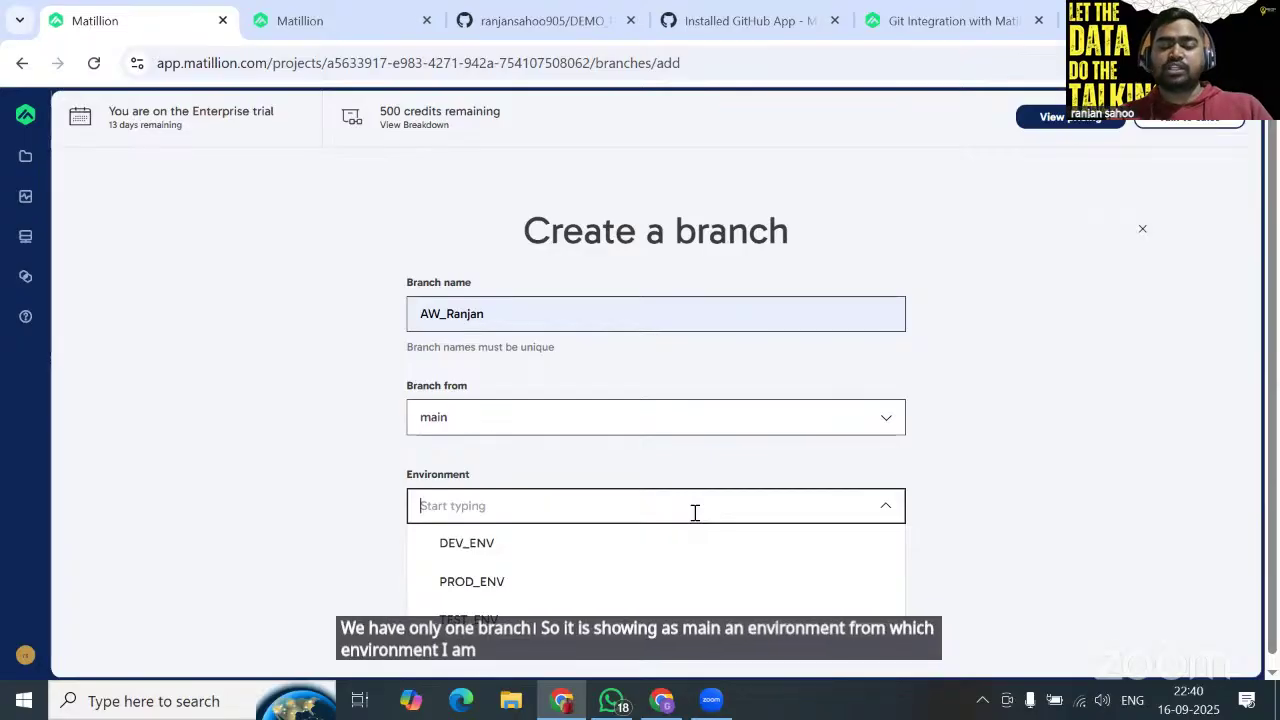
click(512, 533)
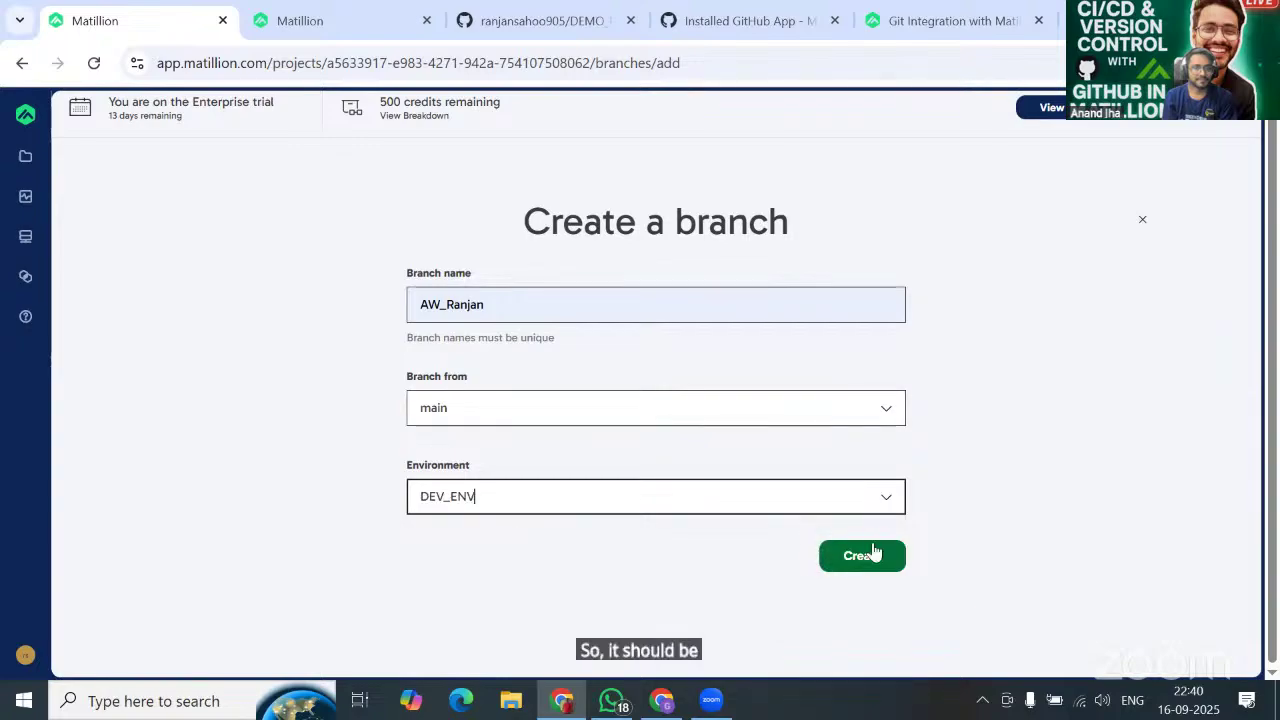
click(877, 558)
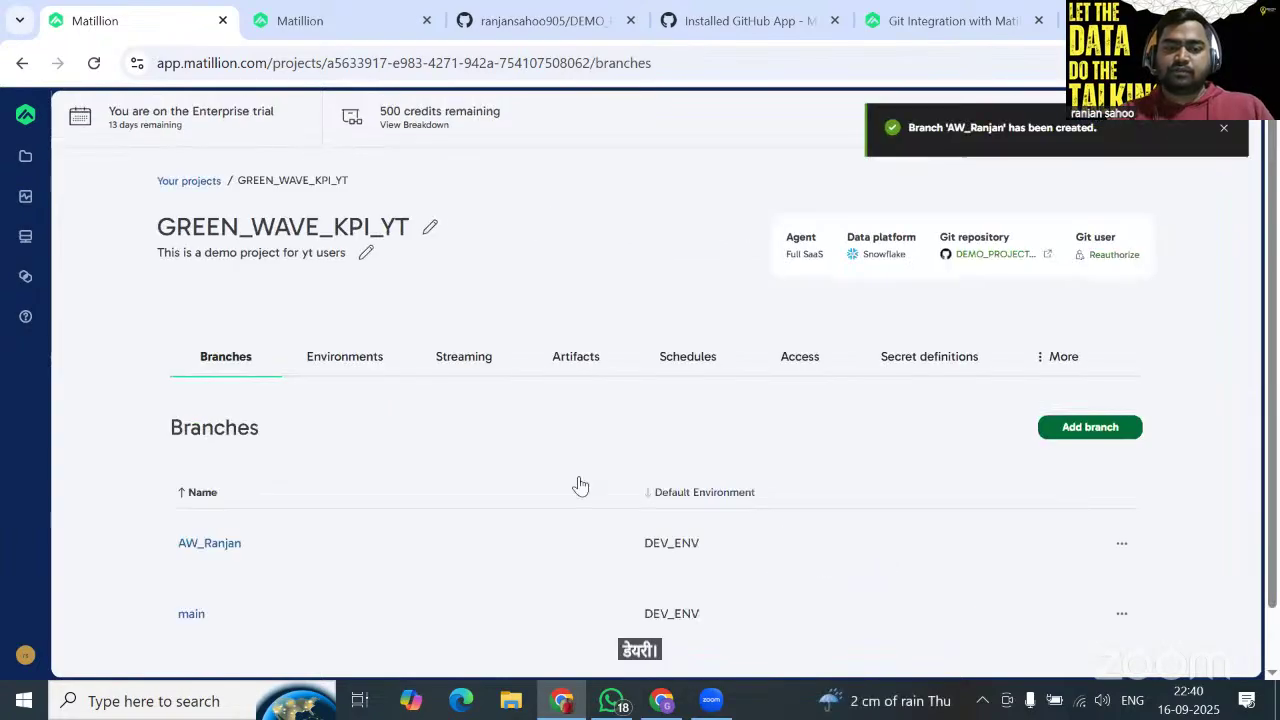
scroll(580, 485, down, 1)
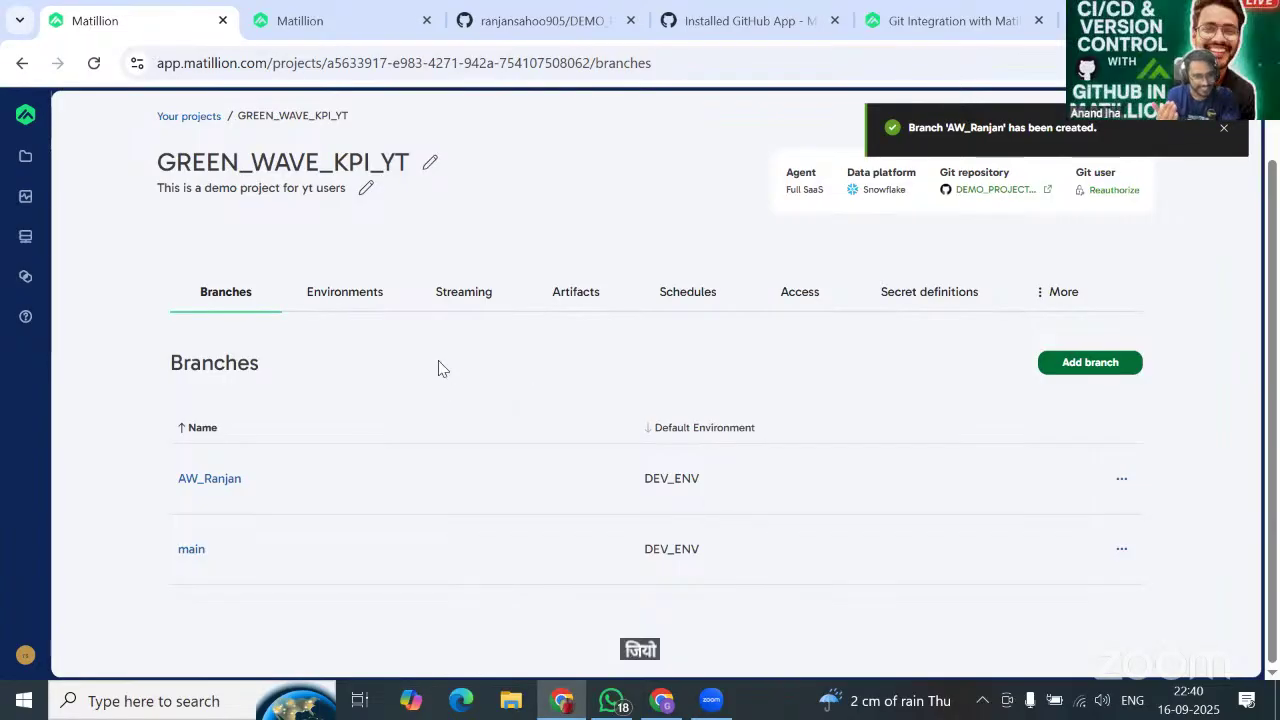
scroll(563, 380, up, 1)
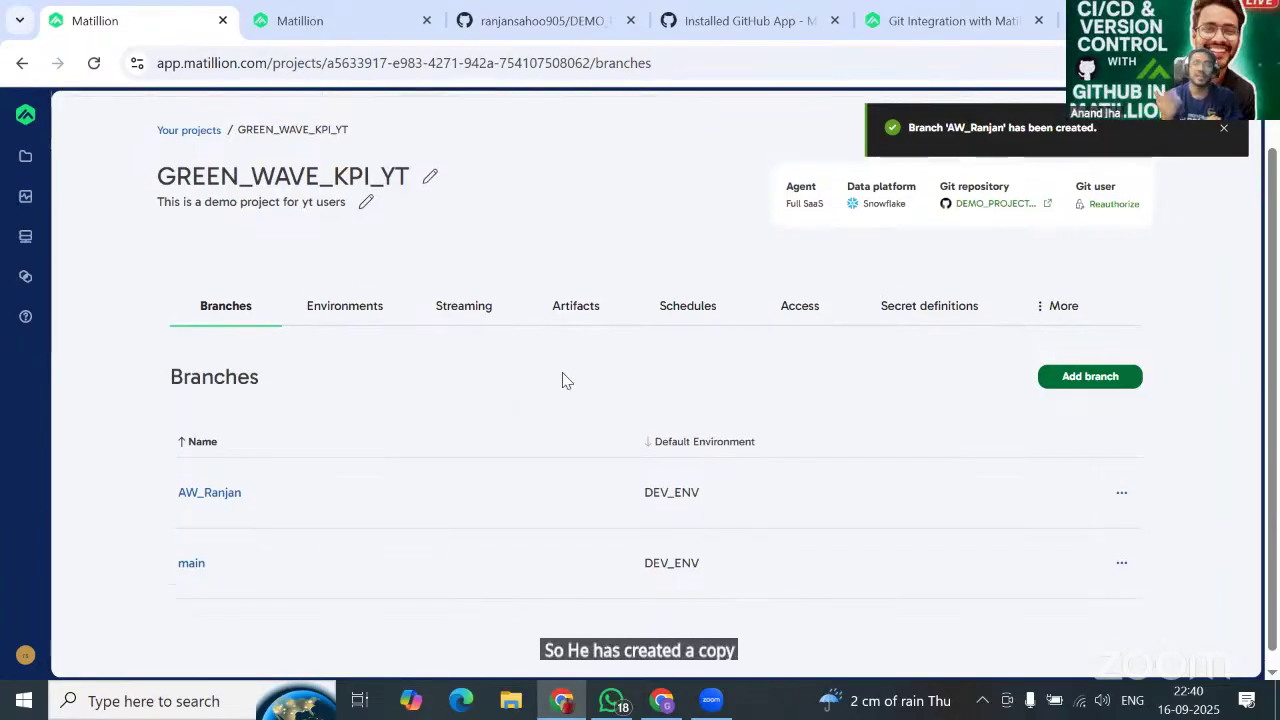
scroll(563, 380, down, 1)
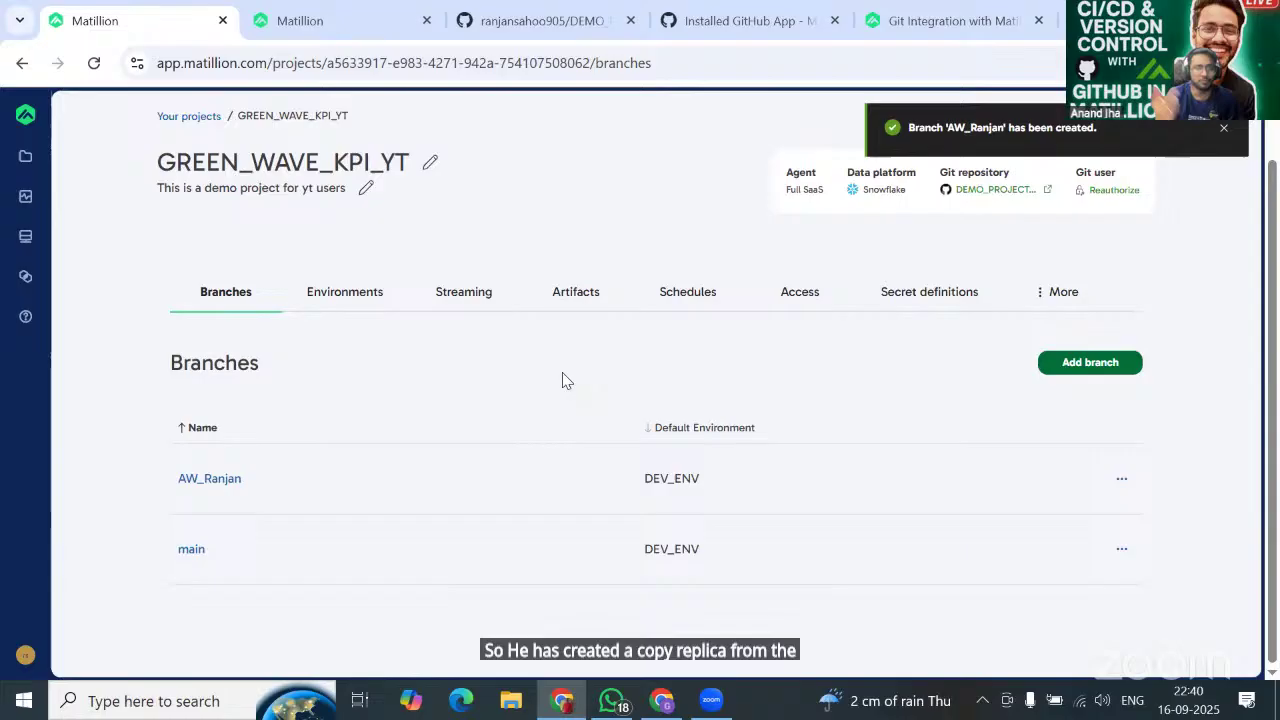
Create TEST_BRANCH from main, switching its environment from DEV_ENV to TEST_ENV.
click(1072, 366)
click(577, 300)
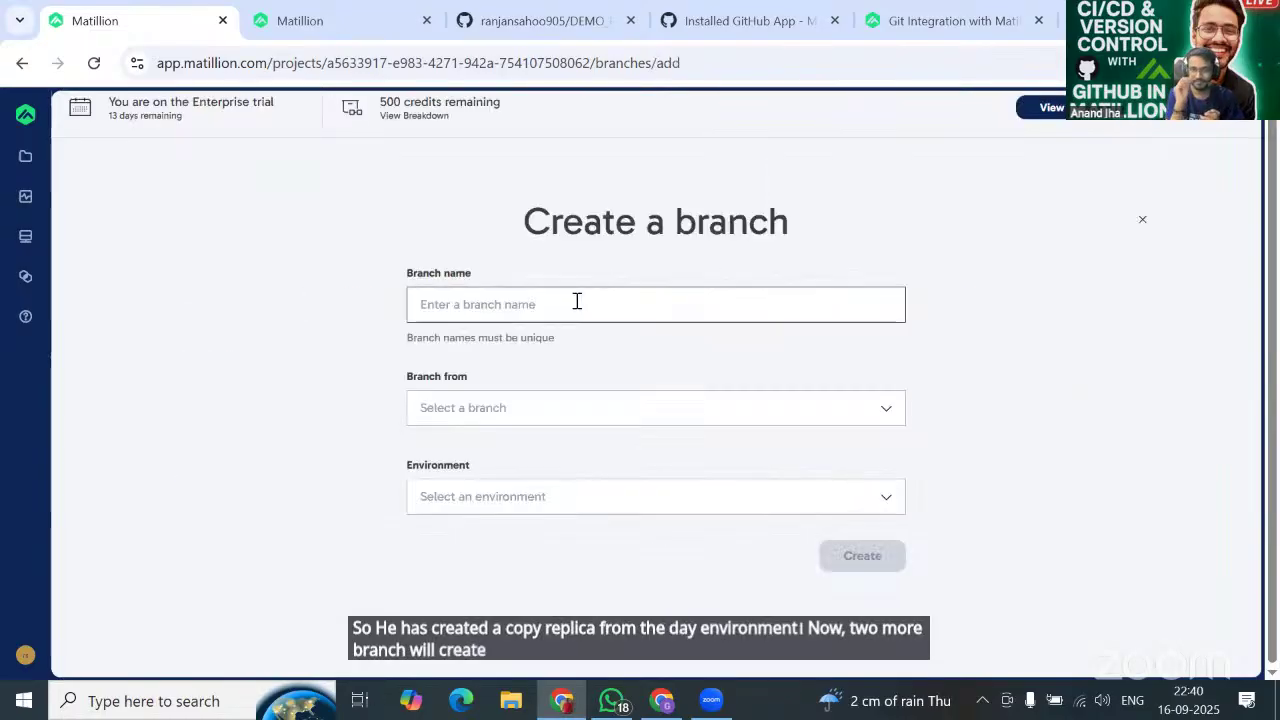
click(583, 389)
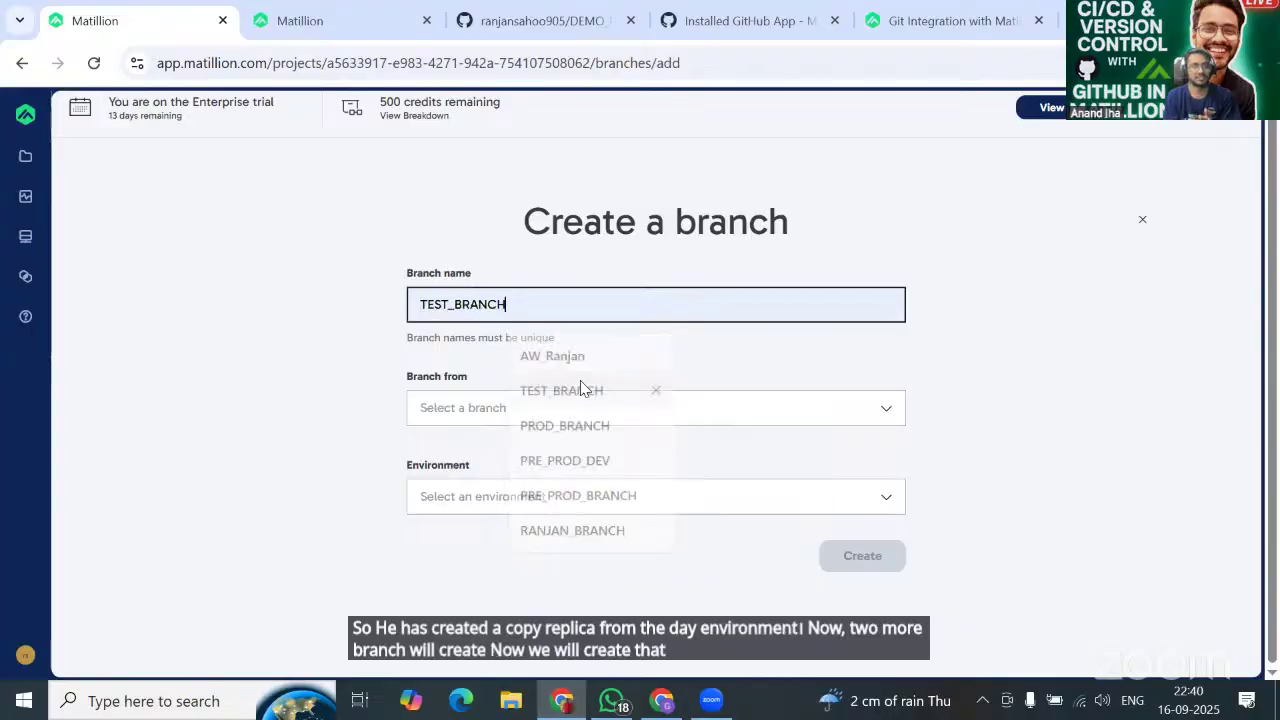
click(593, 410)
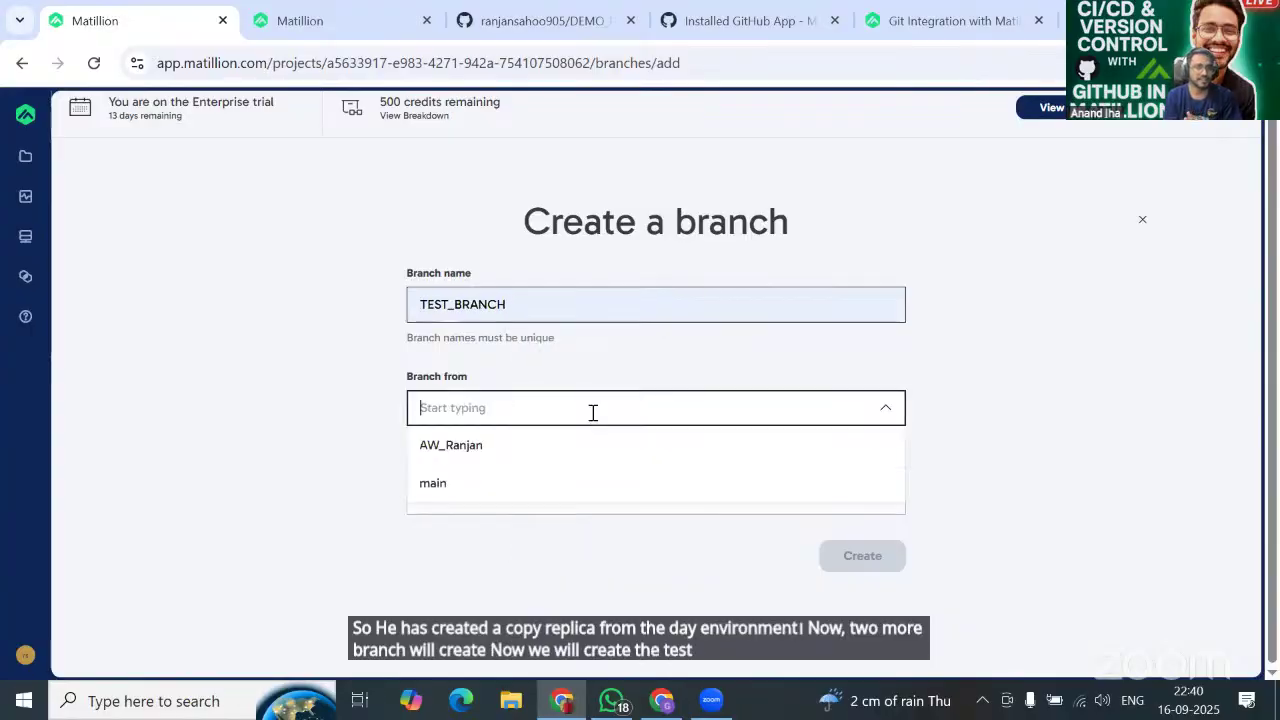
click(560, 498)
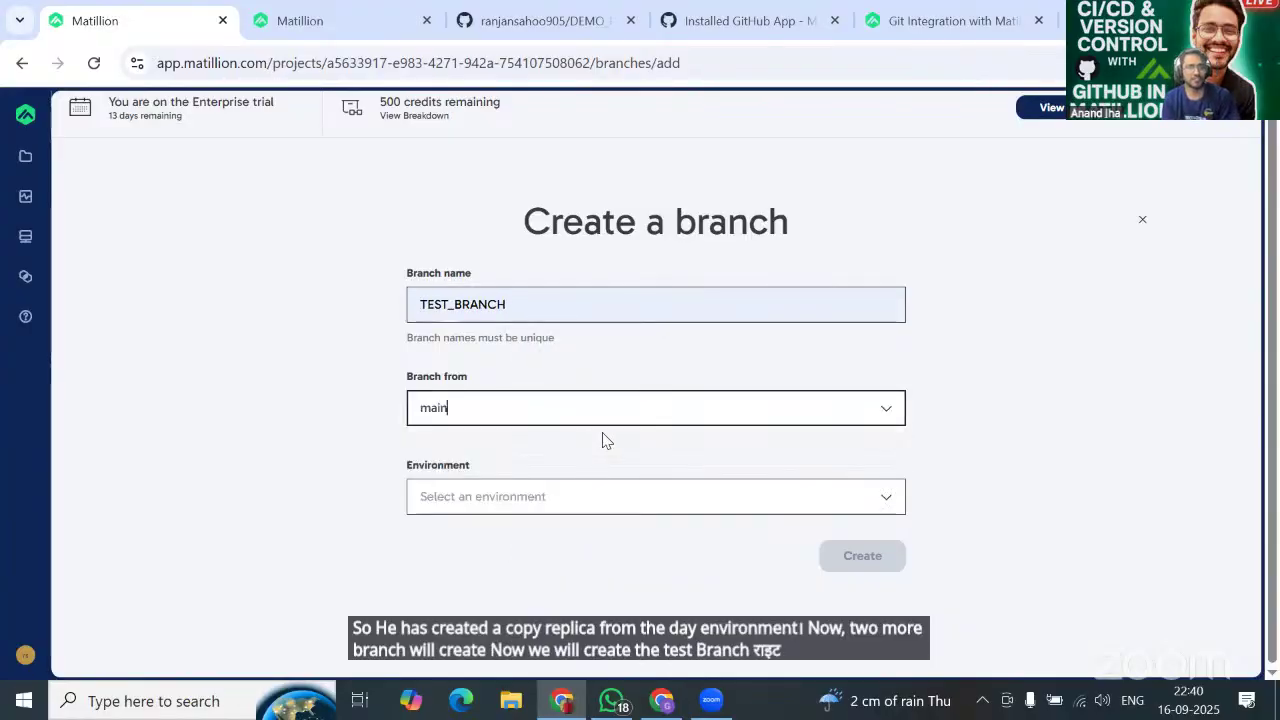
click(589, 494)
click(552, 540)
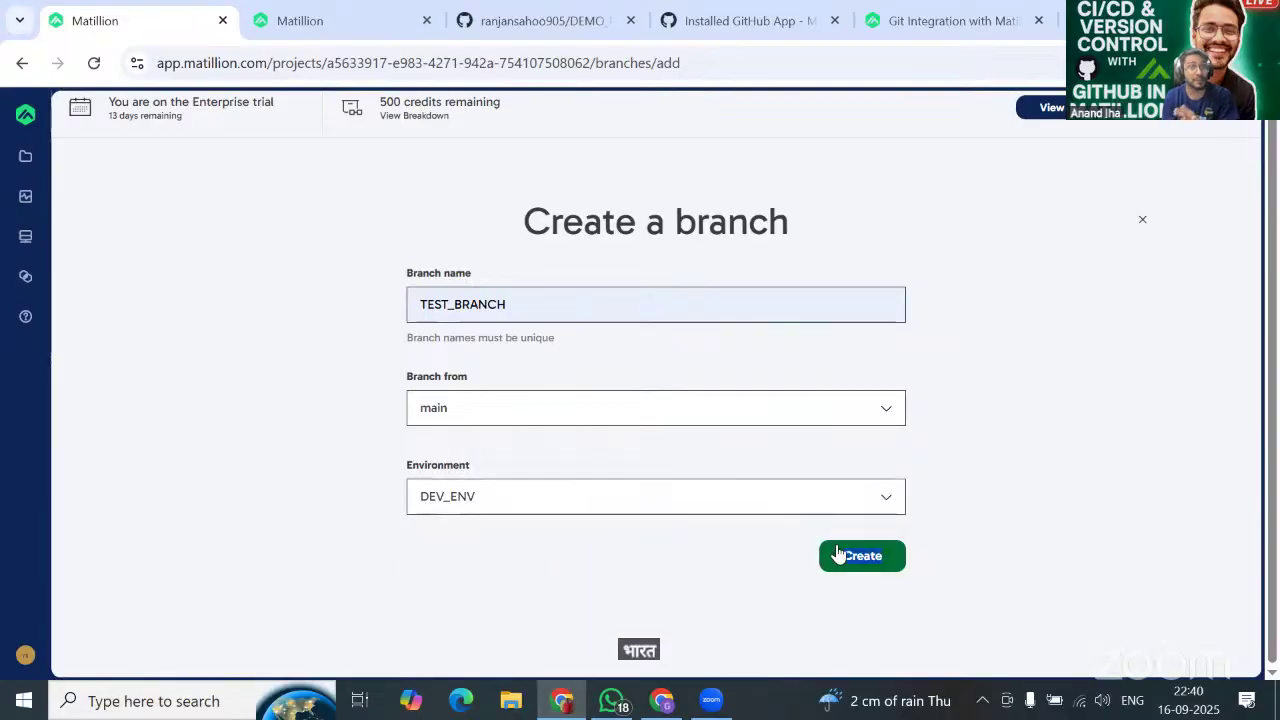
click(718, 500)
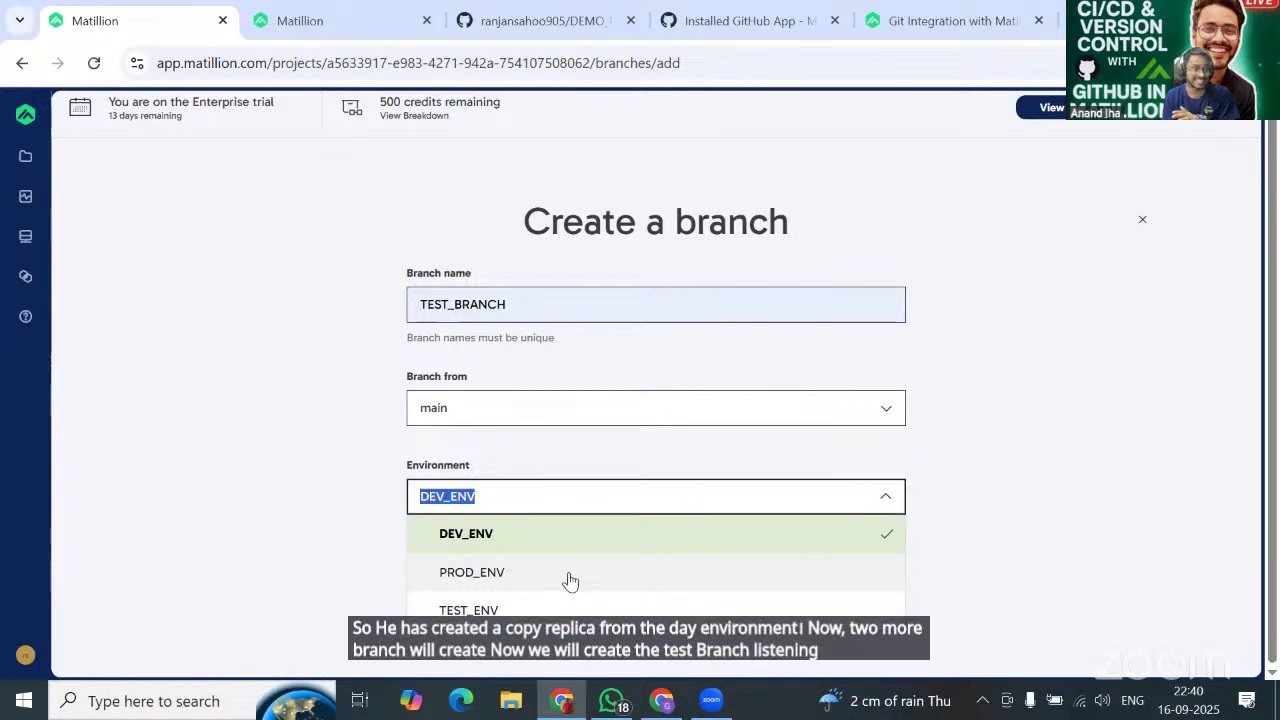
click(505, 610)
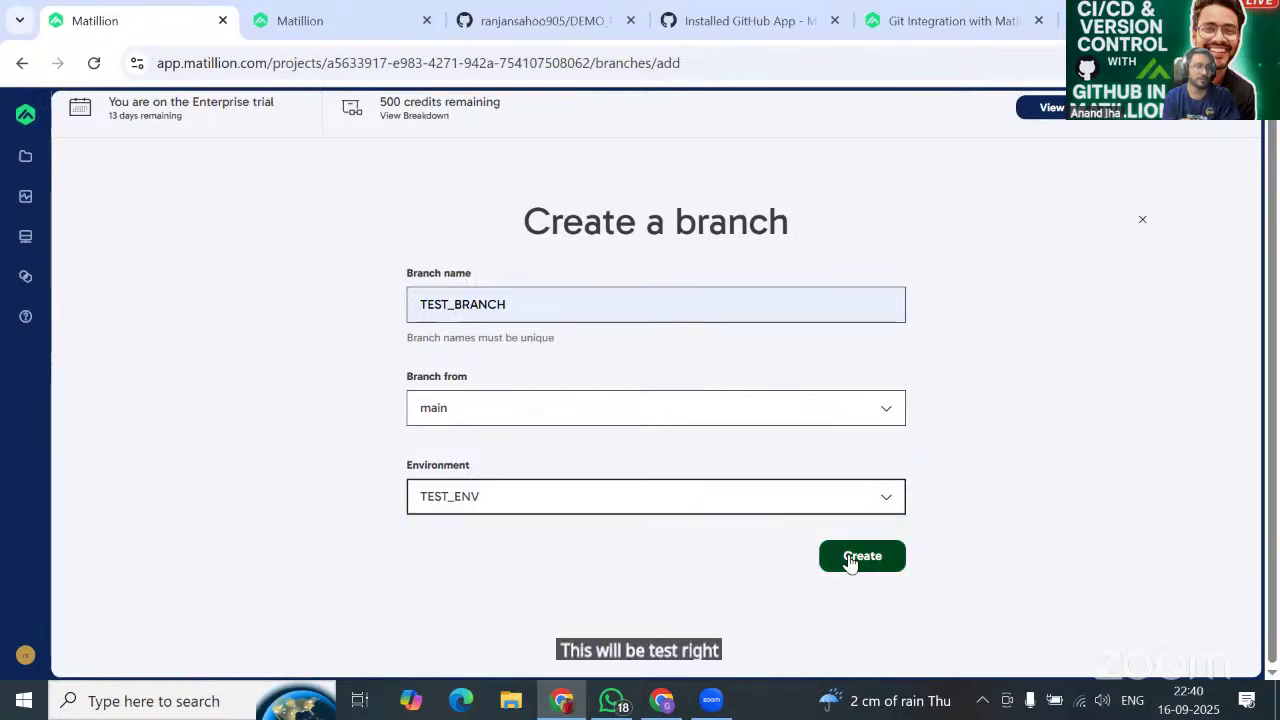
click(850, 560)
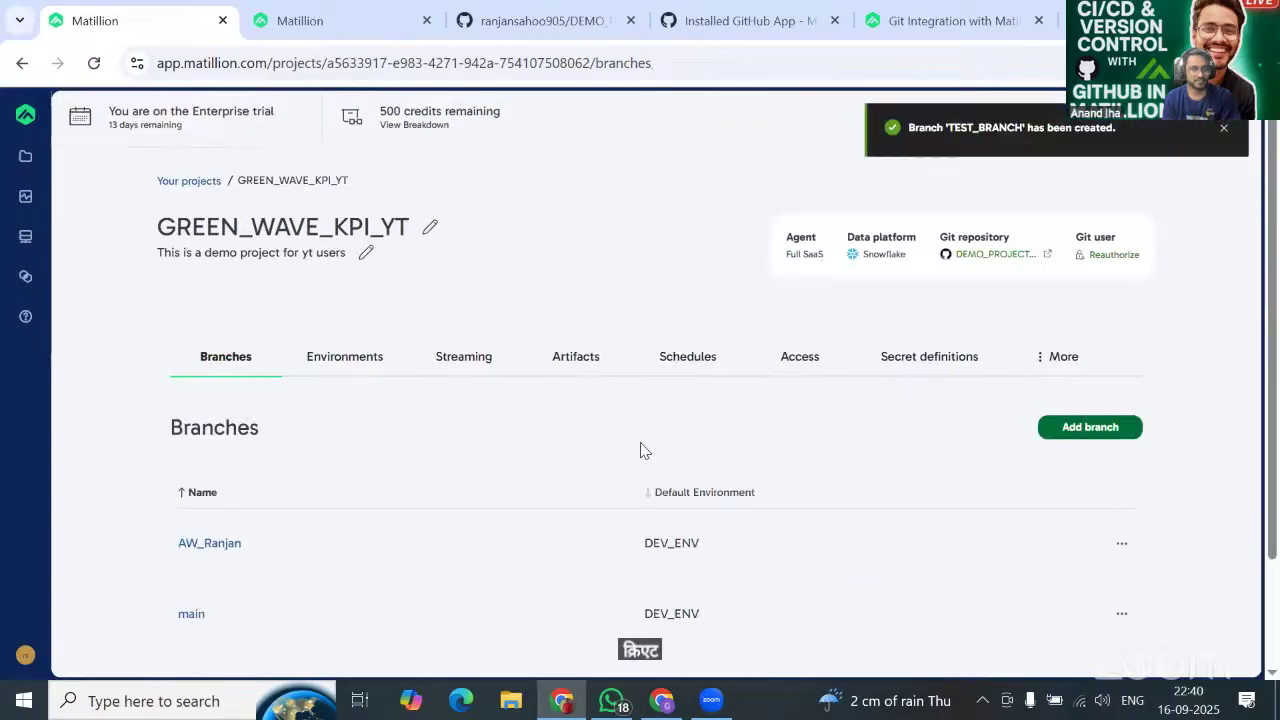
scroll(1089, 286, down, 1)
click(1090, 299)
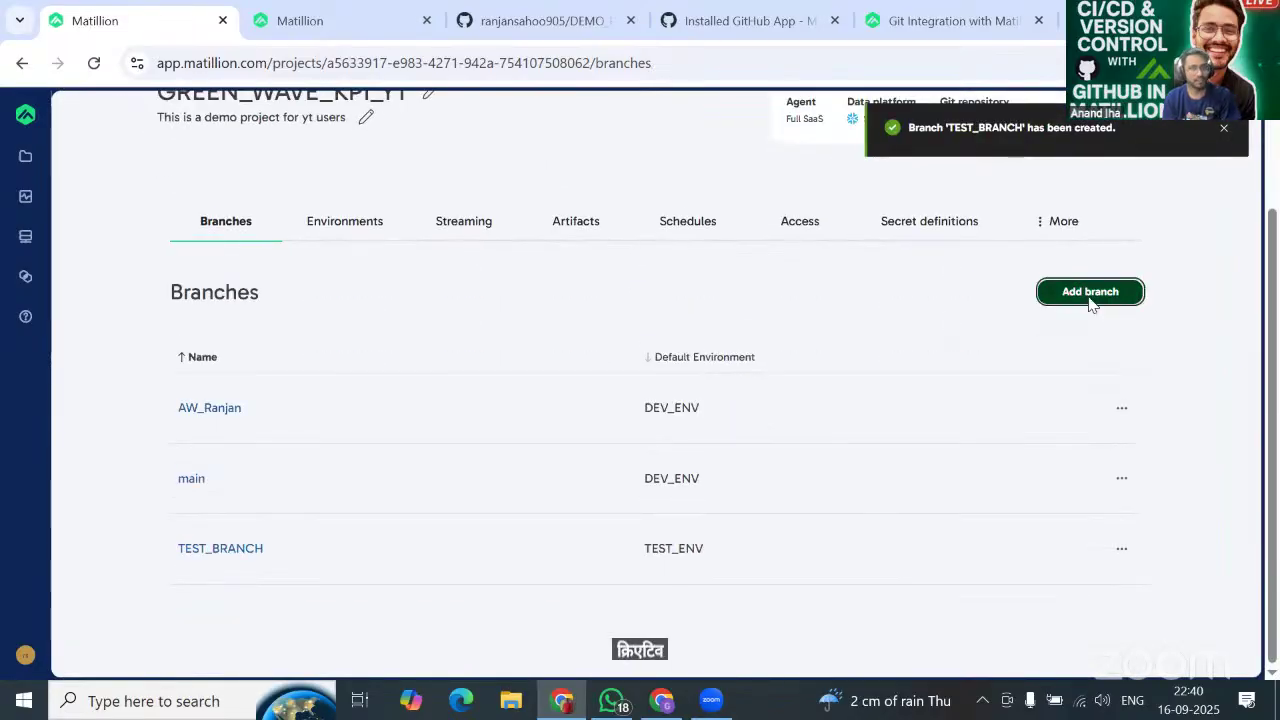
Name the new branch PROD_BRANCH, branch it from main, and assign the PROD_ENV environment.
click(525, 308)
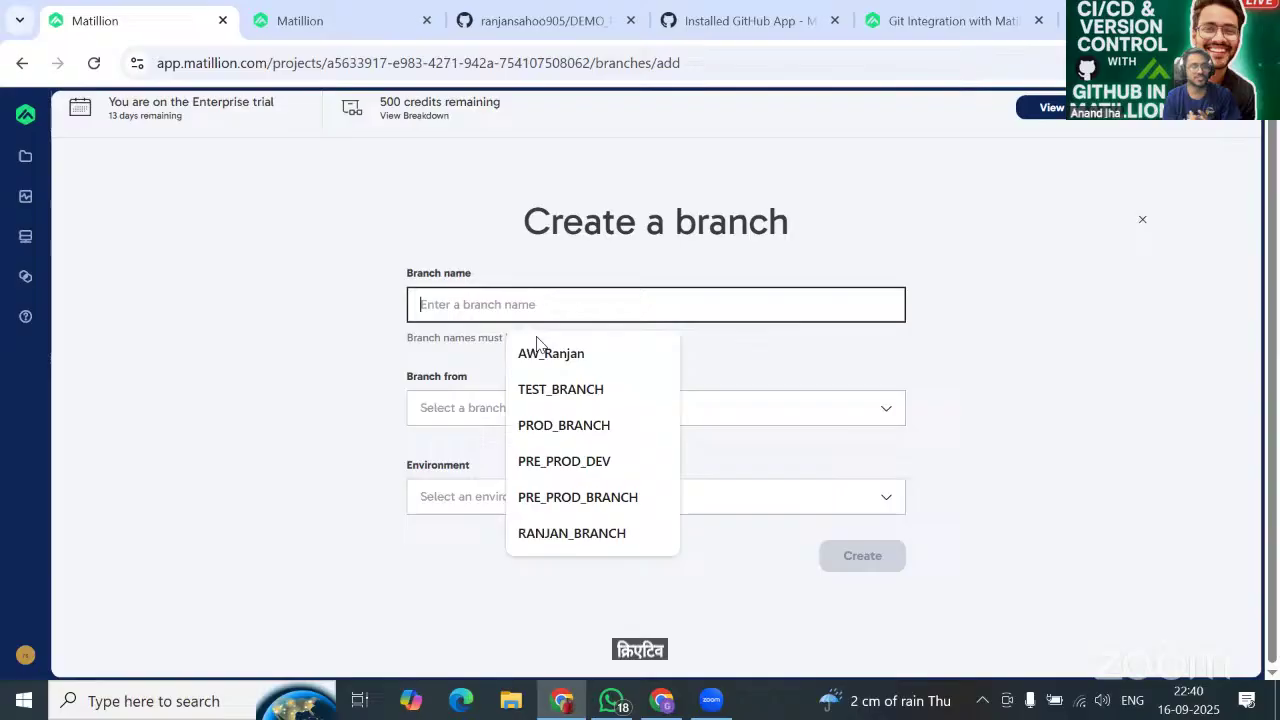
click(573, 430)
click(537, 419)
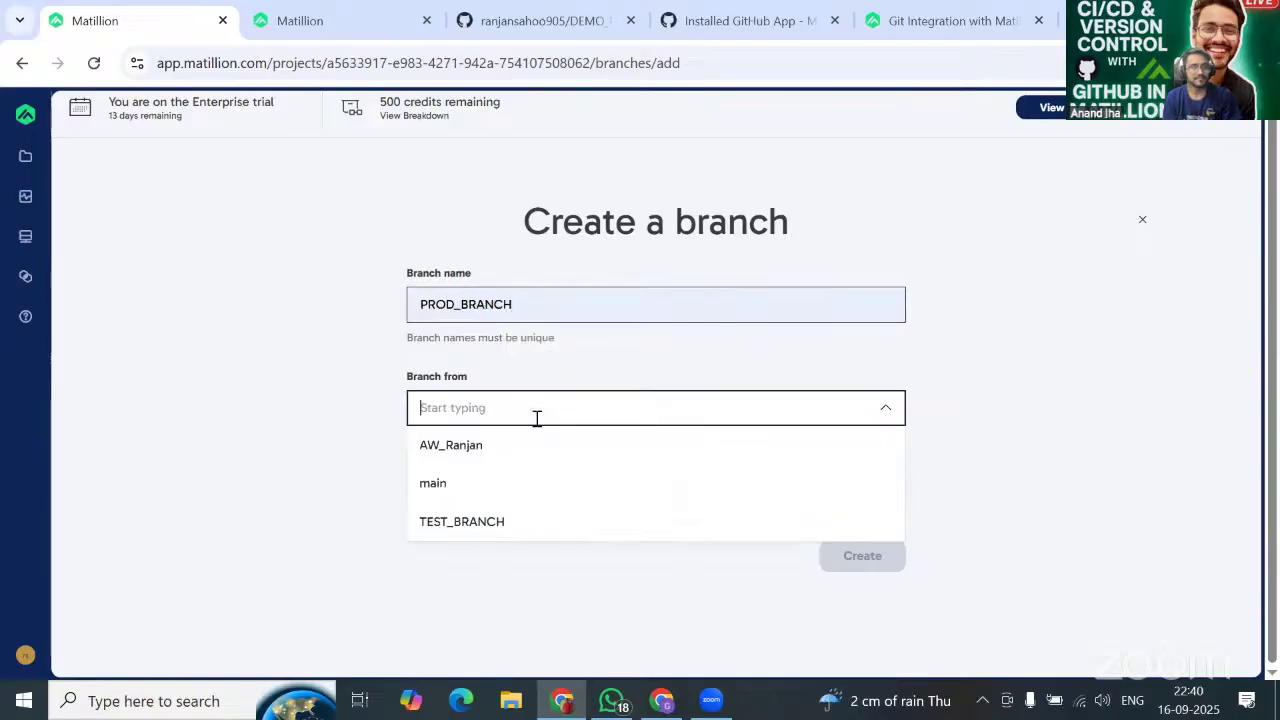
click(520, 494)
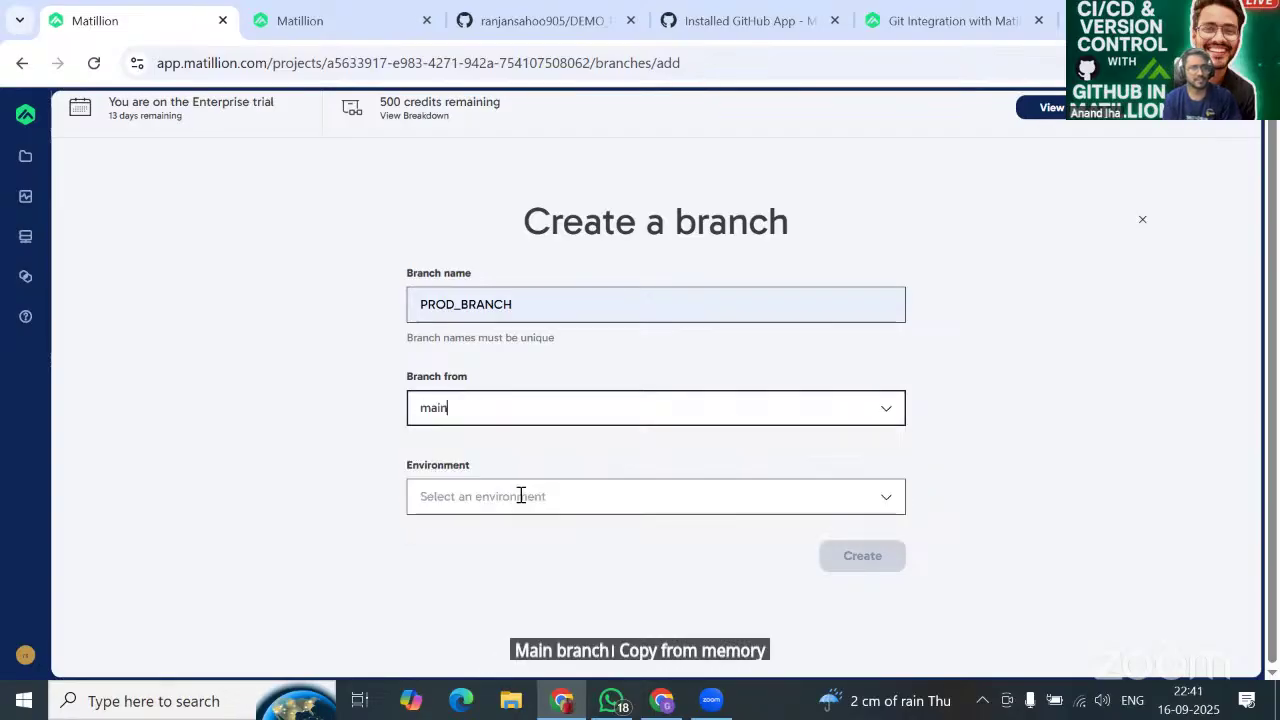
click(578, 496)
click(529, 572)
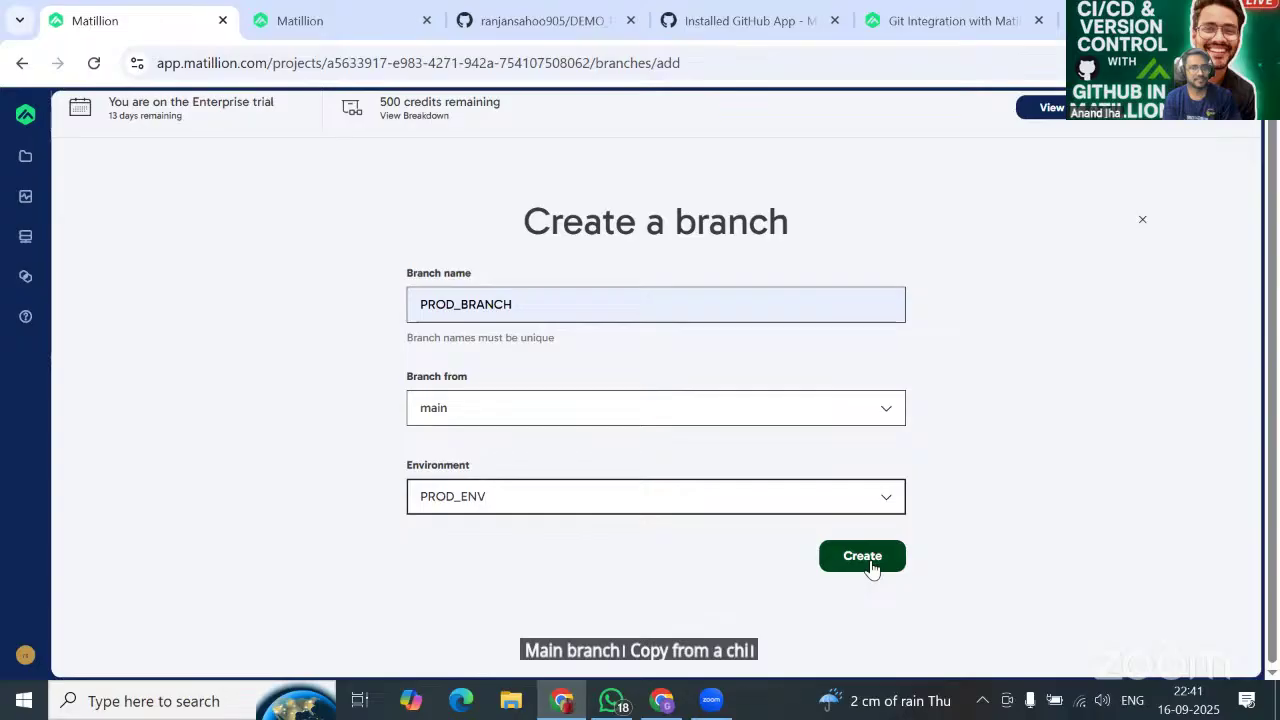
Try TEST_BRANCH and AW_Ranjan as sources, settle back on main, and create PROD_BRANCH.
click(614, 393)
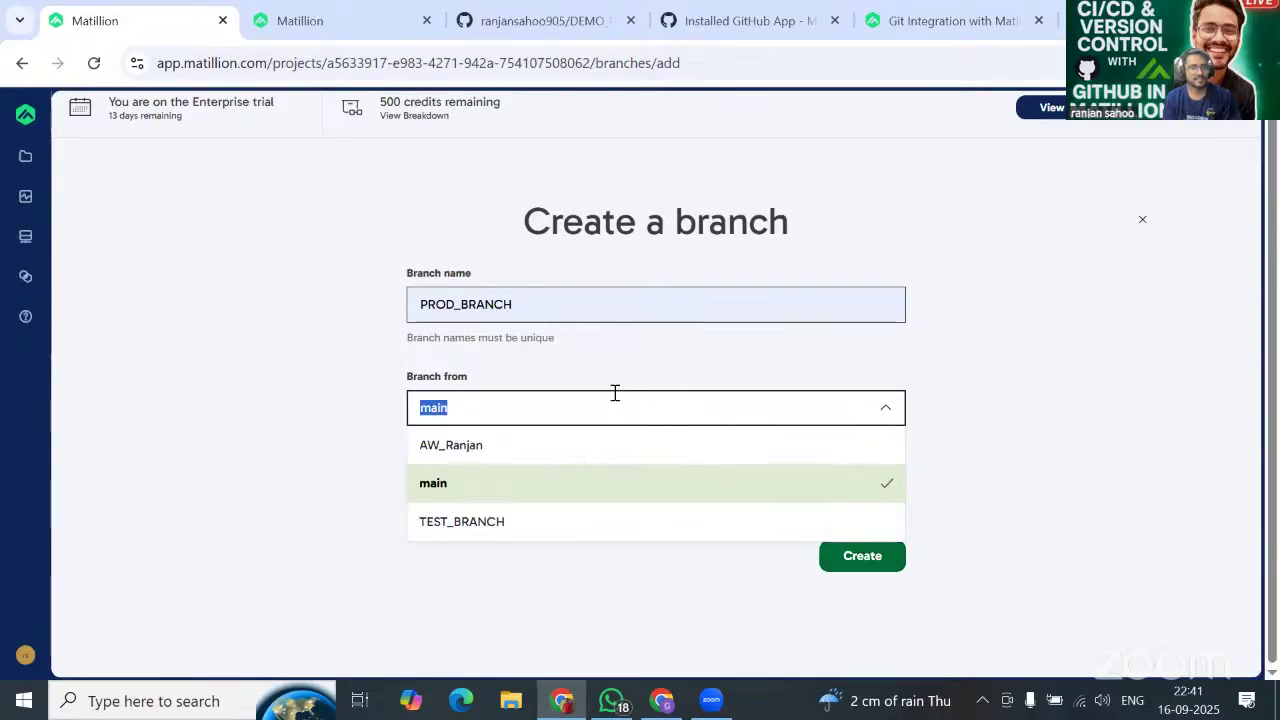
click(517, 524)
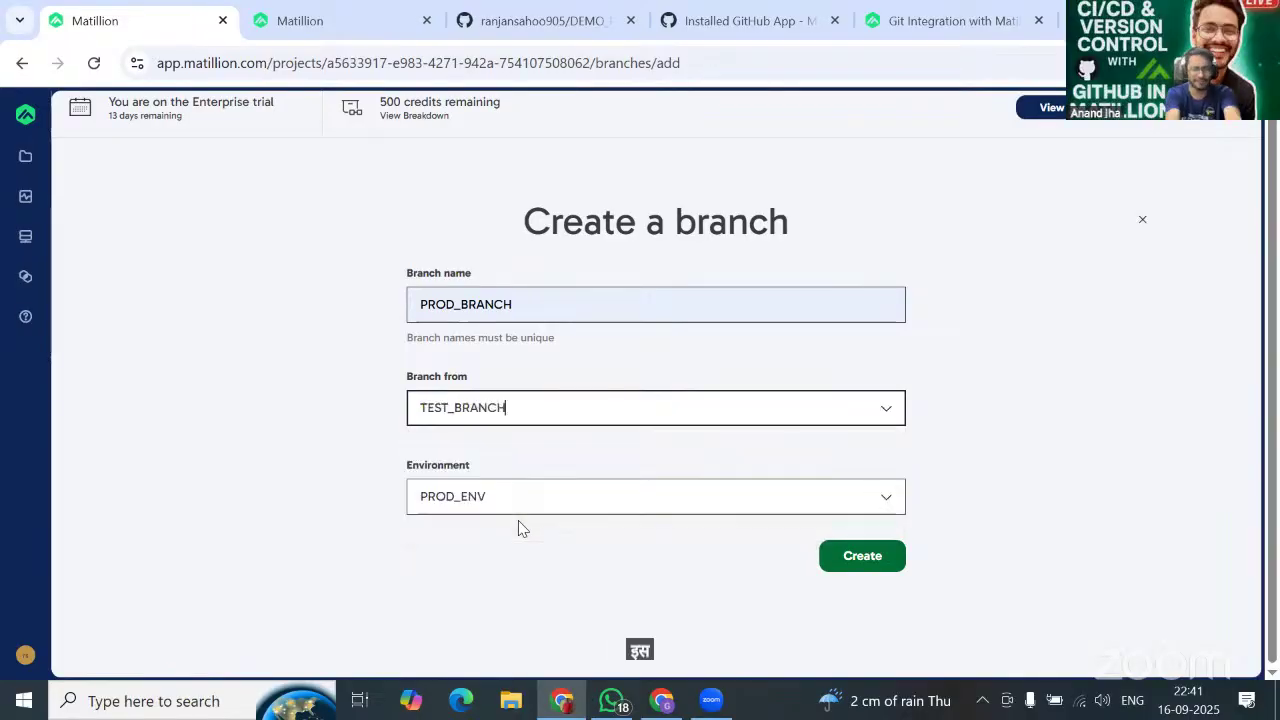
click(616, 401)
click(536, 458)
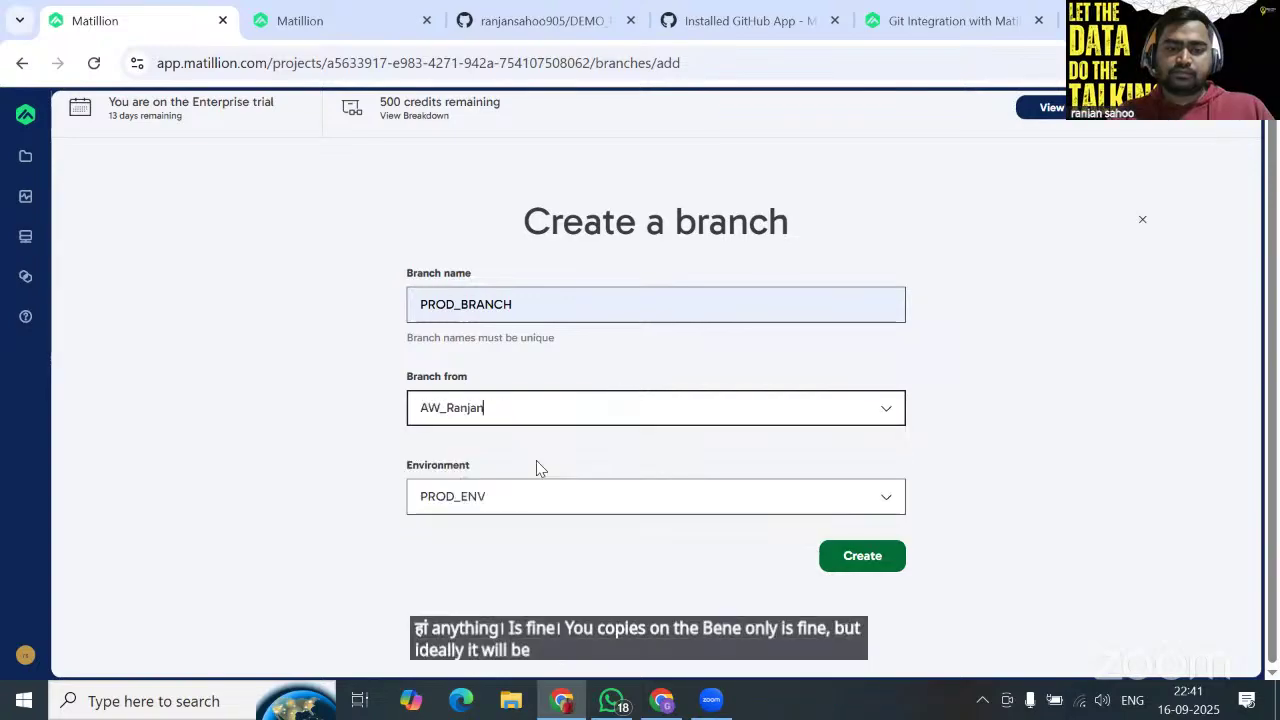
click(888, 414)
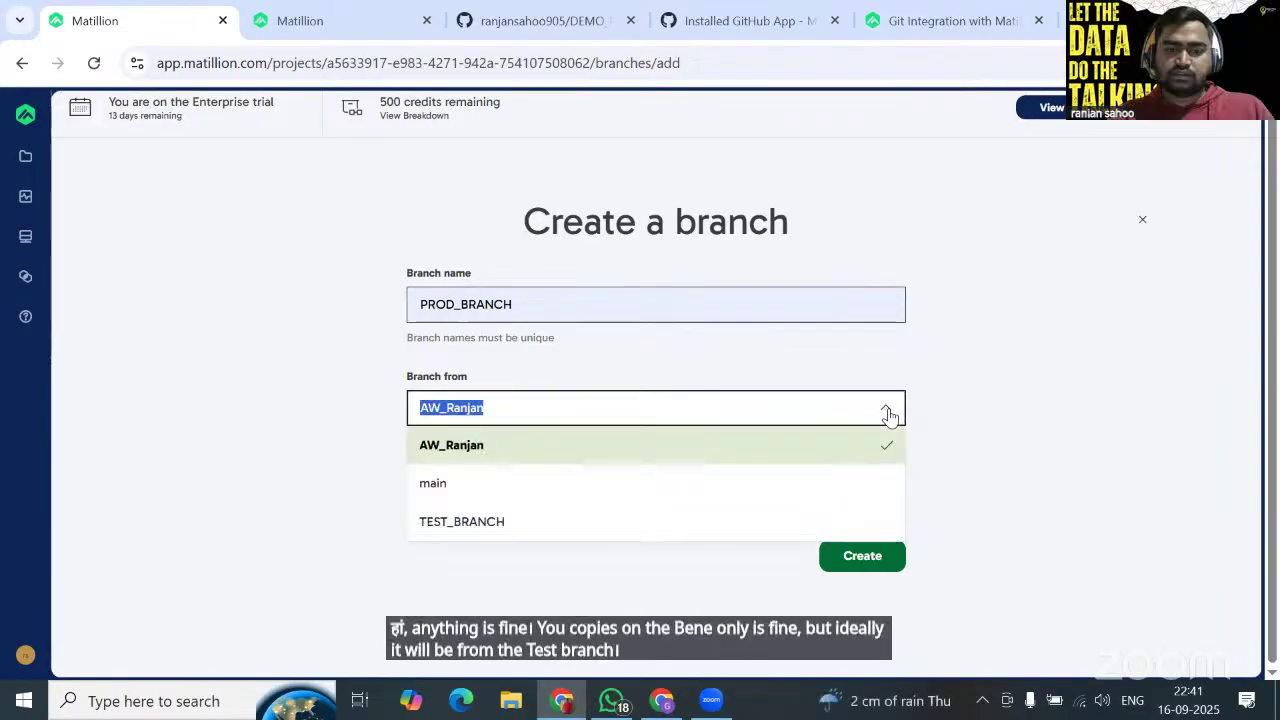
click(514, 488)
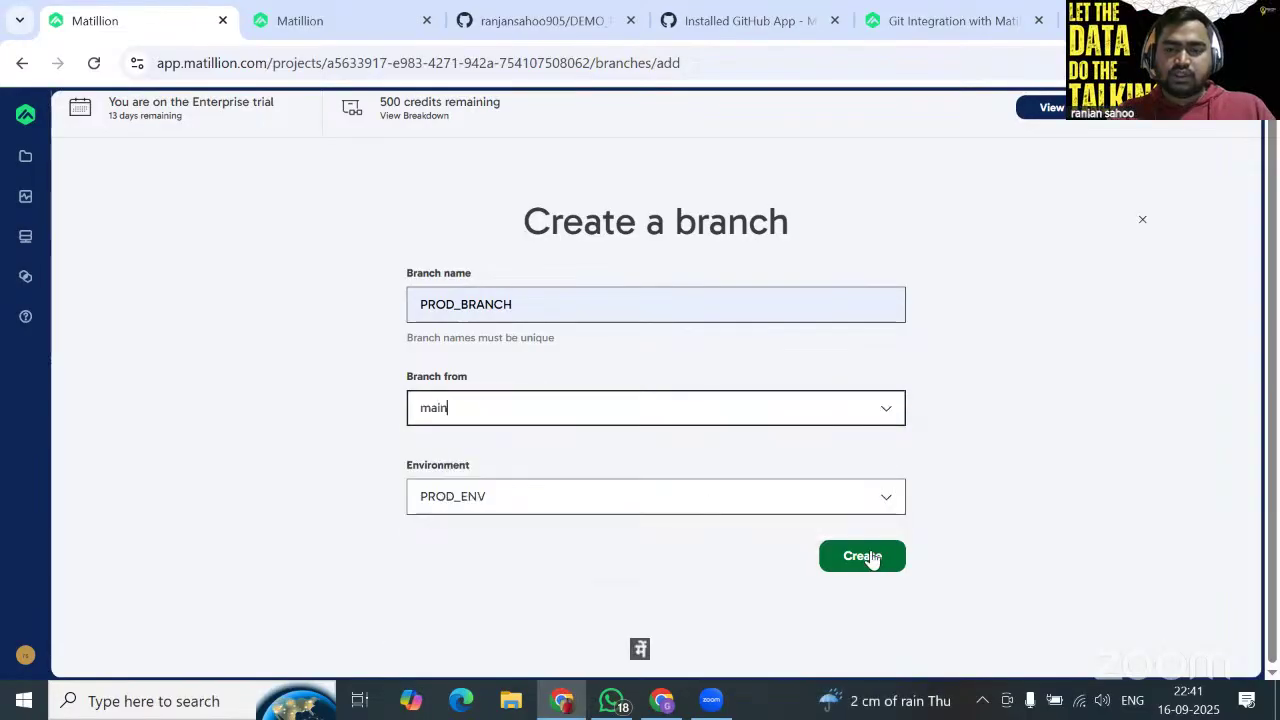
click(868, 557)
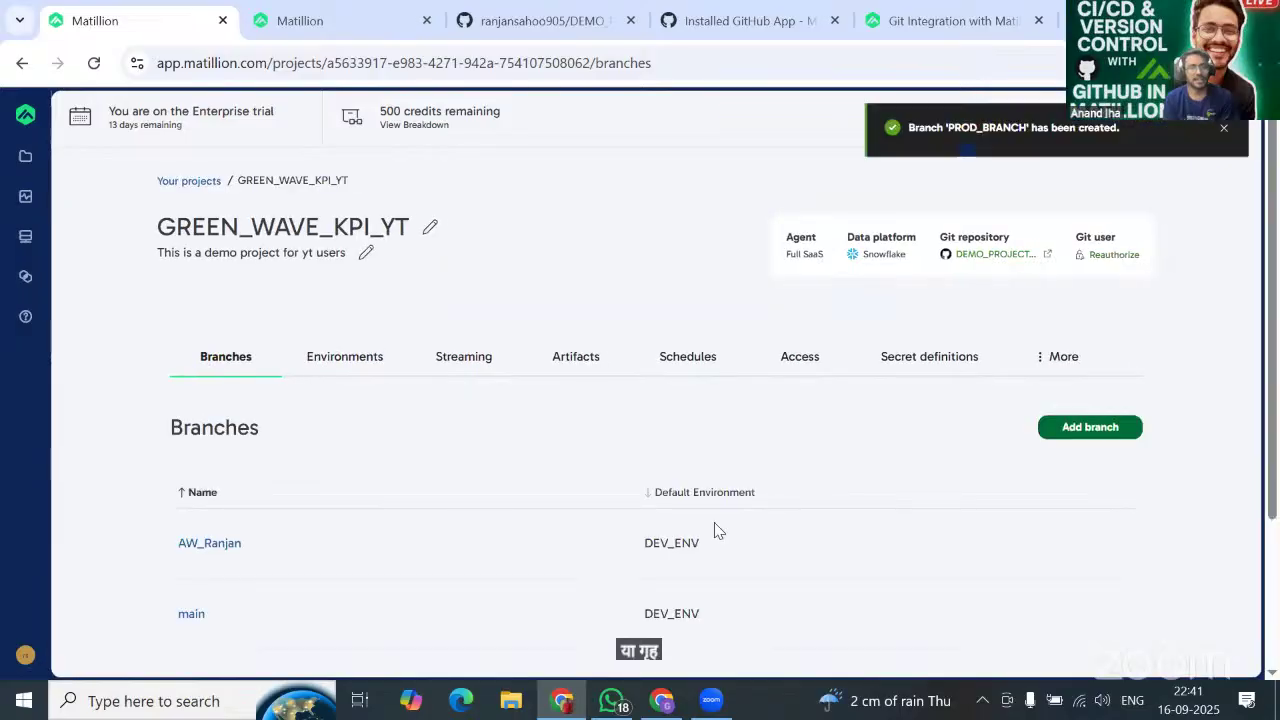
scroll(716, 530, down, 2)
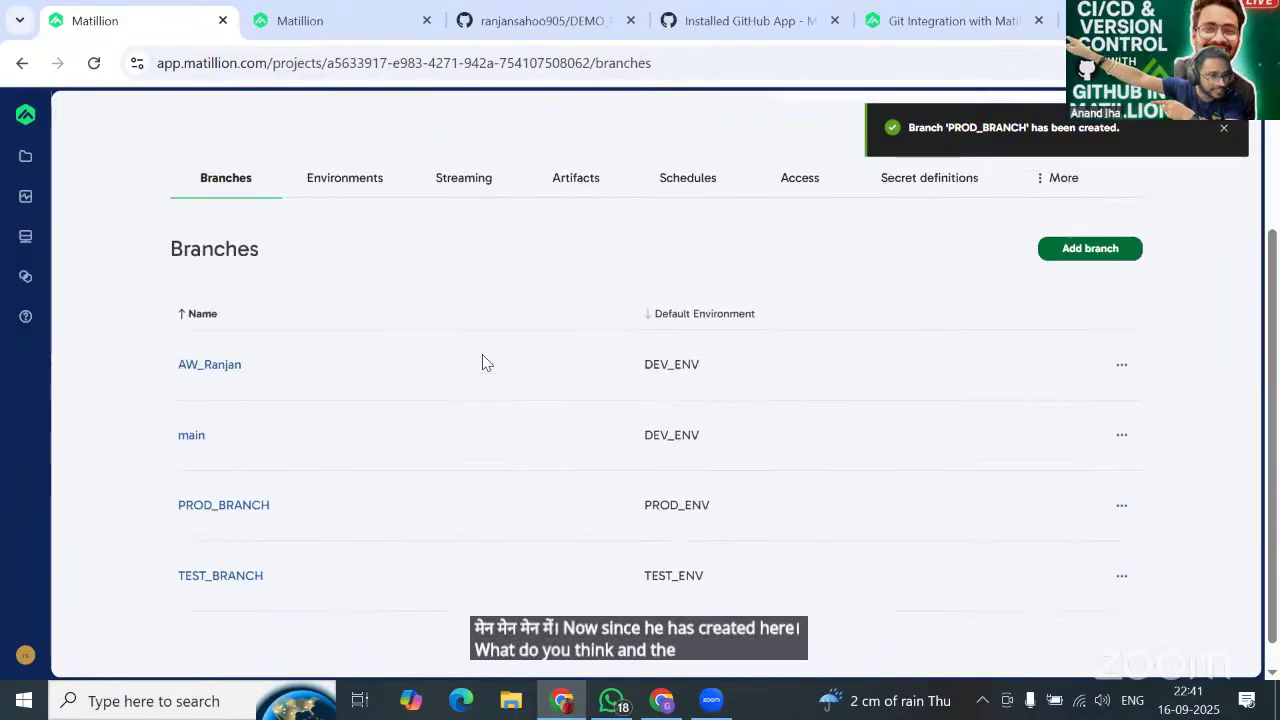
scroll(482, 362, up, 2)
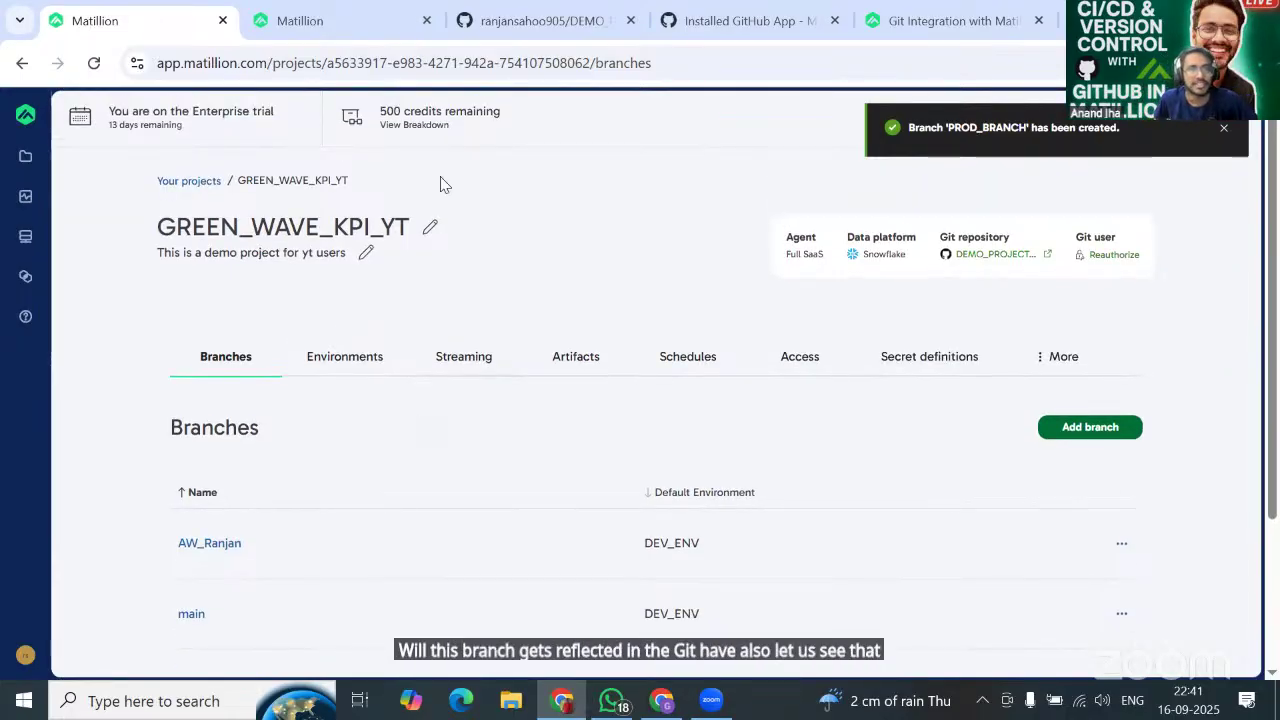
Reload the DEMO_PROJECT_YT GitHub repo and confirm it lists four branches, including TEST_BRANCH and PROD_BRANCH.
click(514, 26)
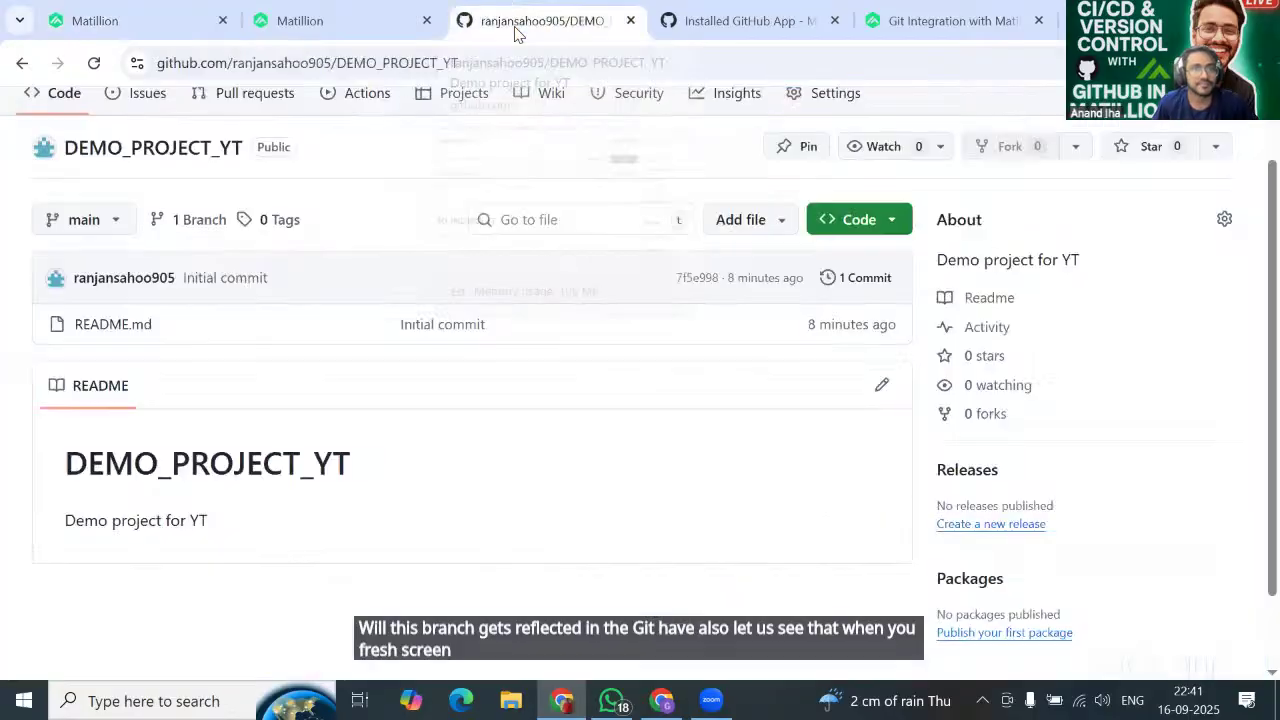
click(101, 68)
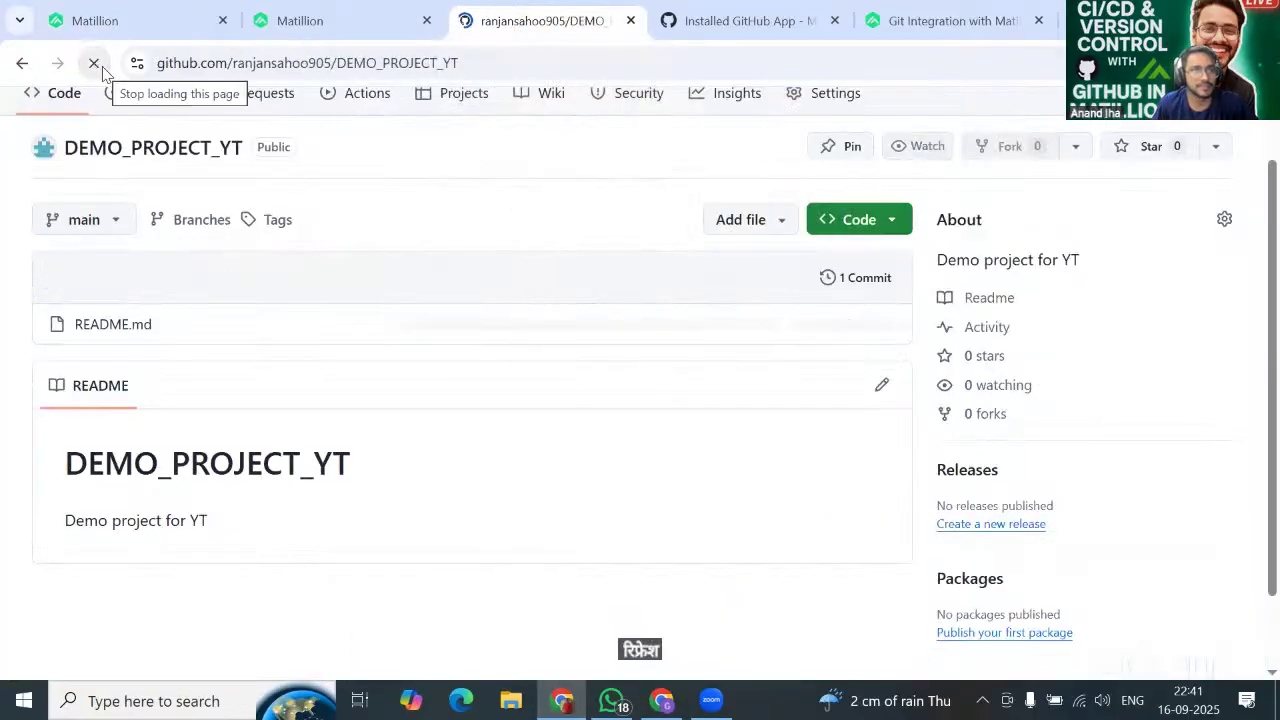
click(86, 222)
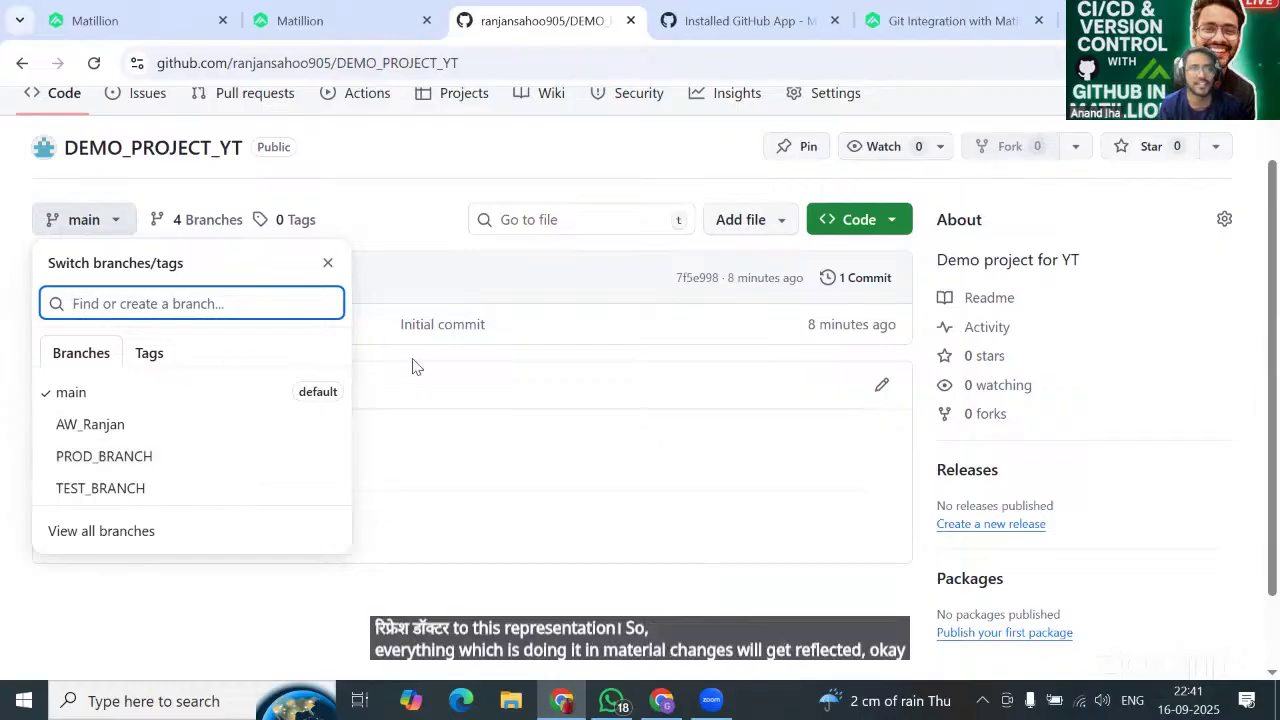
click(175, 22)
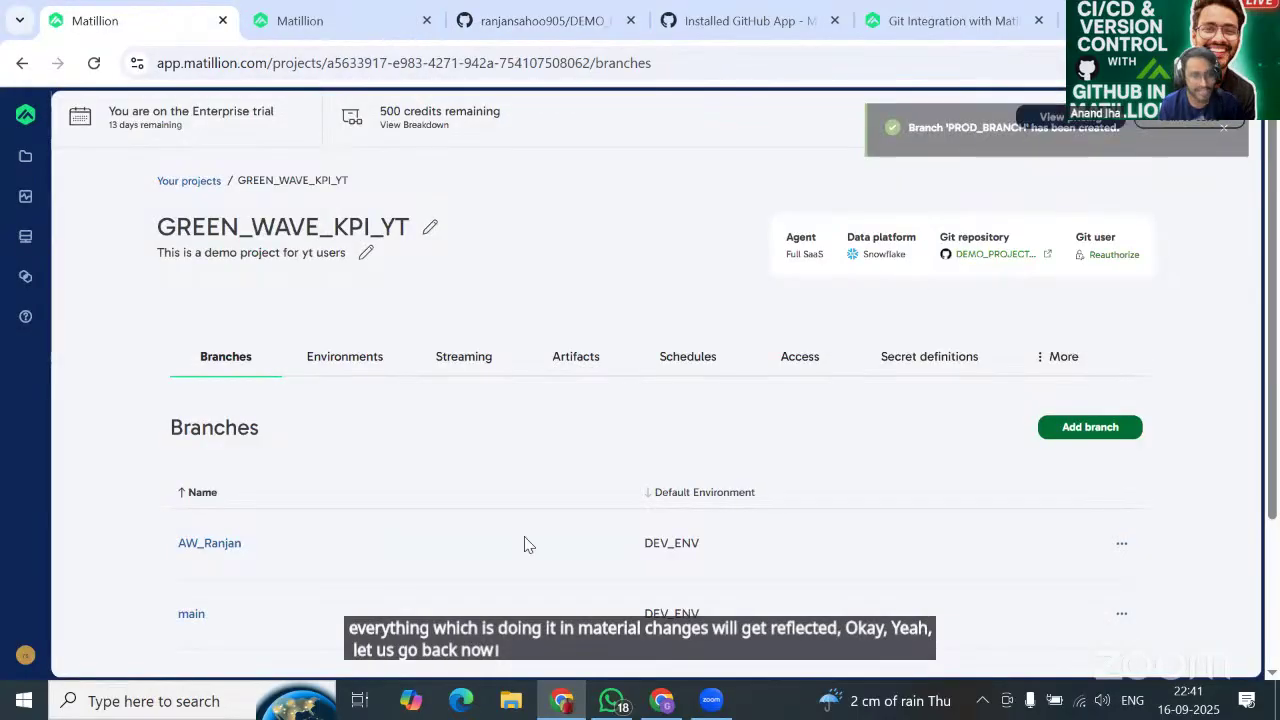
From the GREEN_WAVE_KPI_YT branches list, launch the AW_Ranjan branch's designer.
scroll(528, 544, down, 2)
scroll(505, 459, down, 1)
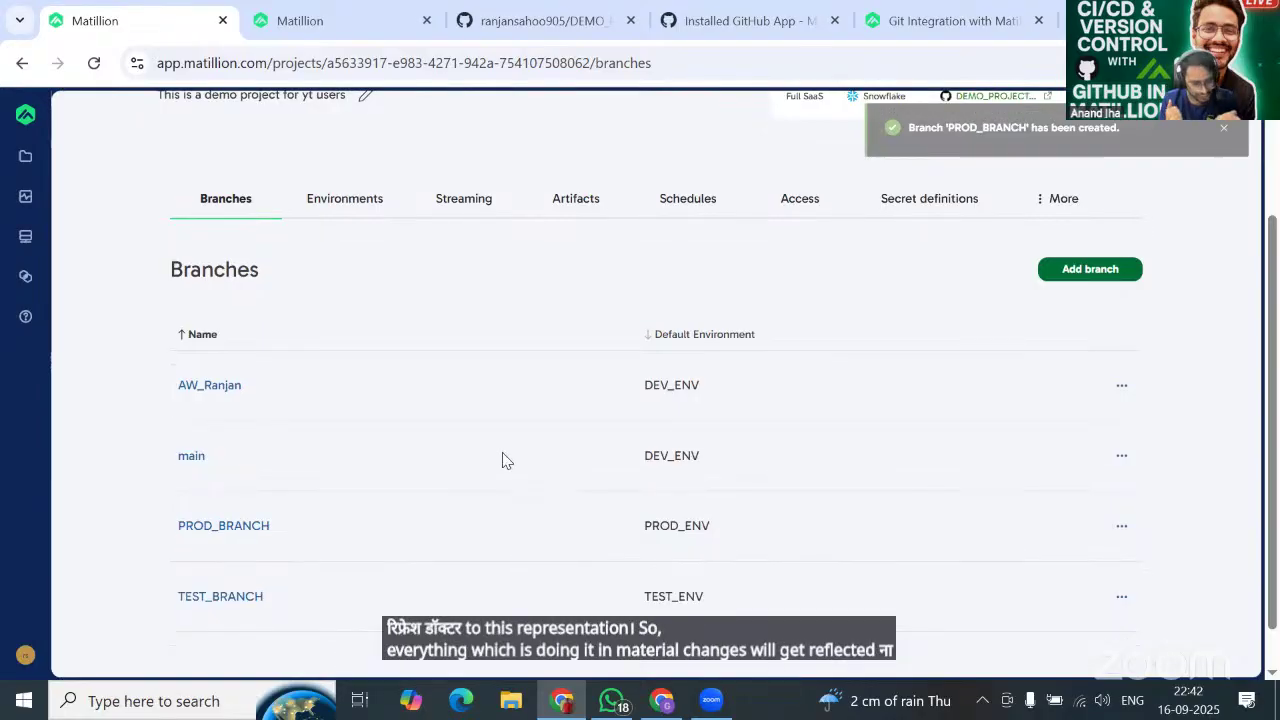
scroll(430, 486, up, 1)
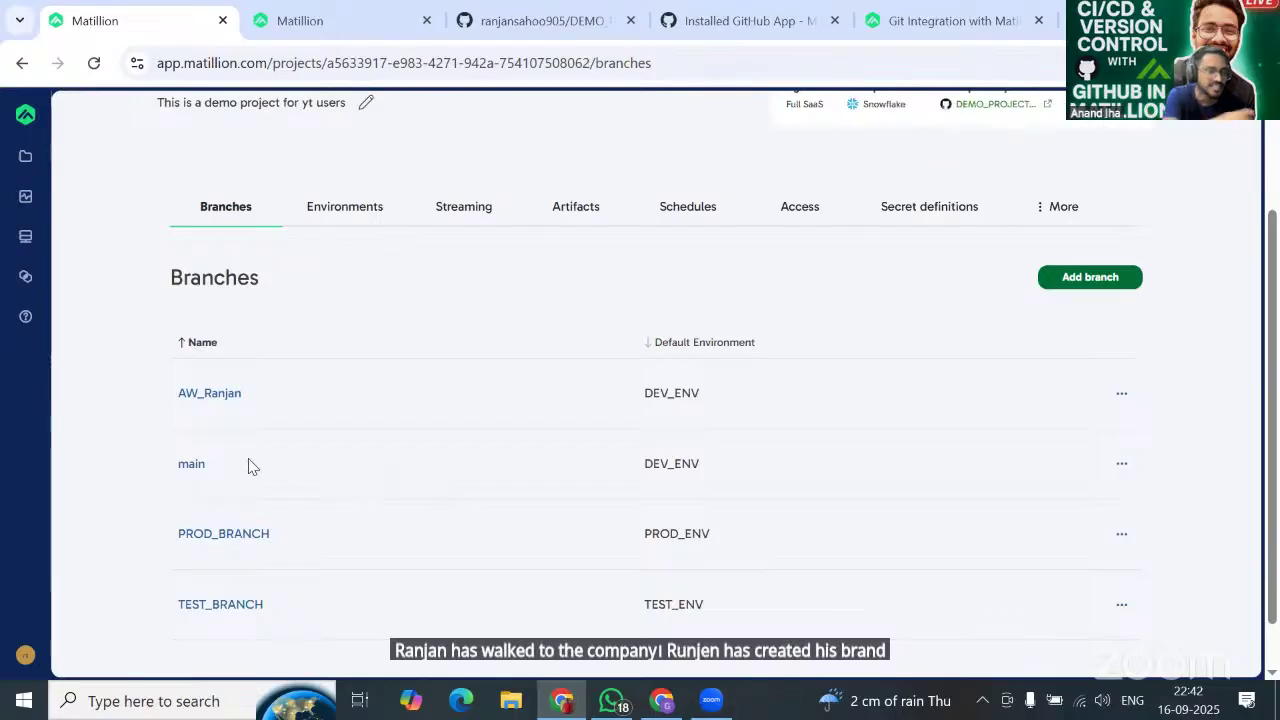
click(222, 395)
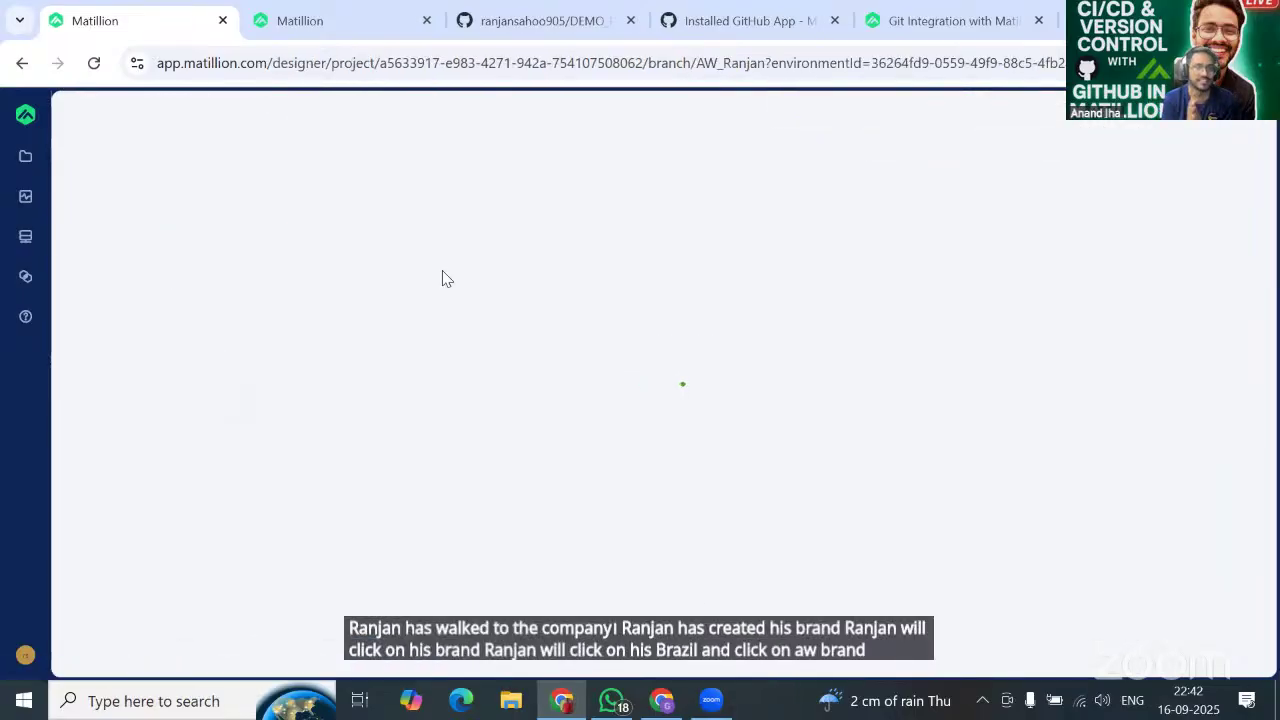
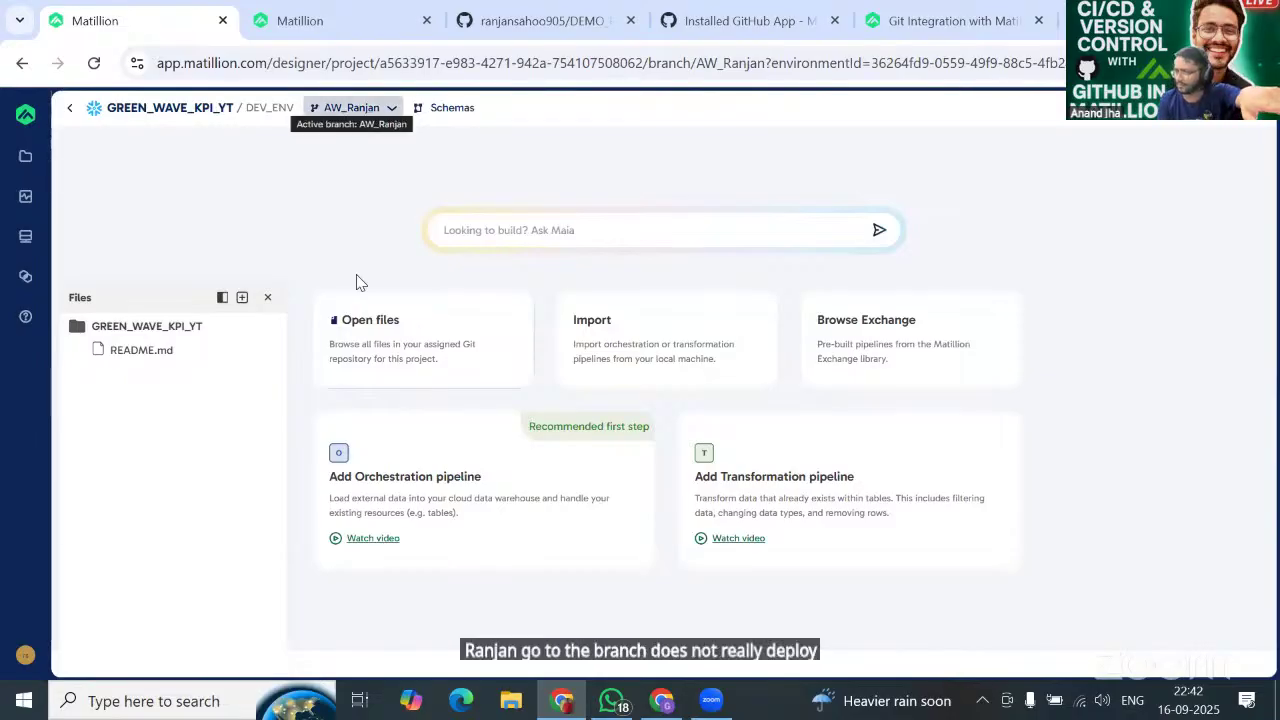
Leave the AW_Ranjan designer for GREEN_WAVE_KPI_YT's Branches list showing all four branches.
click(71, 110)
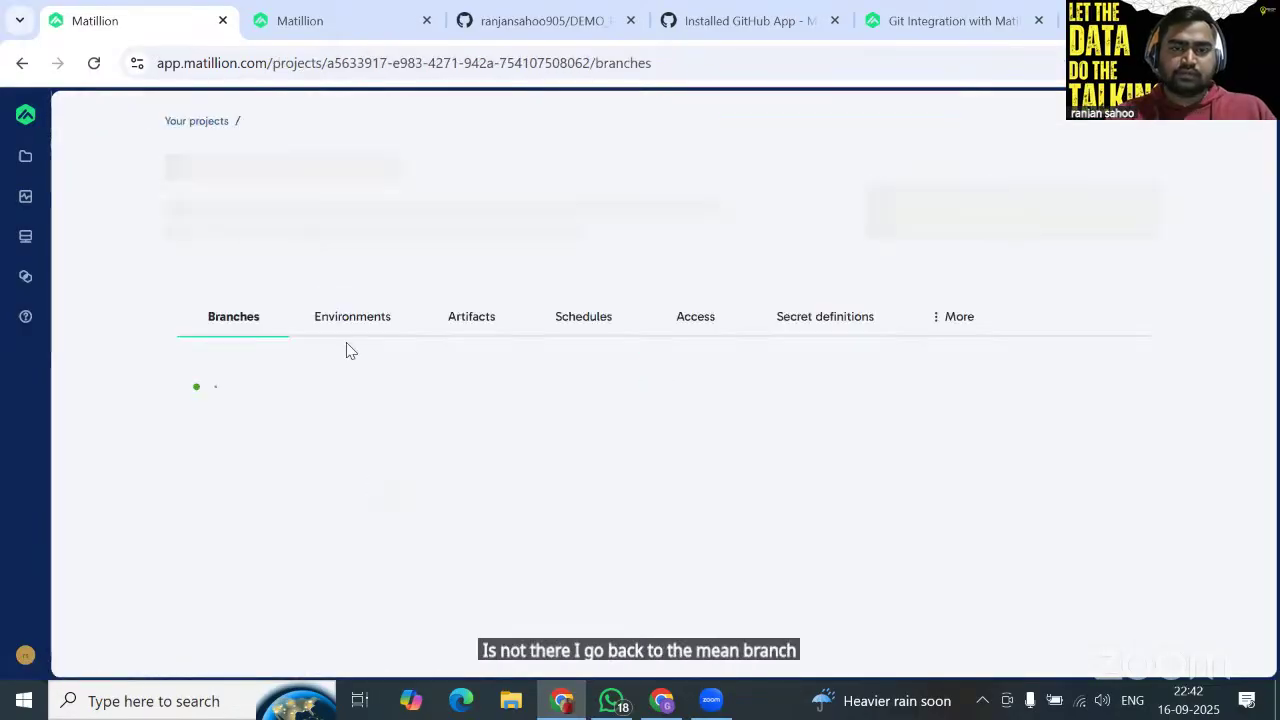
scroll(402, 499, down, 1)
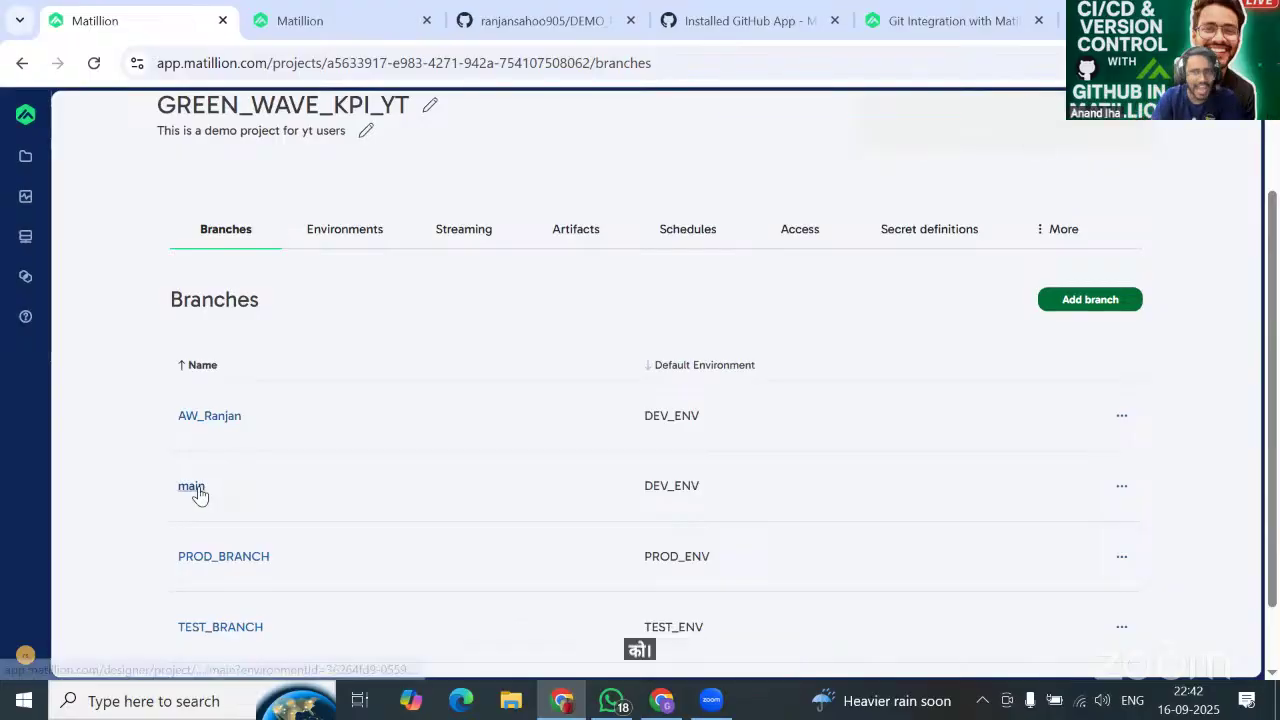
On the main branch, import the GREEN_WAVE_KPI_main export from Downloads into the project folder.
click(191, 494)
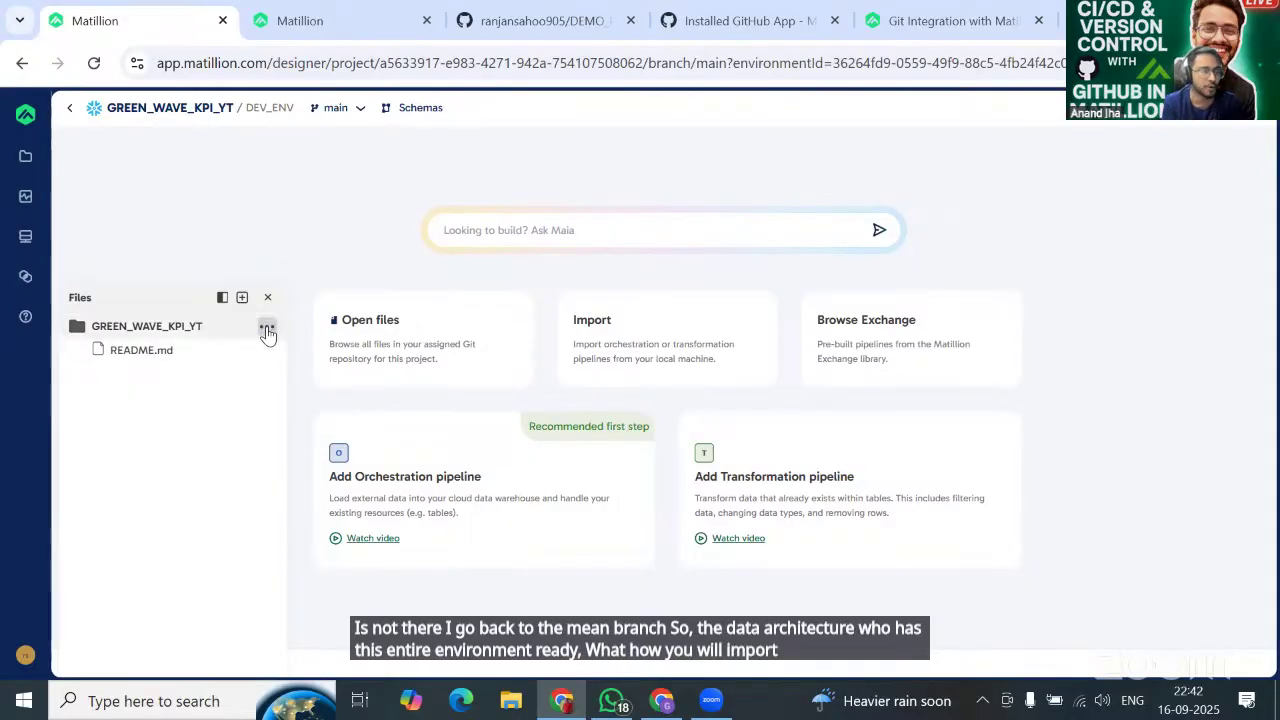
click(267, 331)
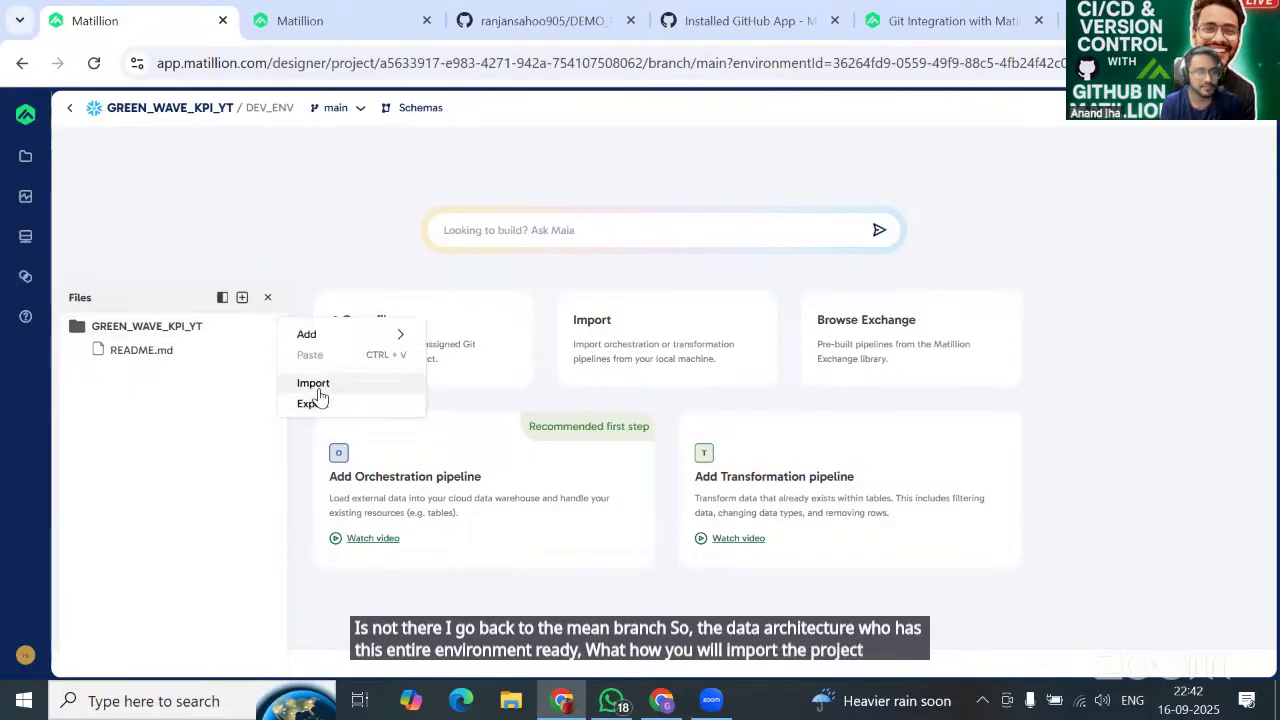
click(318, 388)
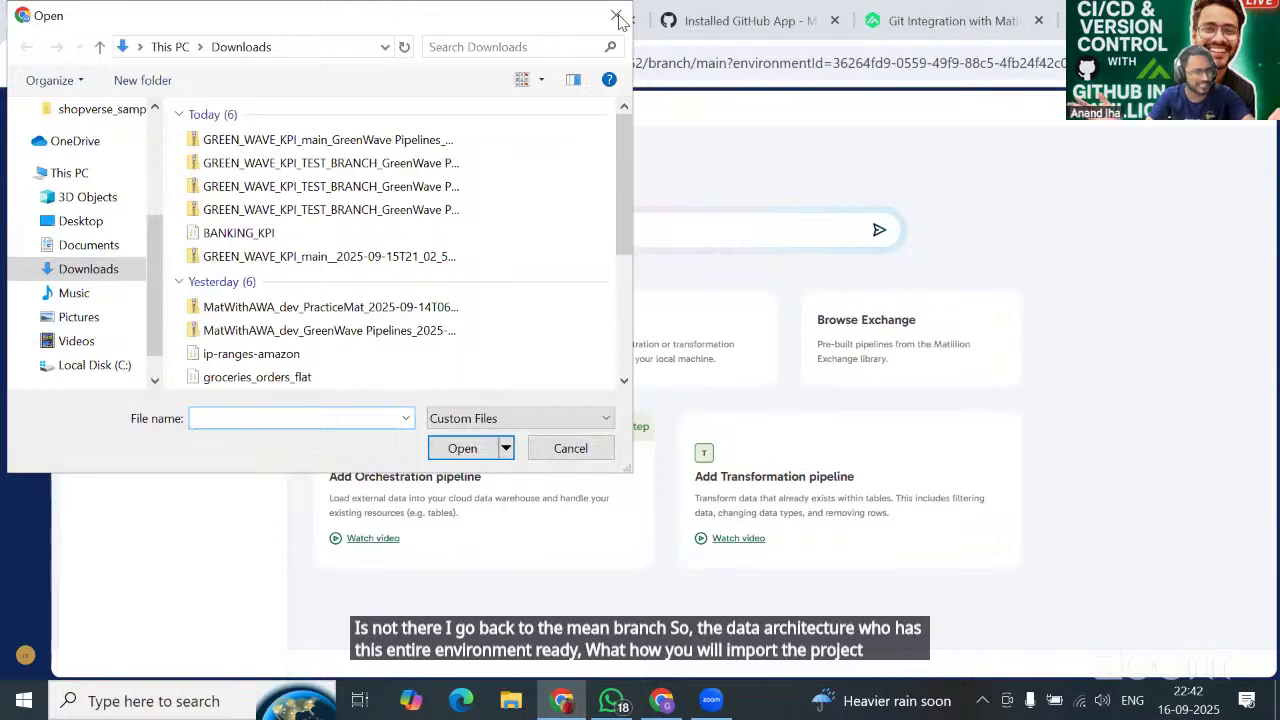
click(616, 17)
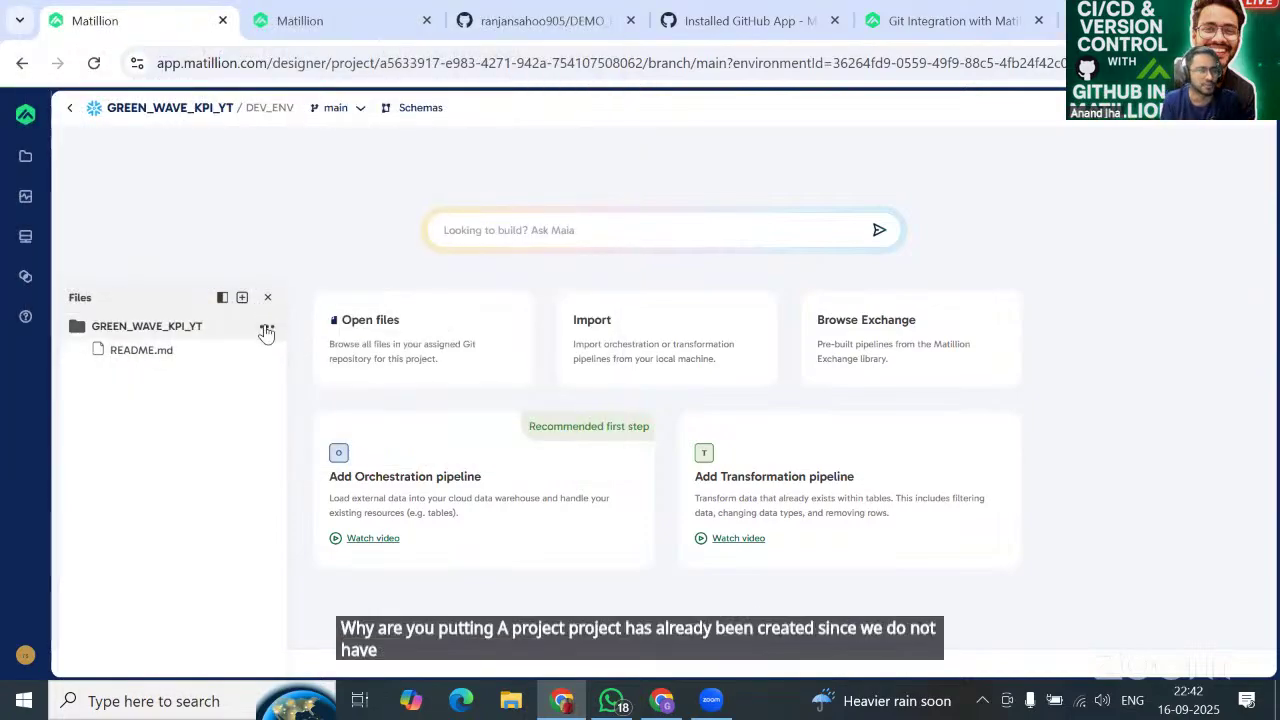
click(267, 331)
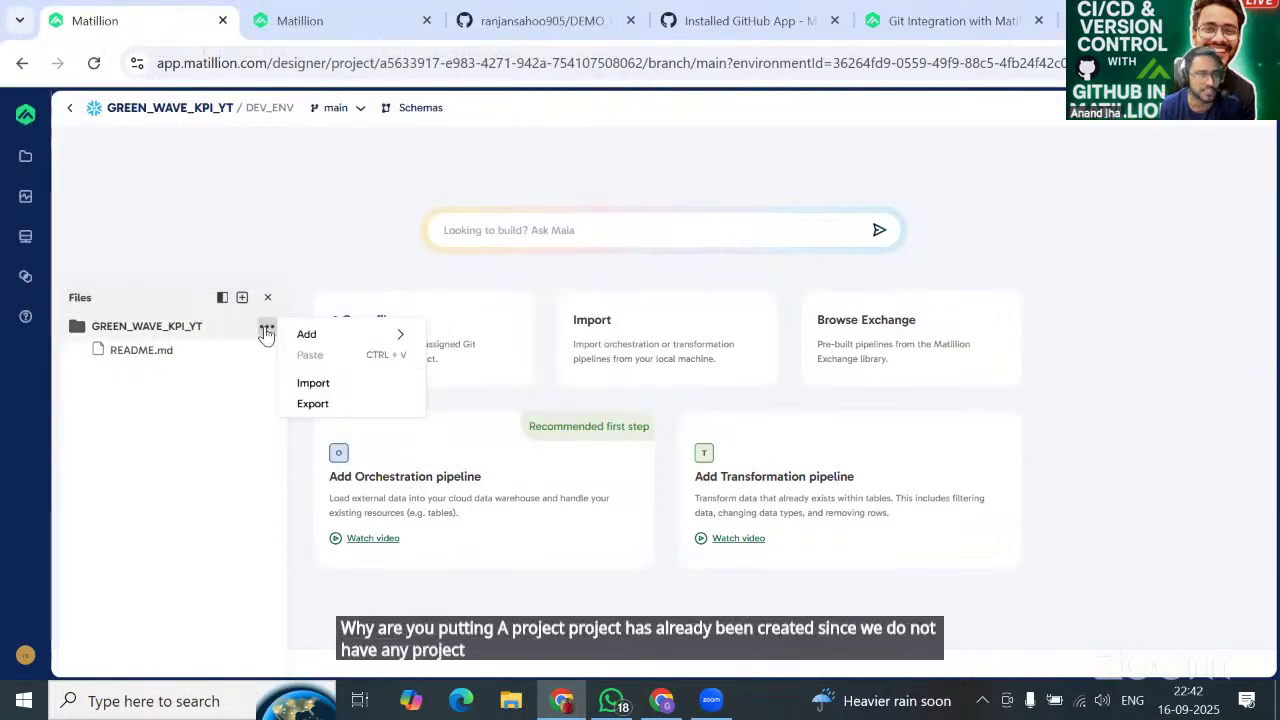
click(318, 386)
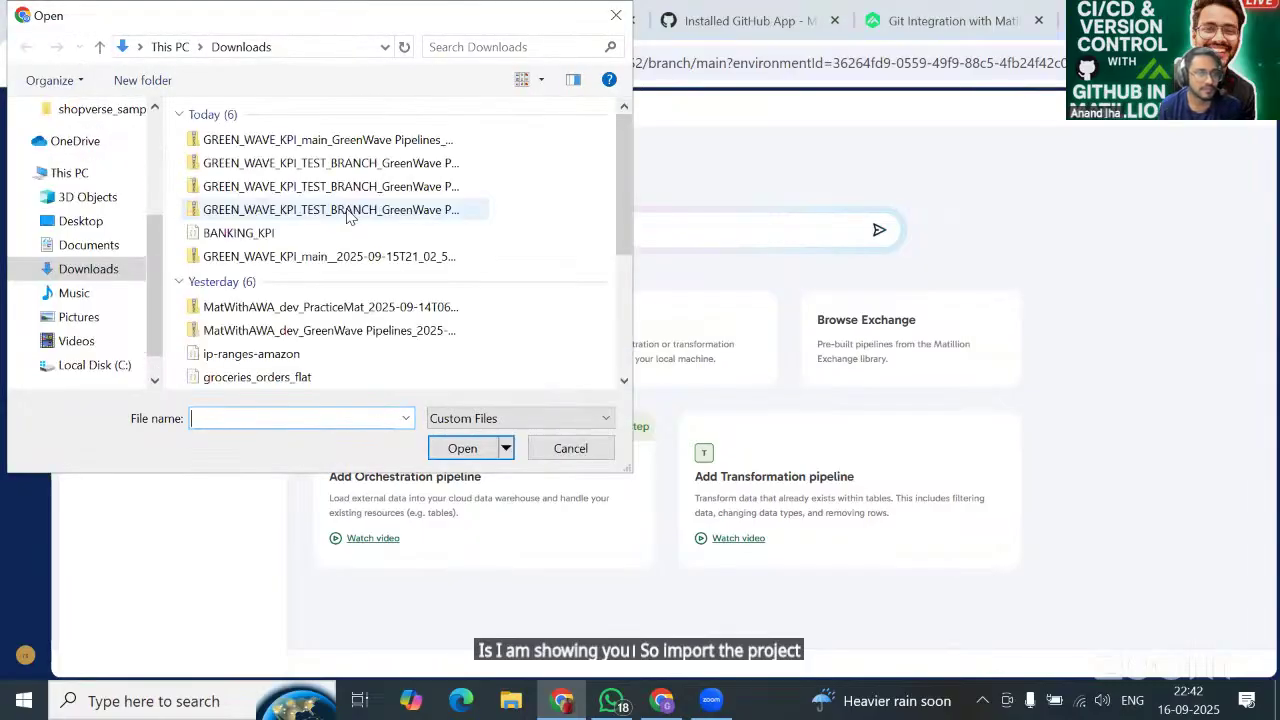
click(282, 143)
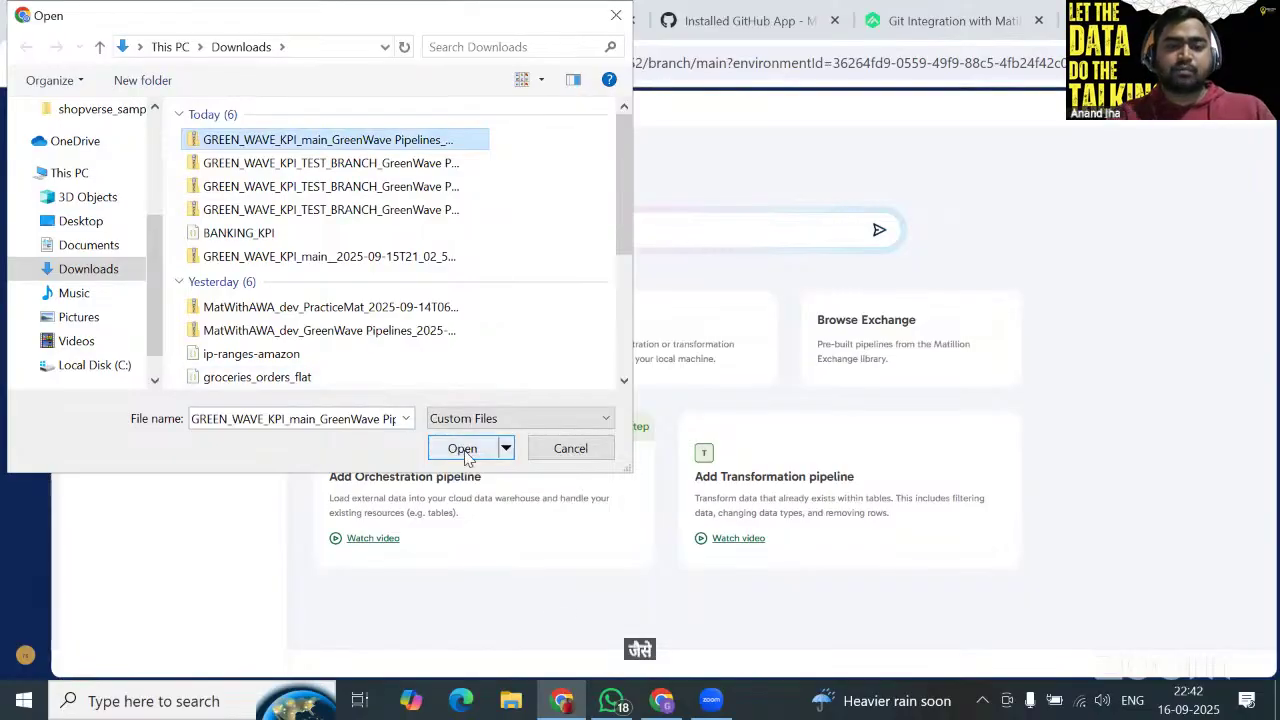
click(464, 450)
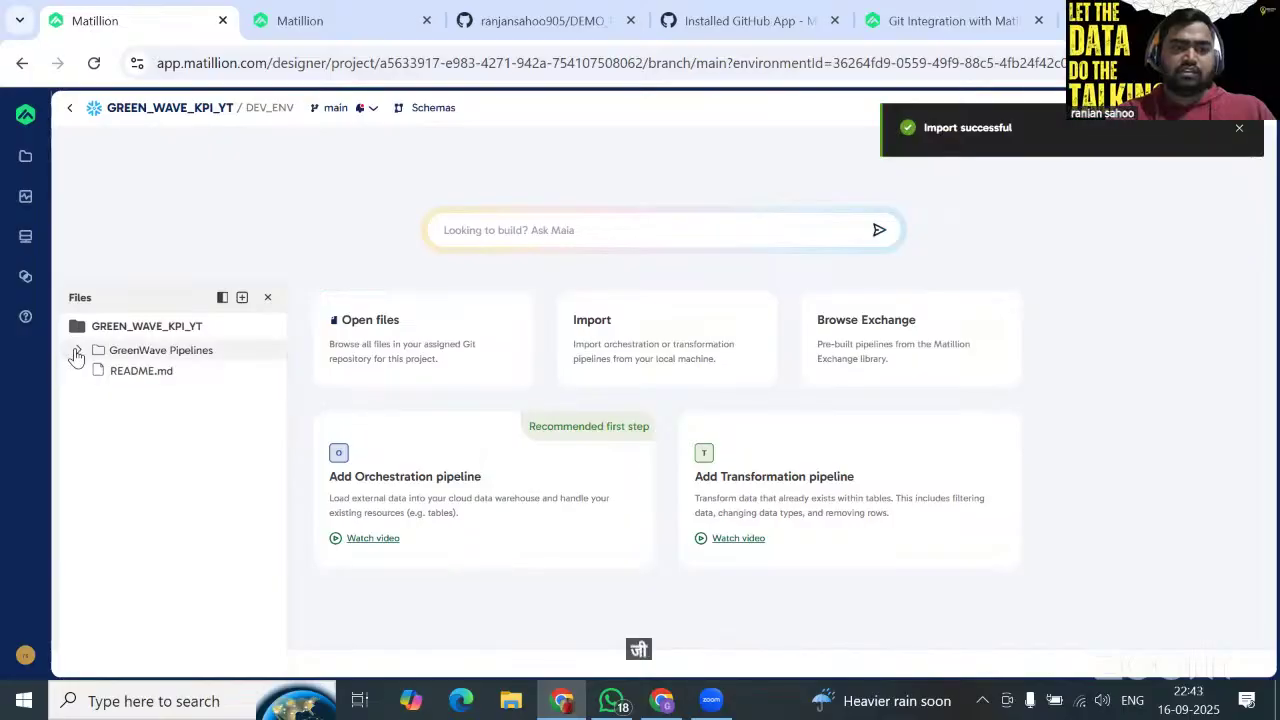
Expand GreenWave Pipelines and open Calculate Profit and Revenue, Create SHEET_NAMES and the GreenWave orchestration.
click(77, 352)
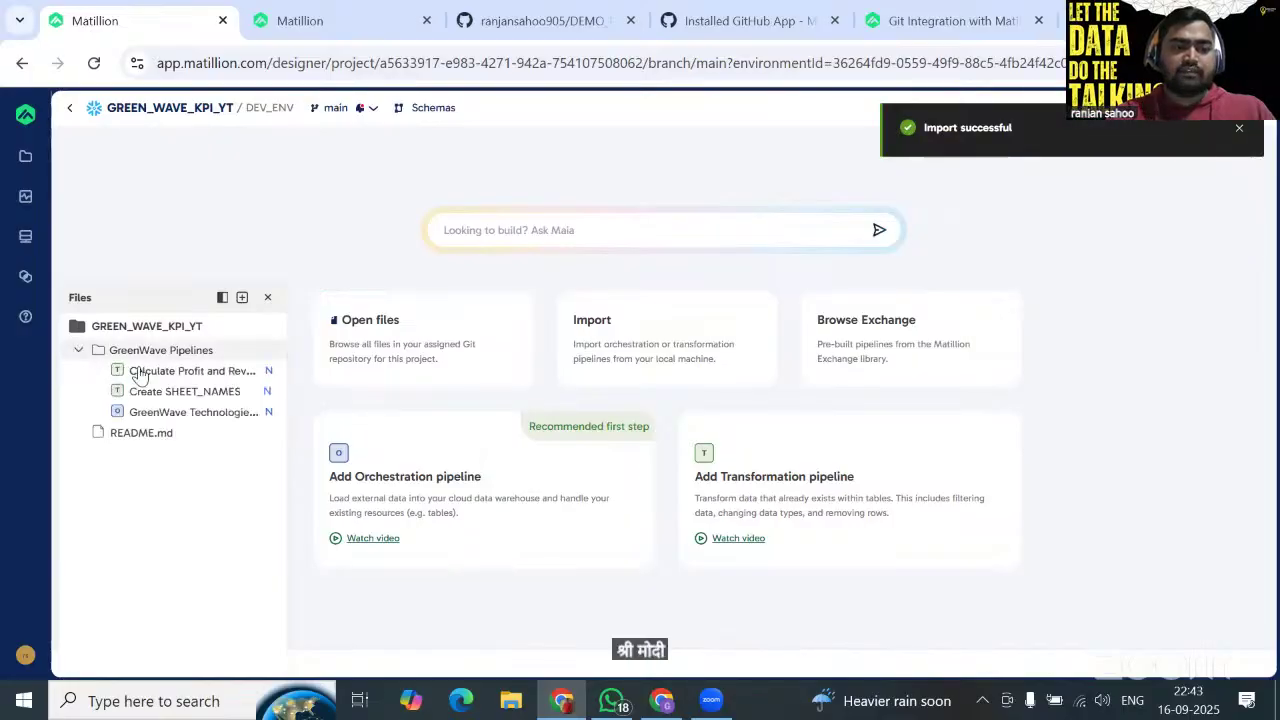
click(189, 372)
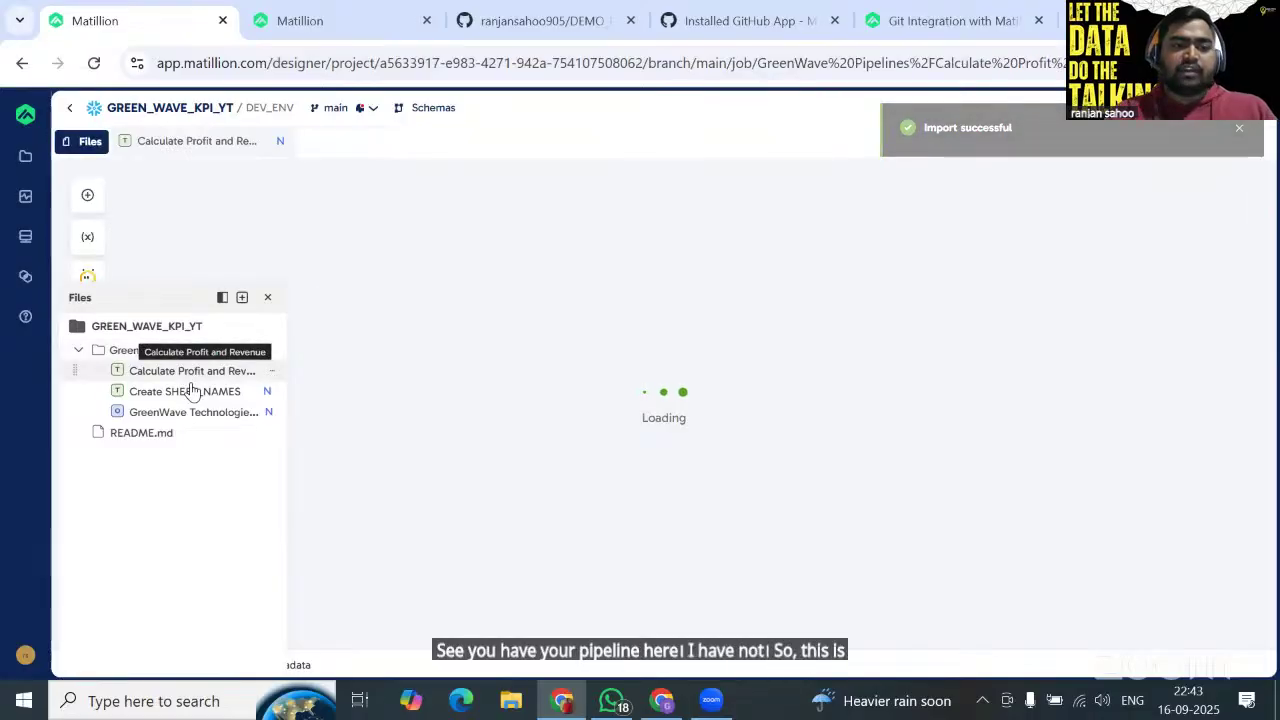
click(192, 391)
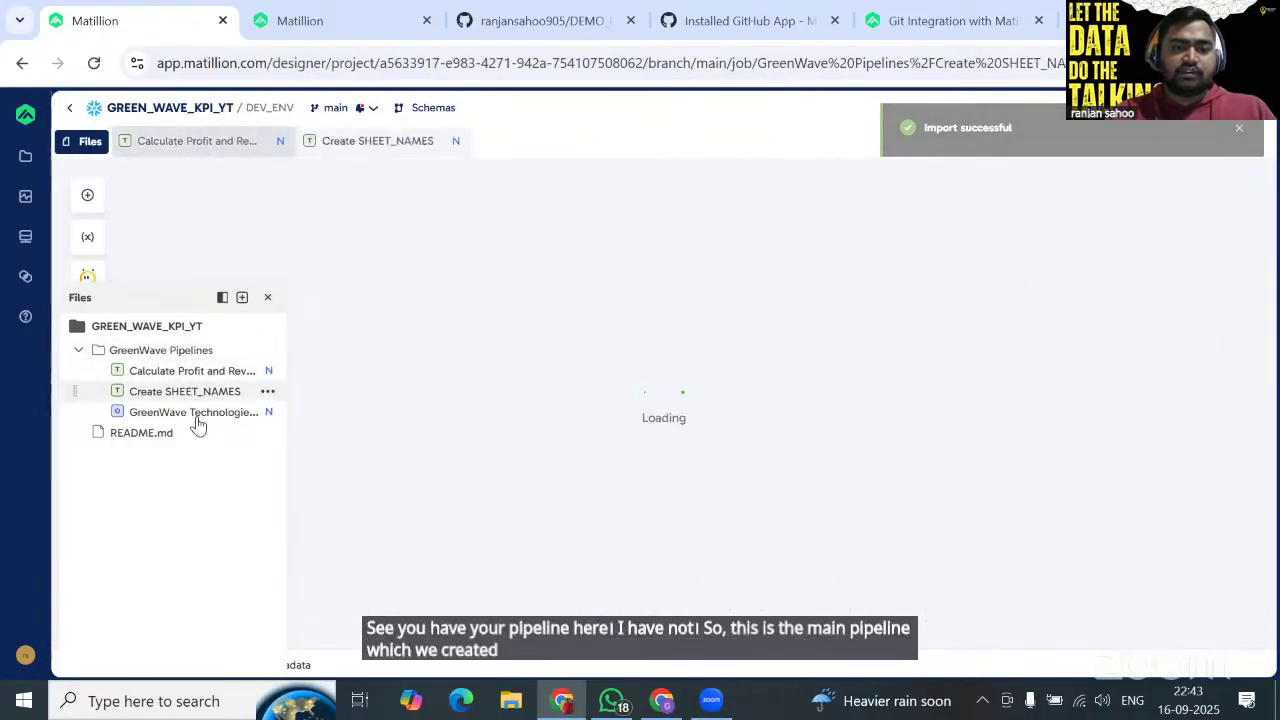
click(194, 412)
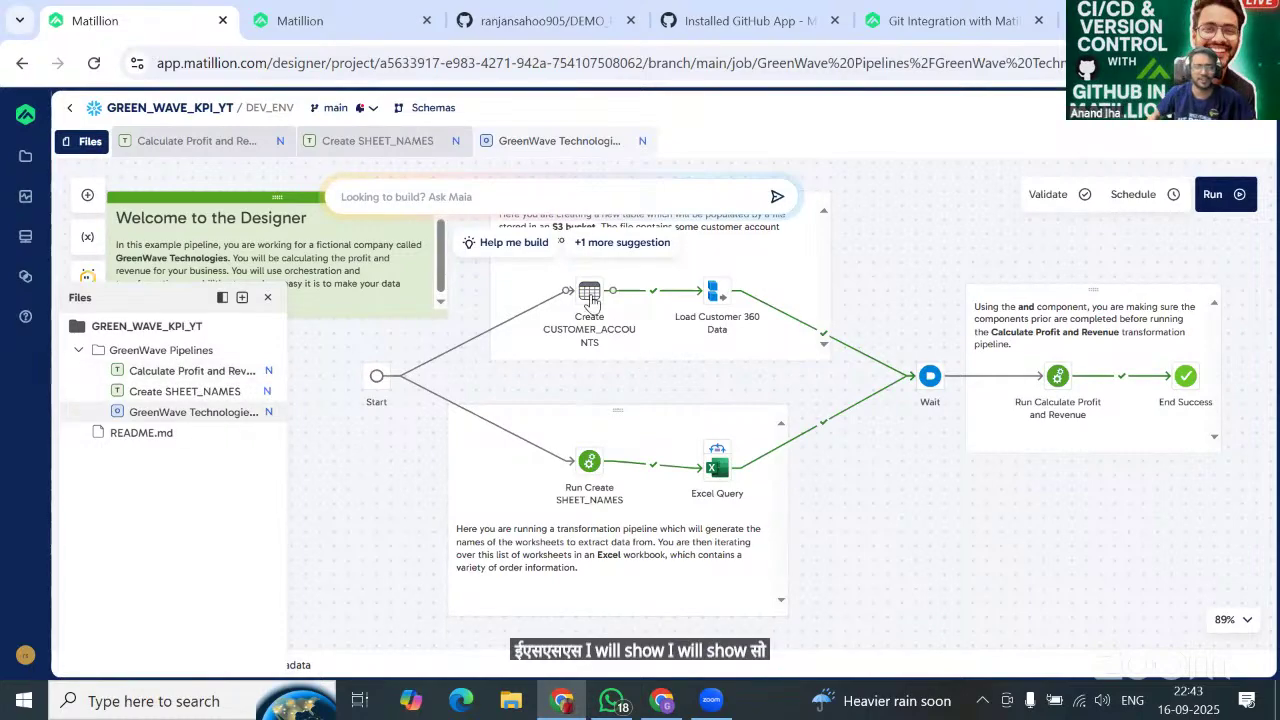
click(185, 373)
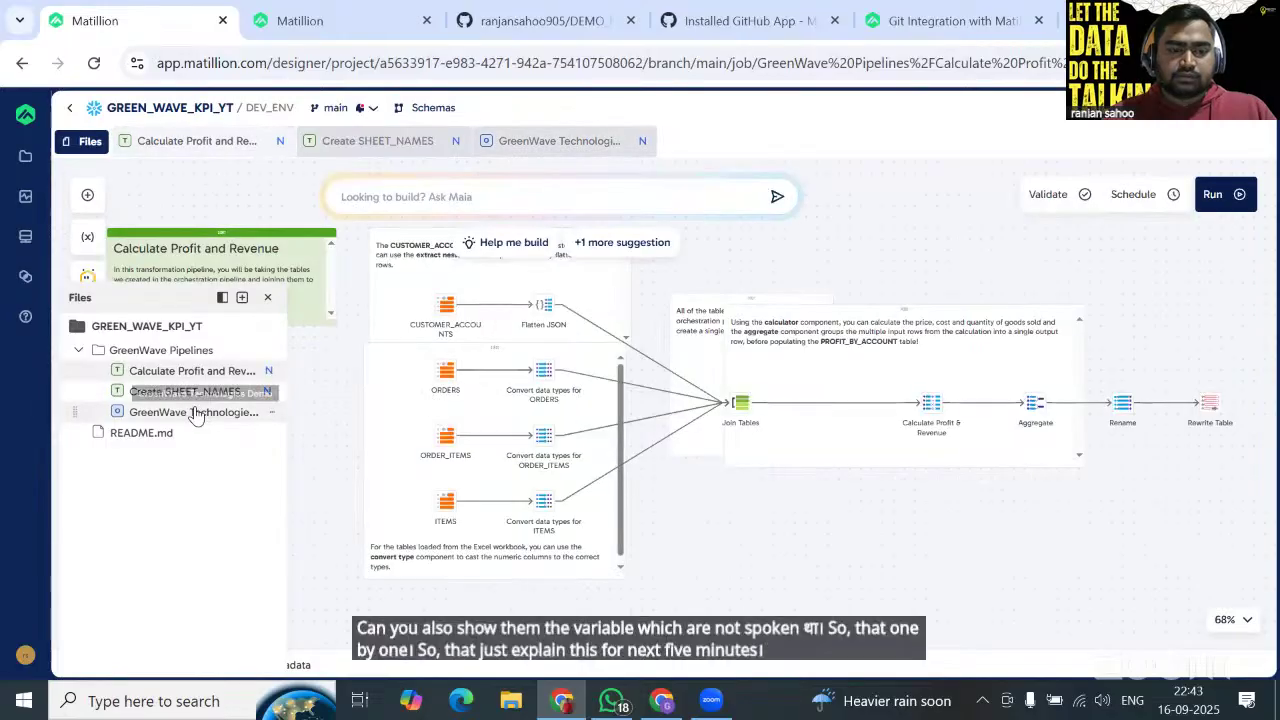
click(196, 413)
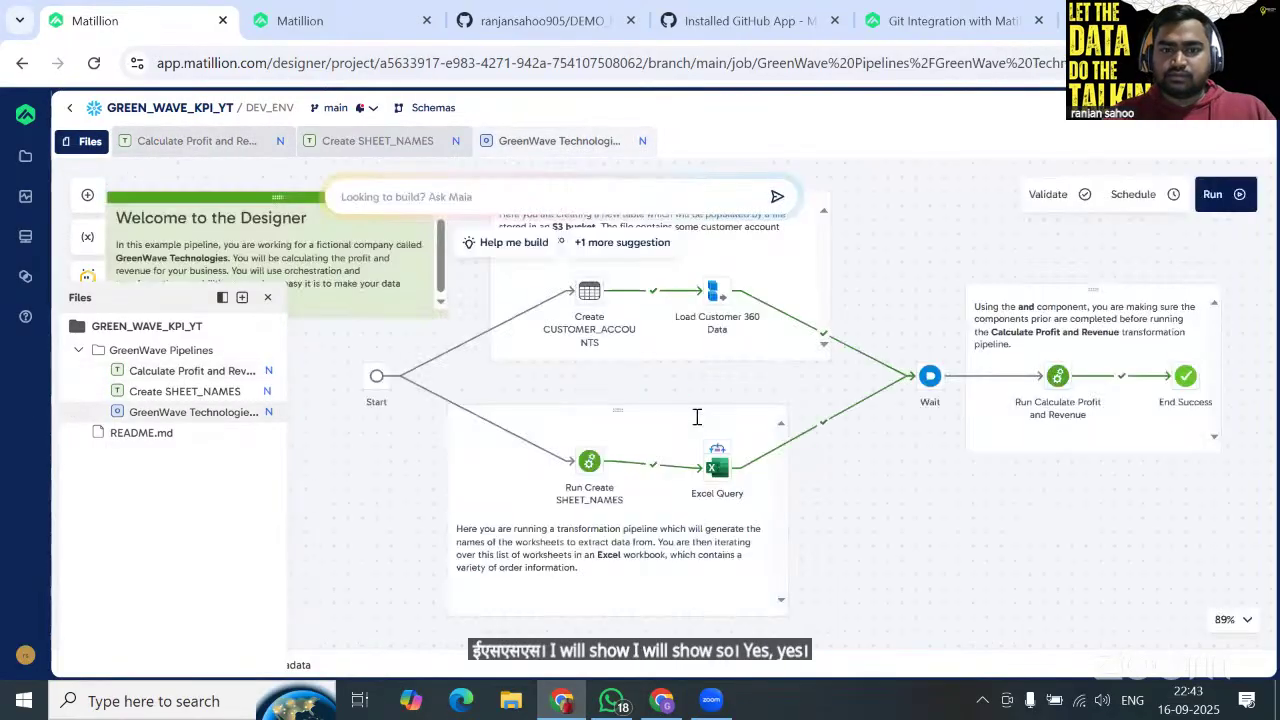
key(alt+Tab)
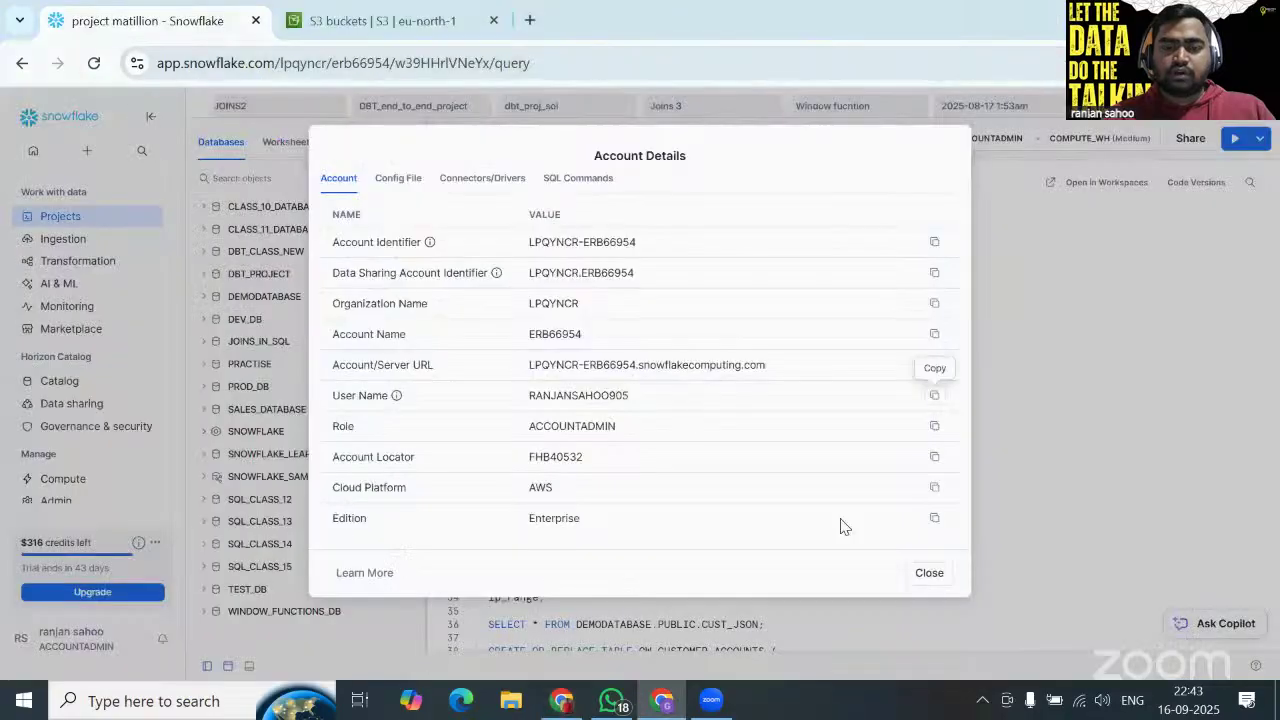
click(927, 580)
key(alt+Tab)
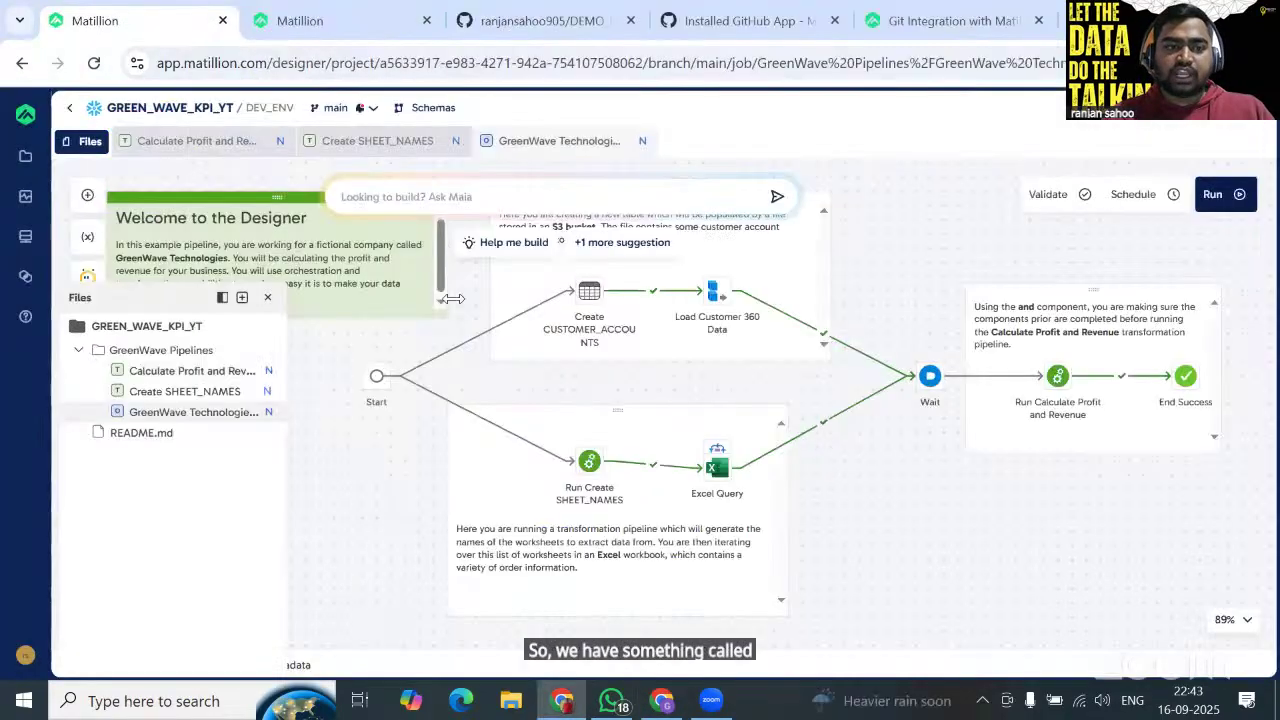
click(96, 237)
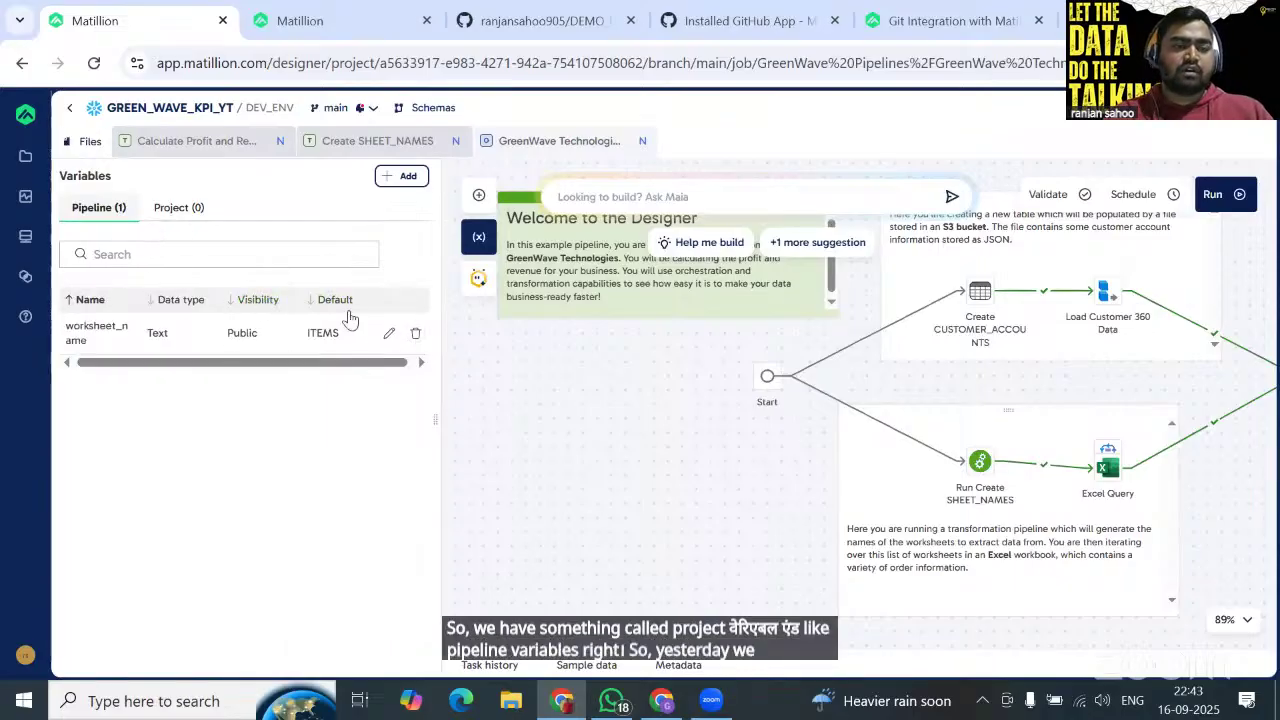
click(479, 236)
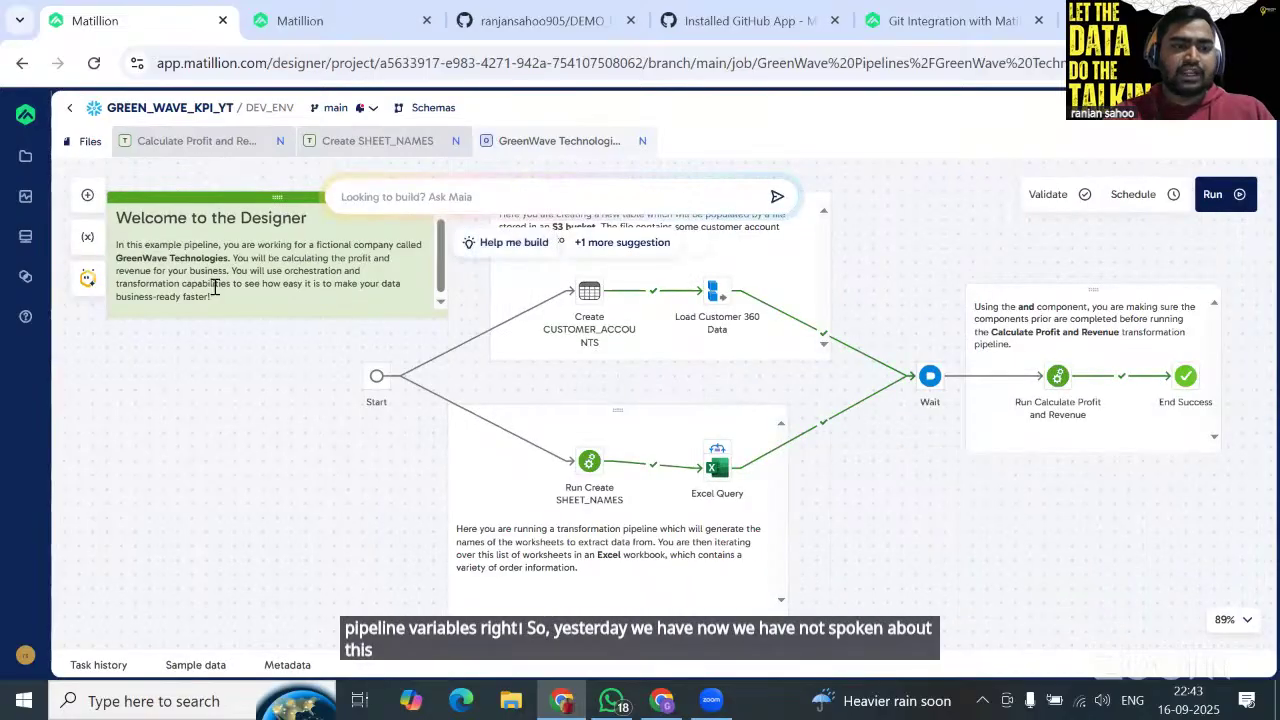
click(367, 142)
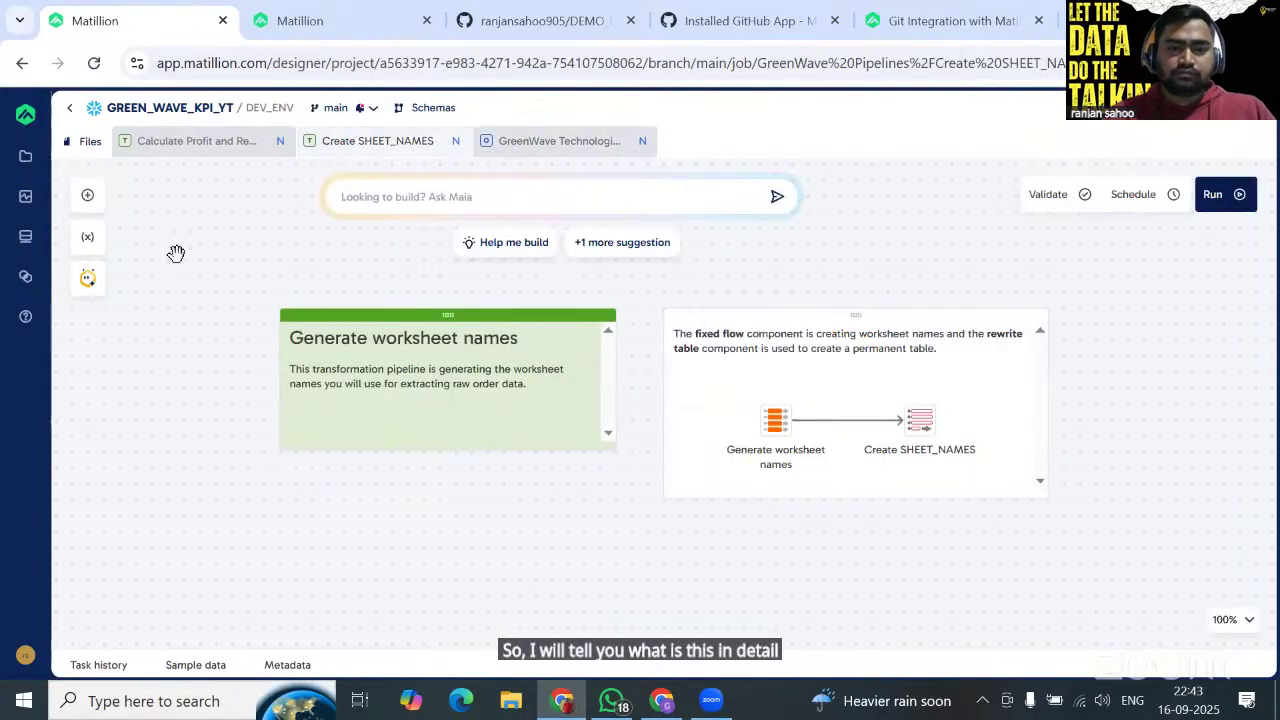
click(87, 237)
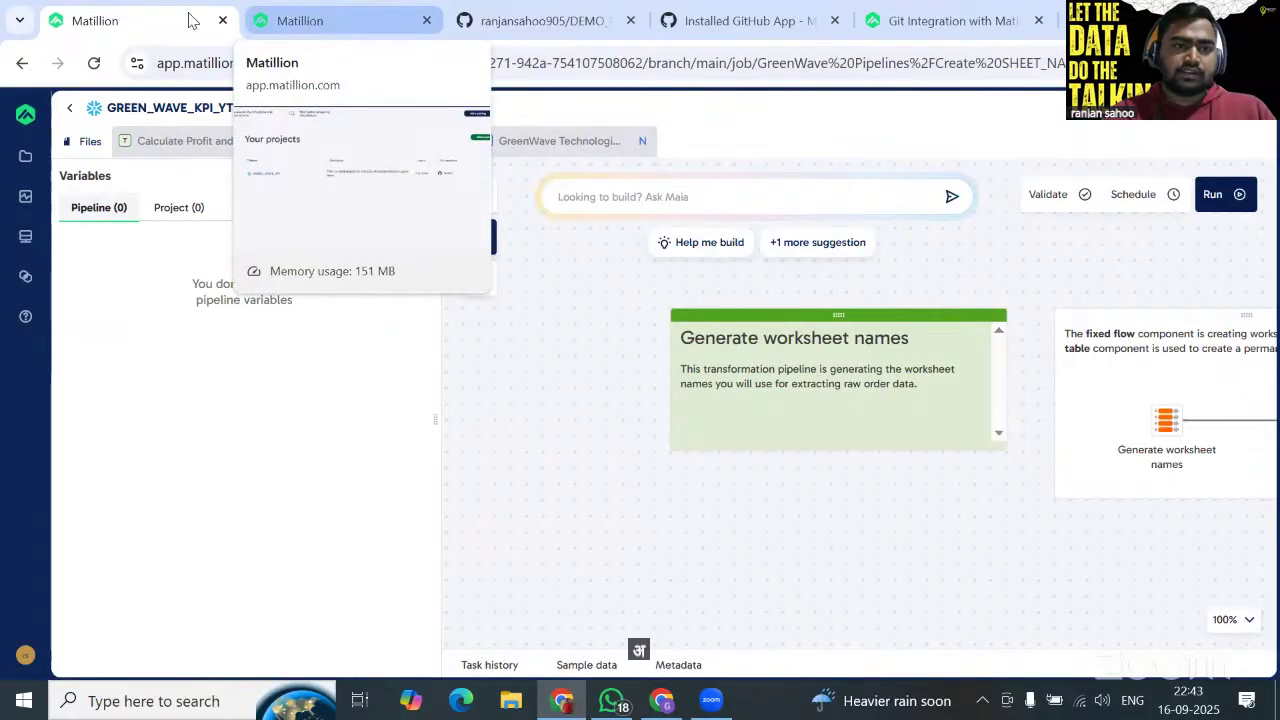
Go to GREEN_WAVE_KPI's main branch, open Calculate Profit and Revenue and show its variables.
click(69, 116)
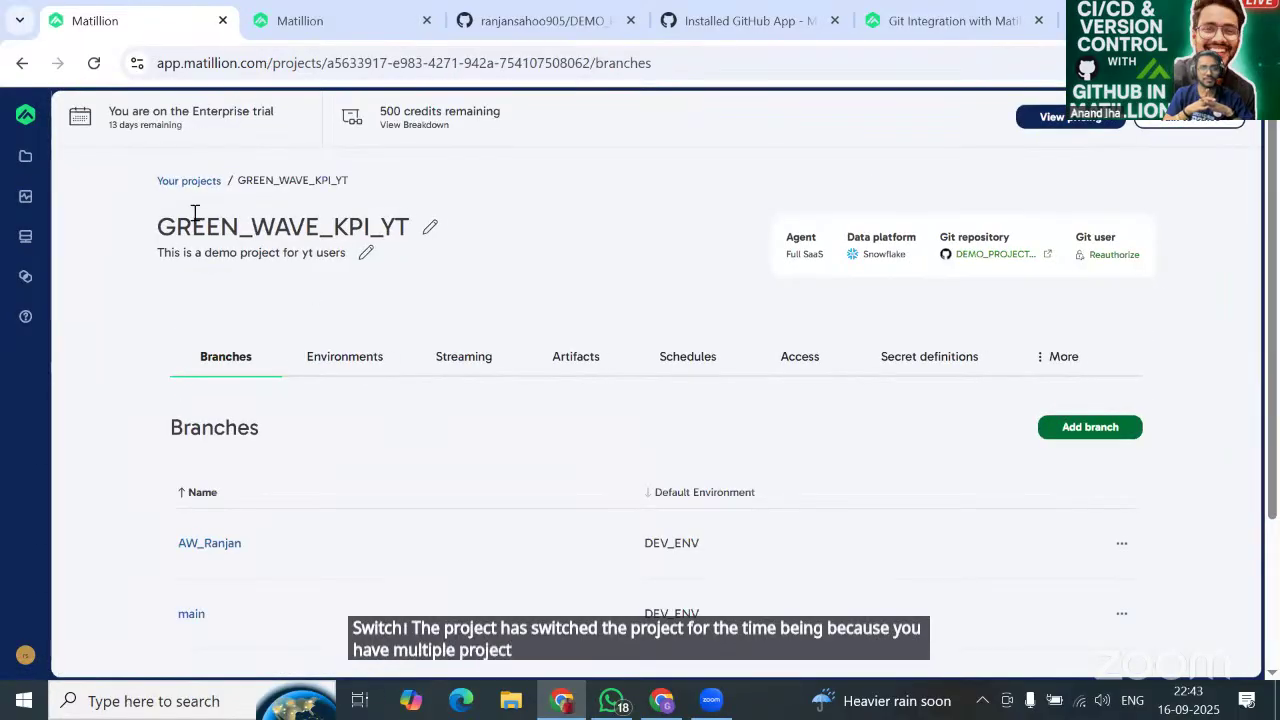
click(188, 181)
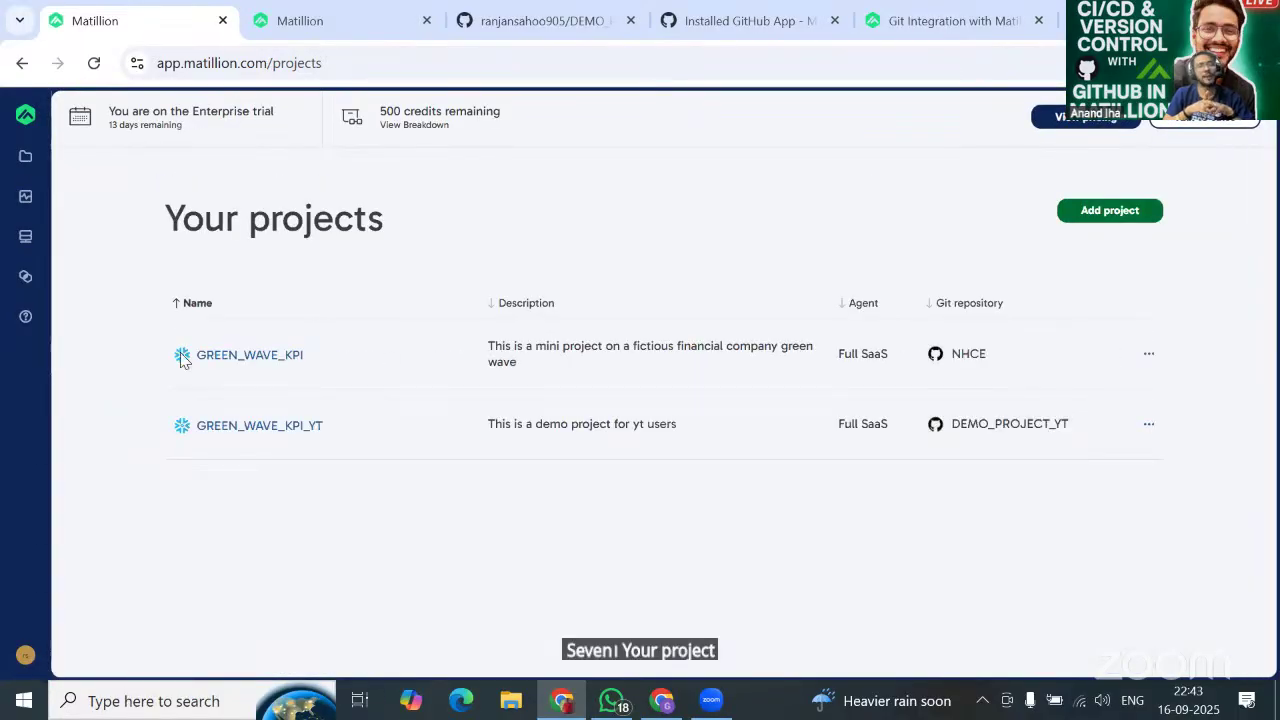
click(246, 357)
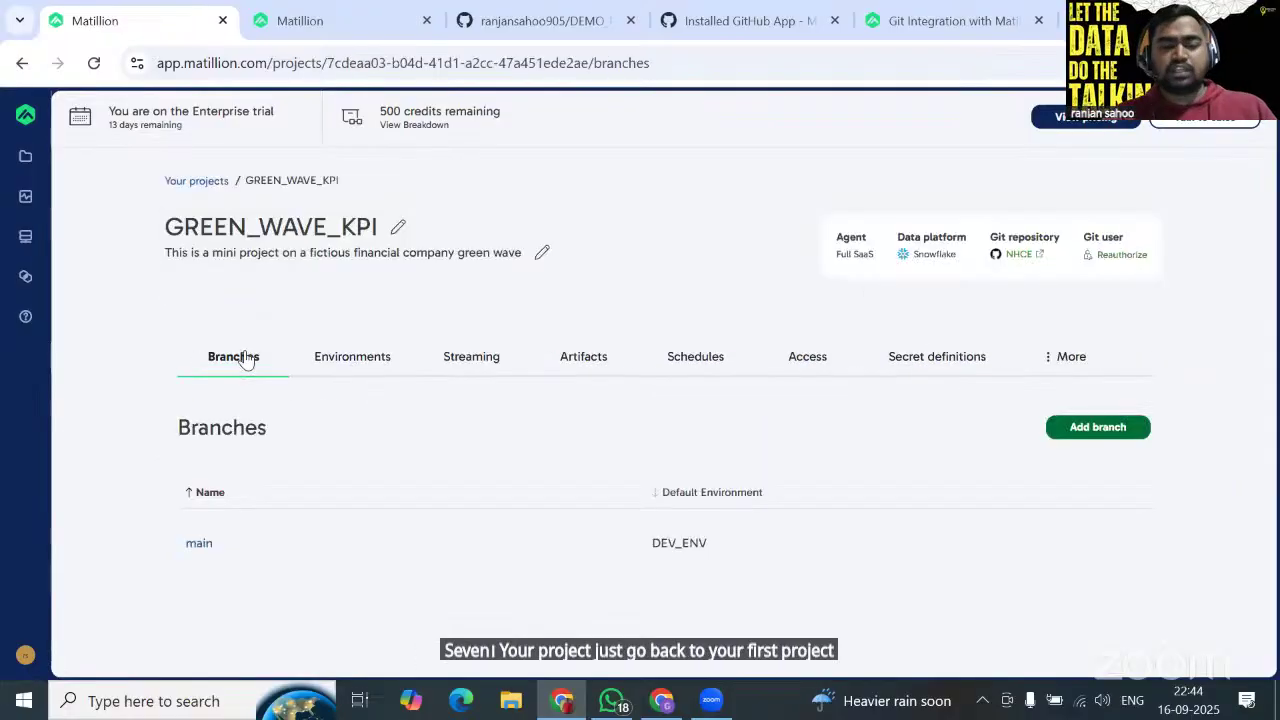
click(199, 546)
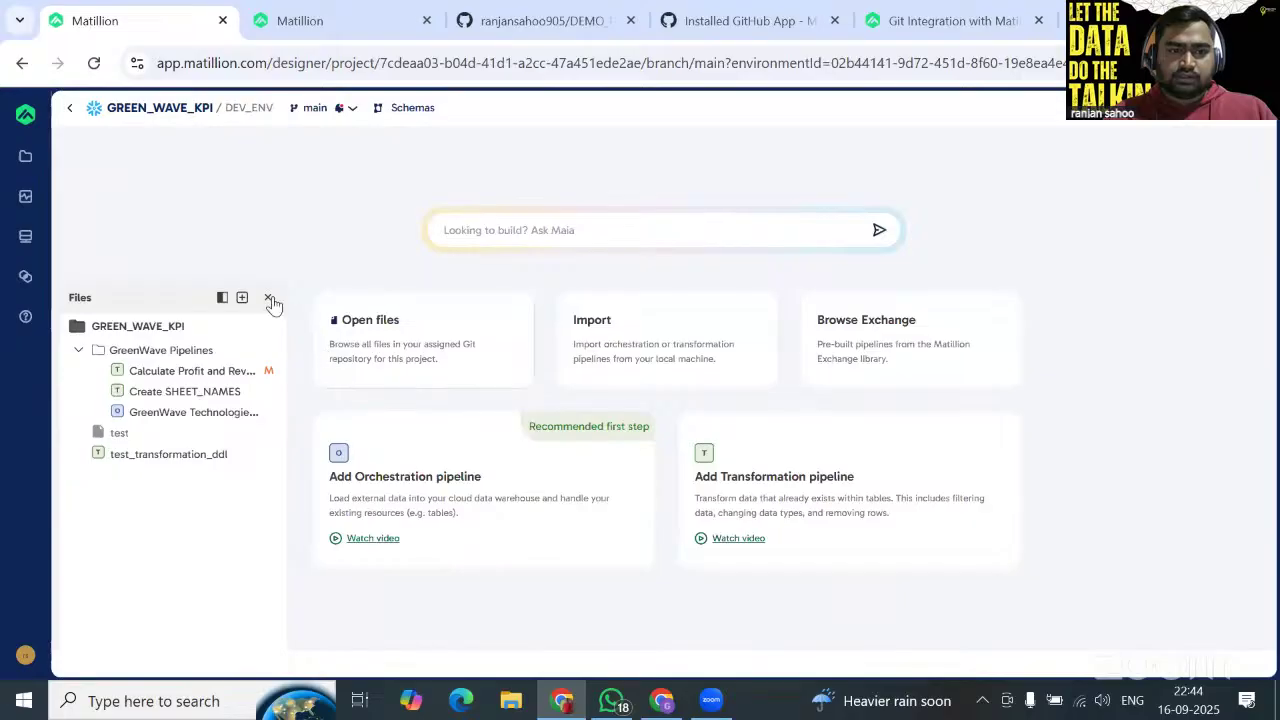
click(268, 299)
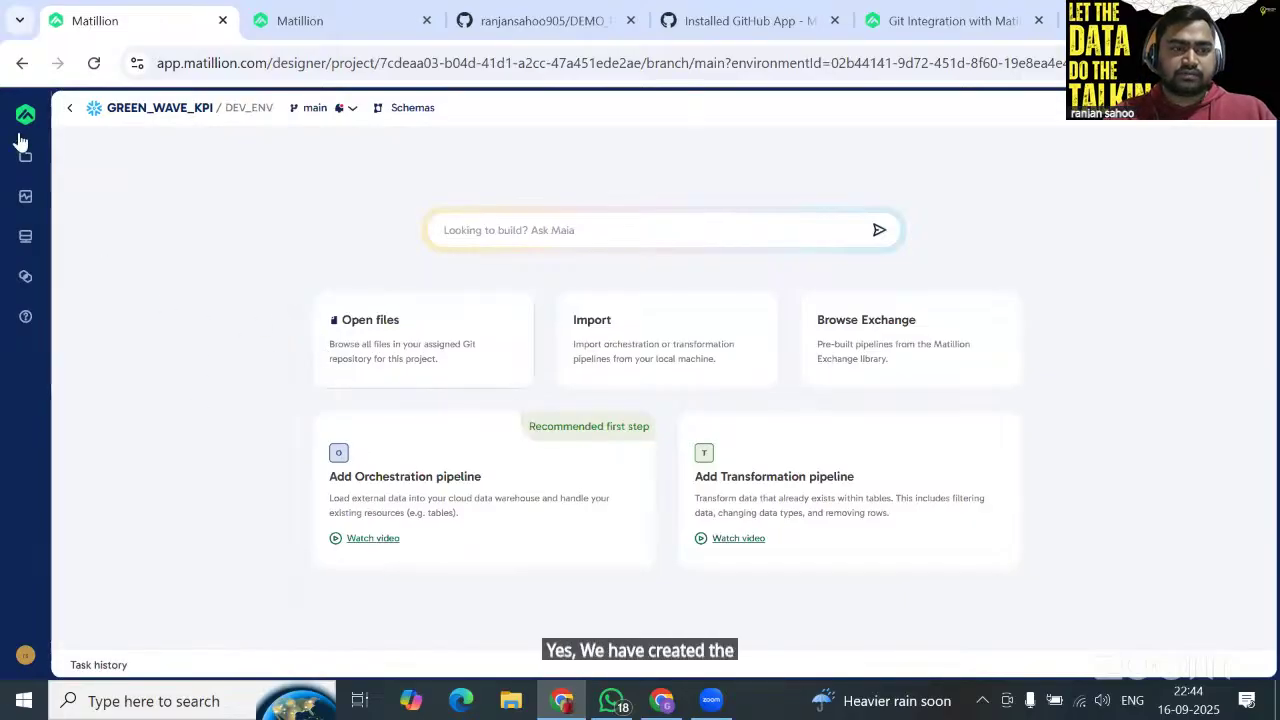
click(25, 168)
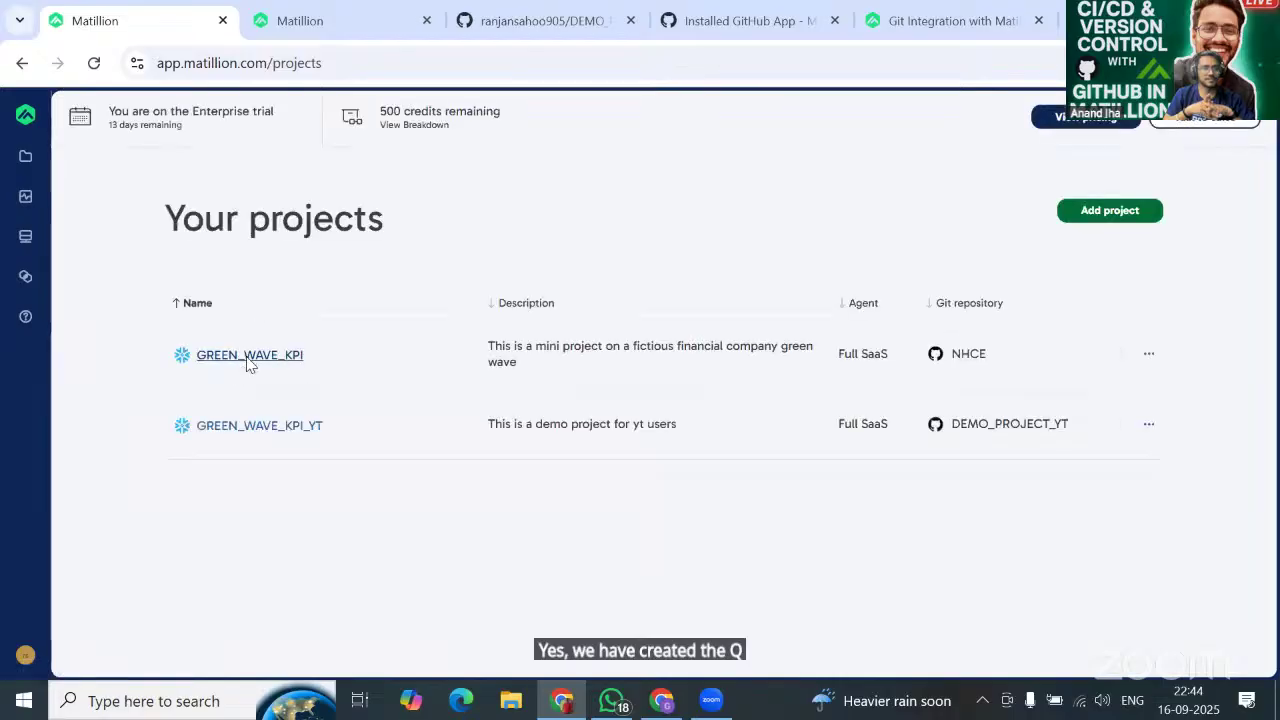
click(249, 356)
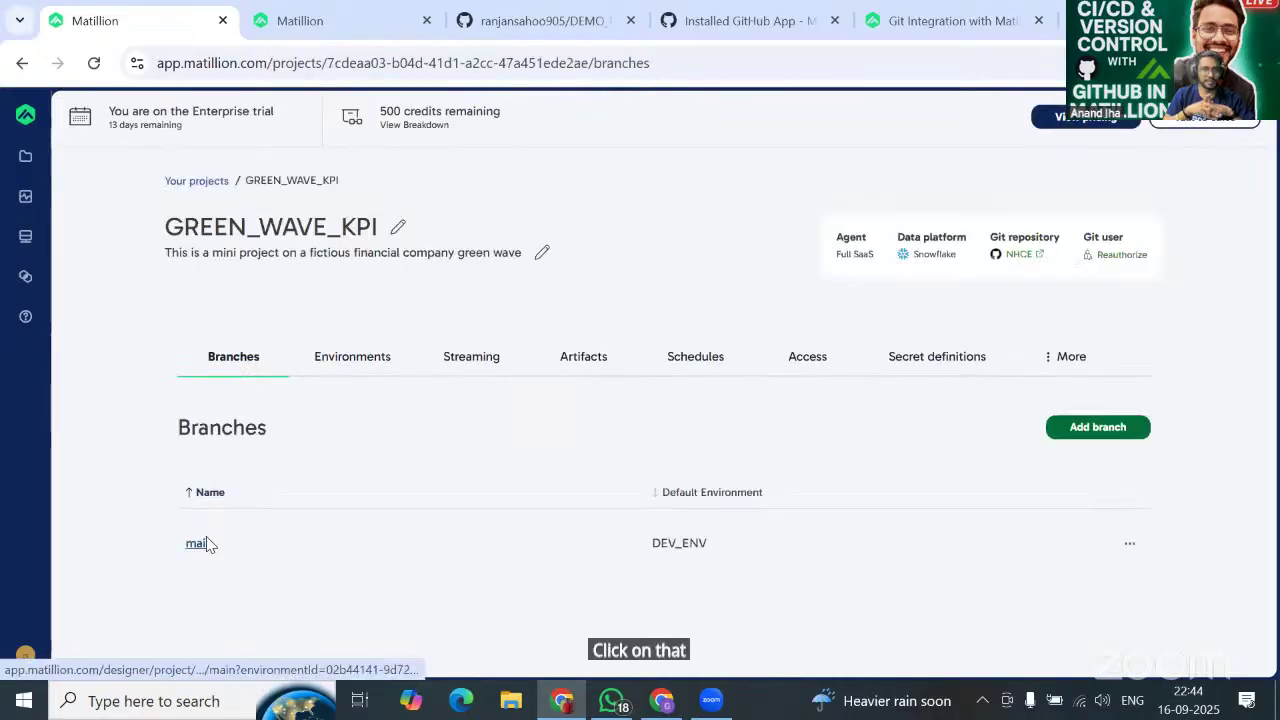
click(205, 543)
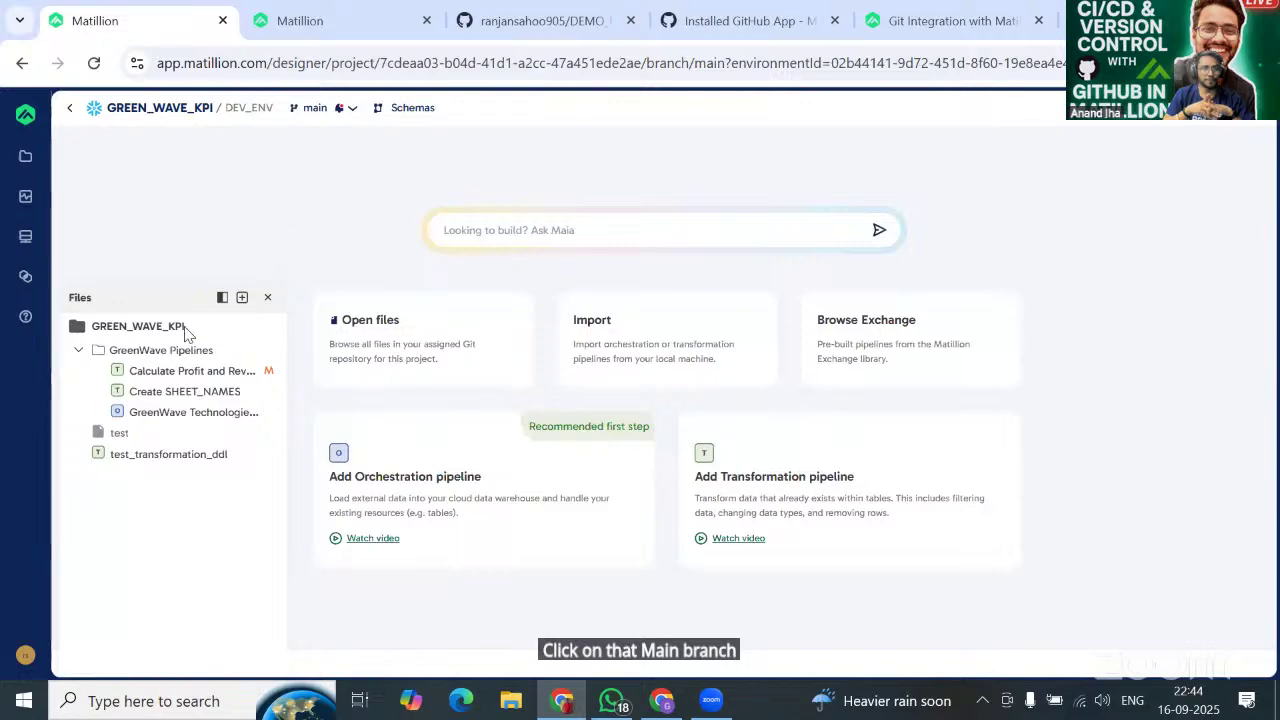
click(171, 372)
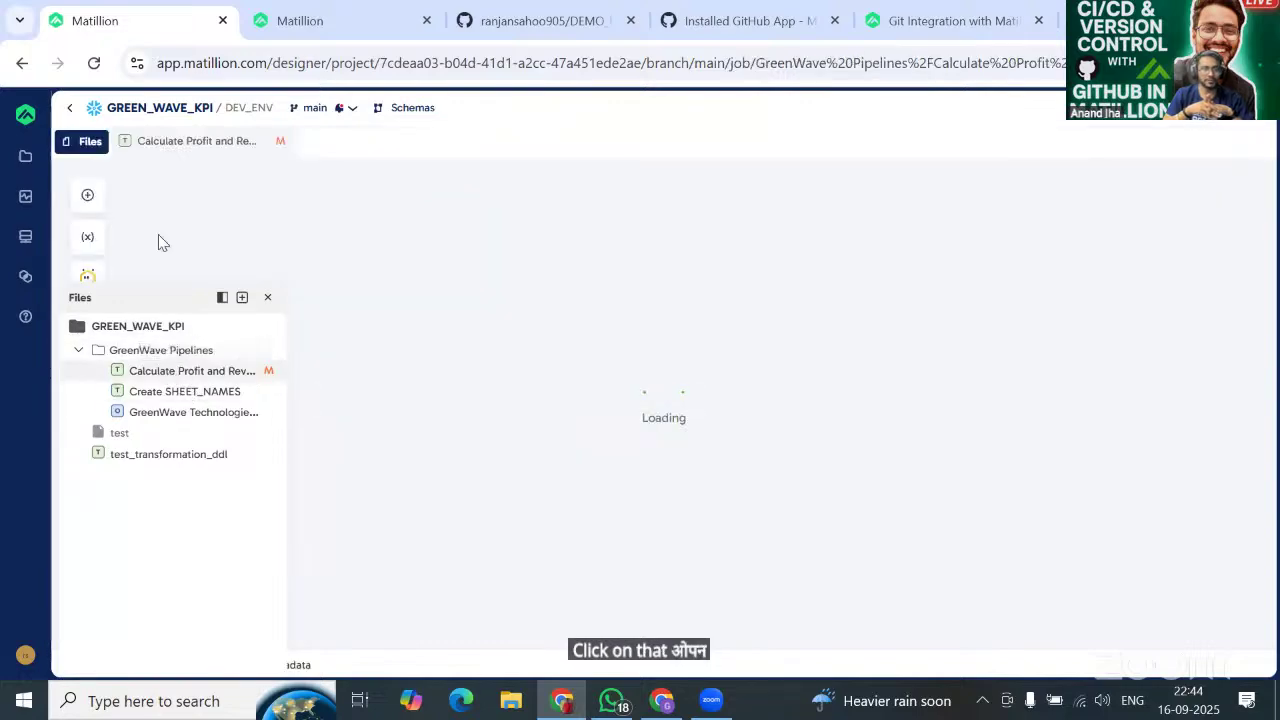
click(88, 237)
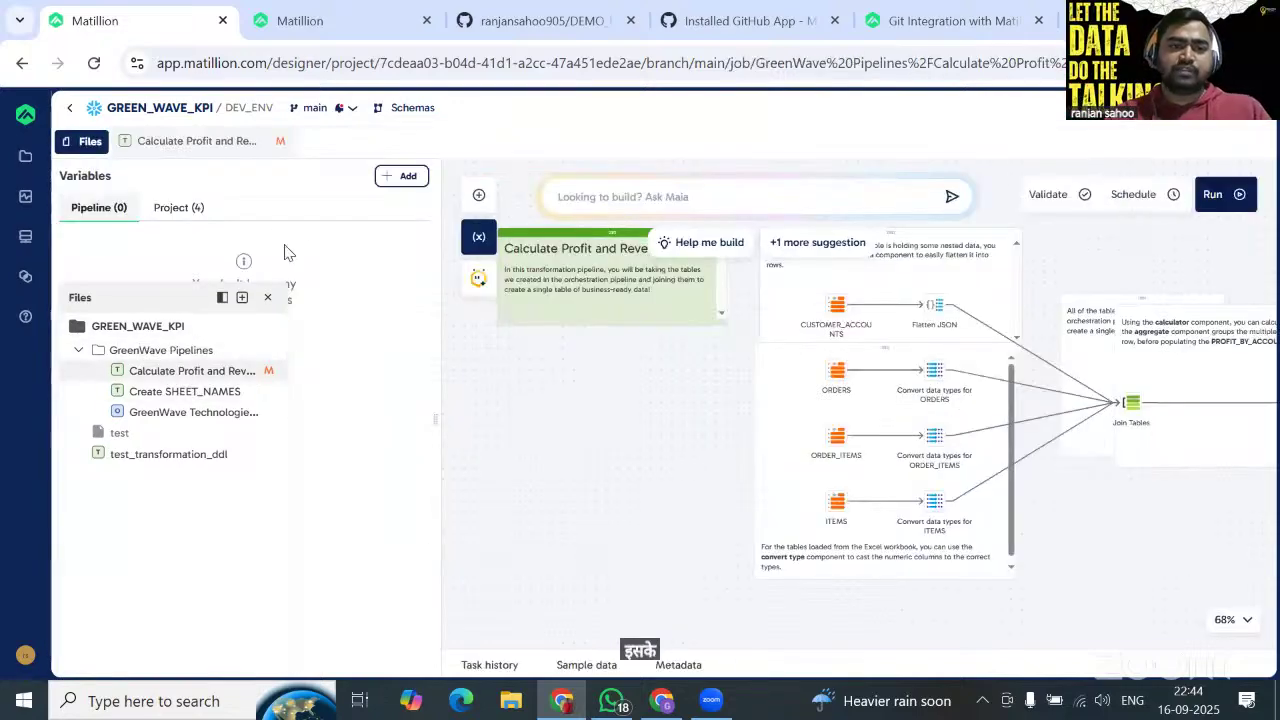
List the Project variables var_database, var_schema, var_wh (COMPUTE_WH) and var_wh_size (Small).
click(268, 299)
click(179, 209)
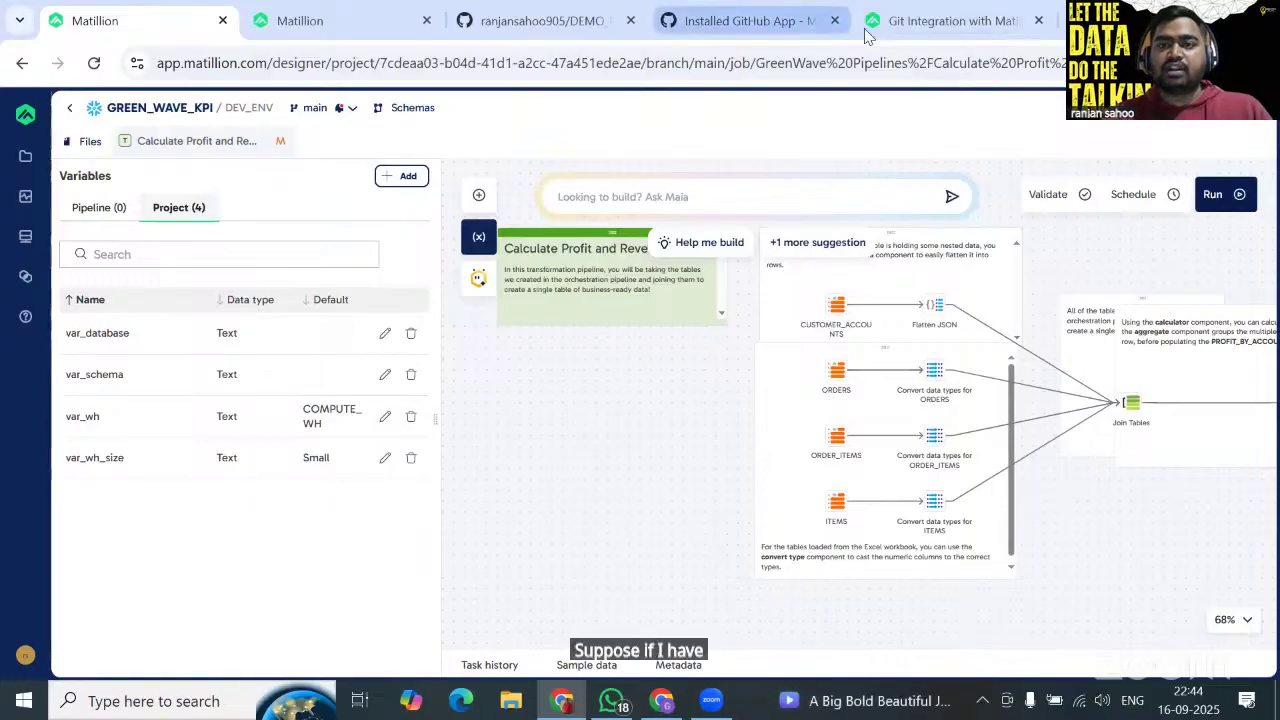
Review the Snowflake worksheet creating DEV, TEST and PROD databases and schemas, then return to Matillion.
mouse_move(686, 705)
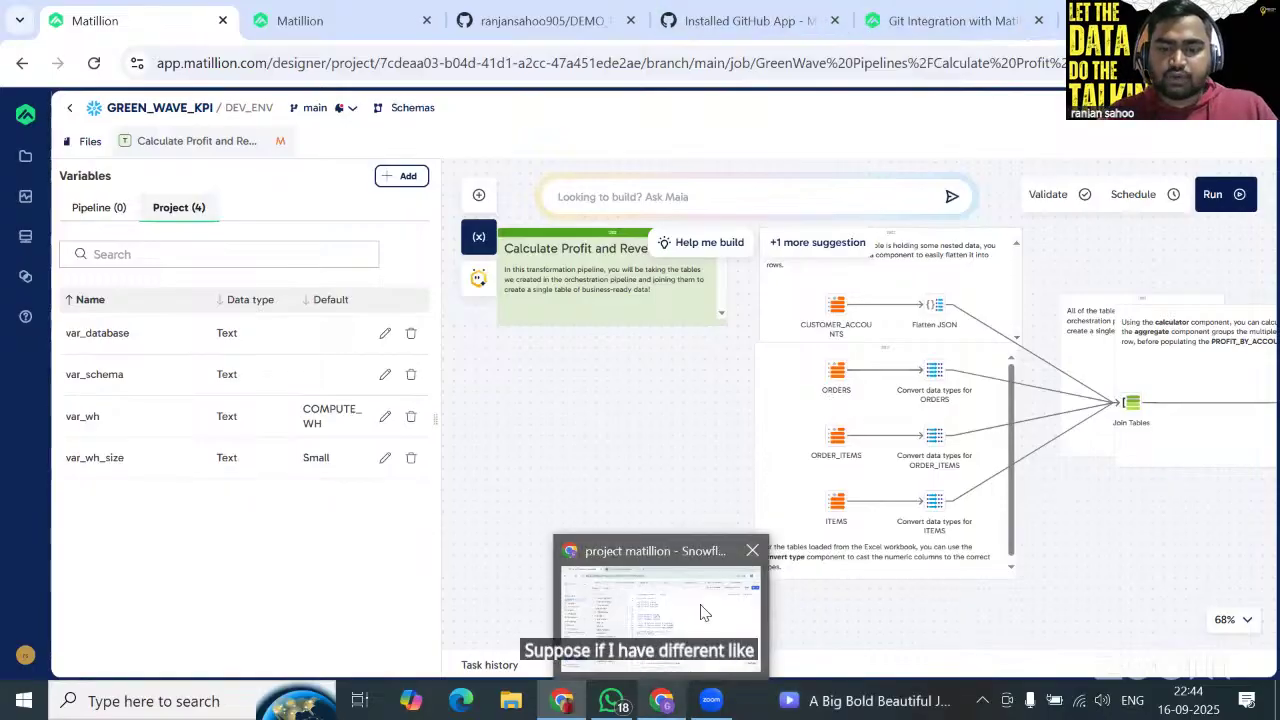
click(705, 612)
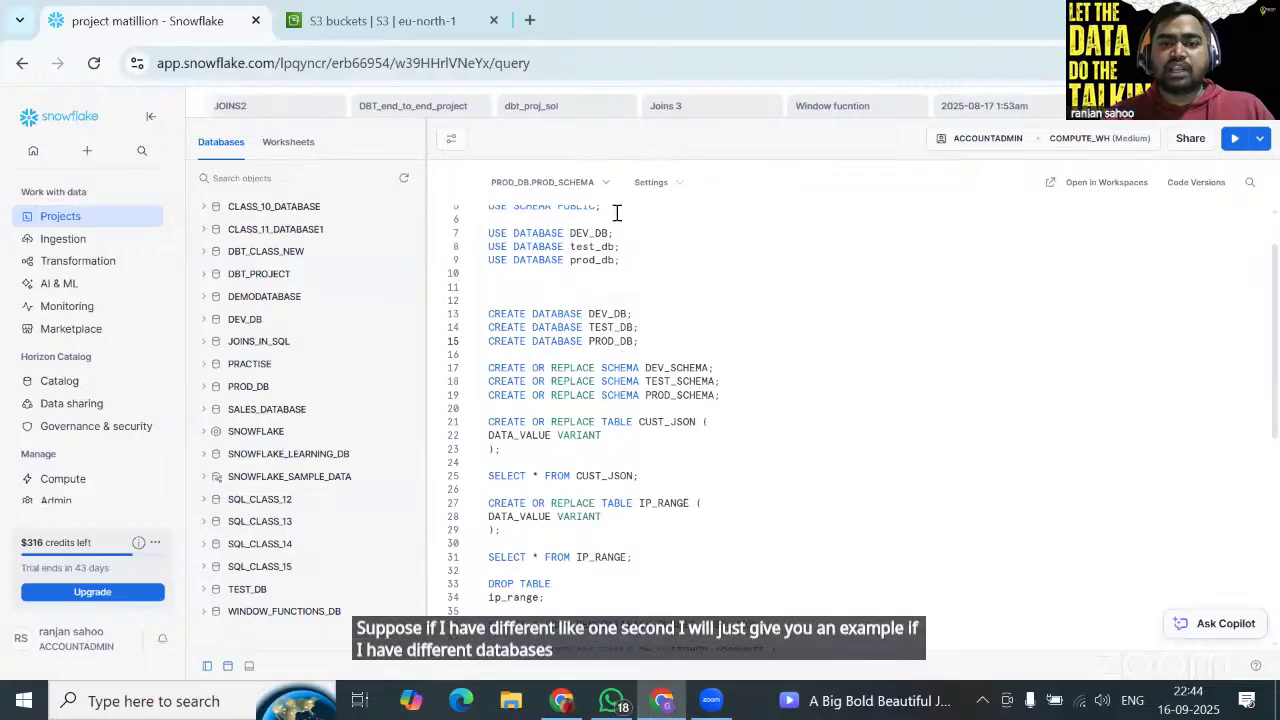
scroll(617, 213, up, 2)
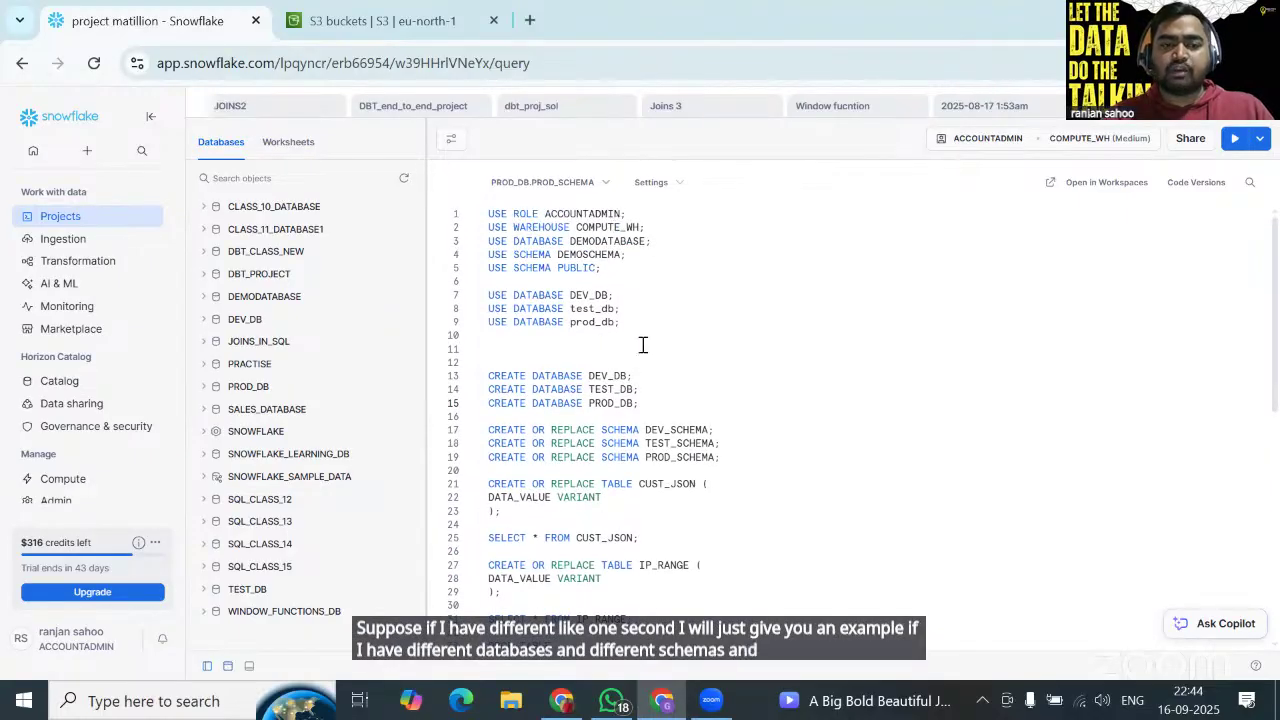
mouse_move(561, 700)
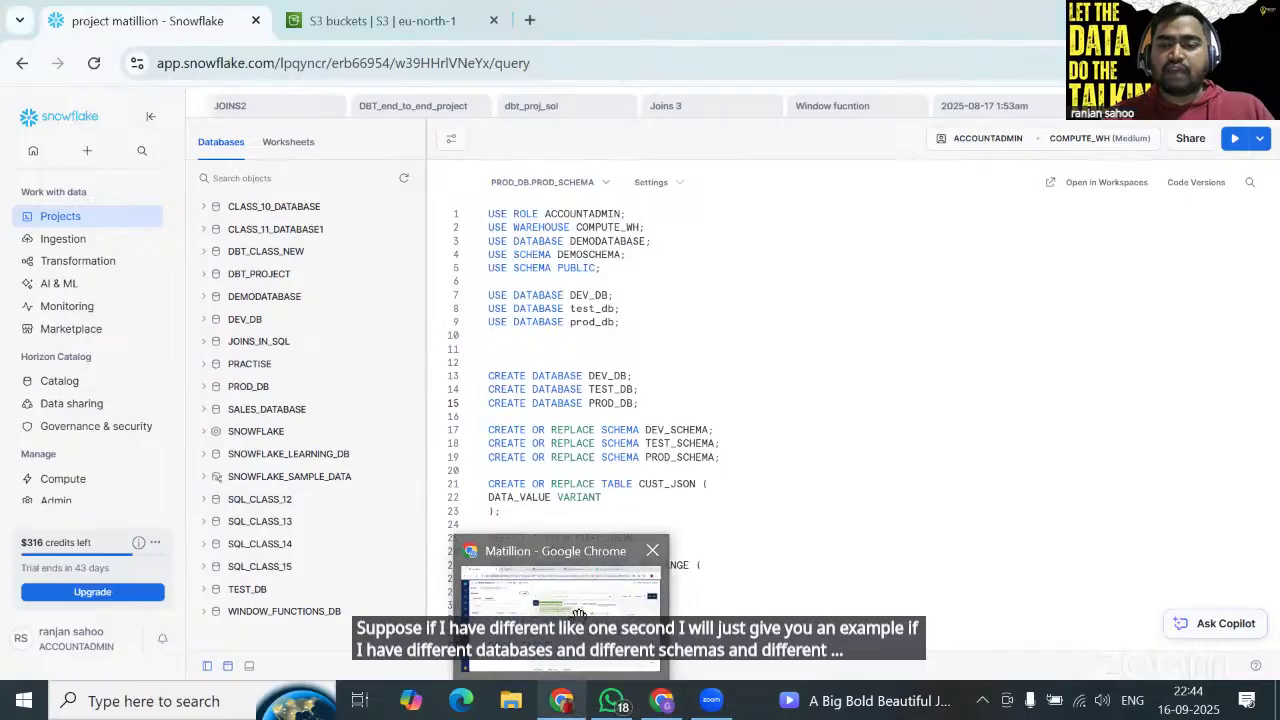
click(579, 613)
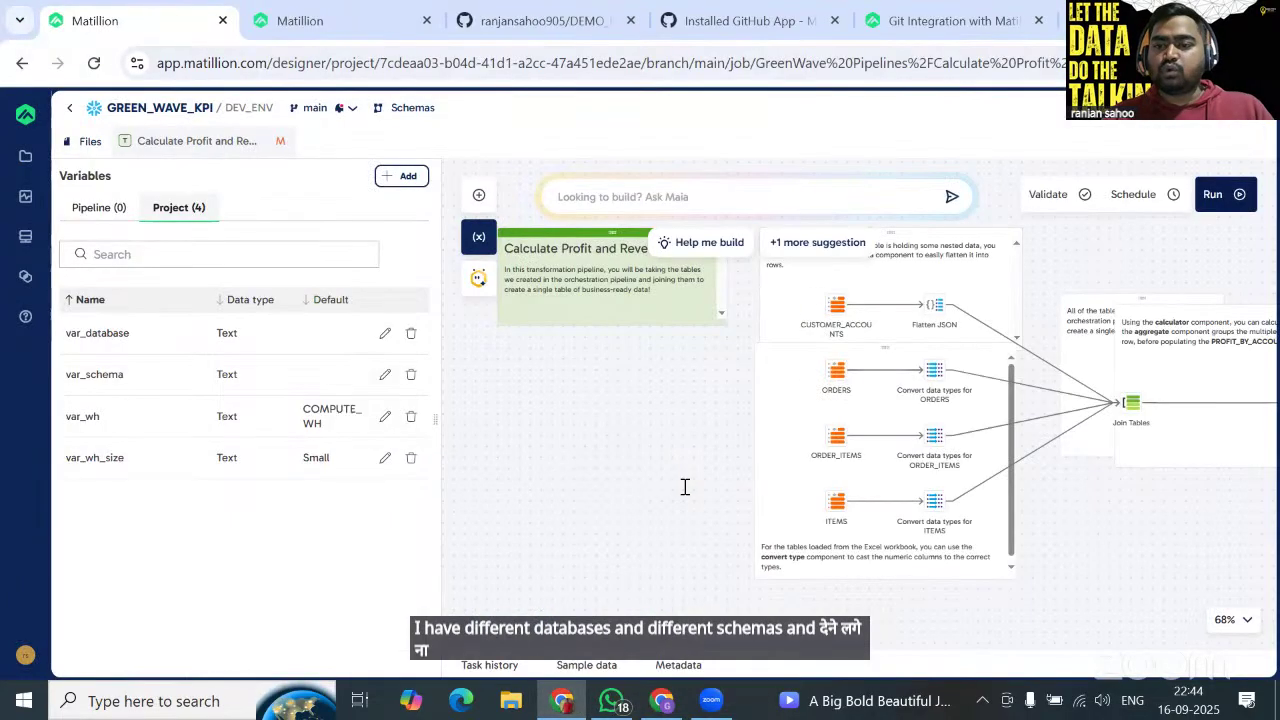
Set the CUSTOMER_ACCOUNTS Table Input's Database to ${var_database} so it validates successfully.
click(835, 305)
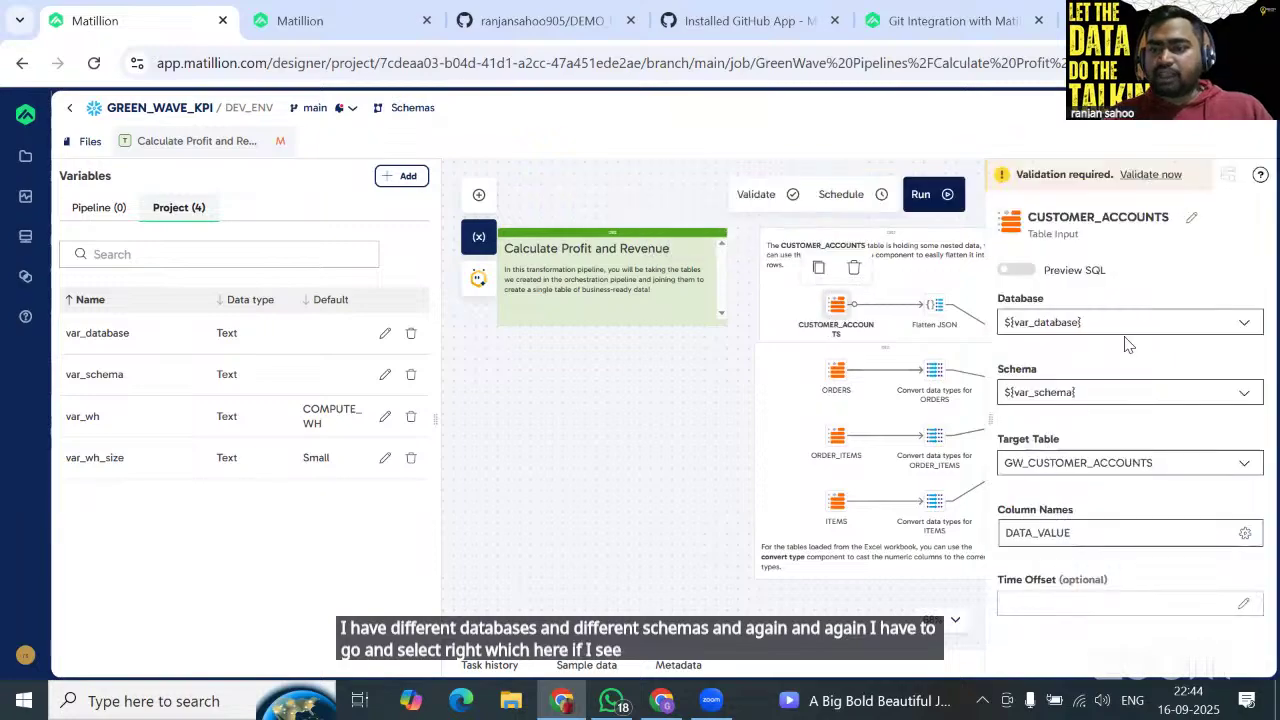
click(1243, 330)
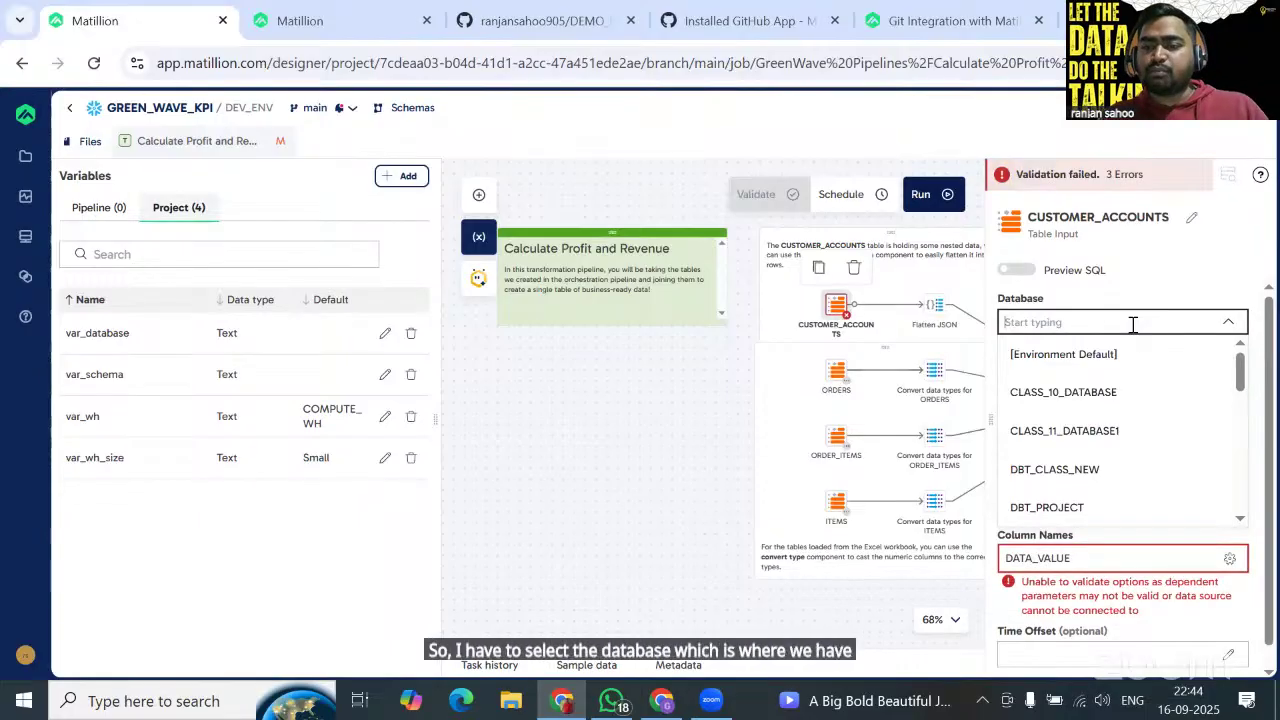
text(dev)
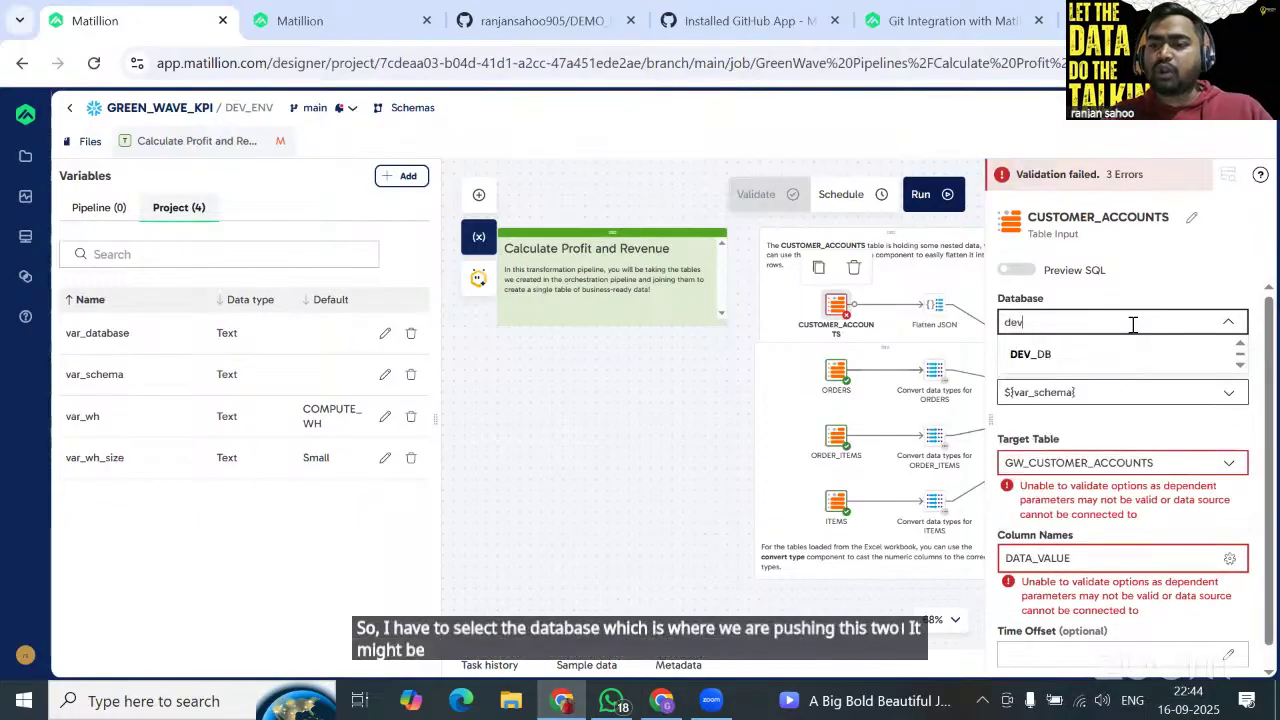
key(BackSpace)
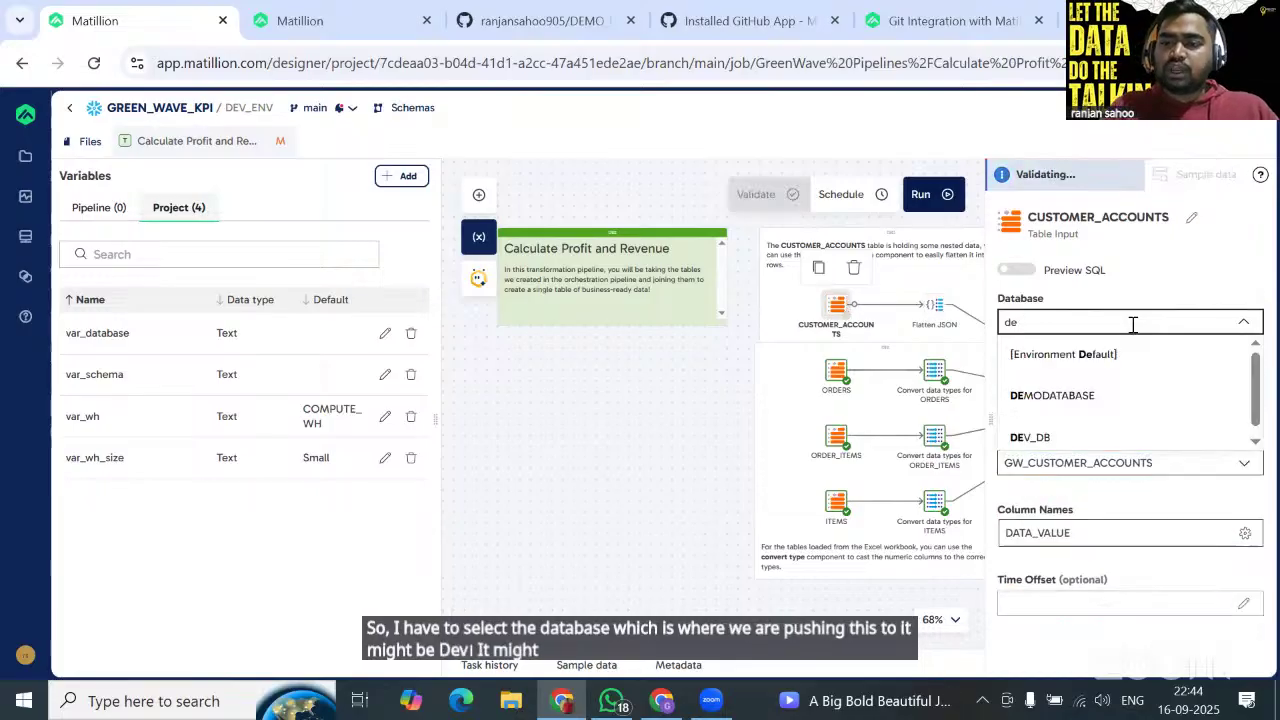
key(BackSpace)
key(BackSpace)
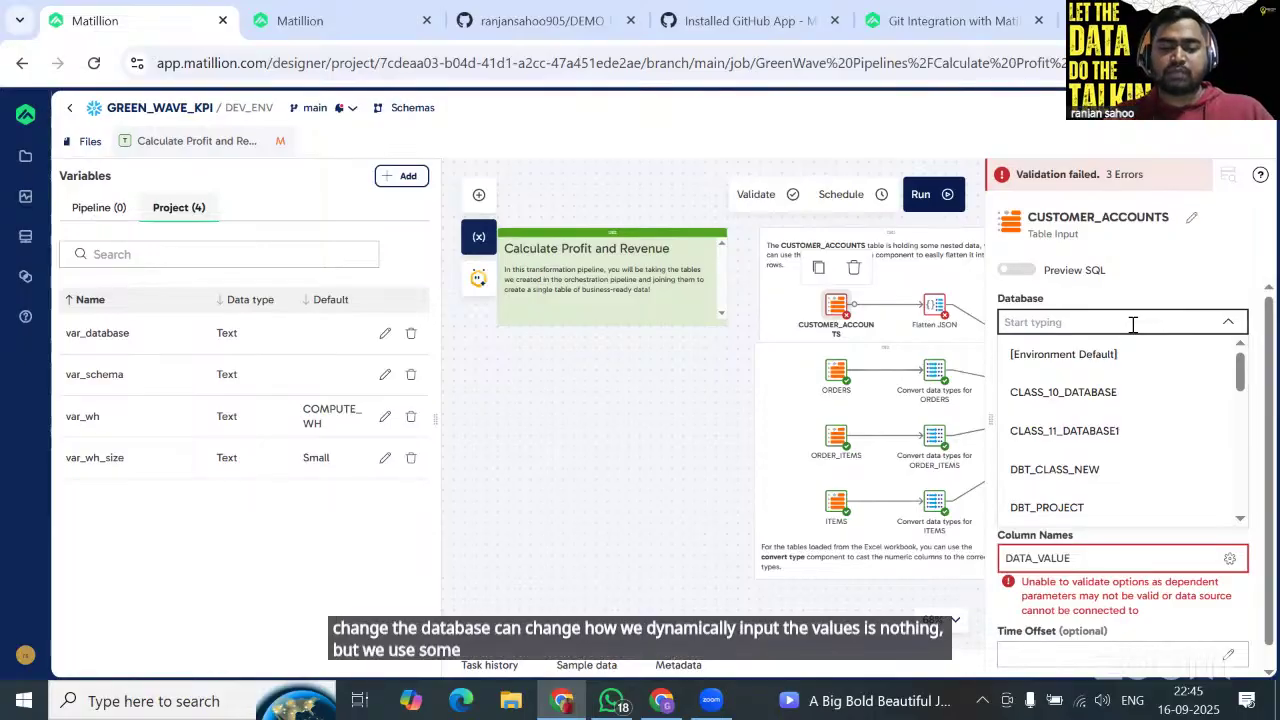
text(${var_database)
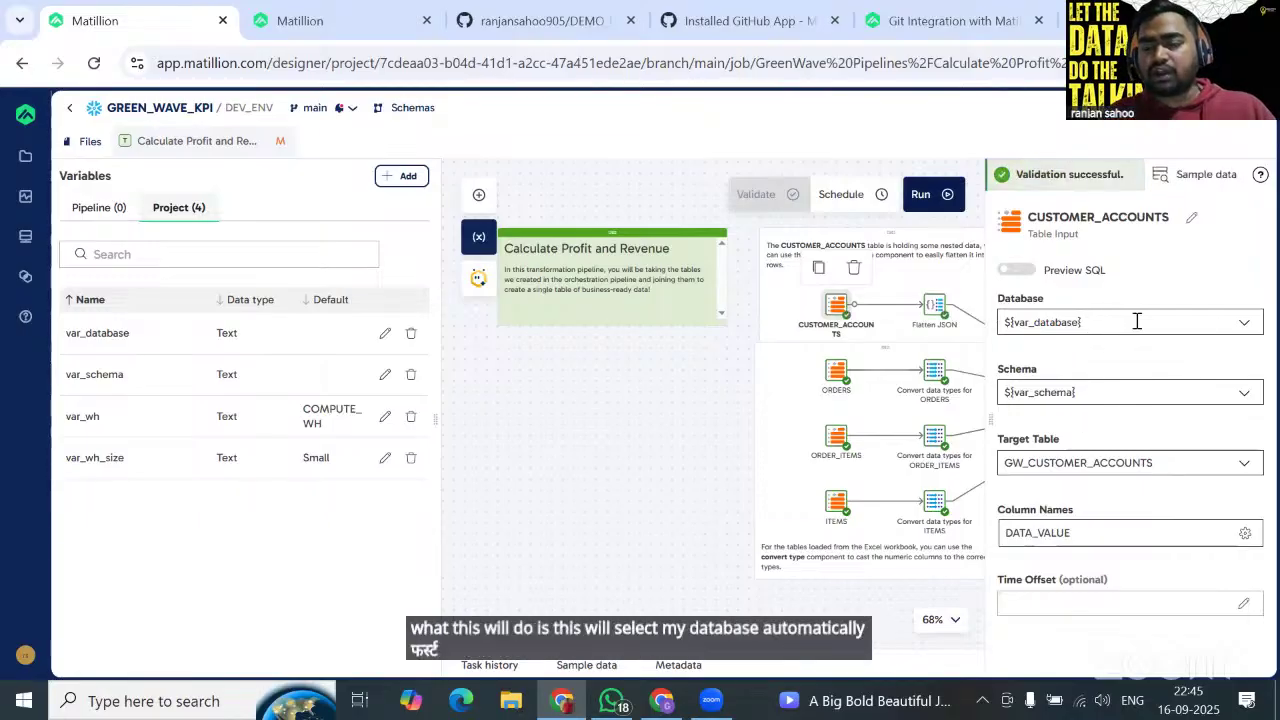
click(1137, 321)
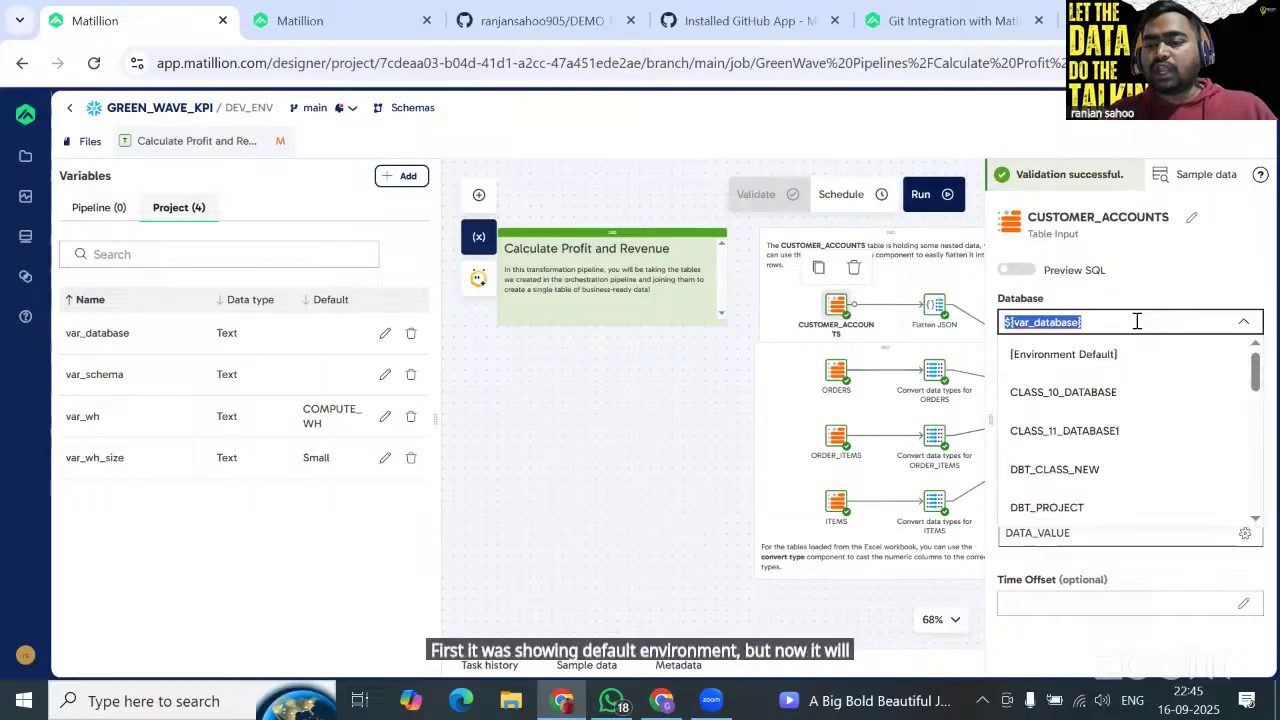
click(1143, 321)
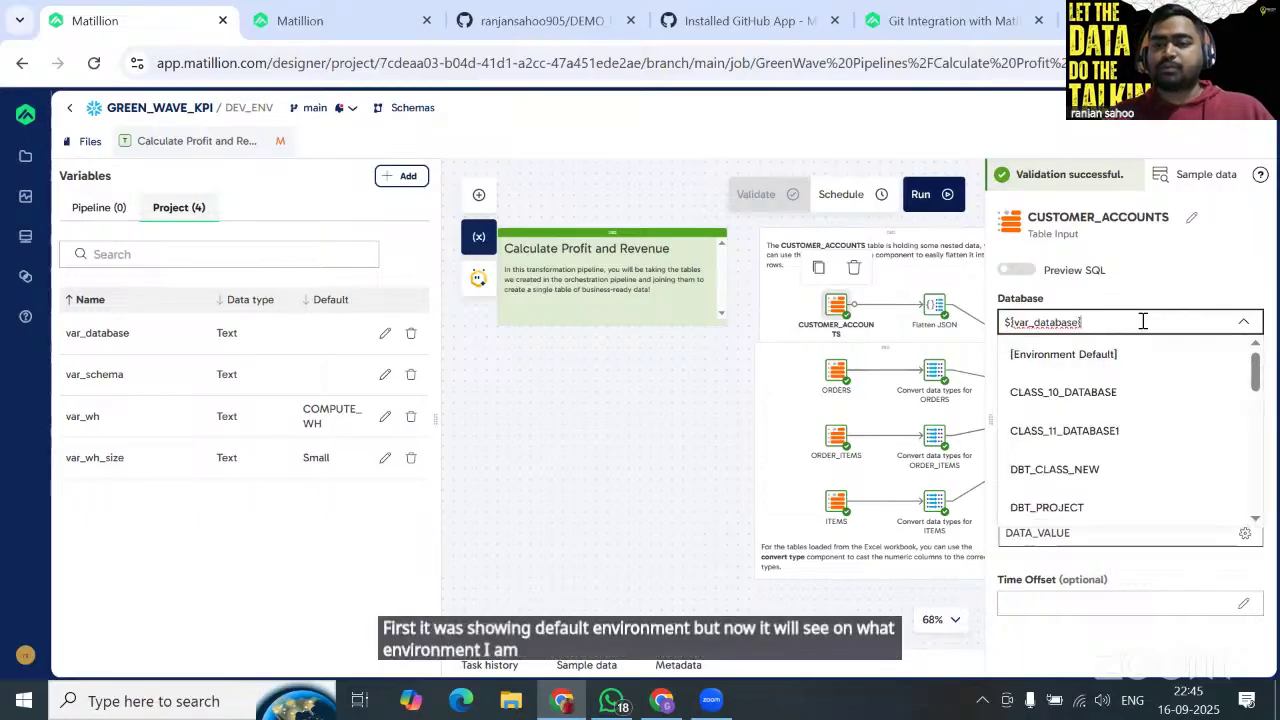
click(1214, 286)
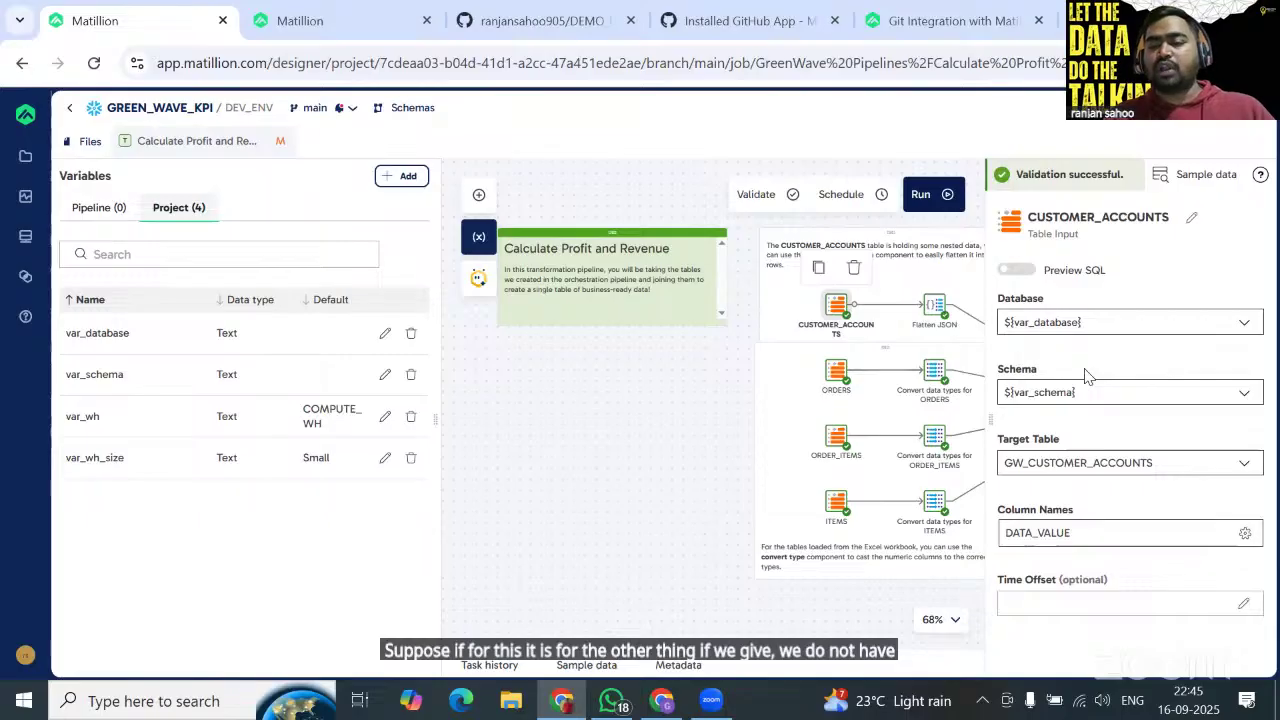
Inspect var_database's DEV_DB, TEST_DB and PROD_DB environment overrides, then cancel without saving.
click(383, 335)
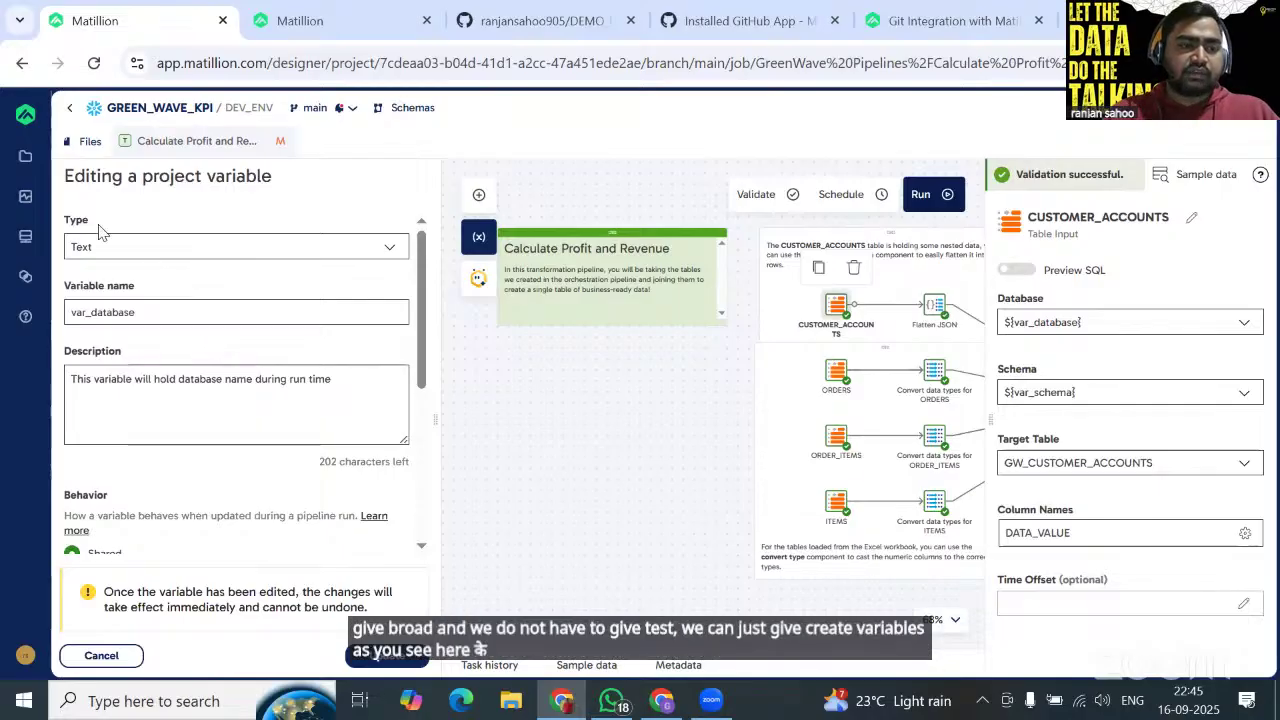
scroll(152, 332, down, 2)
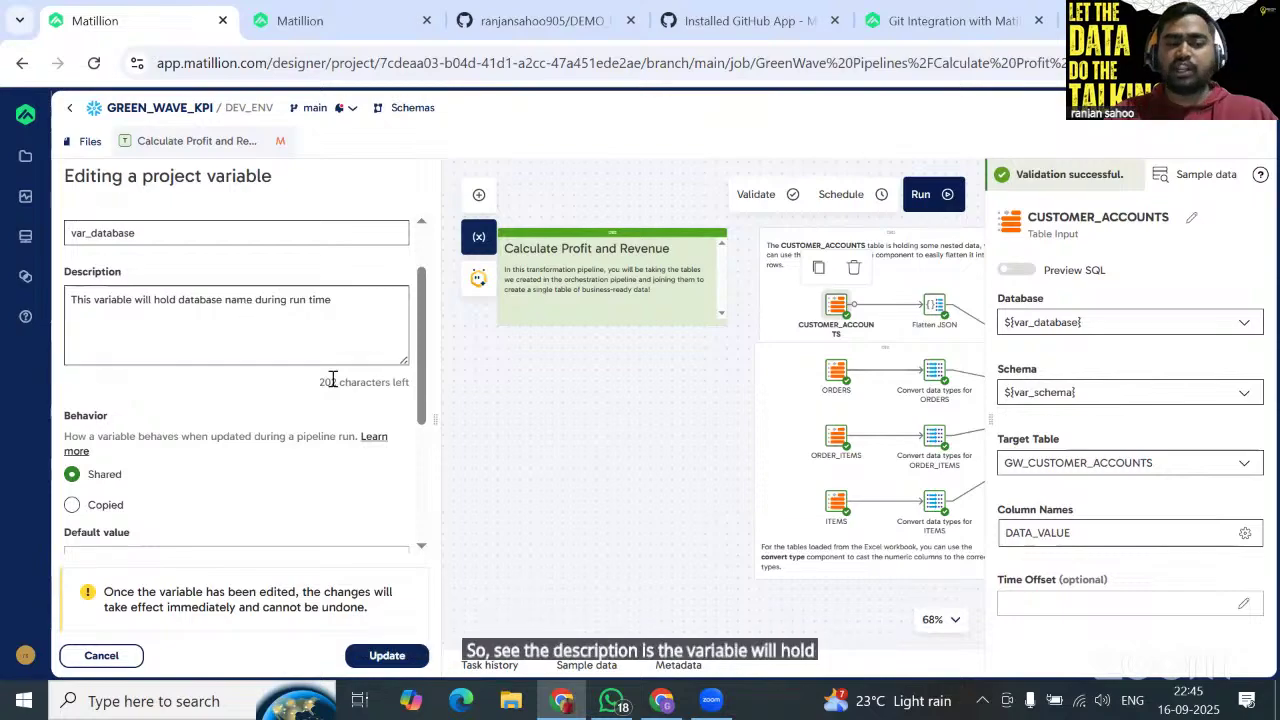
scroll(332, 378, down, 1)
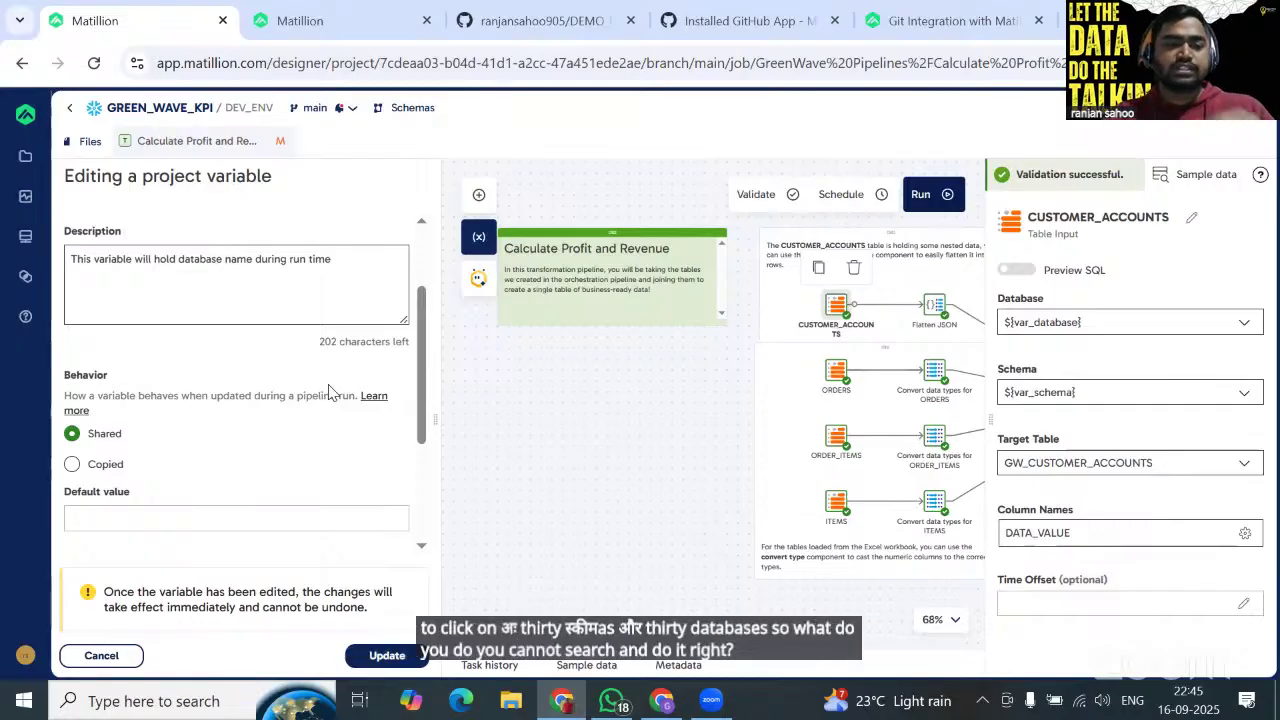
scroll(229, 391, up, 2)
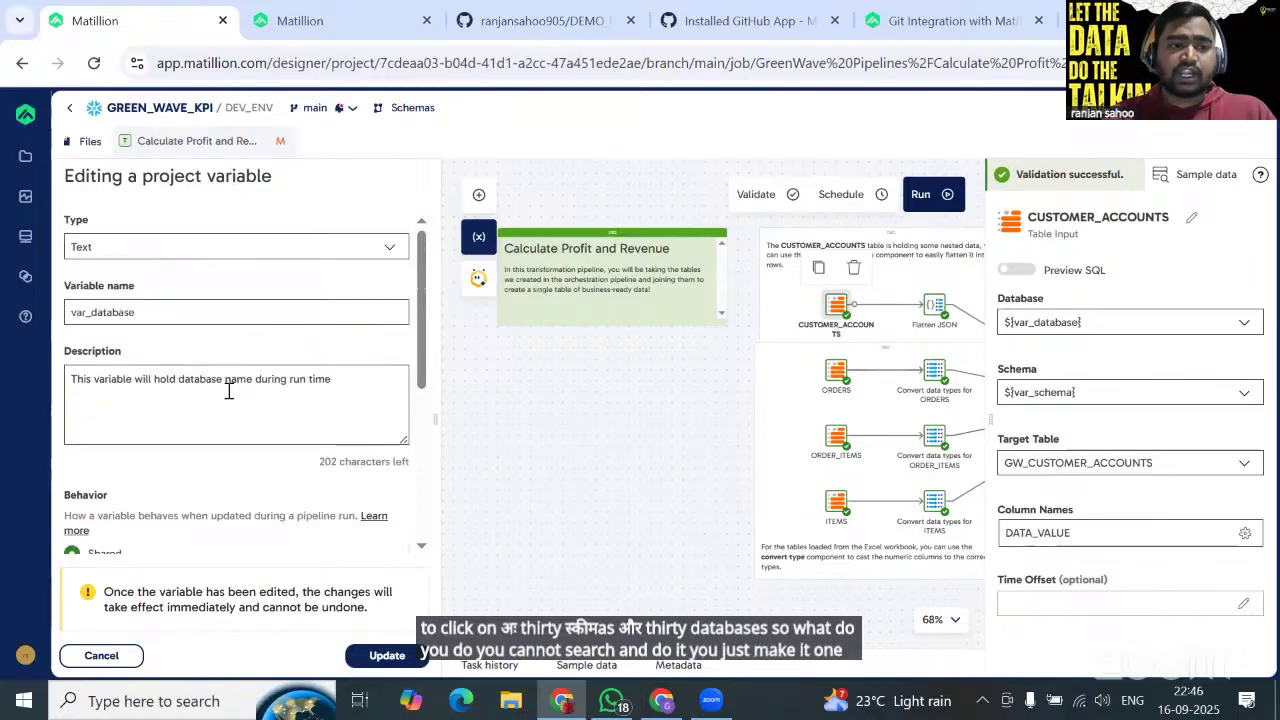
scroll(229, 391, down, 4)
scroll(229, 391, down, 2)
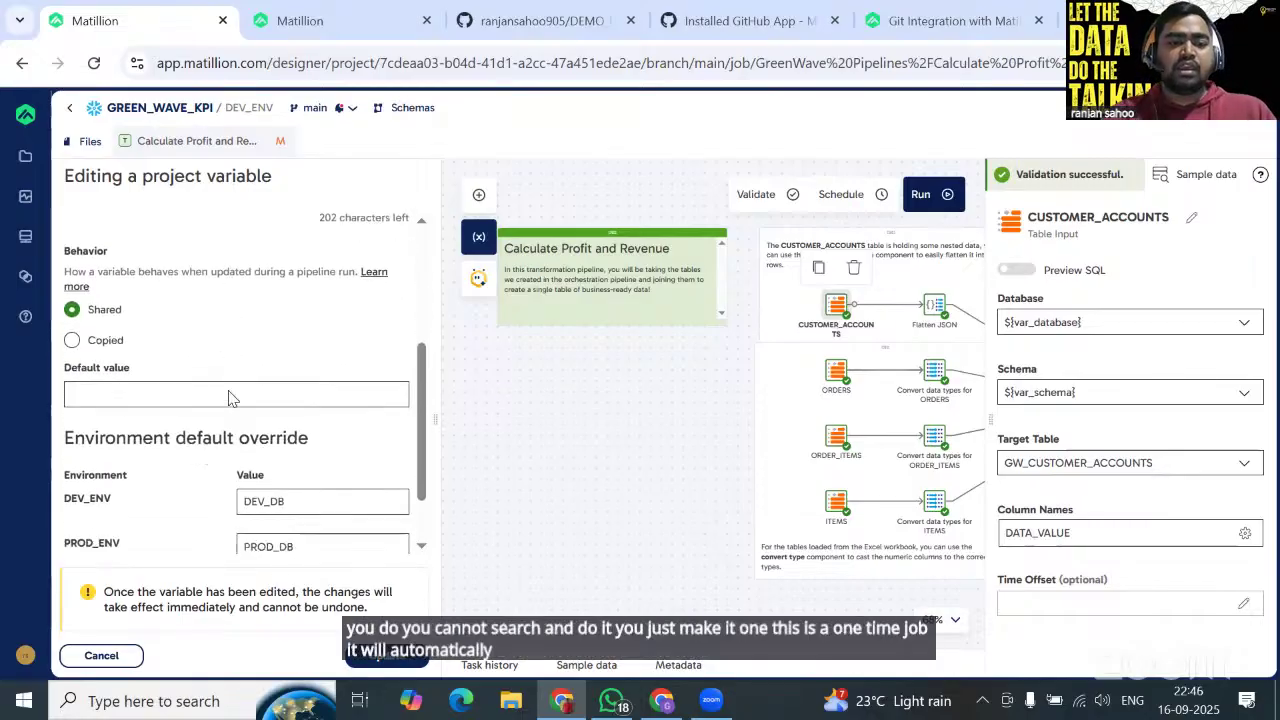
scroll(229, 391, up, 3)
scroll(177, 380, down, 4)
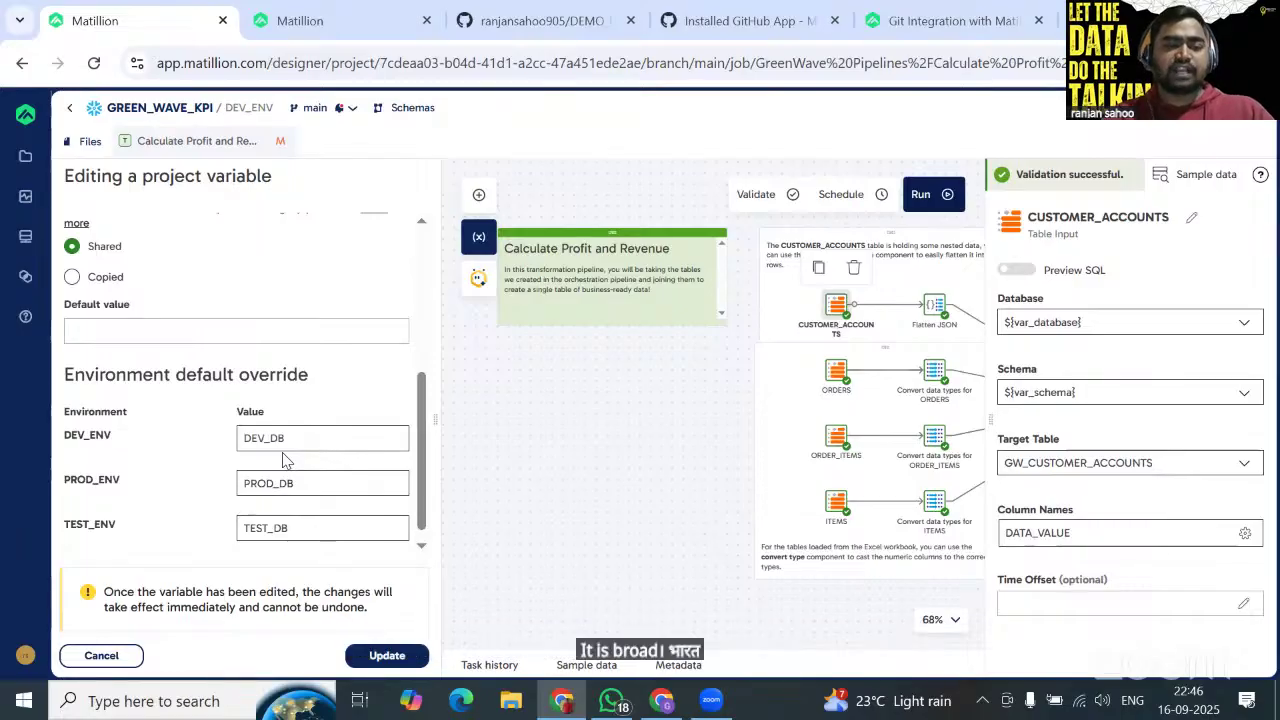
scroll(282, 459, up, 1)
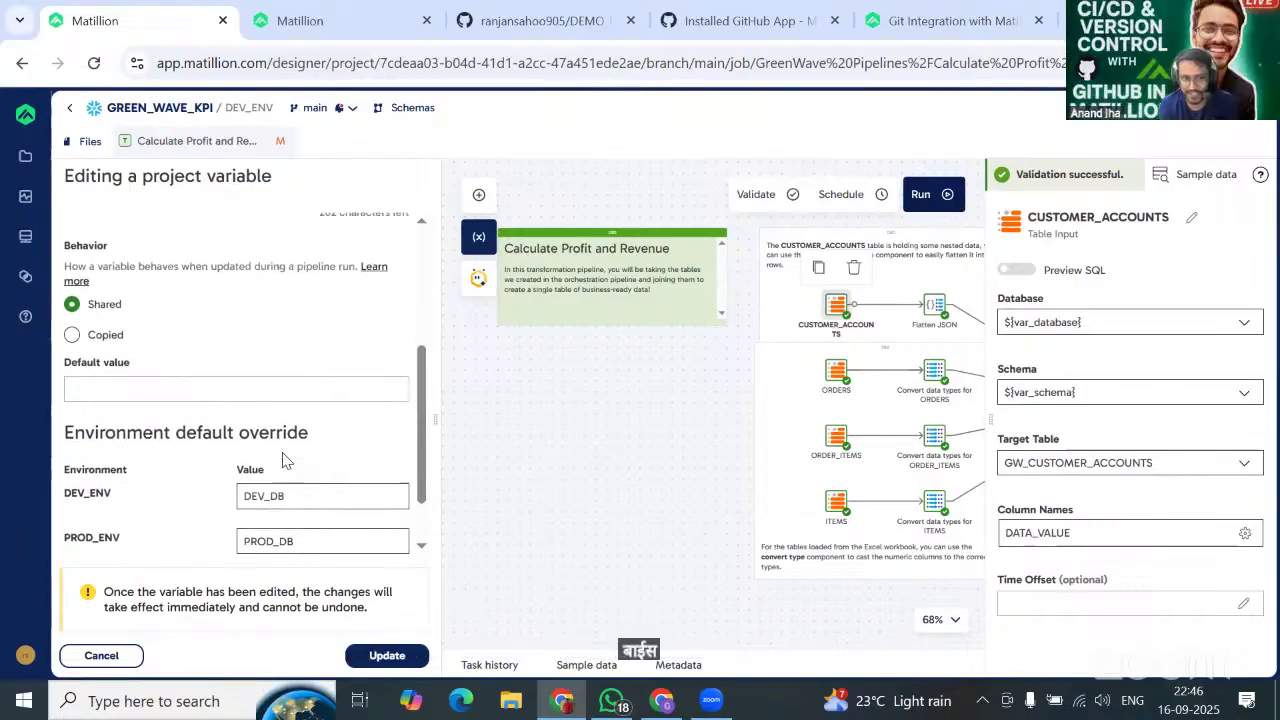
scroll(284, 455, up, 3)
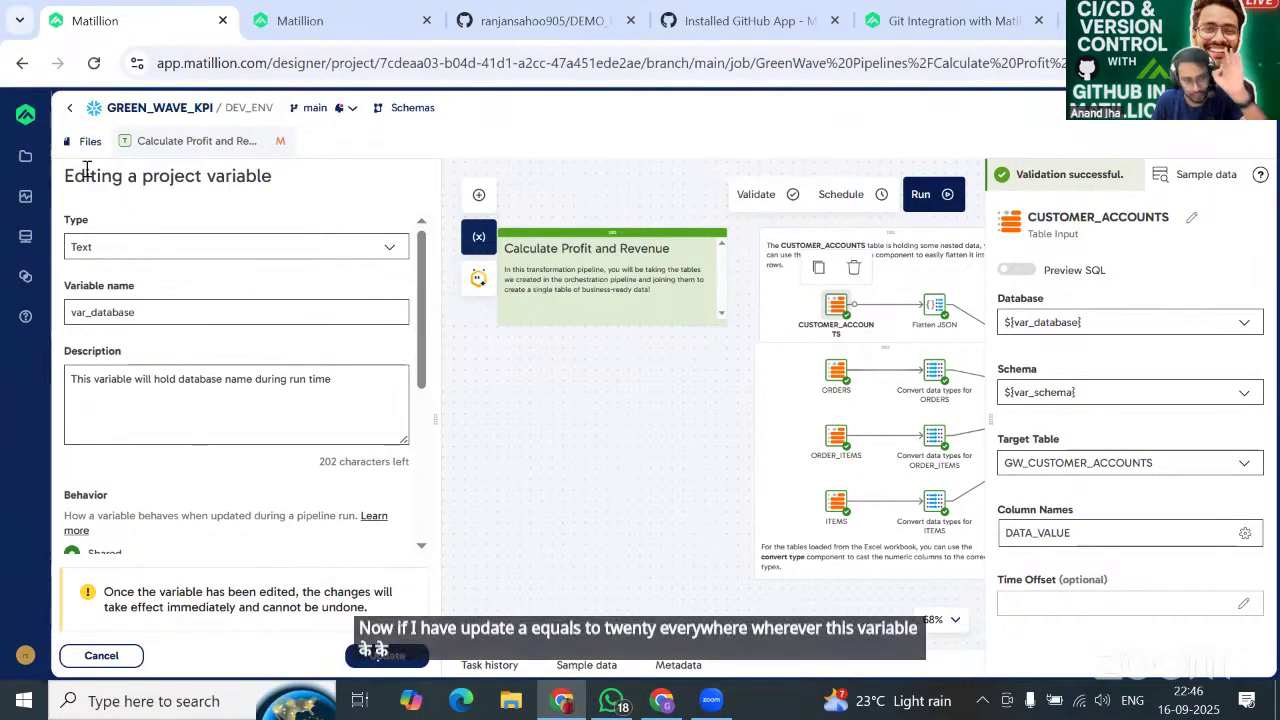
click(126, 657)
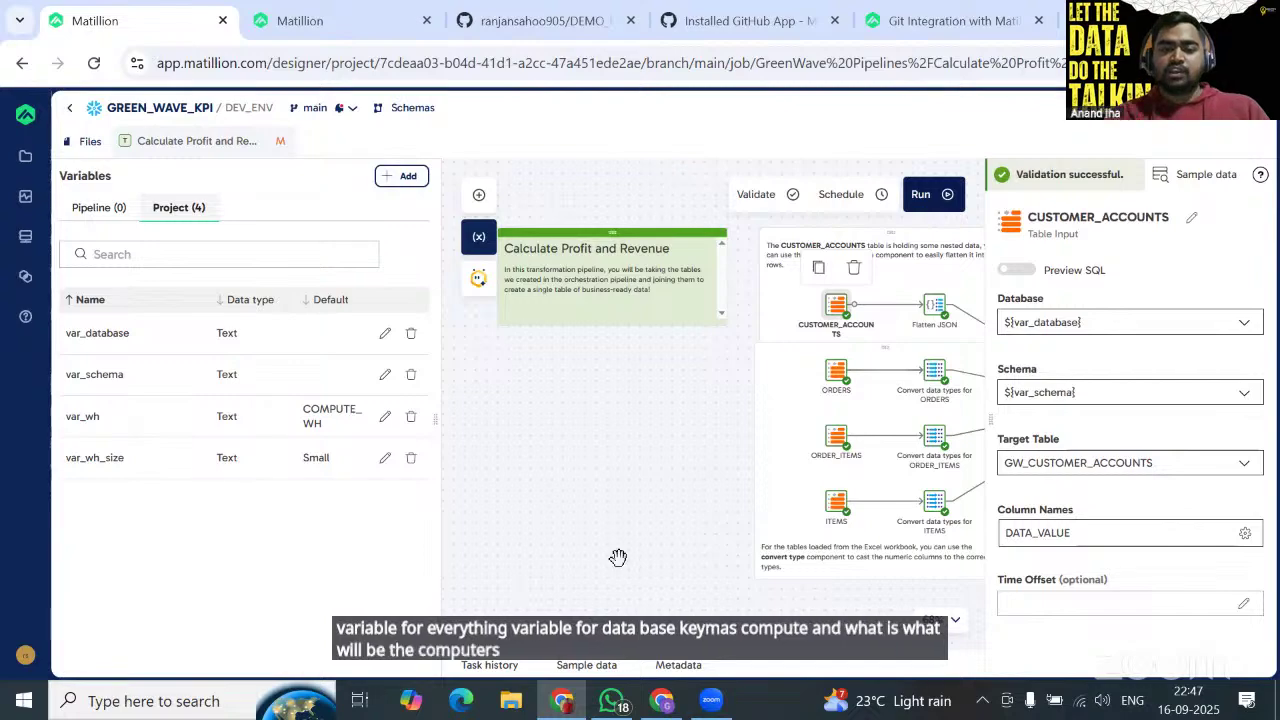
Bring up the Snowflake worksheet with the DEV_DB, TEST_DB and PROD_DB creation script.
mouse_move(663, 697)
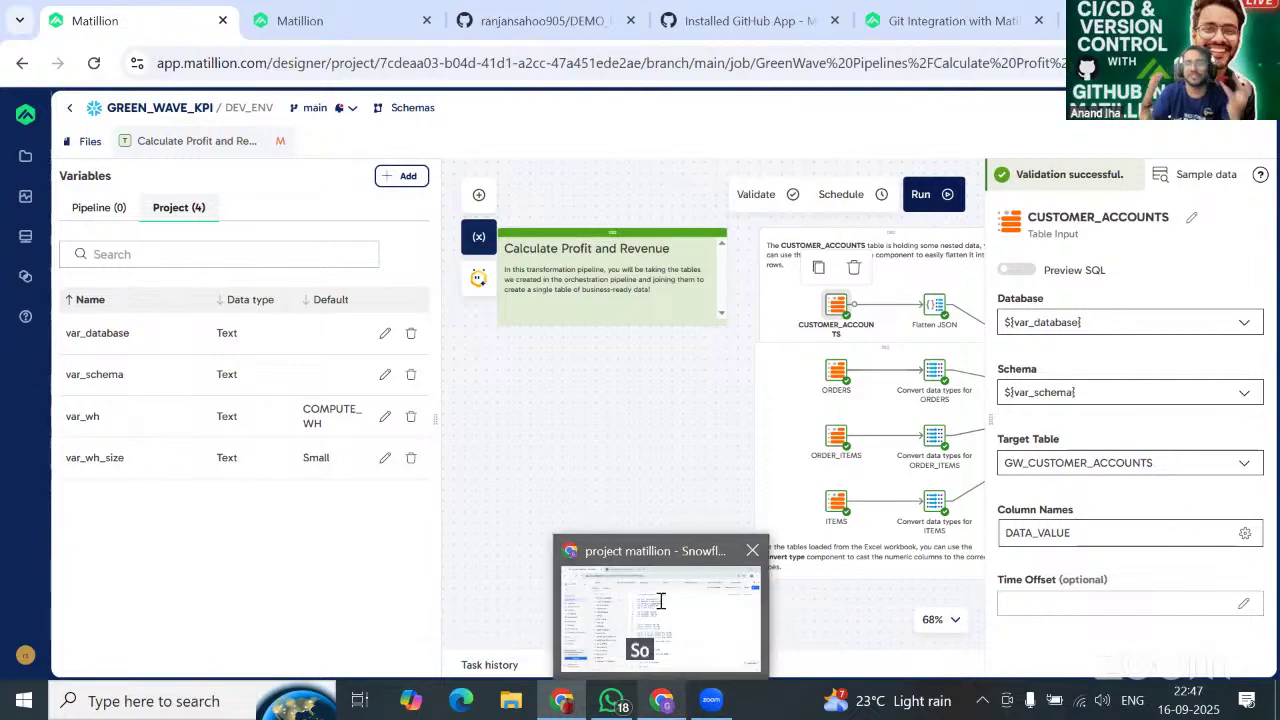
click(657, 602)
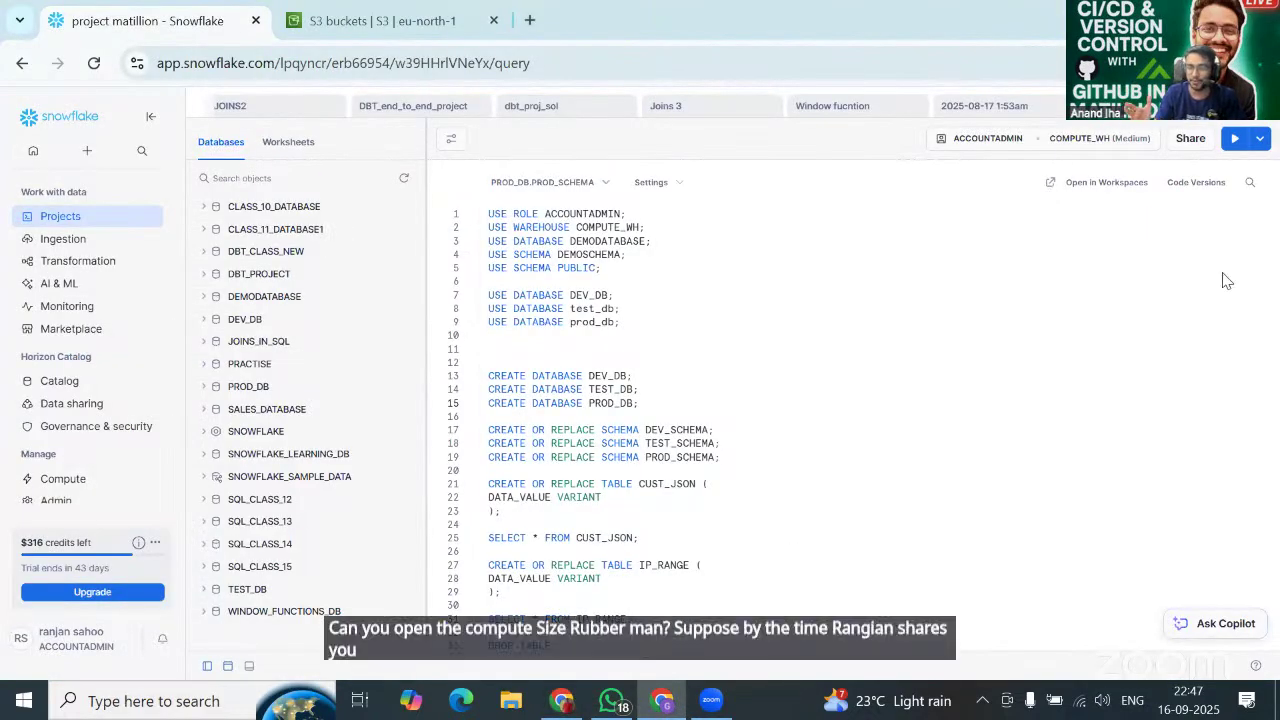
Check the available Snowflake roles and warehouses under ACCOUNTADMIN / COMPUTE_WH, then return to Matillion.
click(1131, 144)
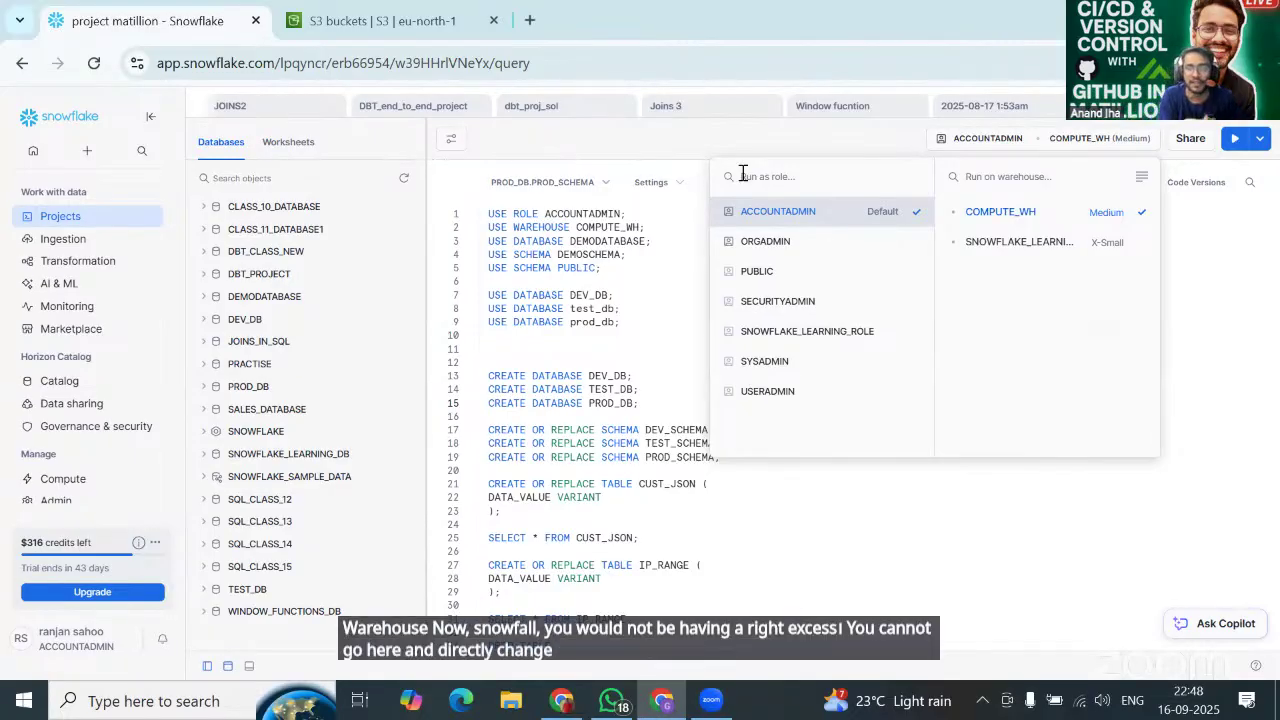
key(alt+Tab)
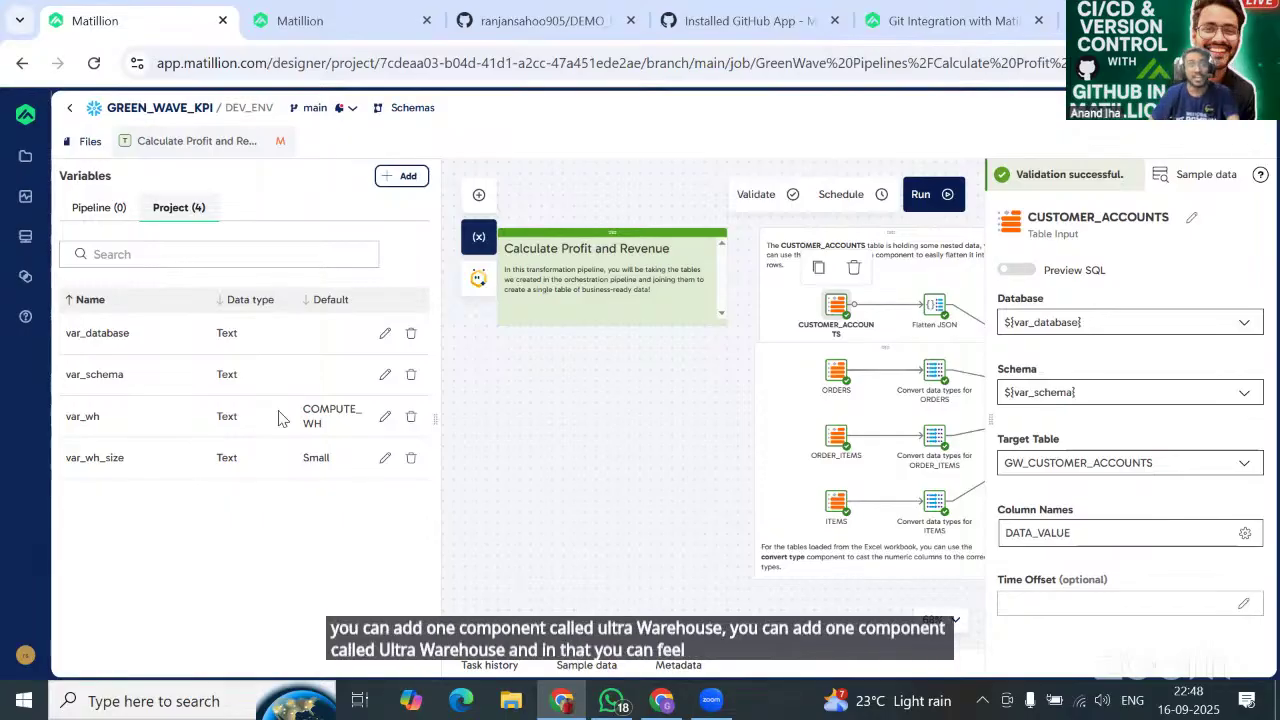
click(383, 462)
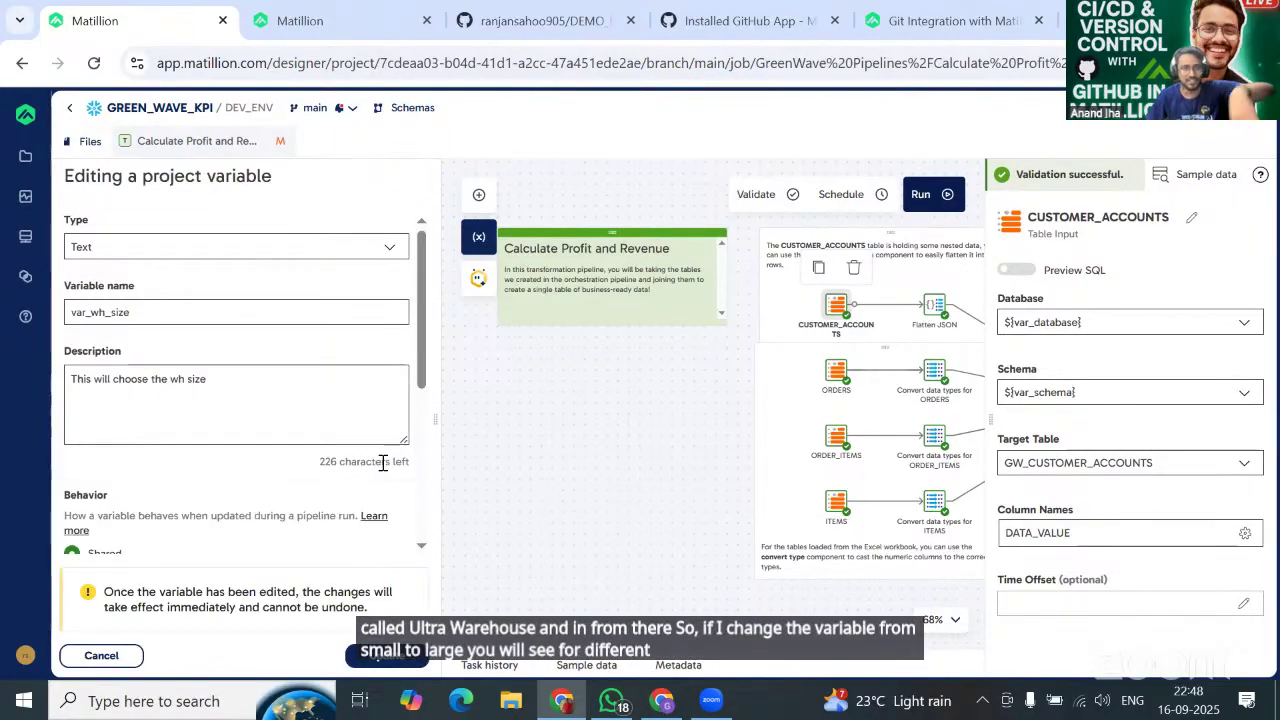
scroll(383, 470, down, 3)
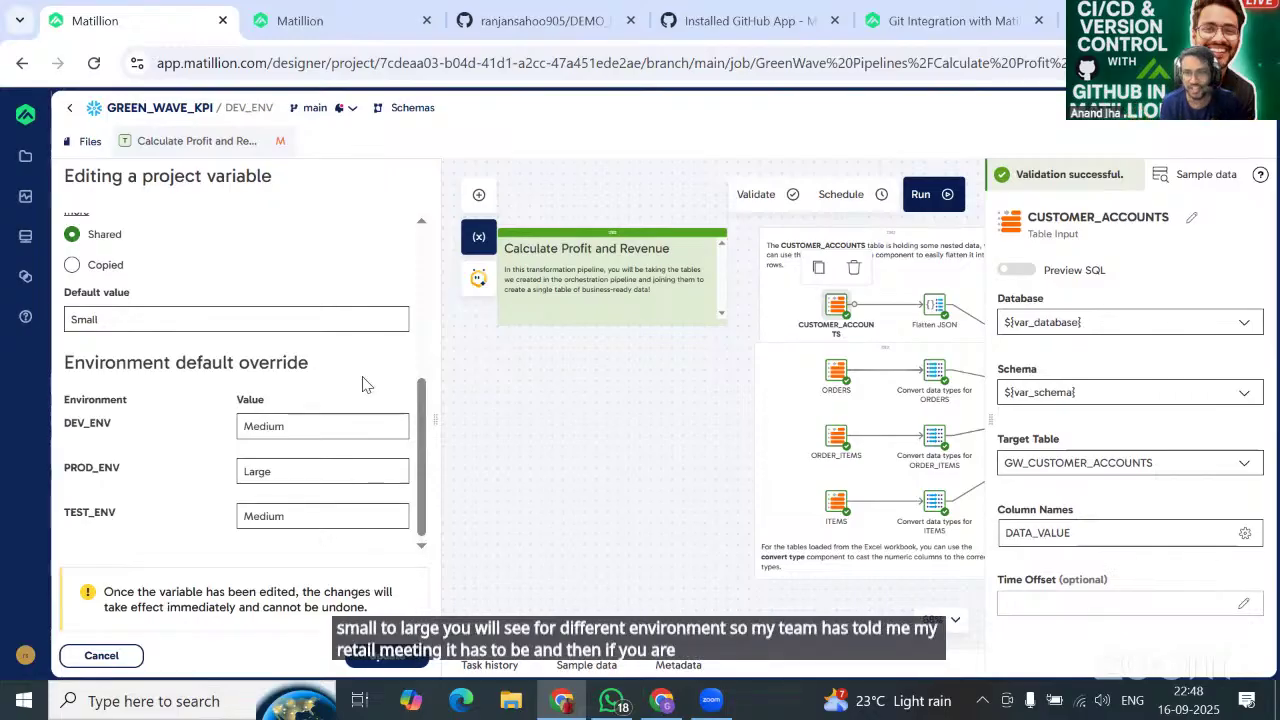
click(293, 478)
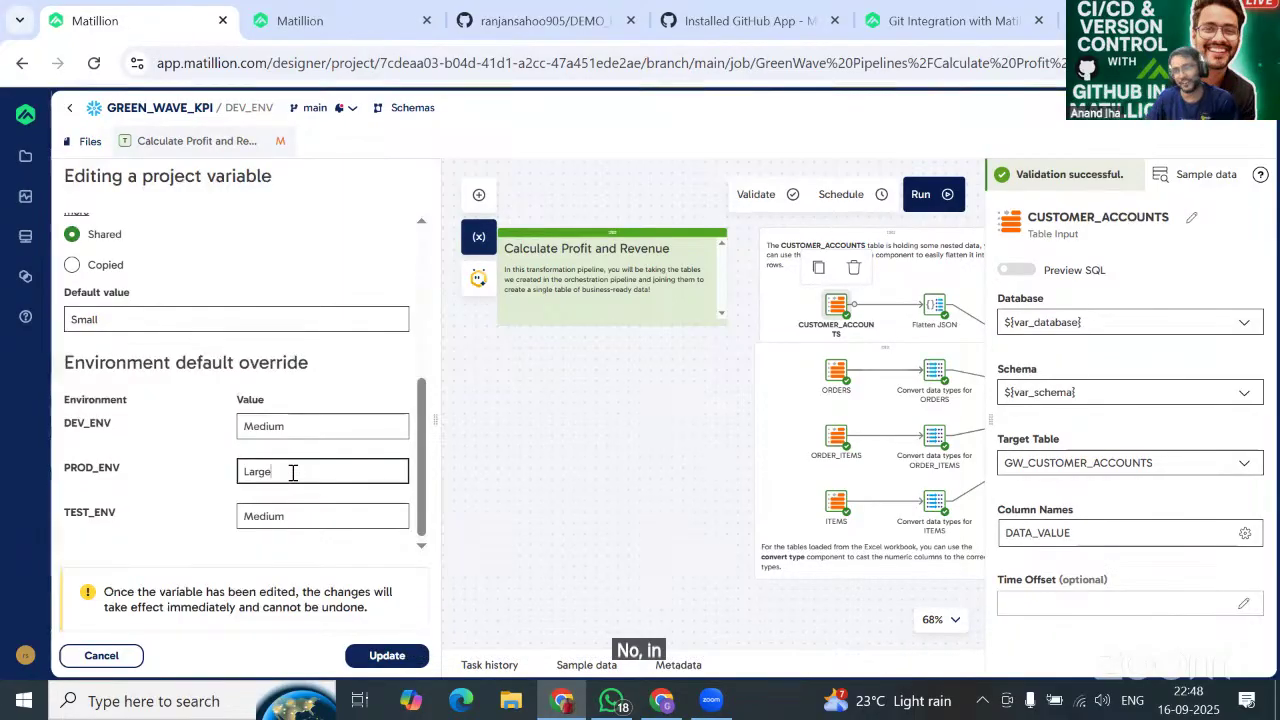
click(293, 423)
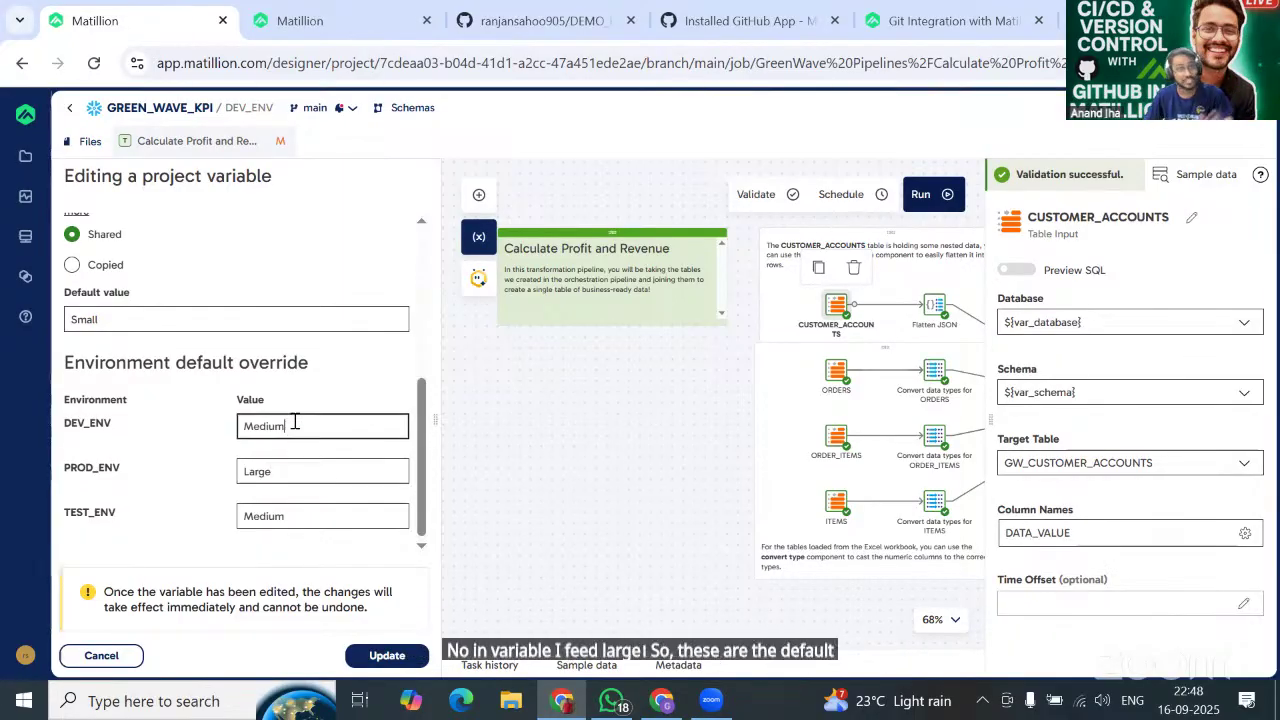
click(305, 512)
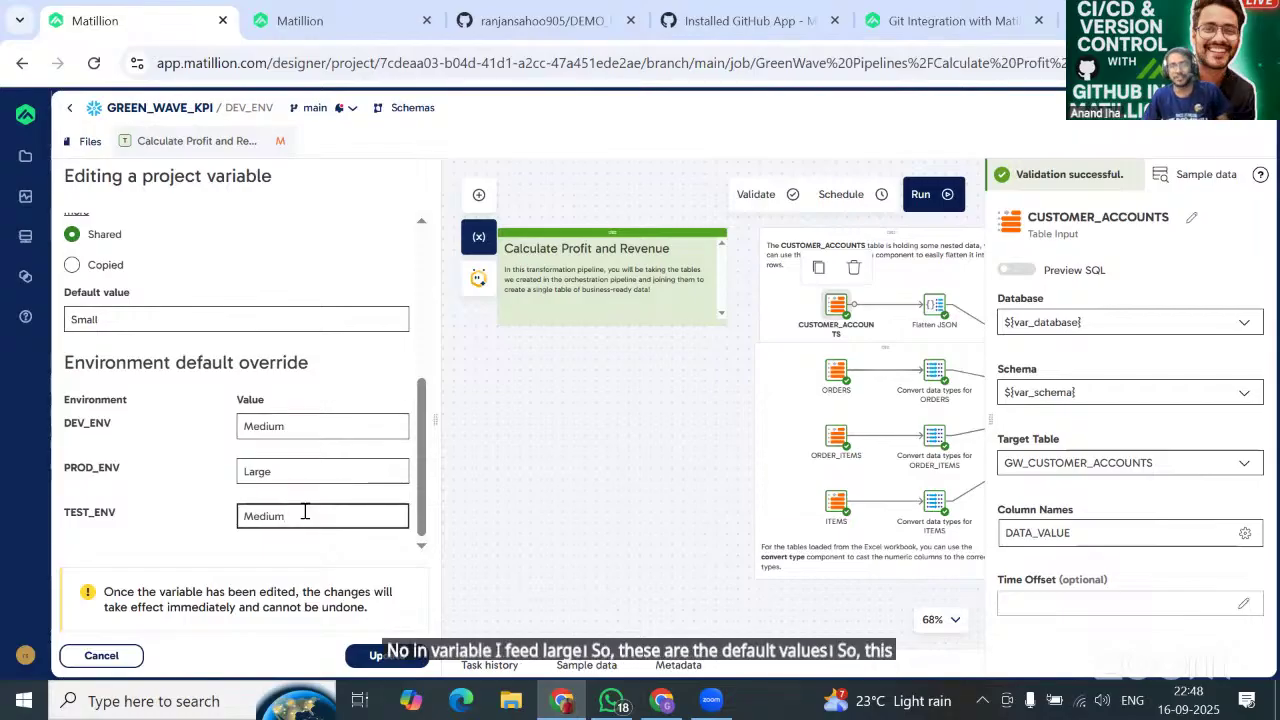
scroll(343, 329, up, 1)
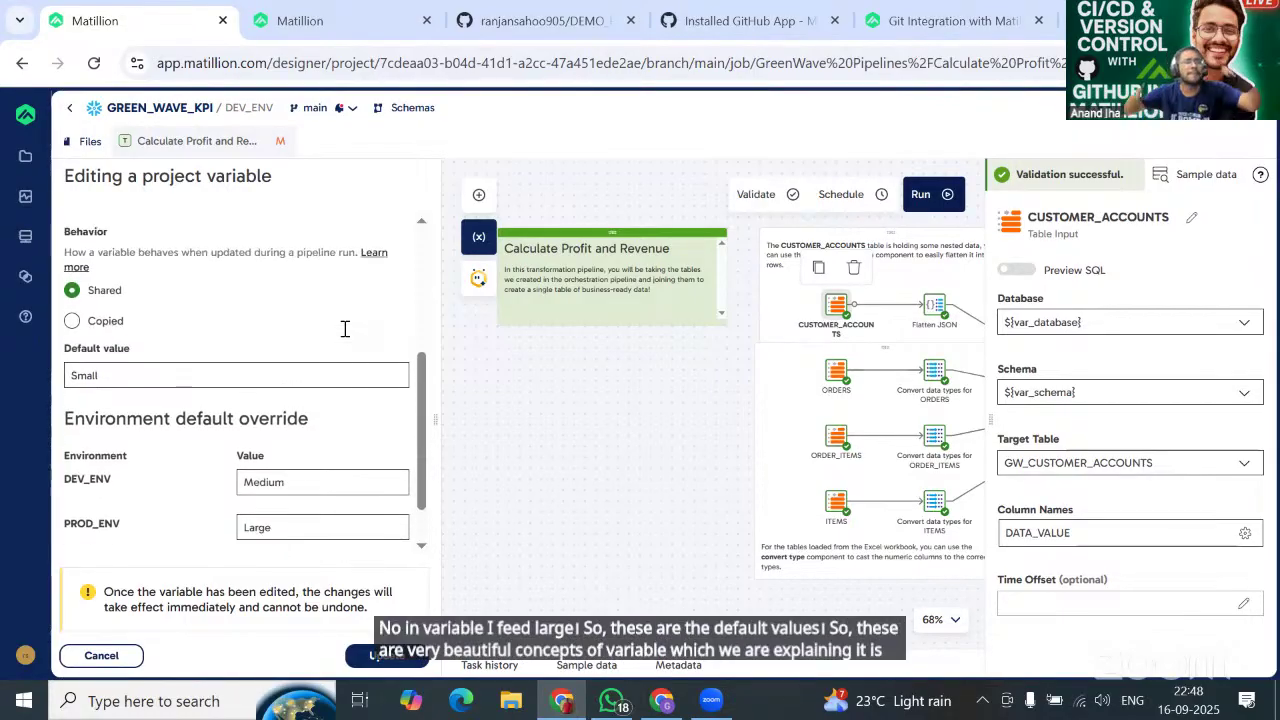
scroll(343, 329, down, 1)
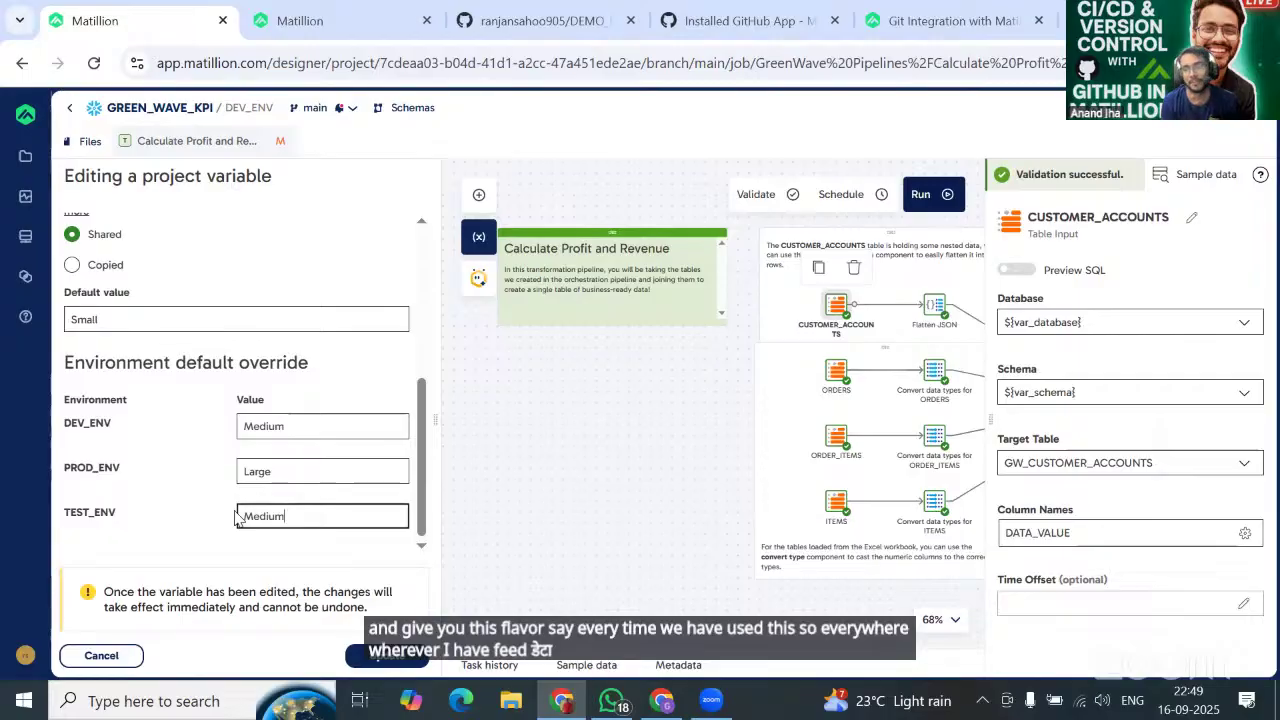
click(97, 656)
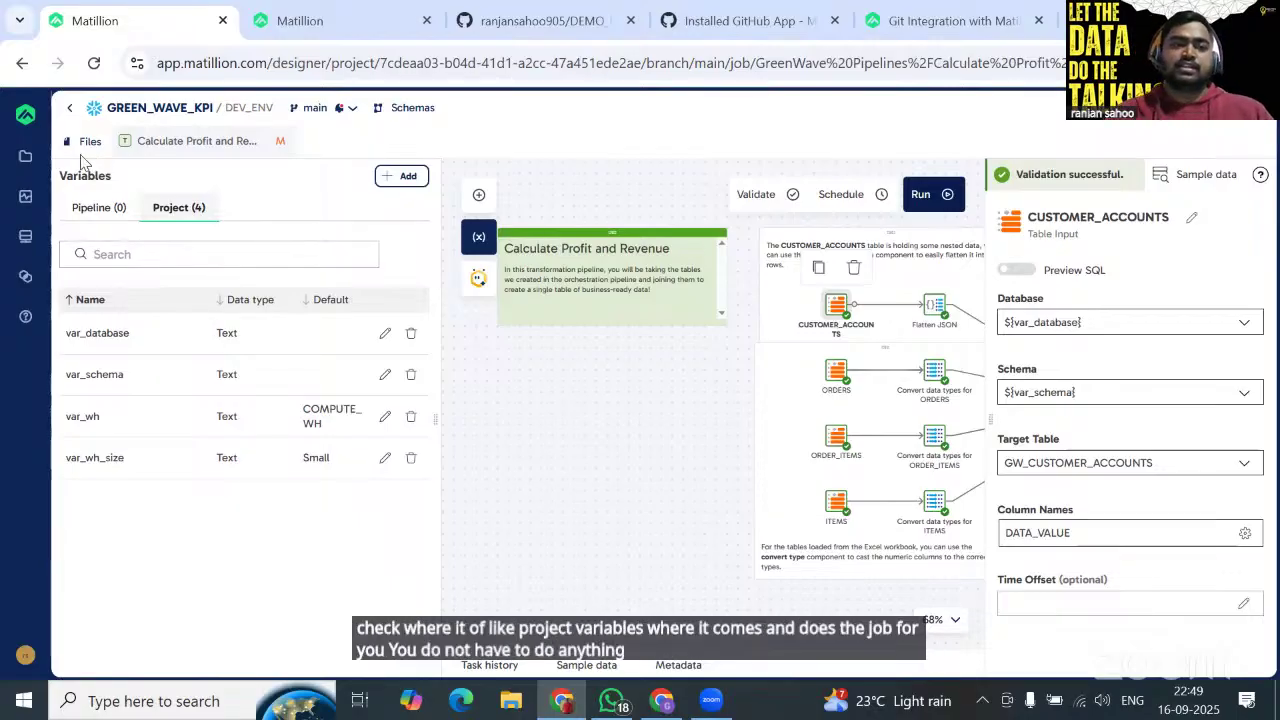
From Your projects, open GREEN_WAVE_KPI_YT, check its branches on GitHub, and open main in DEV_ENV.
click(160, 110)
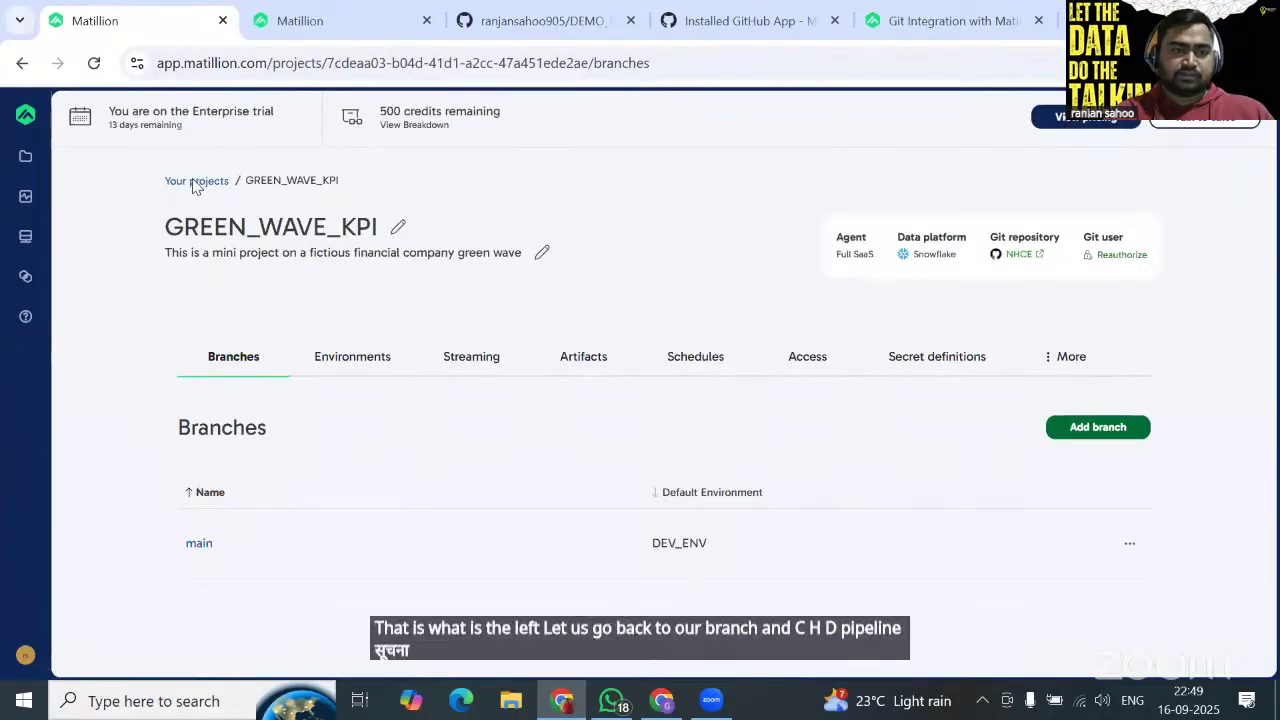
click(196, 183)
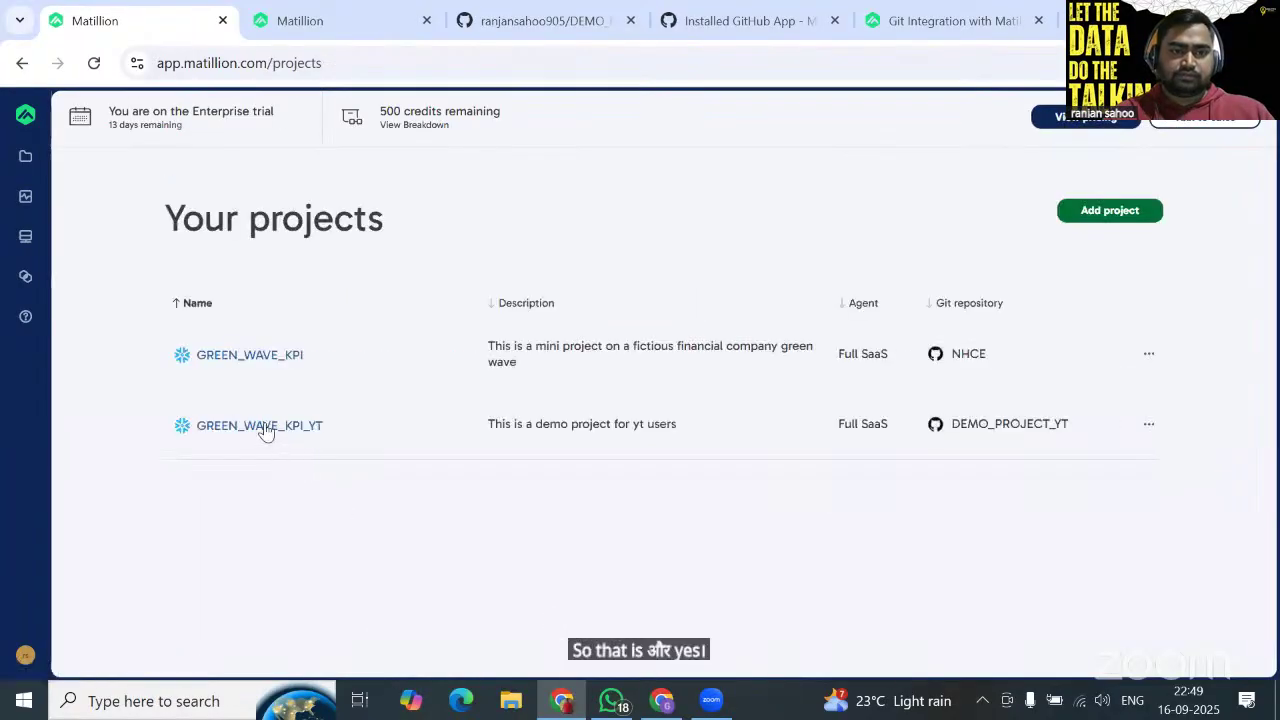
click(262, 427)
scroll(549, 580, down, 2)
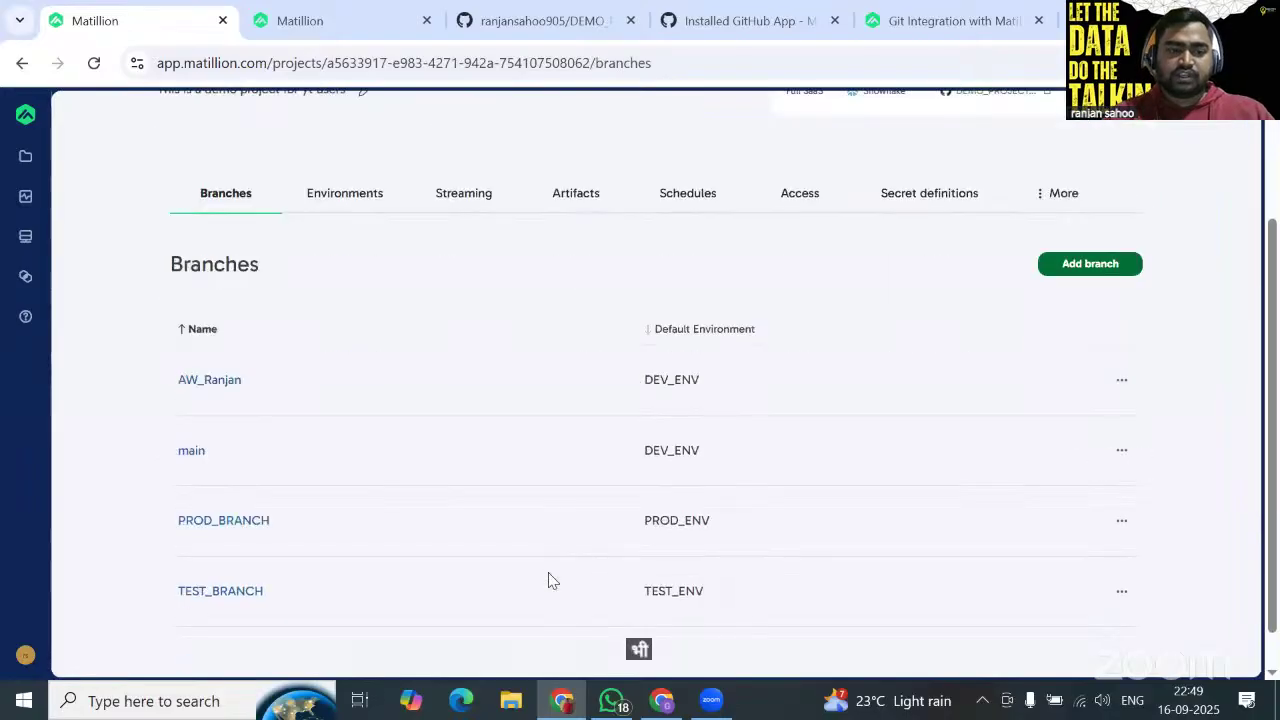
scroll(428, 447, down, 1)
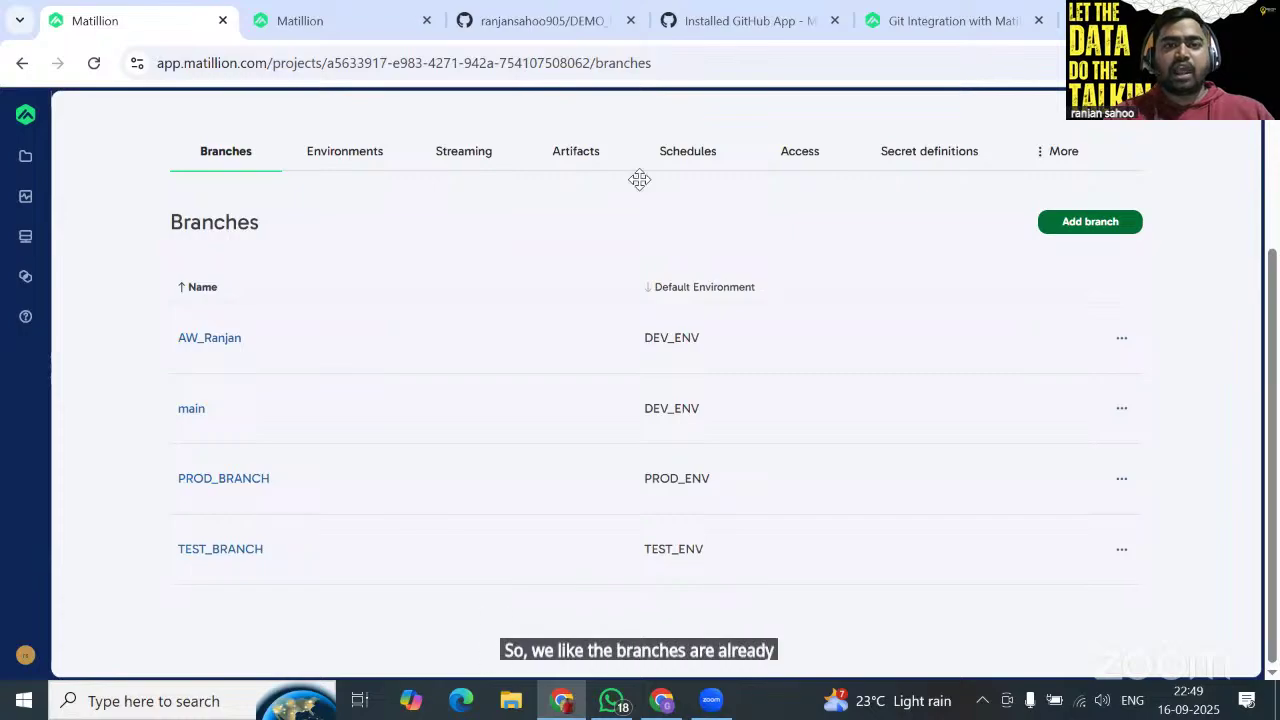
click(575, 20)
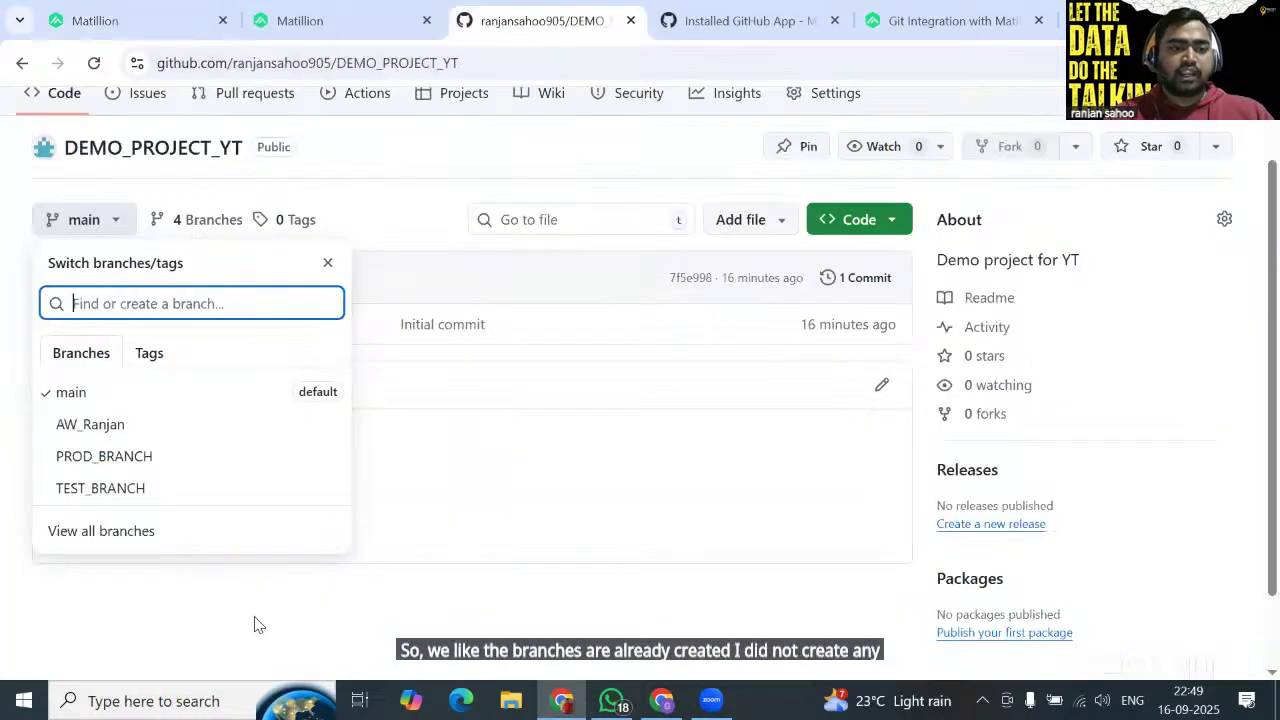
click(140, 30)
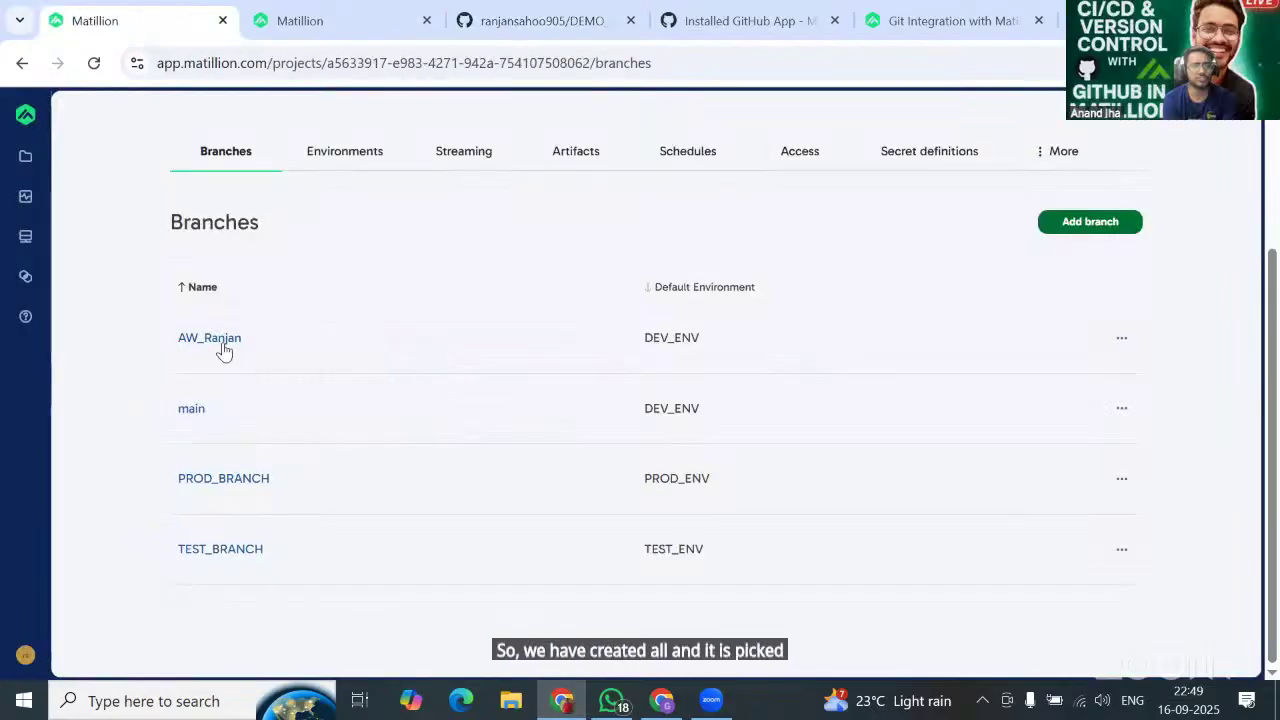
click(192, 409)
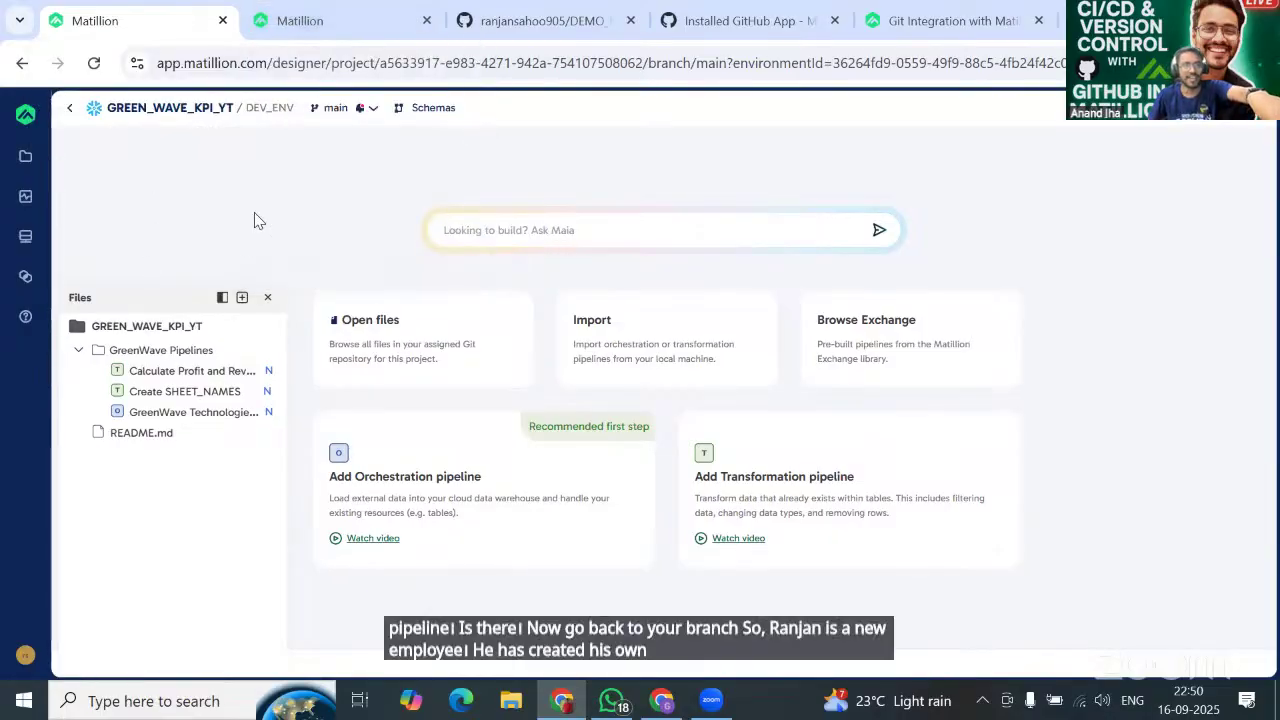
In a second browser tab, open GREEN_WAVE_KPI_YT's AW_Ranjan branch and duplicate that tab.
click(309, 36)
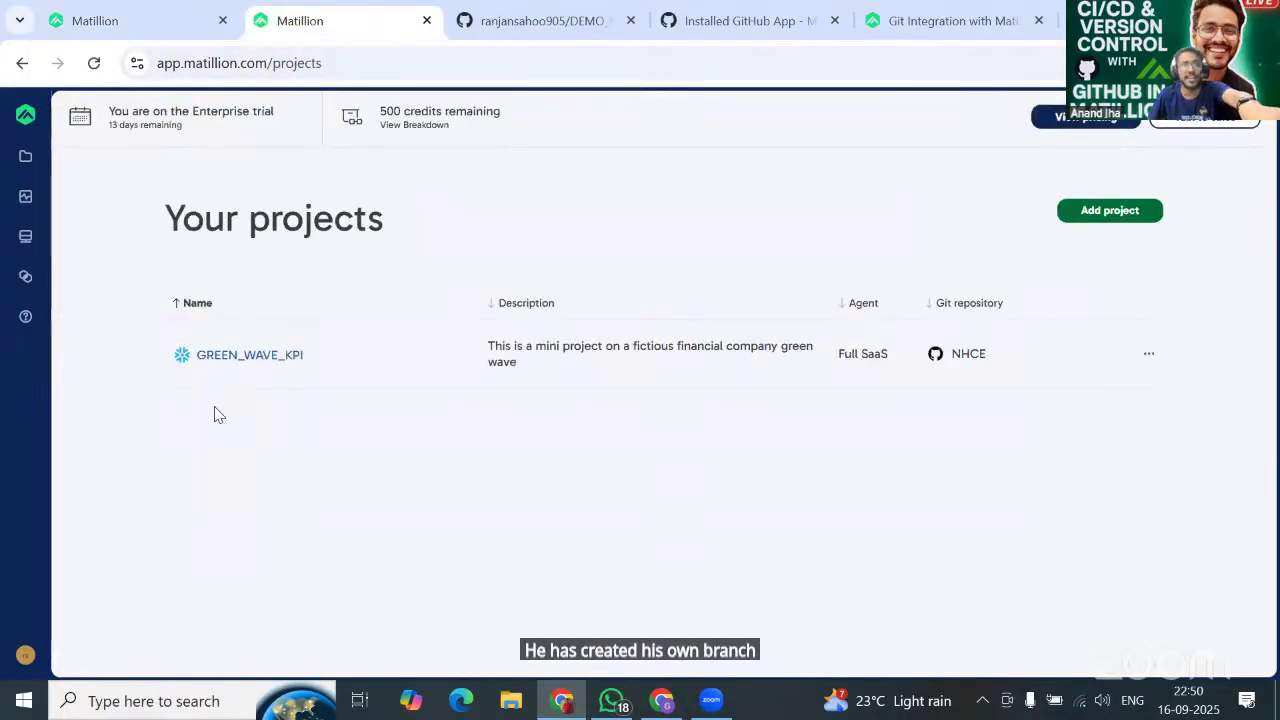
click(97, 64)
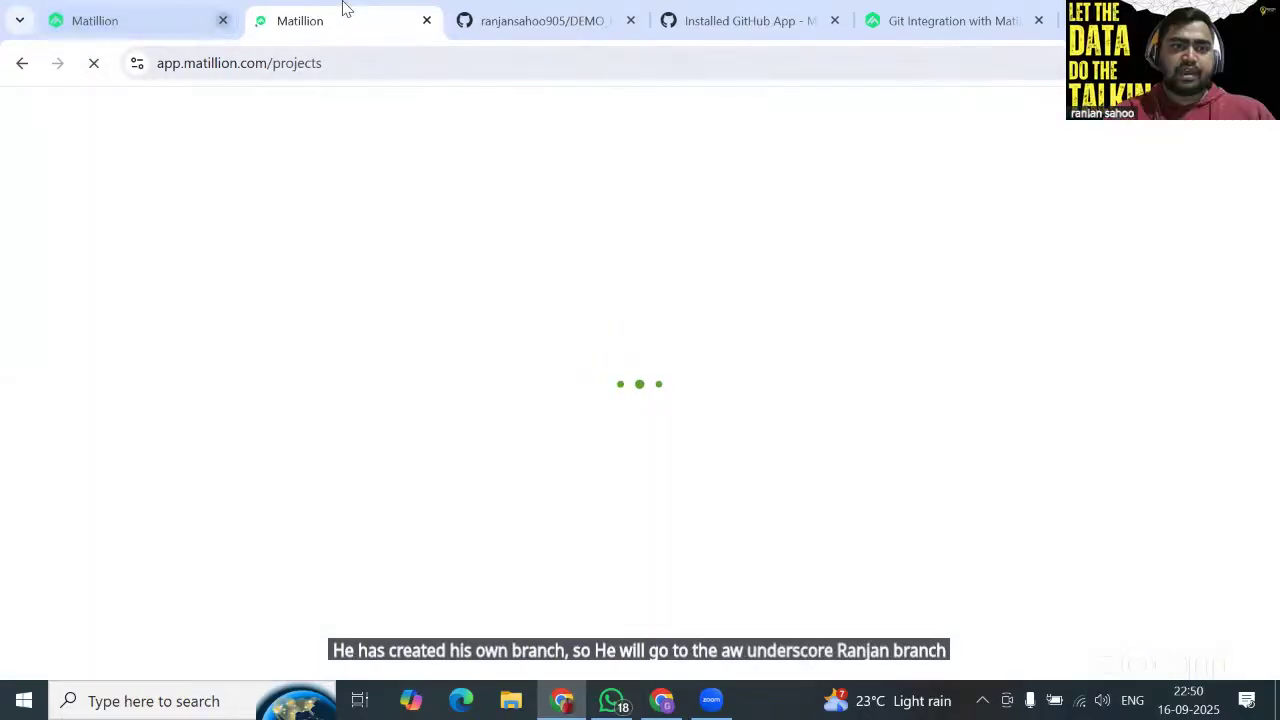
click(117, 30)
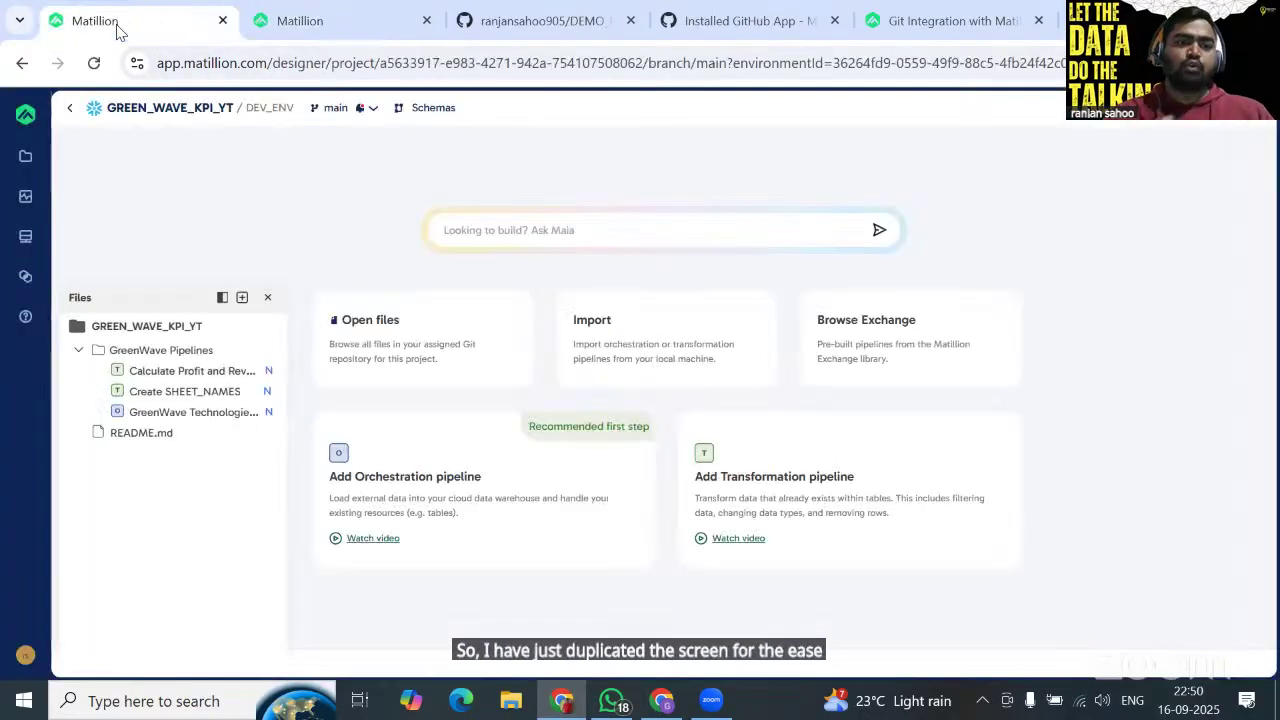
click(278, 24)
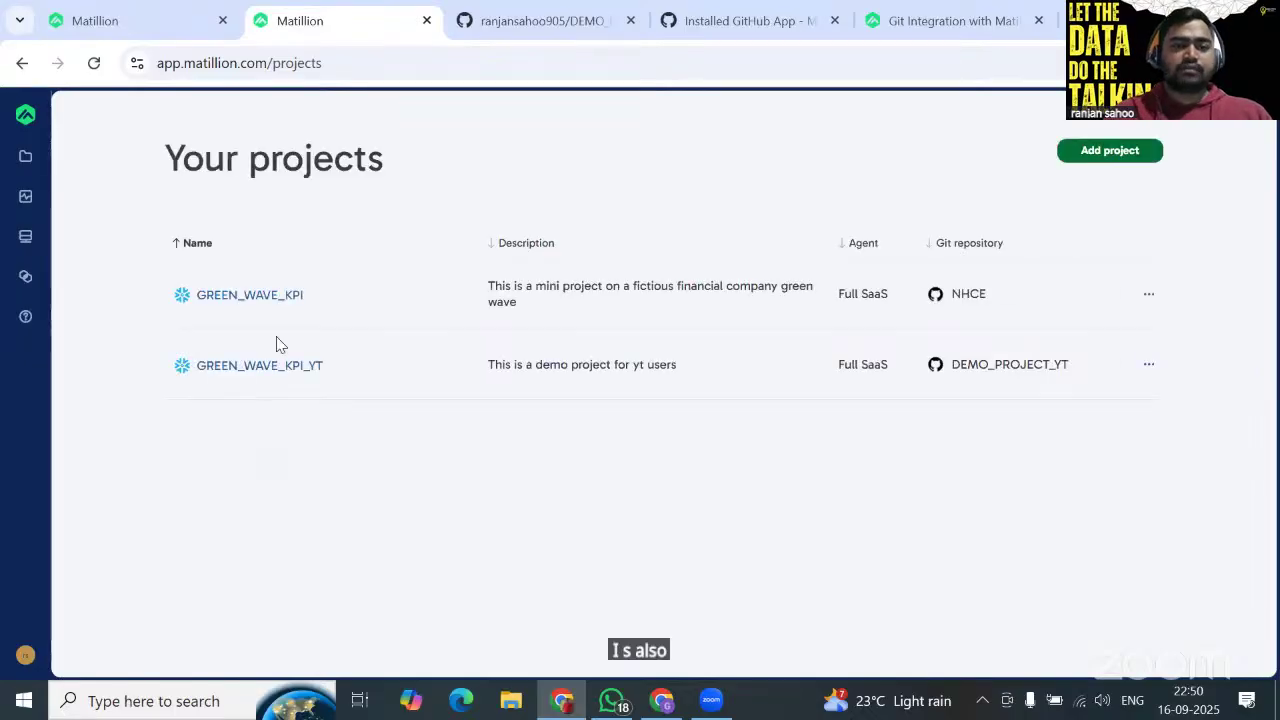
click(254, 427)
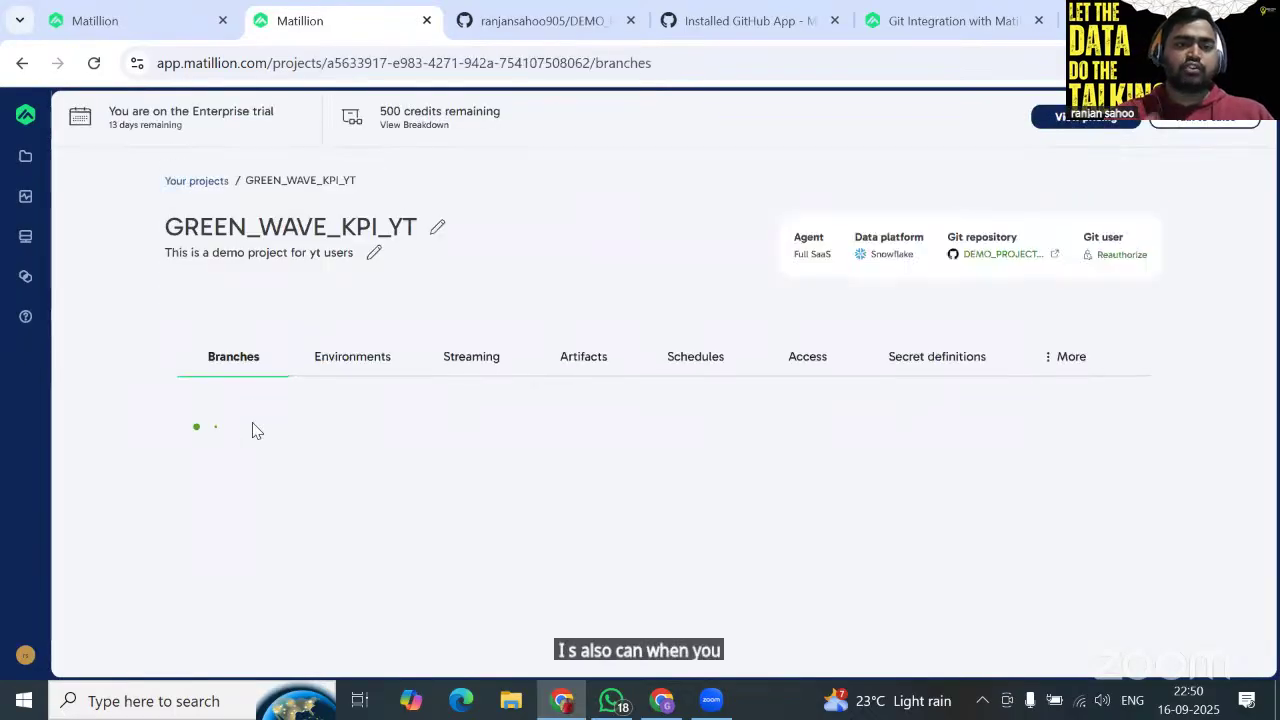
scroll(254, 427, down, 1)
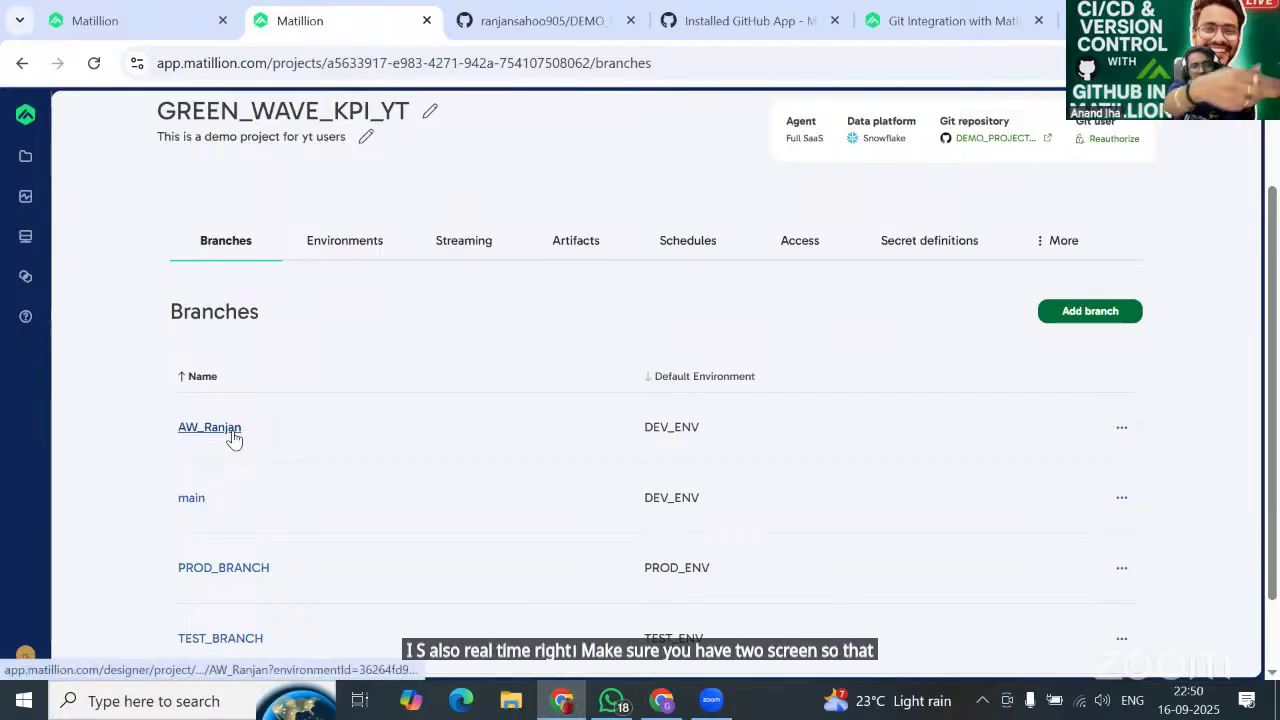
click(234, 437)
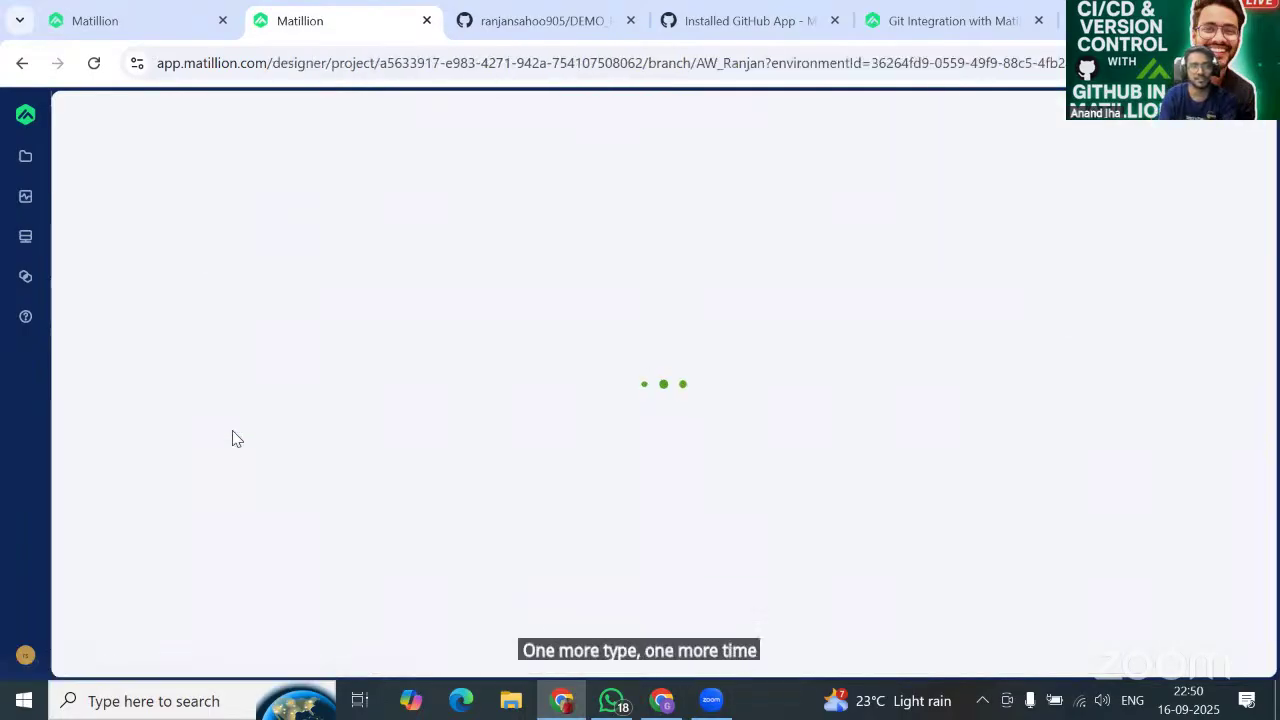
right_click(360, 28)
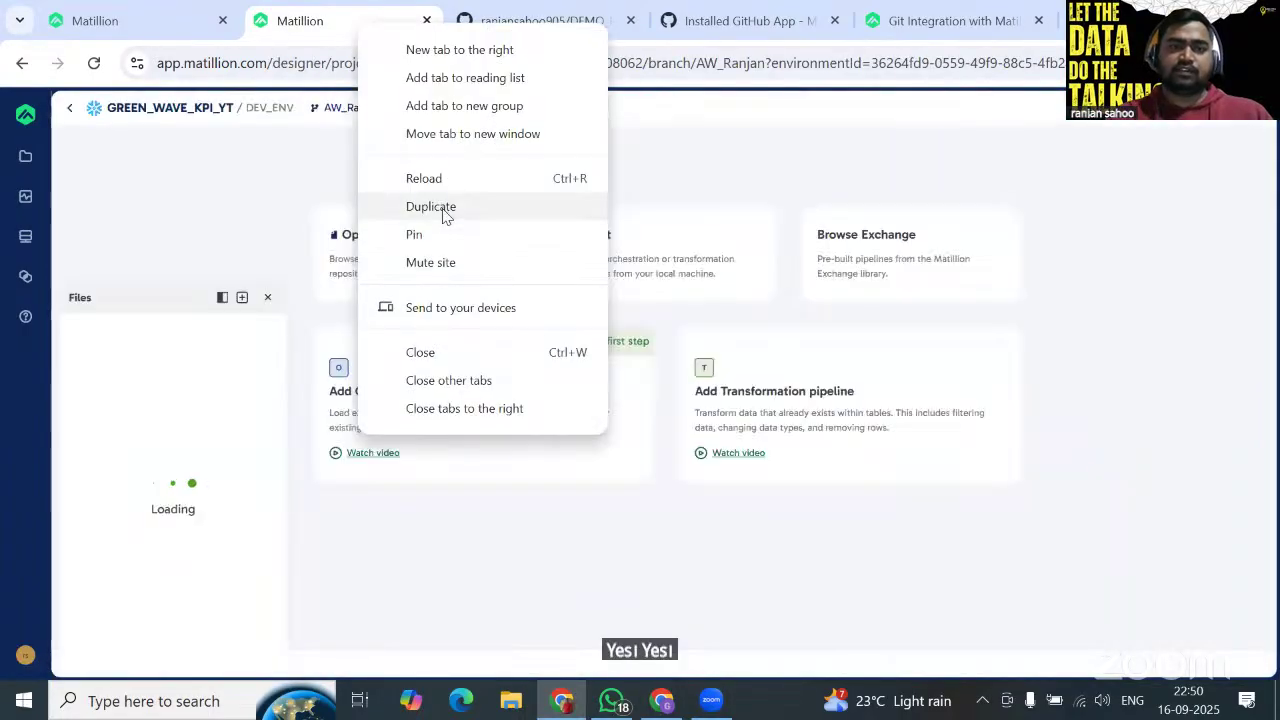
click(441, 207)
Return to the main-branch tab and open the Calculate Profit and Revenue pipeline.
click(285, 24)
click(110, 20)
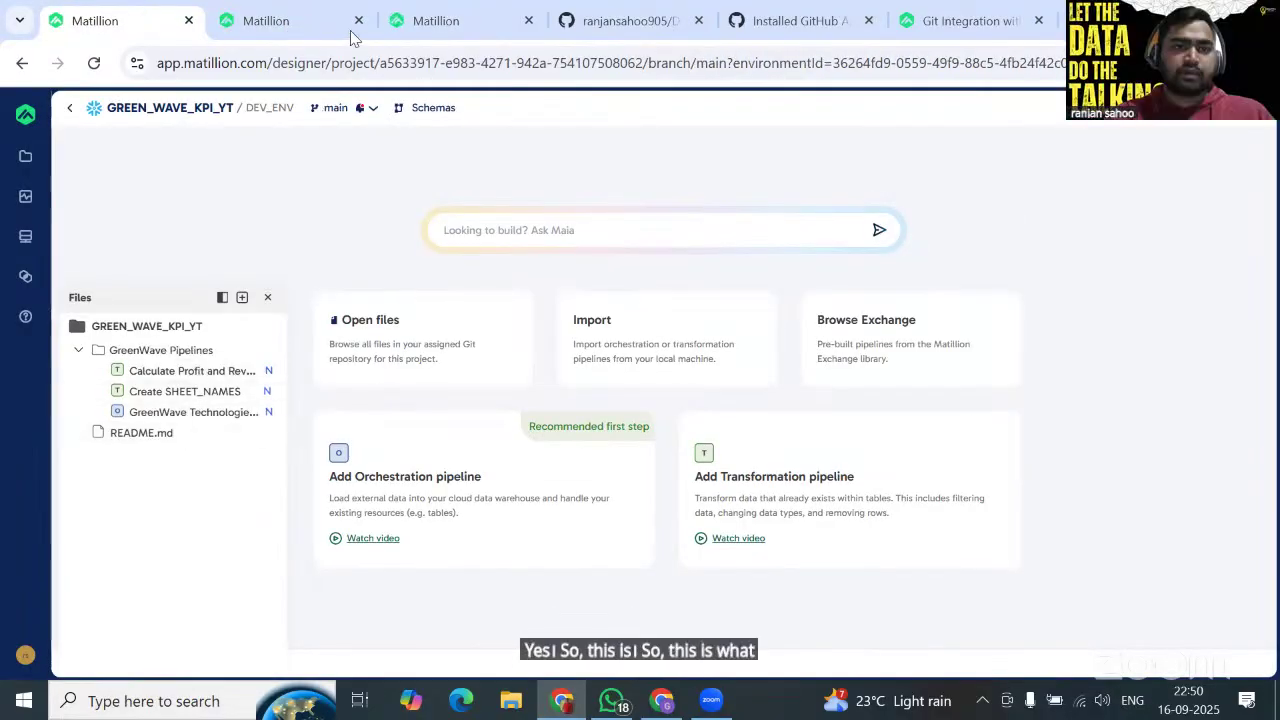
click(277, 20)
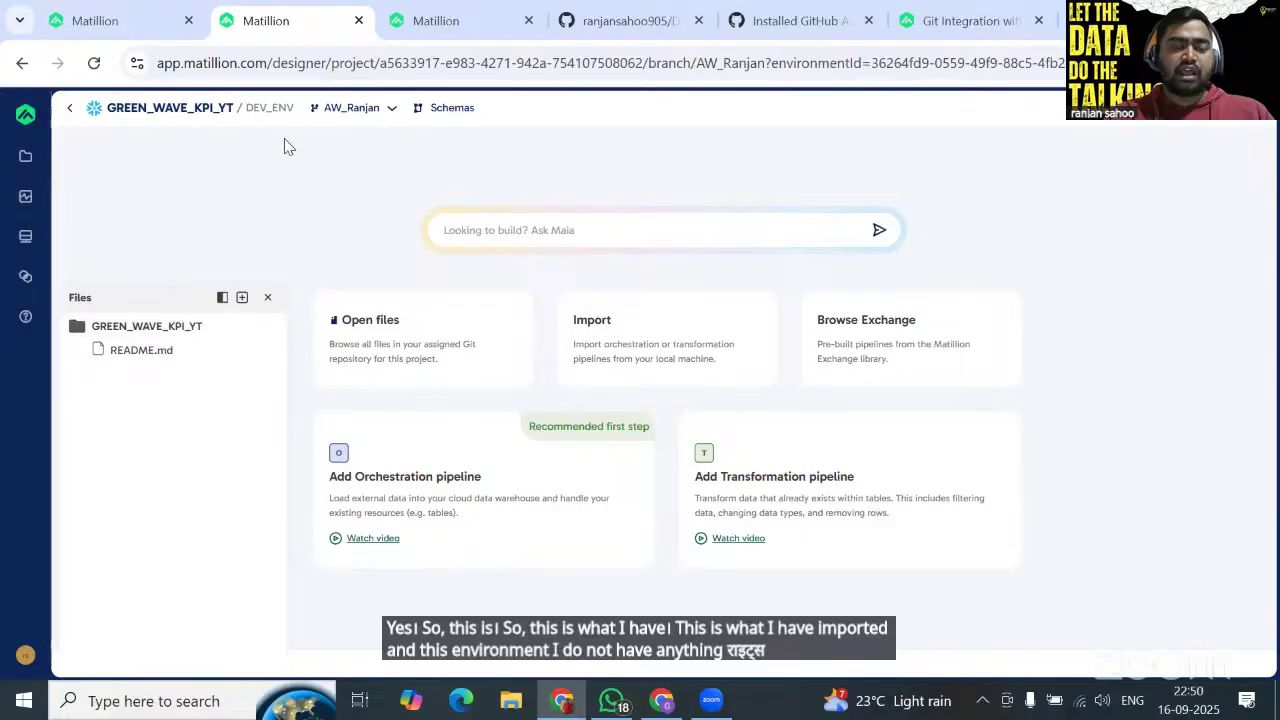
click(446, 28)
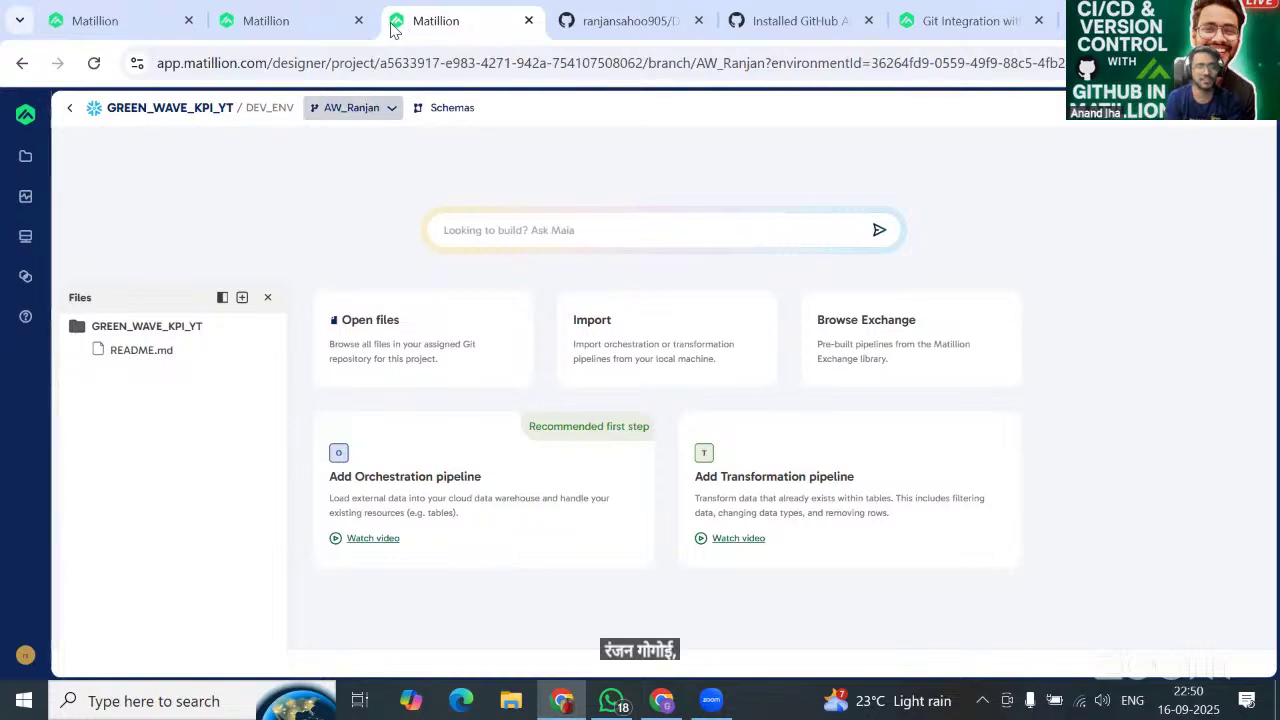
click(128, 22)
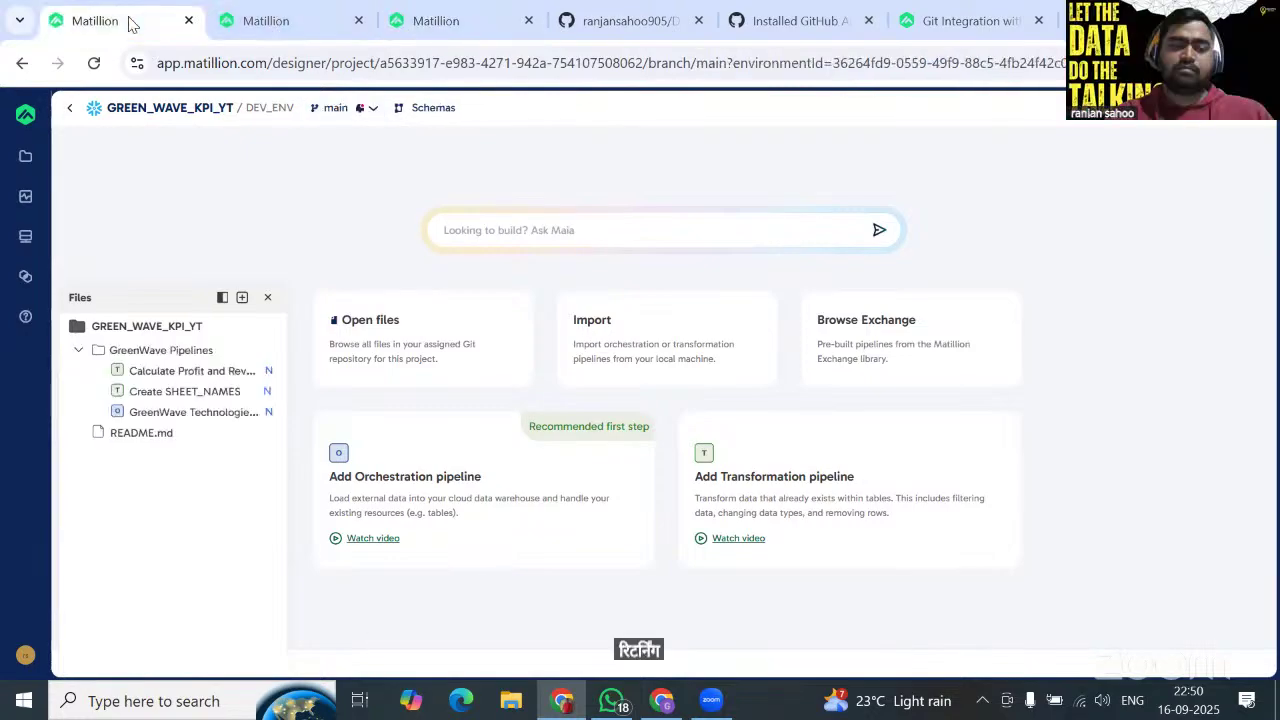
click(186, 372)
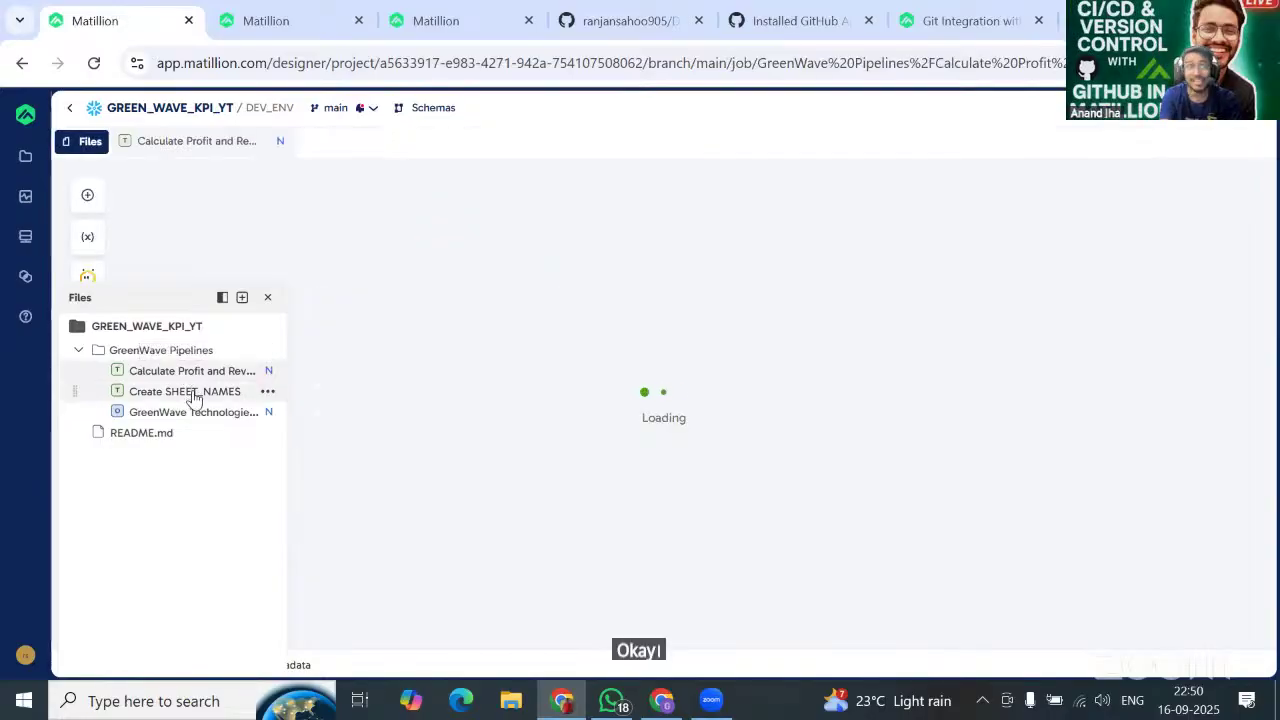
Open the Create SHEET_NAMES and GreenWave orchestration pipelines, then bring up main's Git menu.
click(193, 395)
click(196, 414)
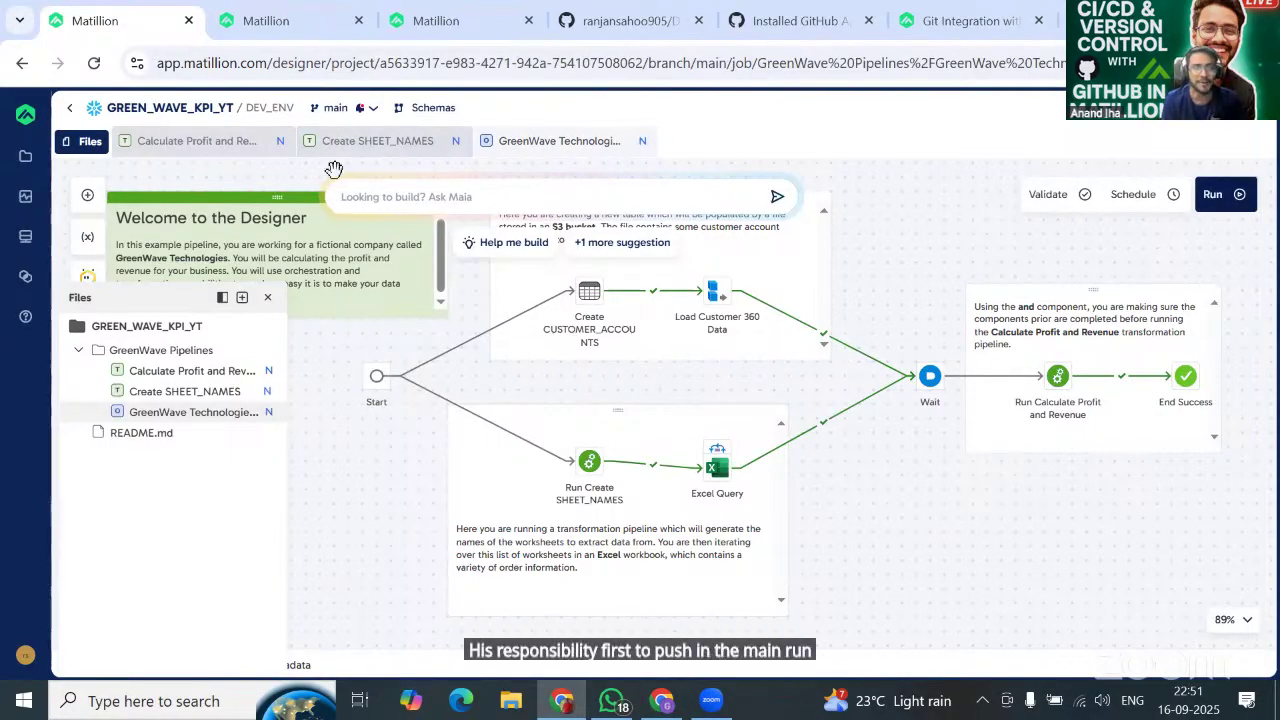
click(335, 107)
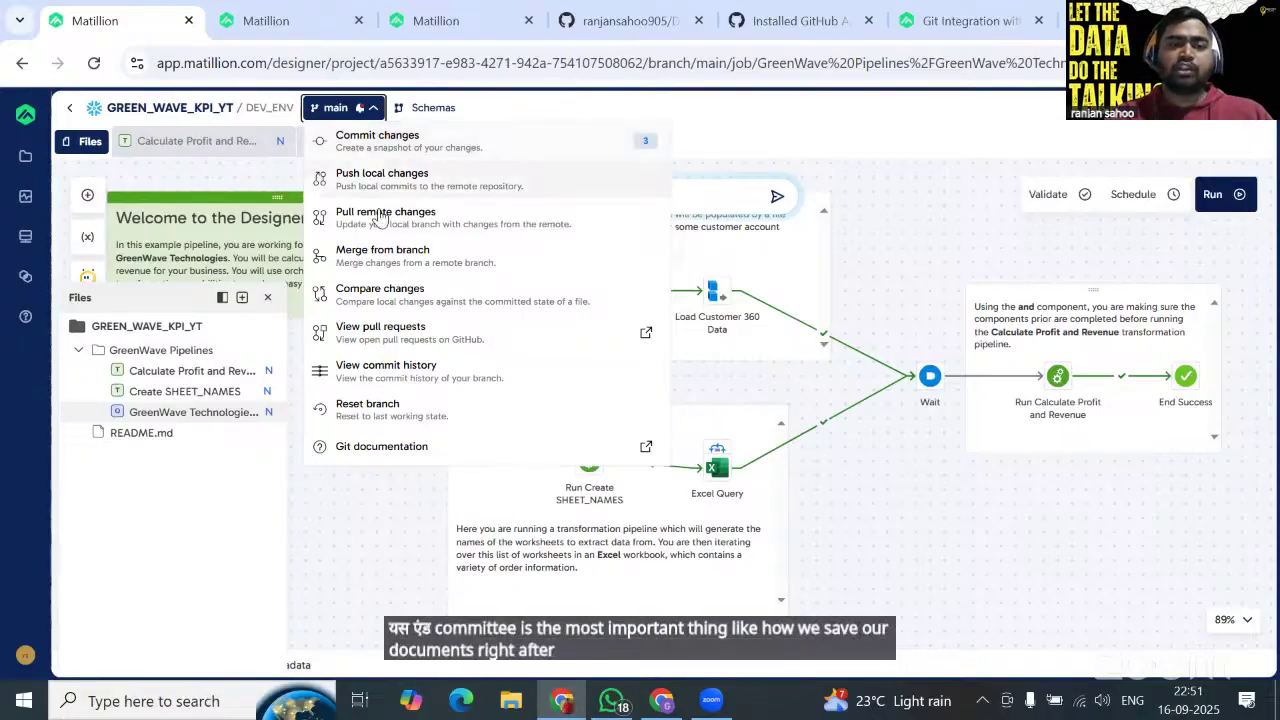
Commit the three new pipelines locally with message 'Adding all the pipeline to the main branch'.
click(370, 146)
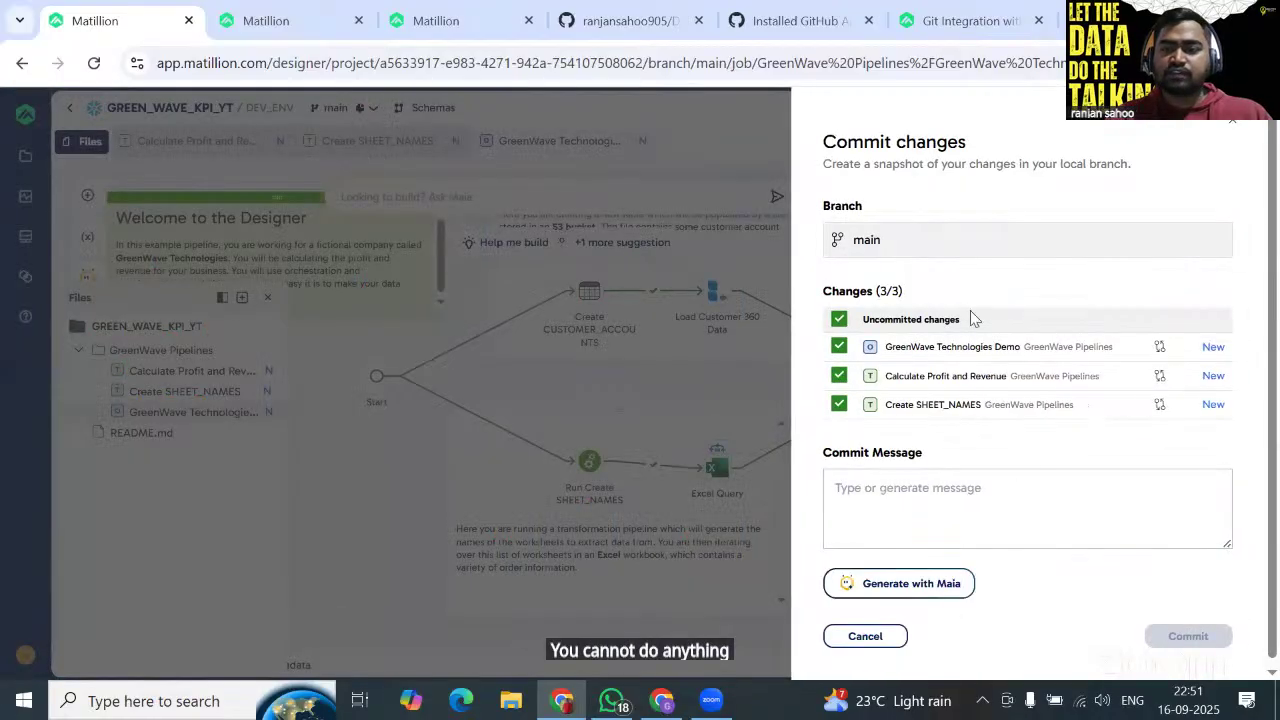
click(870, 497)
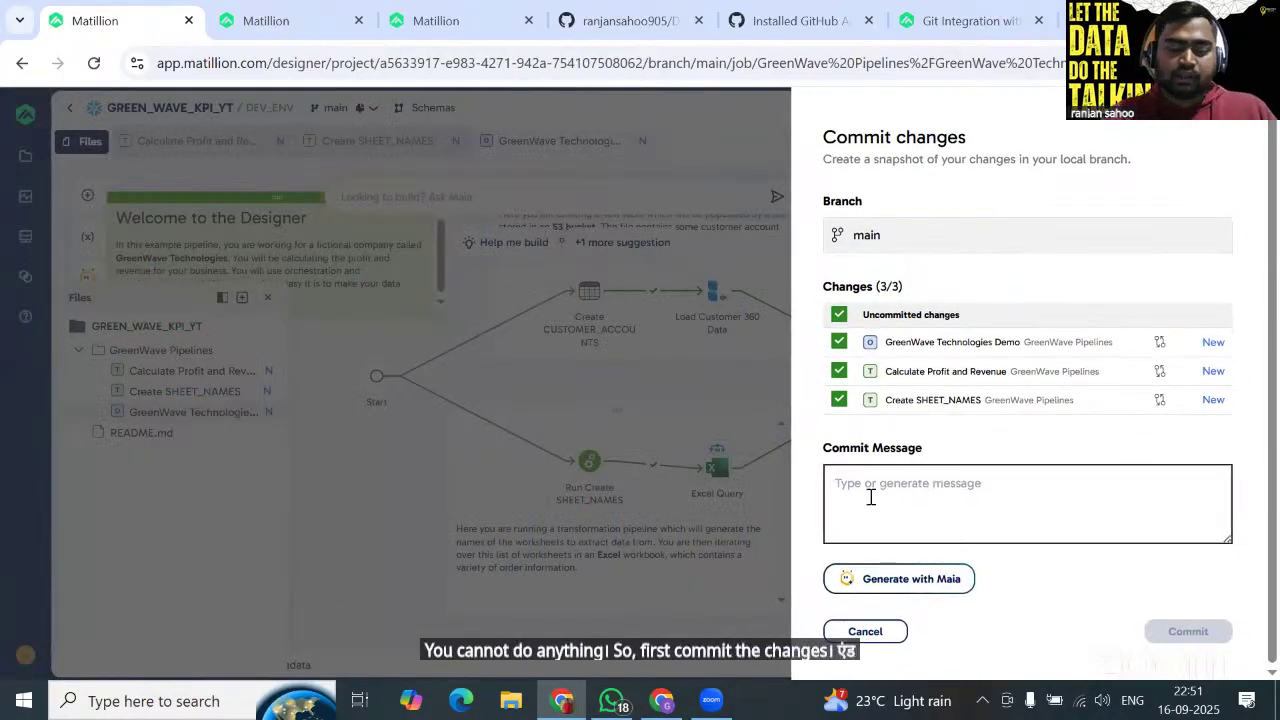
text(Demo)
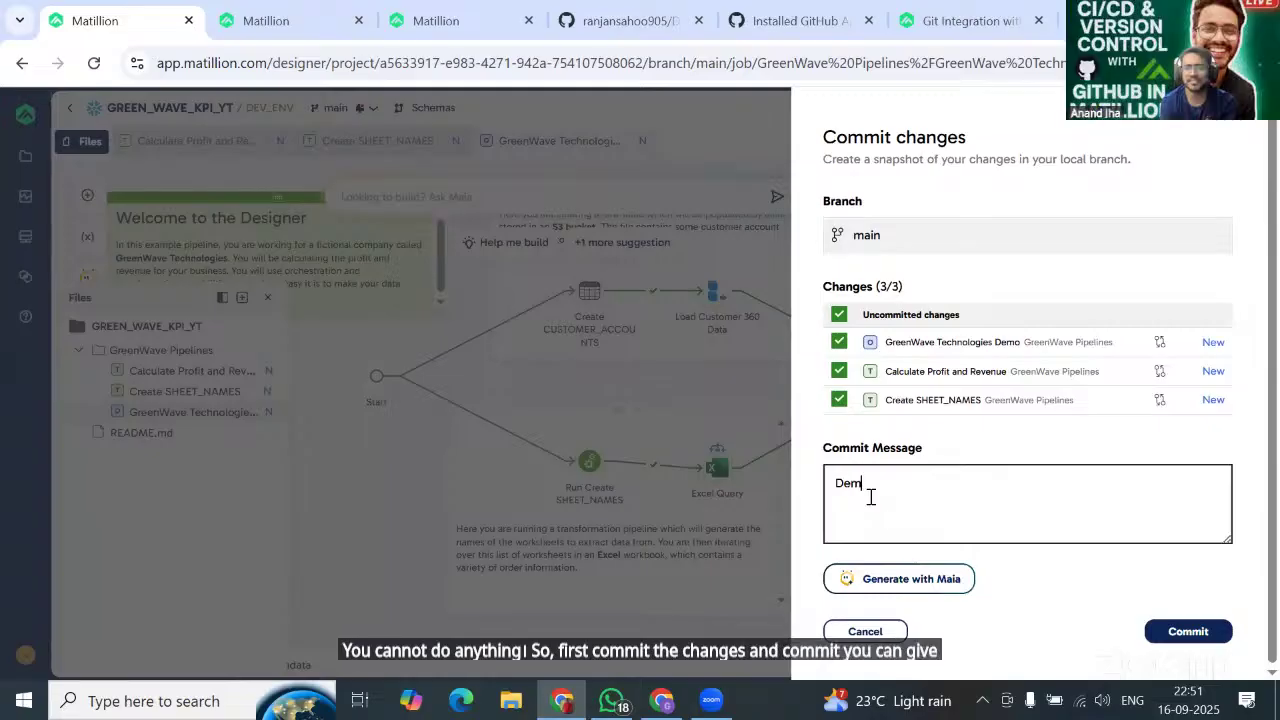
key(BackSpace)
key(BackSpace)
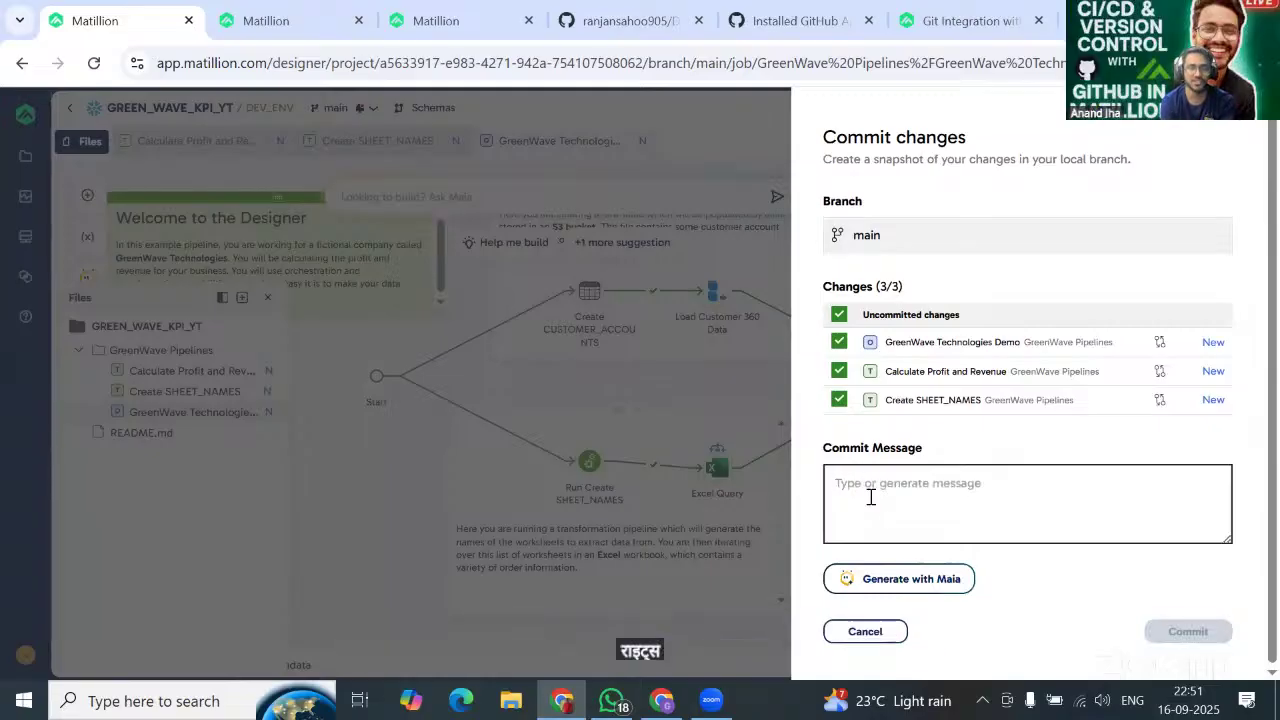
text(Adding all)
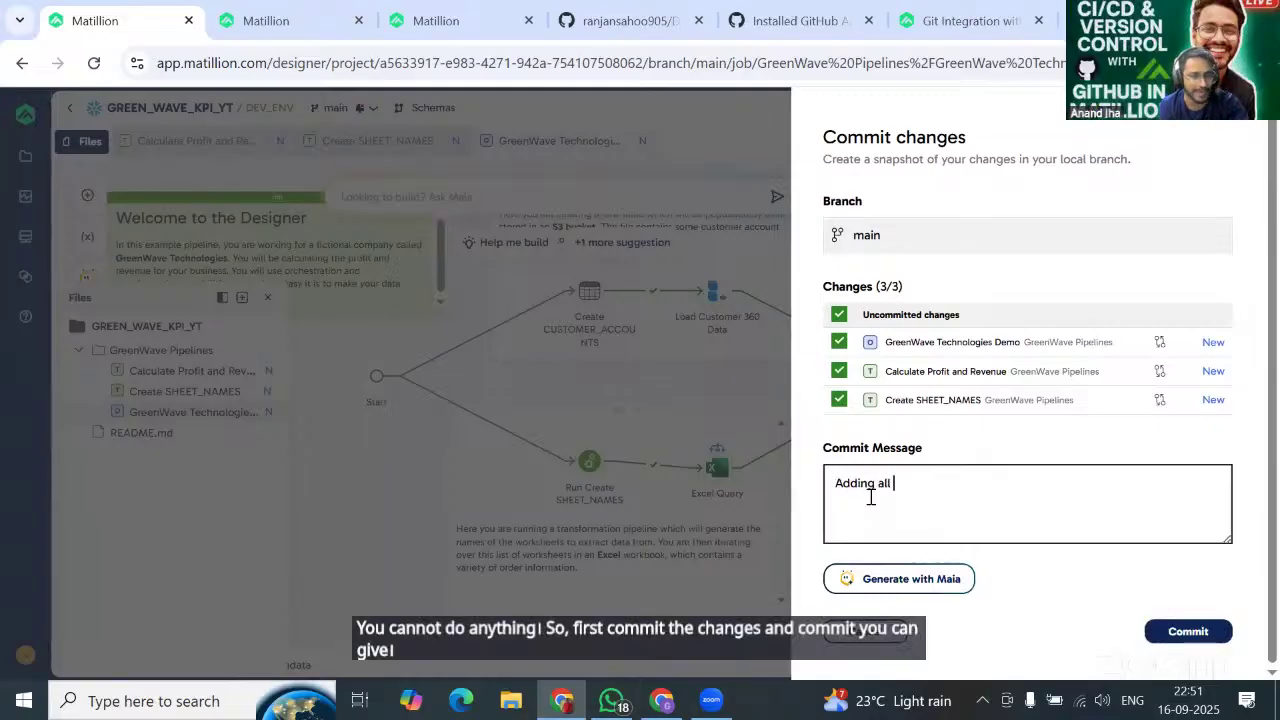
text( the pip)
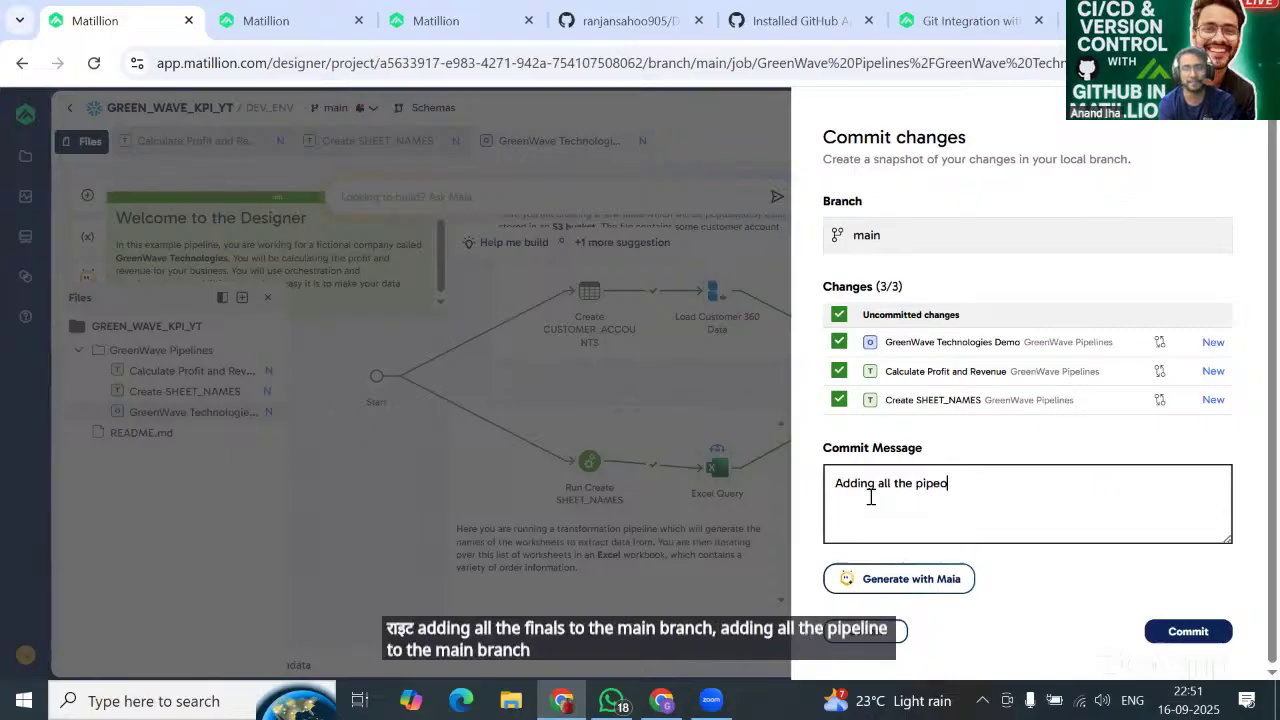
text(eo)
key(BackSpace)
text(e)
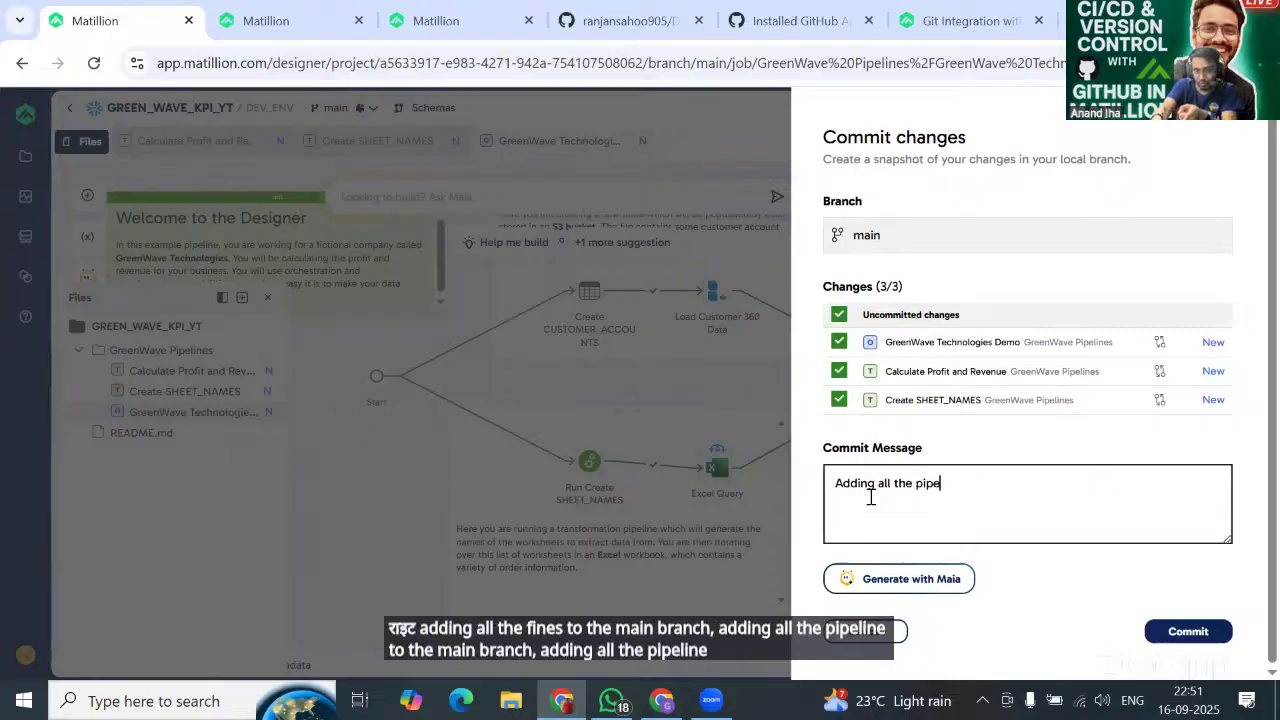
text(line to)
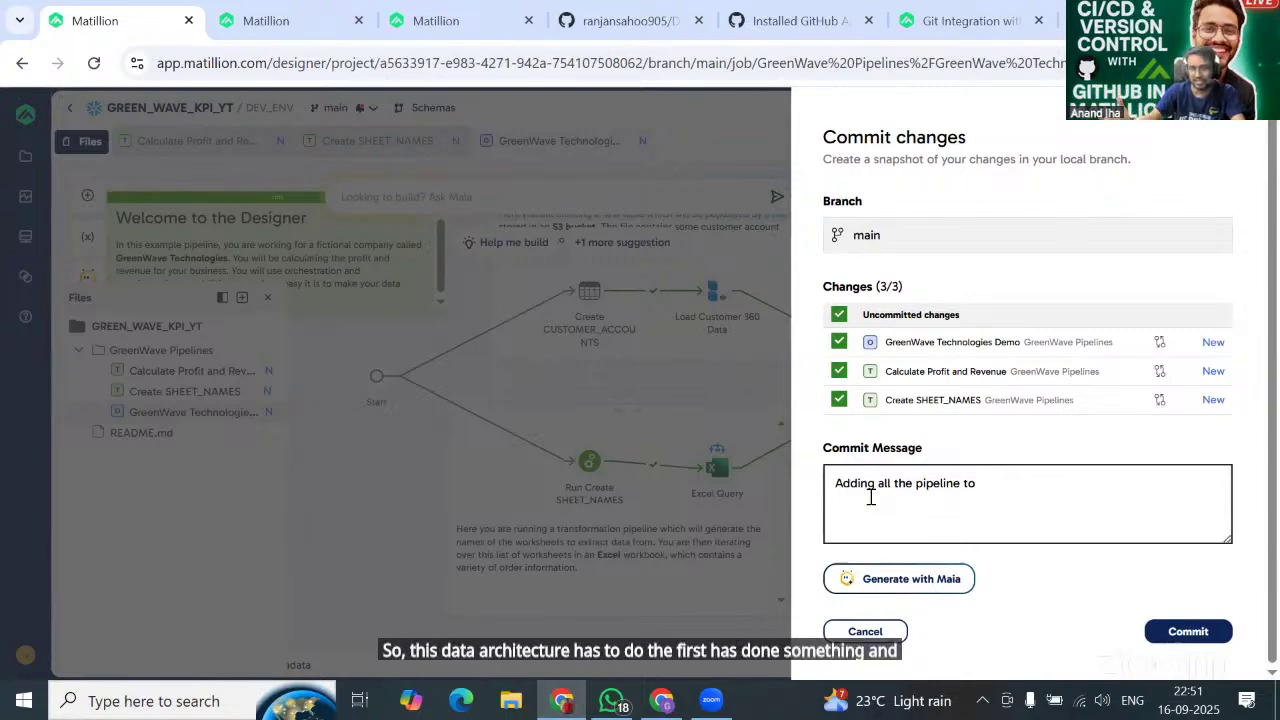
key(BackSpace)
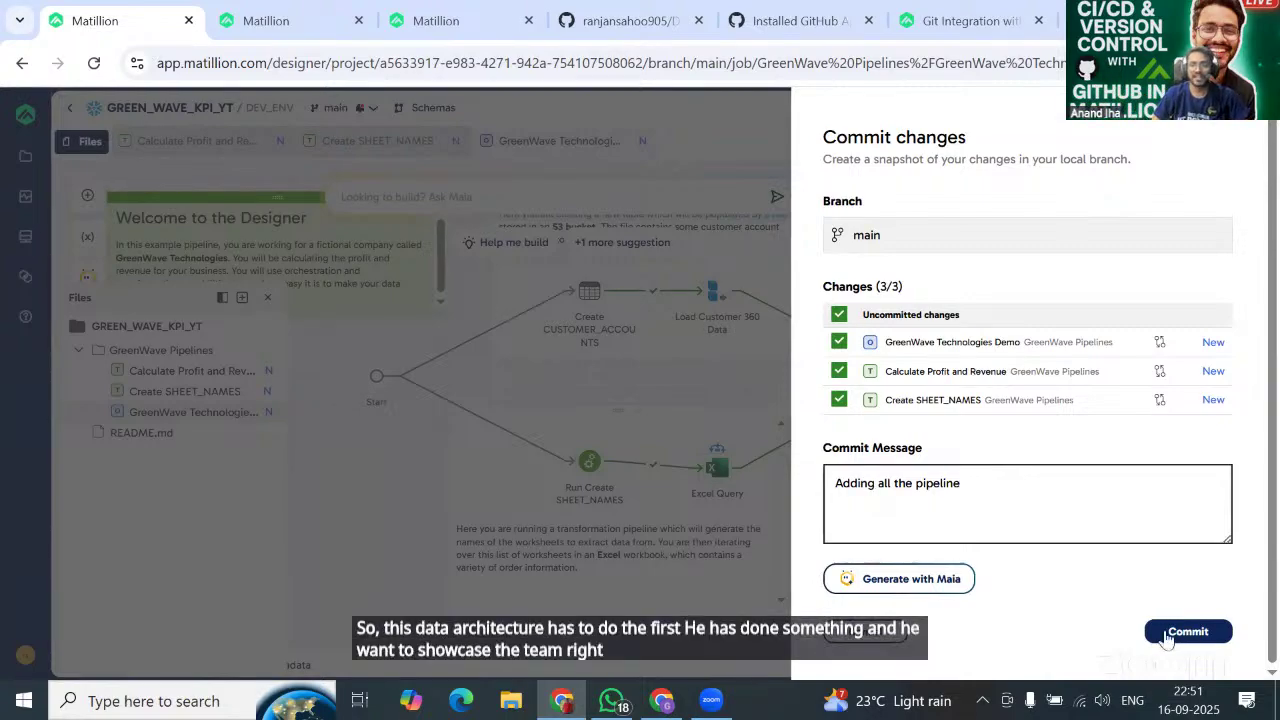
text(t)
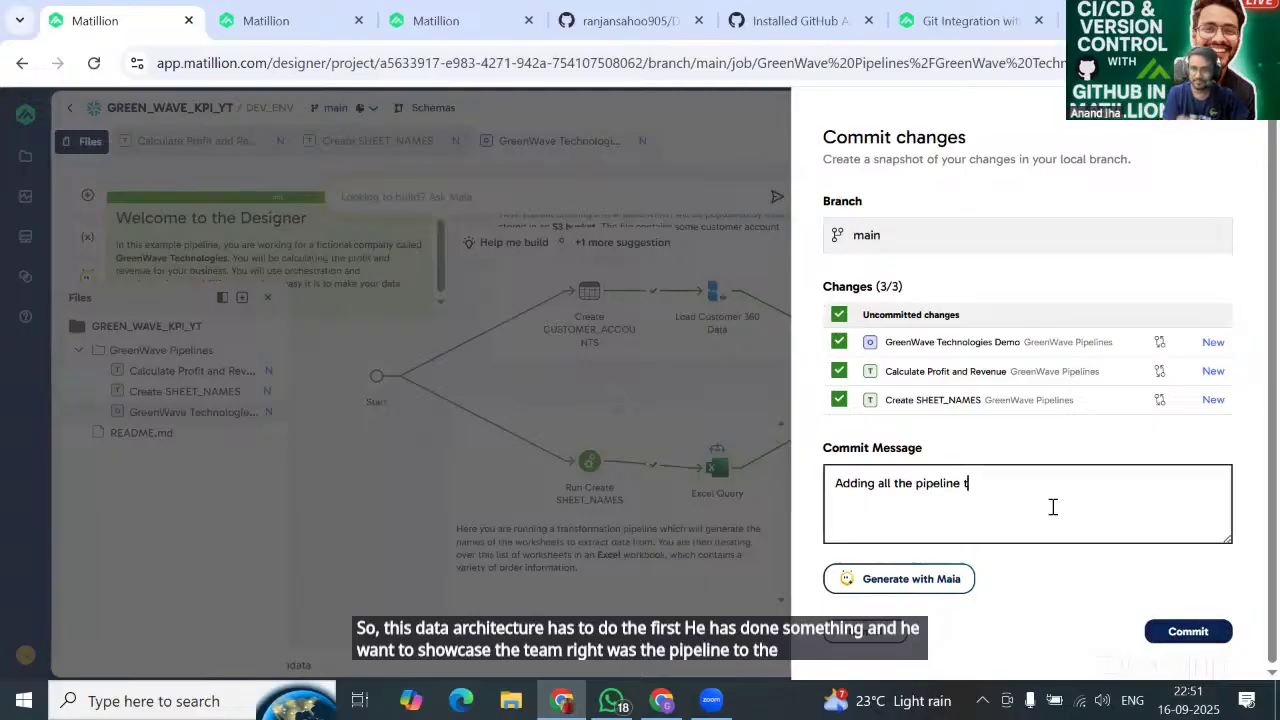
text(o t)
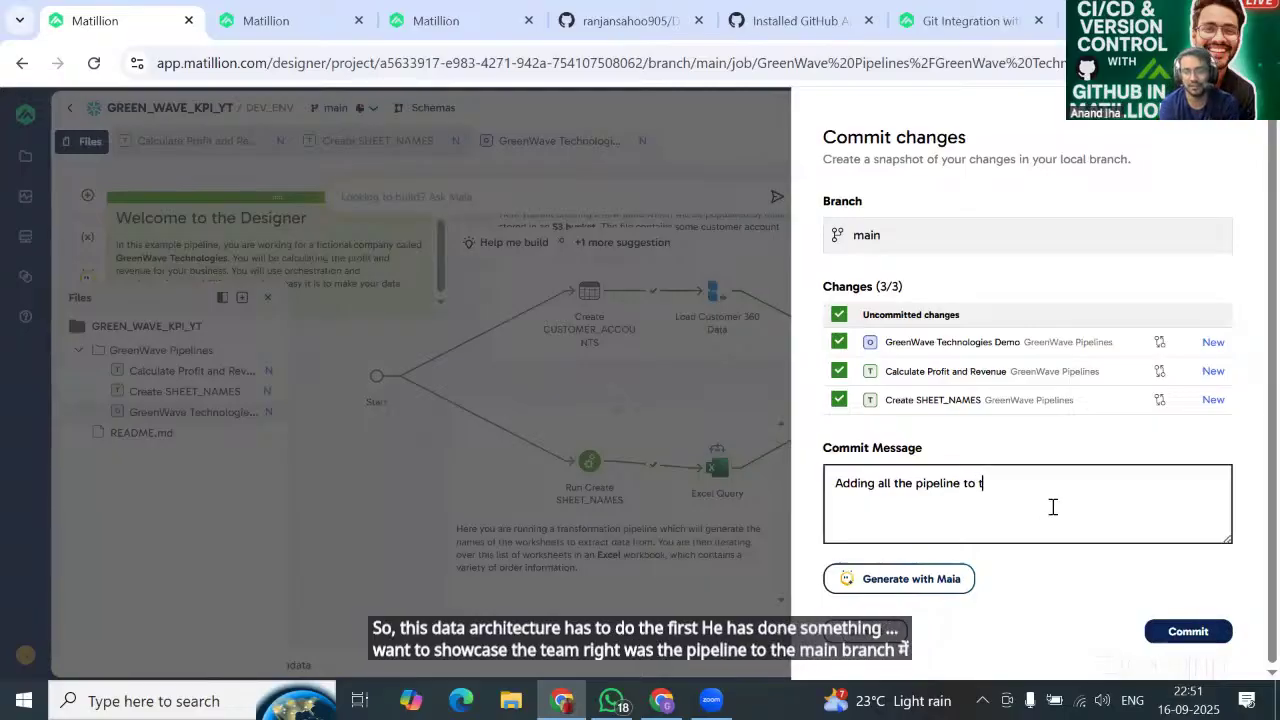
text(he main bra)
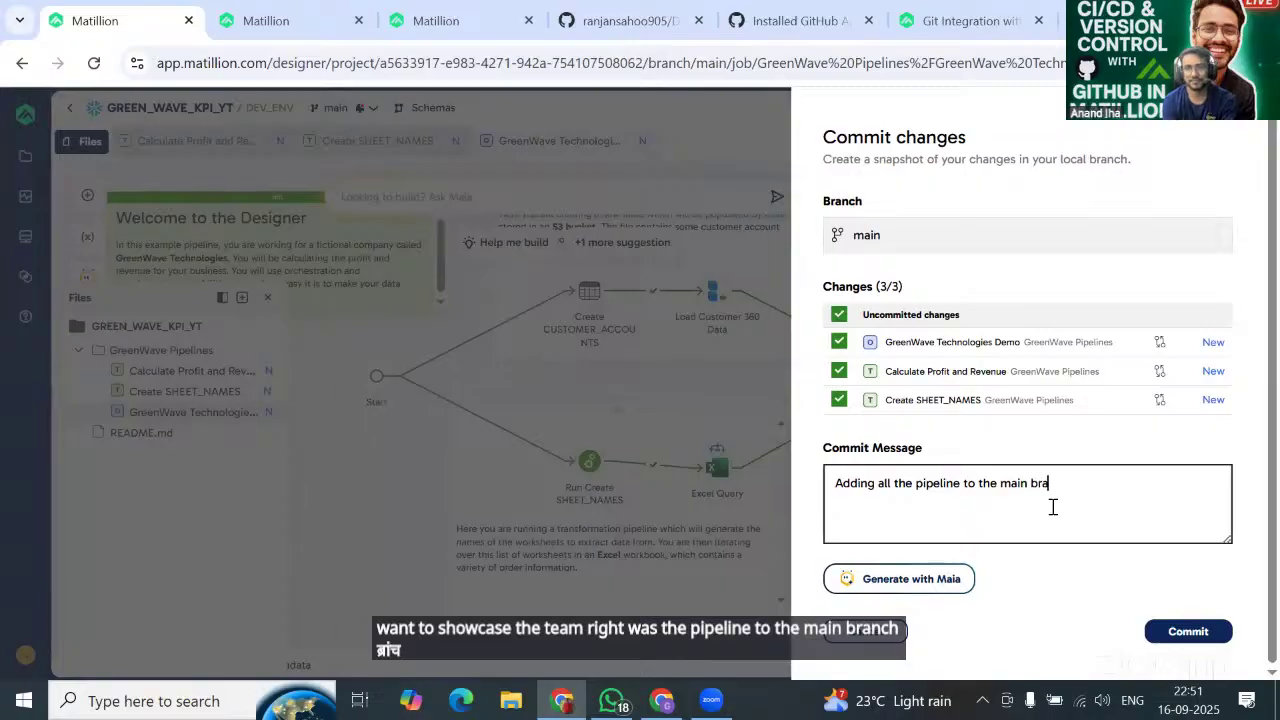
text(nch)
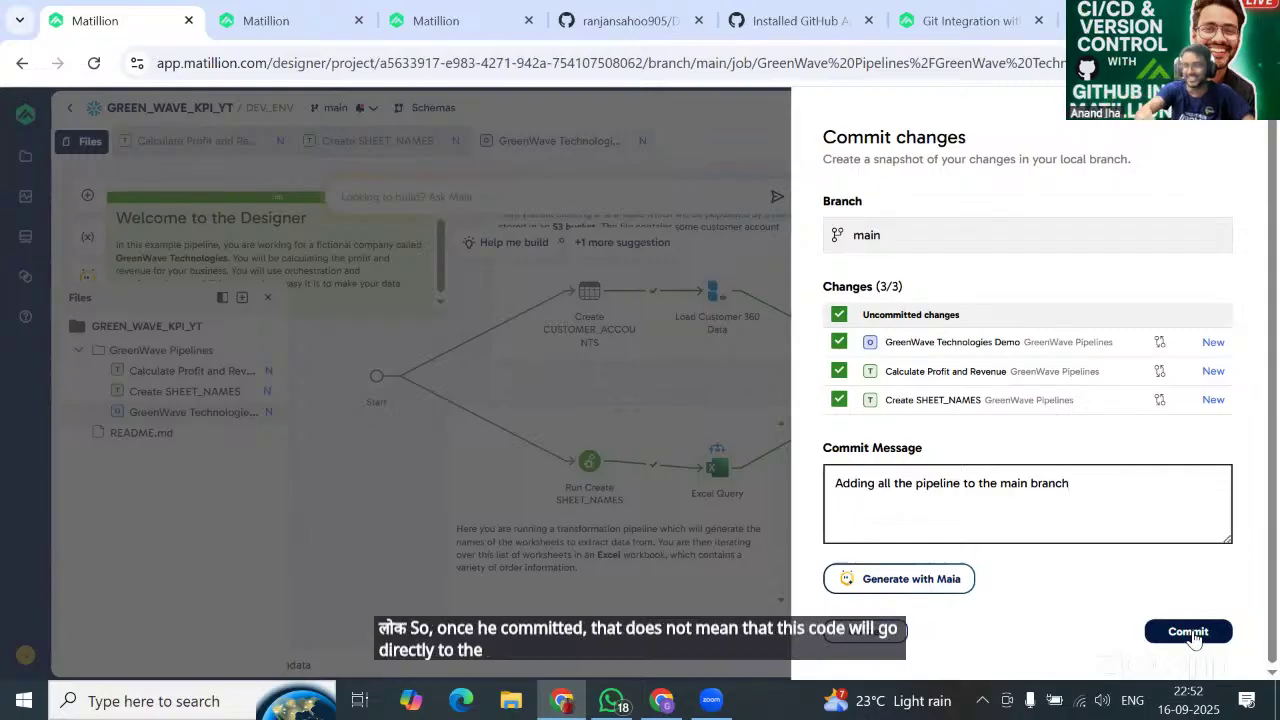
click(1190, 634)
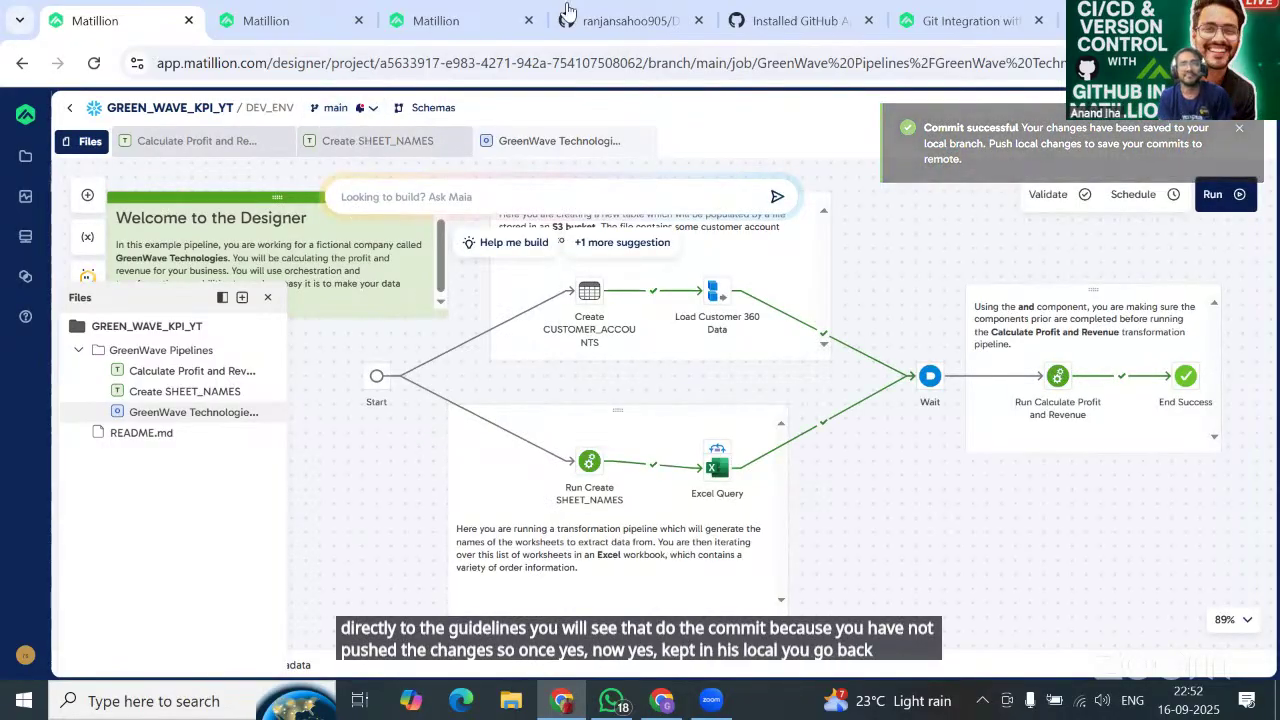
click(652, 22)
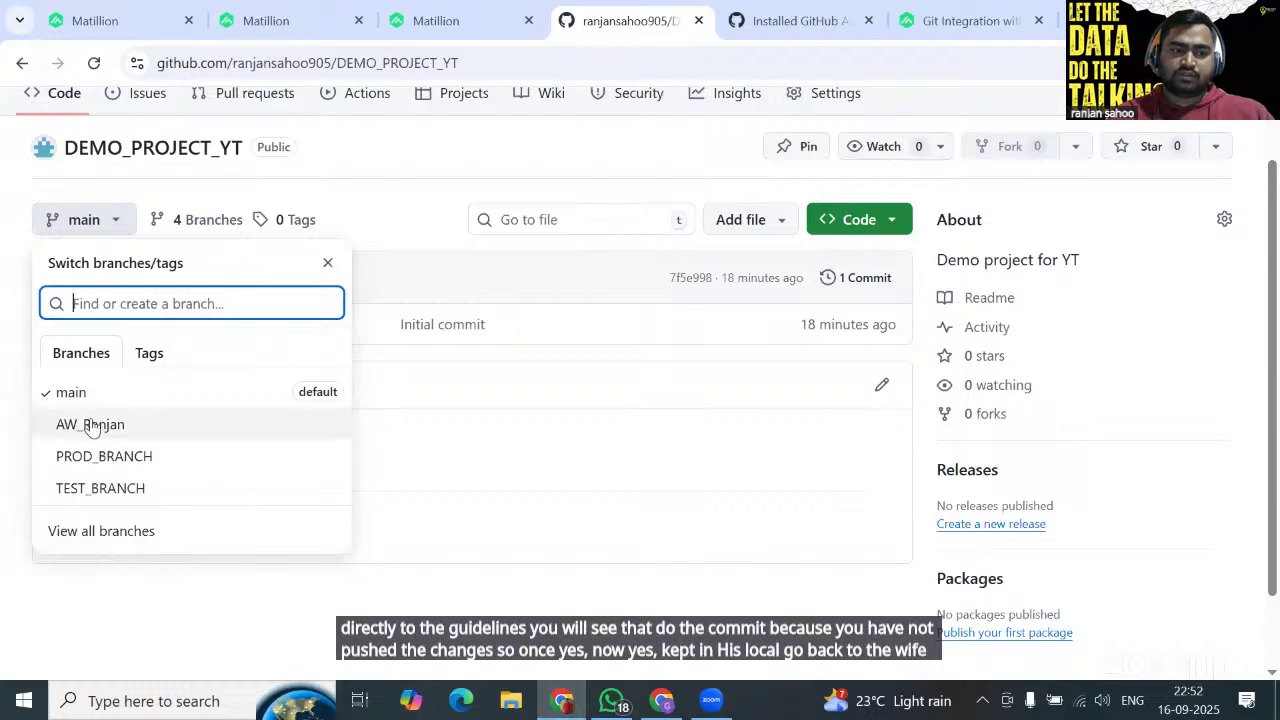
click(77, 391)
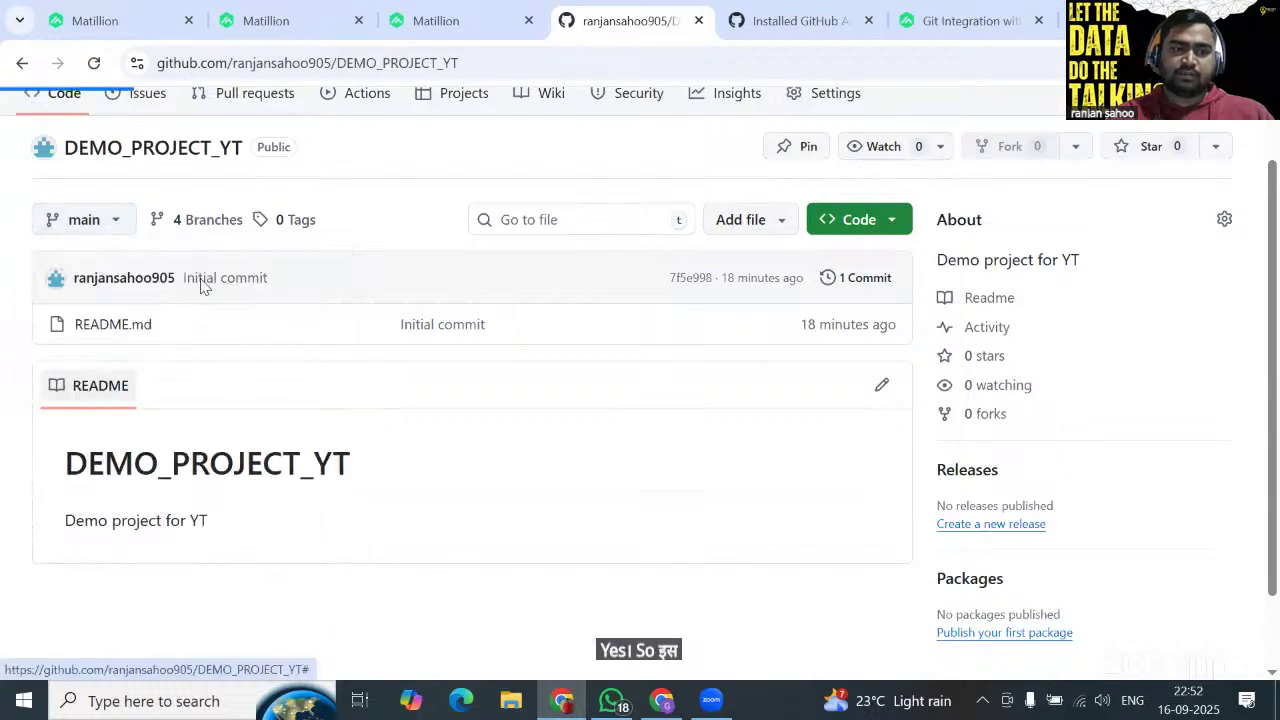
click(94, 63)
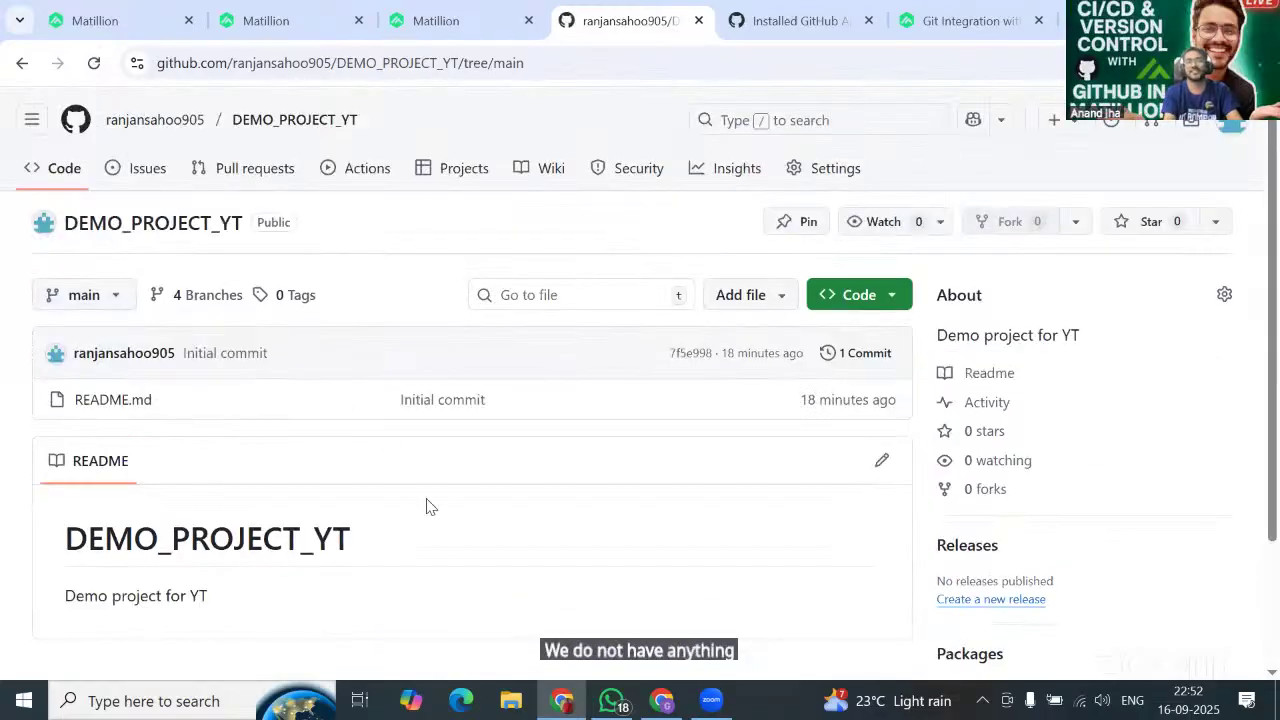
click(156, 16)
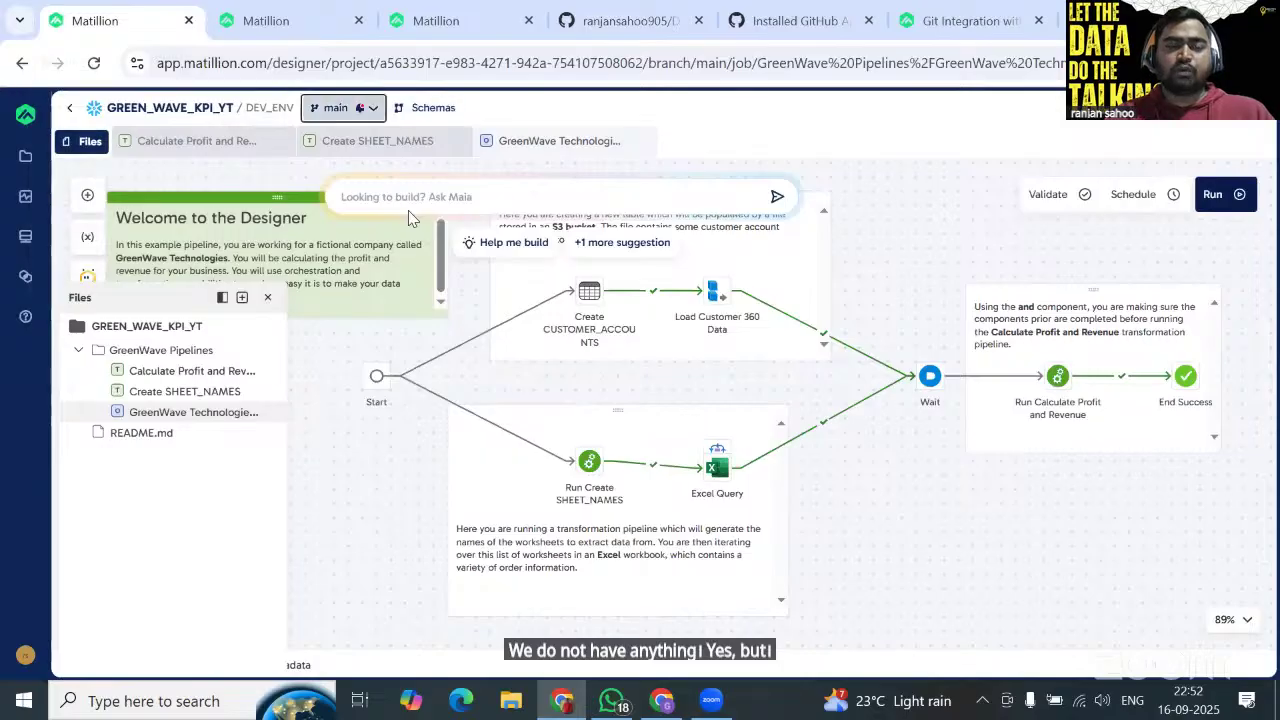
Start pushing main's local commit with Publish ticked and DEV_ENV kept as the target environment.
click(336, 107)
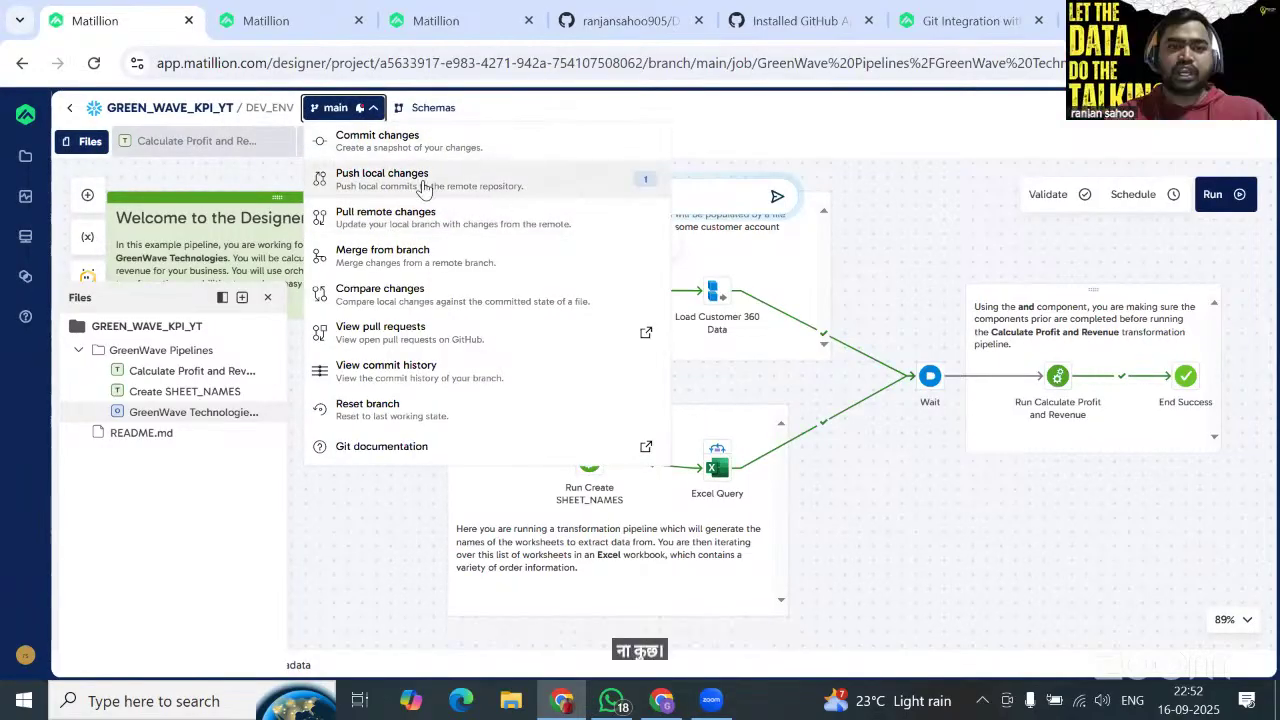
click(423, 187)
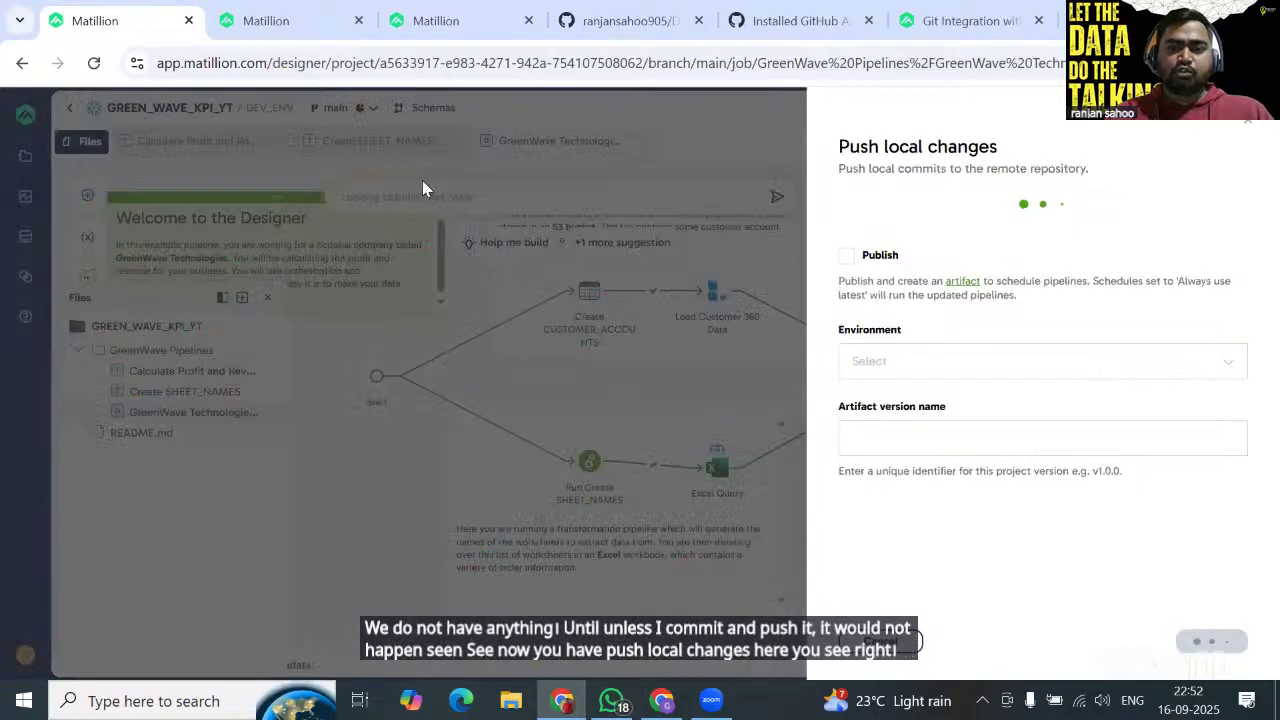
click(846, 334)
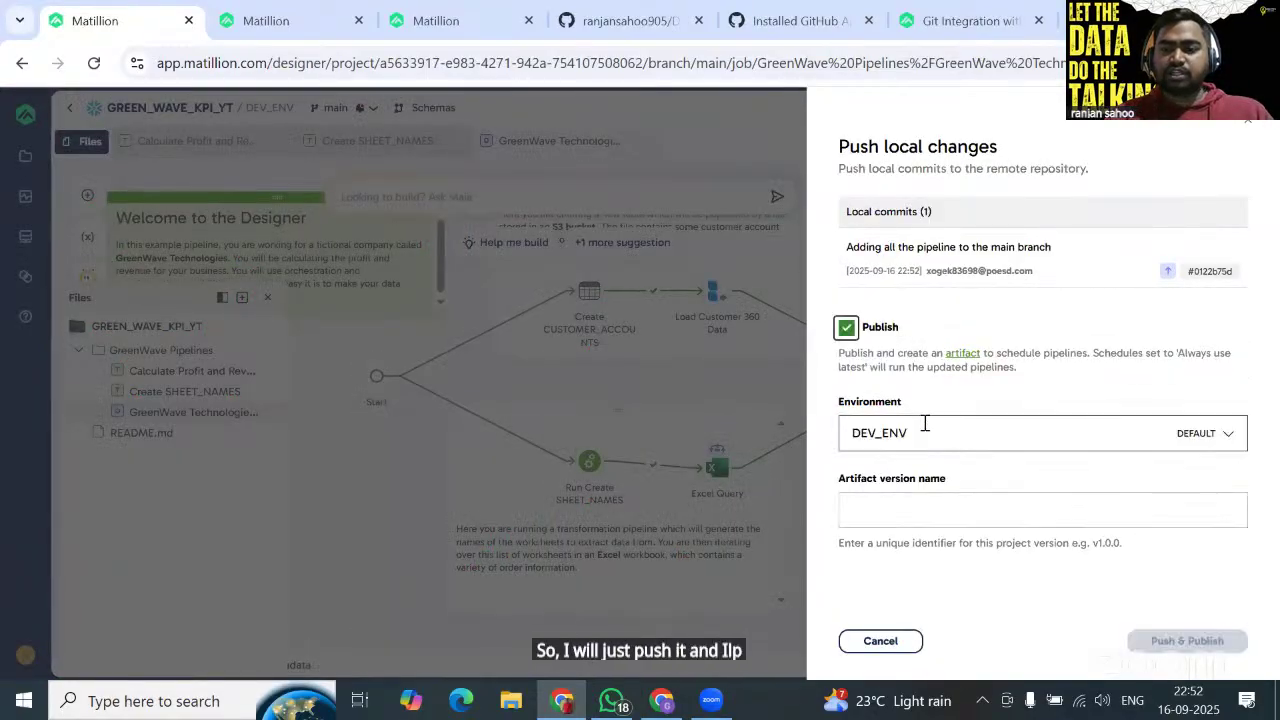
click(925, 424)
click(925, 424)
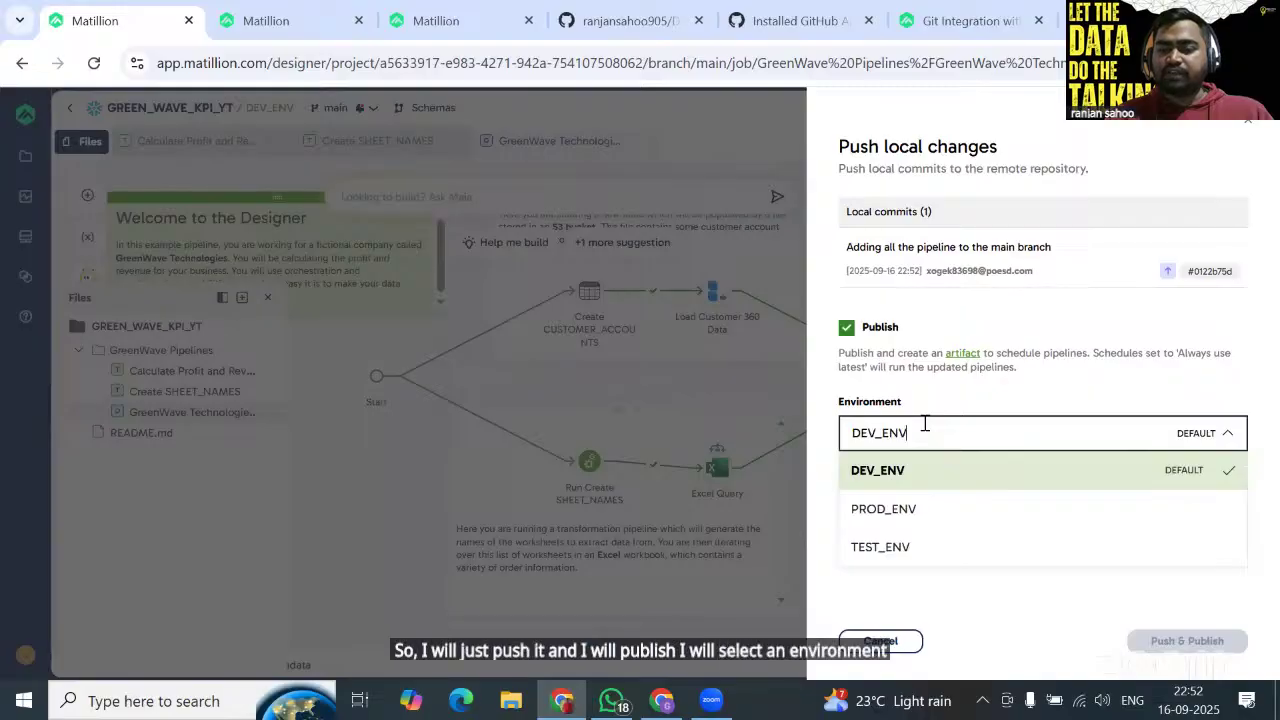
click(1143, 397)
click(1143, 397)
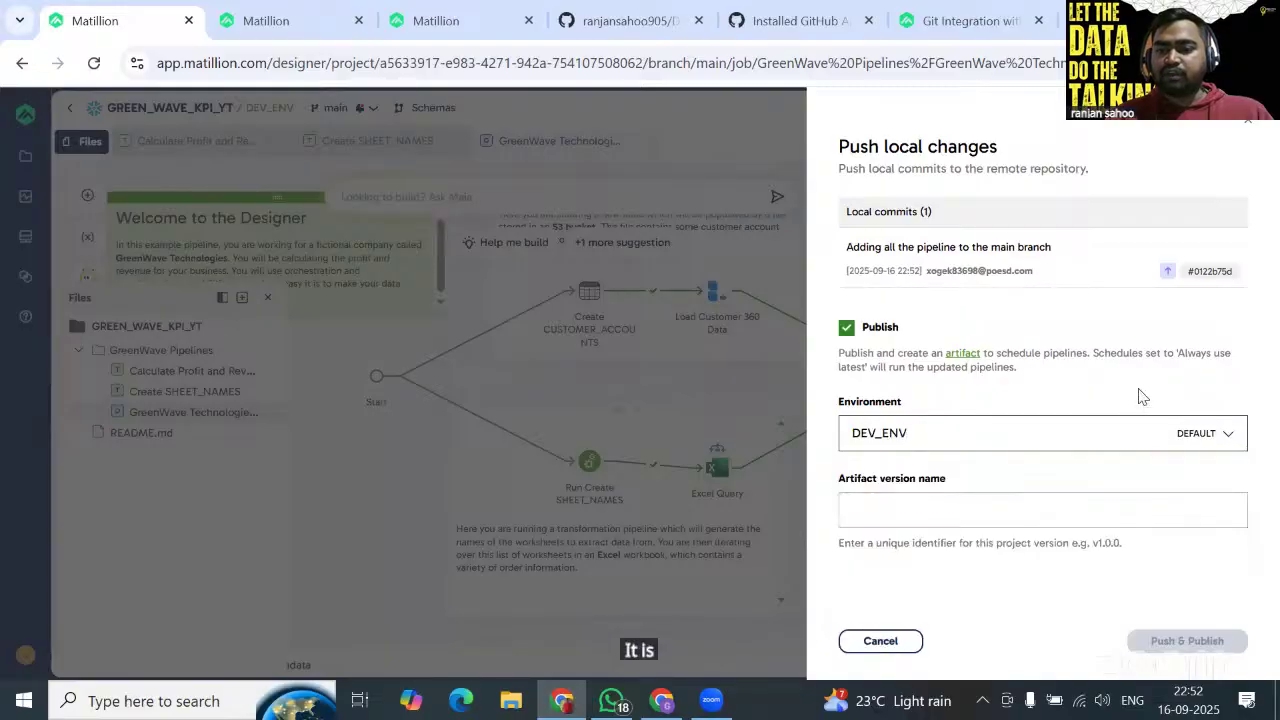
click(945, 511)
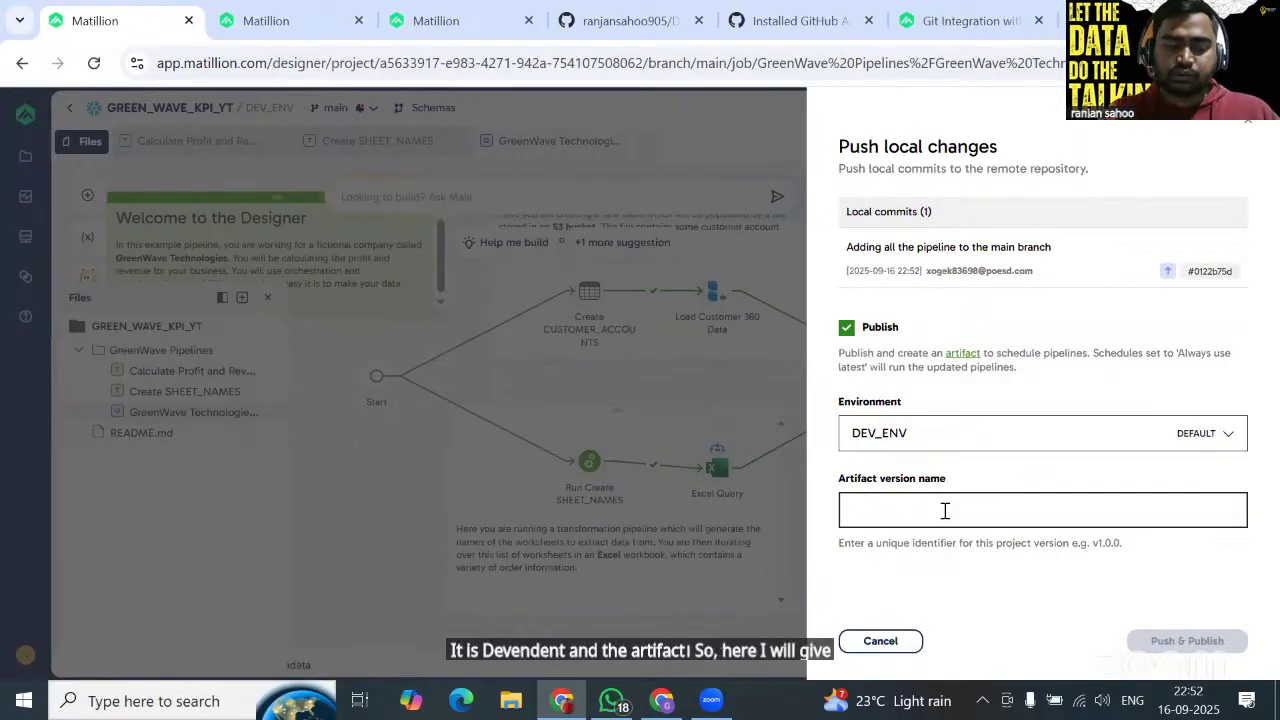
Name the artifact GW_KPI_V1_20250916 and push and publish the commit to DEV_ENV.
text(GW)
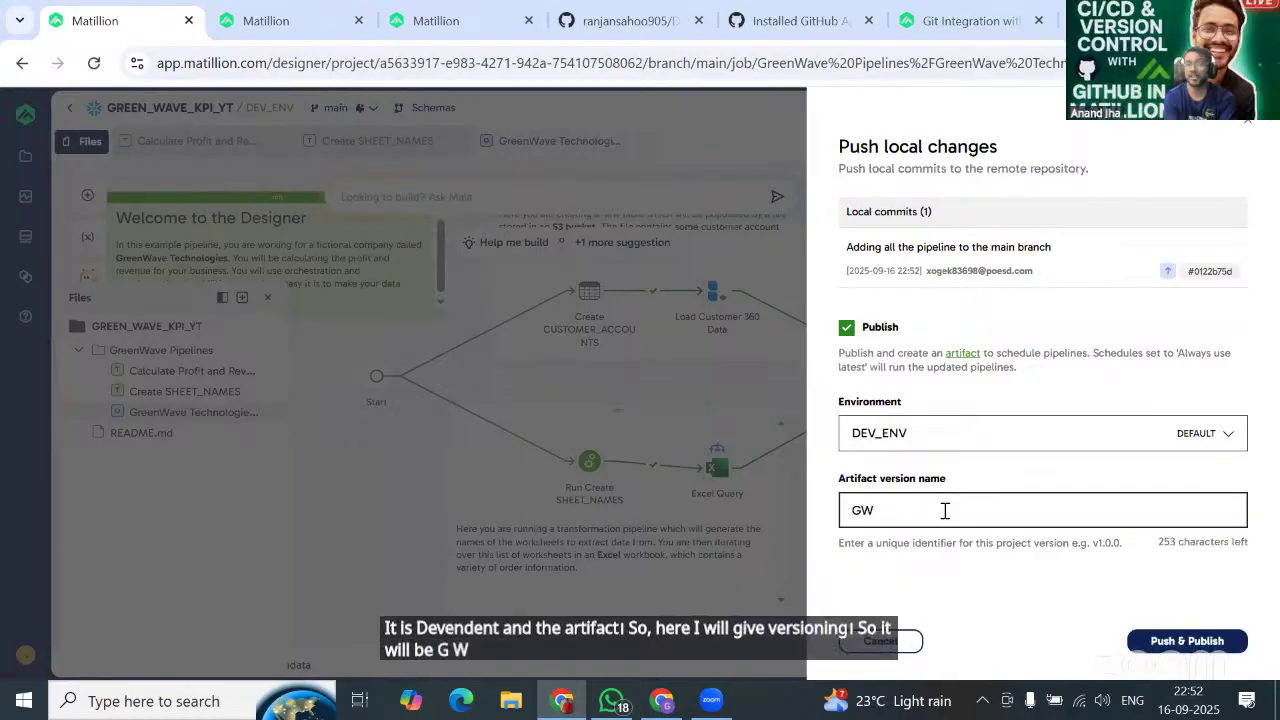
text(_)
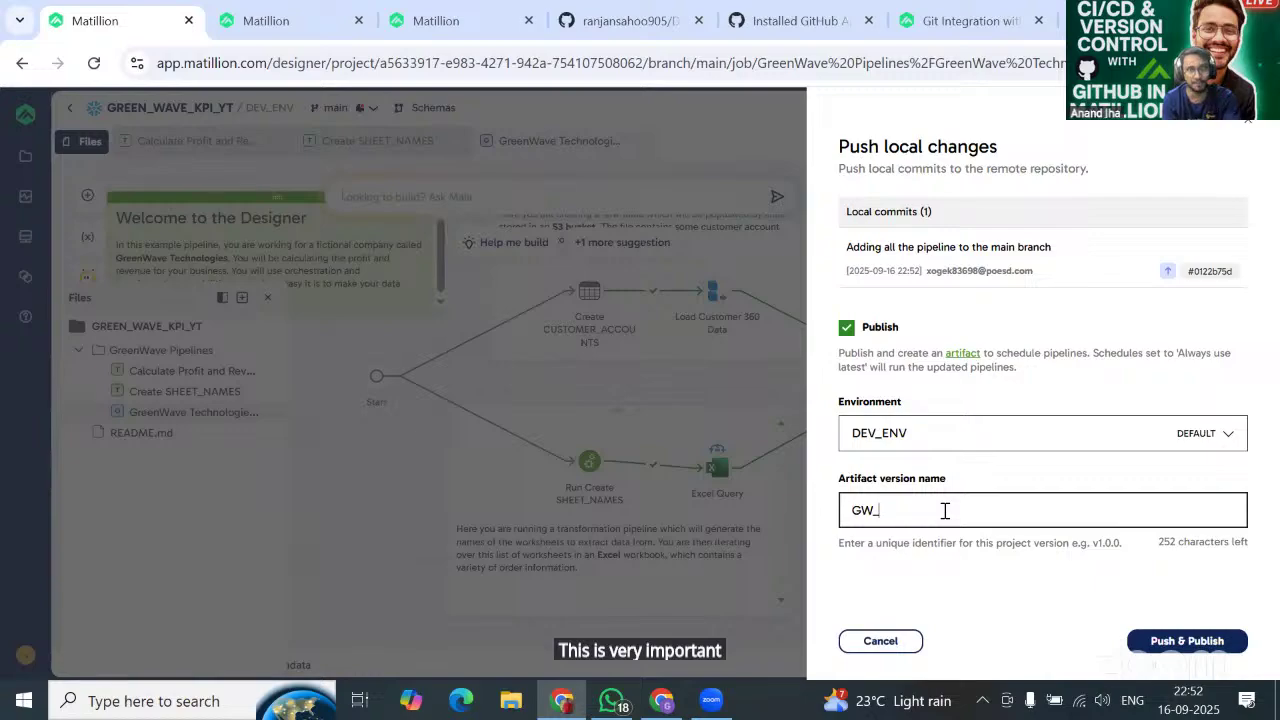
text(_KPI_)
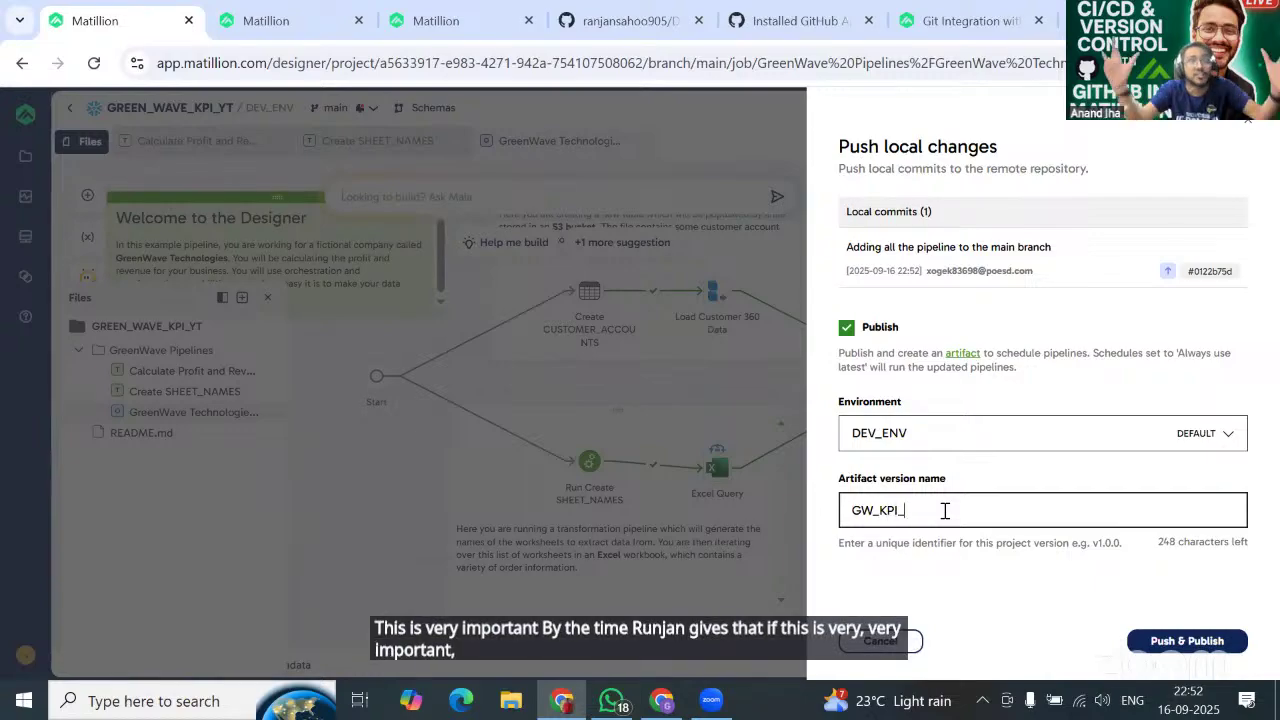
text(V)
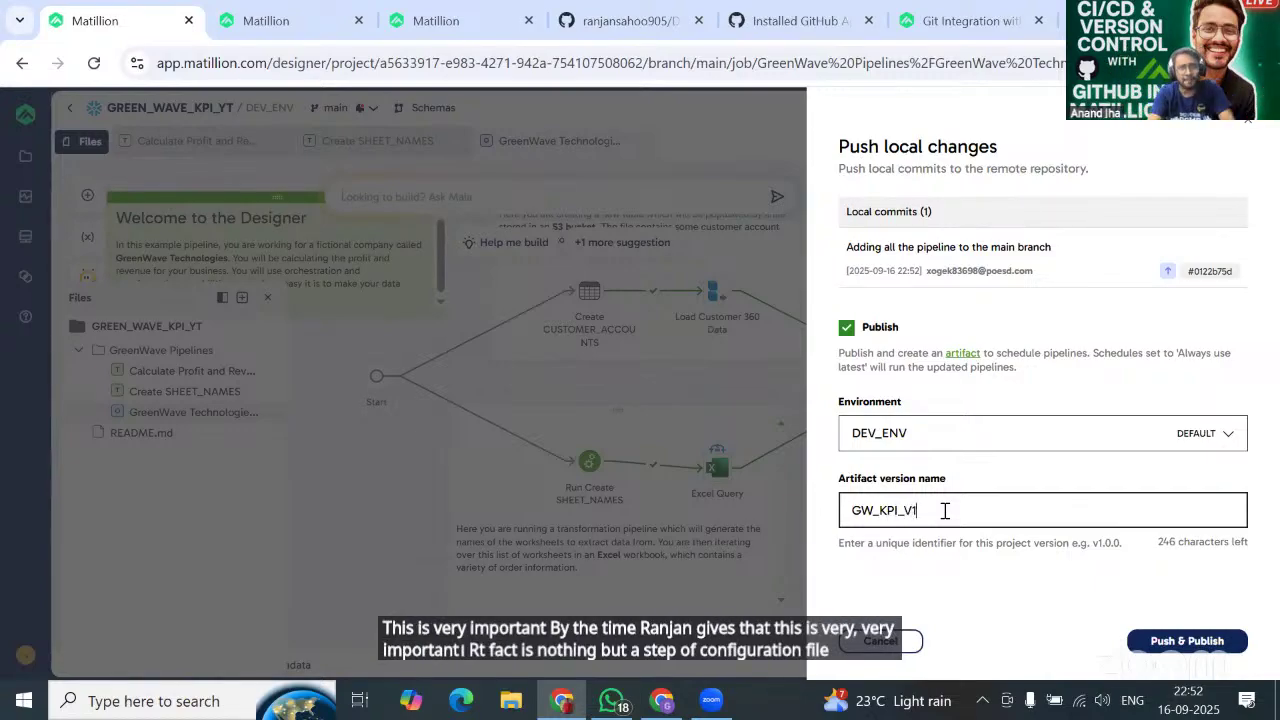
text(1_)
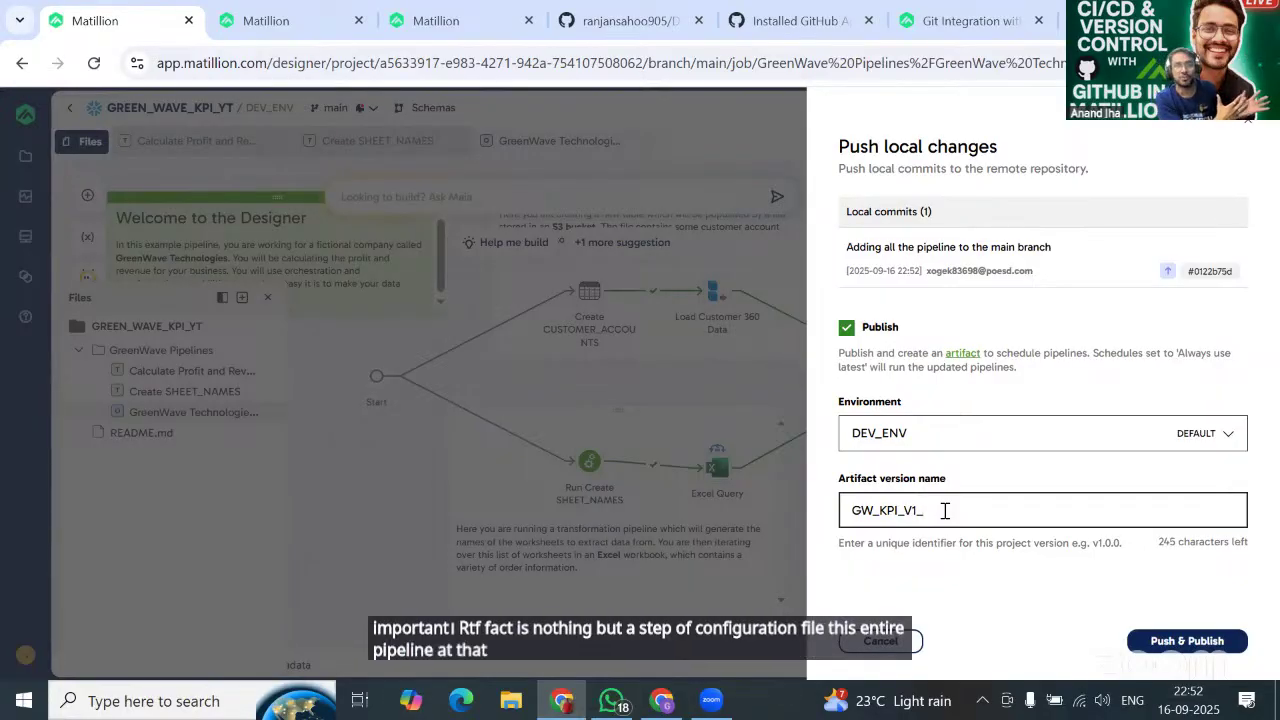
text(2025)
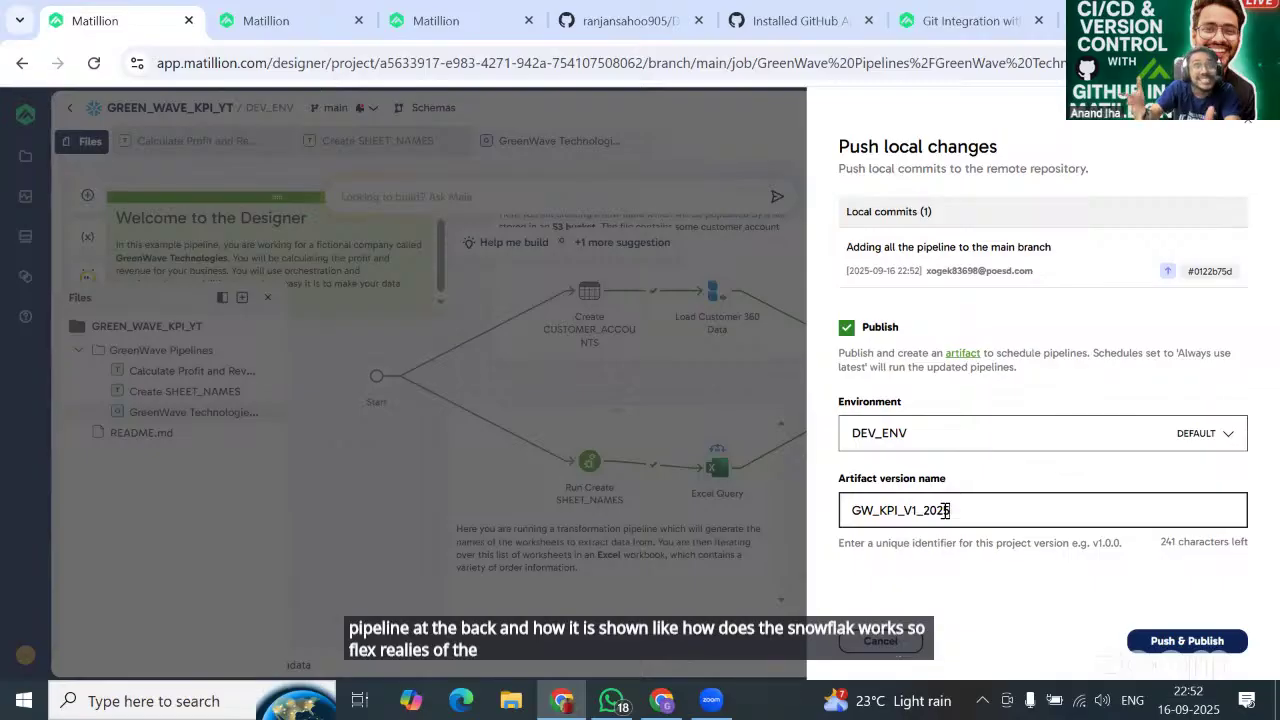
text(0916)
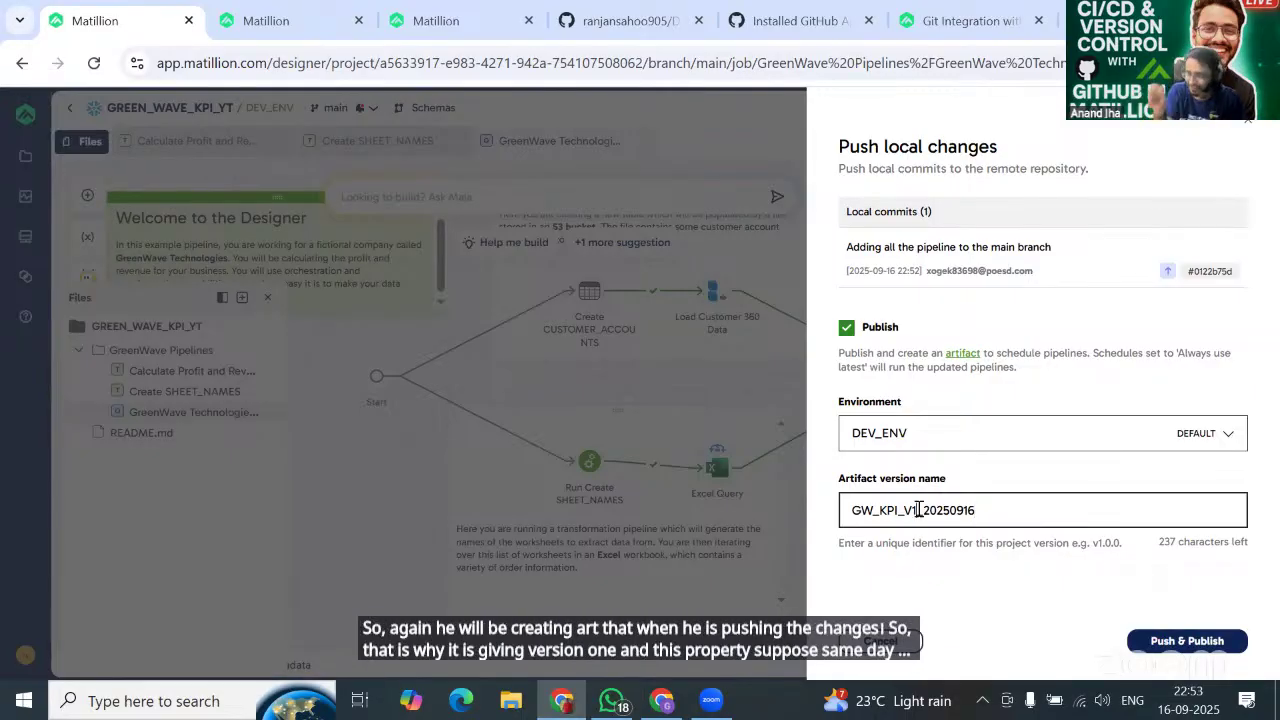
key(BackSpace)
text(3)
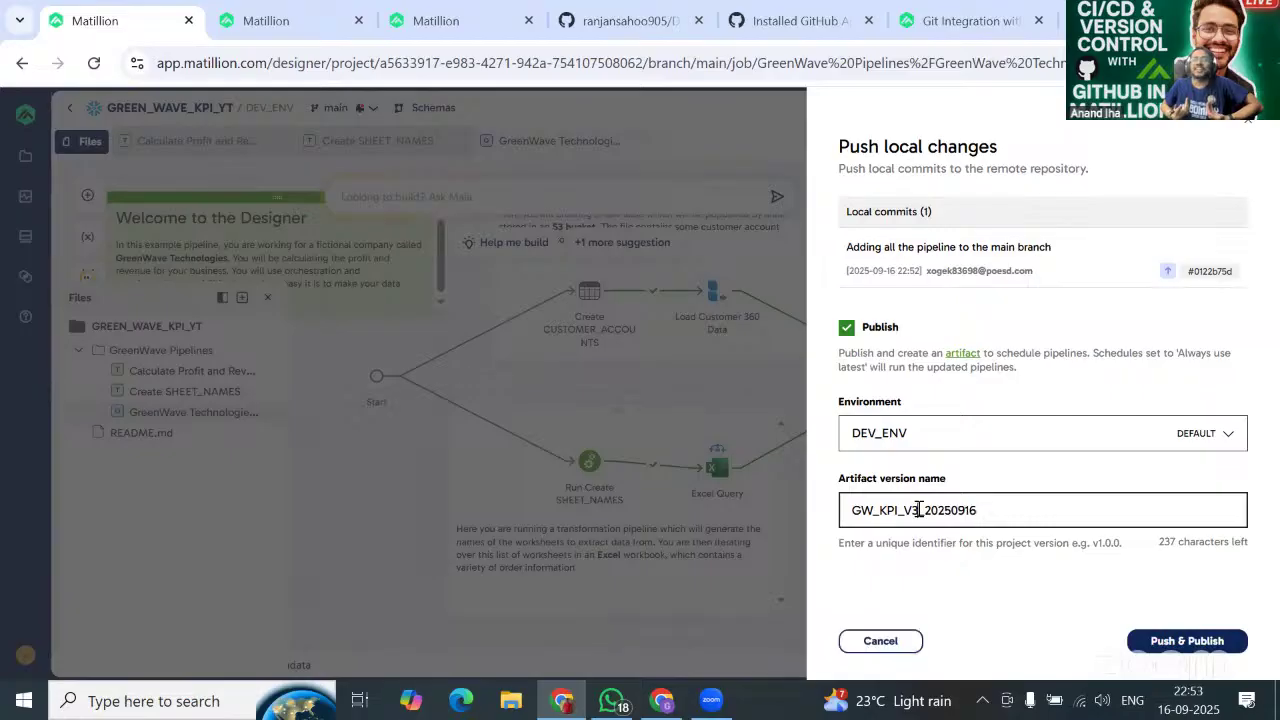
key(BackSpace)
text(1)
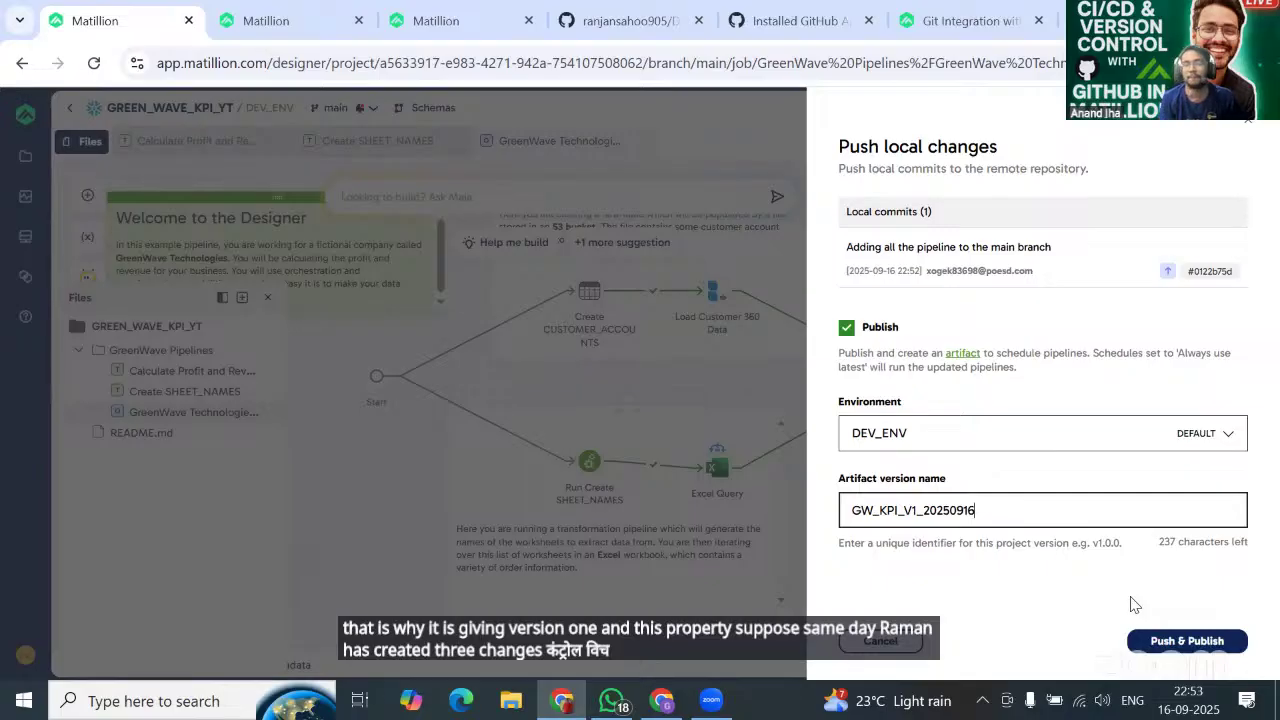
click(1177, 641)
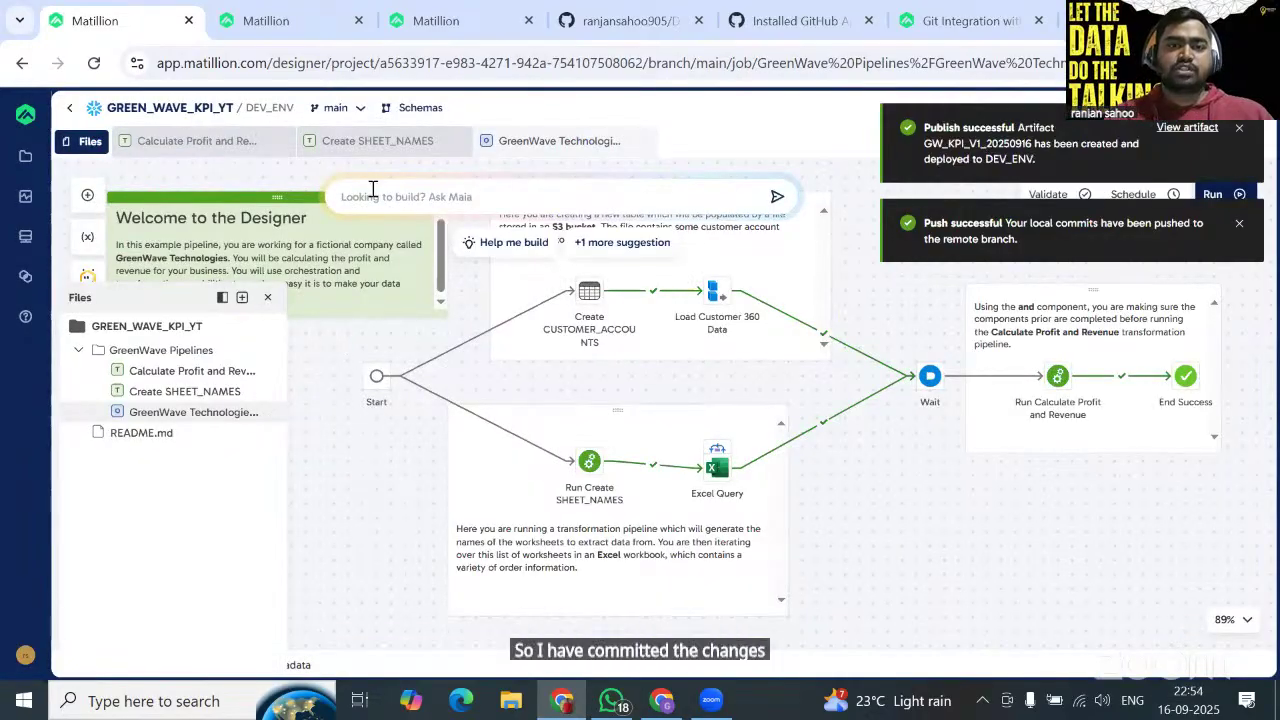
Reload the DEMO_PROJECT_YT repository on GitHub and view the pushed GreenWave Pipelines YAML files.
click(629, 24)
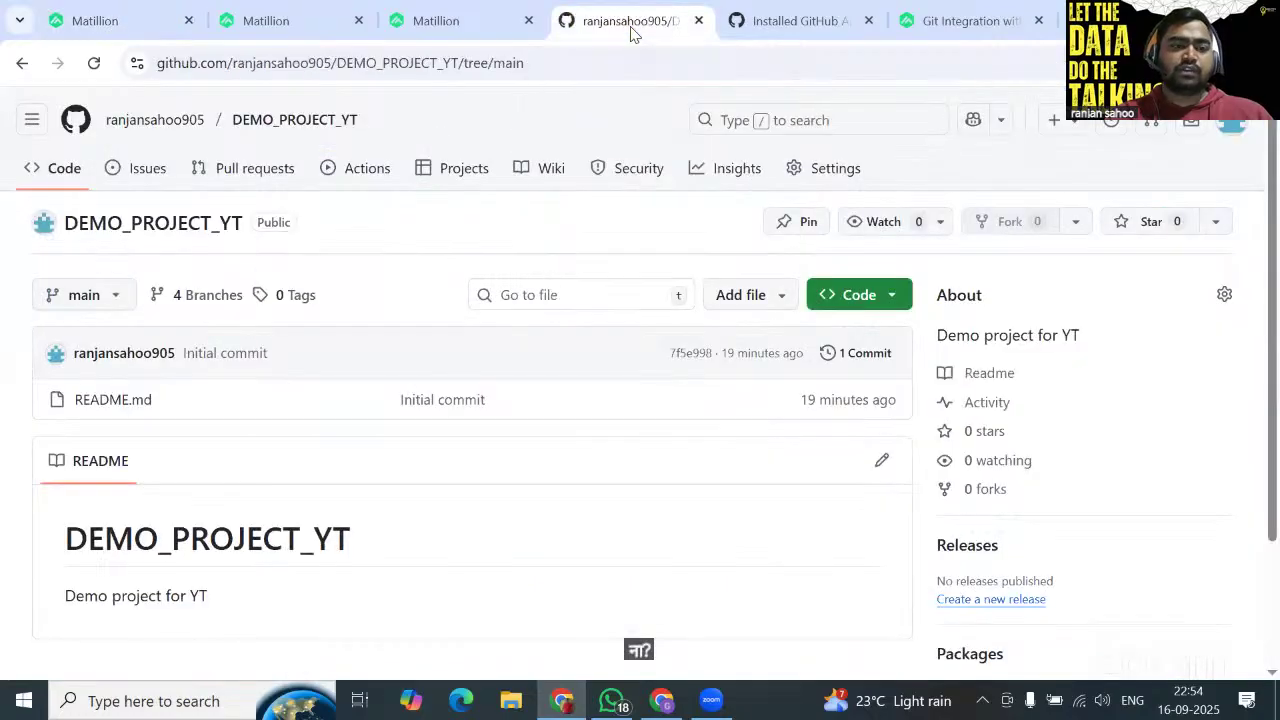
click(94, 63)
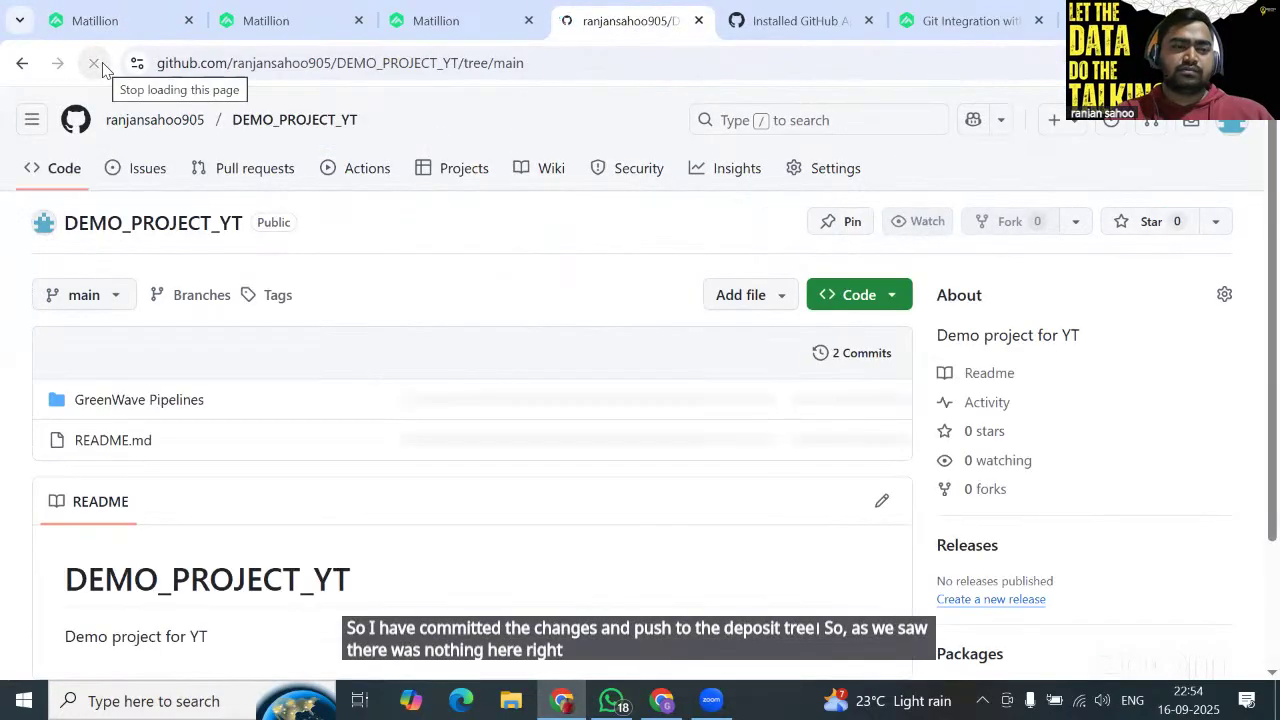
click(148, 401)
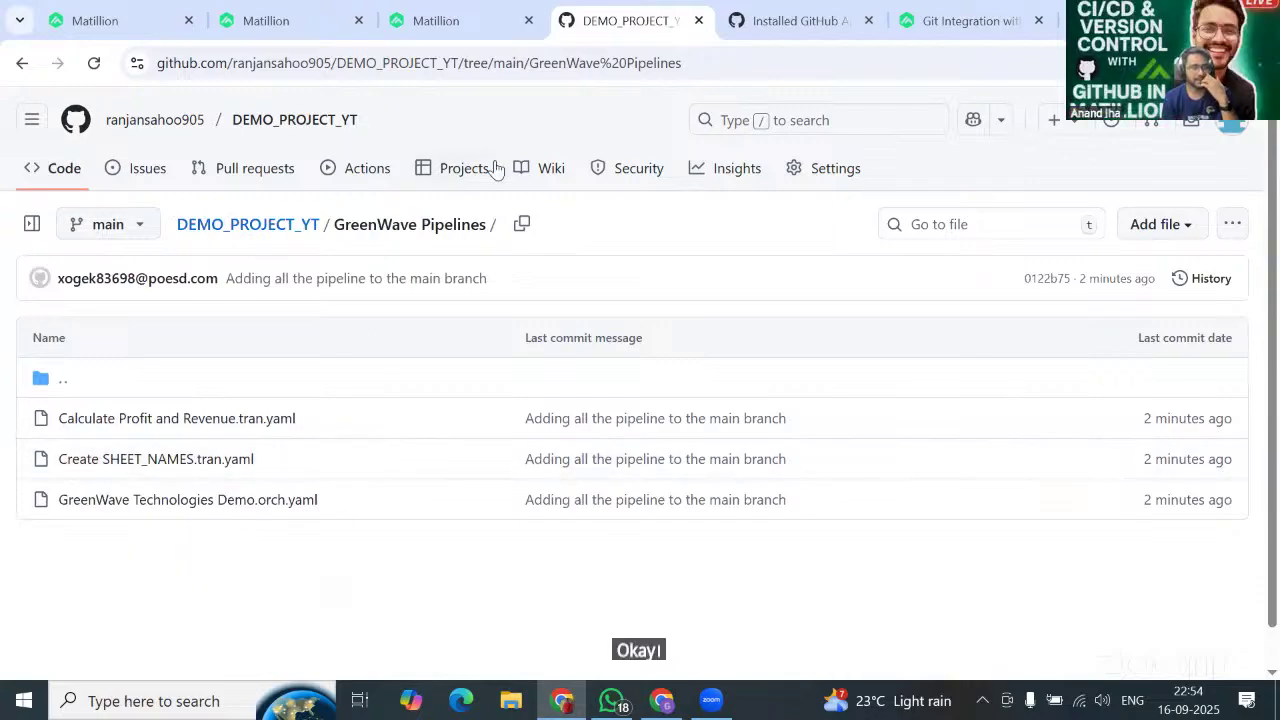
Import BANKING_KPI.json from Downloads into the project, adding the test_transformation_ddl pipeline.
click(102, 20)
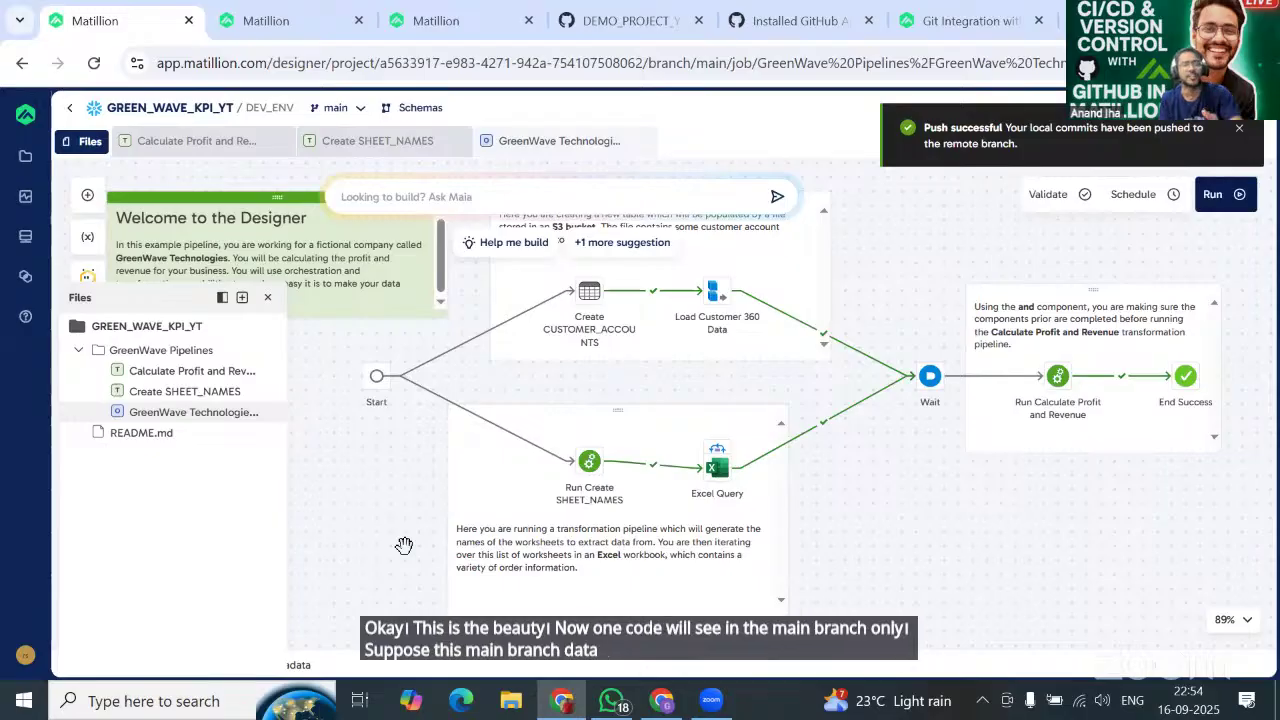
mouse_move(281, 28)
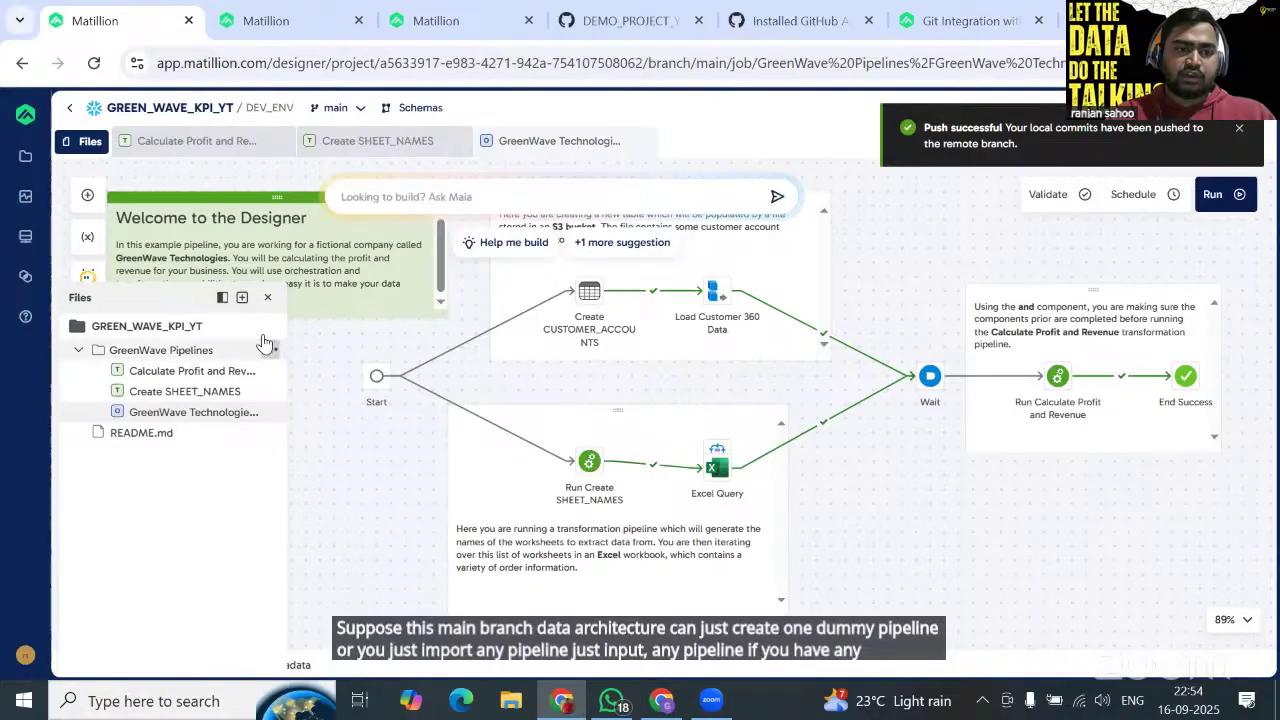
click(266, 330)
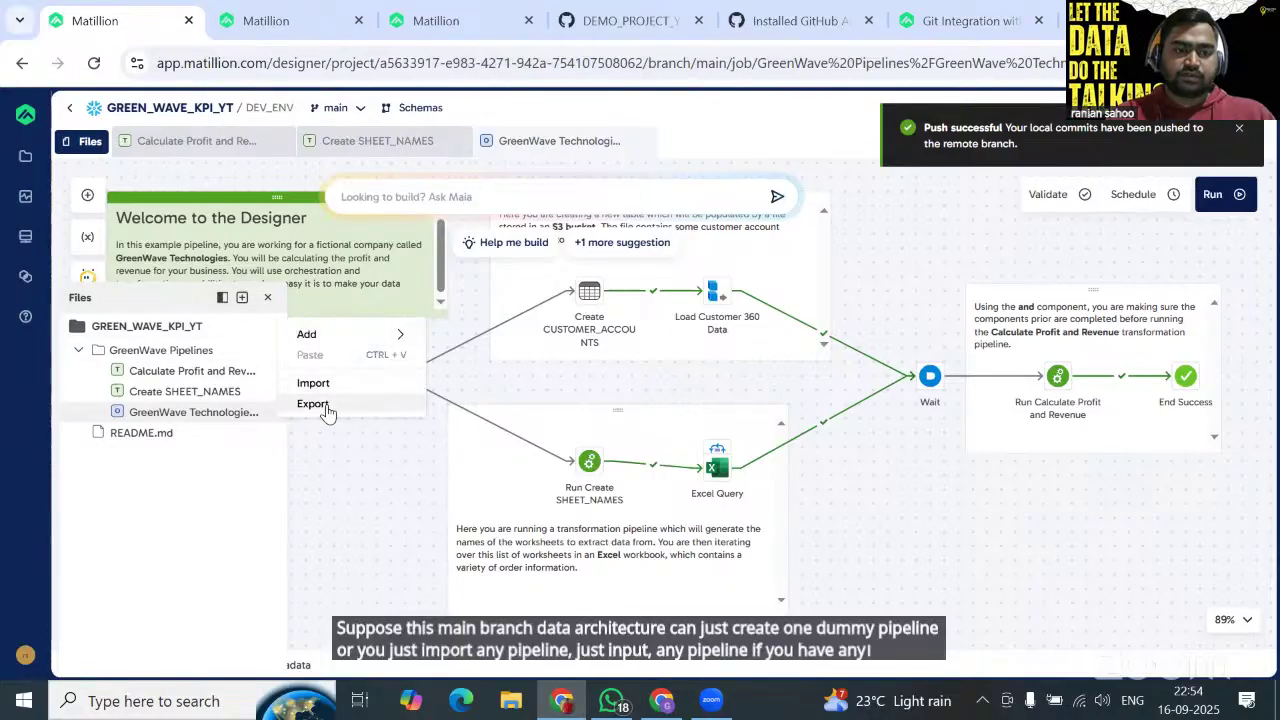
click(322, 385)
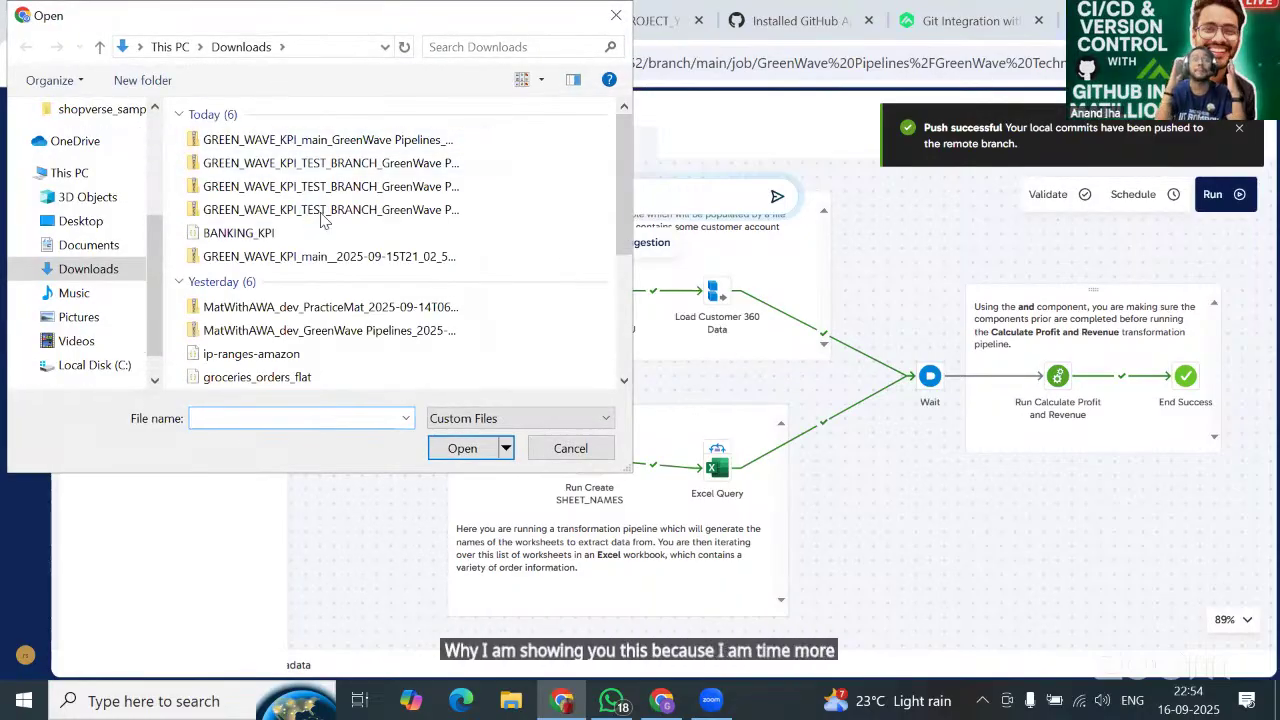
click(320, 233)
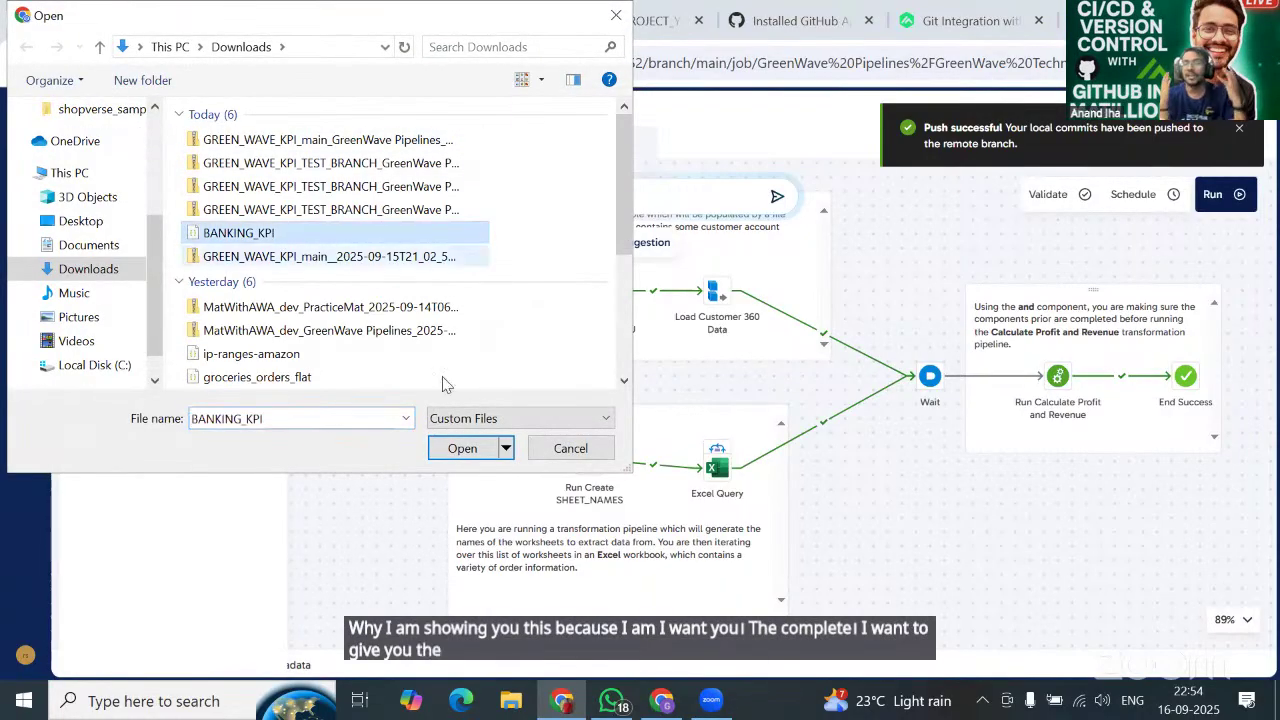
click(462, 448)
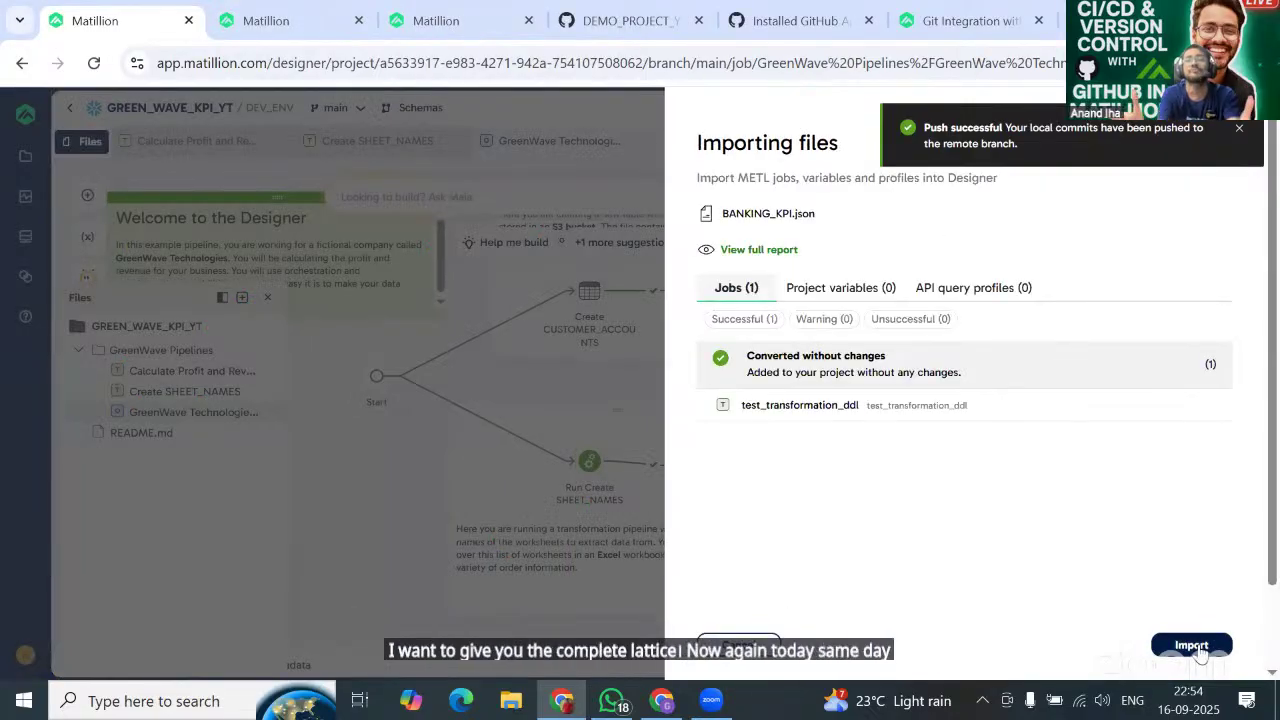
click(1192, 646)
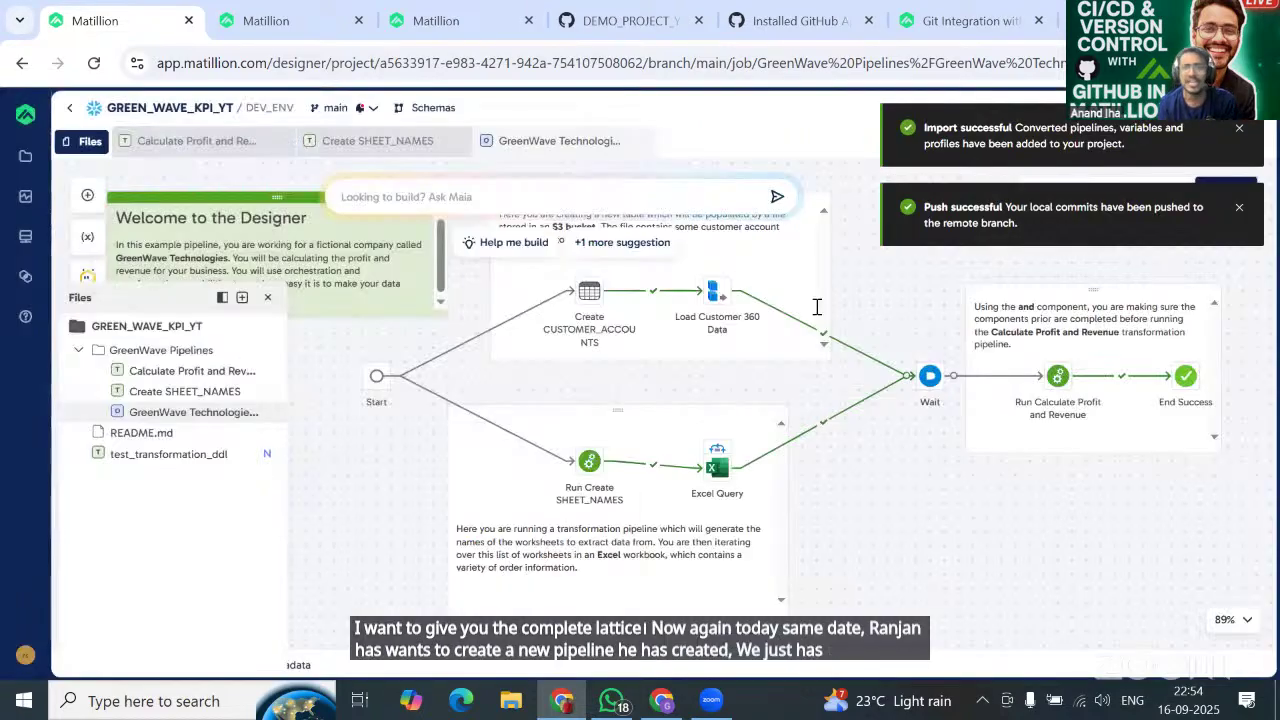
Open test_transformation_ddl, view its BANK TXNS INPUT TABLE flow, and bring up main's Git menu.
click(211, 464)
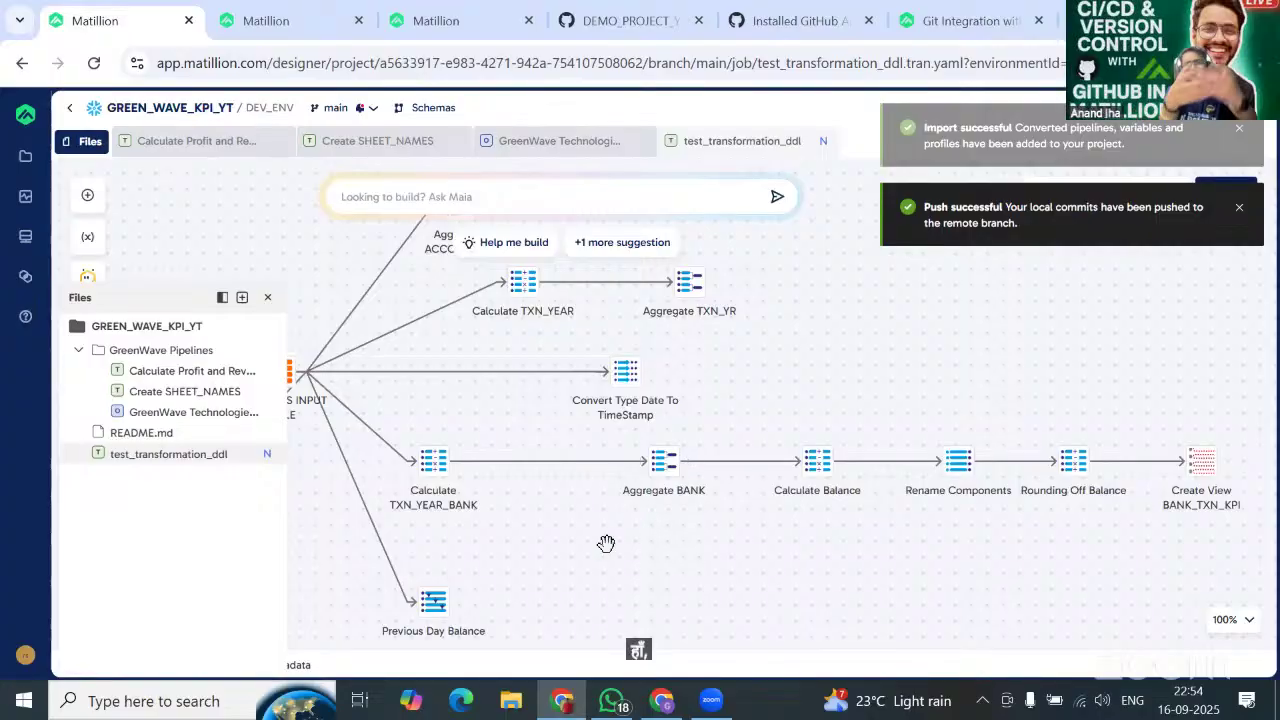
scroll(686, 534, left, 2)
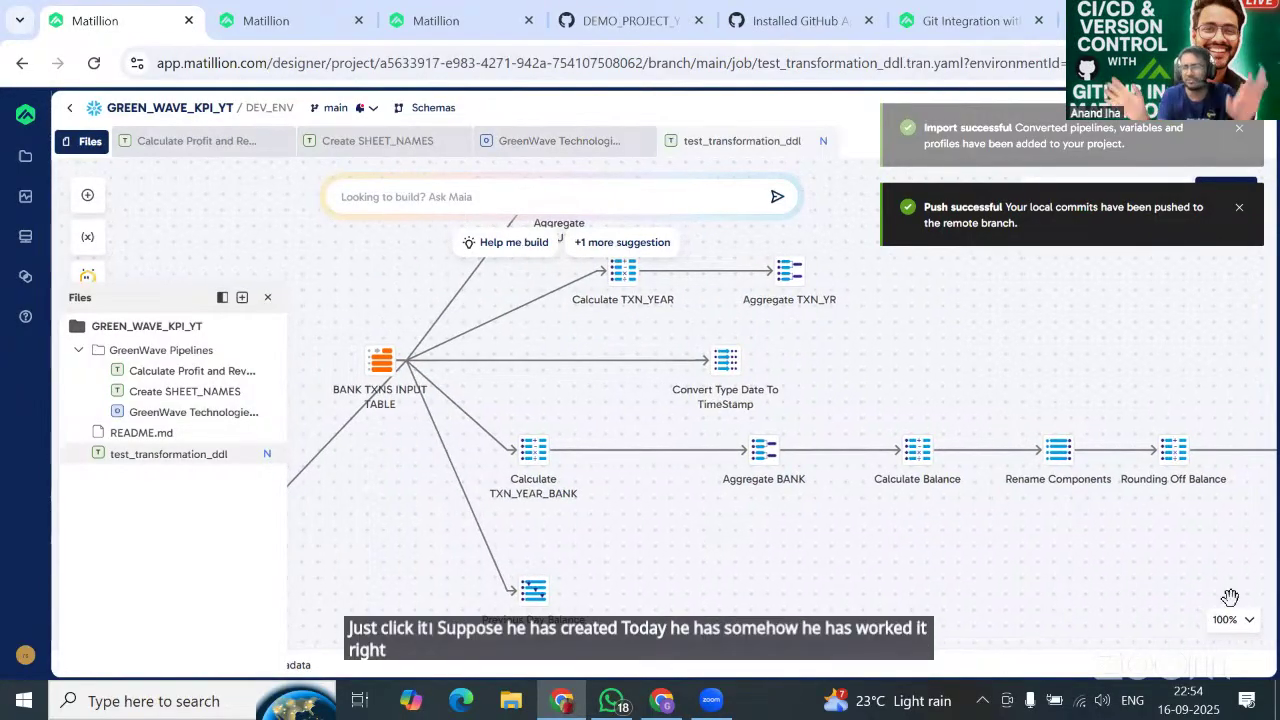
drag(598, 540, 657, 543)
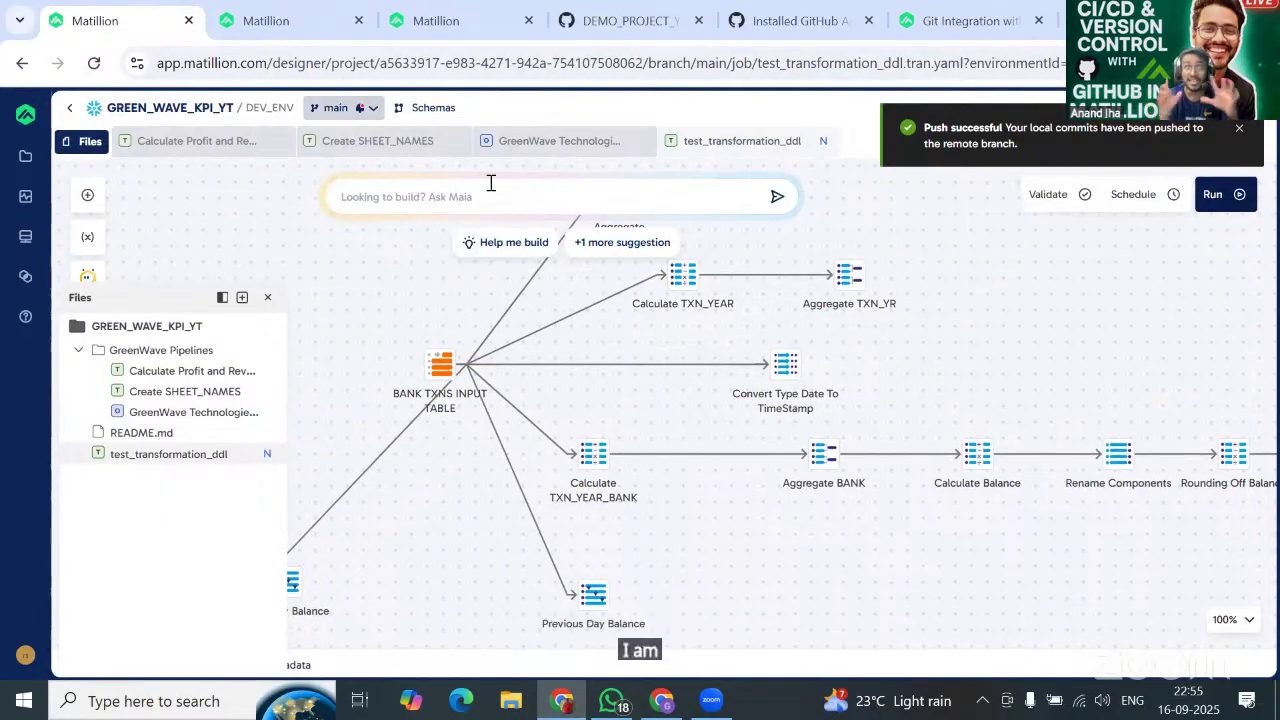
click(344, 108)
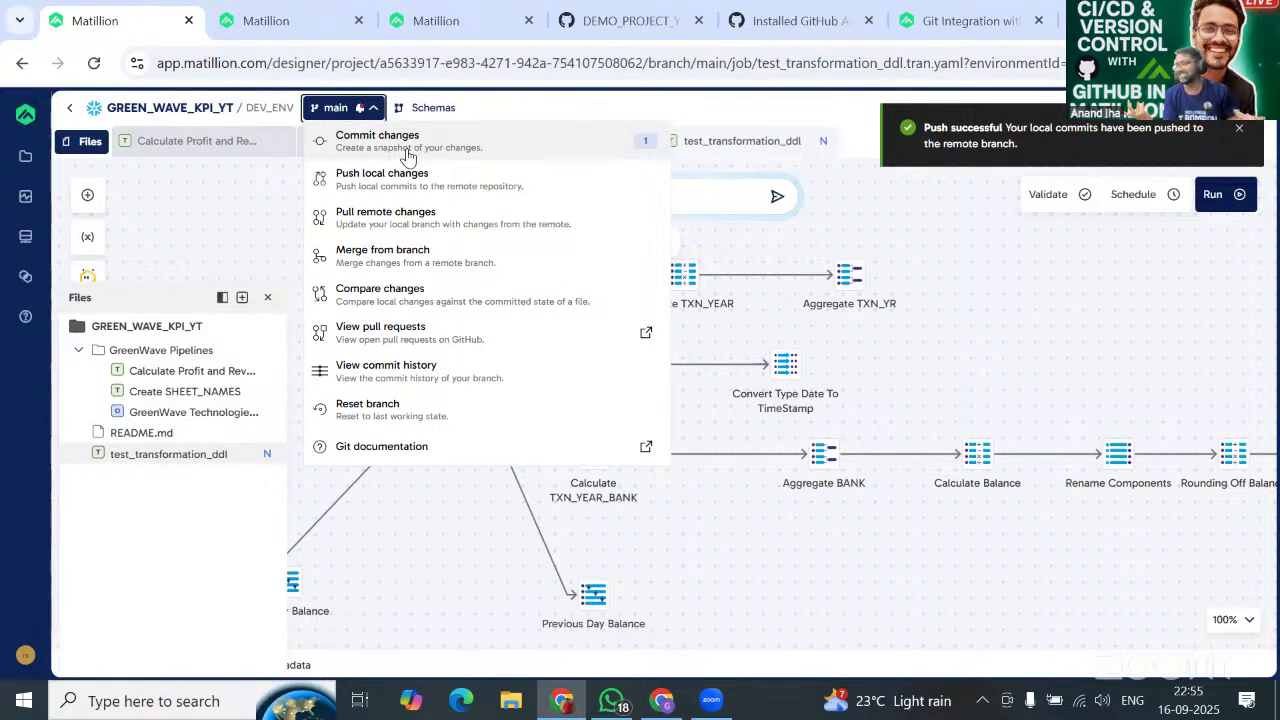
Commit test_transformation_ddl locally on main with the message 'Added new banking_kpi'.
click(408, 150)
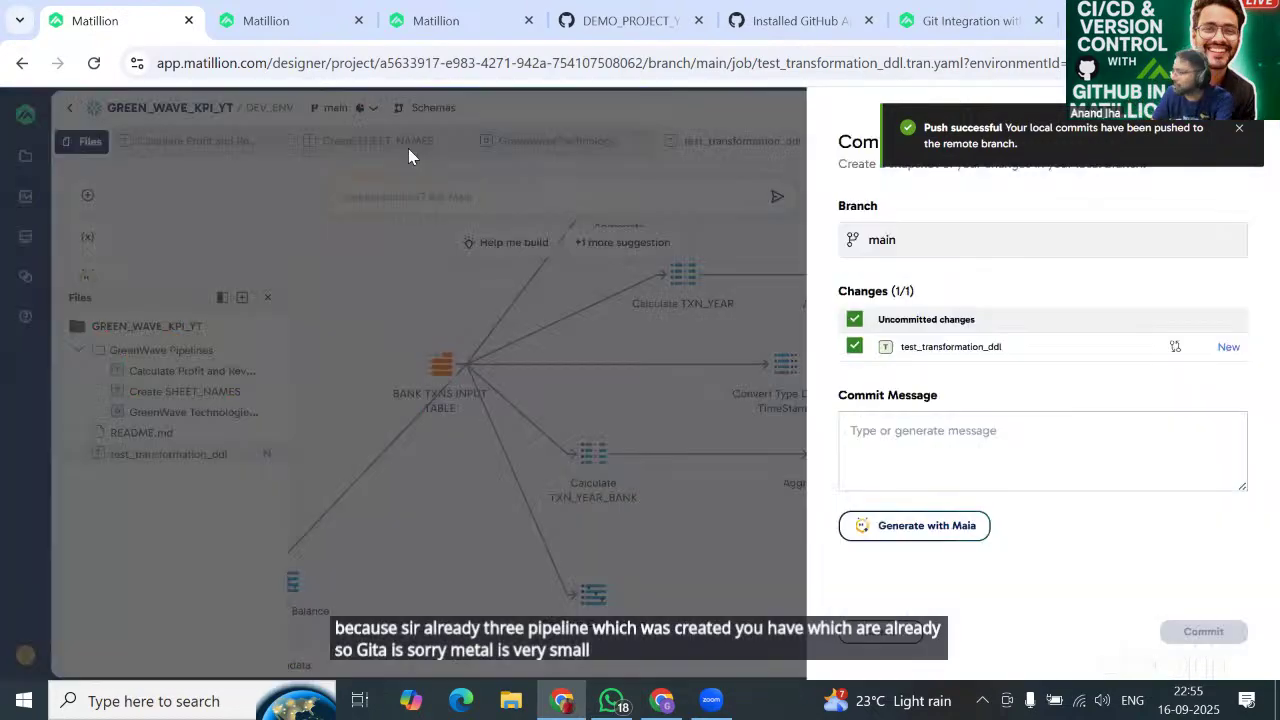
click(918, 433)
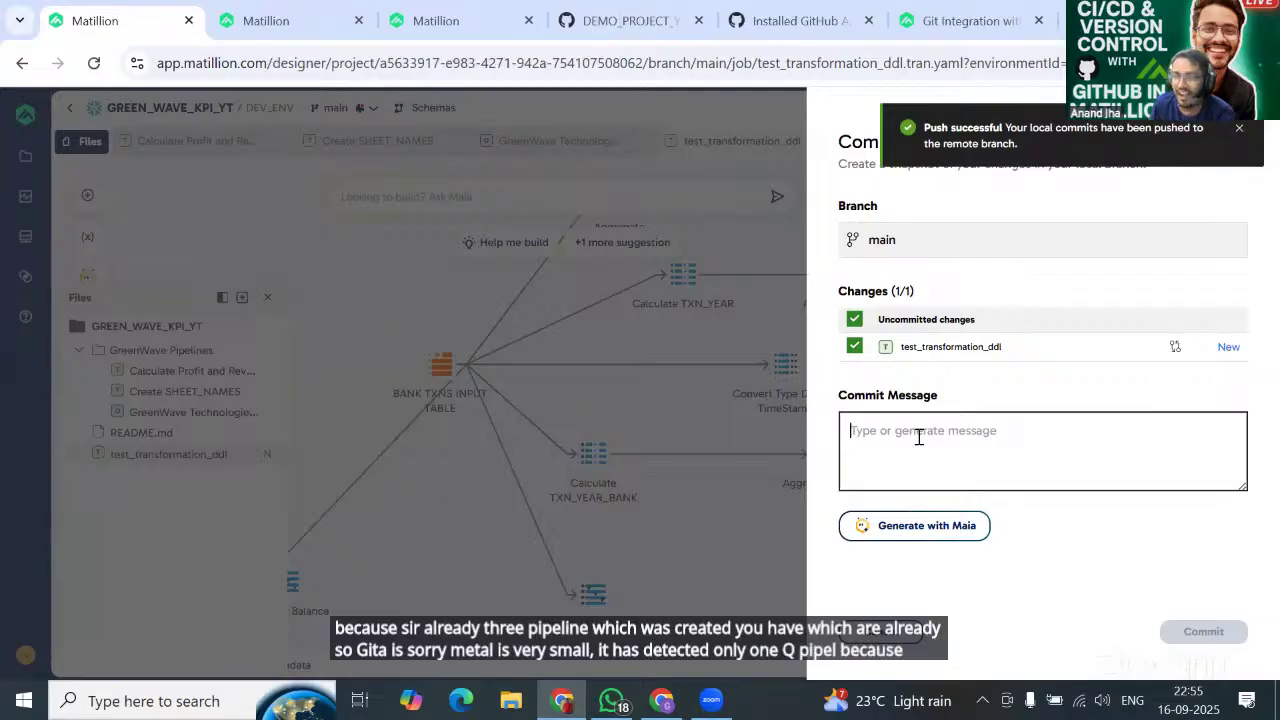
text(Added ne)
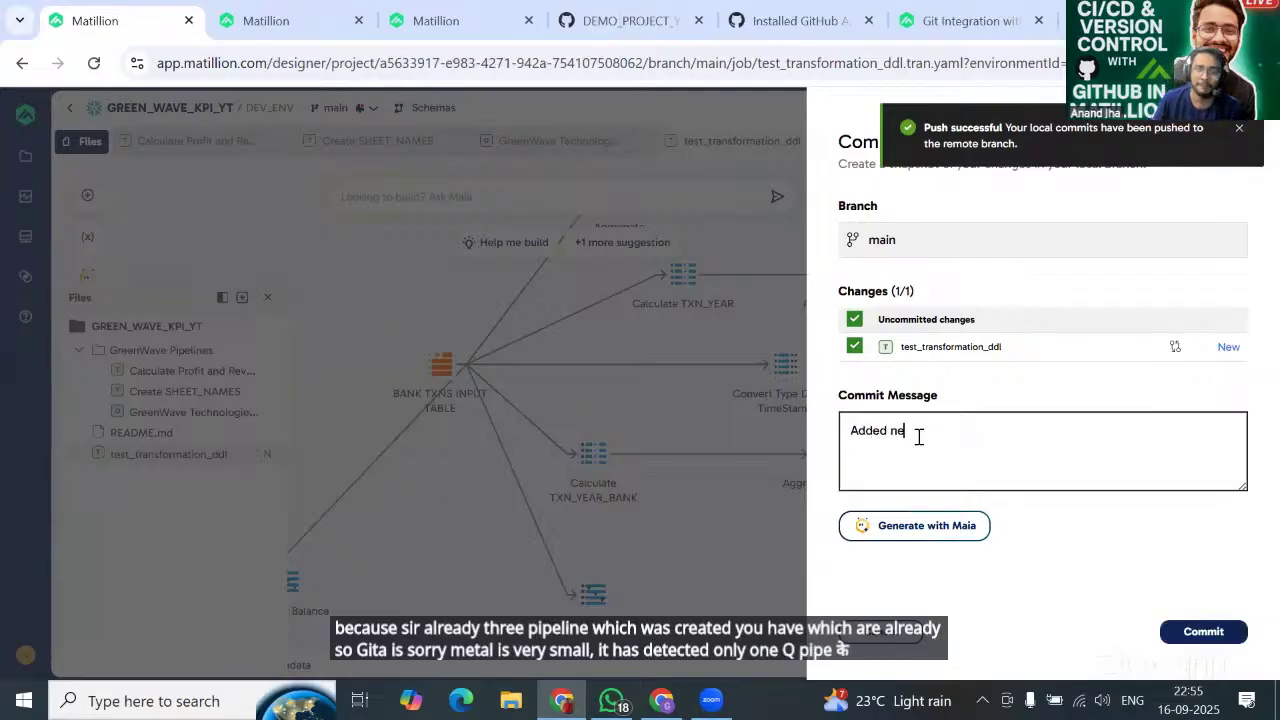
text(w panki)
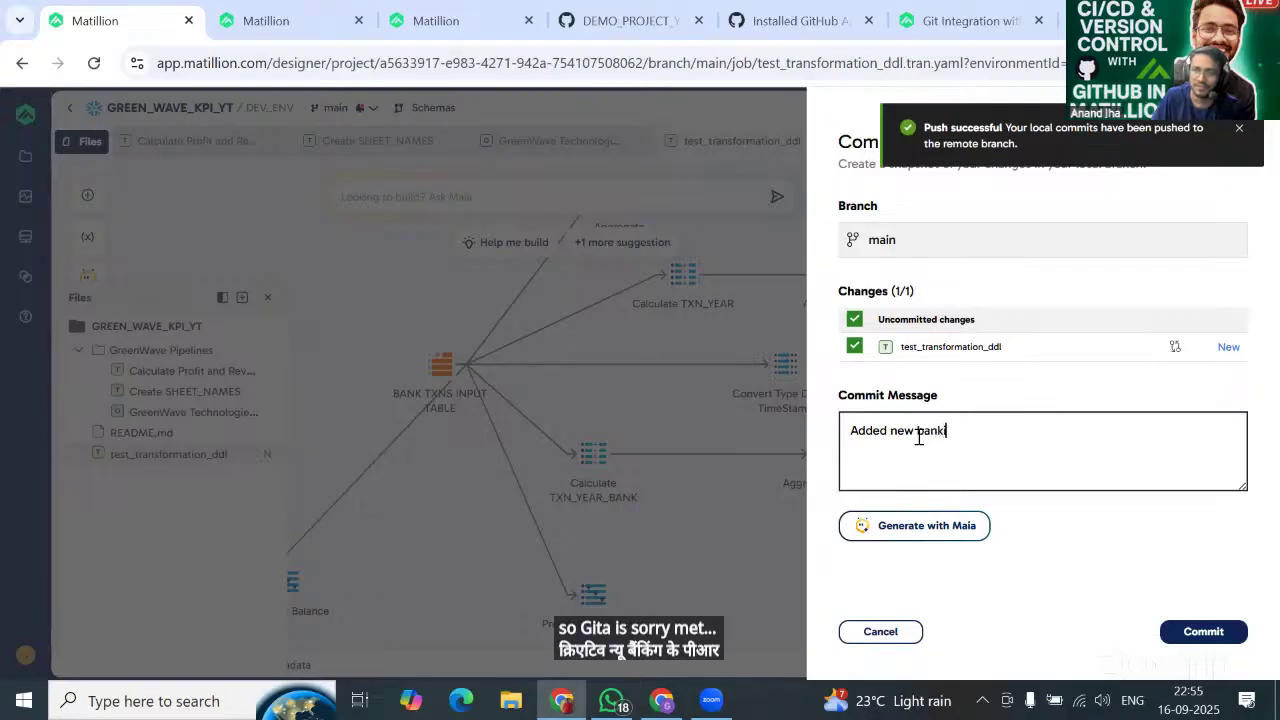
text(nmg)
key(BackSpace)
key(BackSpace)
key(BackSpace)
key(BackSpace)
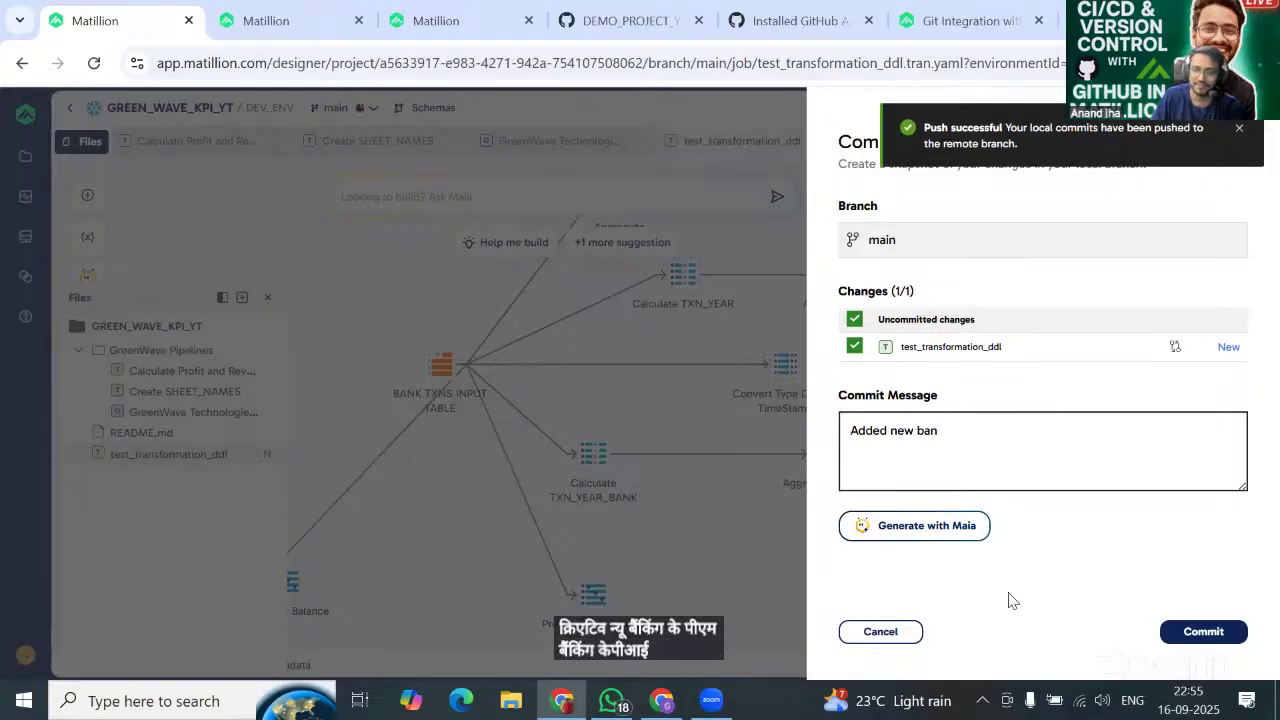
text(banking_k)
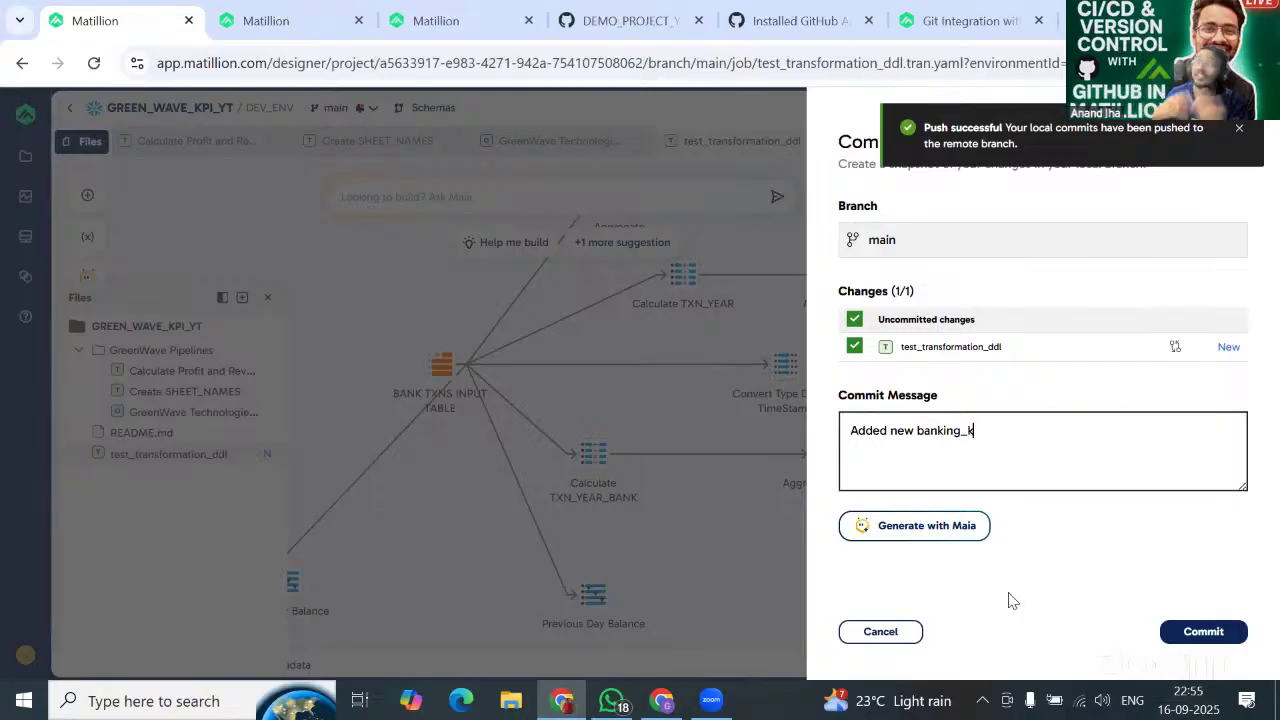
text(pi)
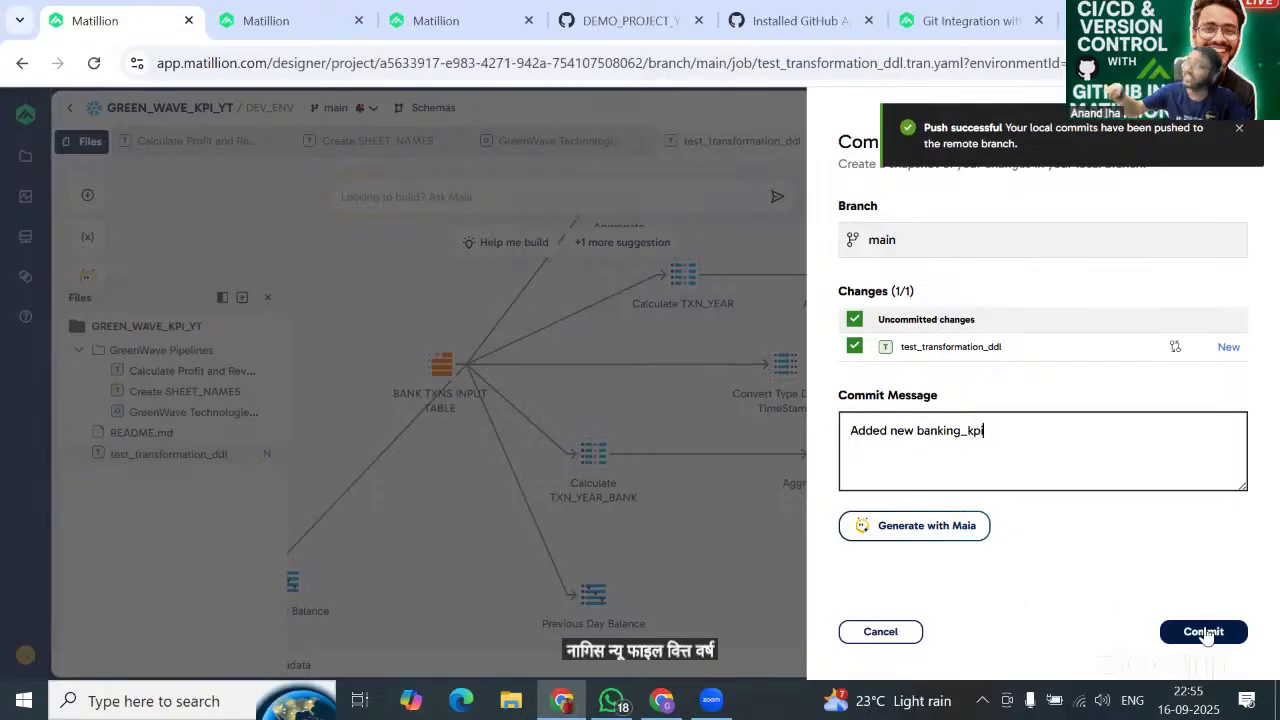
click(1204, 632)
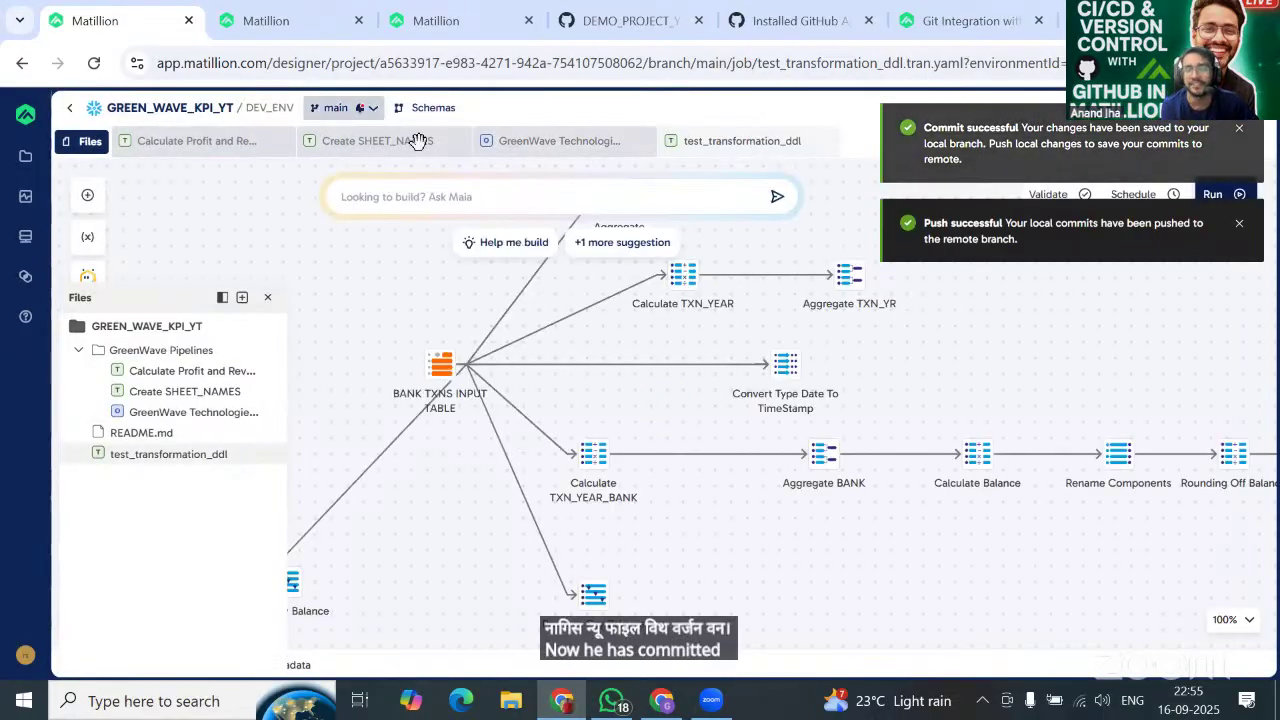
Push the new local commit with Publish on, naming the DEV_ENV artifact BANKING_KPI_V1_20250916.
click(340, 107)
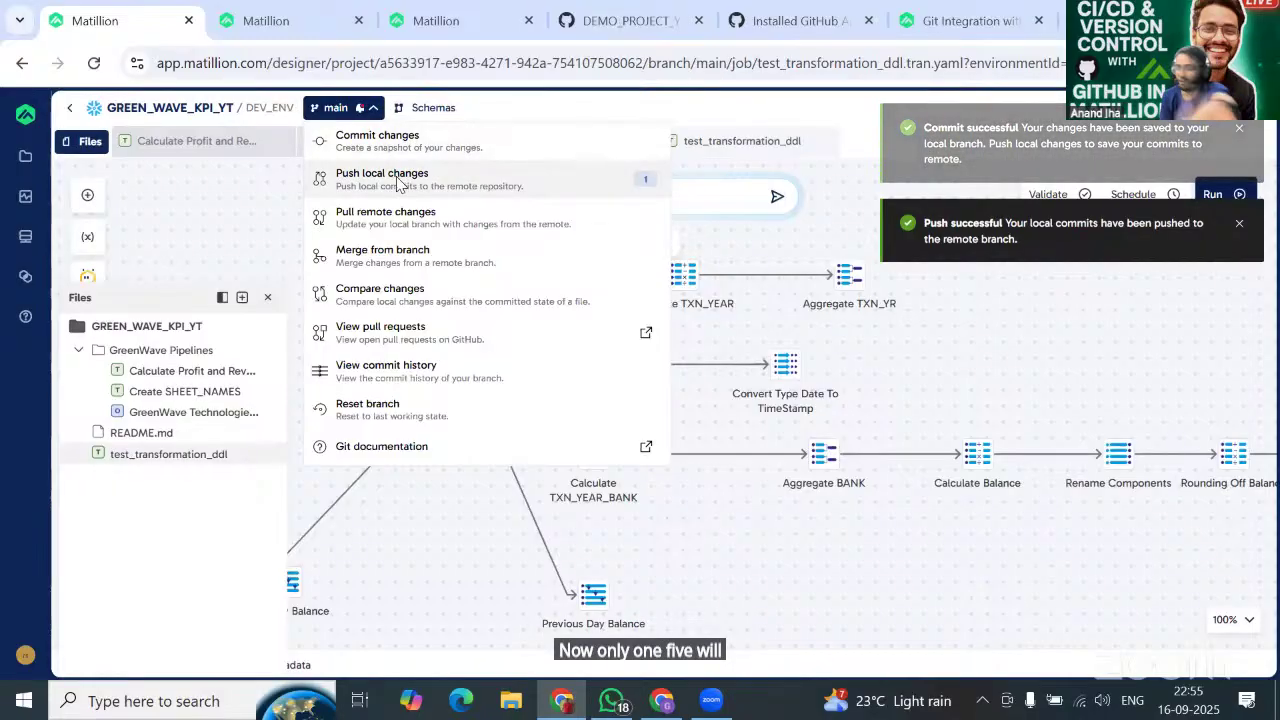
click(396, 182)
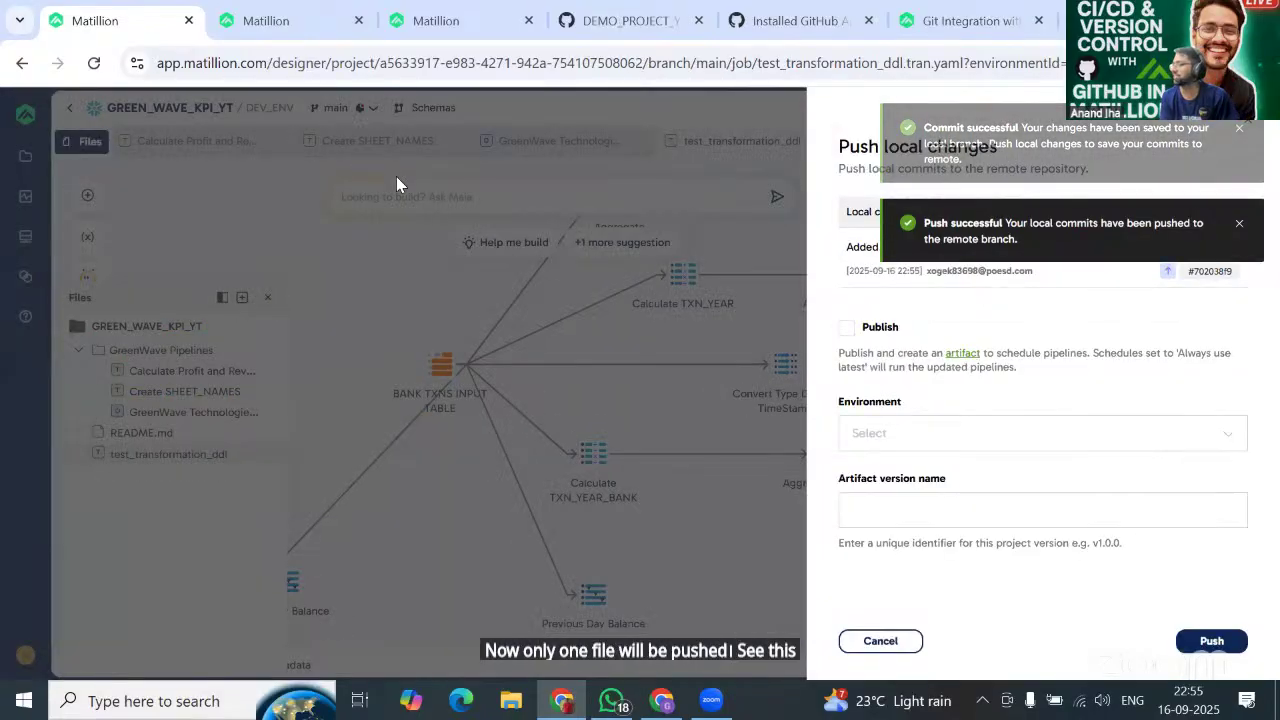
click(847, 329)
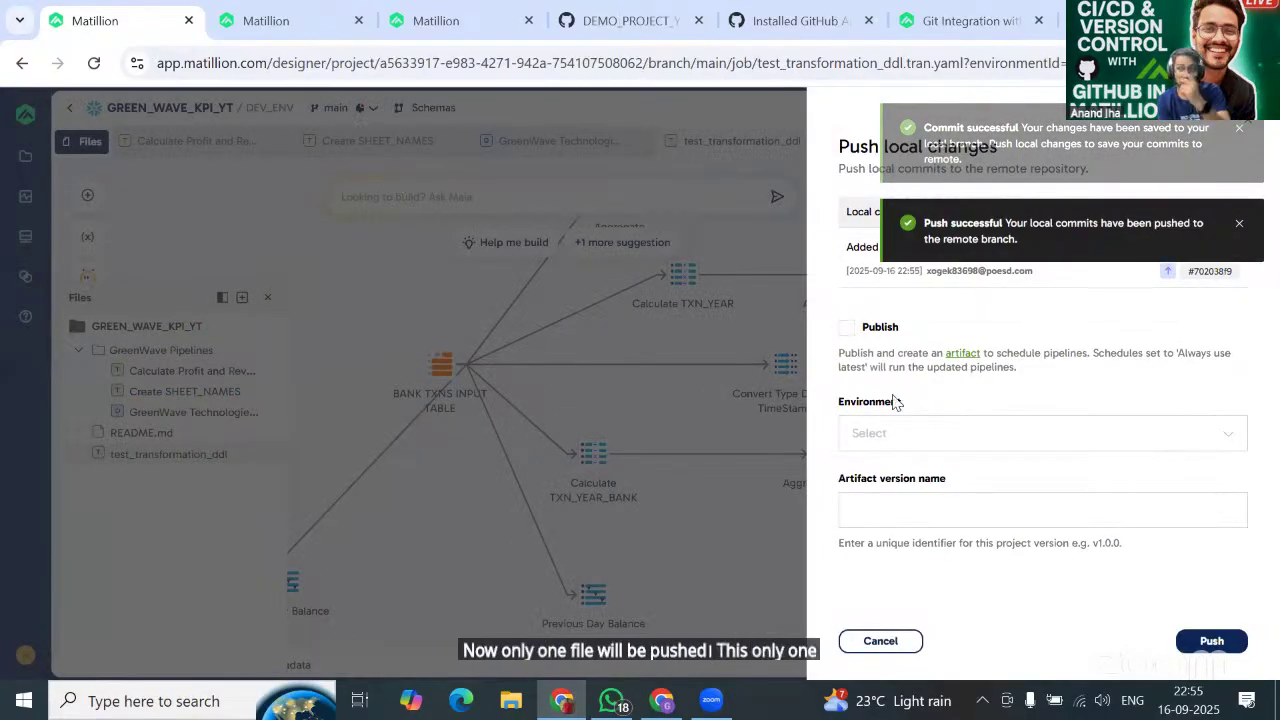
click(935, 510)
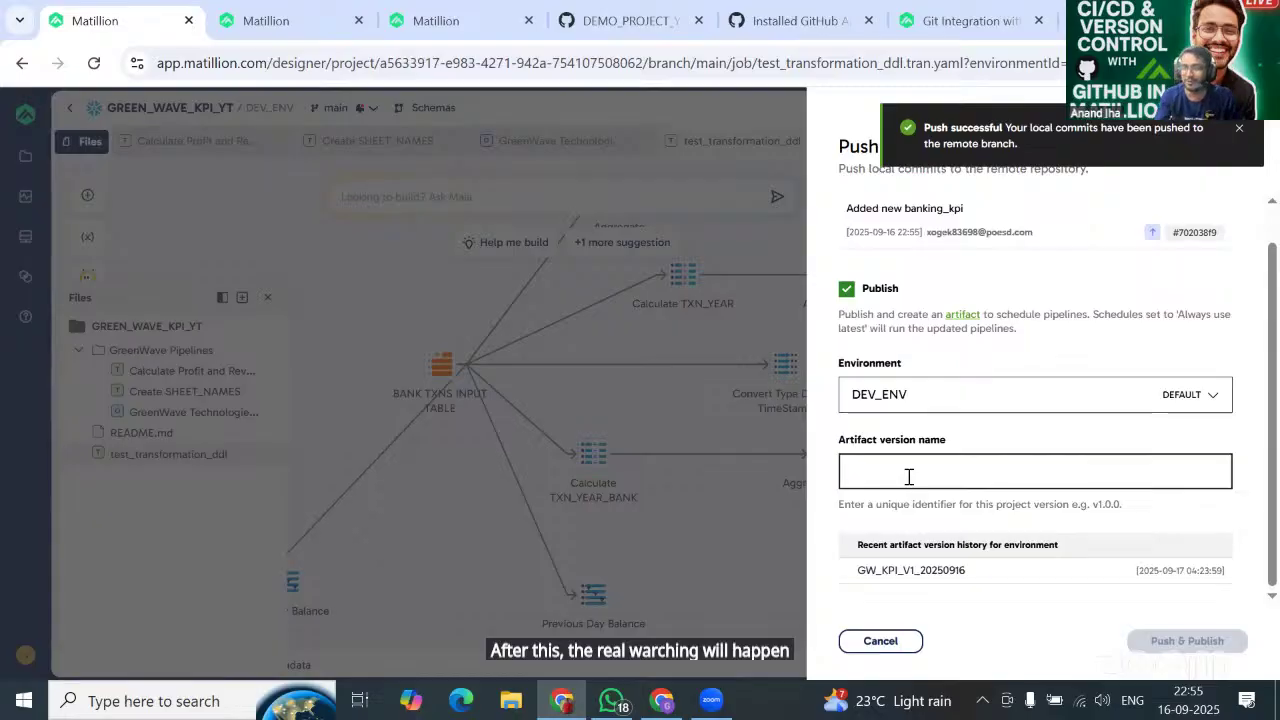
text(BANKING)
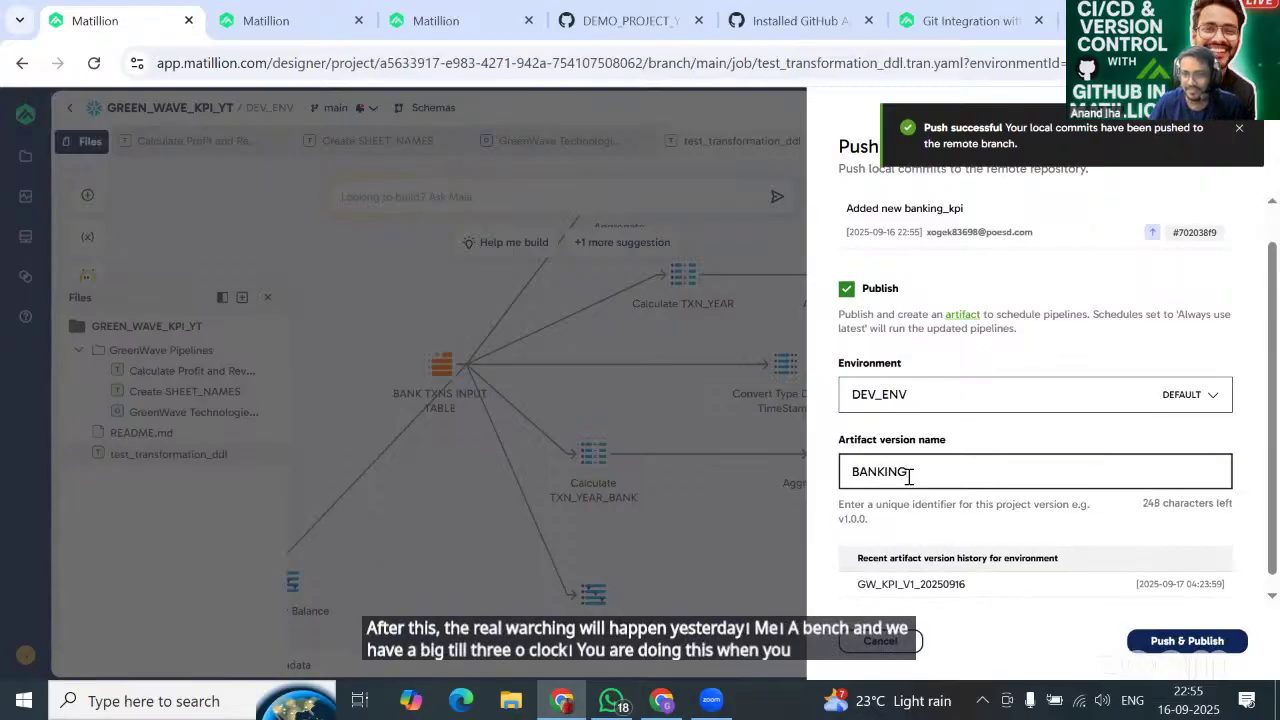
text(_KPI_V1)
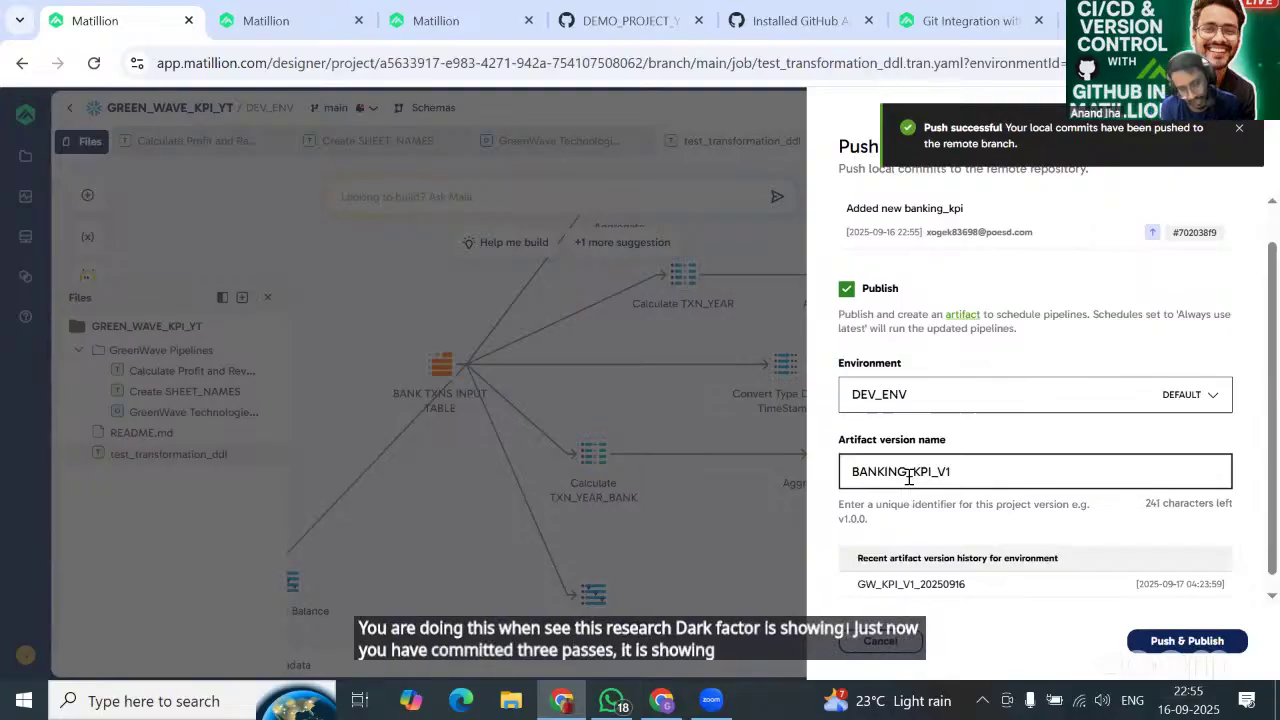
text(_202)
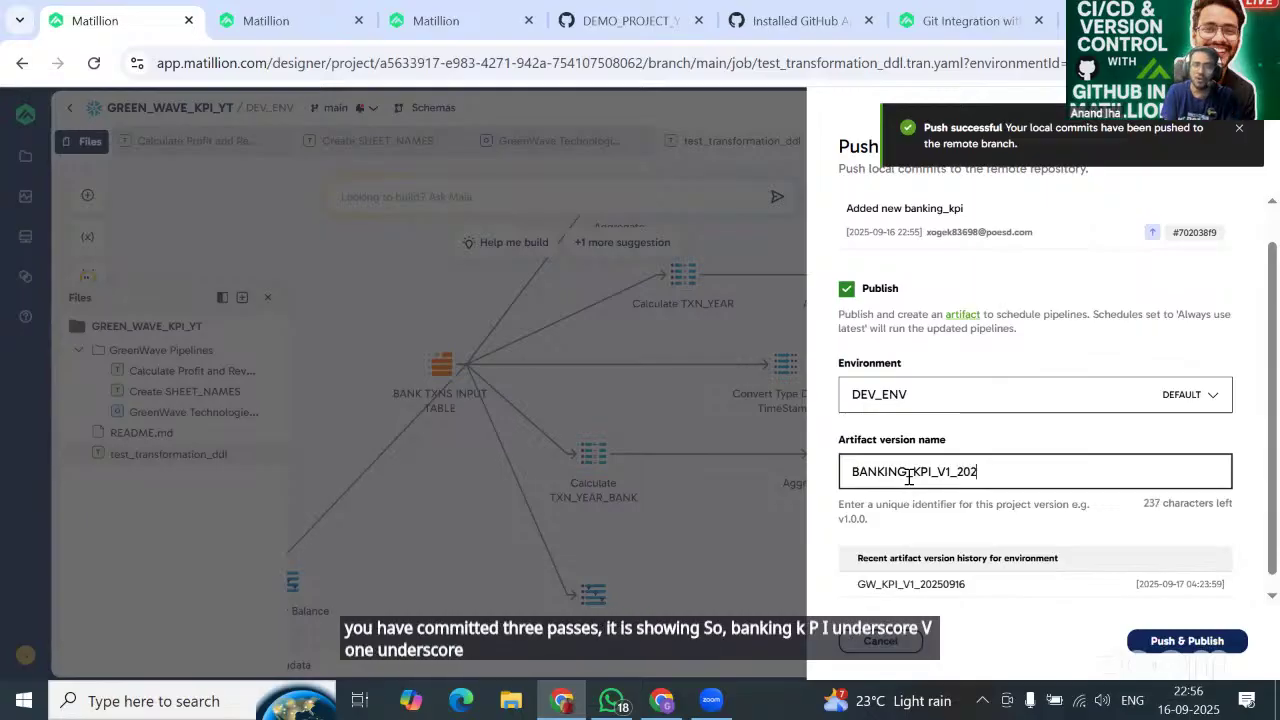
text(5091)
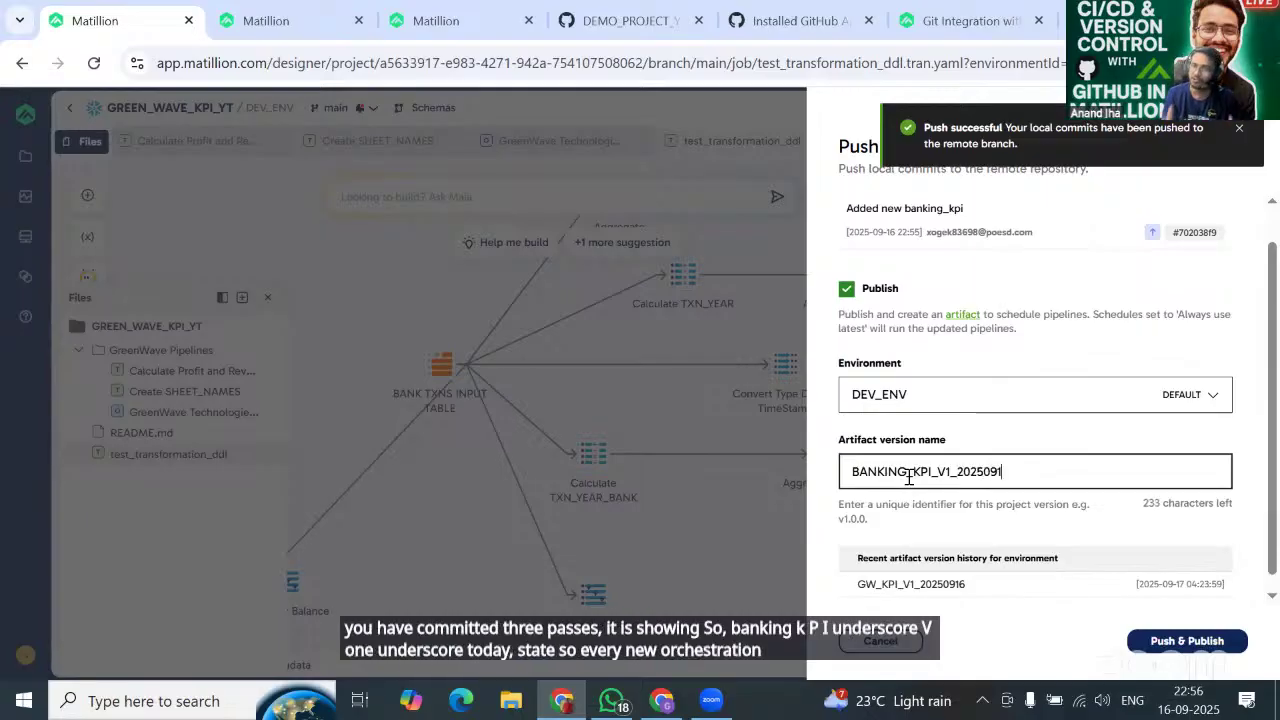
text(6)
scroll(1100, 580, down, 1)
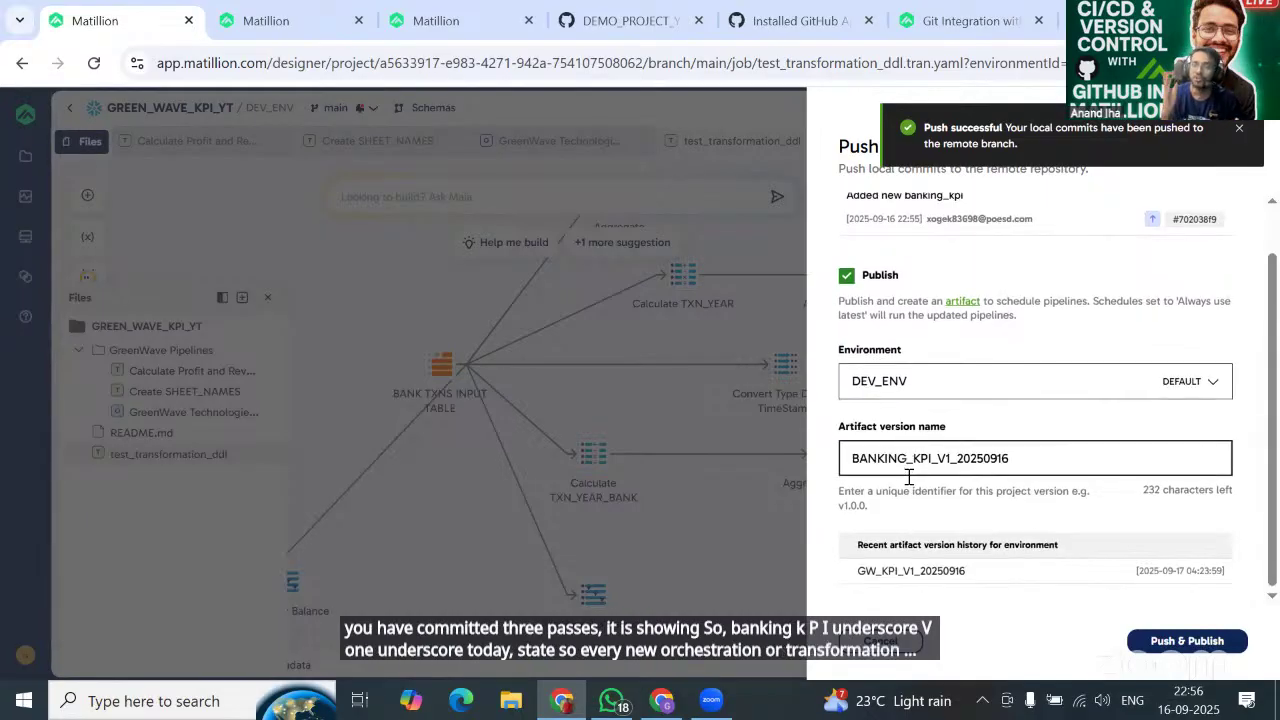
click(1180, 644)
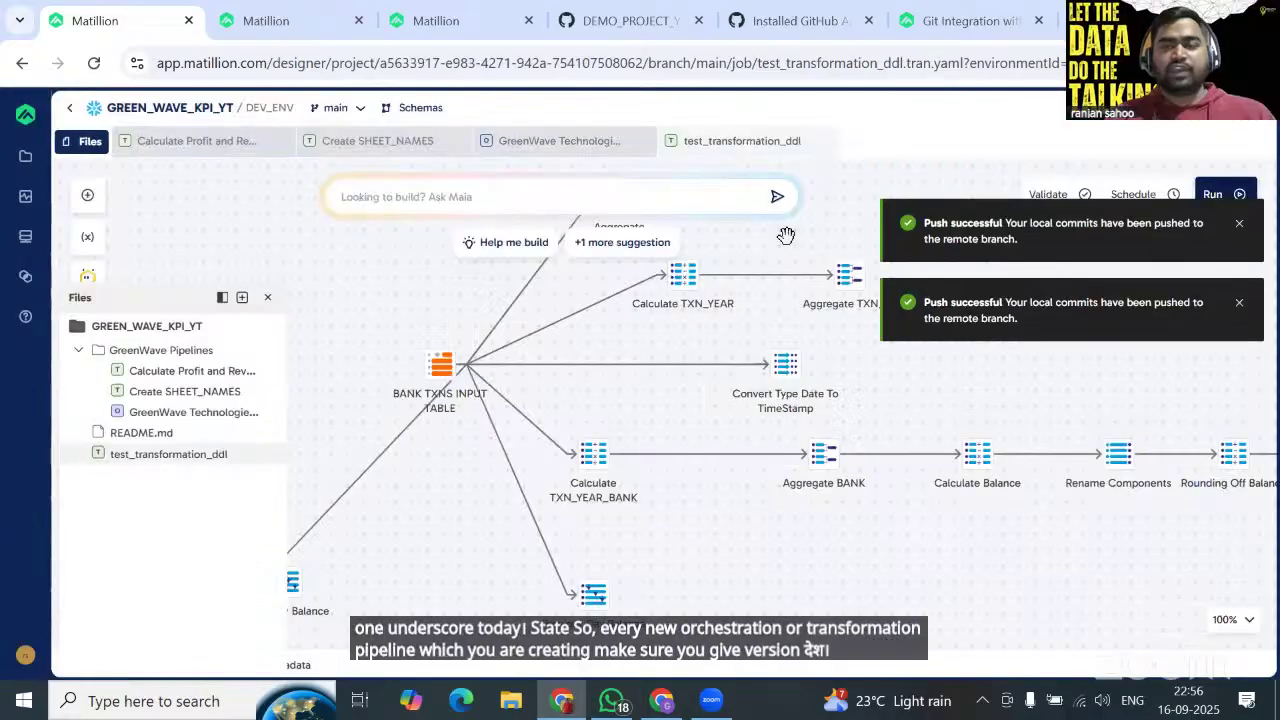
Refresh the GitHub repository and check the banking_kpi commit on main.
click(607, 24)
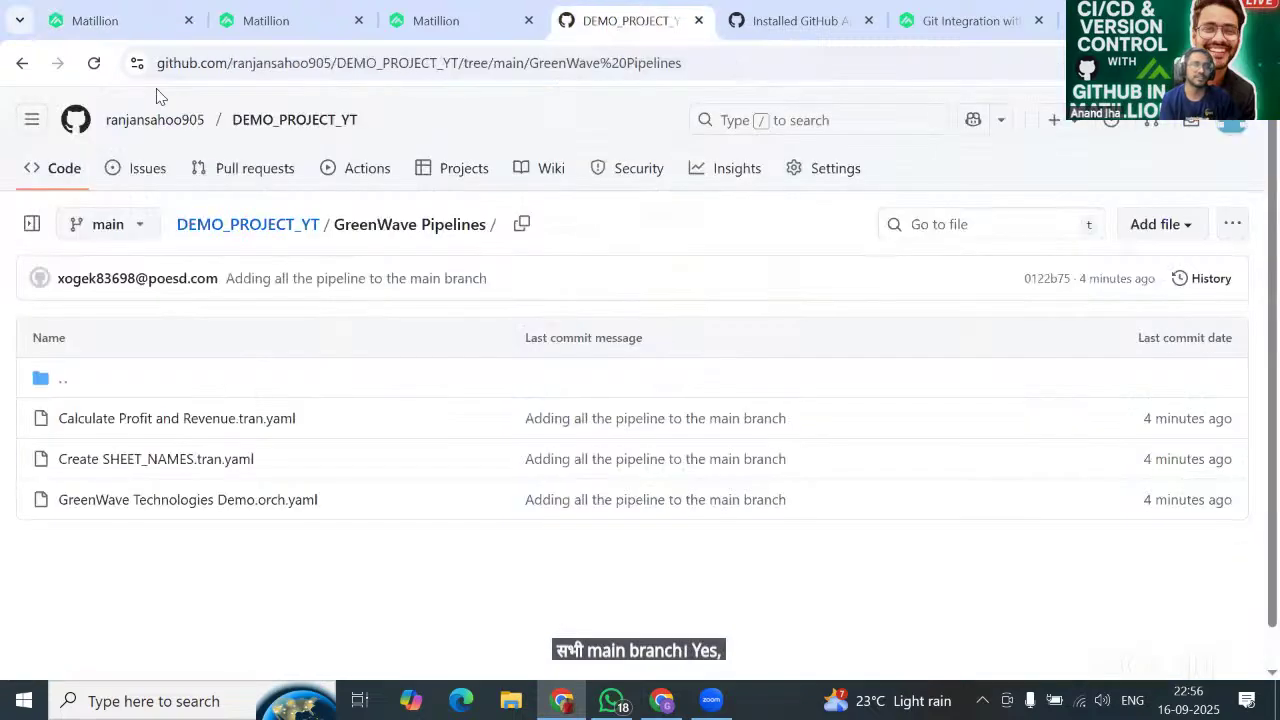
click(93, 66)
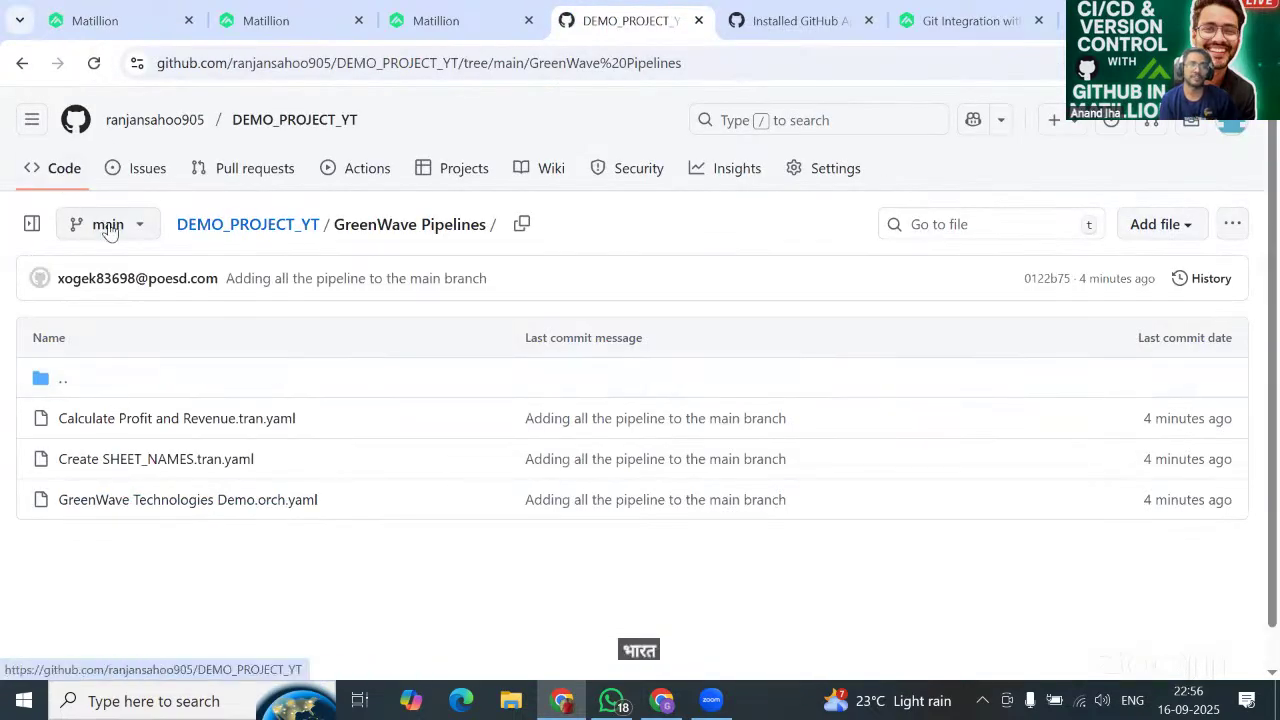
click(22, 63)
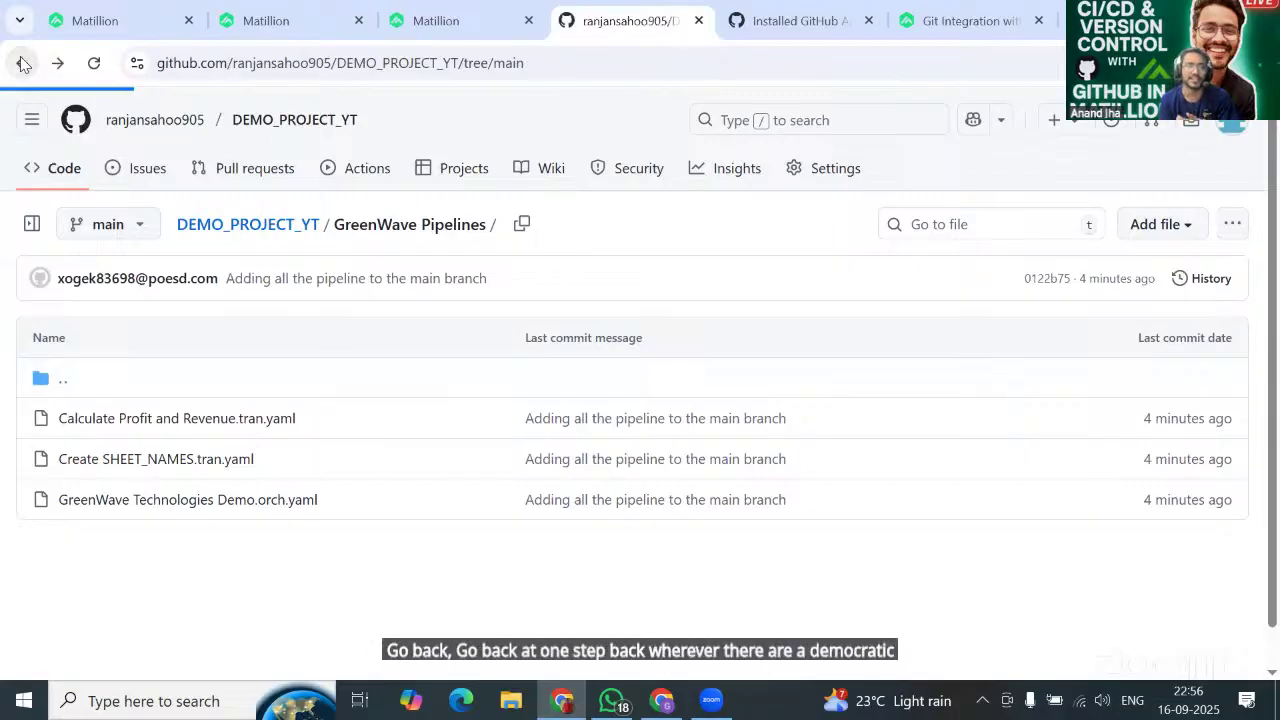
scroll(314, 463, down, 1)
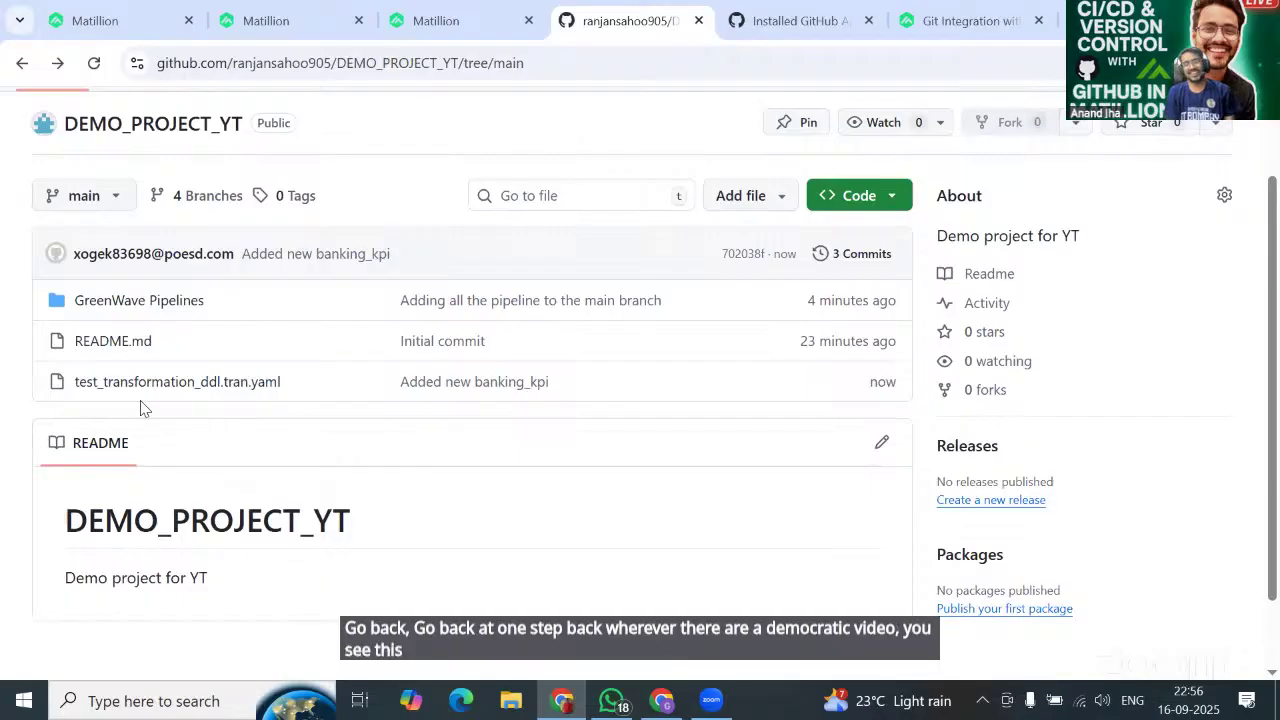
scroll(235, 410, up, 1)
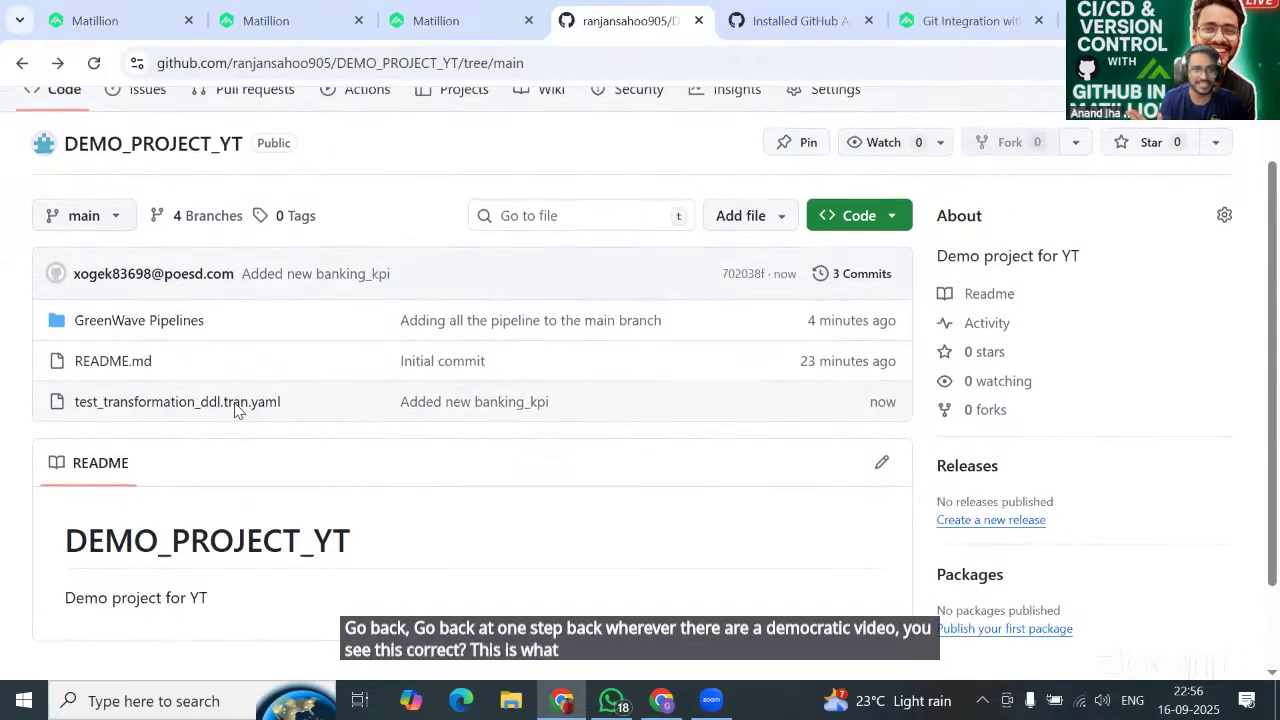
scroll(235, 410, up, 1)
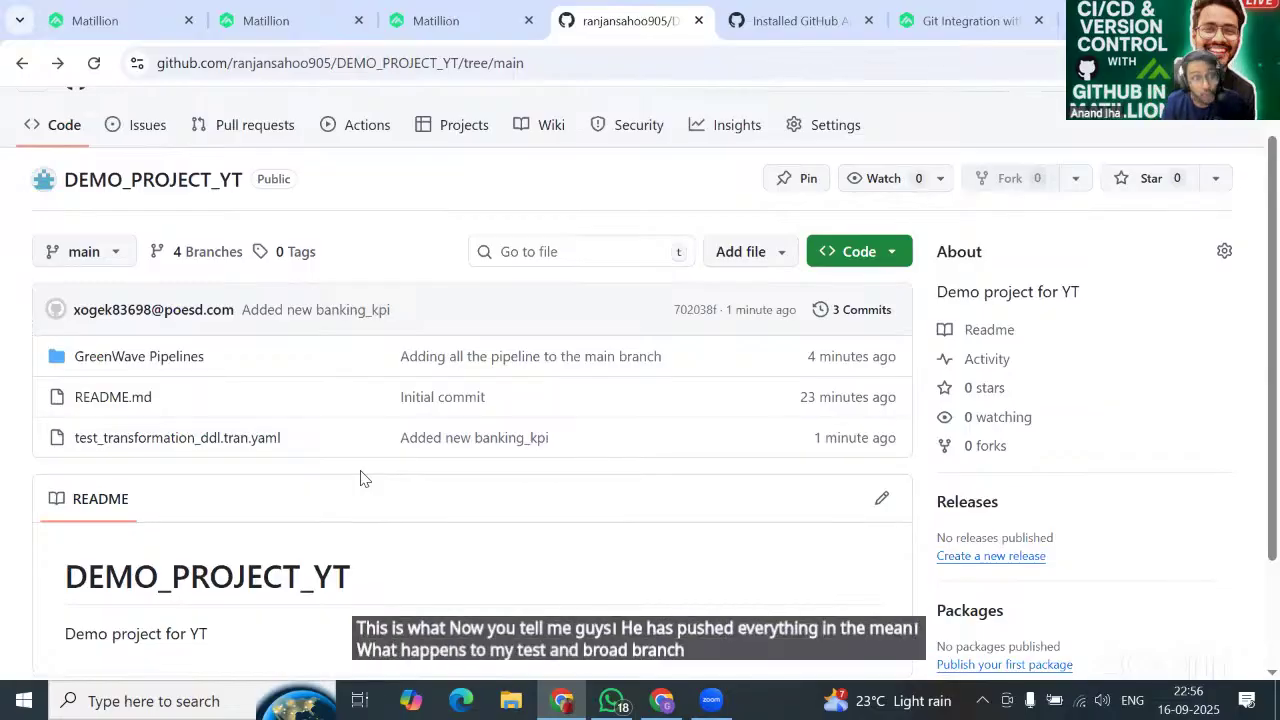
Switch GitHub to TEST_BRANCH, which holds only README.md and is 2 commits behind main.
click(131, 24)
click(612, 20)
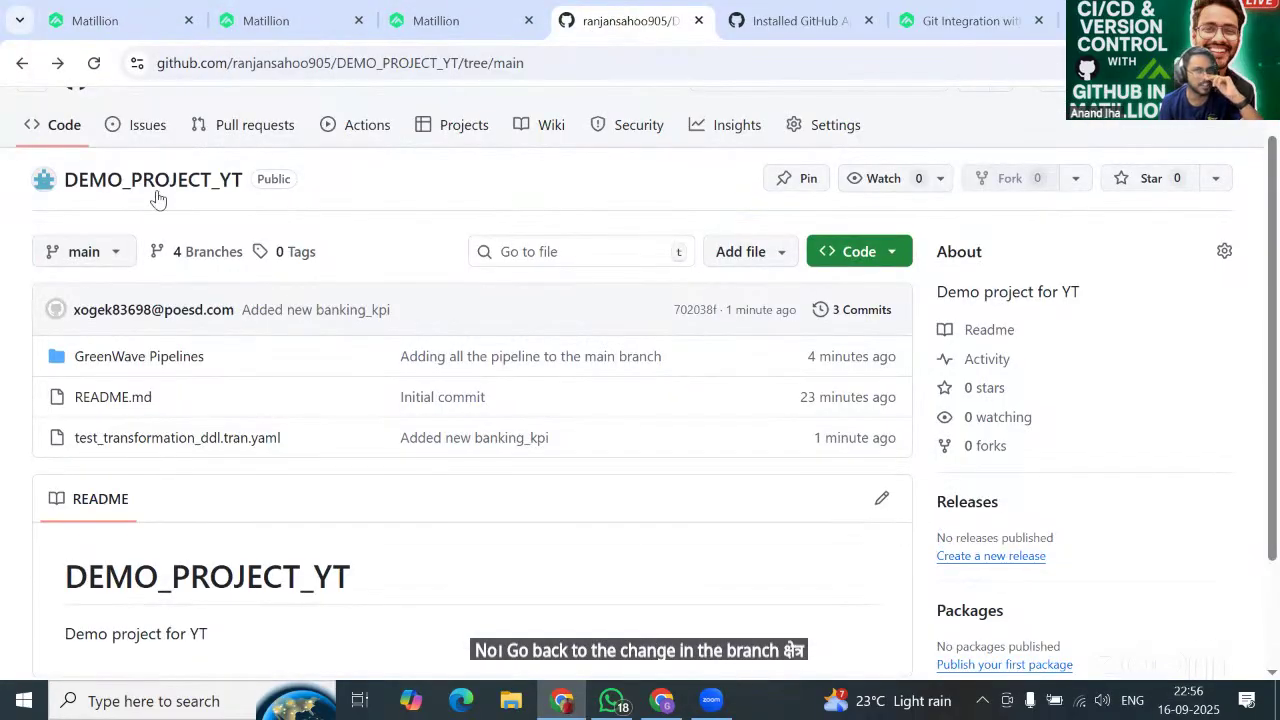
click(90, 252)
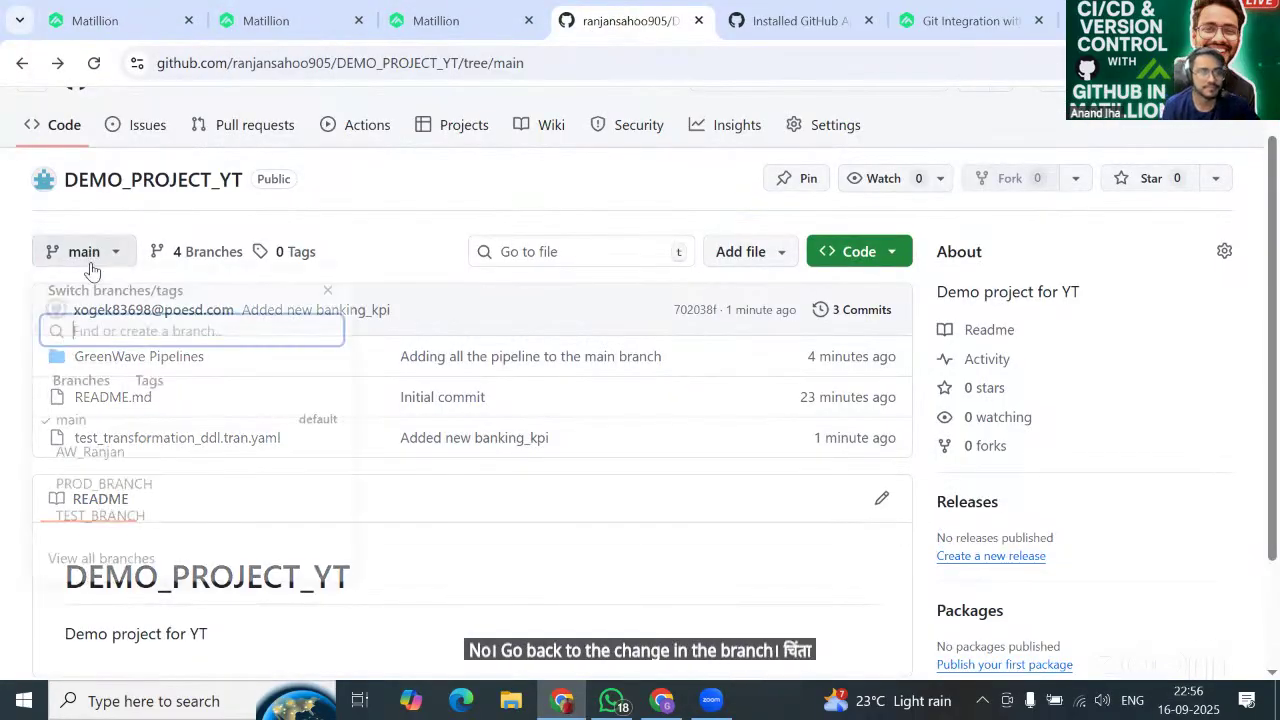
click(110, 522)
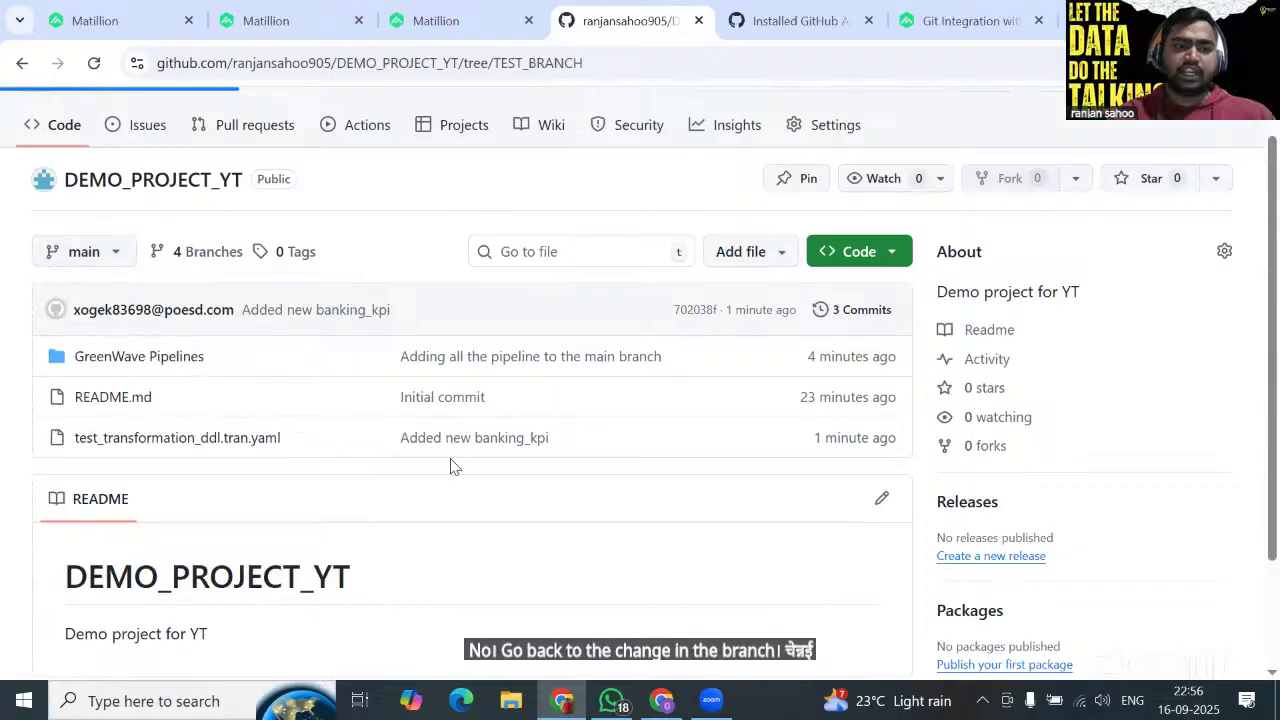
scroll(303, 452, down, 1)
scroll(306, 456, down, 1)
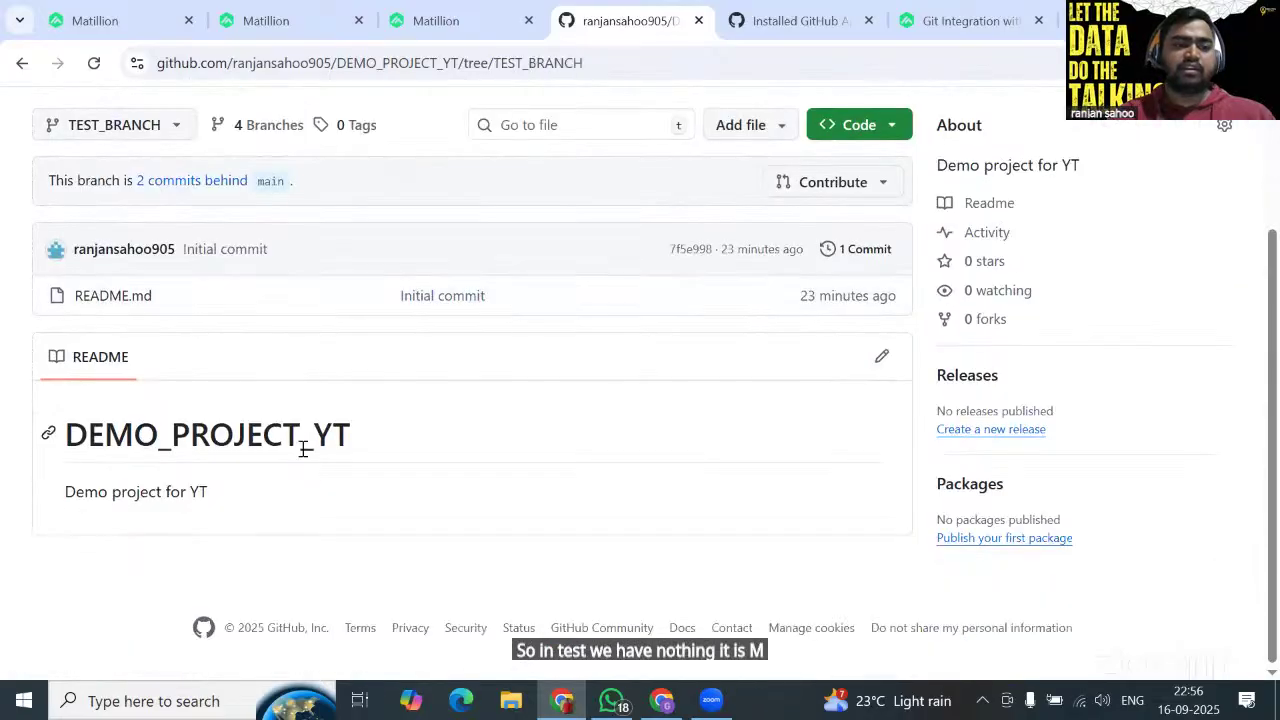
scroll(305, 338, up, 2)
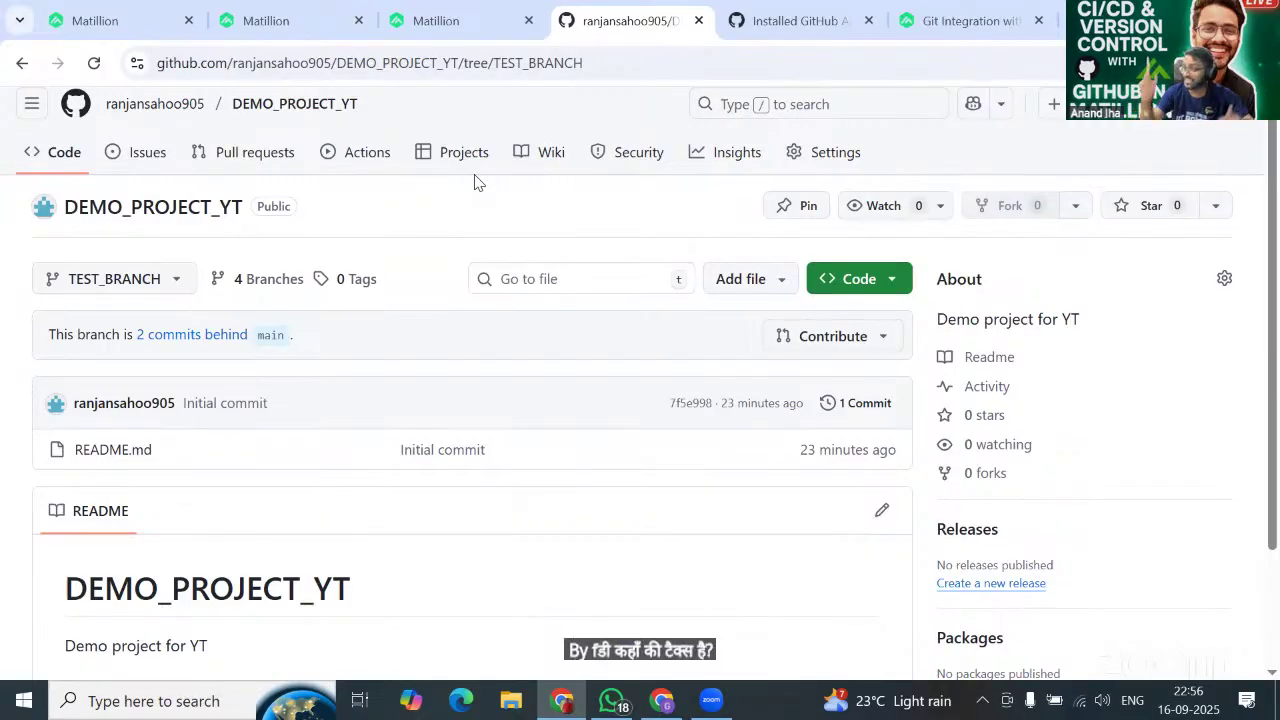
Pull remote changes into Matillion's AW_Ranjan branch so it reports up to date.
click(266, 20)
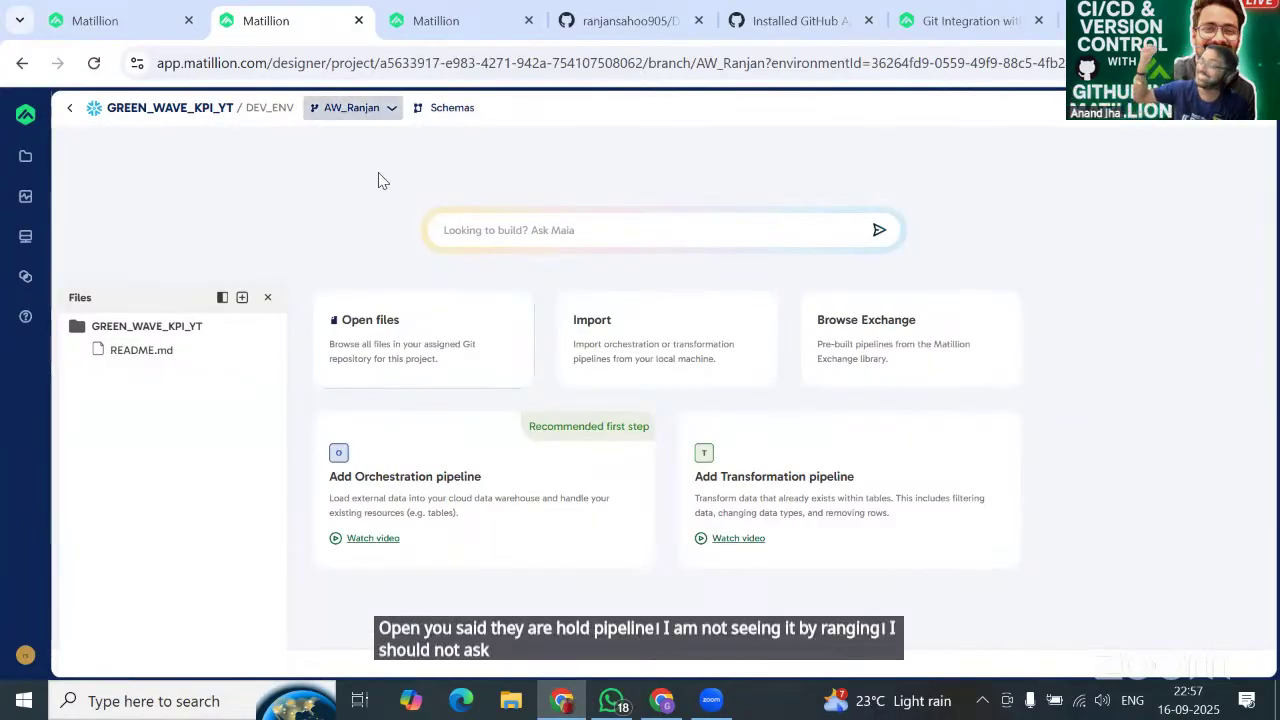
key(Return)
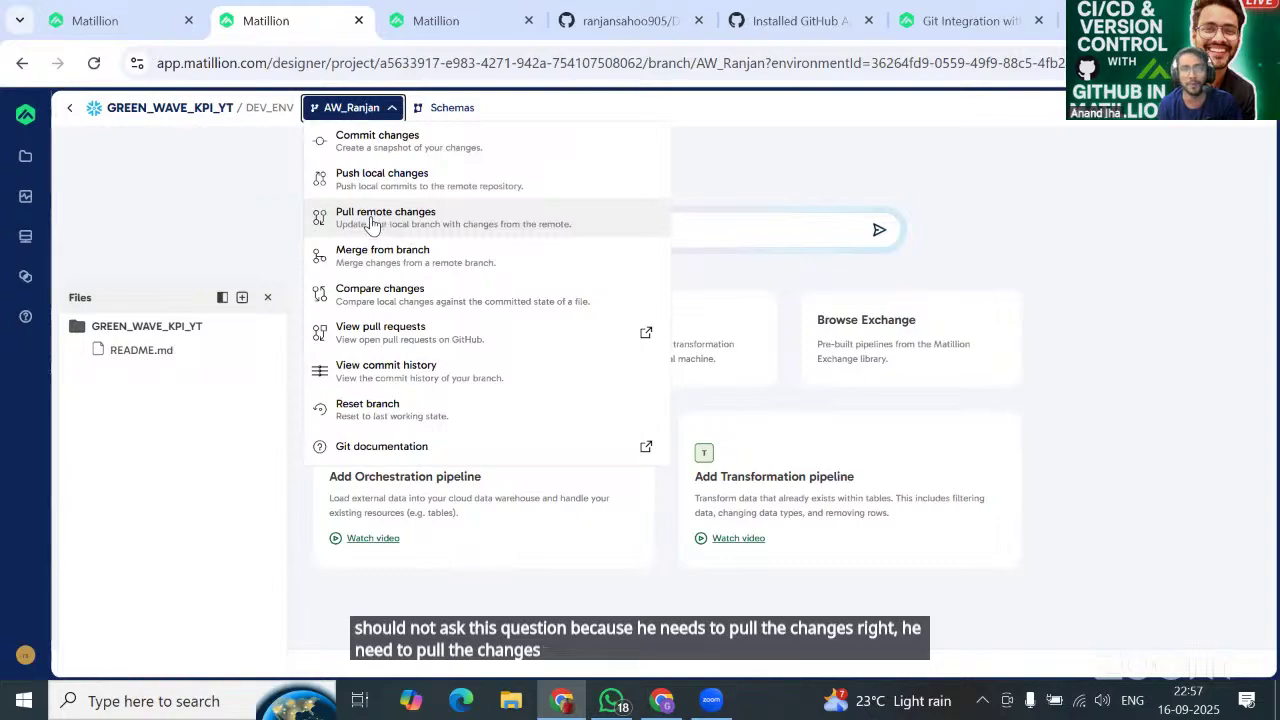
click(383, 222)
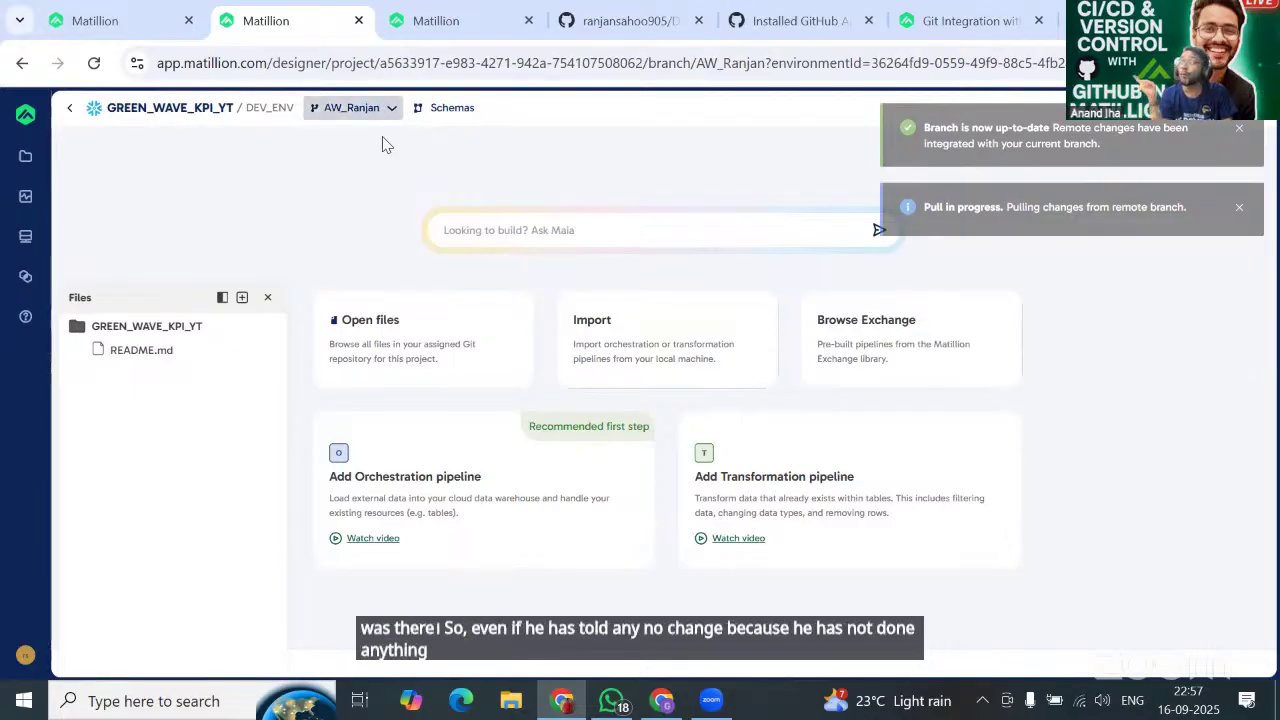
click(352, 107)
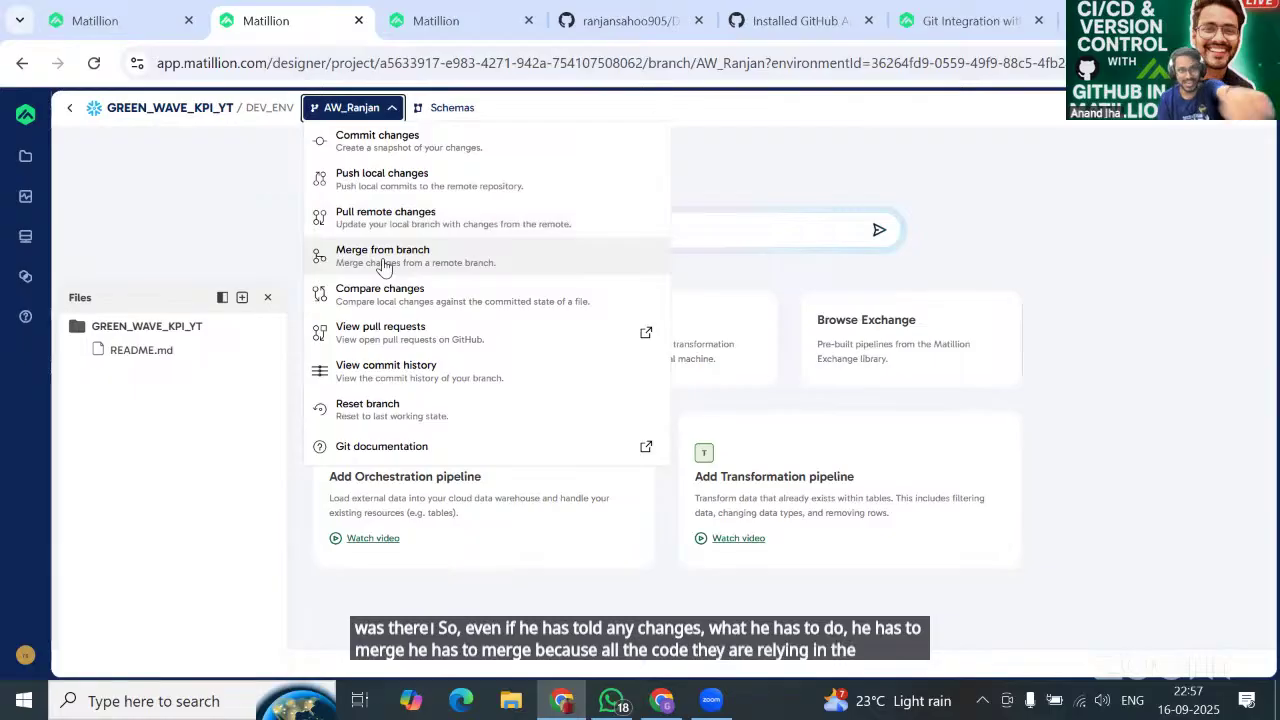
Merge main into AW_Ranjan and expand GreenWave Pipelines to see the merged pipelines.
click(384, 262)
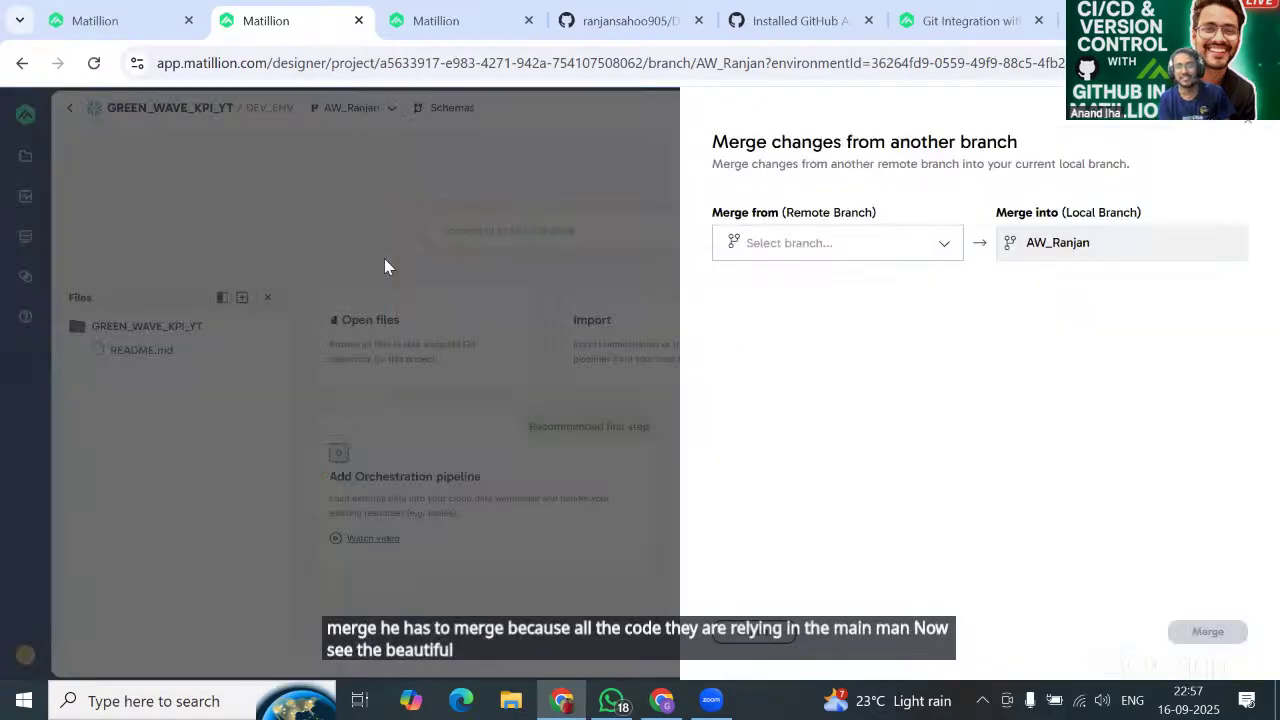
click(858, 243)
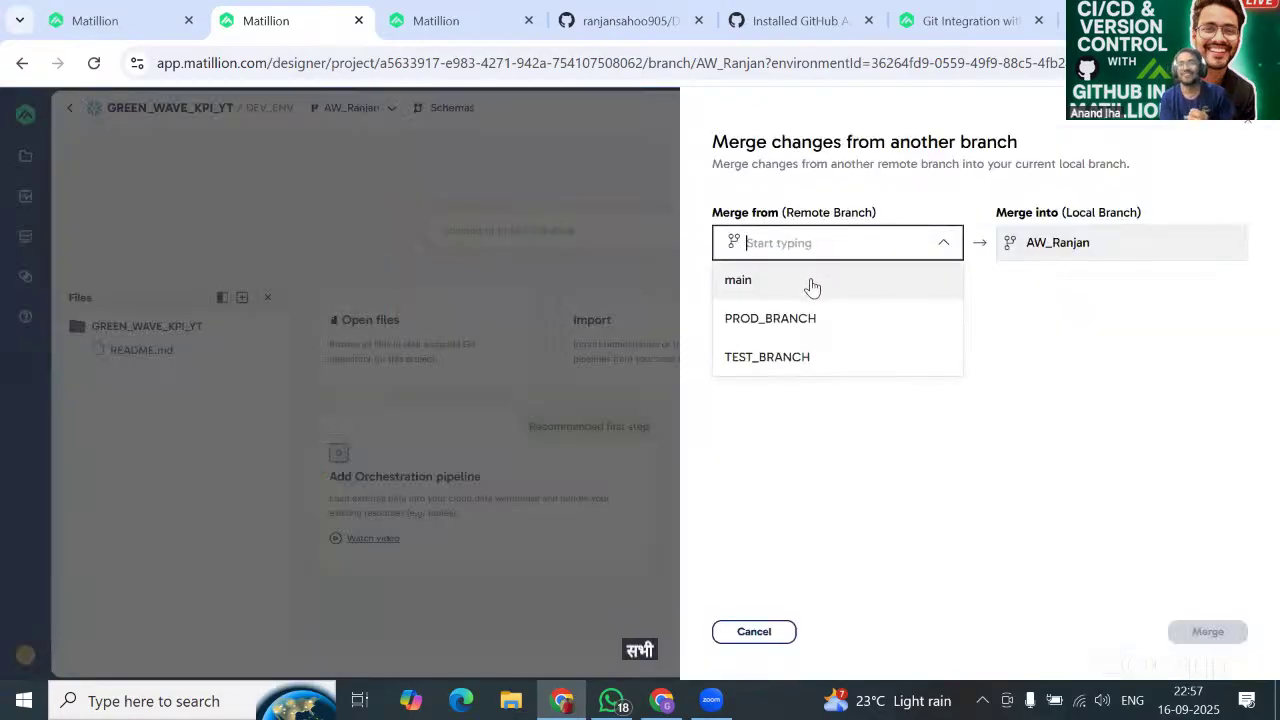
click(812, 285)
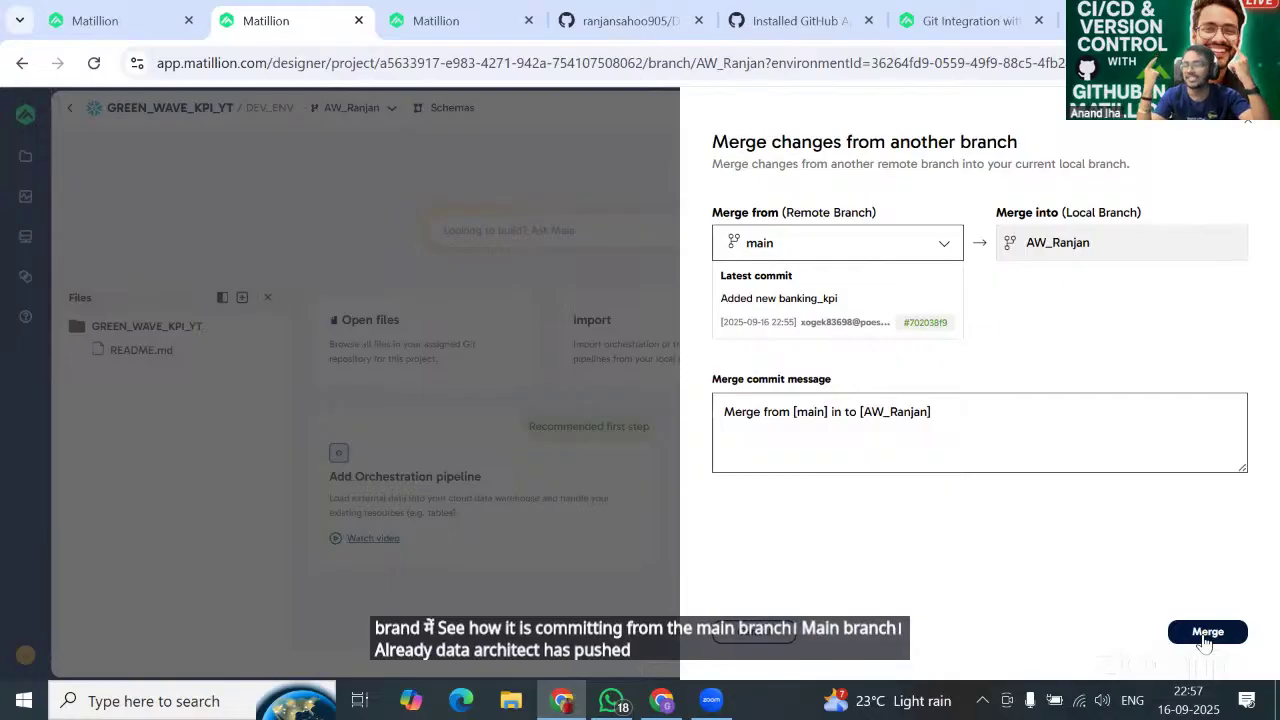
click(1205, 636)
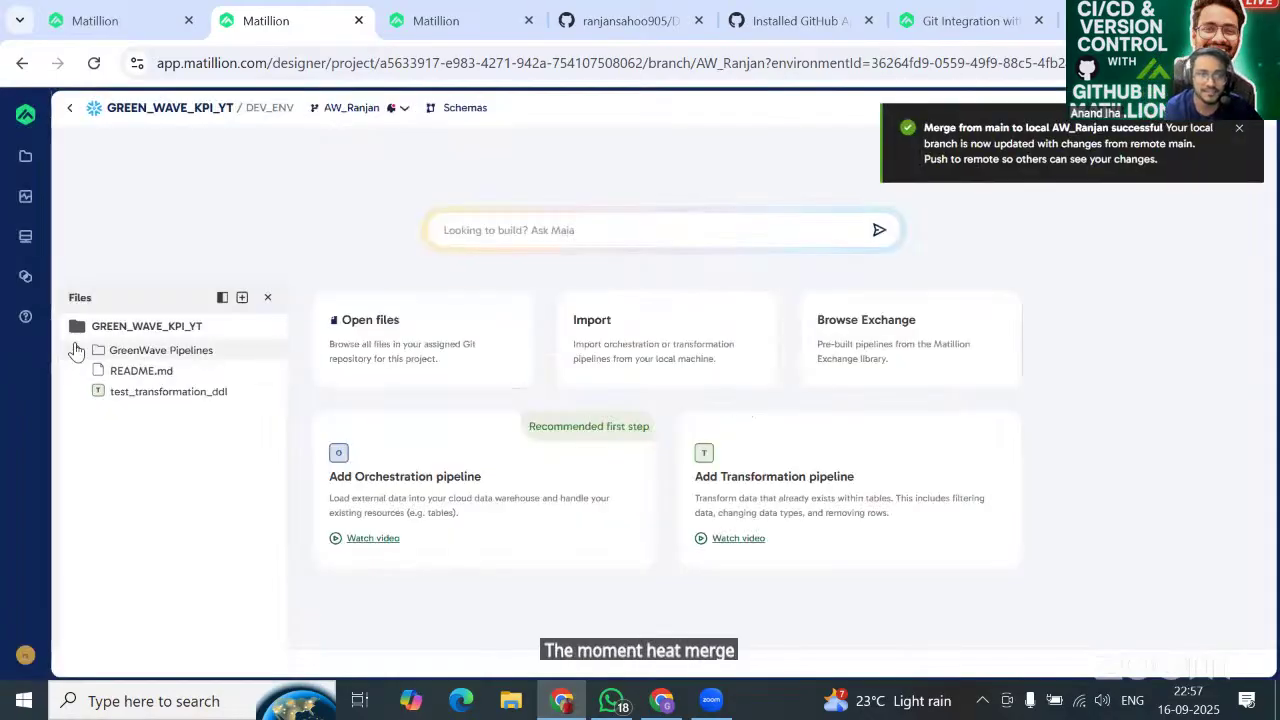
click(75, 352)
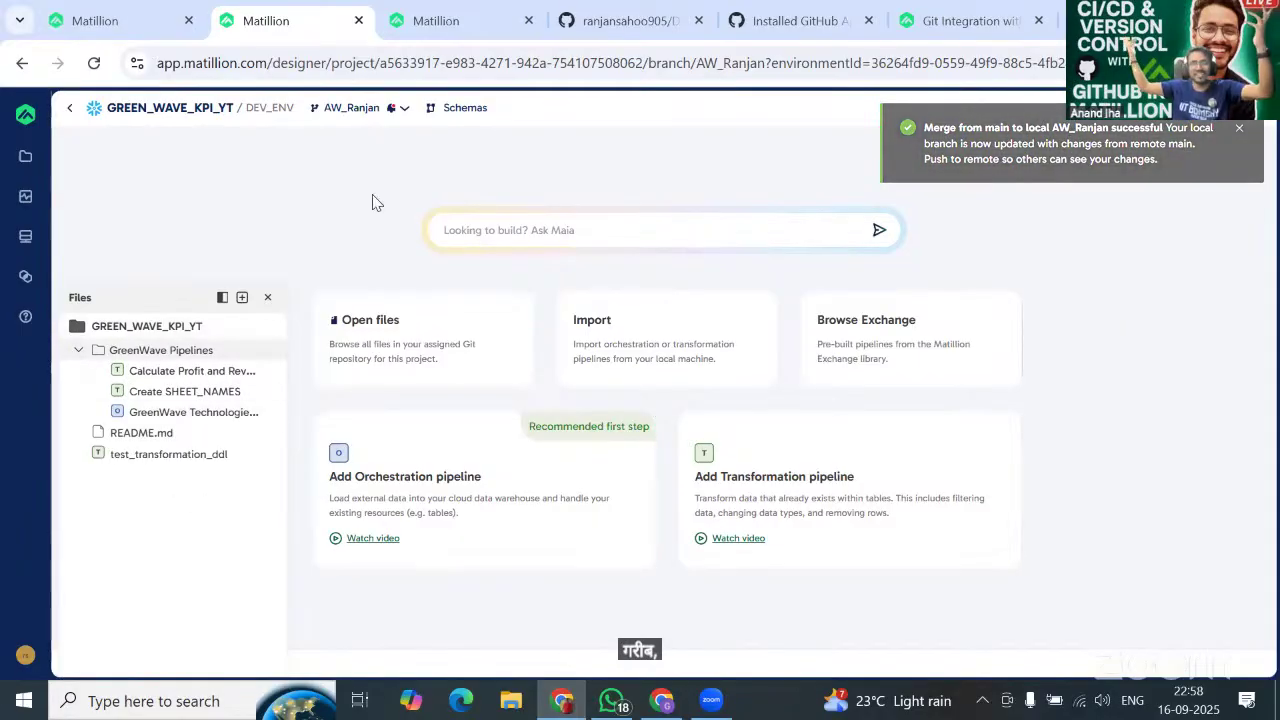
click(626, 24)
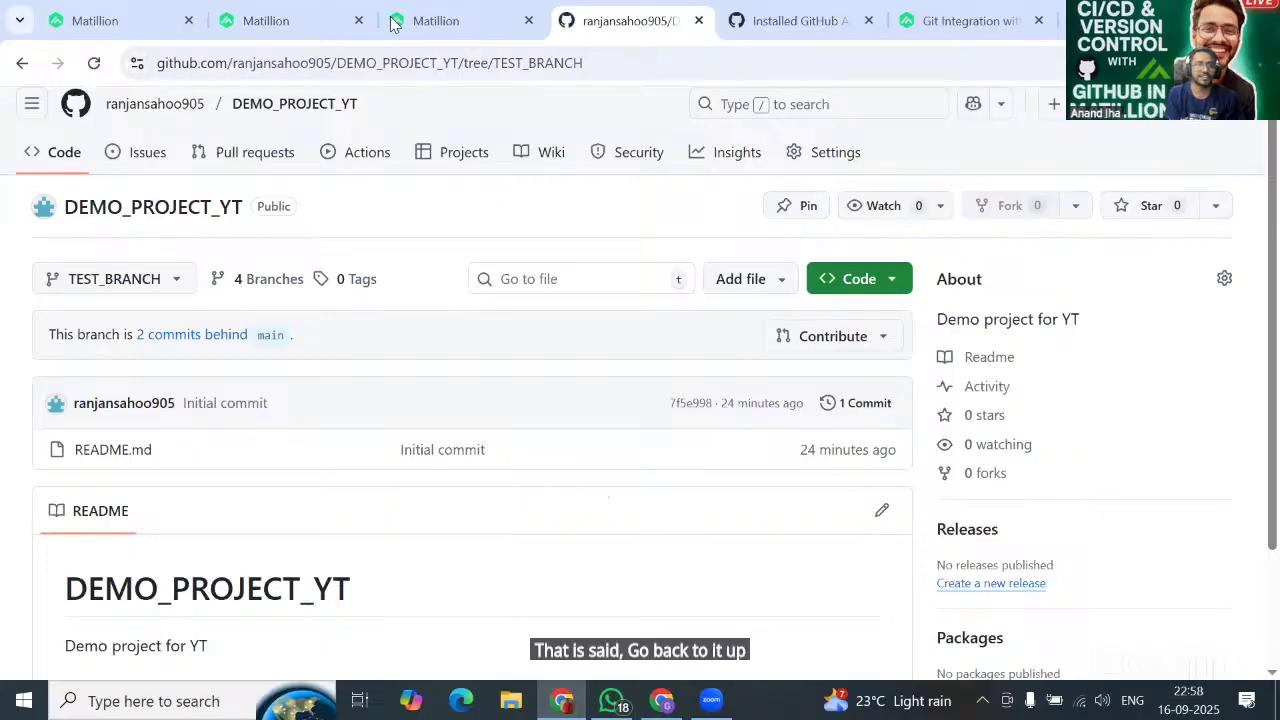
Switch GitHub to the AW_Ranjan branch and reload it, still 2 commits behind main.
click(153, 20)
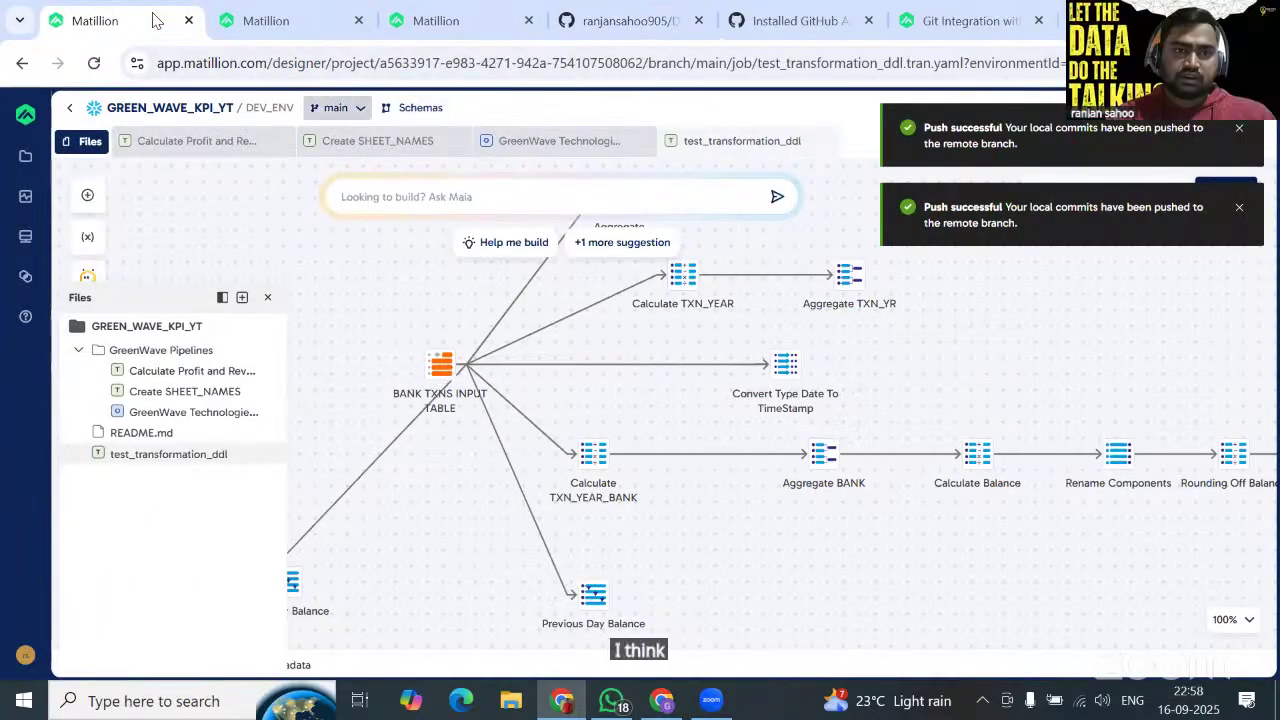
click(336, 107)
click(626, 20)
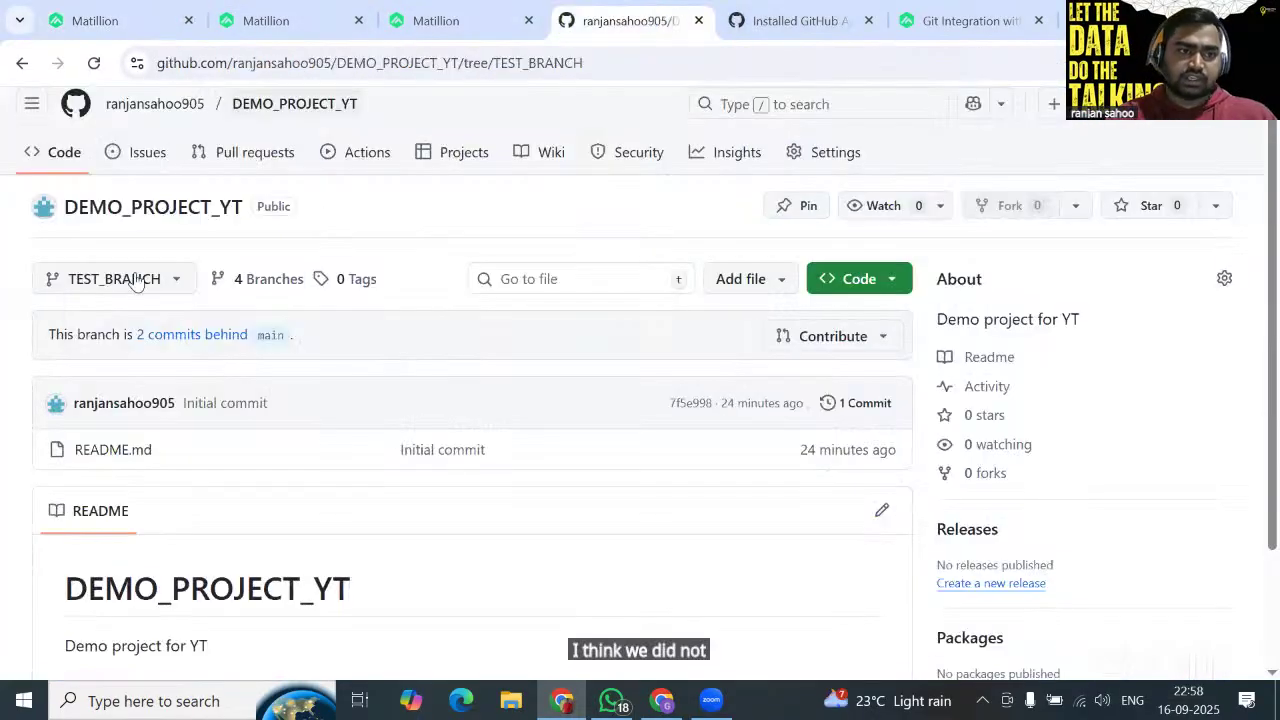
click(135, 280)
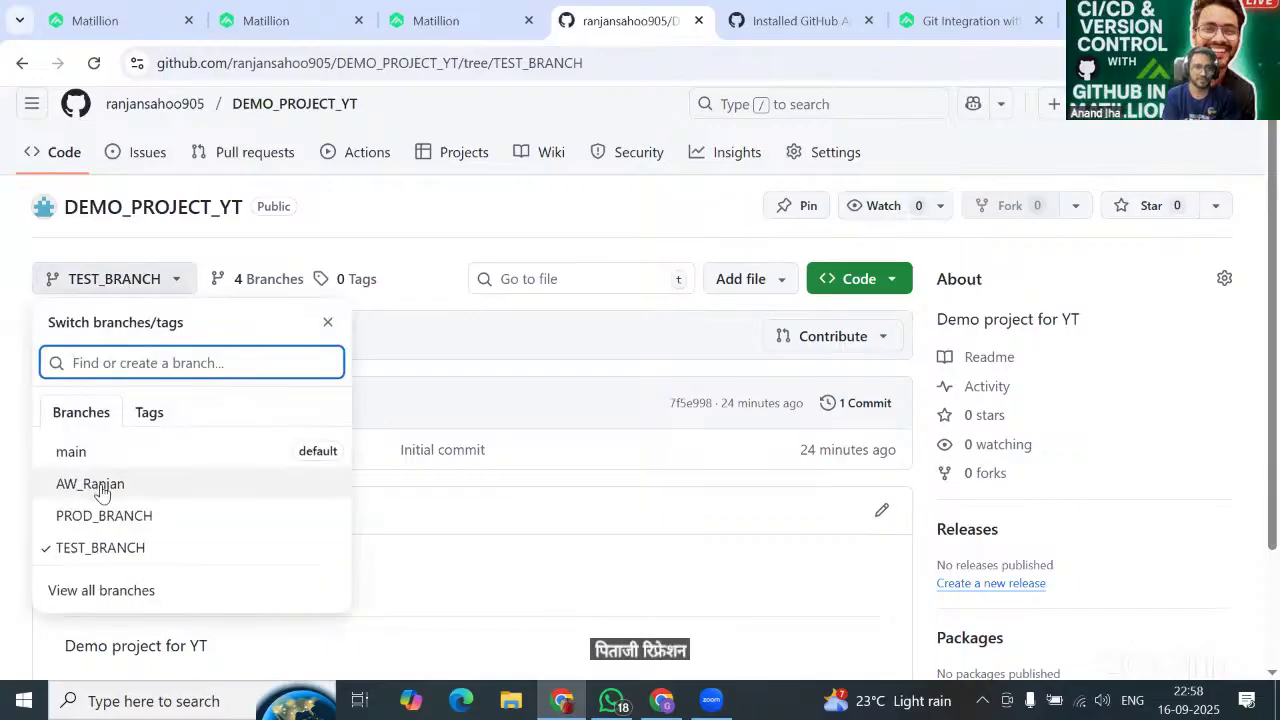
click(100, 485)
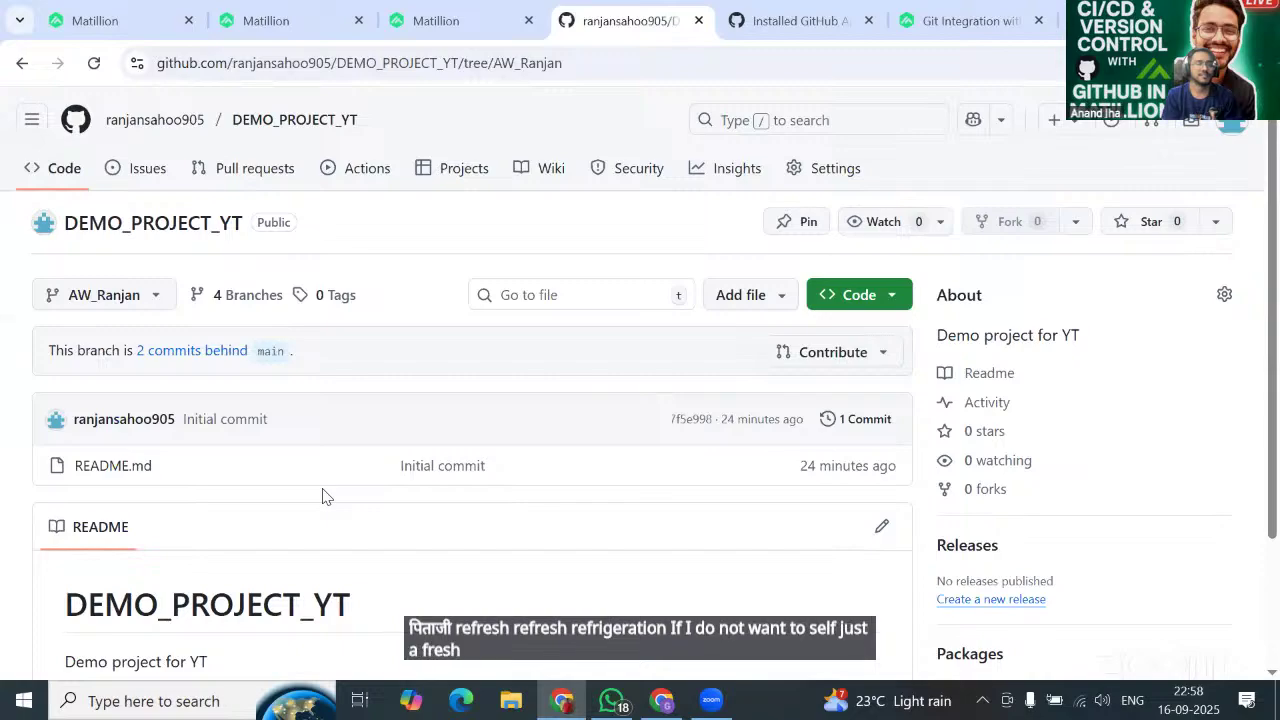
scroll(322, 495, down, 2)
click(92, 65)
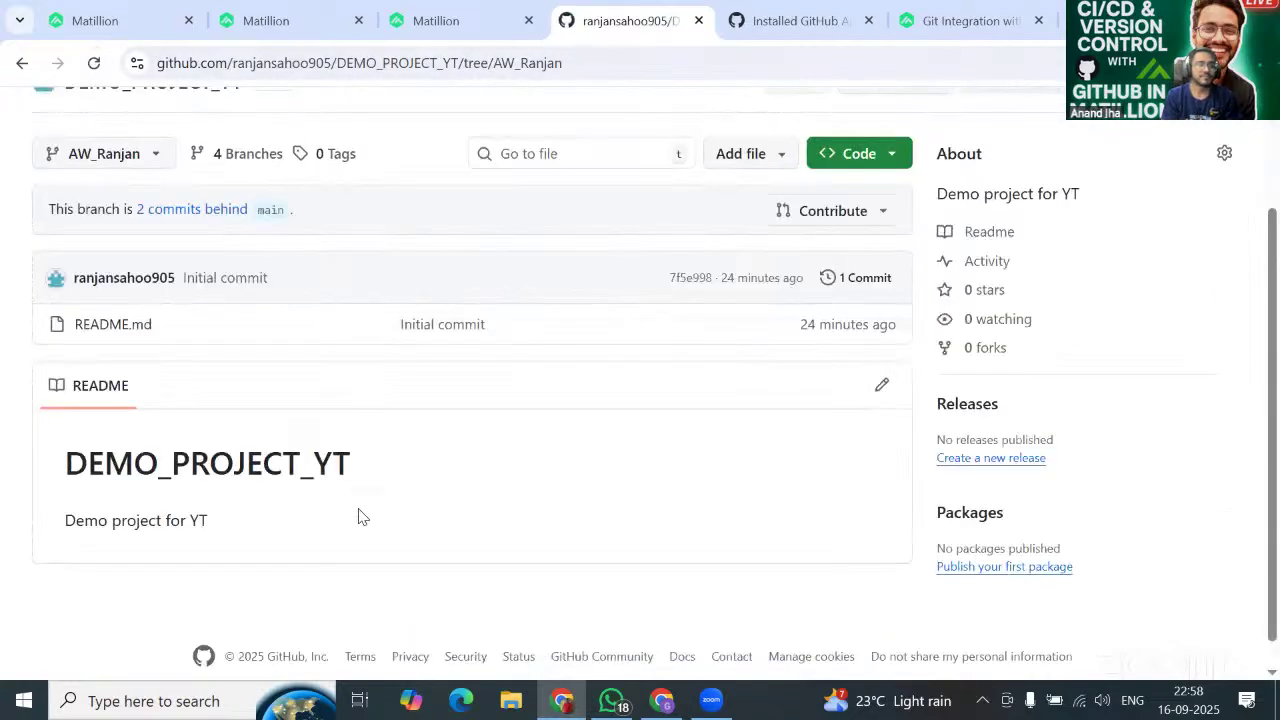
scroll(362, 516, up, 1)
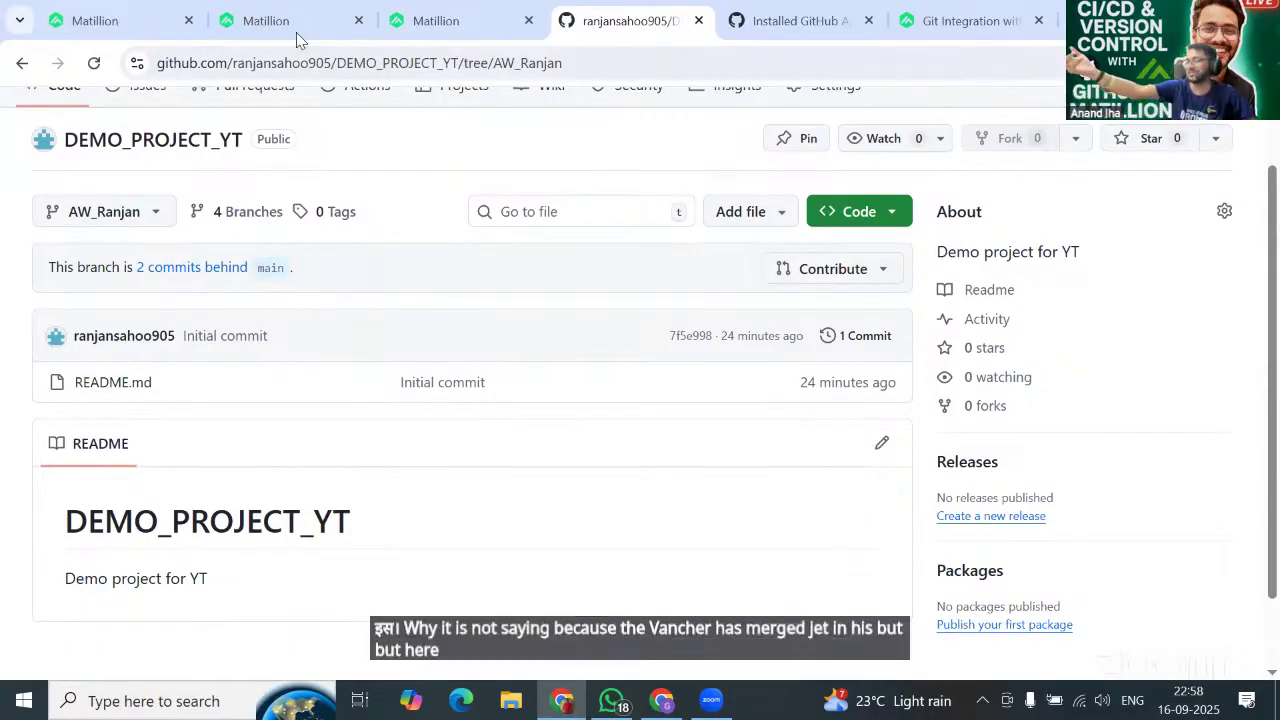
mouse_move(285, 20)
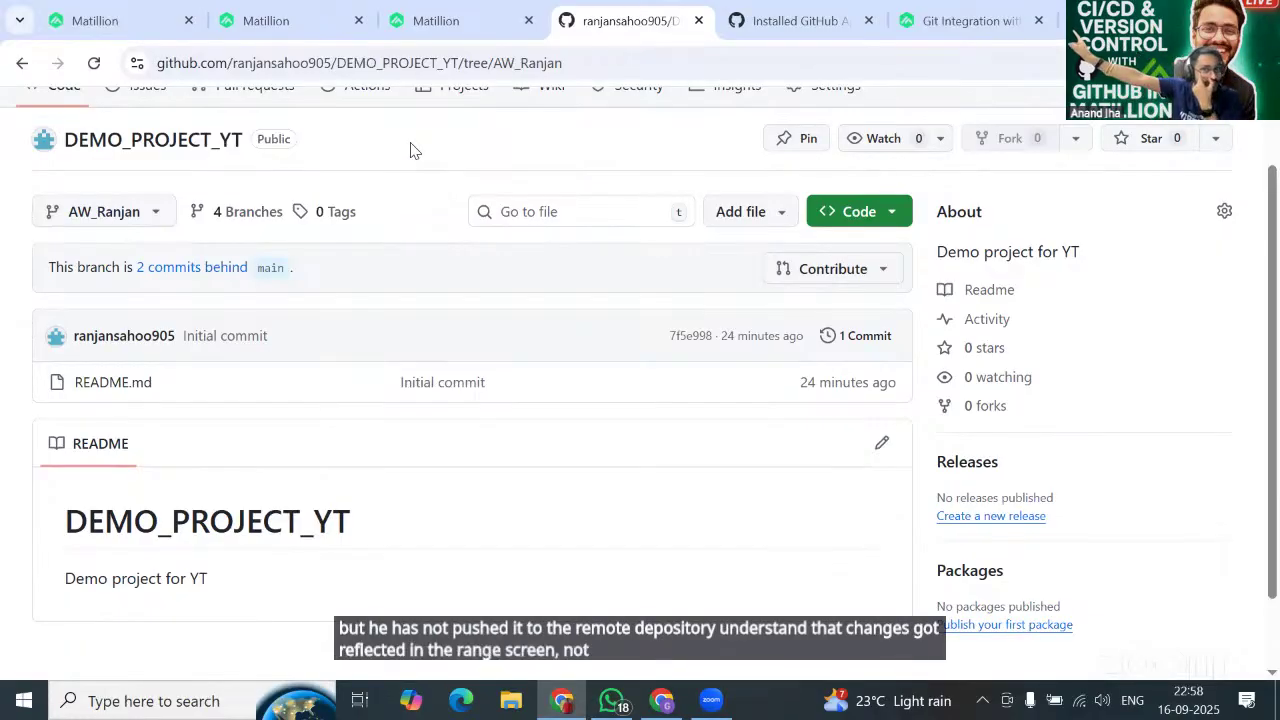
Start pushing AW_Ranjan's local commits with Publish enabled for DEV_ENV.
click(272, 21)
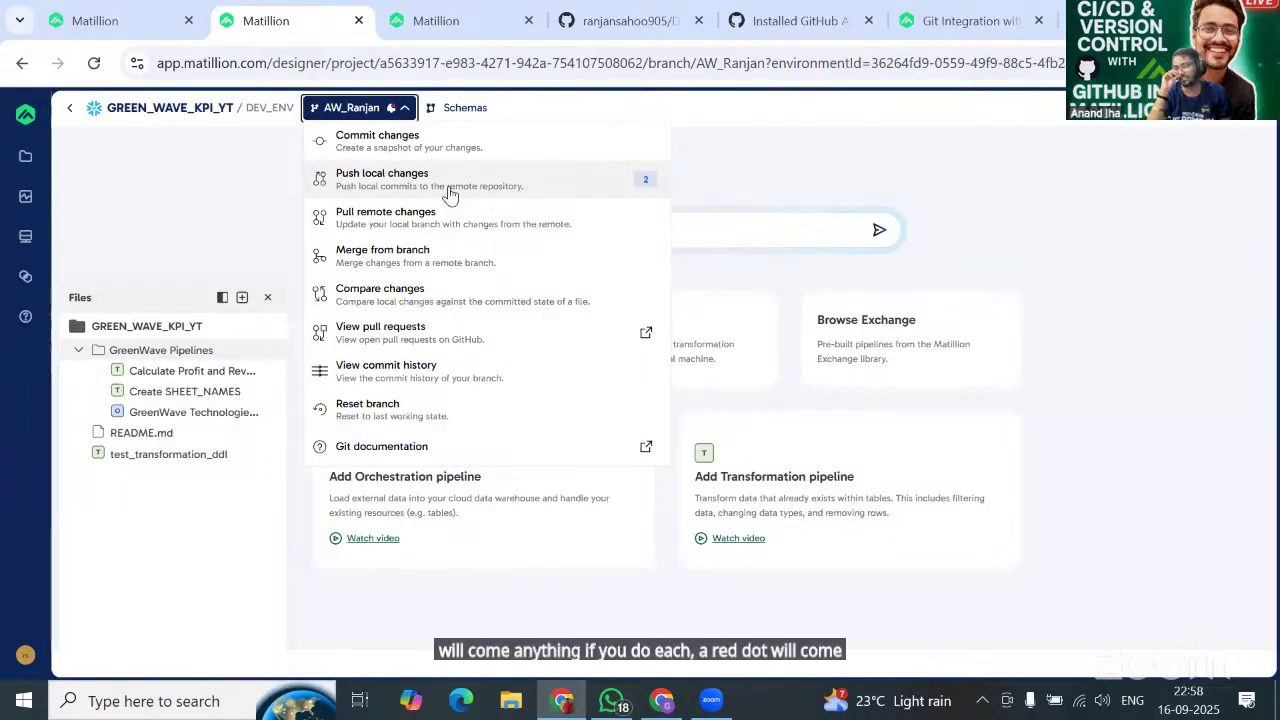
click(449, 190)
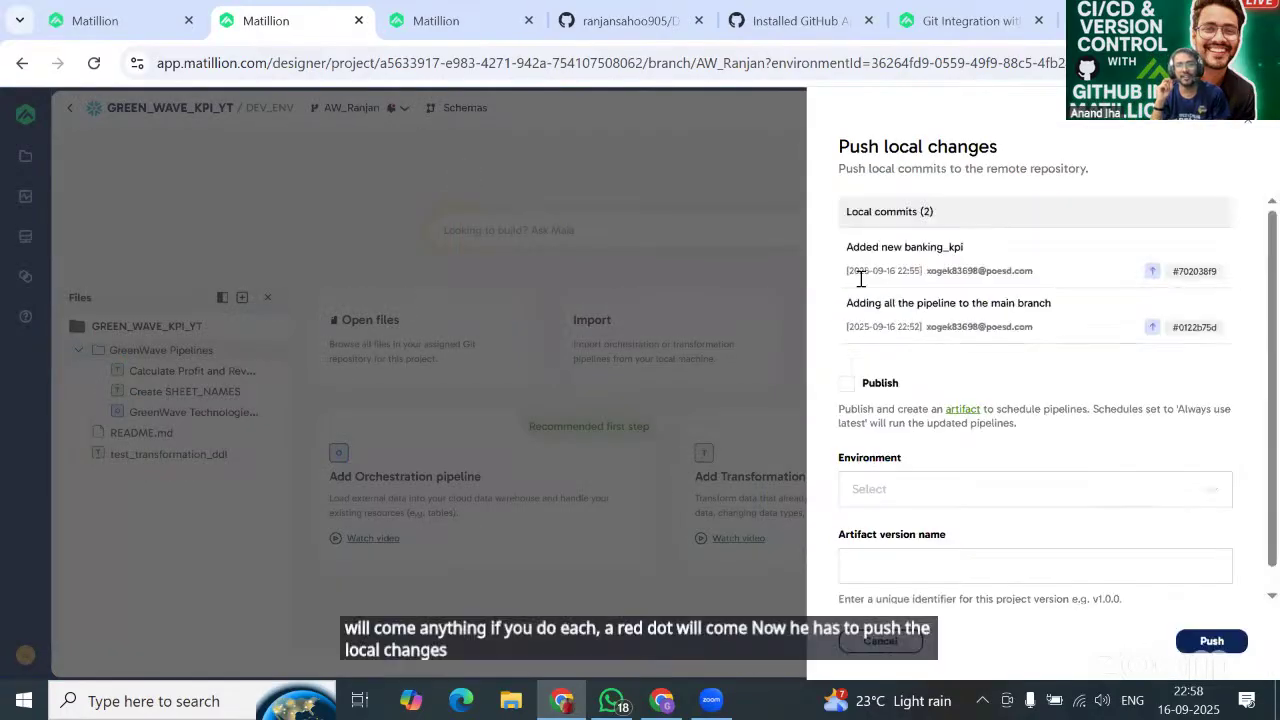
click(846, 384)
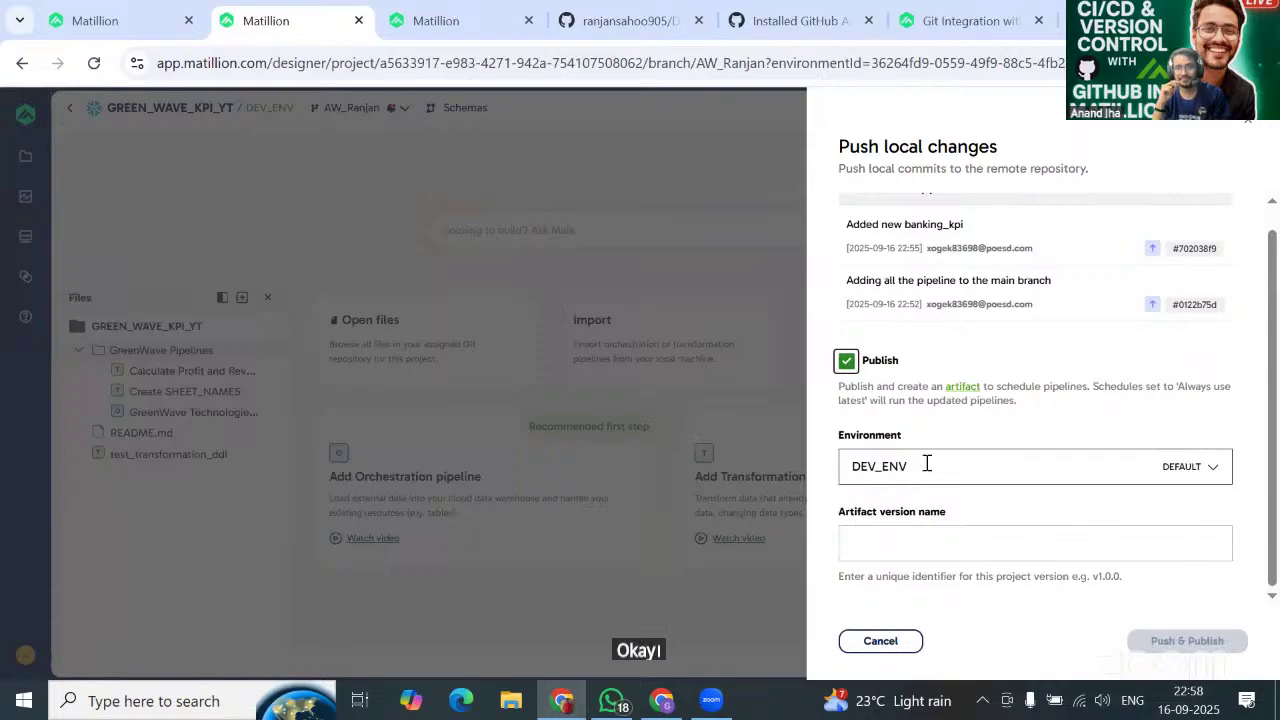
click(953, 540)
text(M)
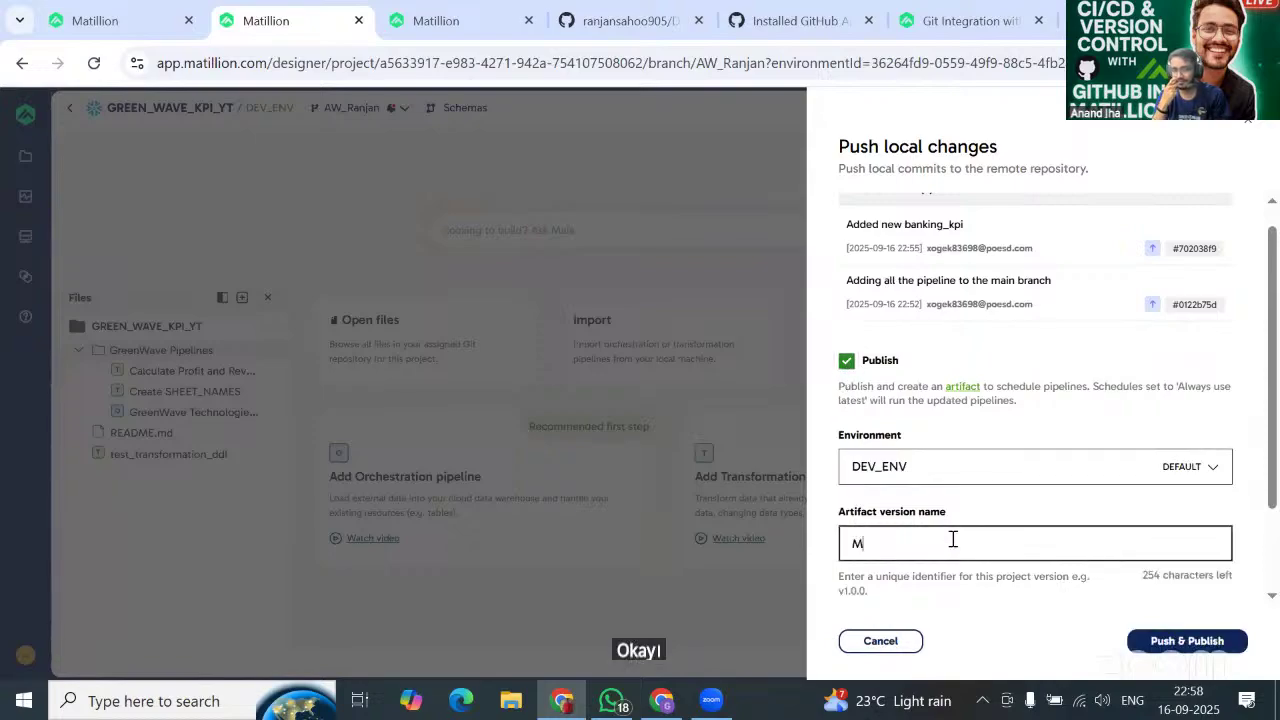
key(BackSpace)
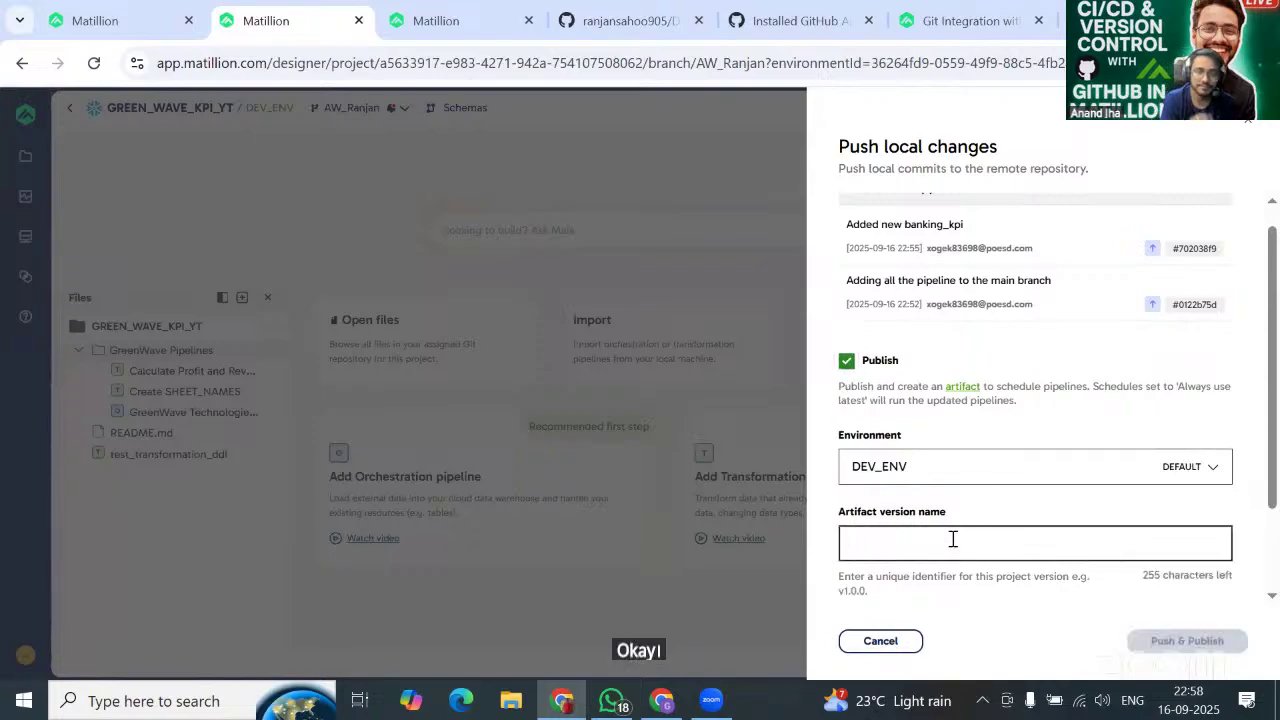
text(BANKING_)
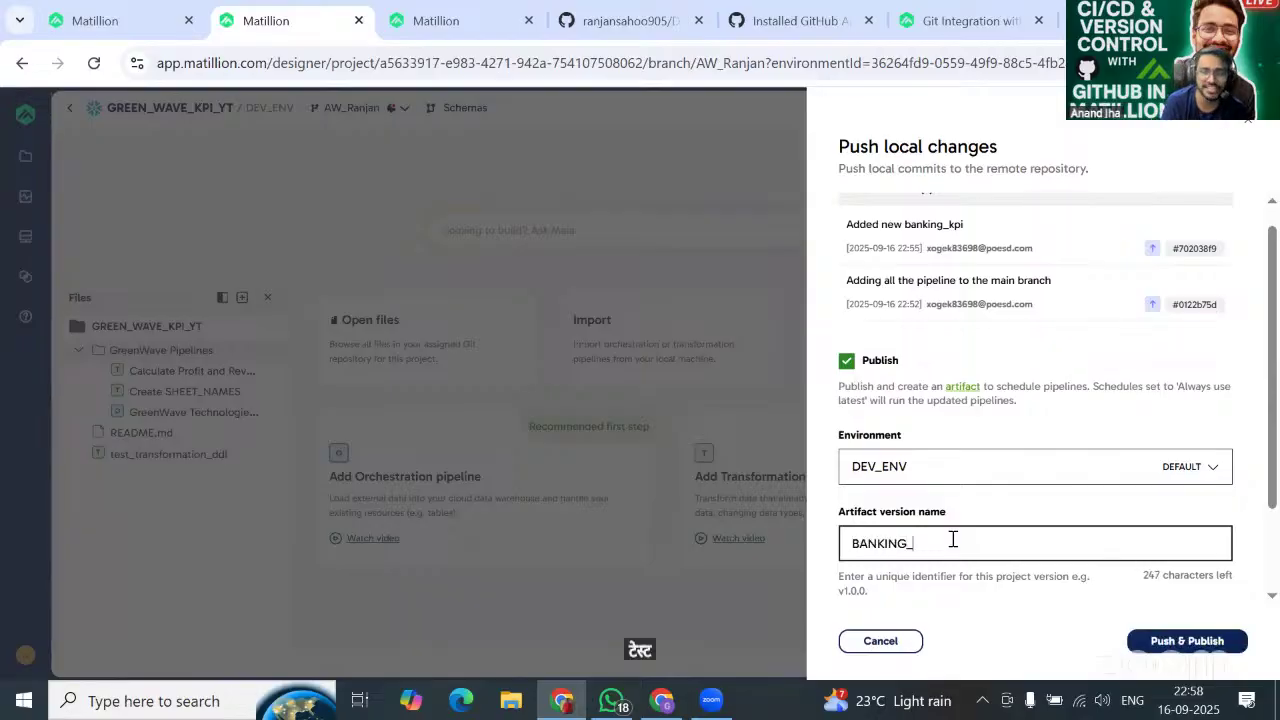
key(BackSpace)
key(BackSpace)
key(BackSpace)
key(BackSpace)
key(BackSpace)
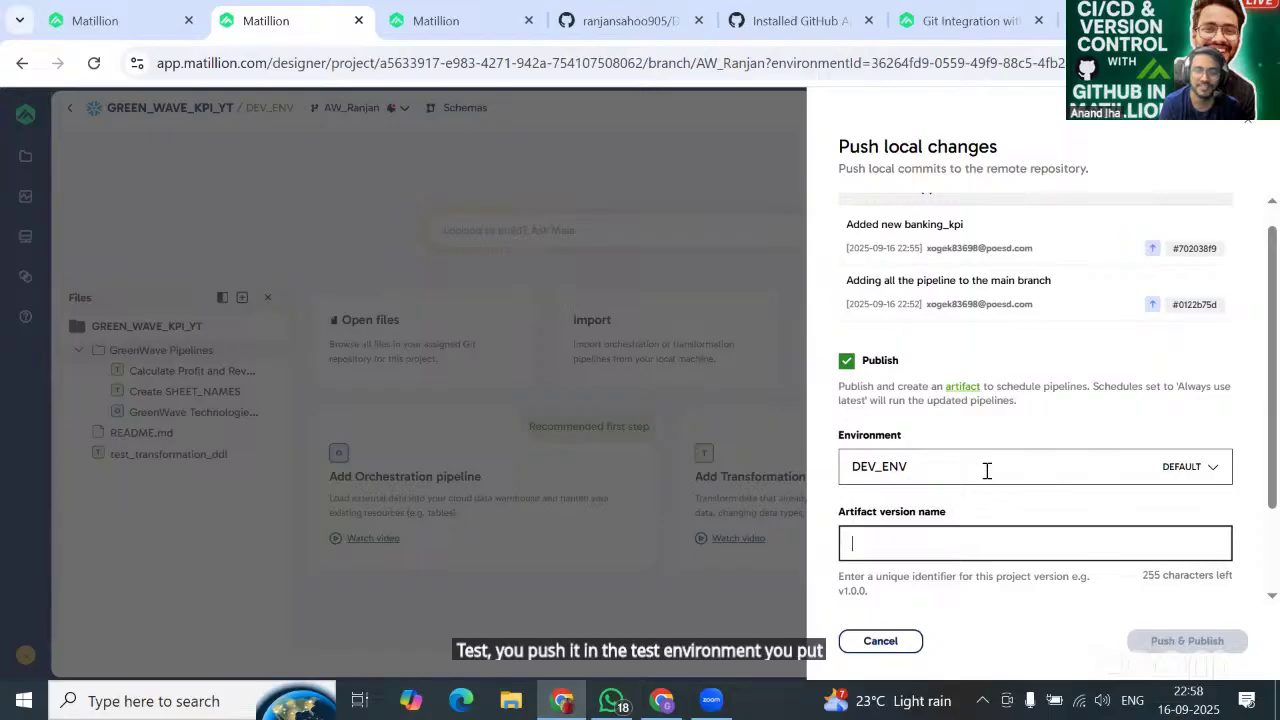
click(1193, 474)
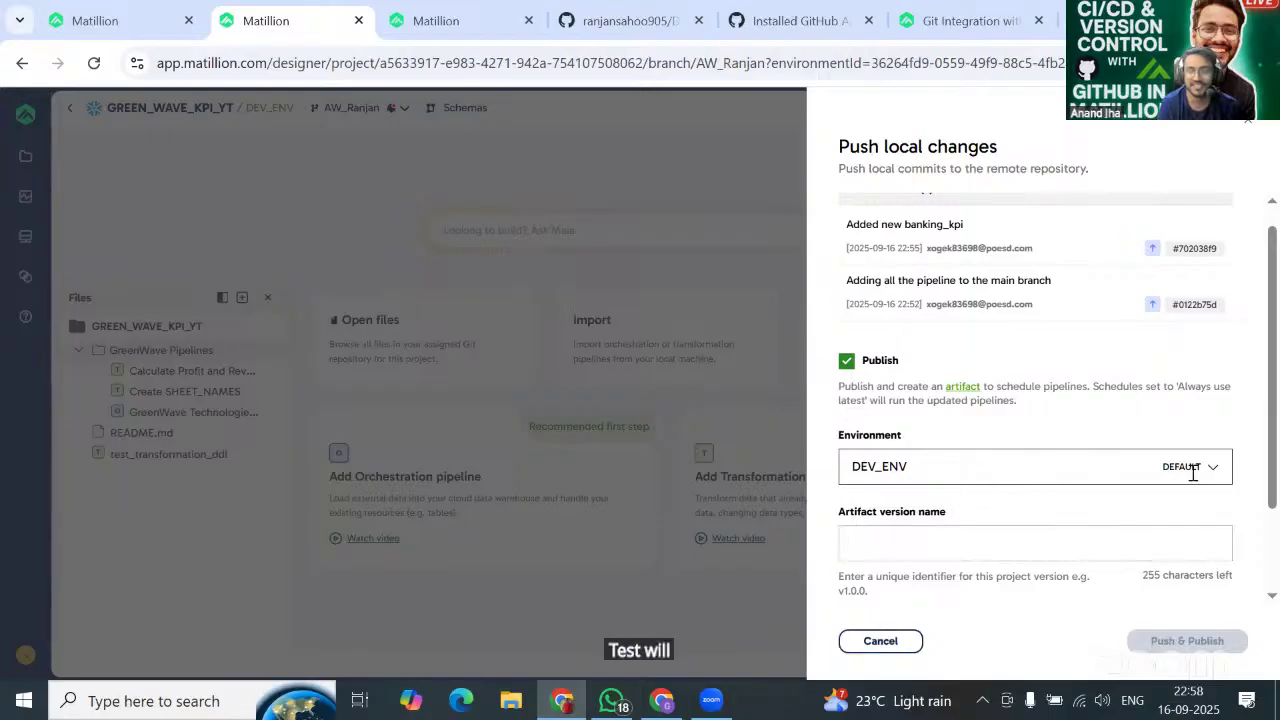
scroll(894, 443, down, 1)
scroll(897, 443, up, 2)
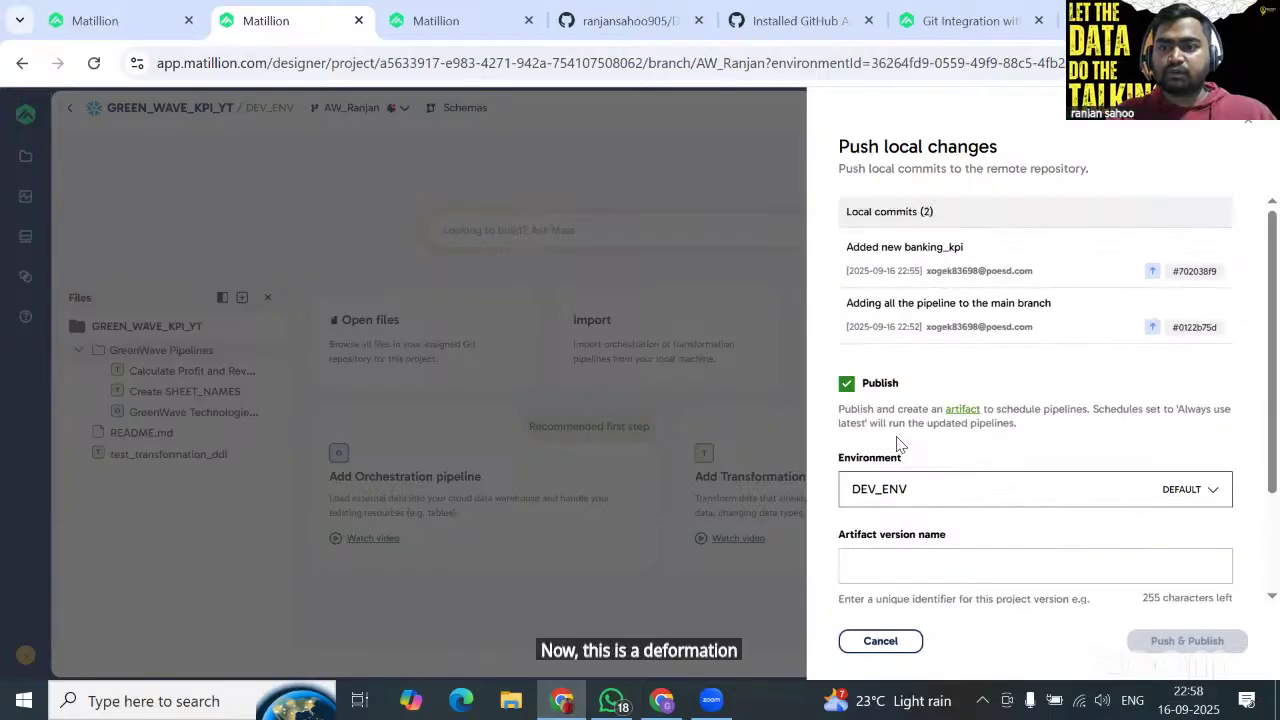
scroll(897, 443, down, 2)
Name the artifact MERG_V1_20250916 and push and publish it to DEV_ENV.
click(897, 432)
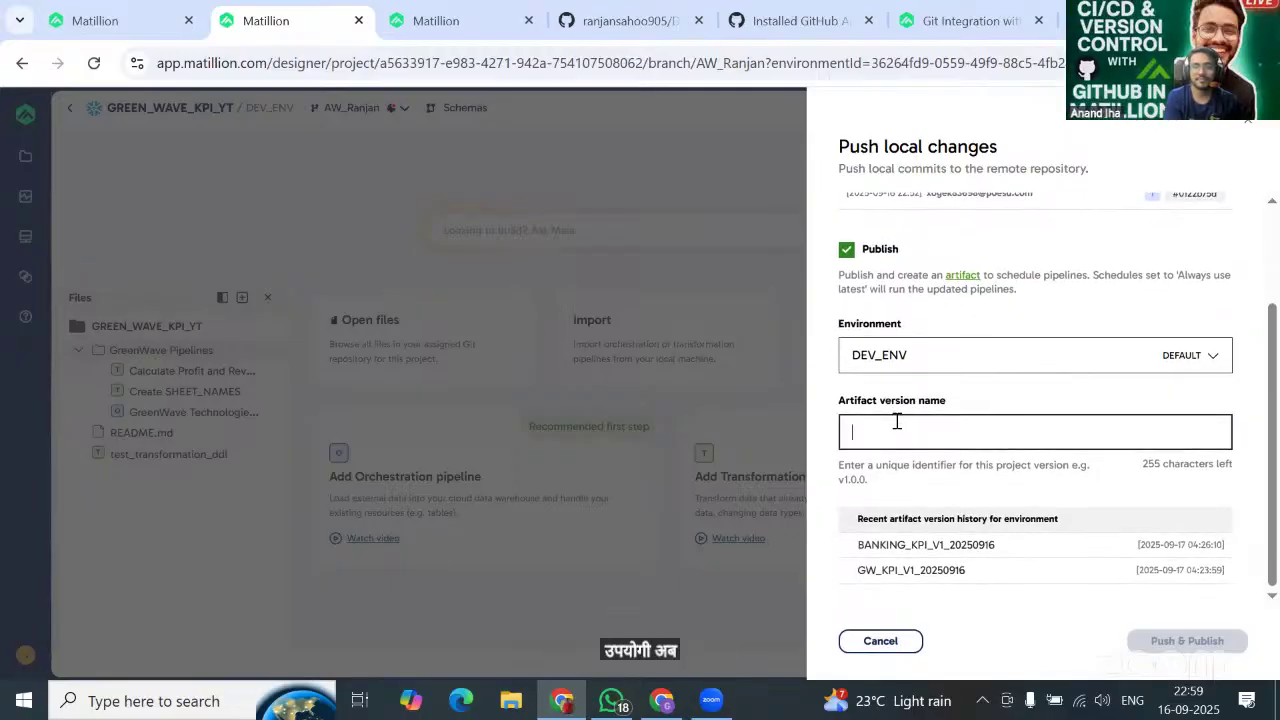
text(MERG_V)
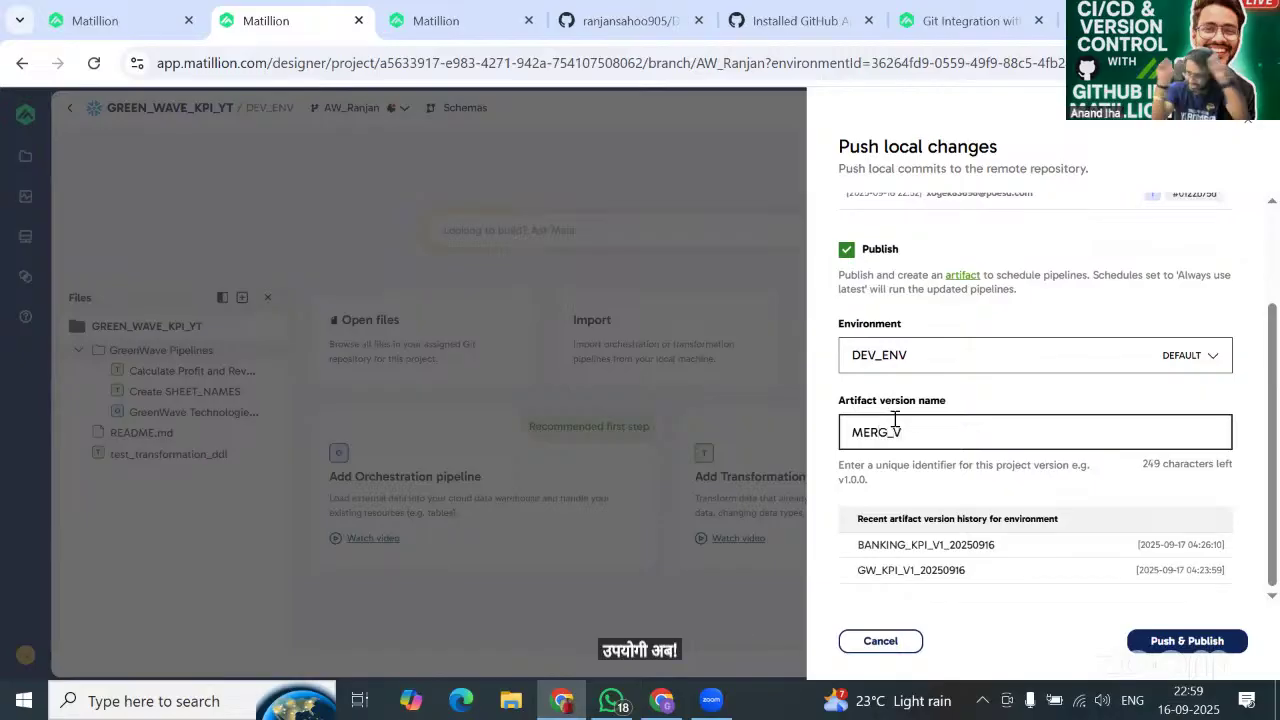
text(1_20250)
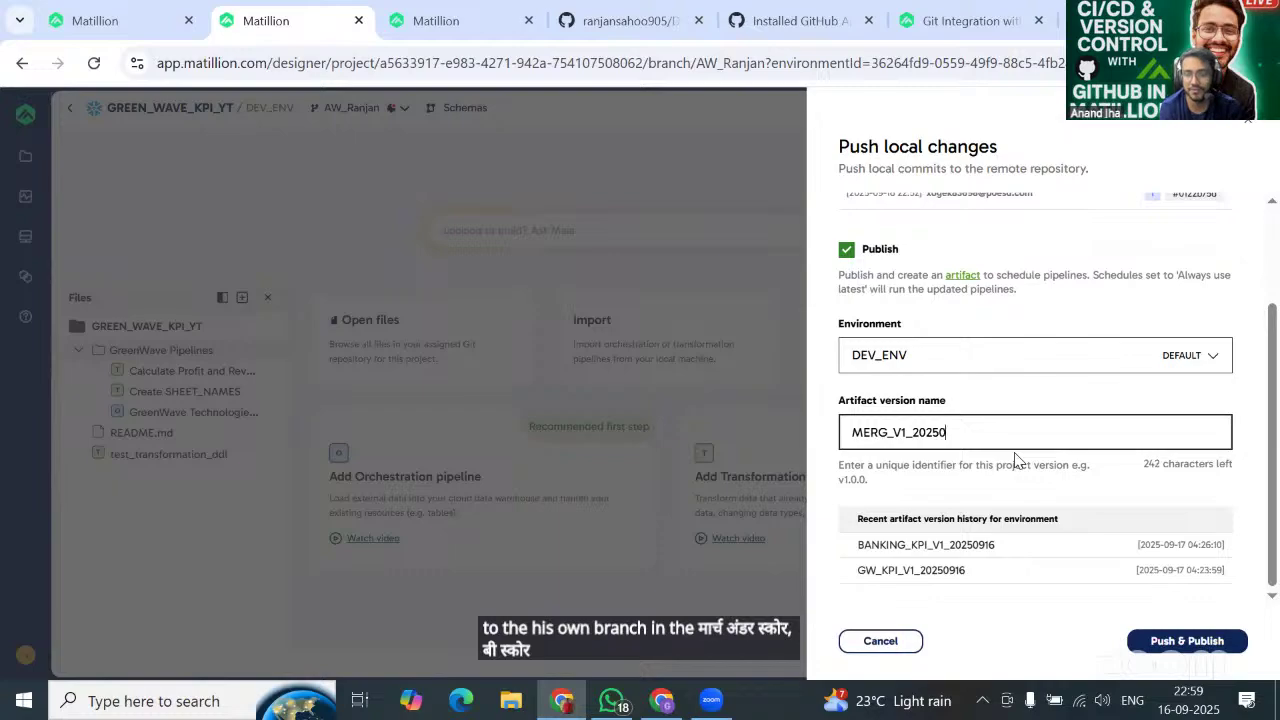
text(916)
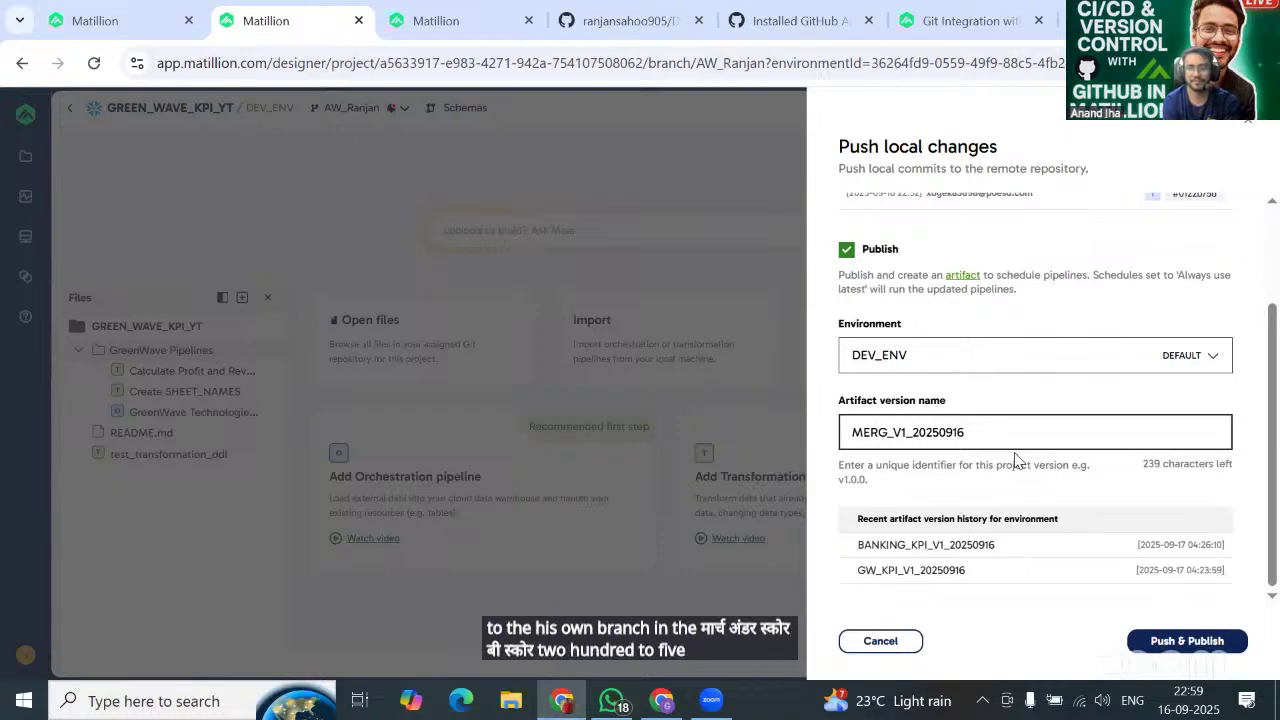
click(1176, 642)
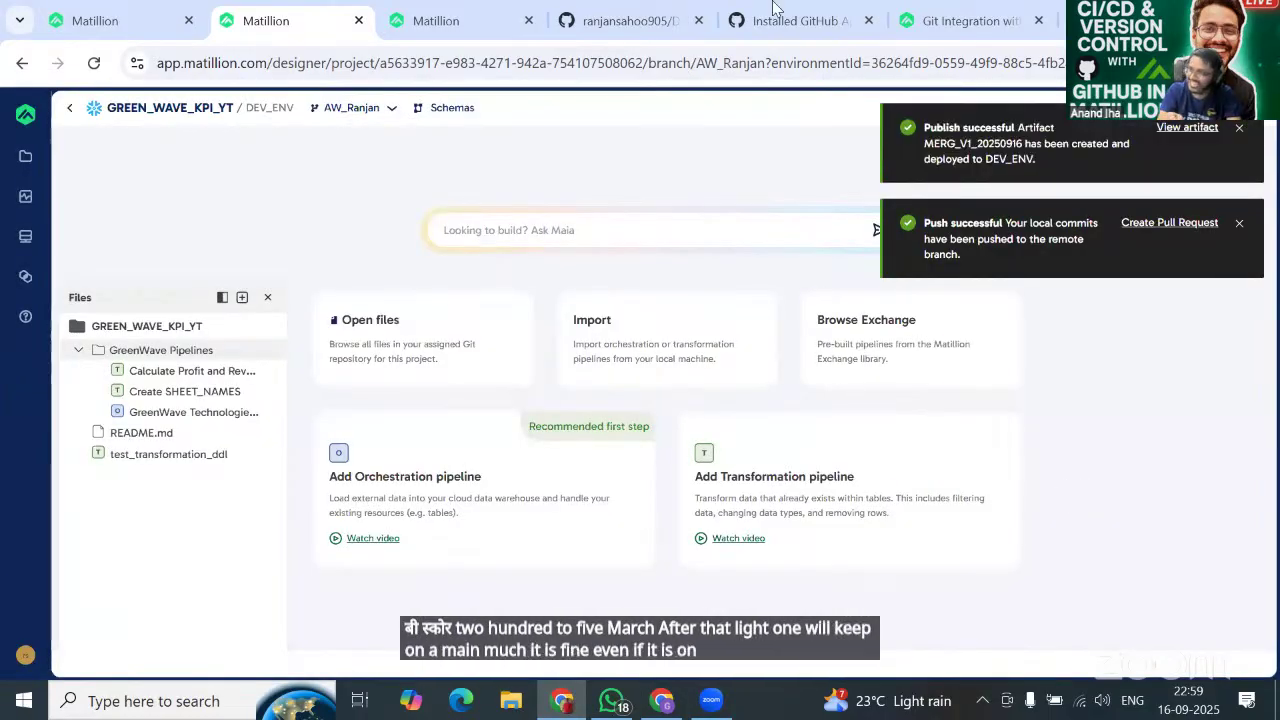
Reload GitHub's AW_Ranjan branch and check the GreenWave Pipelines folder, now level with main.
click(634, 22)
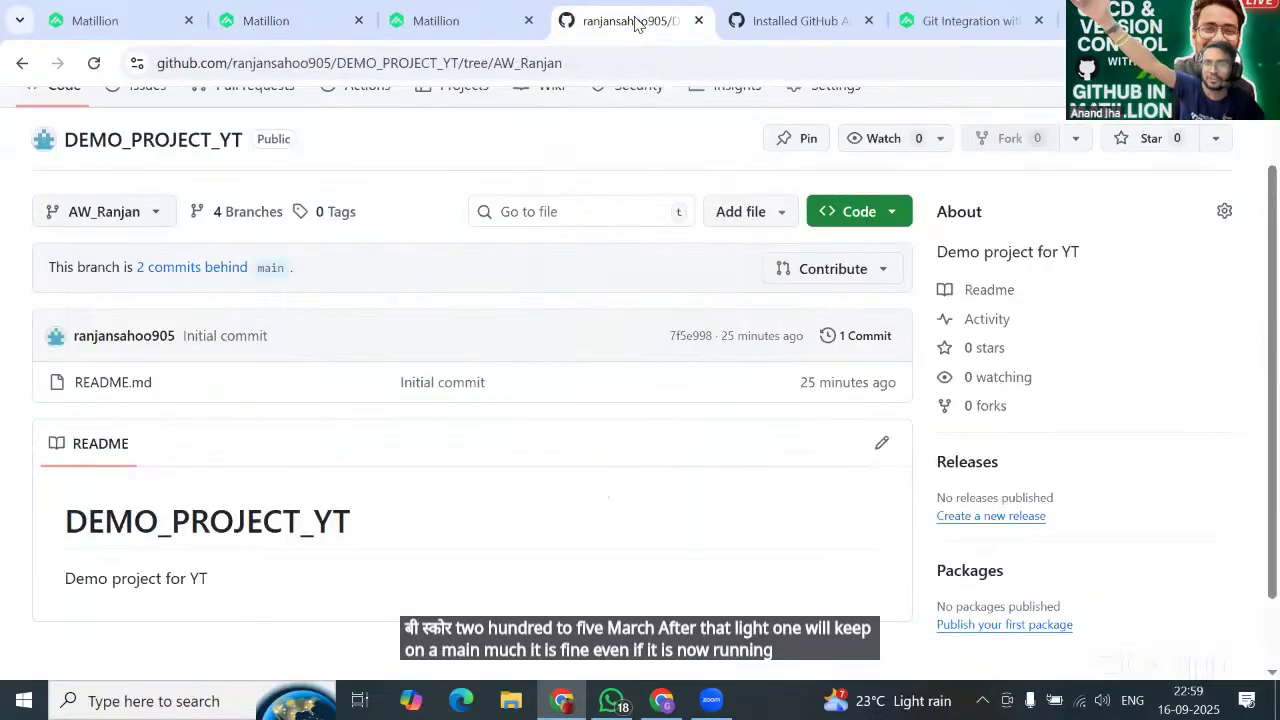
click(97, 65)
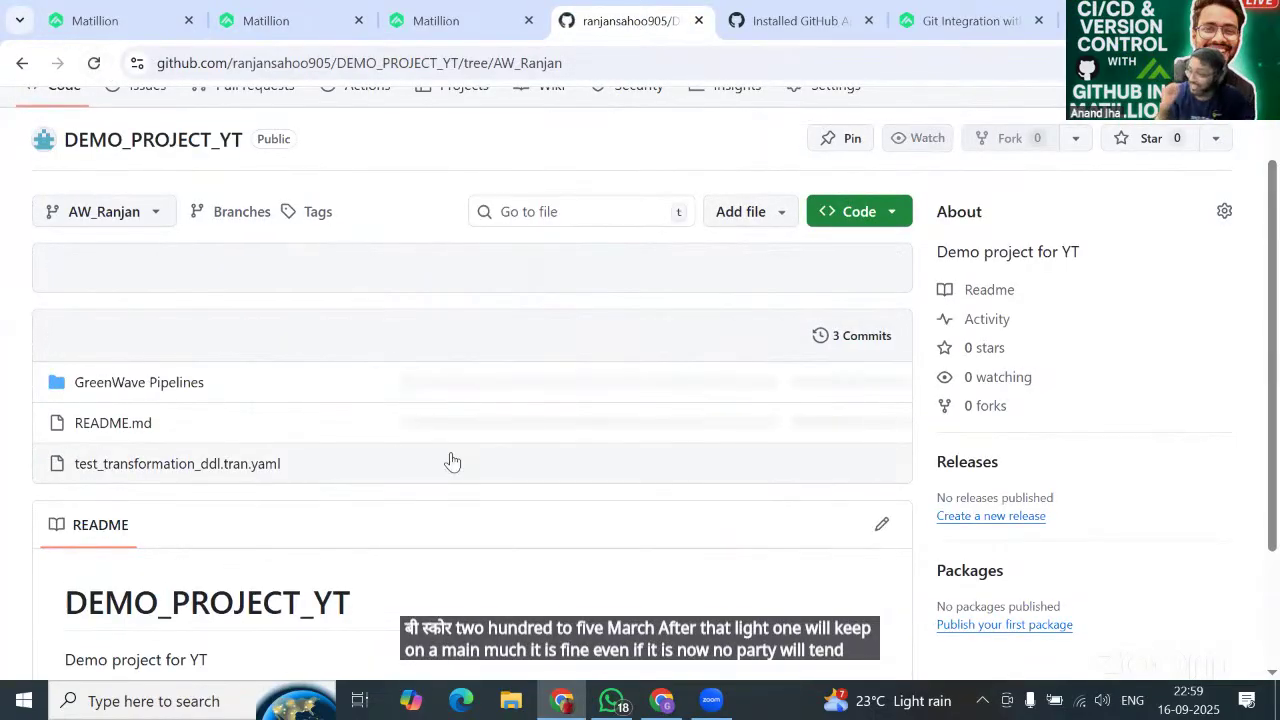
scroll(329, 403, down, 2)
scroll(297, 354, up, 2)
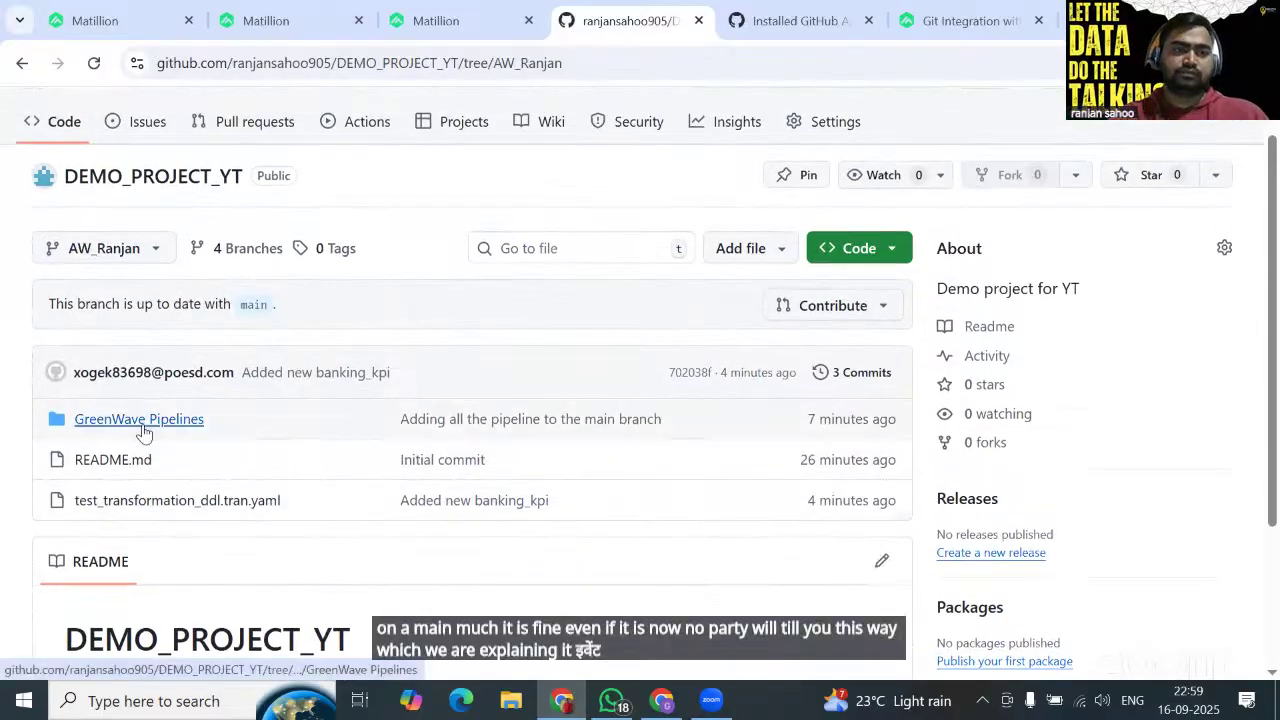
click(139, 420)
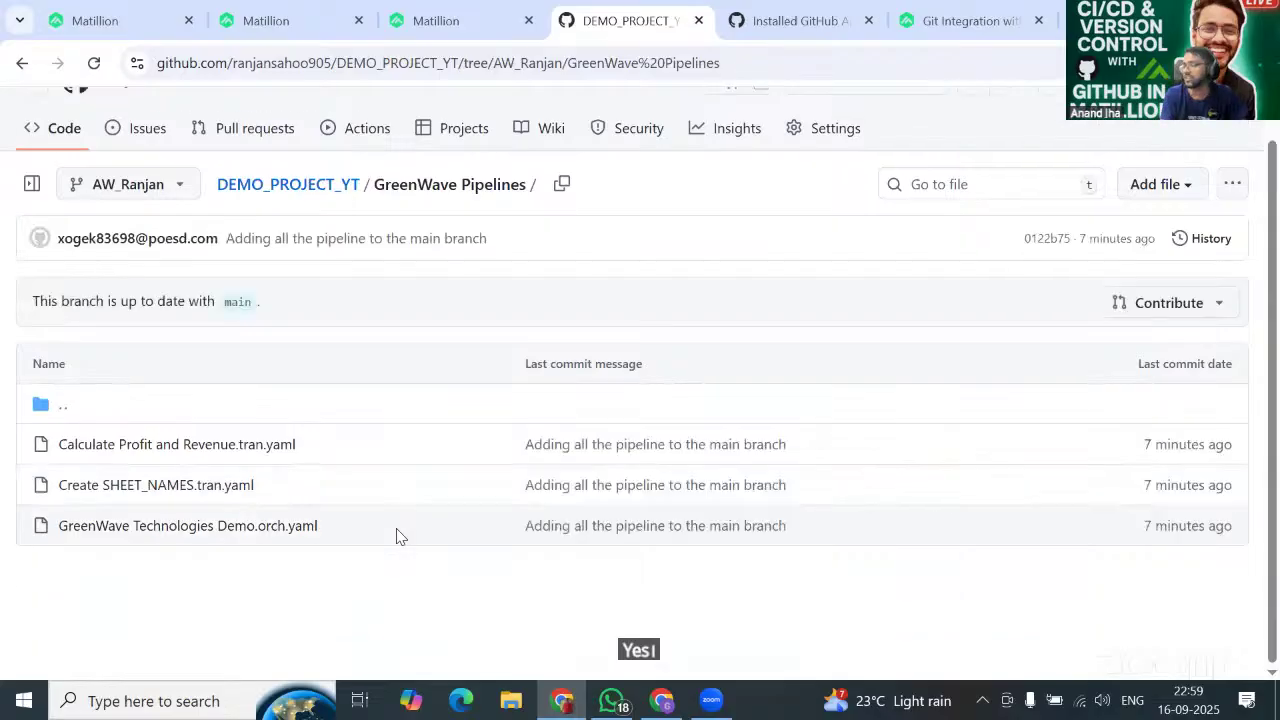
click(22, 63)
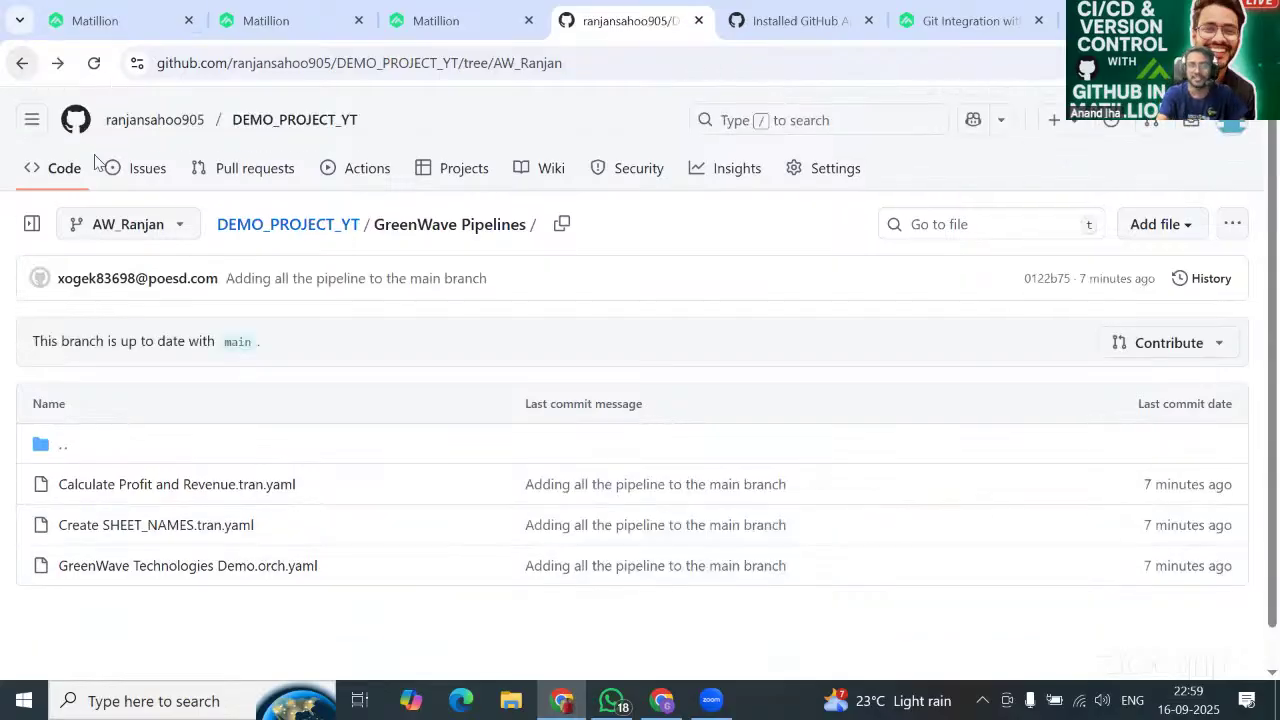
scroll(459, 574, down, 1)
scroll(459, 574, up, 2)
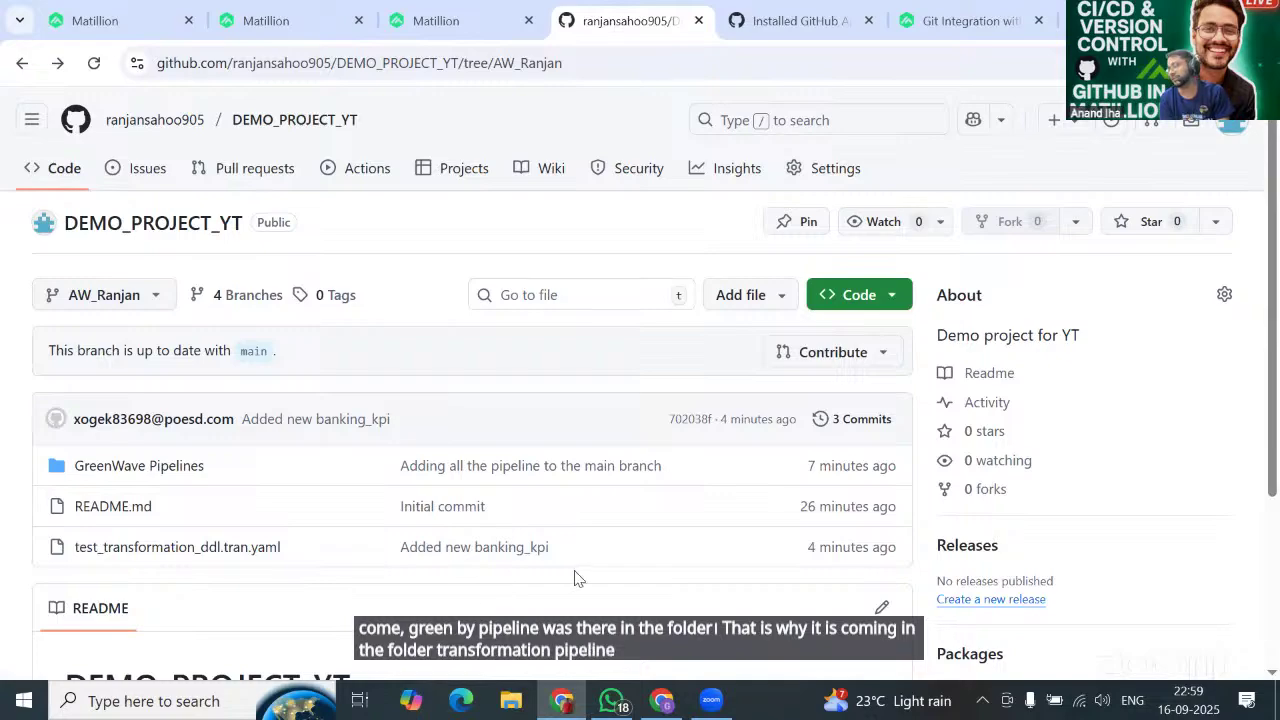
scroll(575, 578, down, 2)
scroll(575, 578, up, 1)
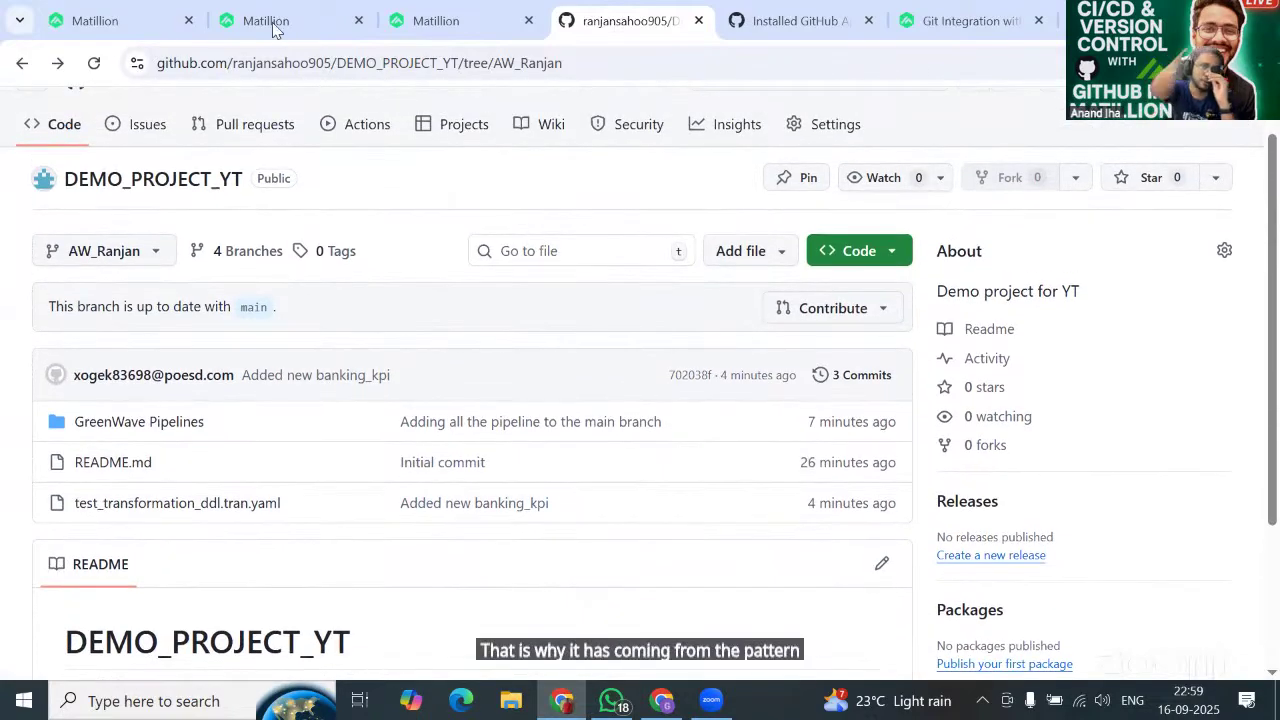
Go to the GREEN_WAVE_KPI_YT project's branches and open TEST_BRANCH in the designer.
click(268, 24)
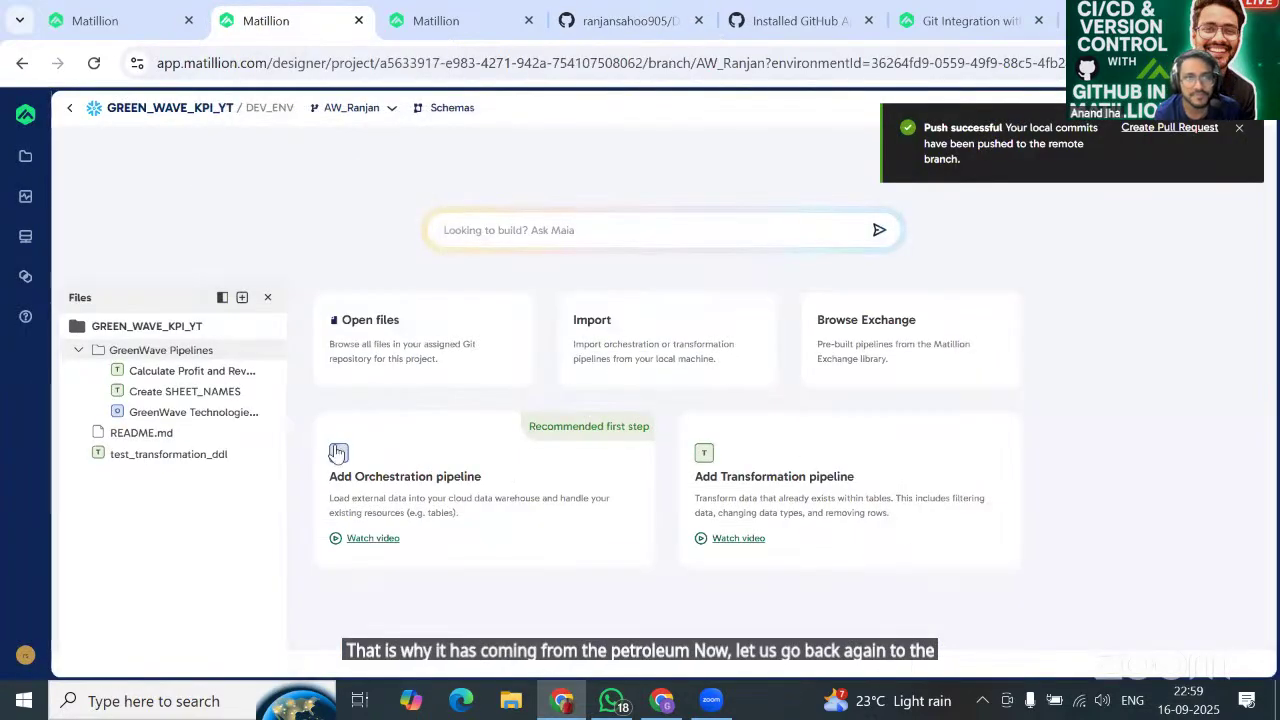
click(423, 28)
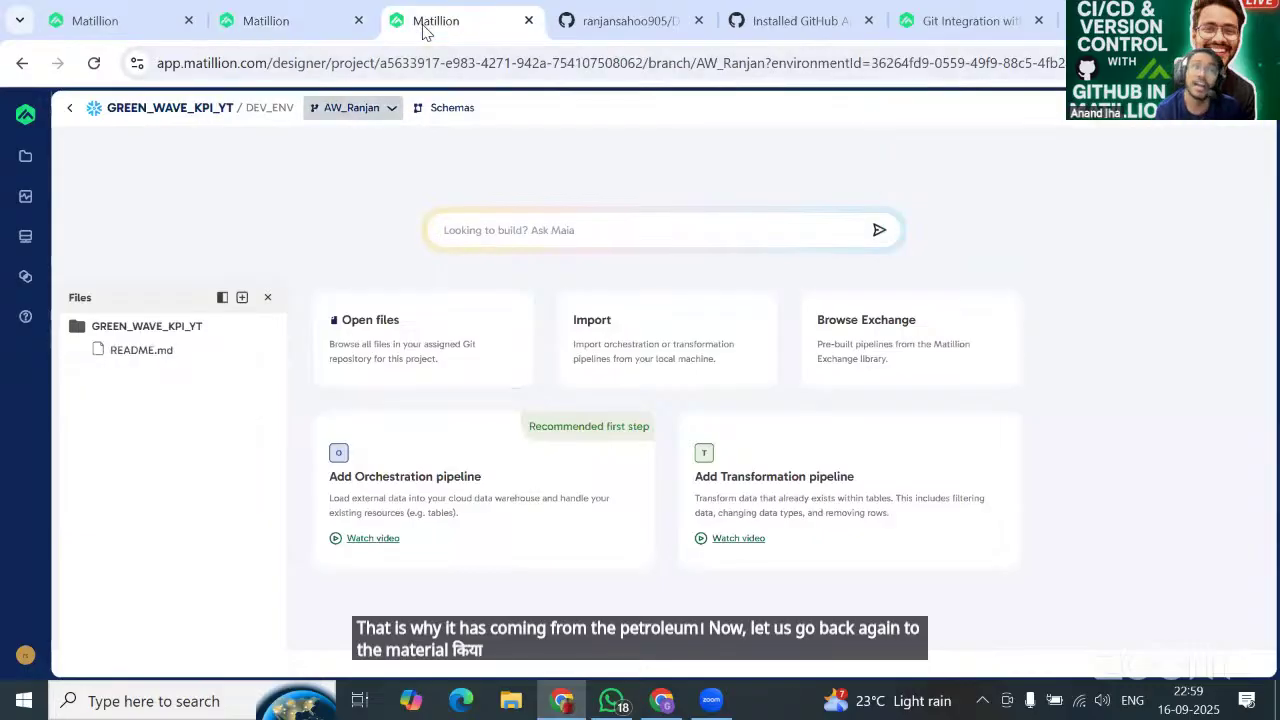
click(106, 22)
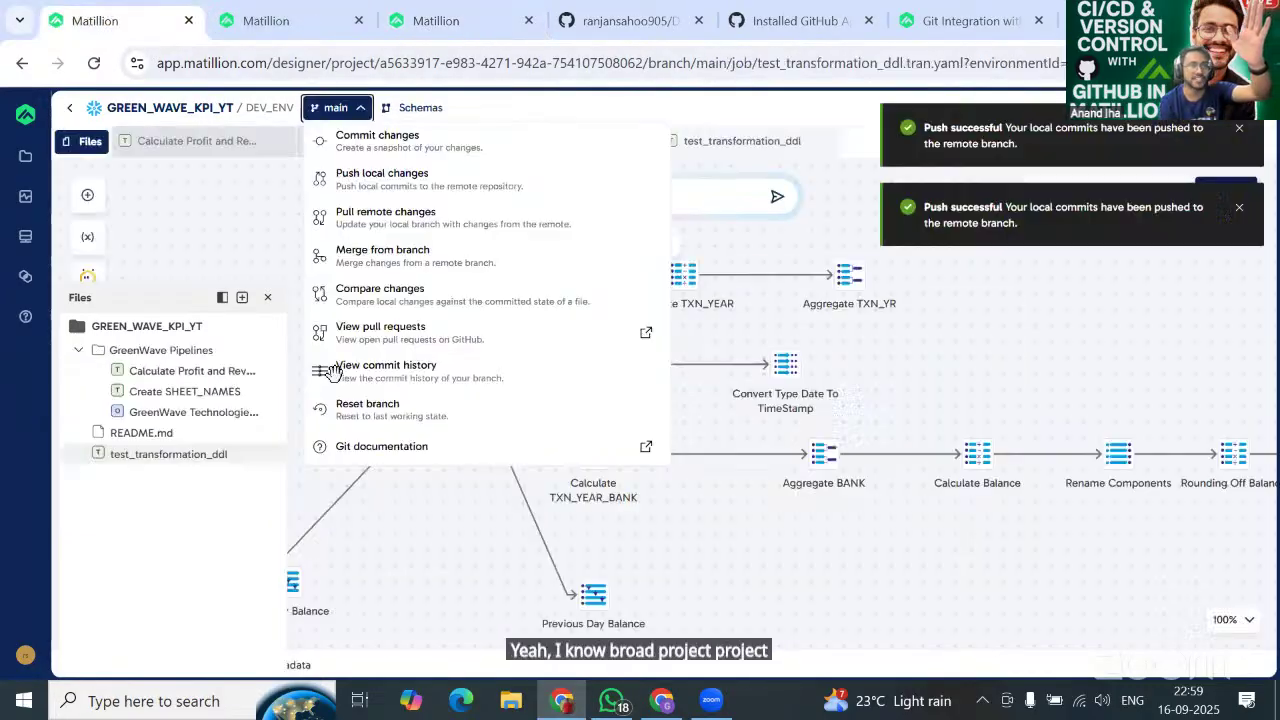
click(205, 175)
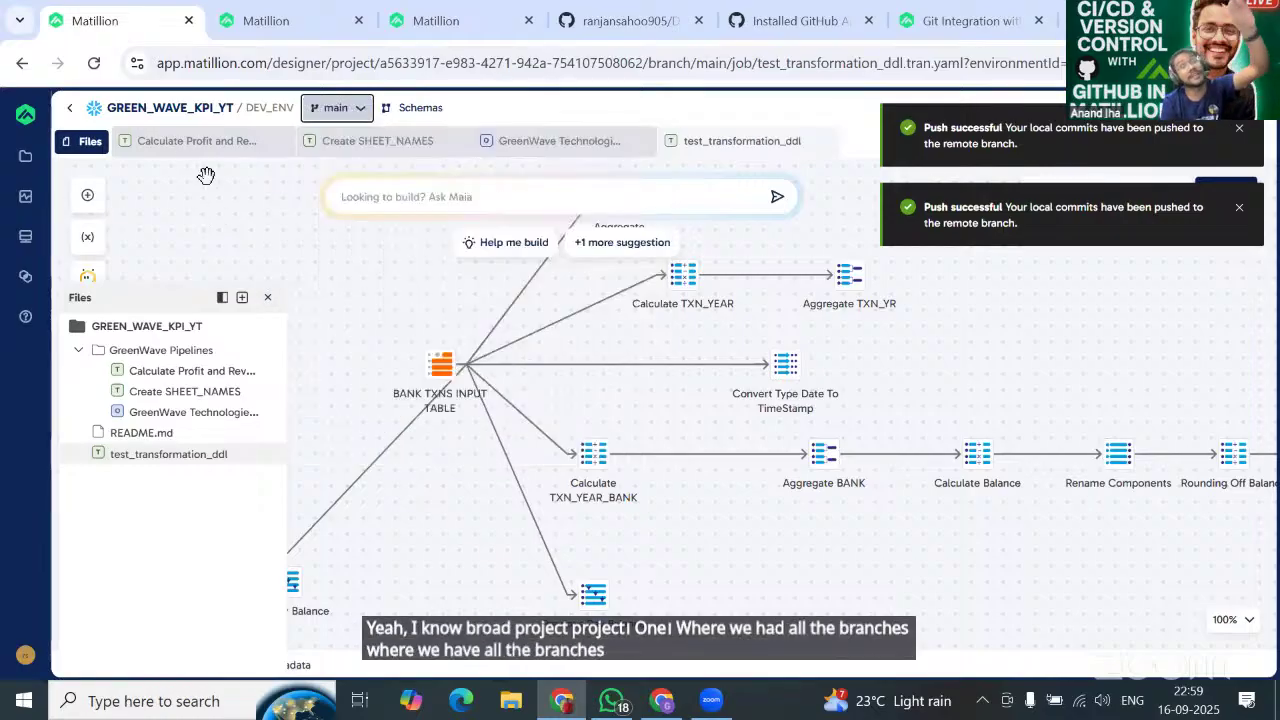
click(160, 116)
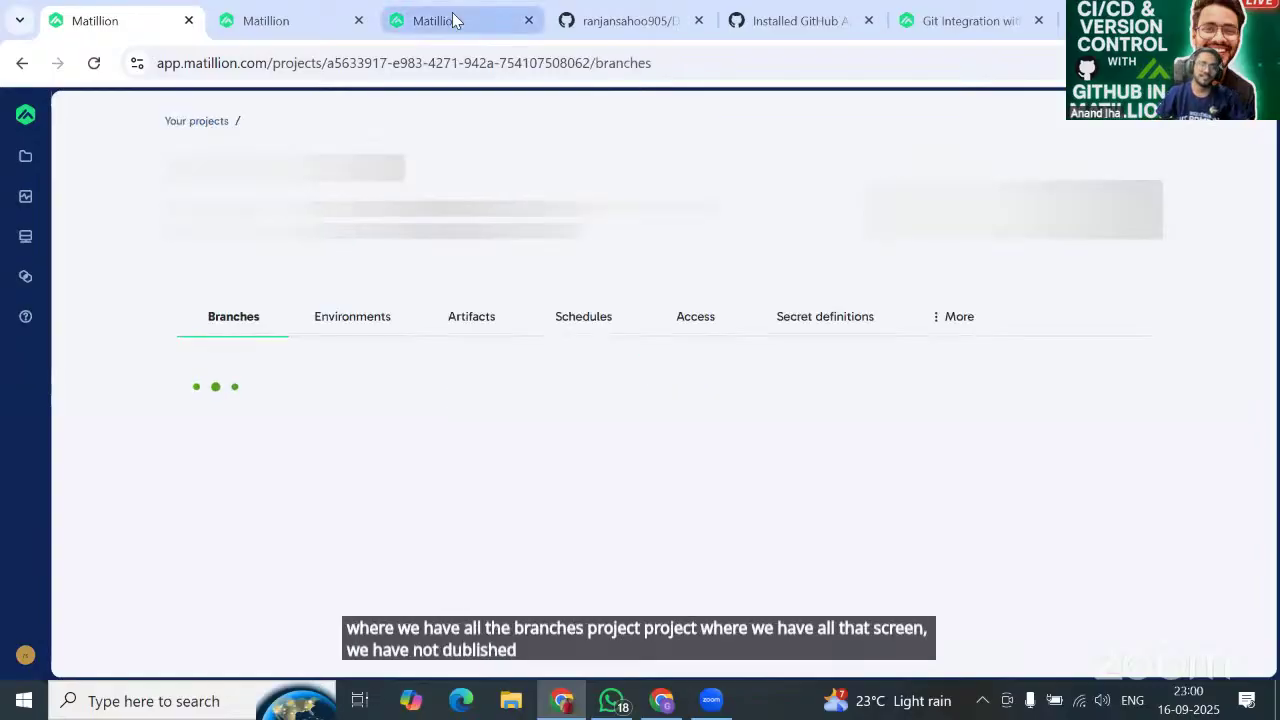
click(450, 20)
click(184, 112)
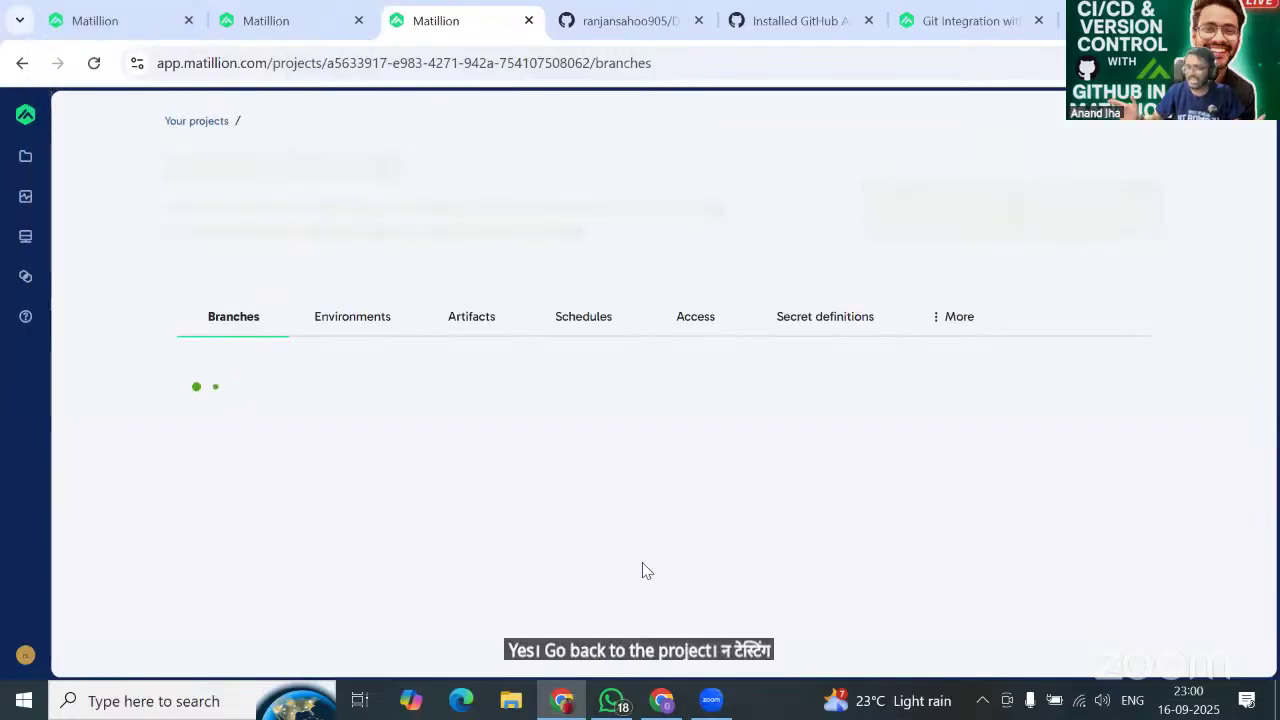
scroll(542, 535, down, 2)
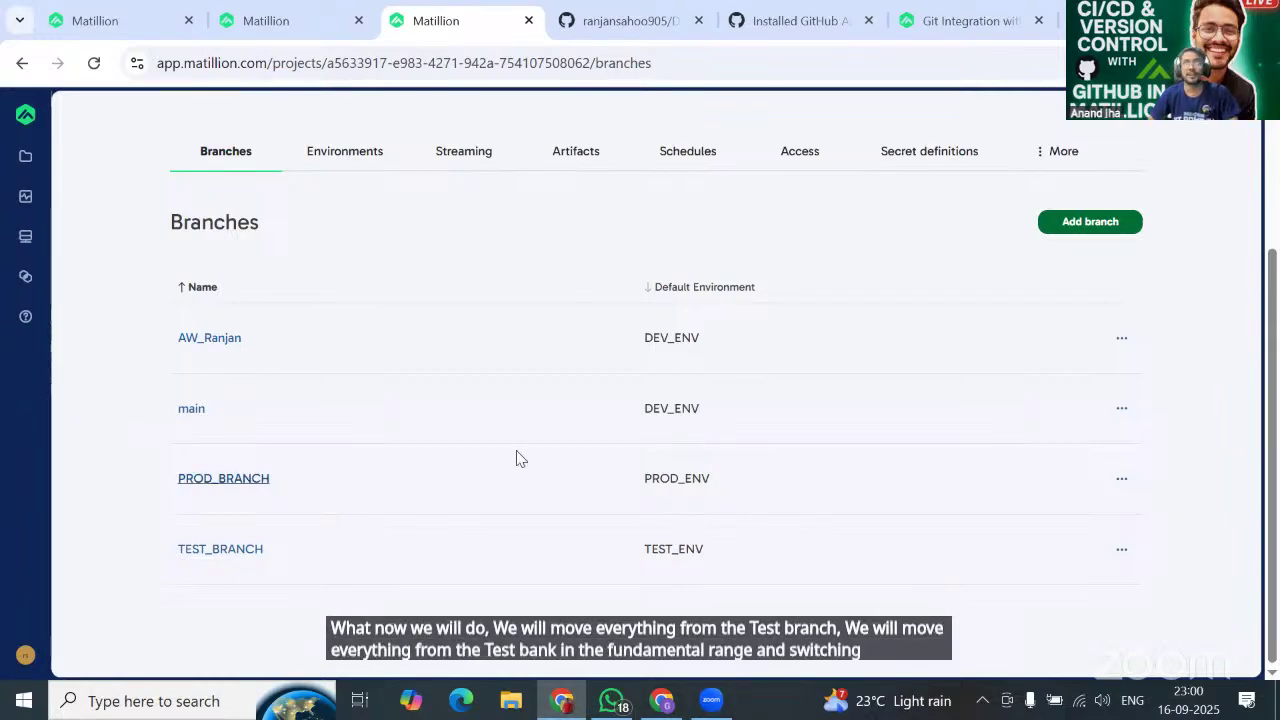
scroll(390, 250, up, 2)
scroll(390, 250, down, 1)
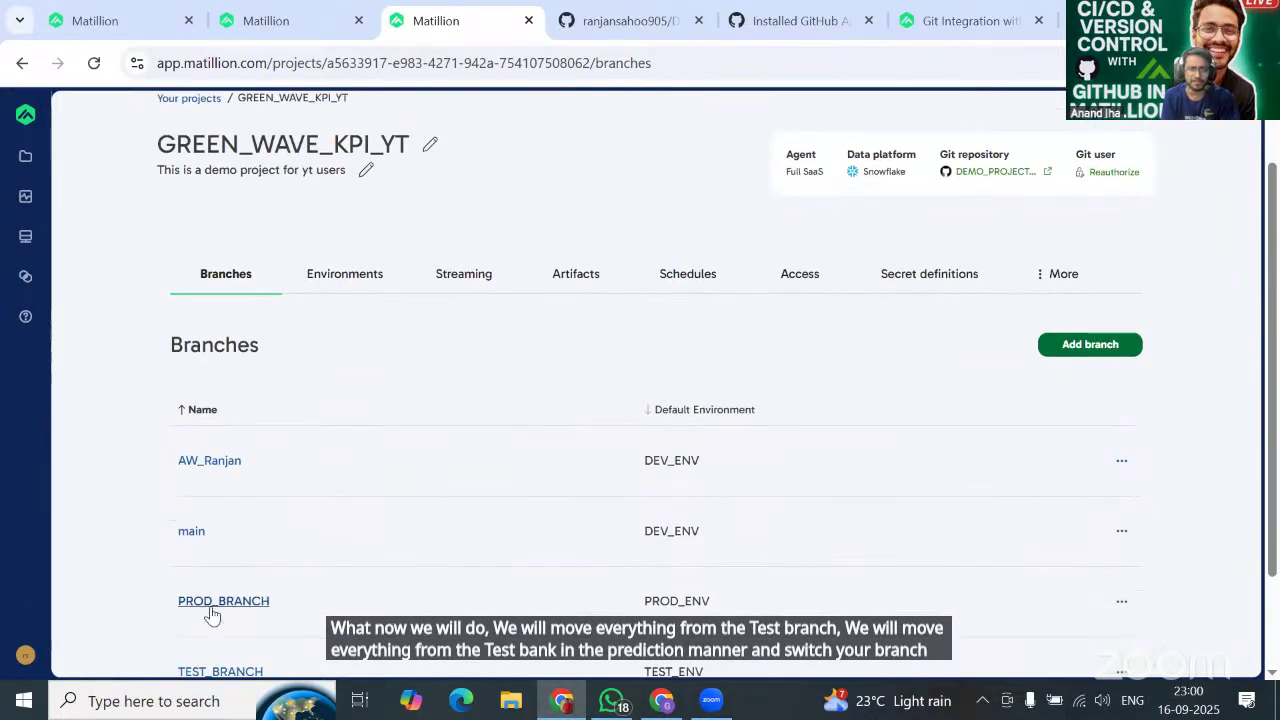
click(222, 671)
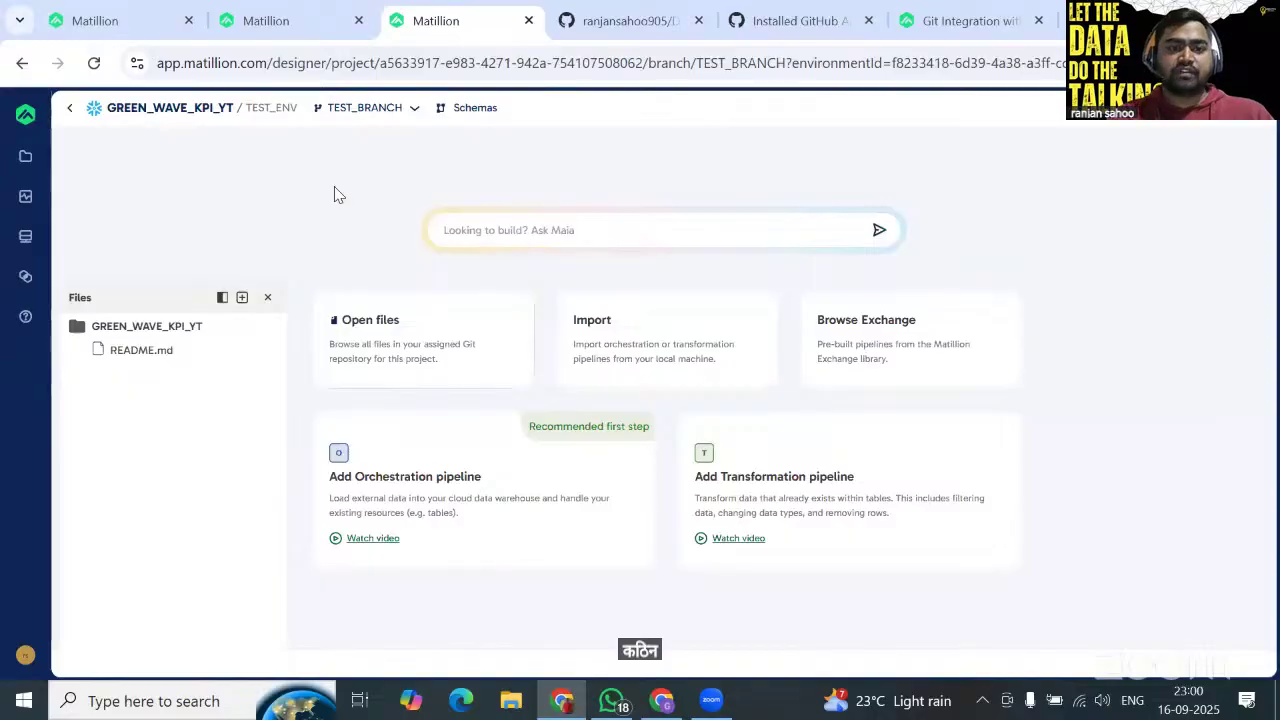
Merge main into TEST_BRANCH and expand the newly added GreenWave Pipelines folder.
click(364, 107)
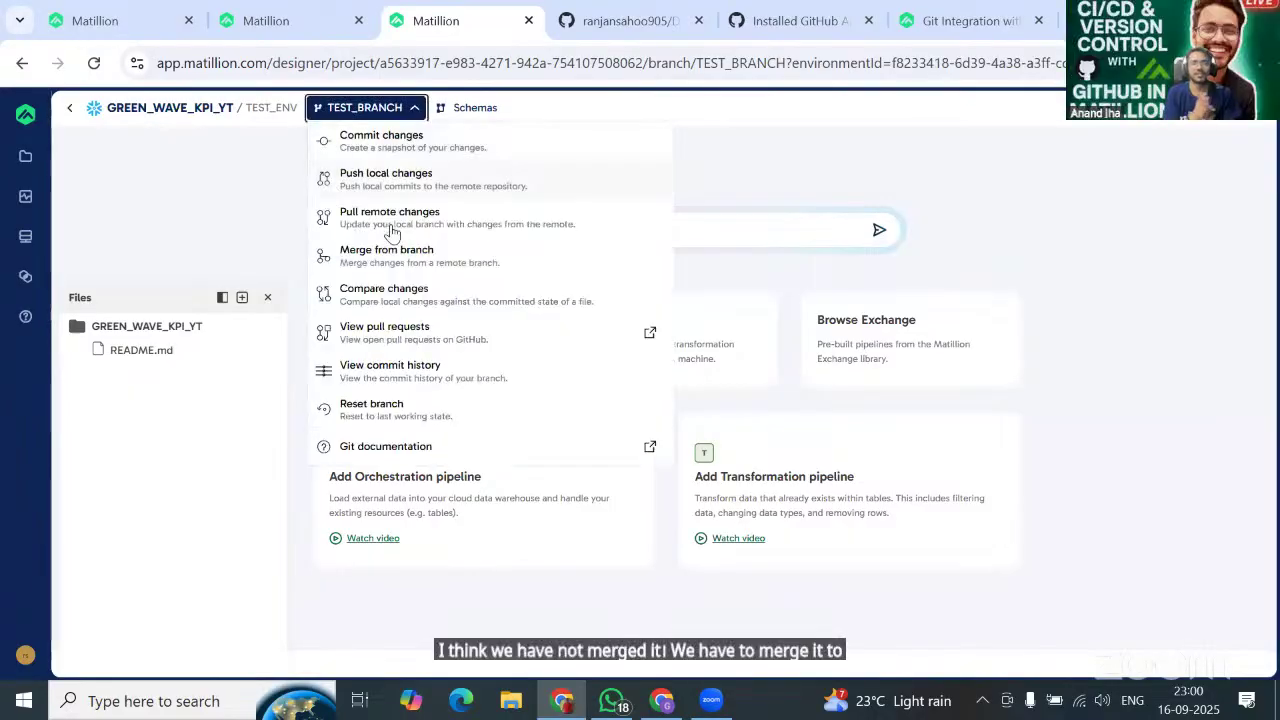
click(372, 252)
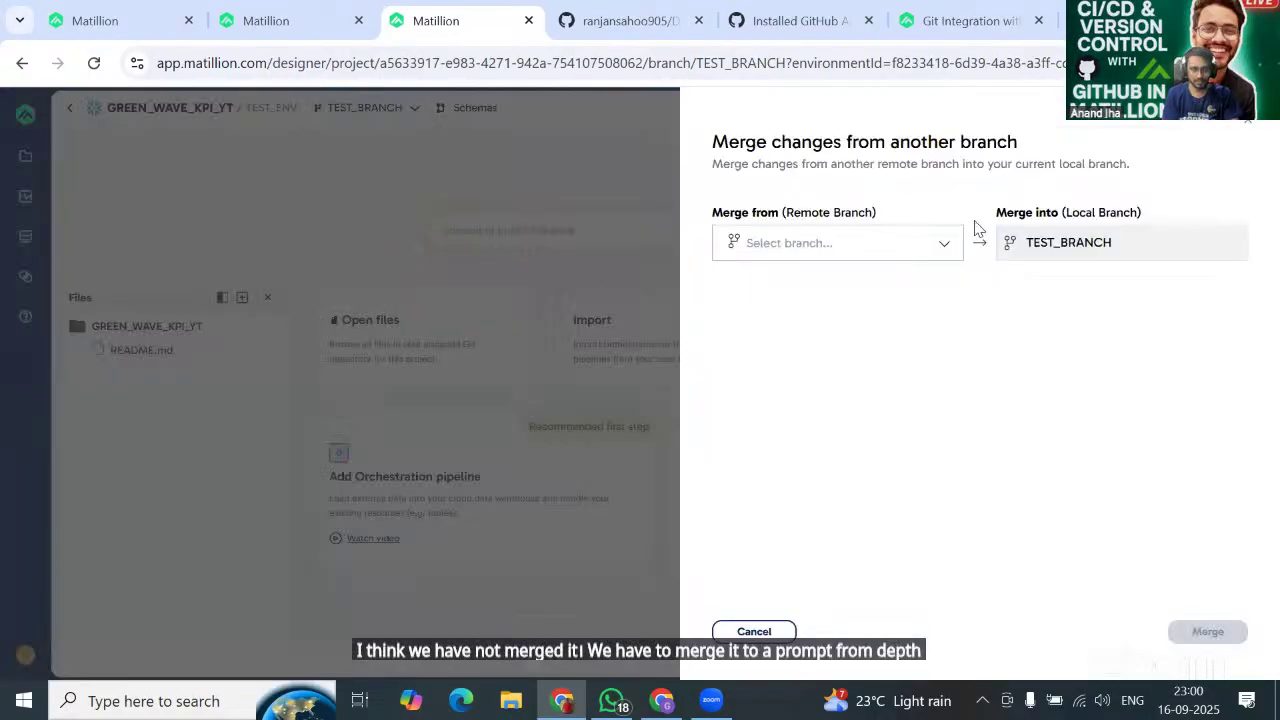
click(905, 241)
click(800, 325)
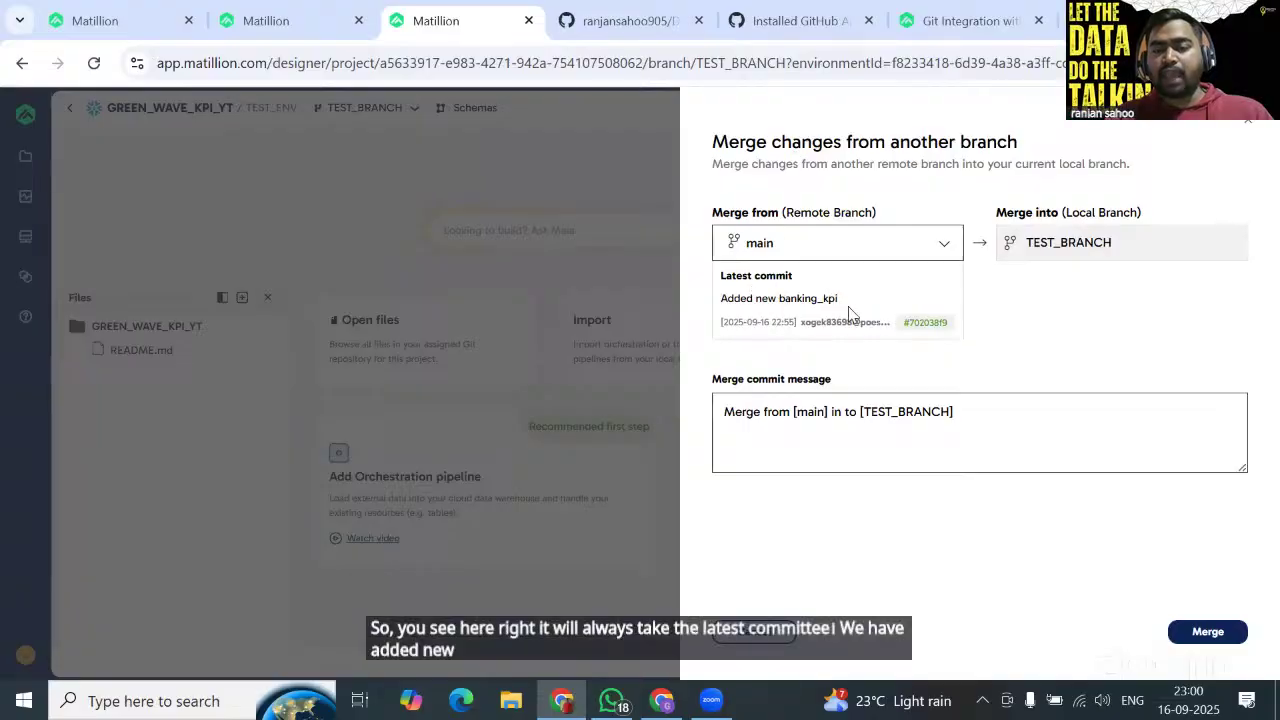
click(1203, 634)
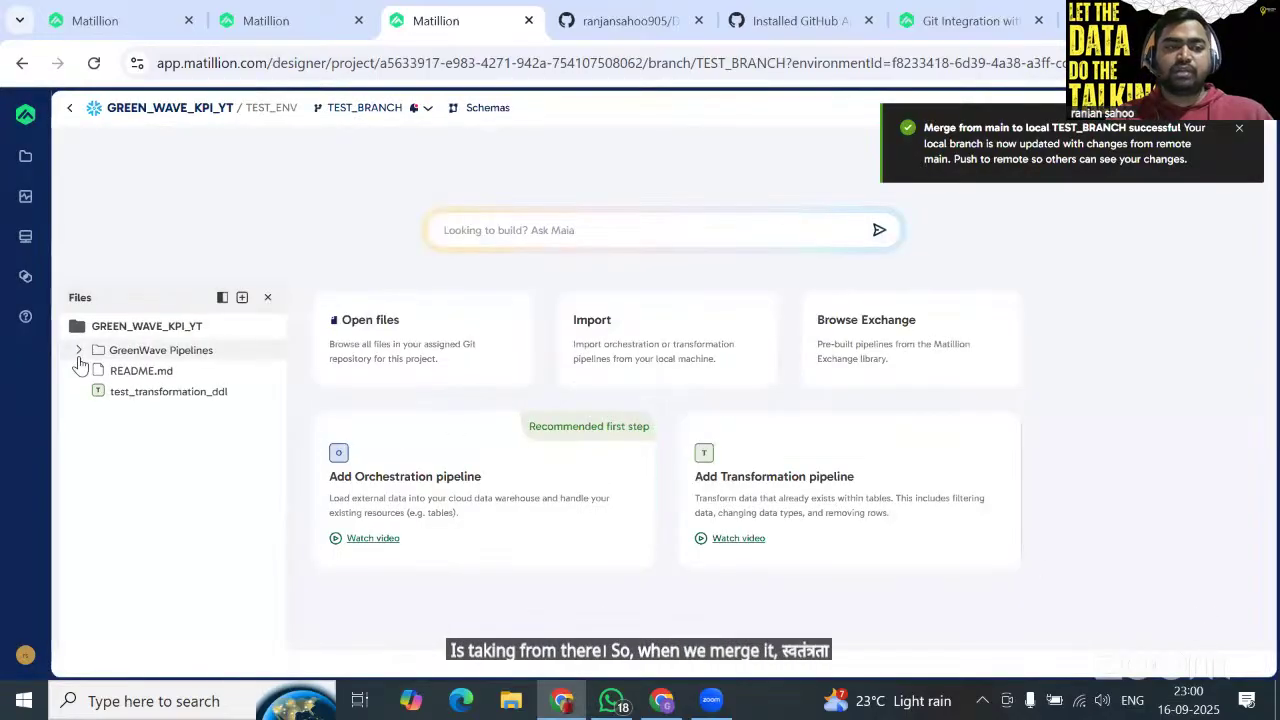
click(79, 351)
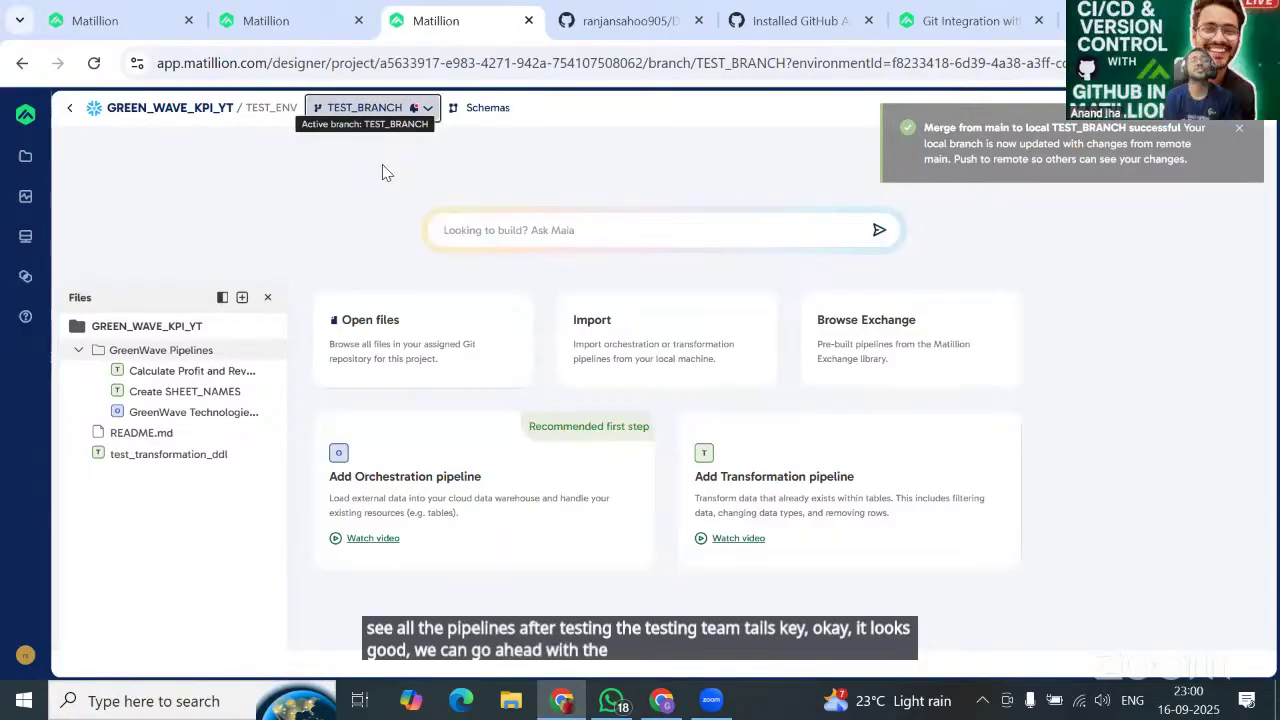
Push TEST_BRANCH's commits and publish them as artifact TEST_V1_MAIN_20250916 to TEST_ENV.
click(365, 107)
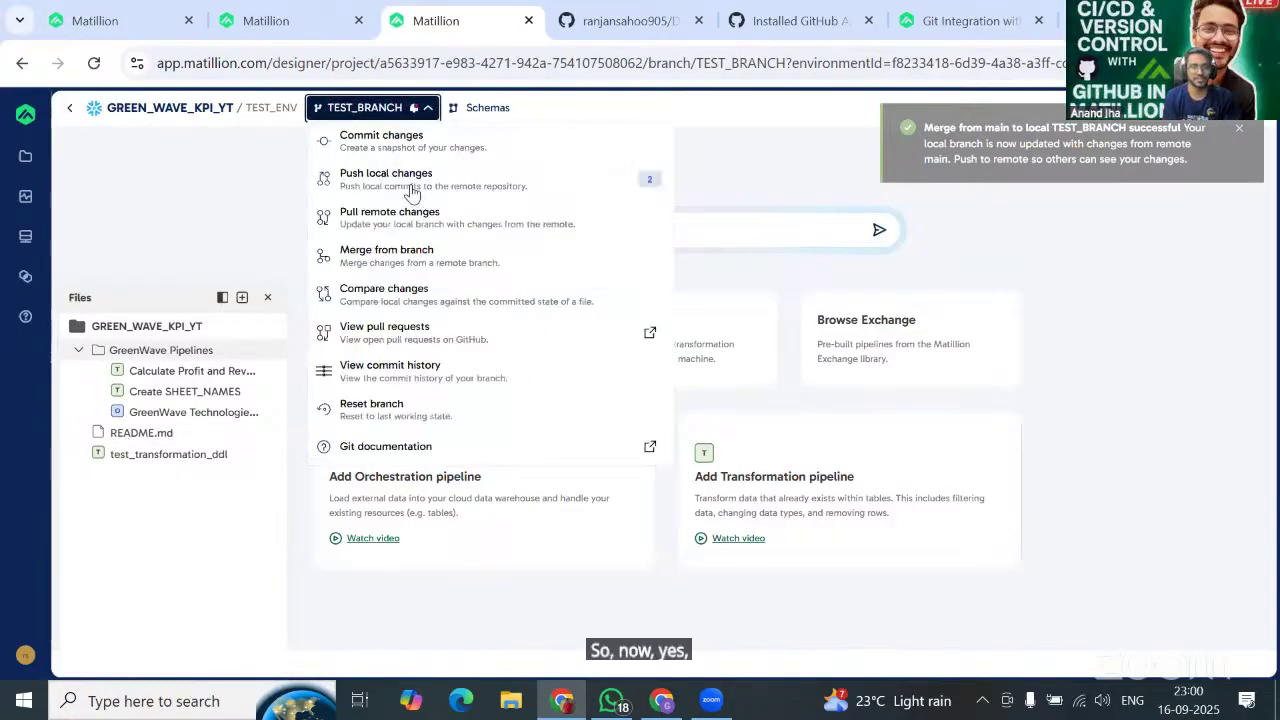
click(418, 182)
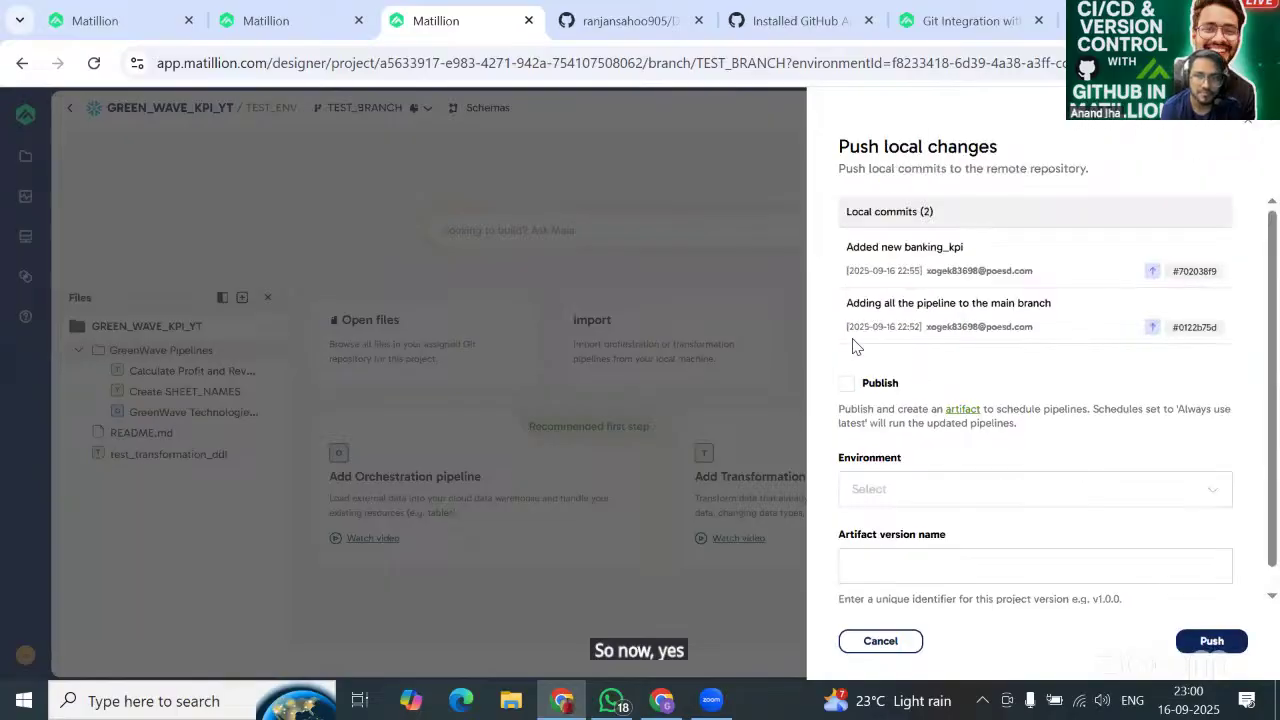
click(846, 386)
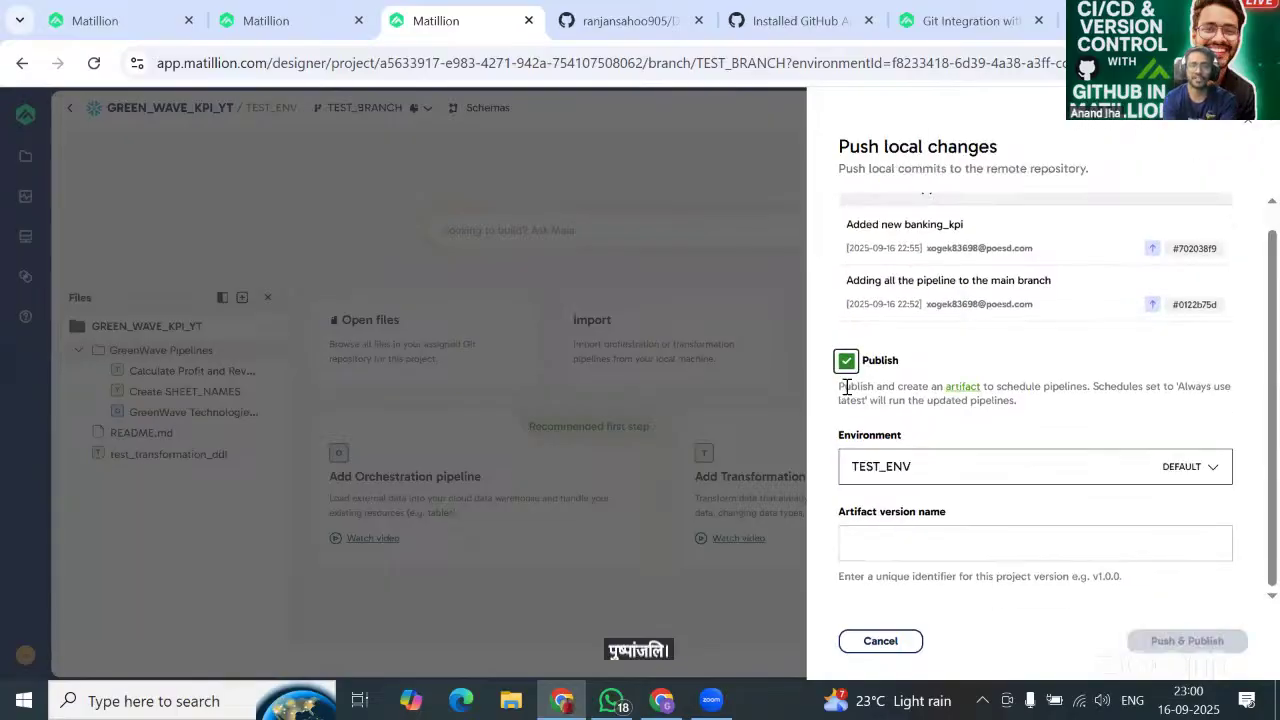
click(927, 531)
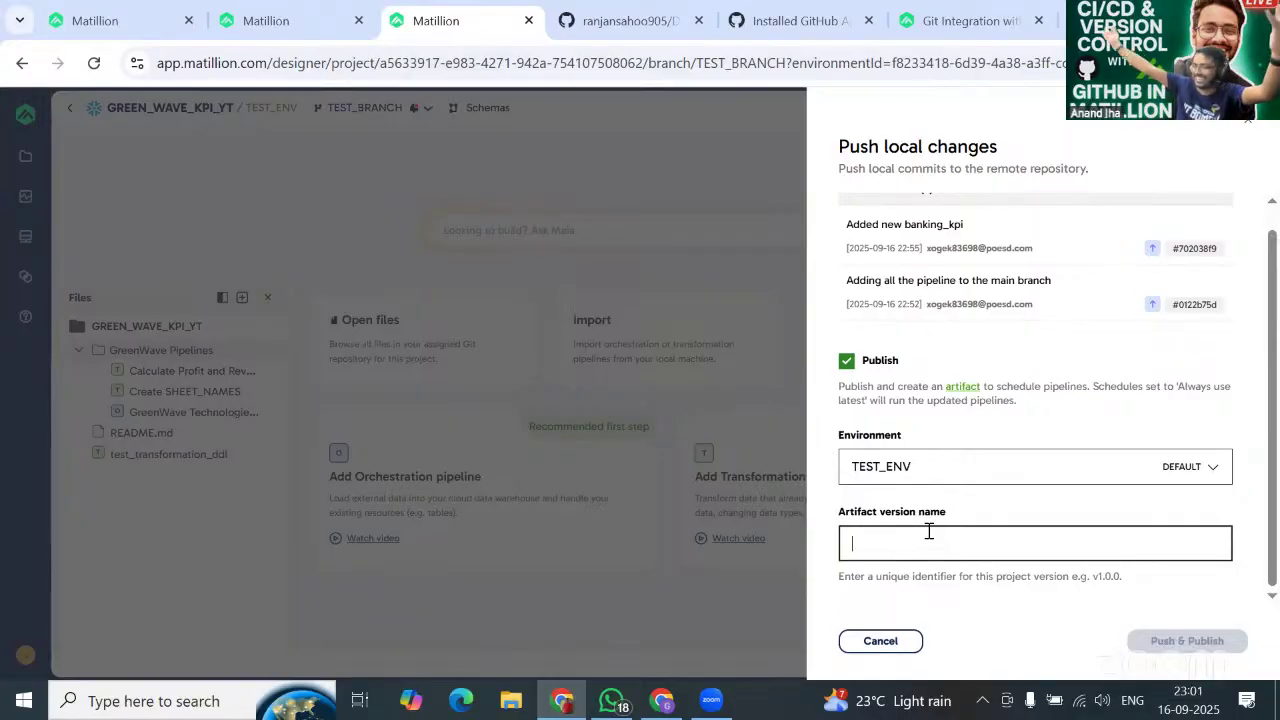
text(TEST_V1_MAIN_202)
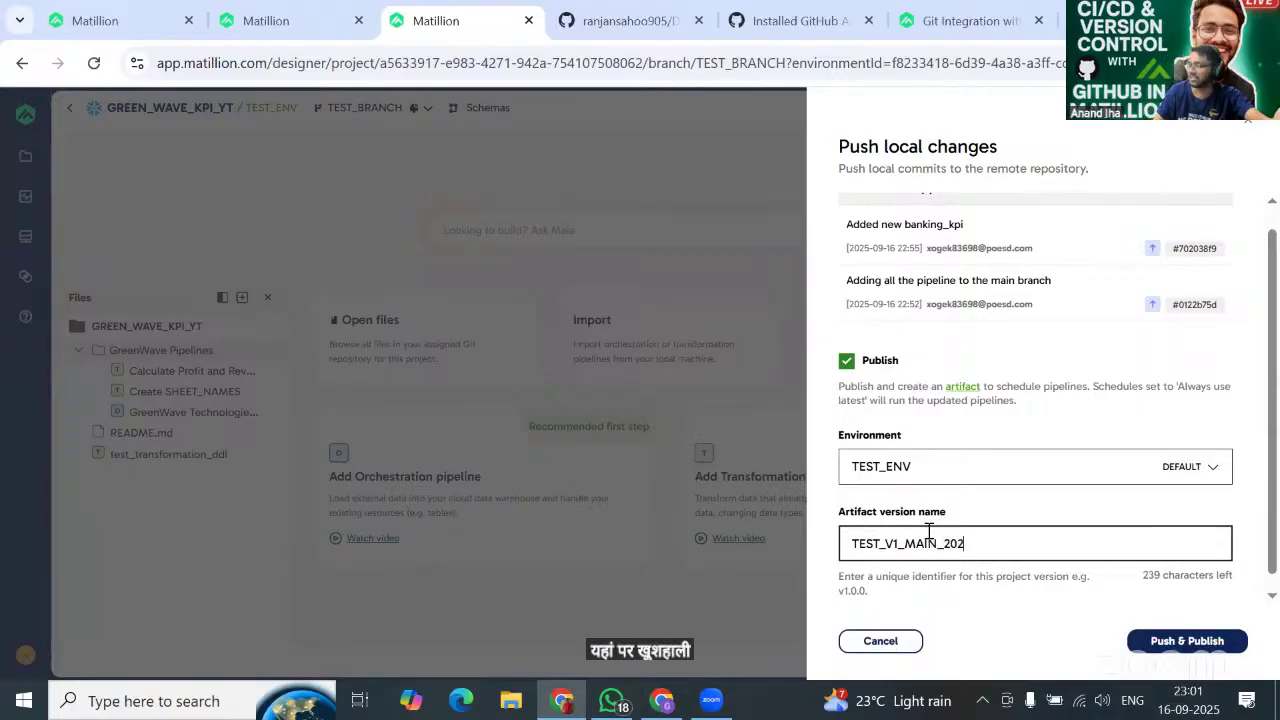
text(509)
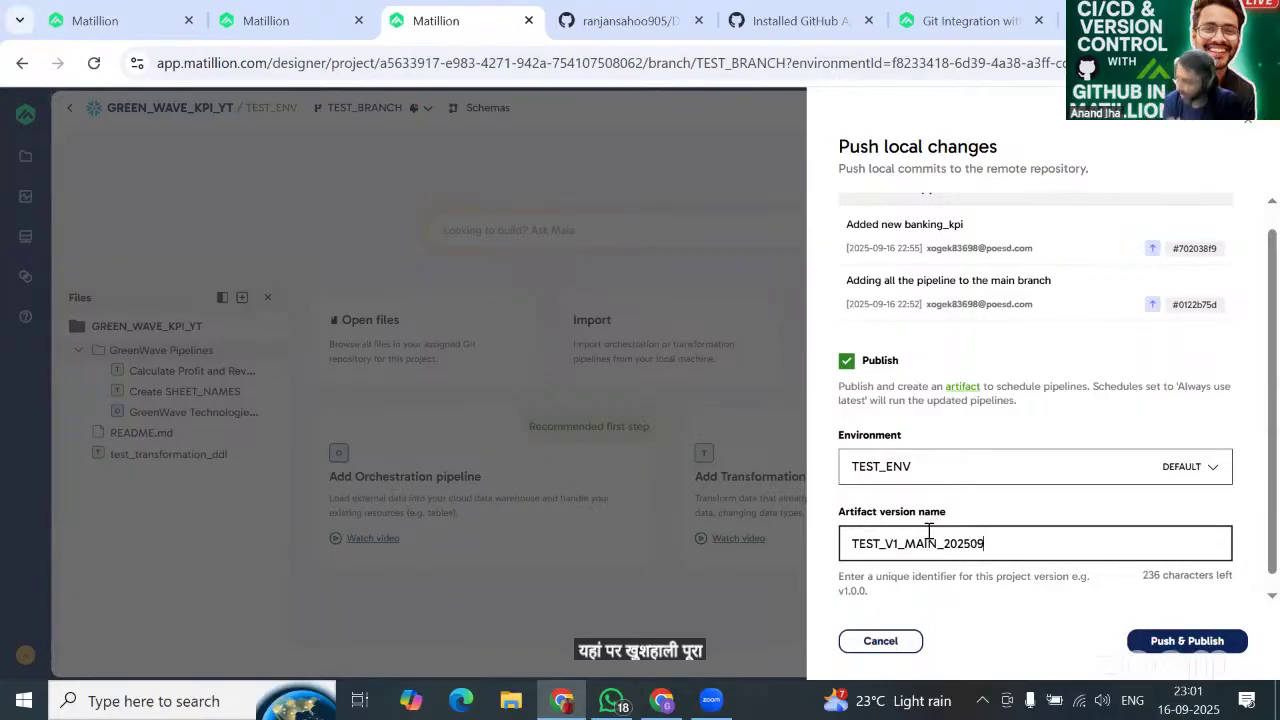
text(16)
scroll(1000, 580, down, 1)
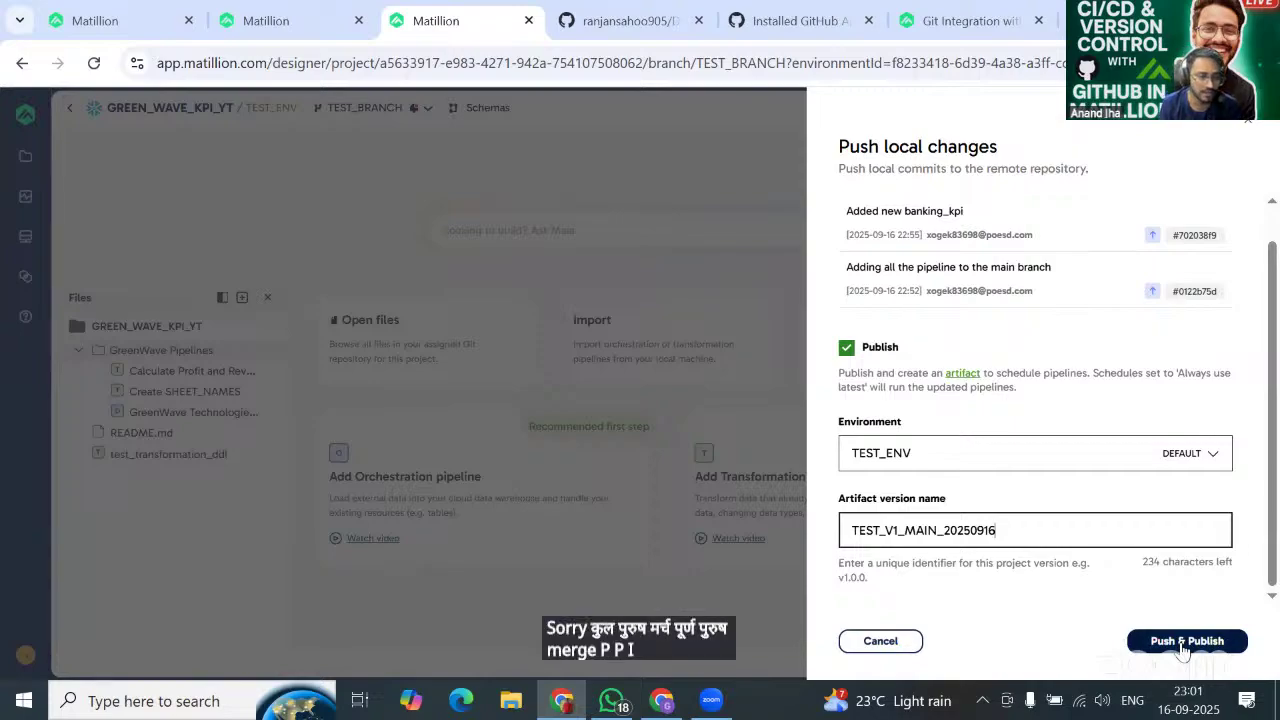
click(1183, 645)
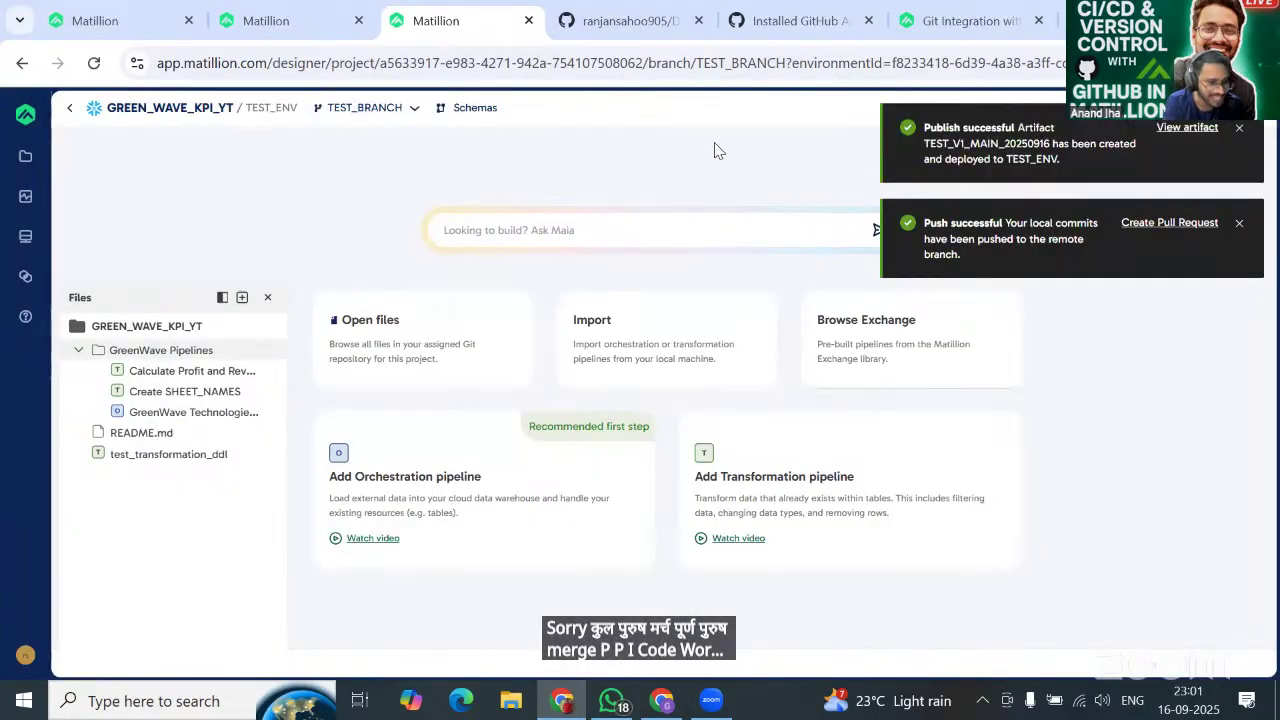
Check DEMO_PROJECT_YT's TEST_BRANCH on GitHub for the GreenWave Pipelines folder, then return to Matillion.
click(626, 20)
click(90, 260)
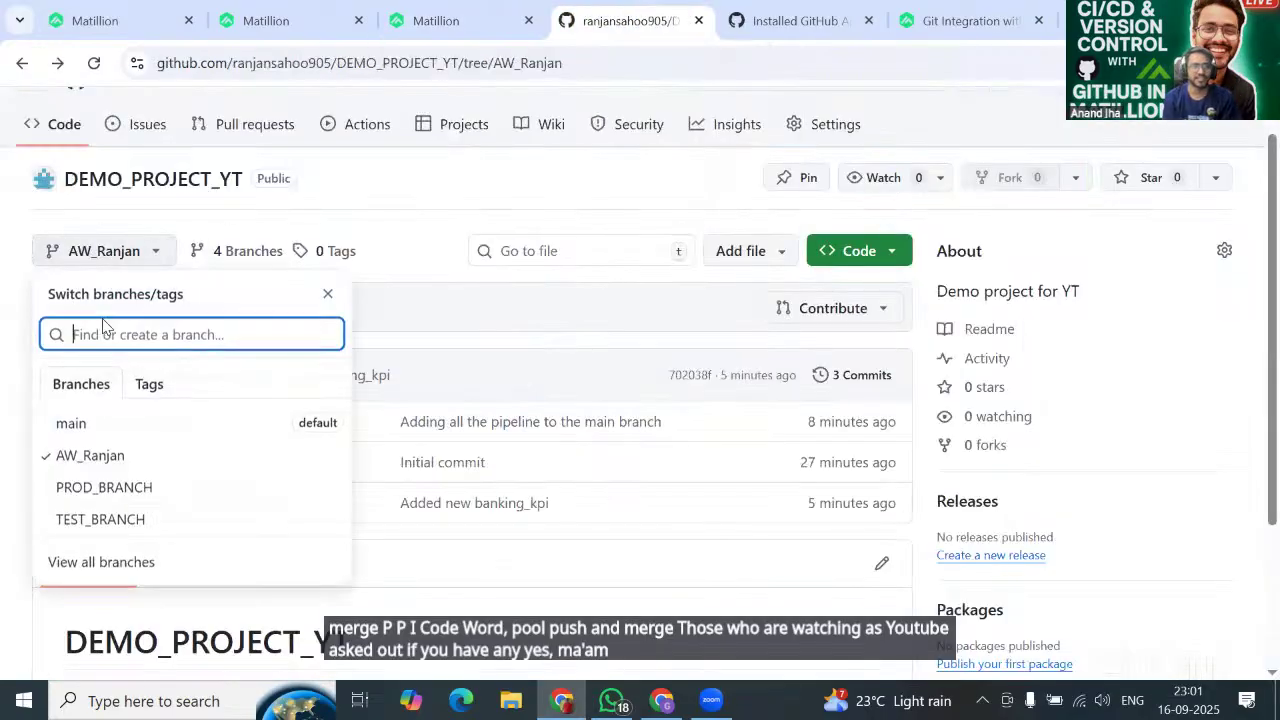
click(106, 519)
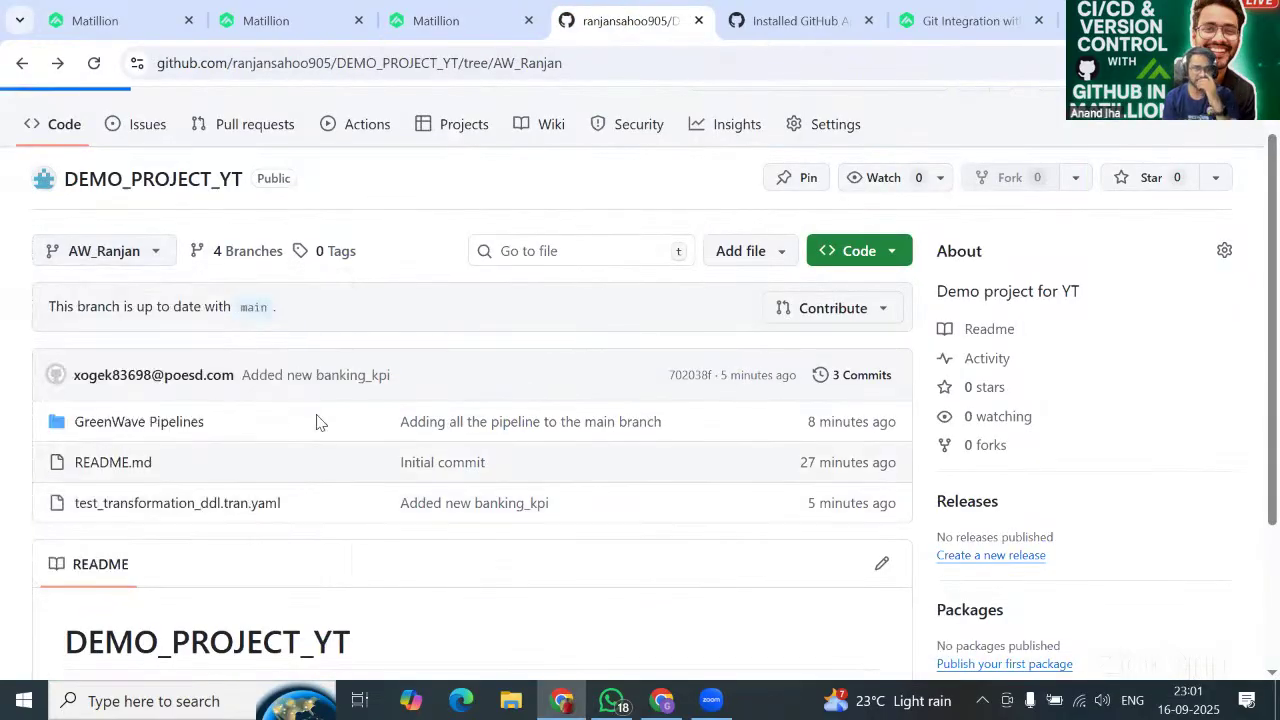
scroll(256, 412, down, 2)
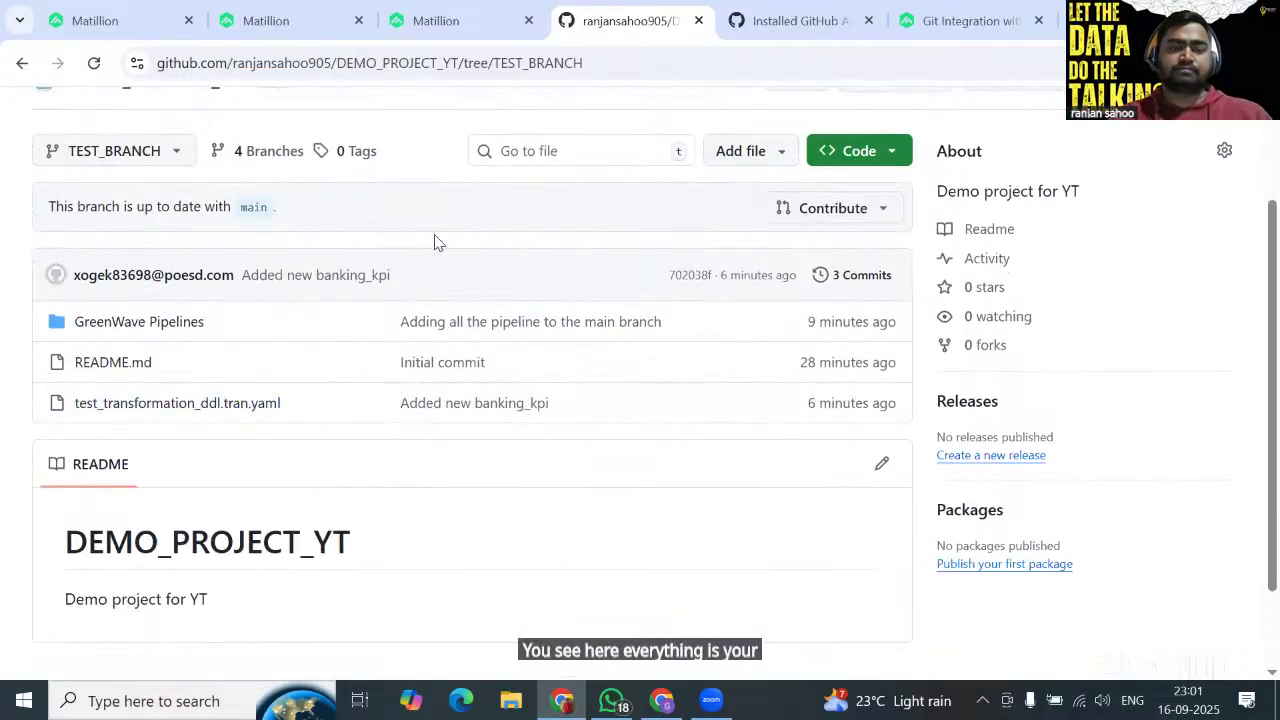
click(425, 22)
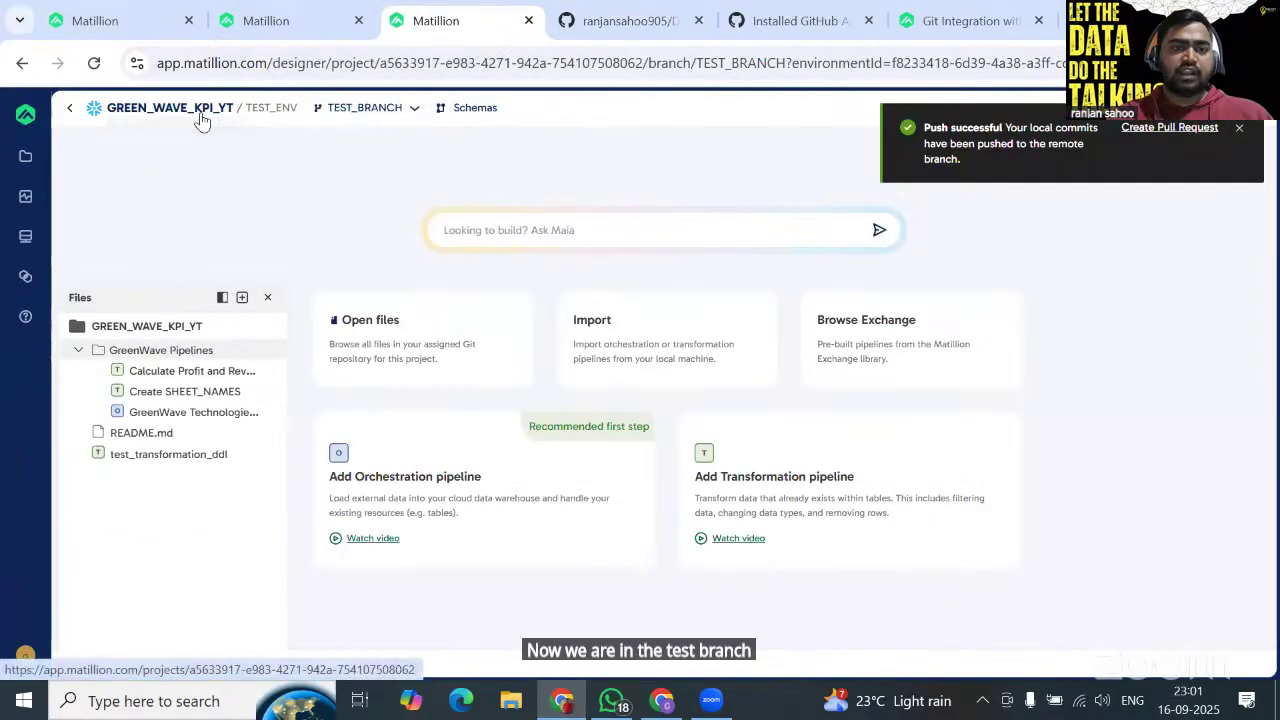
Duplicate the Matillion GREEN_WAVE_KPI_YT TEST_BRANCH designer tab.
right_click(428, 28)
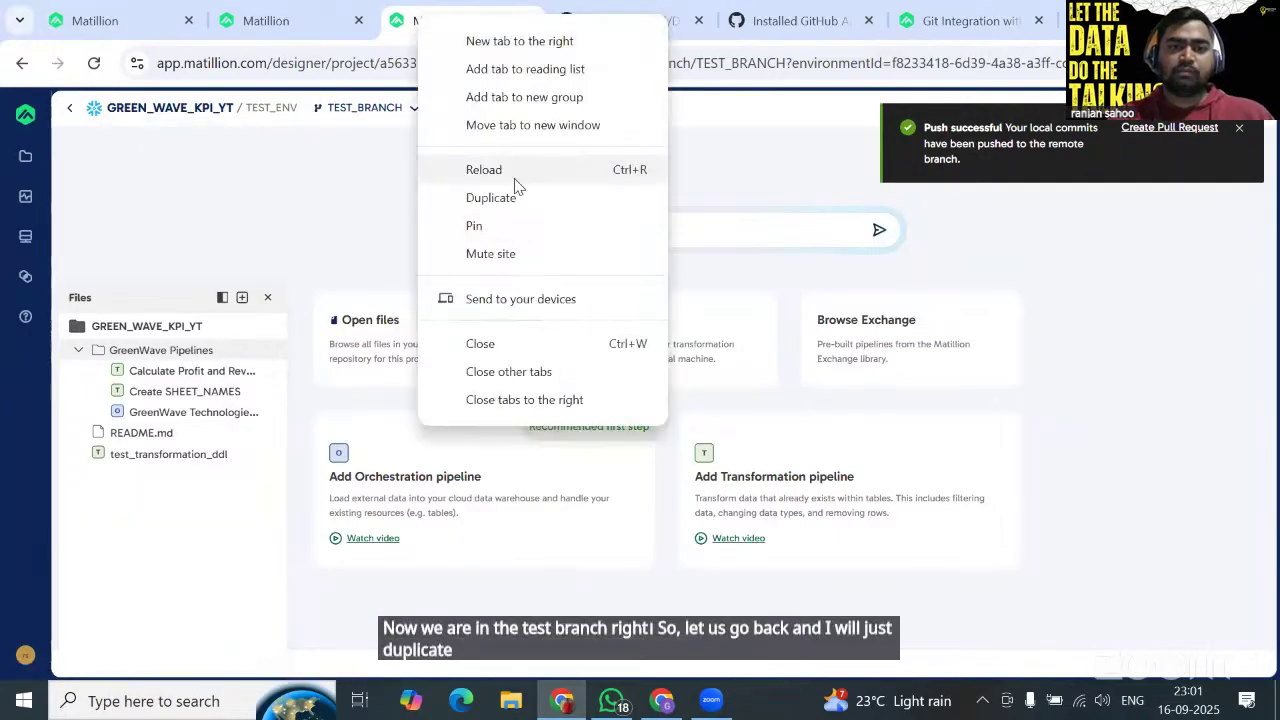
click(491, 198)
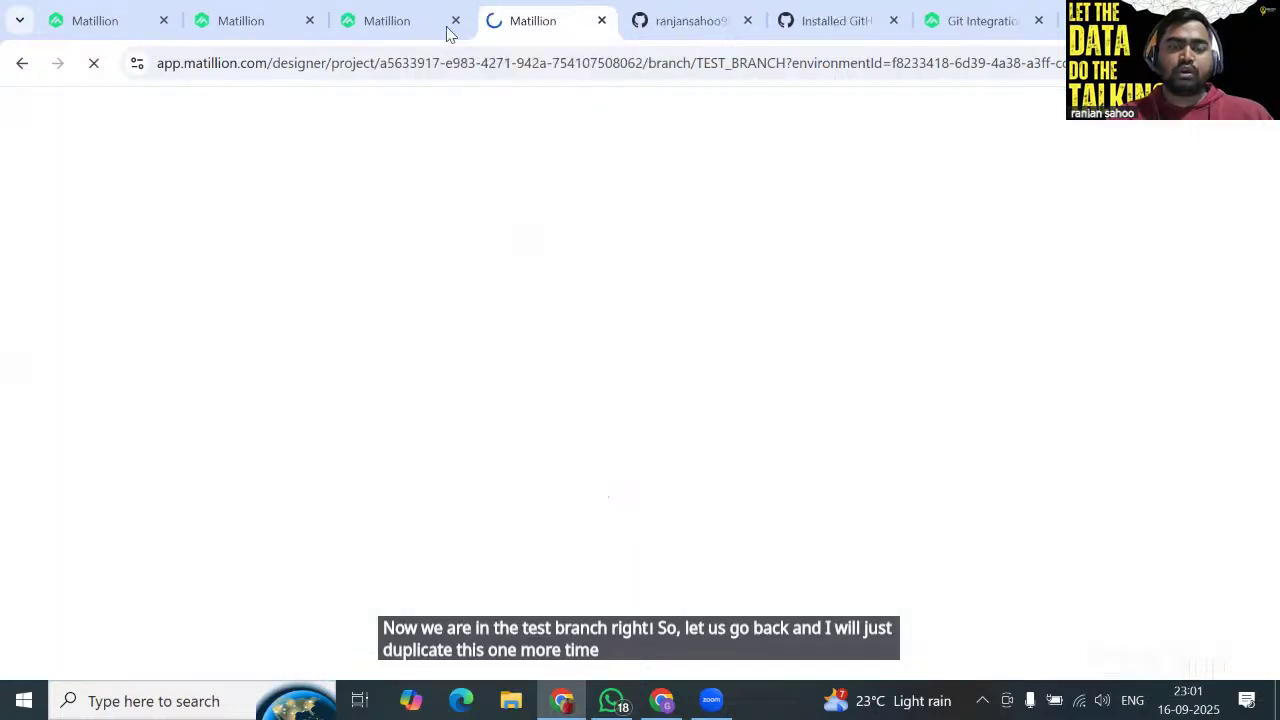
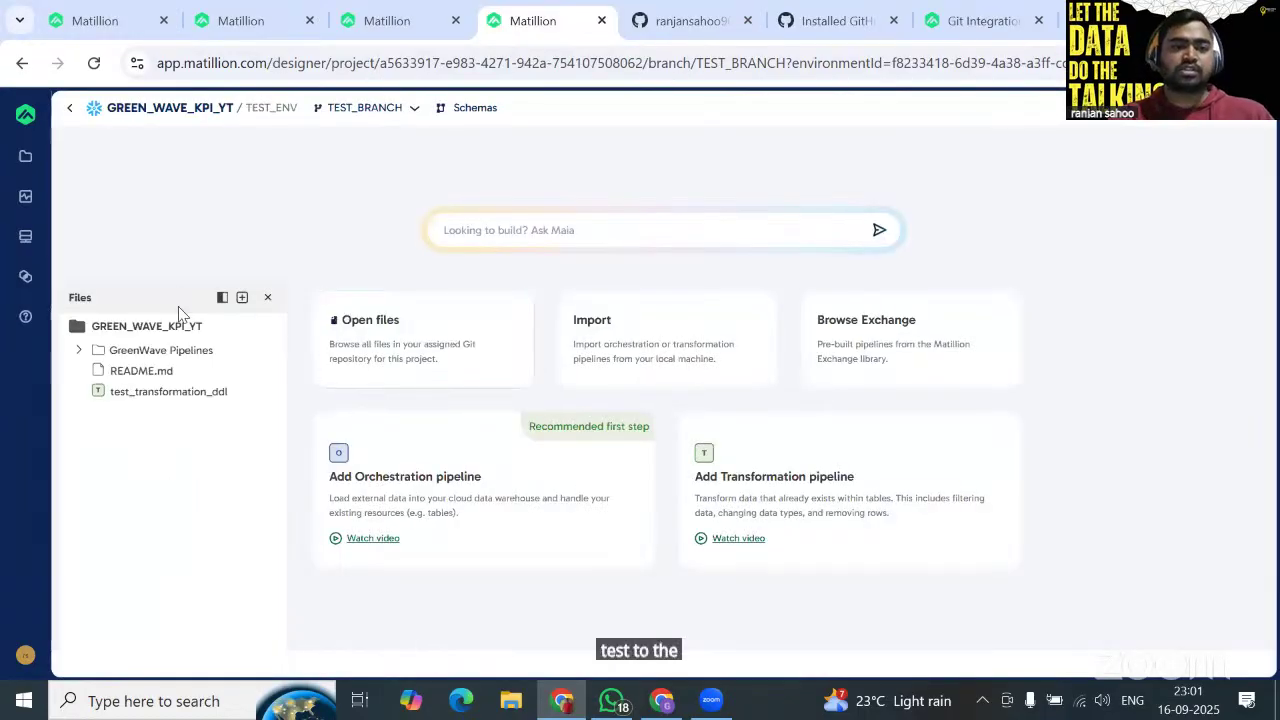
Open PROD_BRANCH and merge TEST_BRANCH into it, bringing in GreenWave Pipelines and test_transformation_ddl.
click(165, 110)
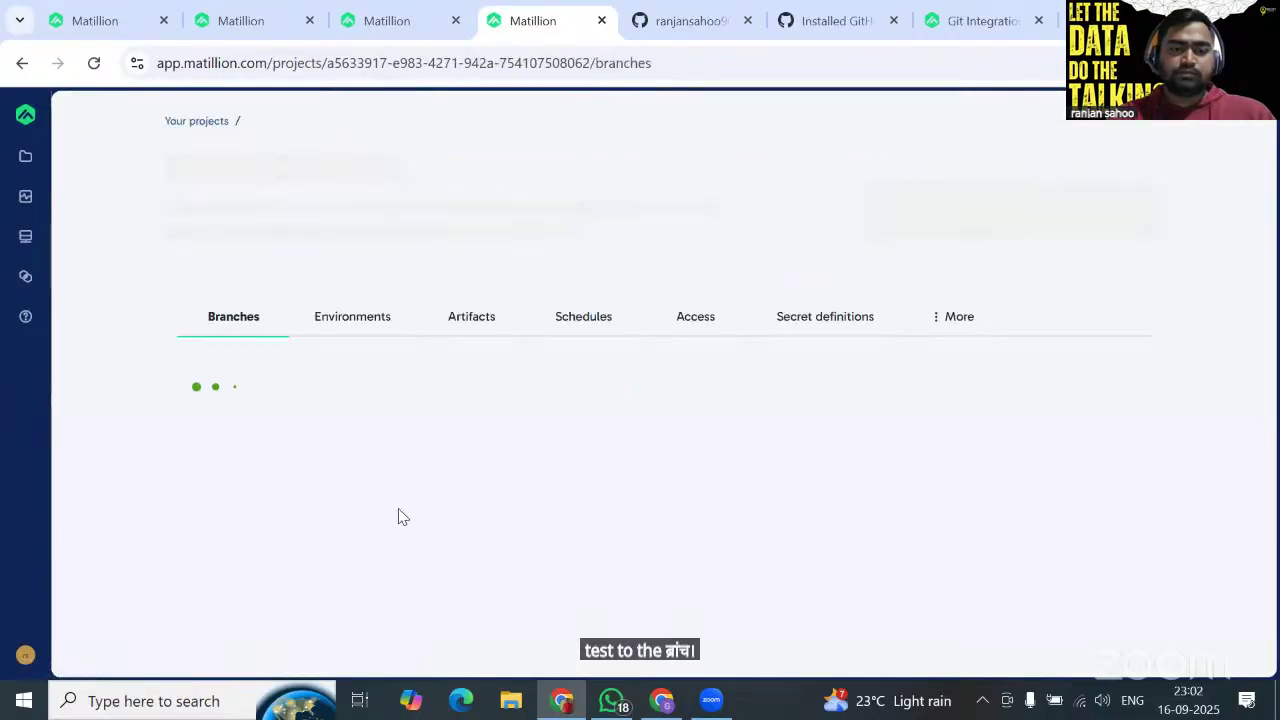
scroll(398, 517, down, 1)
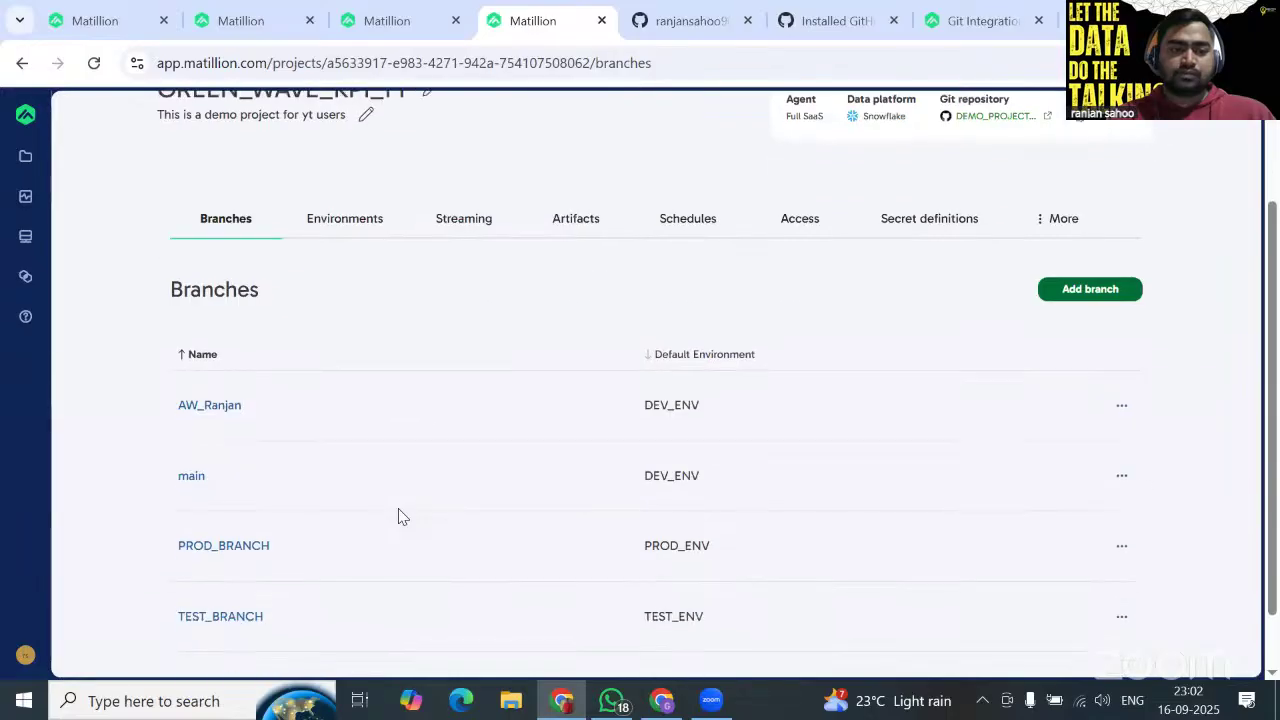
click(234, 552)
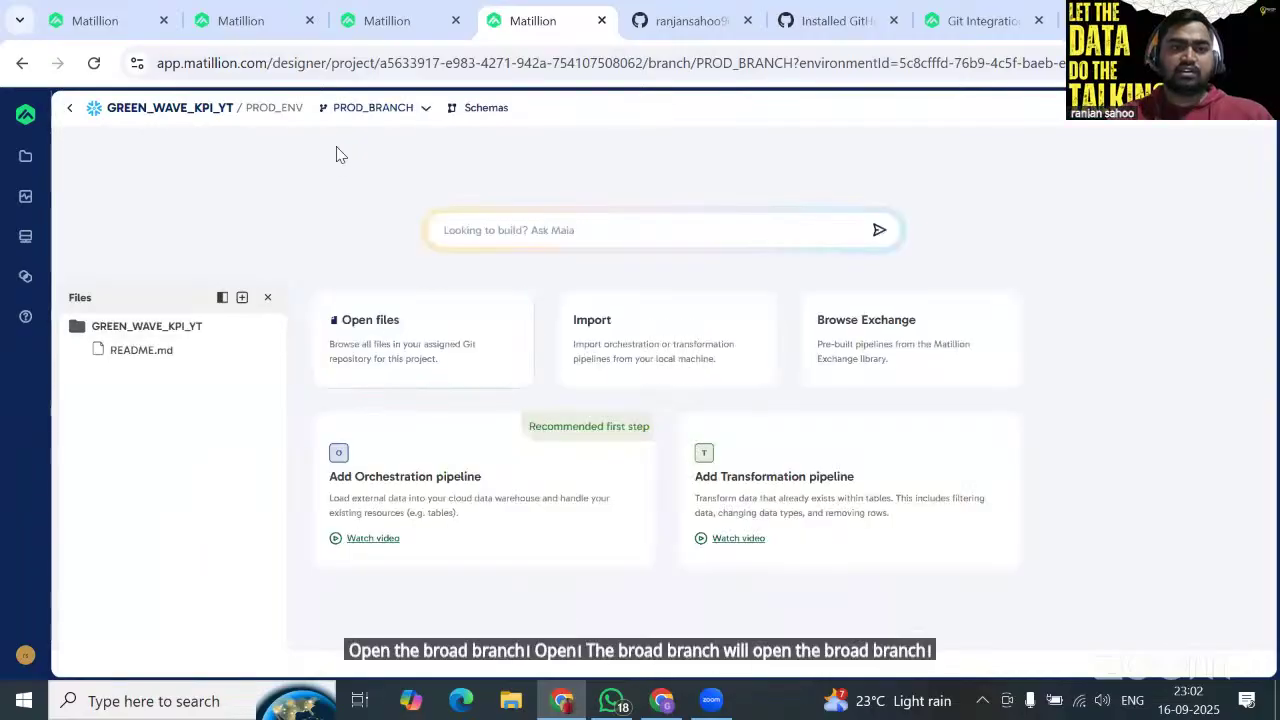
click(372, 107)
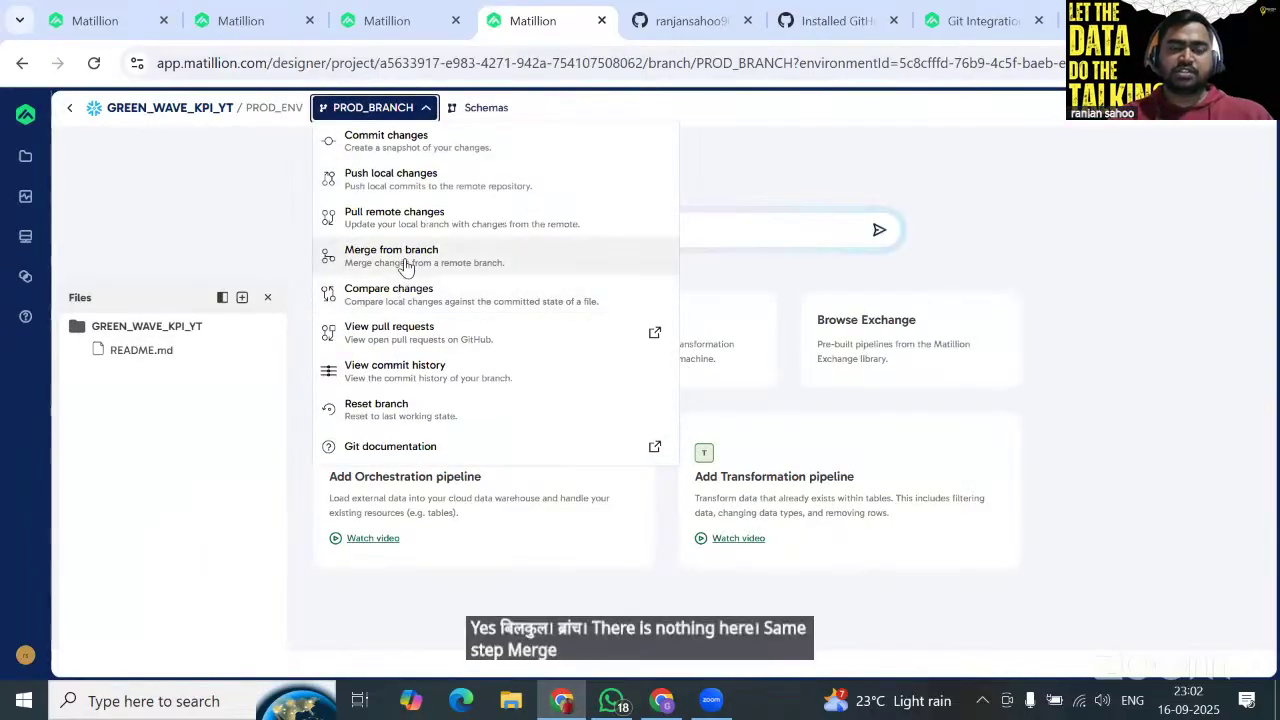
click(406, 258)
click(879, 246)
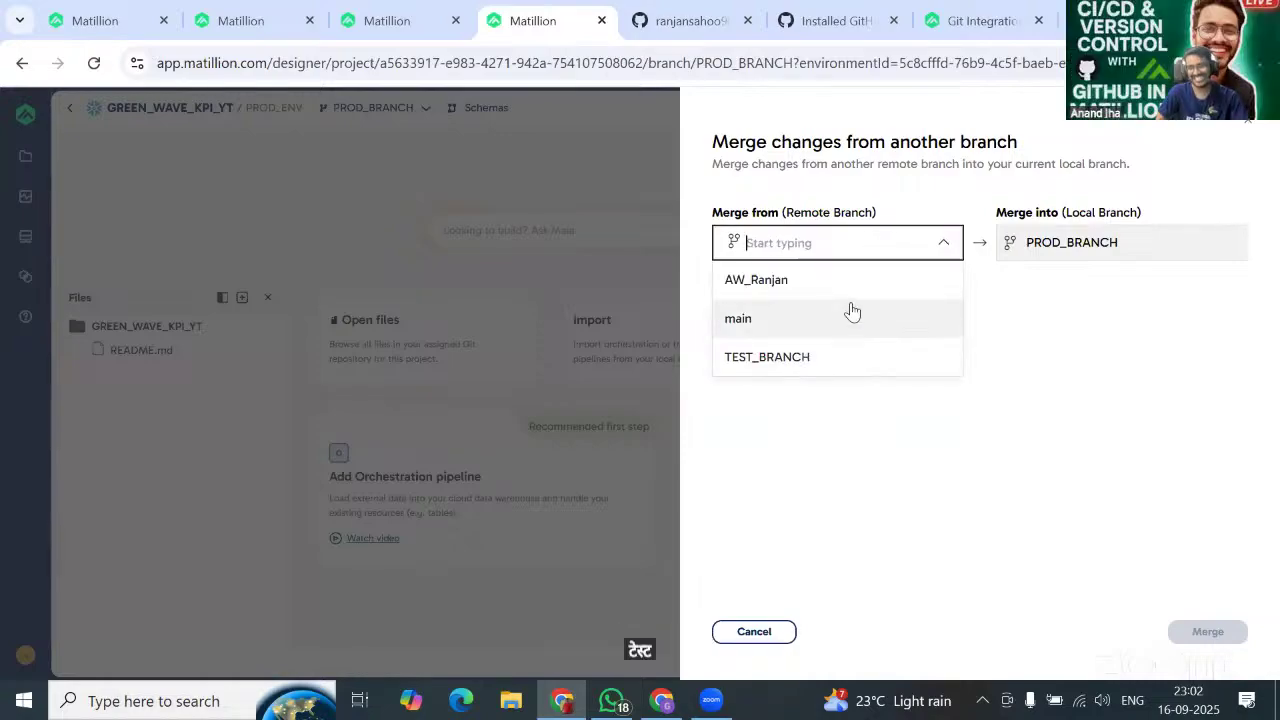
click(832, 371)
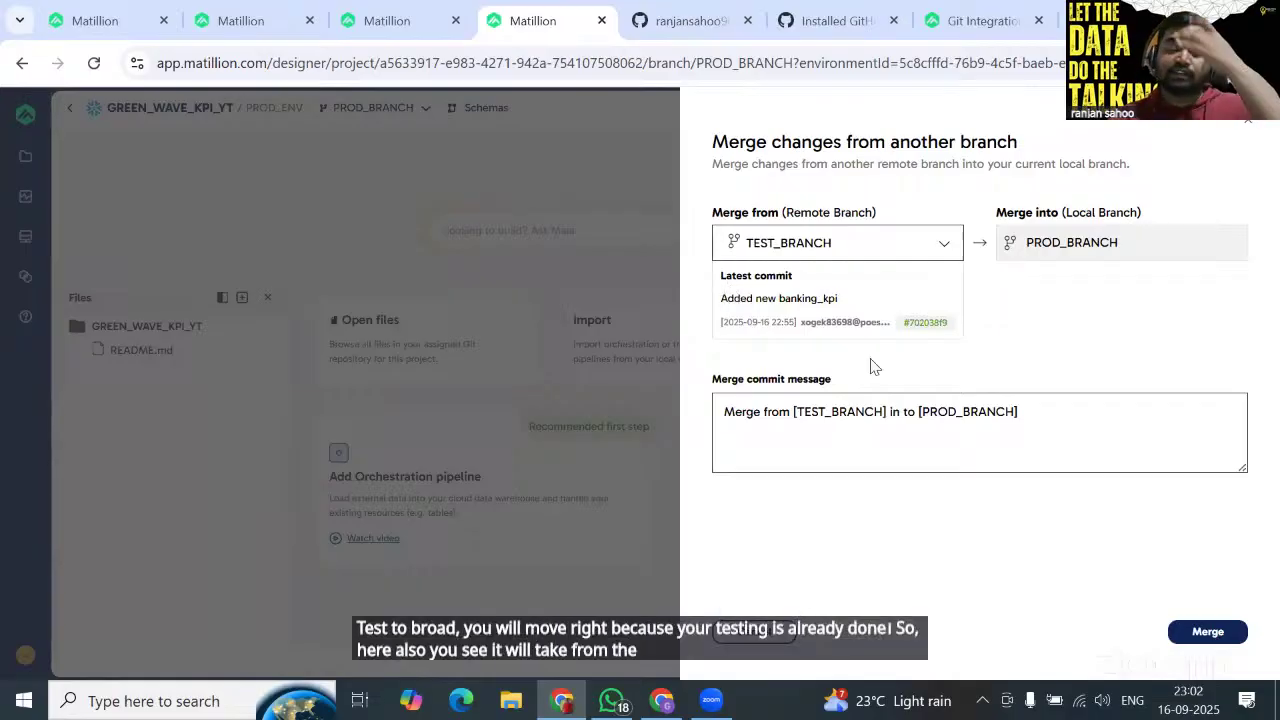
click(1207, 634)
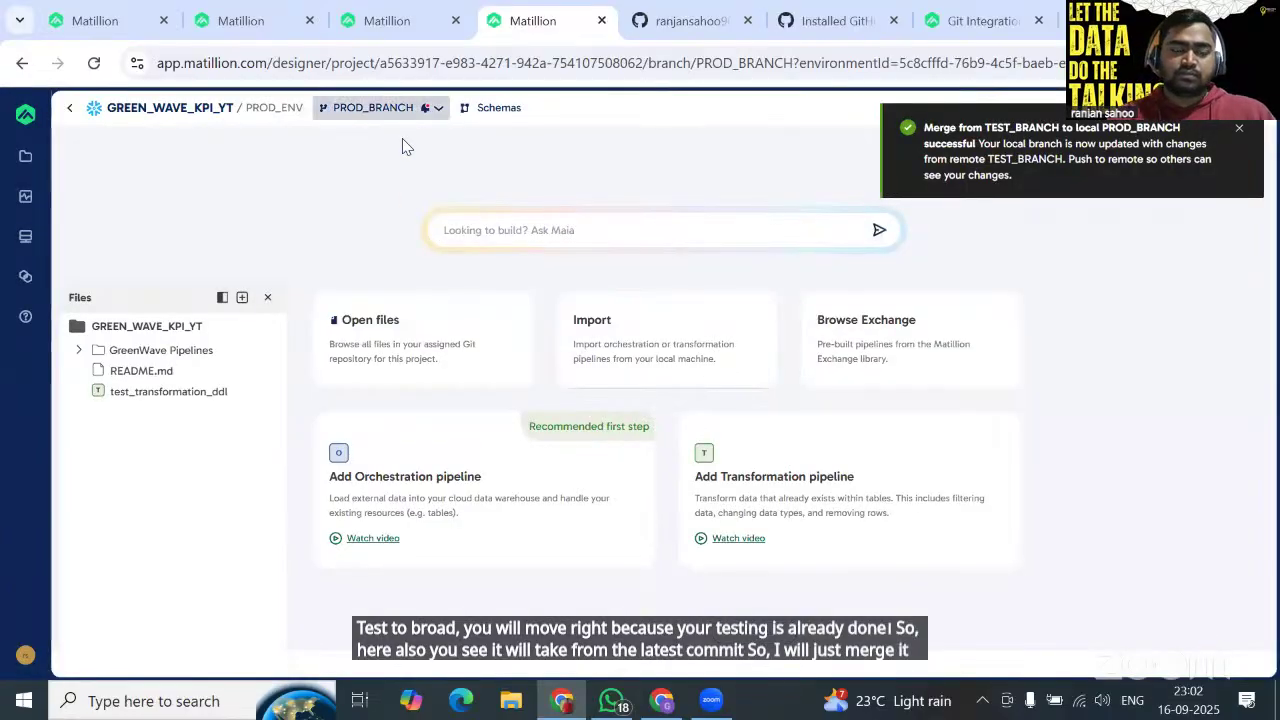
Push PROD_BRANCH's two local commits and publish them to PROD_ENV as artifact PROD_V1_TEST_20250916.
click(380, 107)
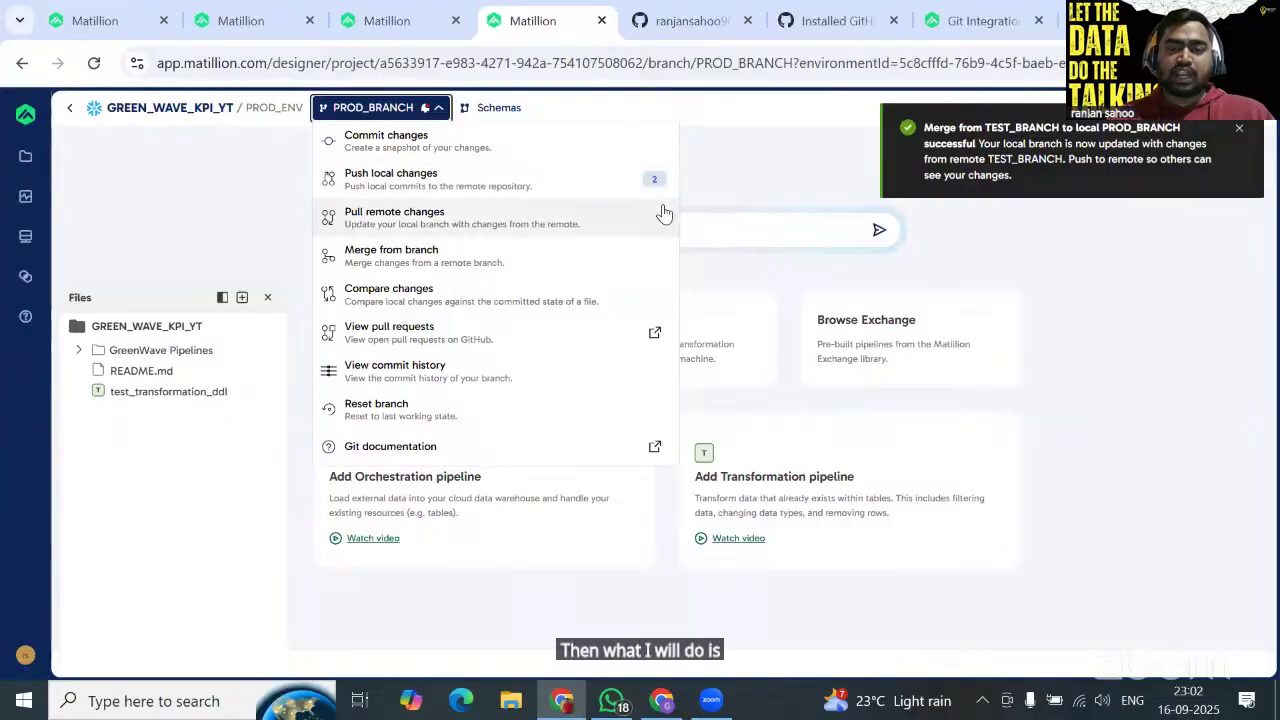
click(449, 188)
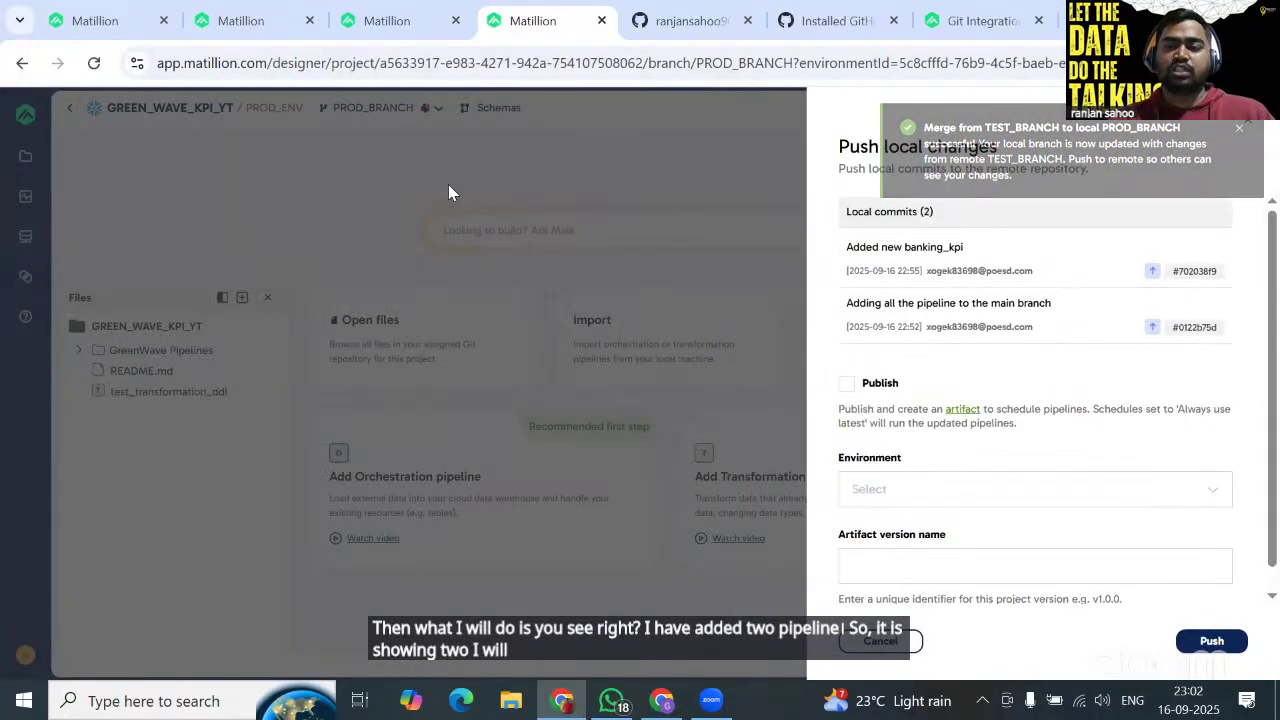
click(849, 385)
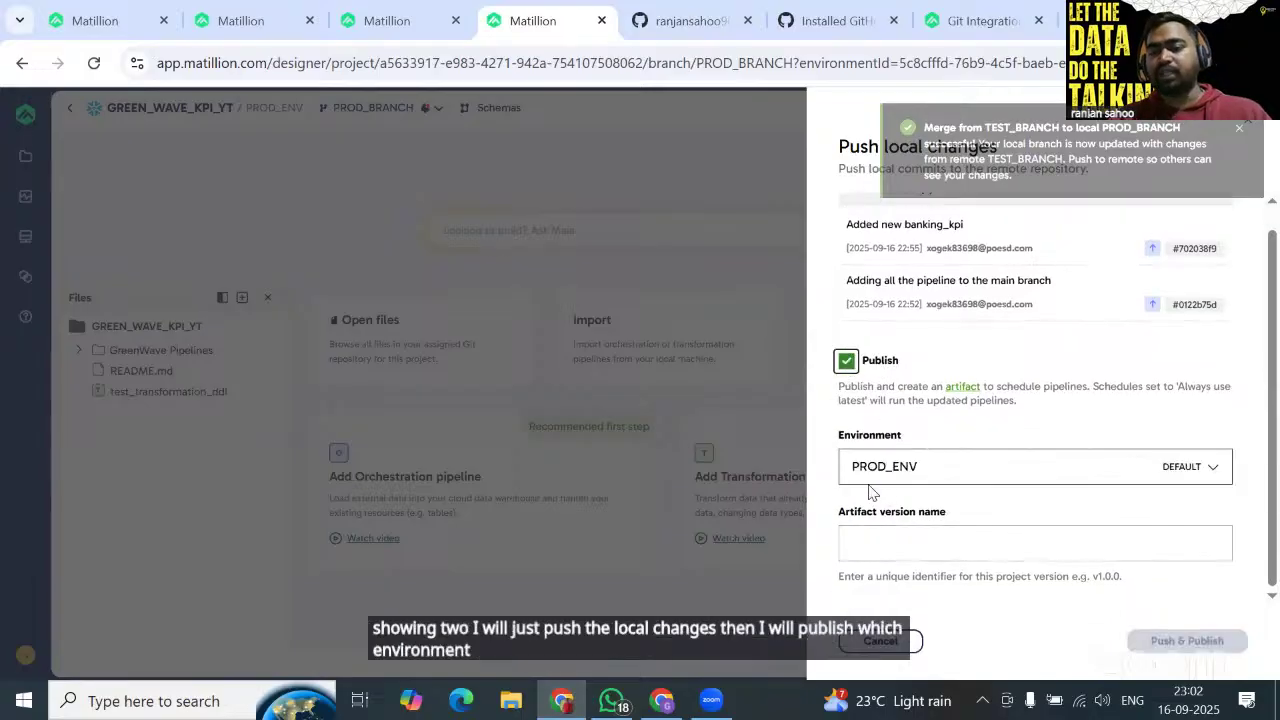
click(925, 541)
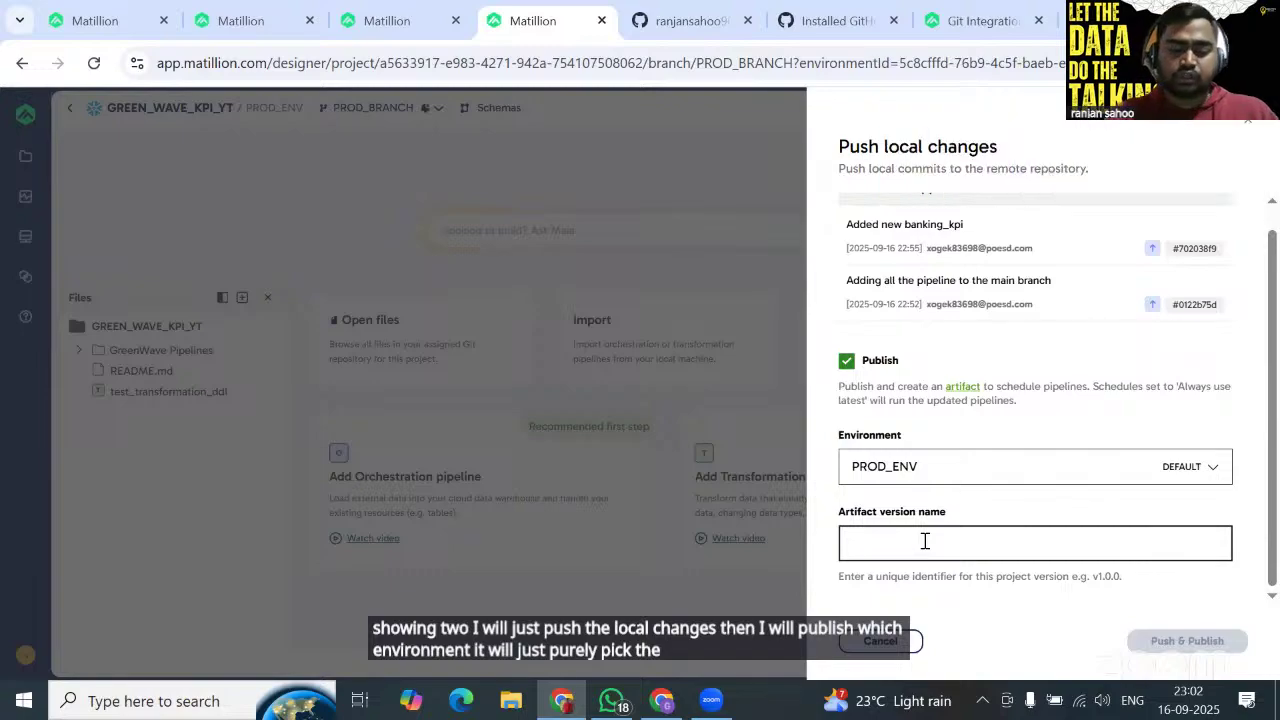
text(PROD)
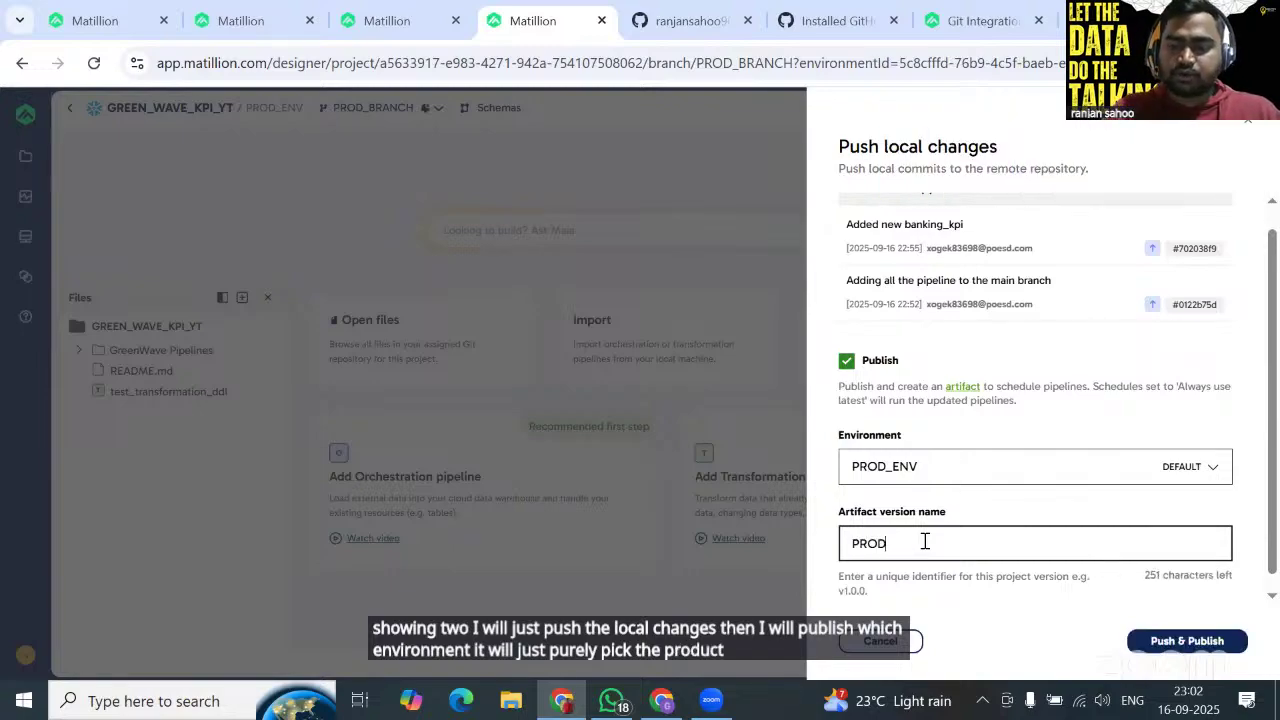
text(_V1)
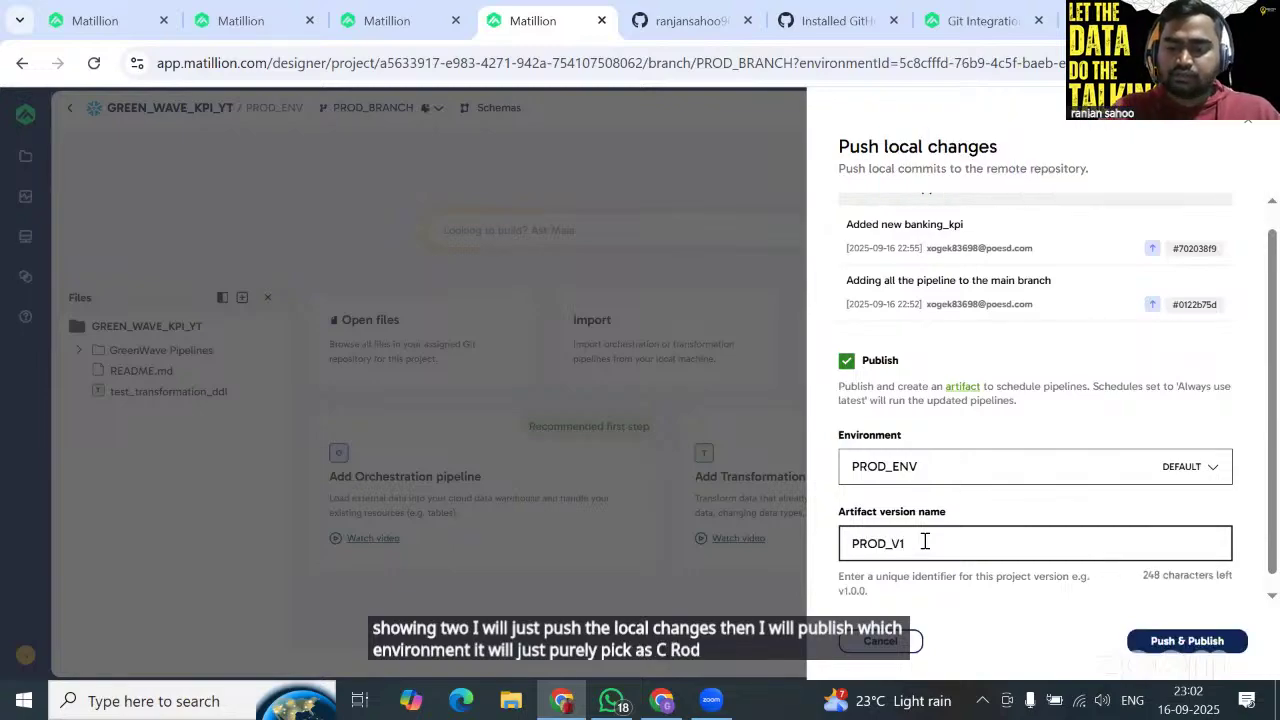
text(_TEST_)
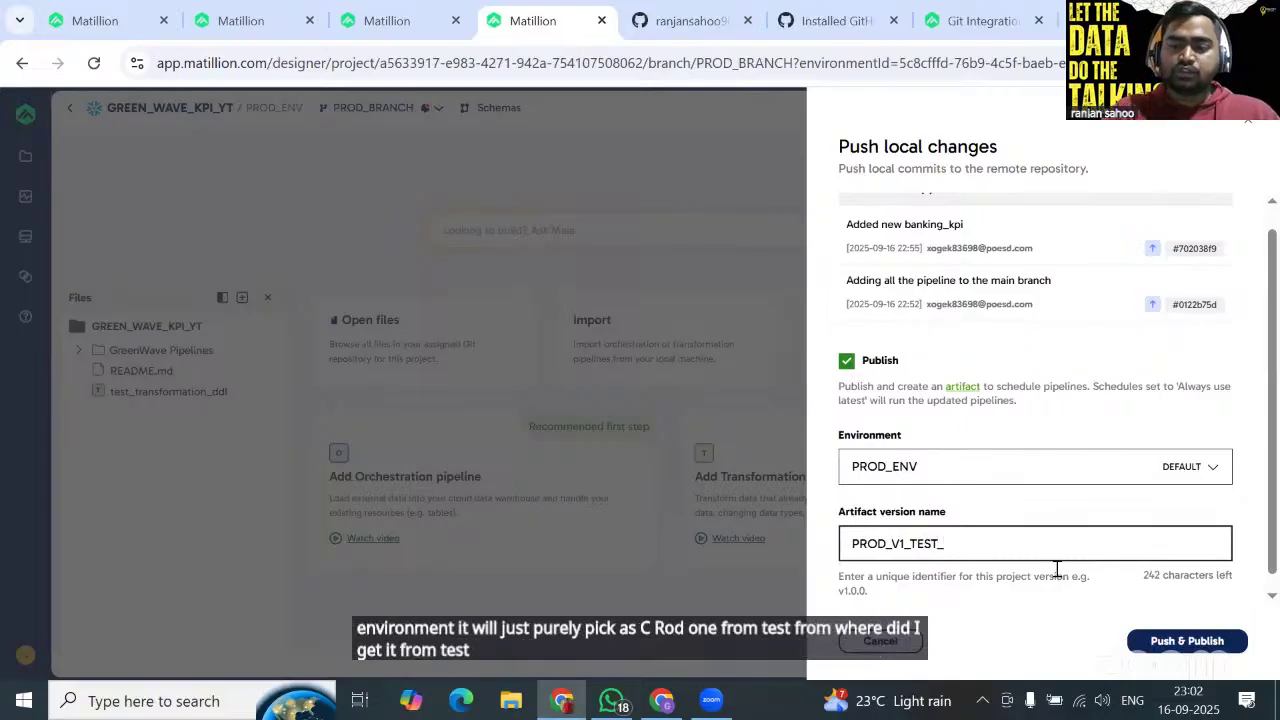
text(202)
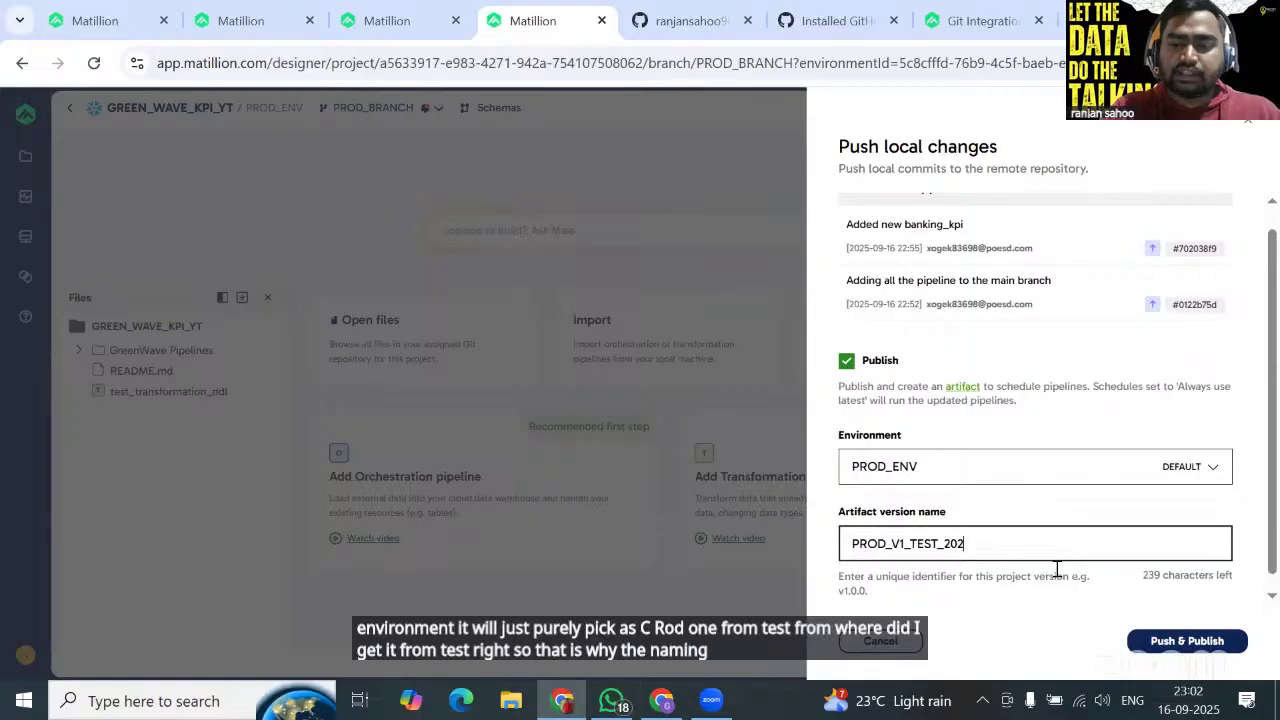
text(5091)
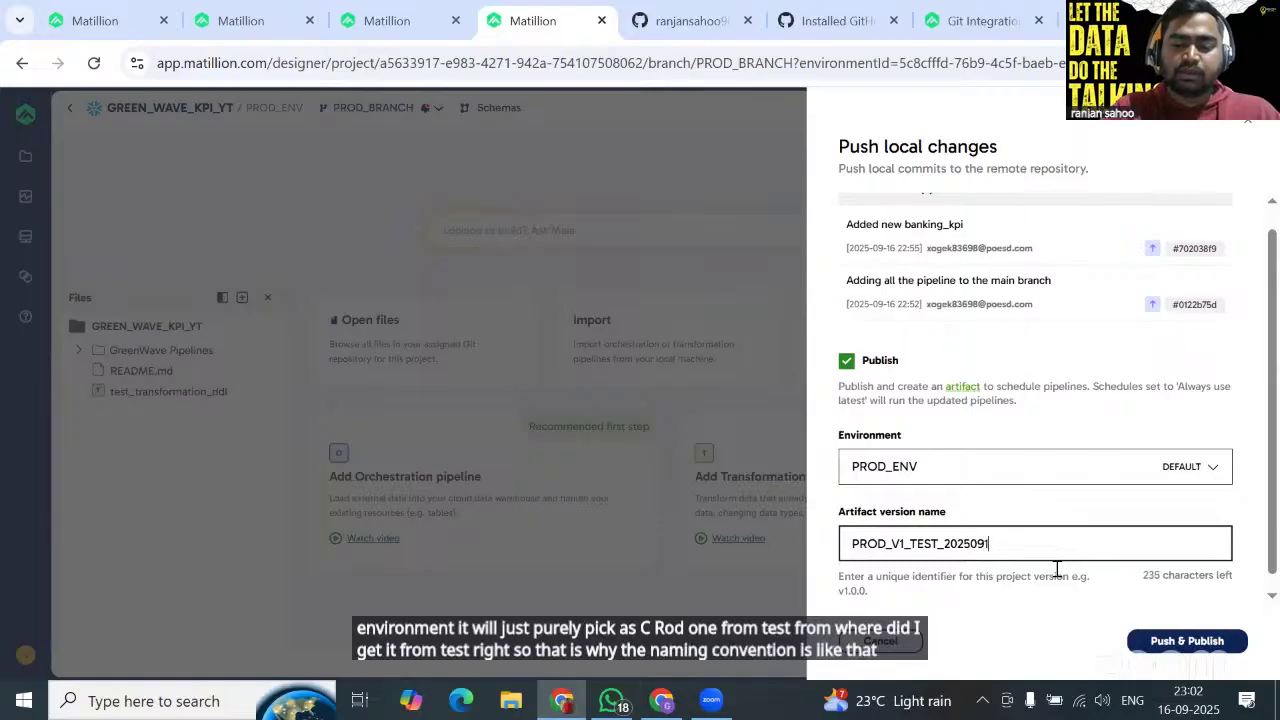
text(6)
scroll(1057, 568, down, 1)
click(1195, 643)
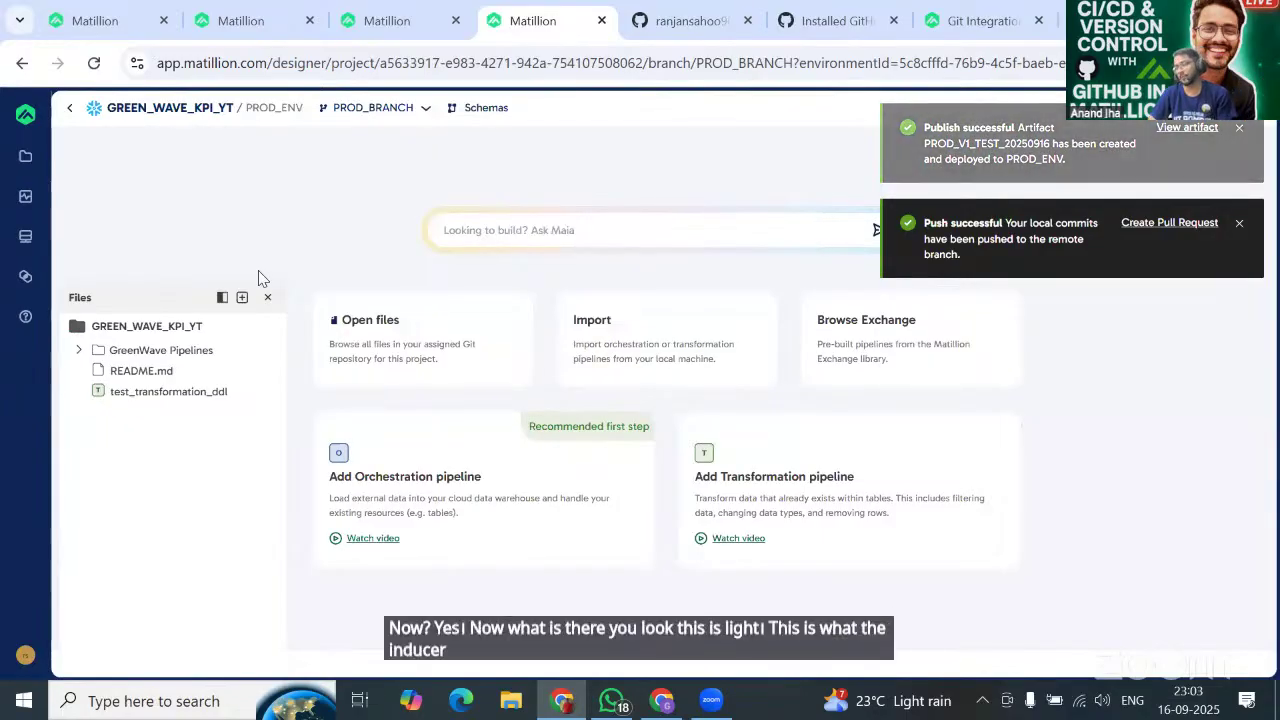
Switch the DEMO_PROJECT_YT GitHub repository to PROD_BRANCH and check its files.
click(676, 14)
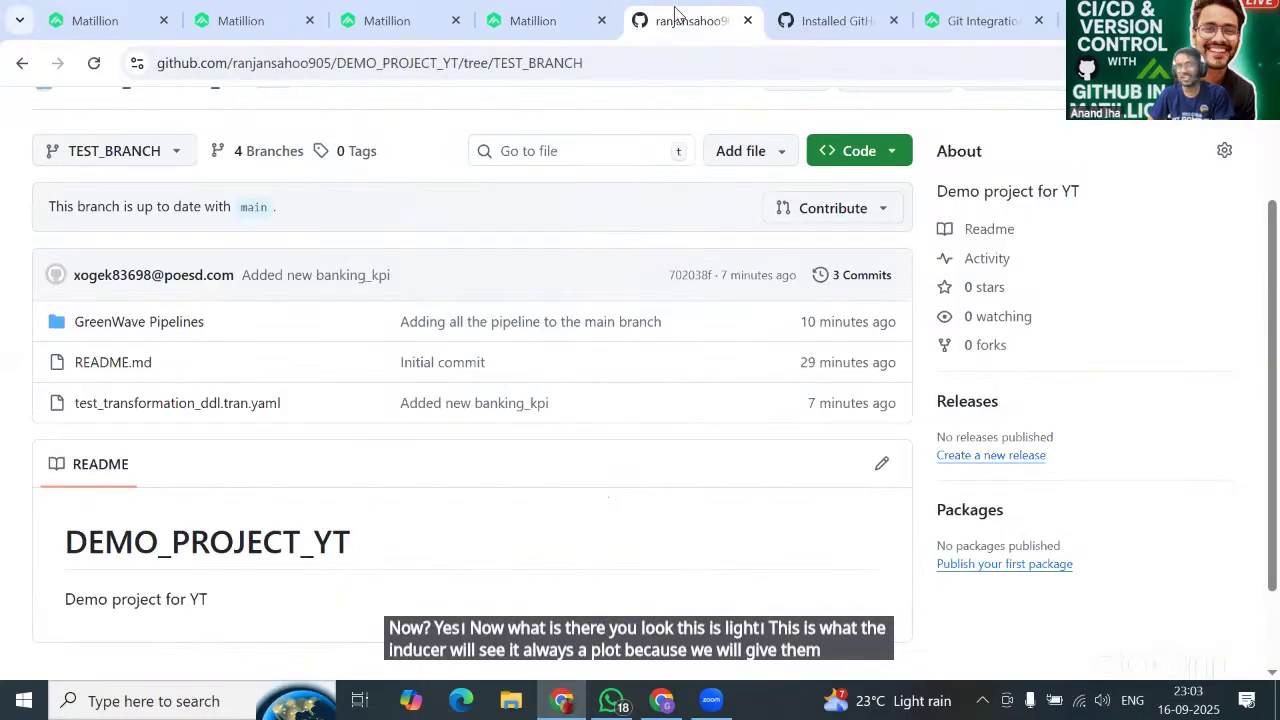
click(92, 160)
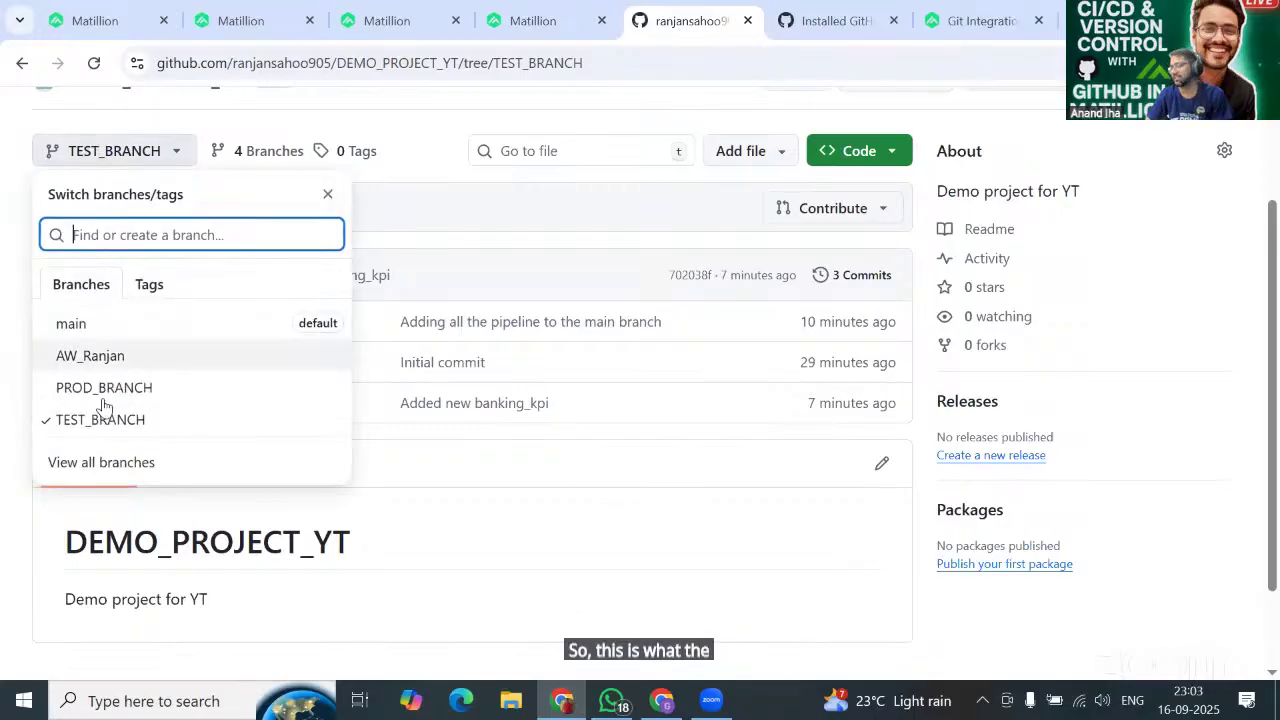
double_click(110, 397)
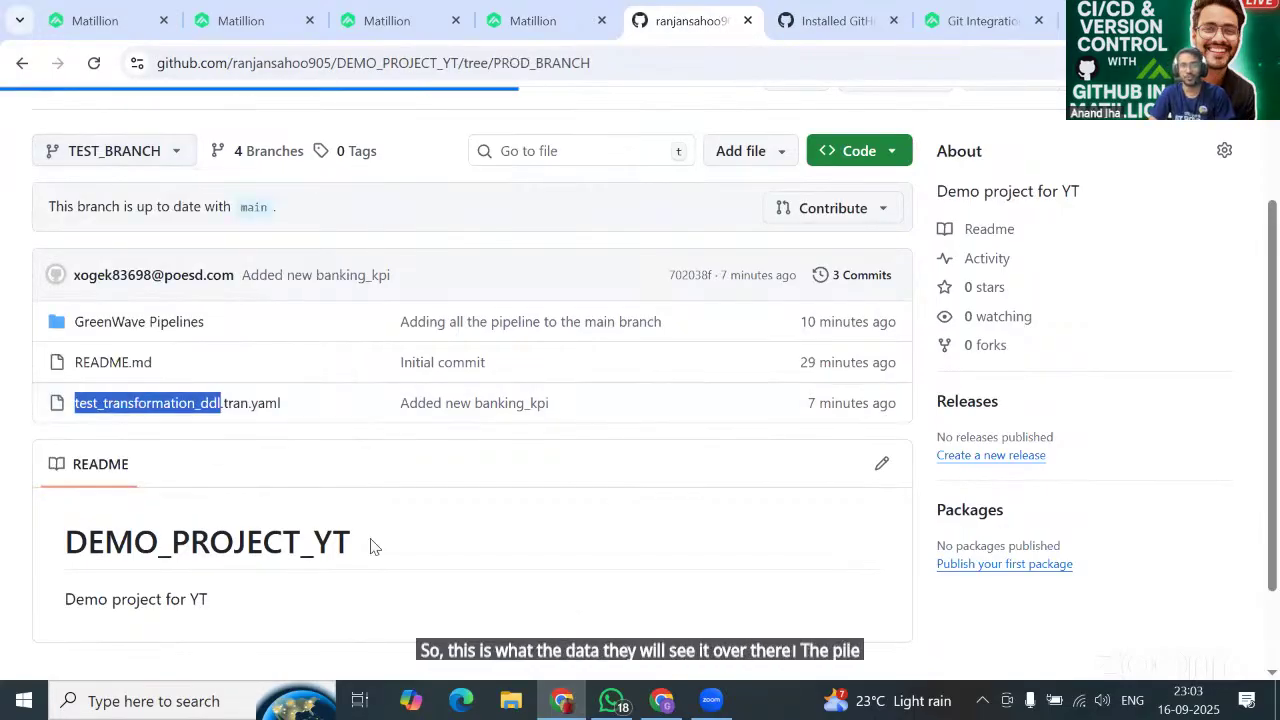
scroll(370, 546, down, 2)
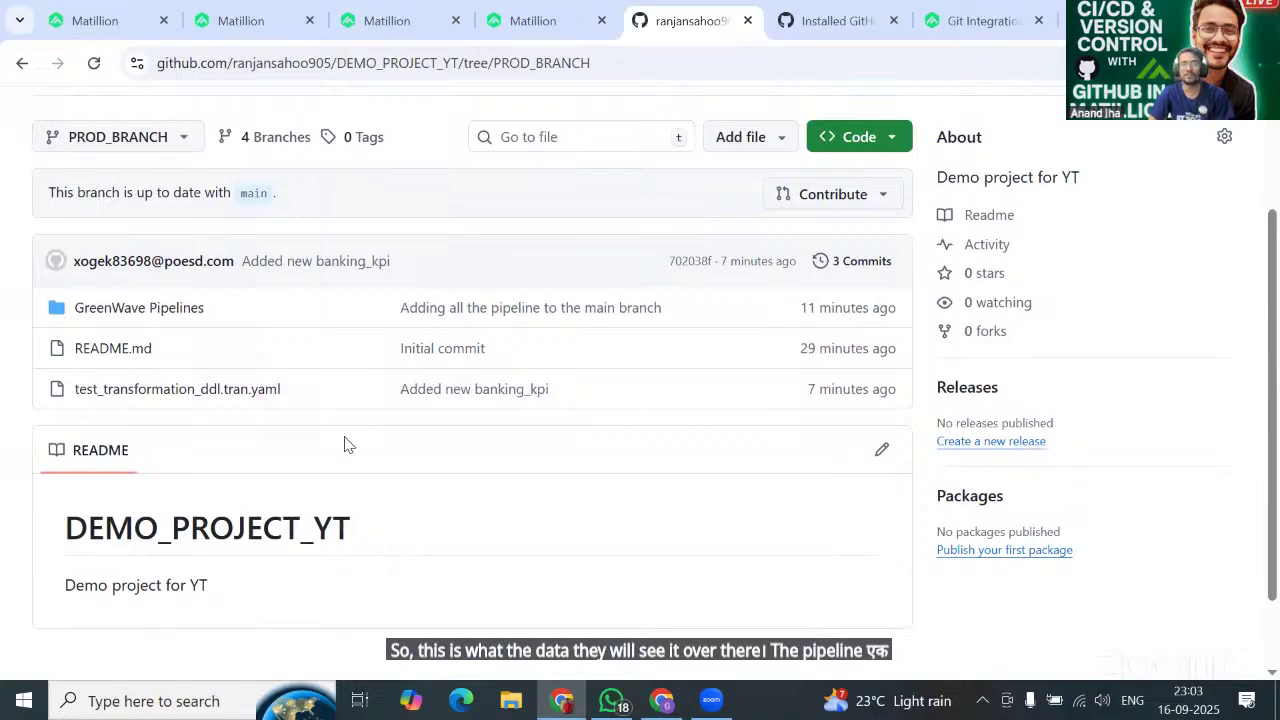
scroll(344, 444, up, 1)
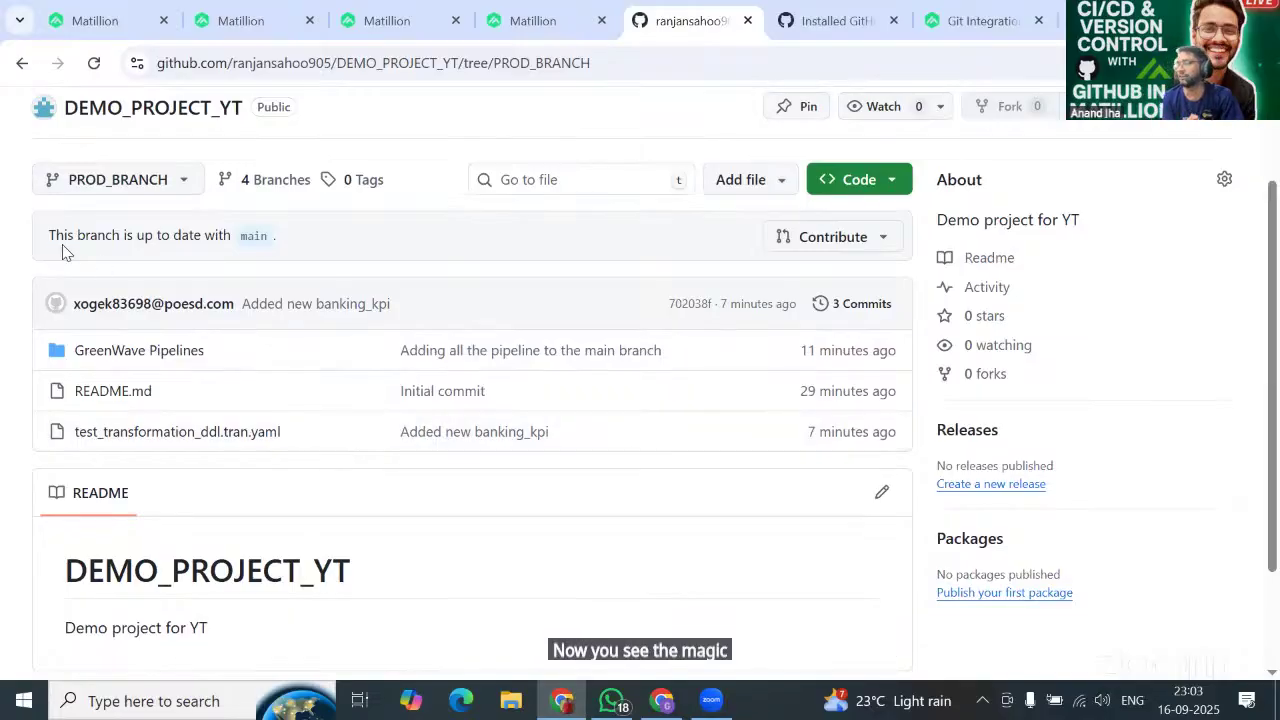
Bring up the repository's full branch list, then go back to Matillion's Branches page.
click(530, 20)
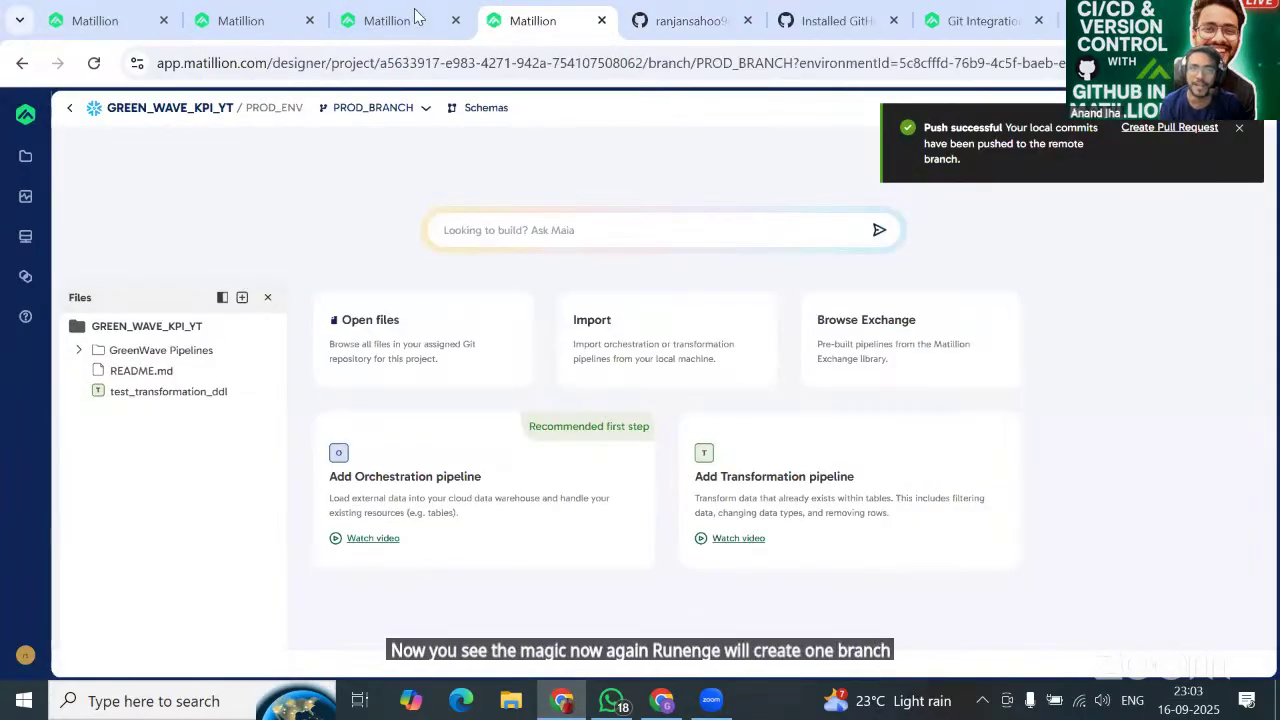
click(706, 32)
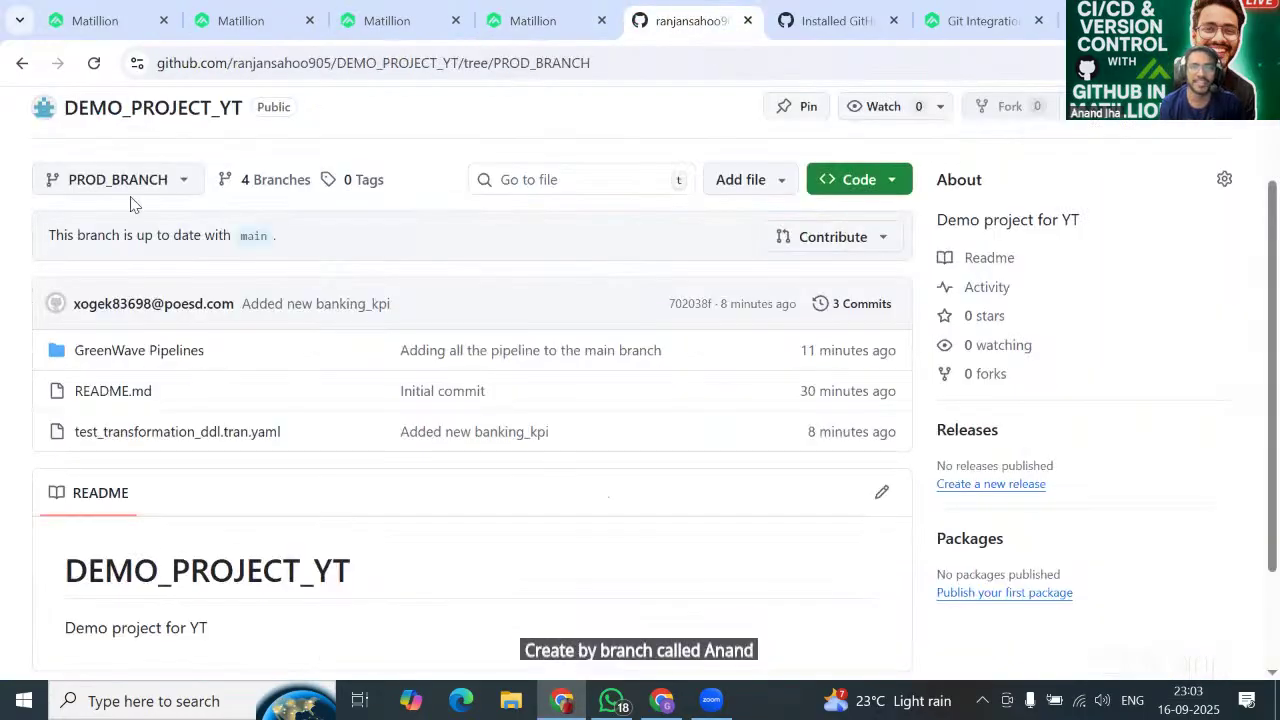
scroll(135, 204, up, 1)
click(265, 298)
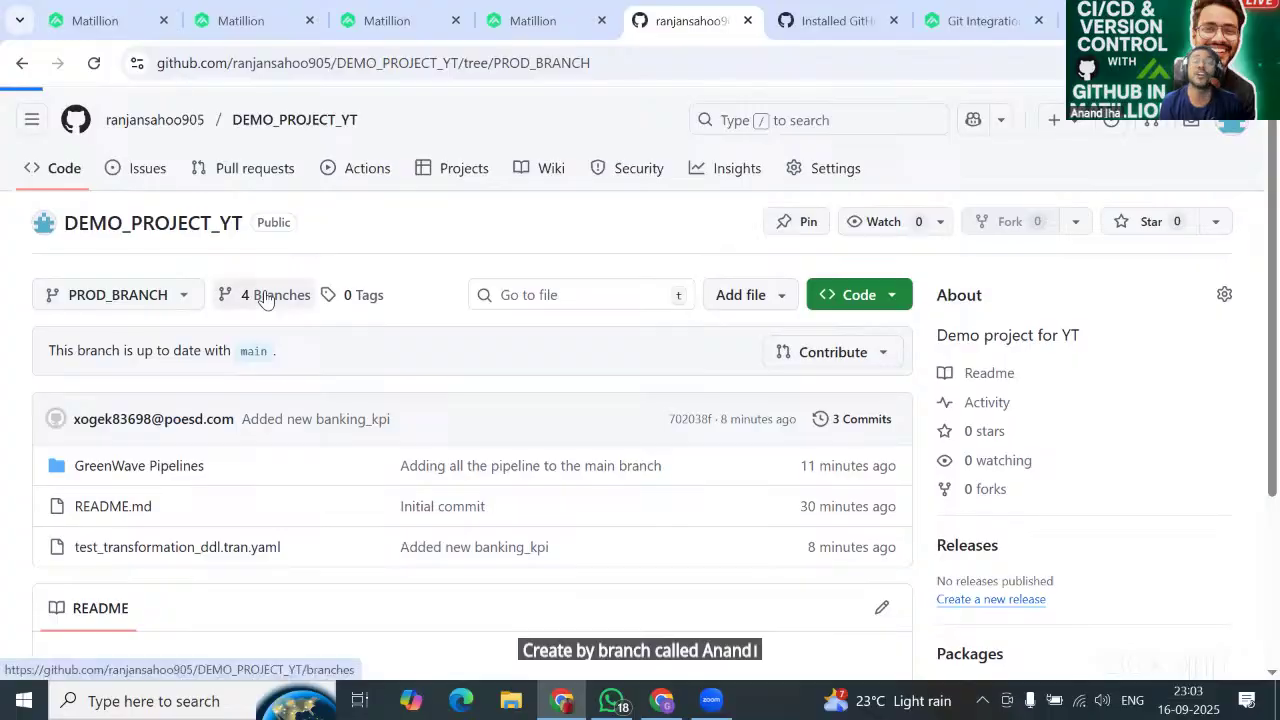
click(524, 20)
Add branch AW_ANAND on the Branches page, based on PROD_BRANCH and using DEV_ENV.
click(88, 20)
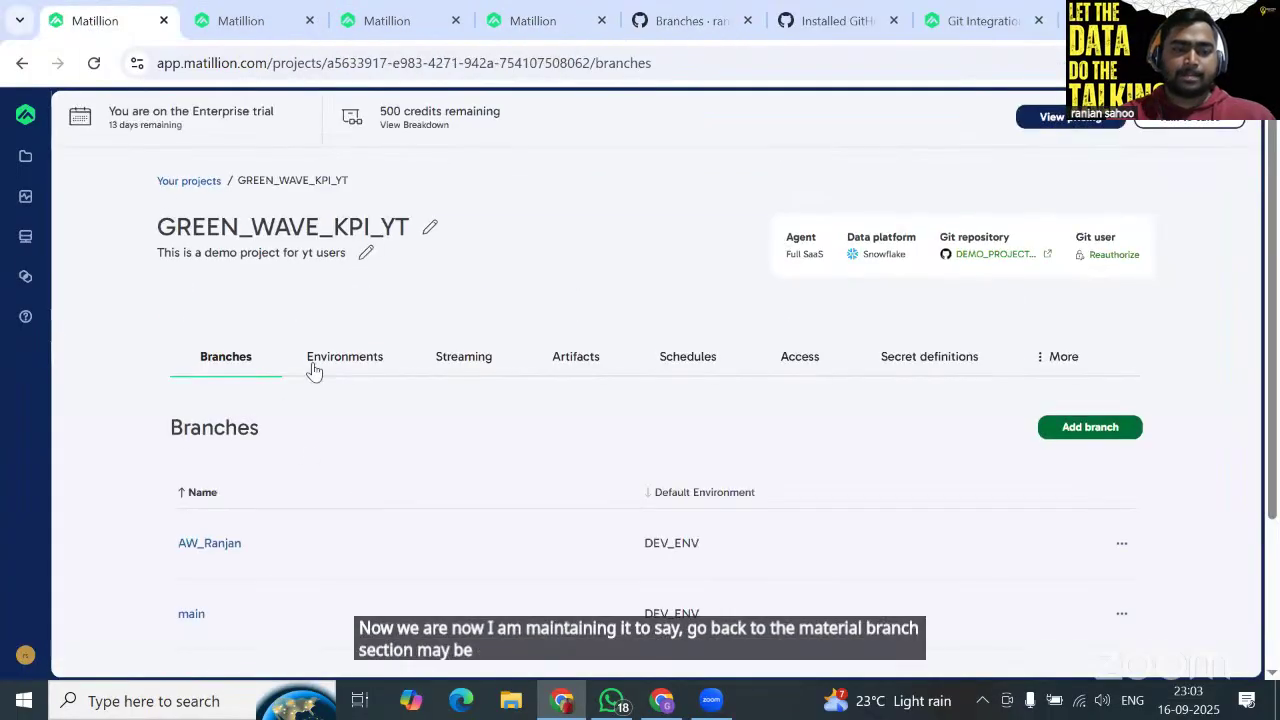
scroll(378, 330, down, 2)
click(1068, 262)
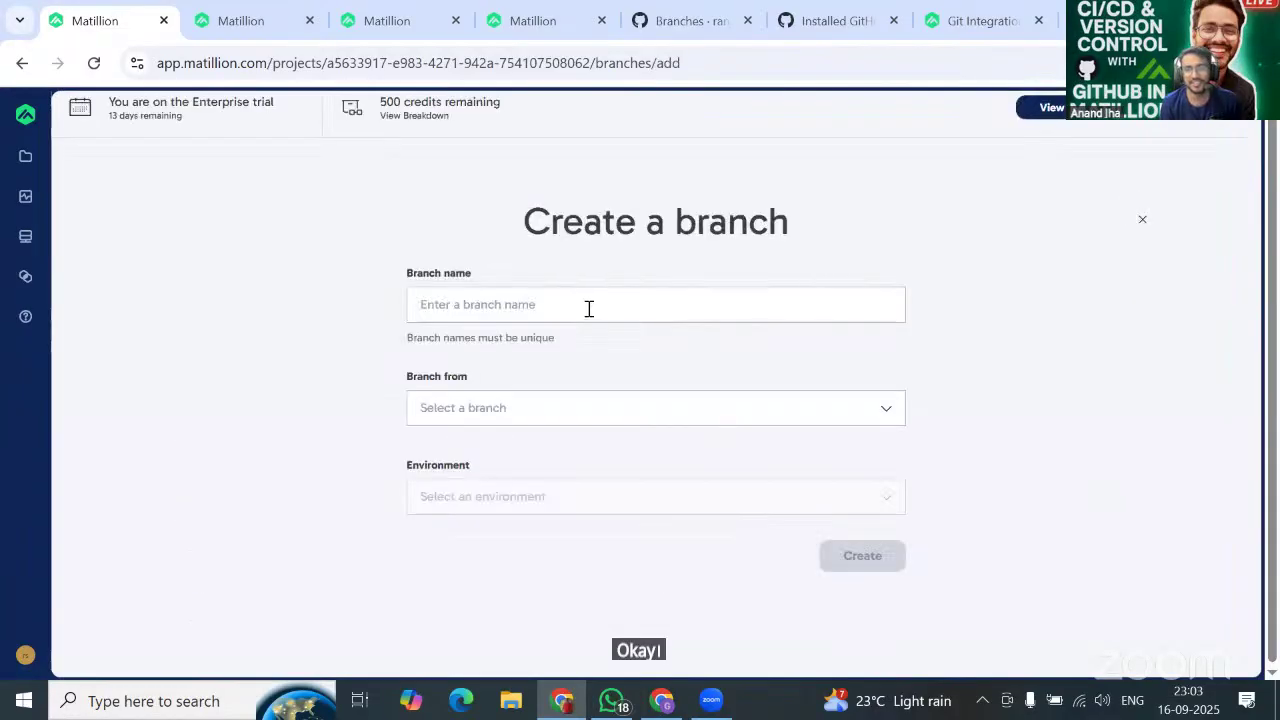
click(580, 311)
text(AW_ANAND)
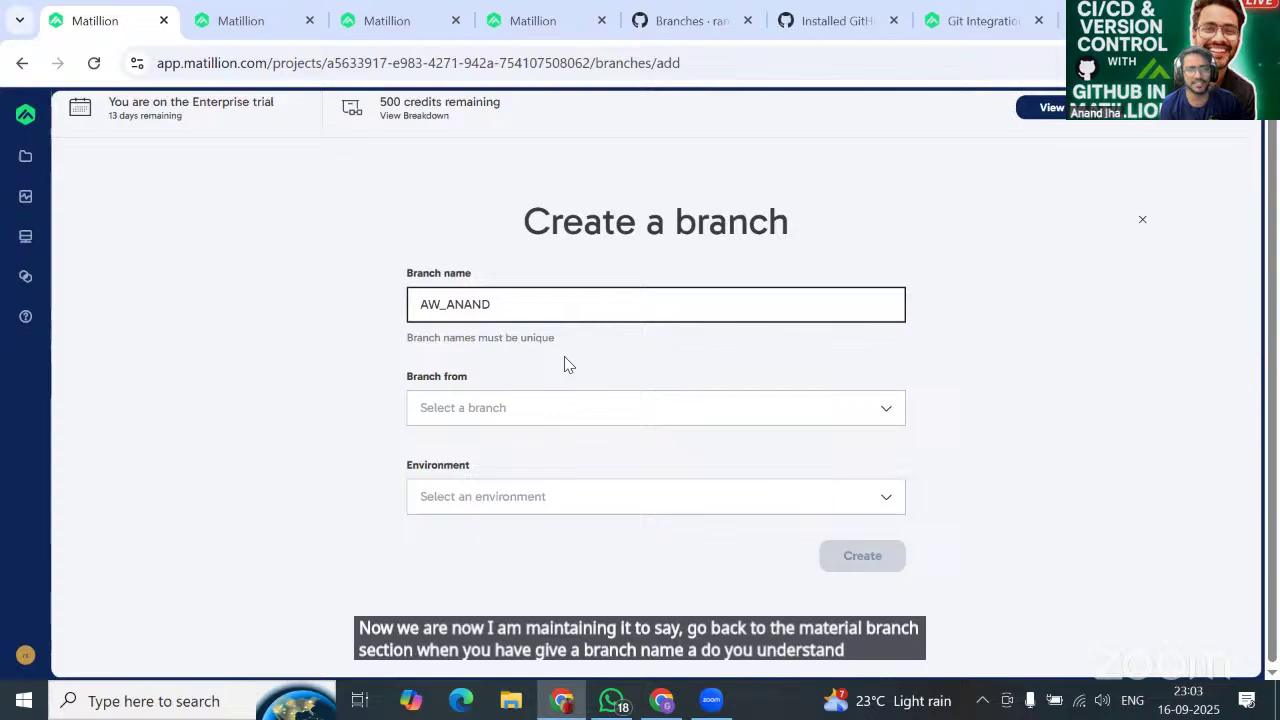
click(531, 410)
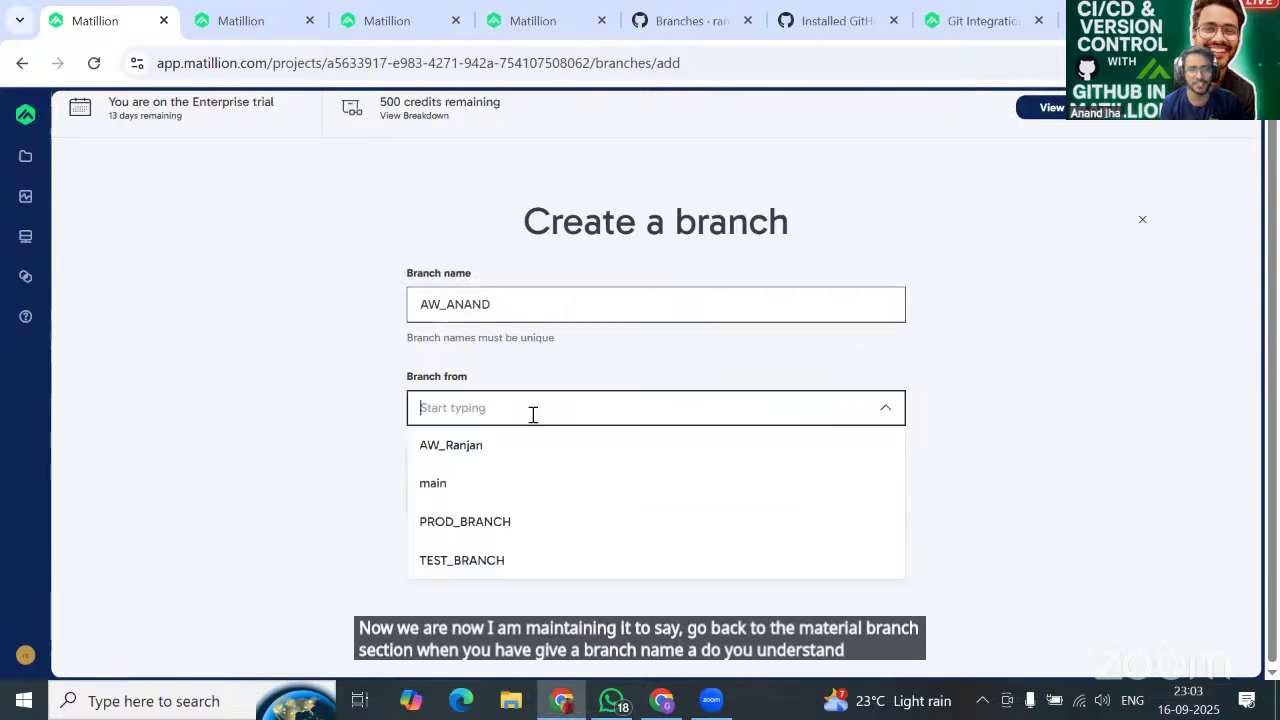
click(502, 526)
click(614, 490)
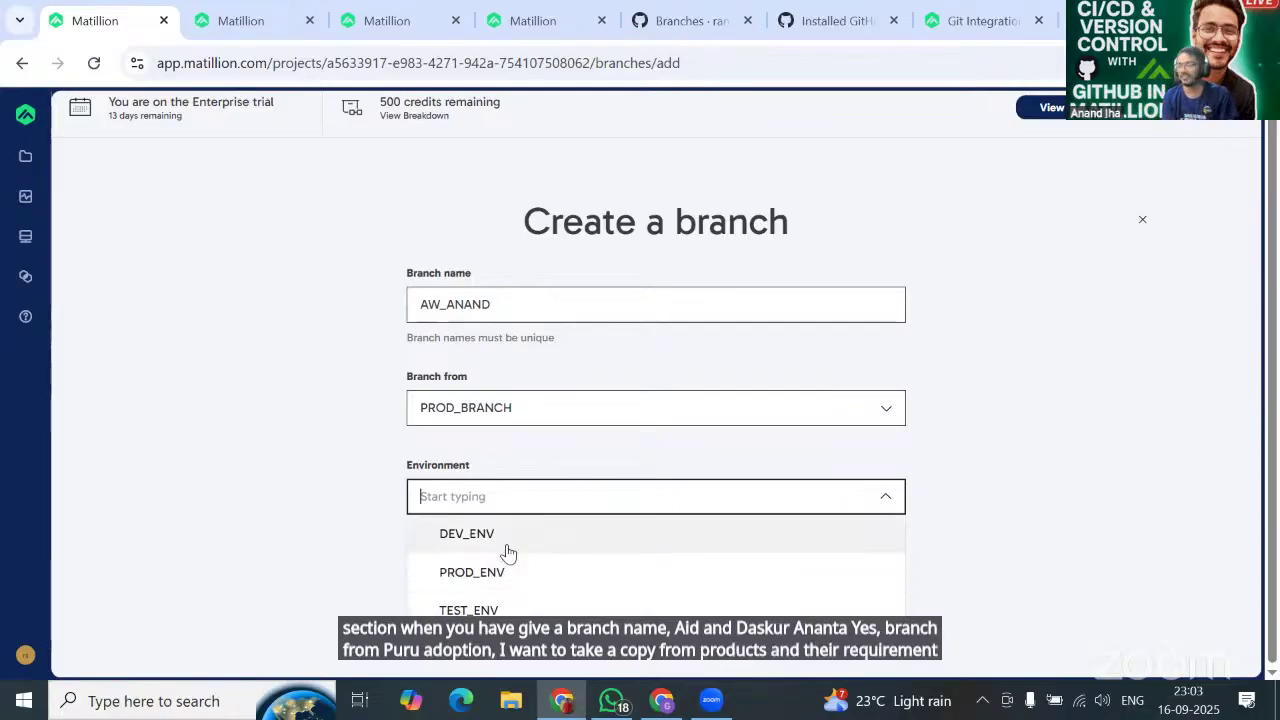
click(508, 552)
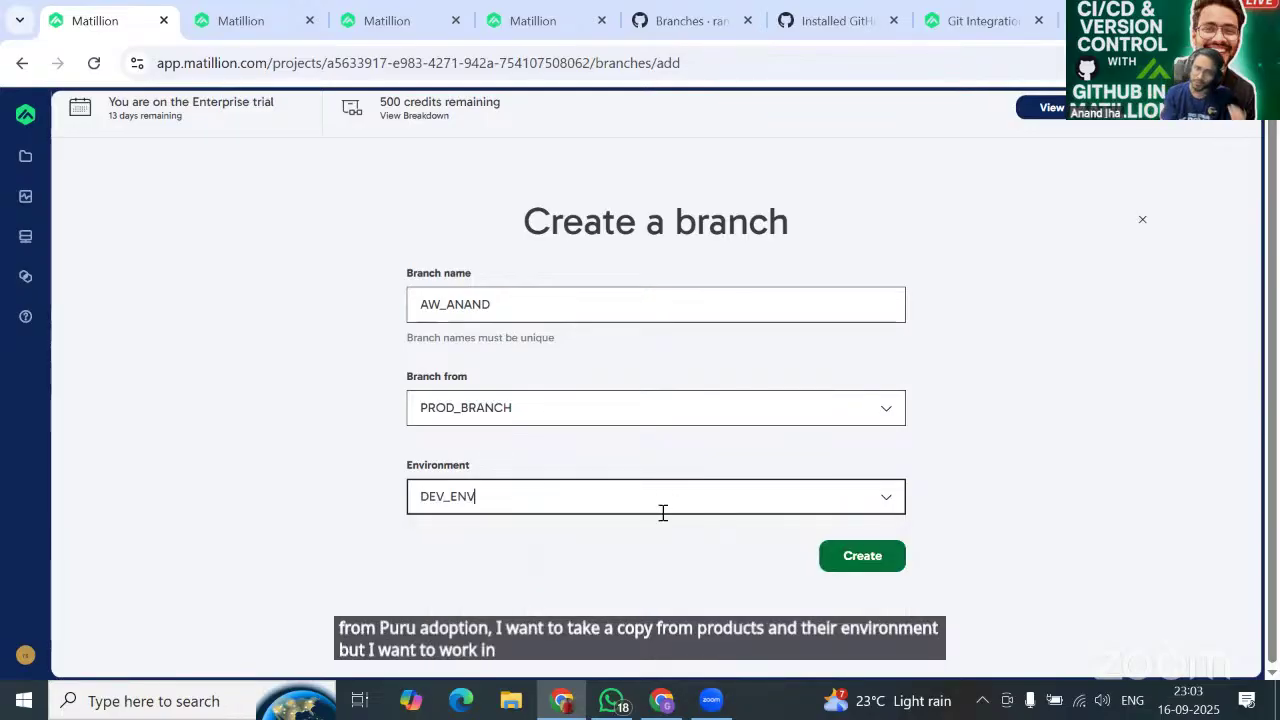
click(865, 559)
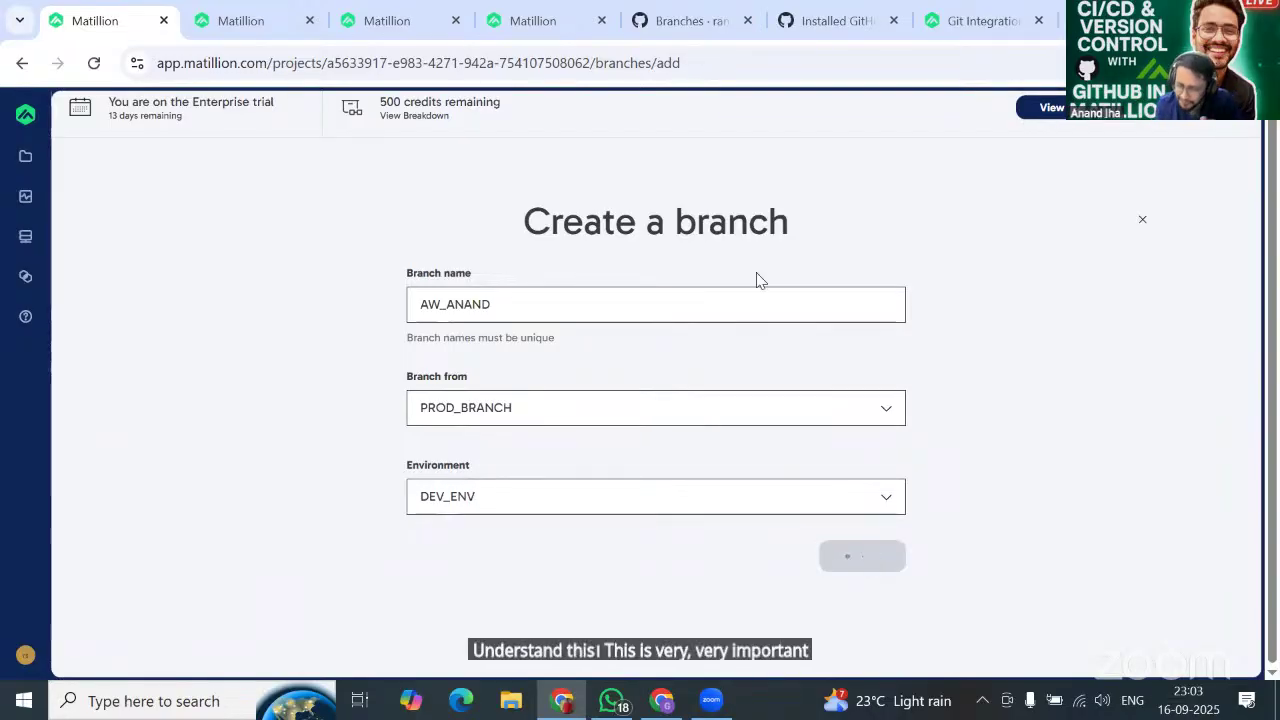
scroll(543, 489, down, 2)
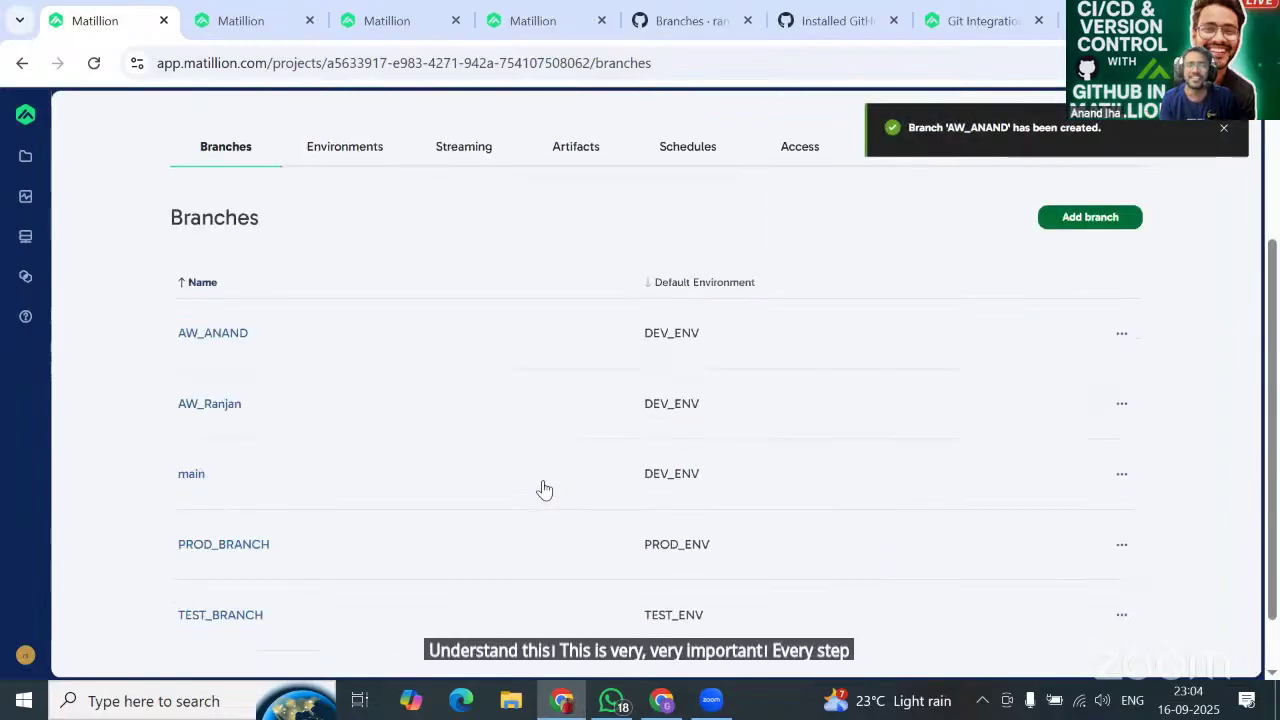
Load AW_ANAND from the Branches list into the designer and close the branch menu.
click(214, 328)
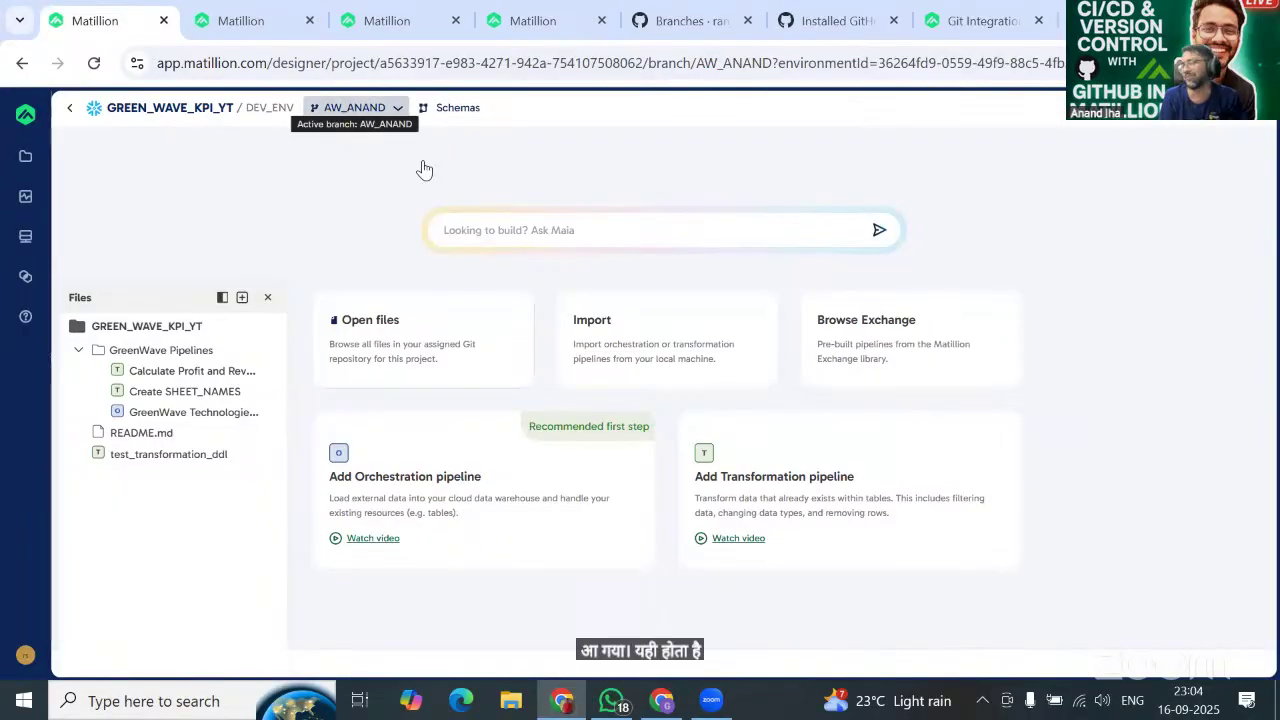
click(234, 176)
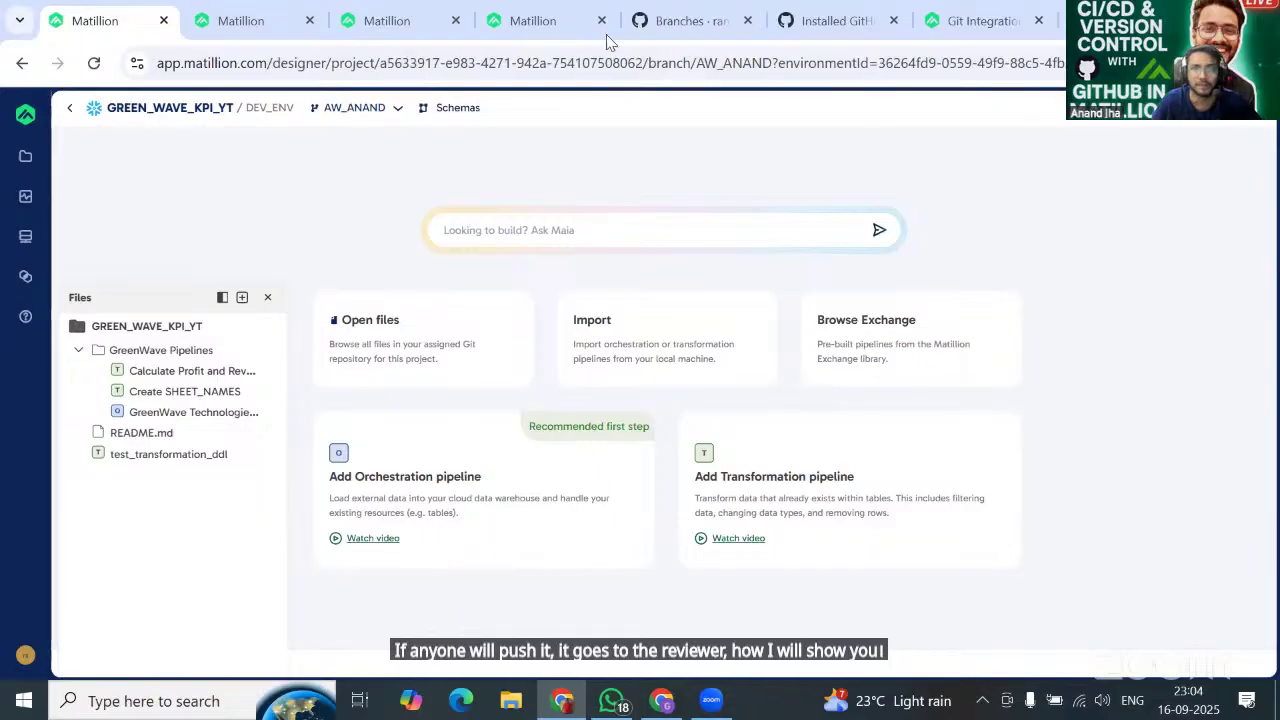
Go from the owner's profile to DEMO_PROJECT_YT and view its Pull requests page.
click(675, 22)
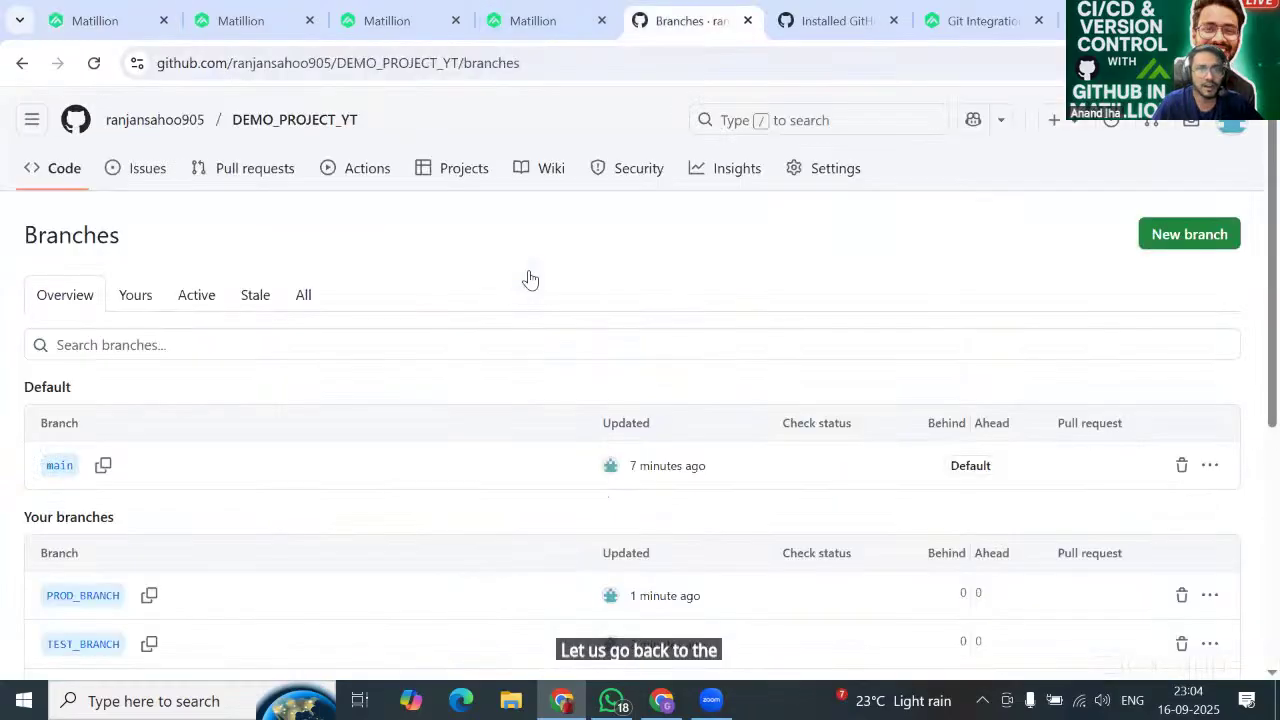
scroll(237, 310, down, 2)
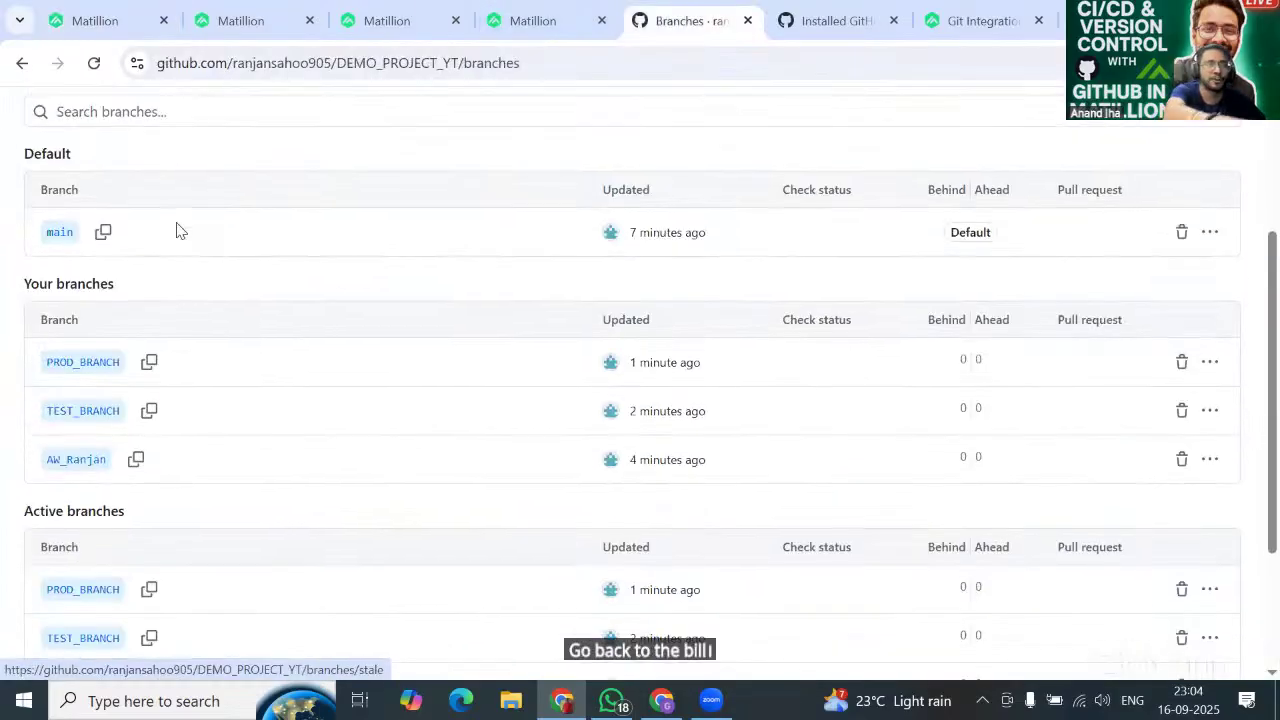
scroll(172, 200, up, 2)
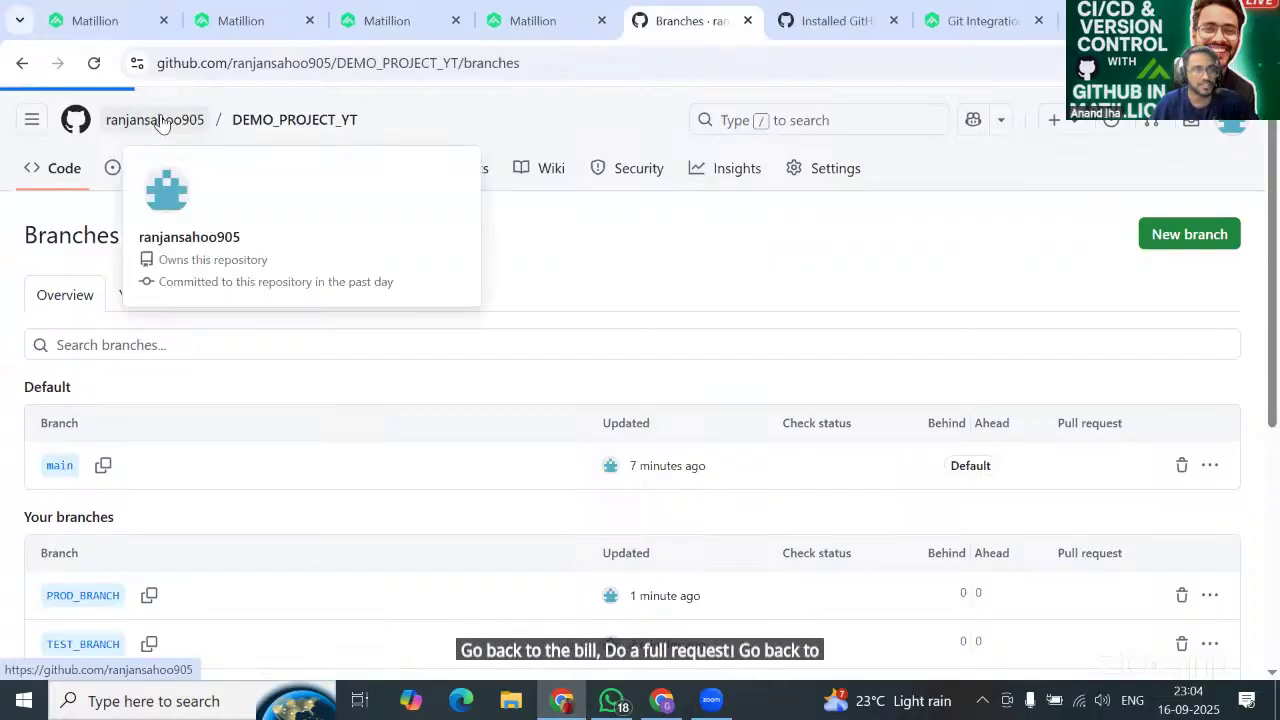
click(160, 121)
scroll(443, 491, down, 2)
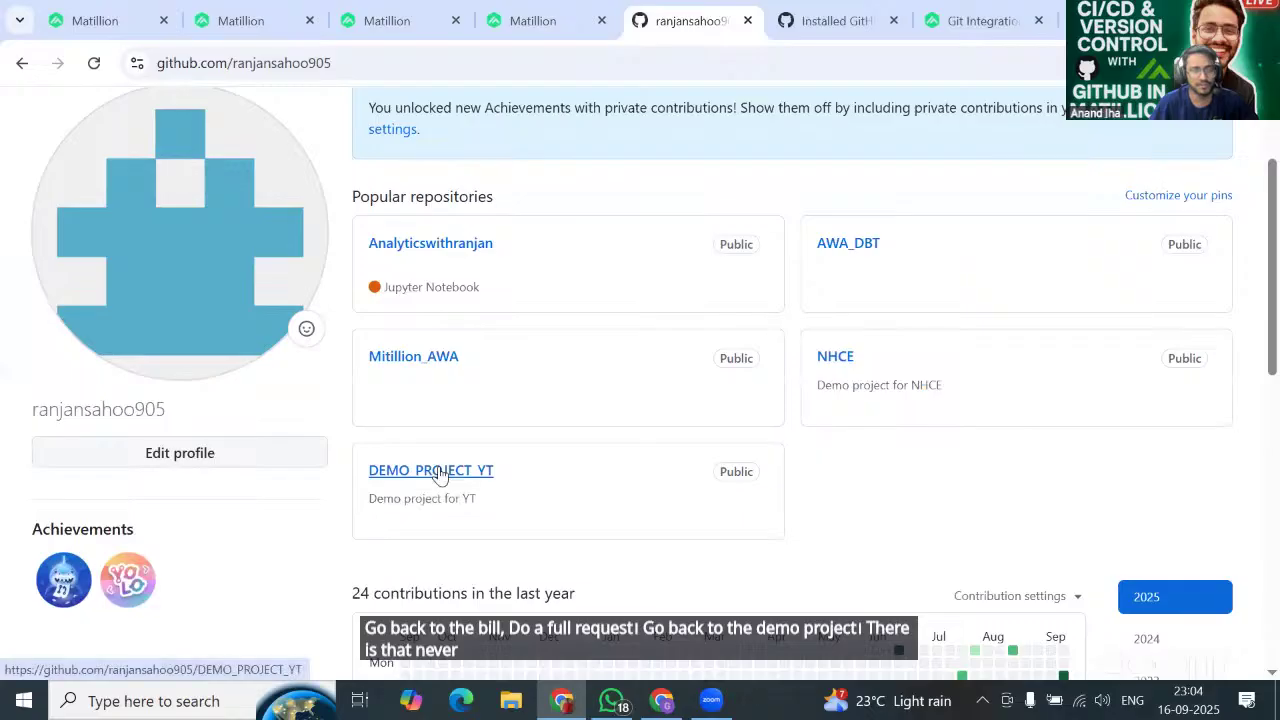
click(440, 474)
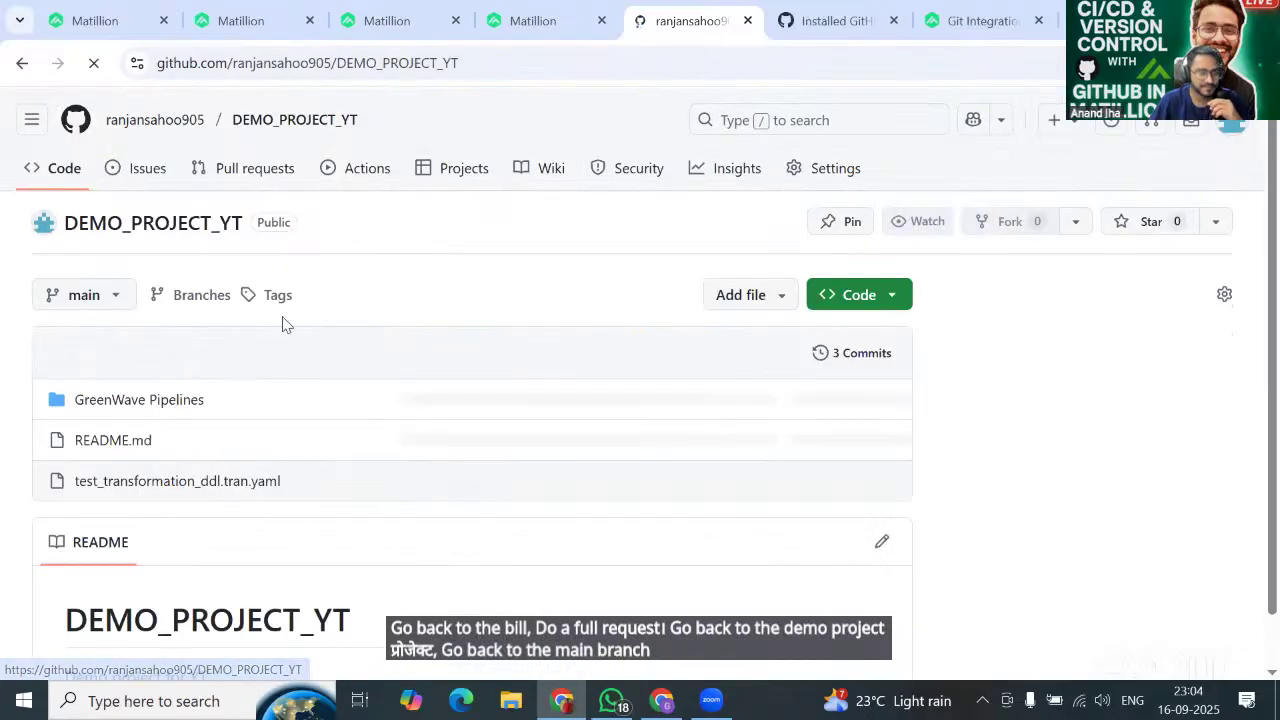
click(113, 298)
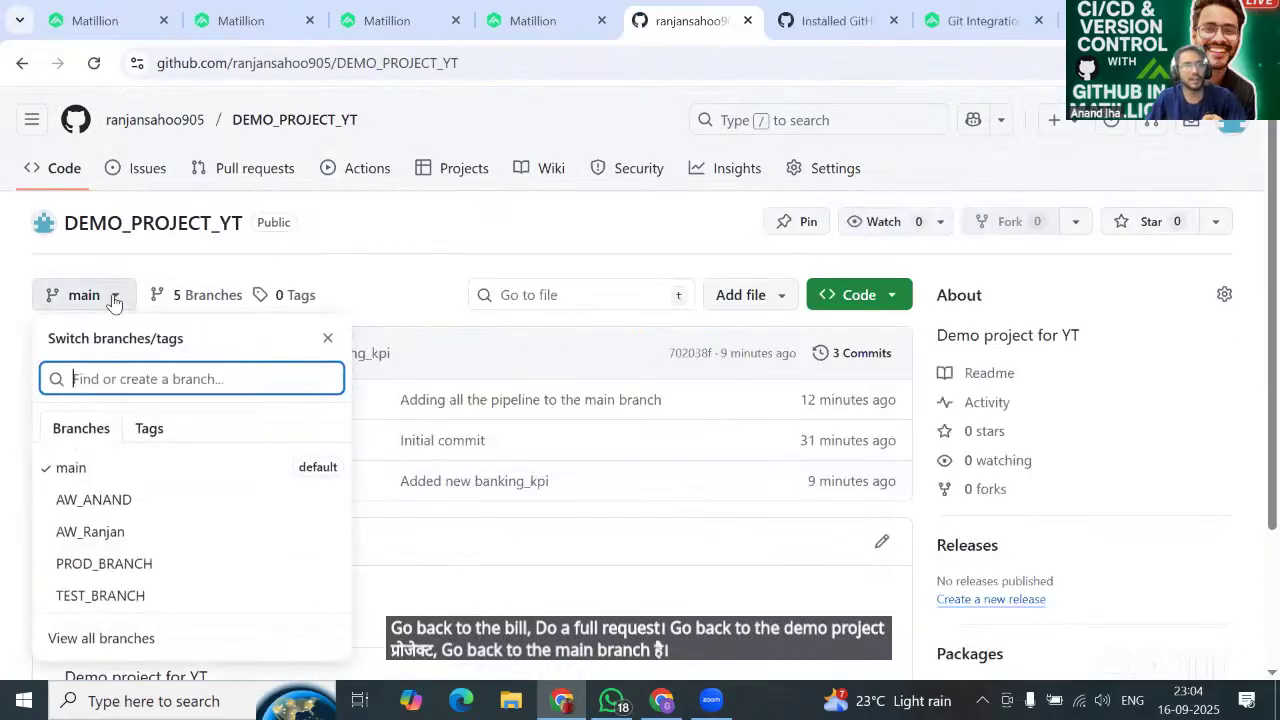
click(113, 298)
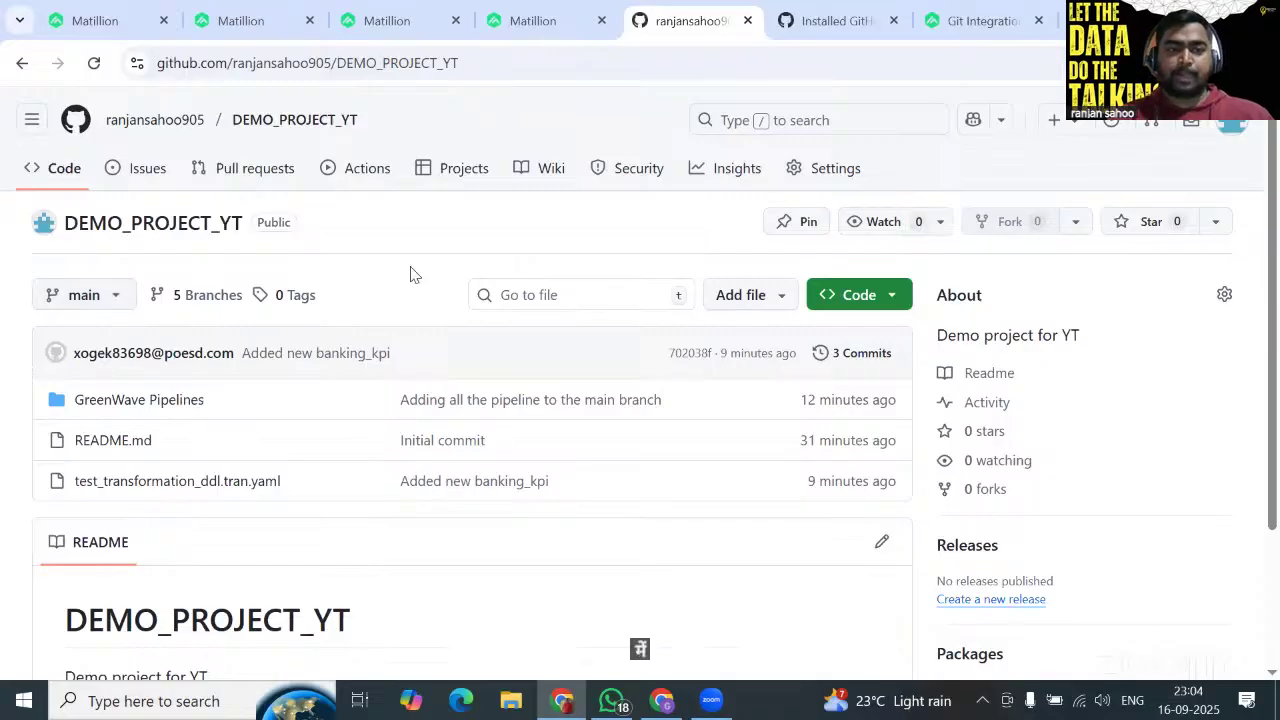
click(240, 166)
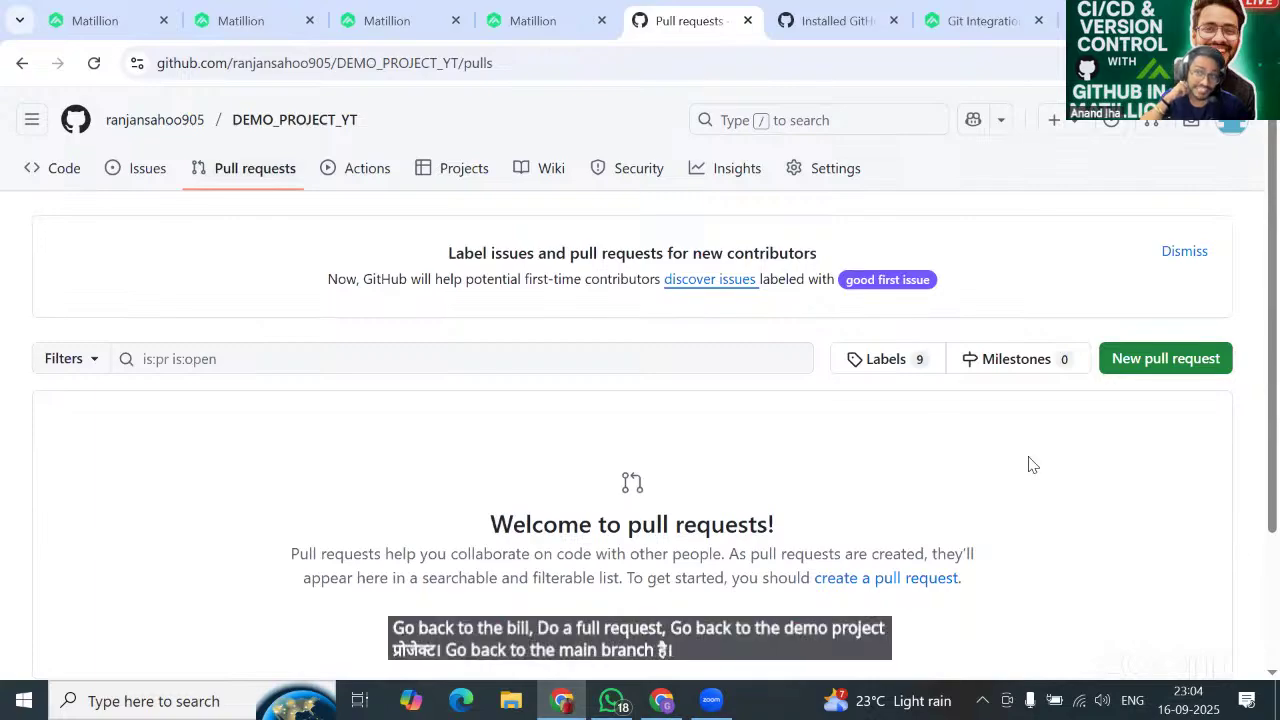
Compare main against base AW_ANAND in a new pull request, finding no differences.
click(1147, 362)
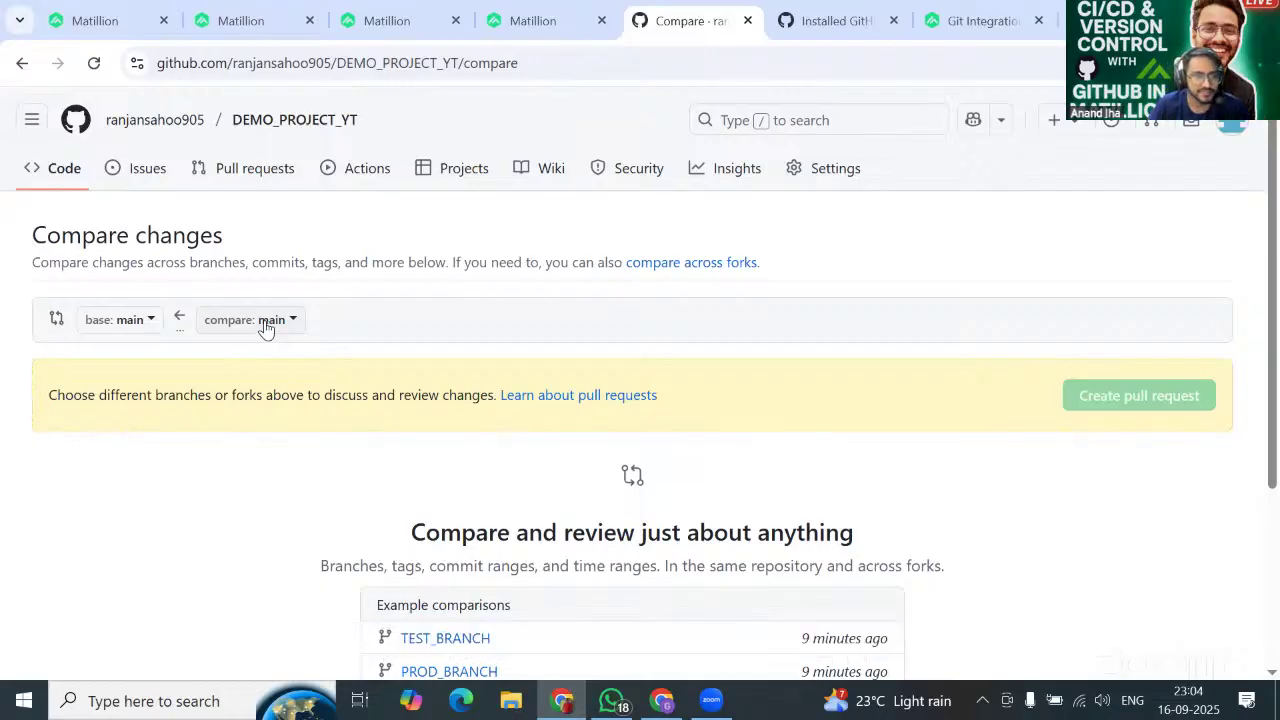
click(267, 328)
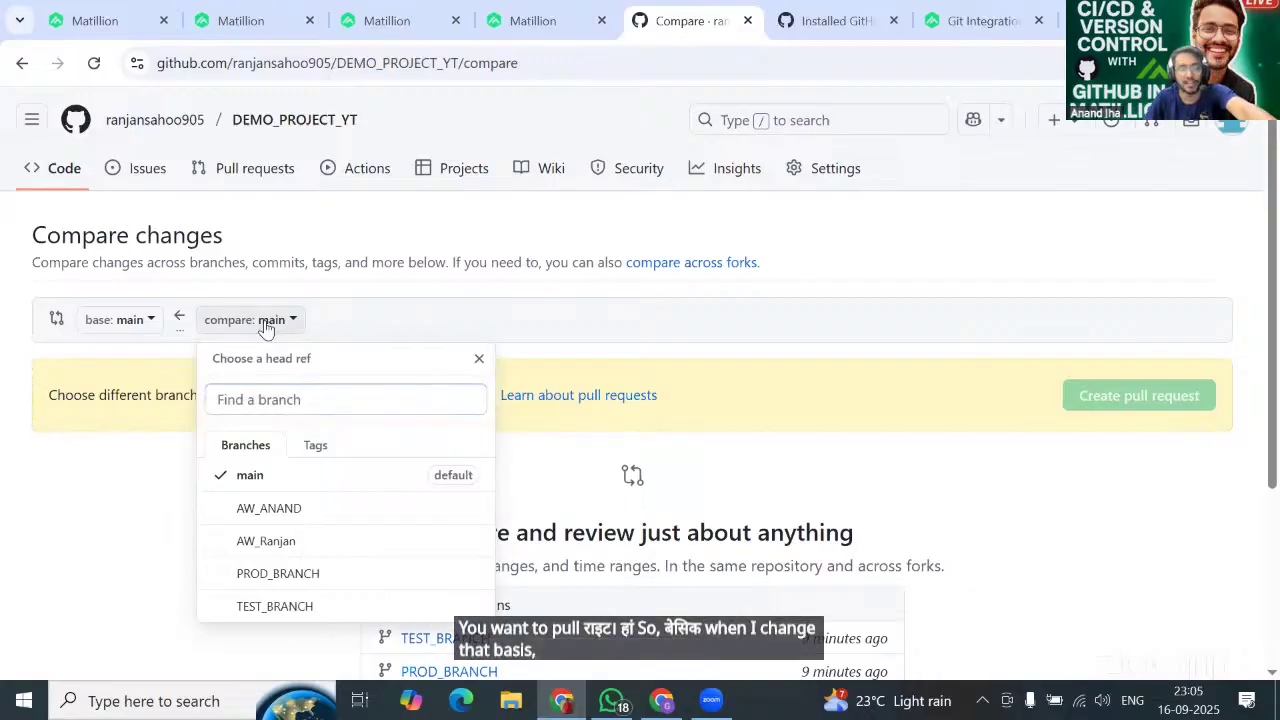
click(266, 323)
click(124, 322)
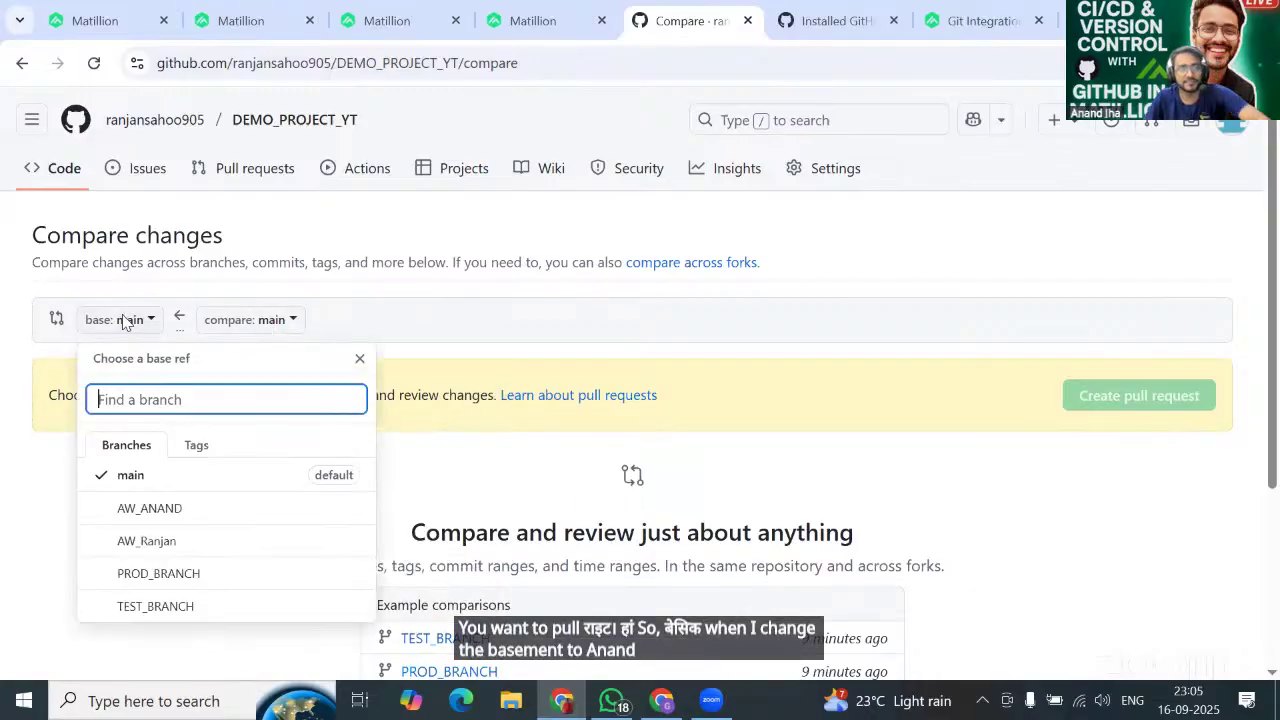
click(165, 510)
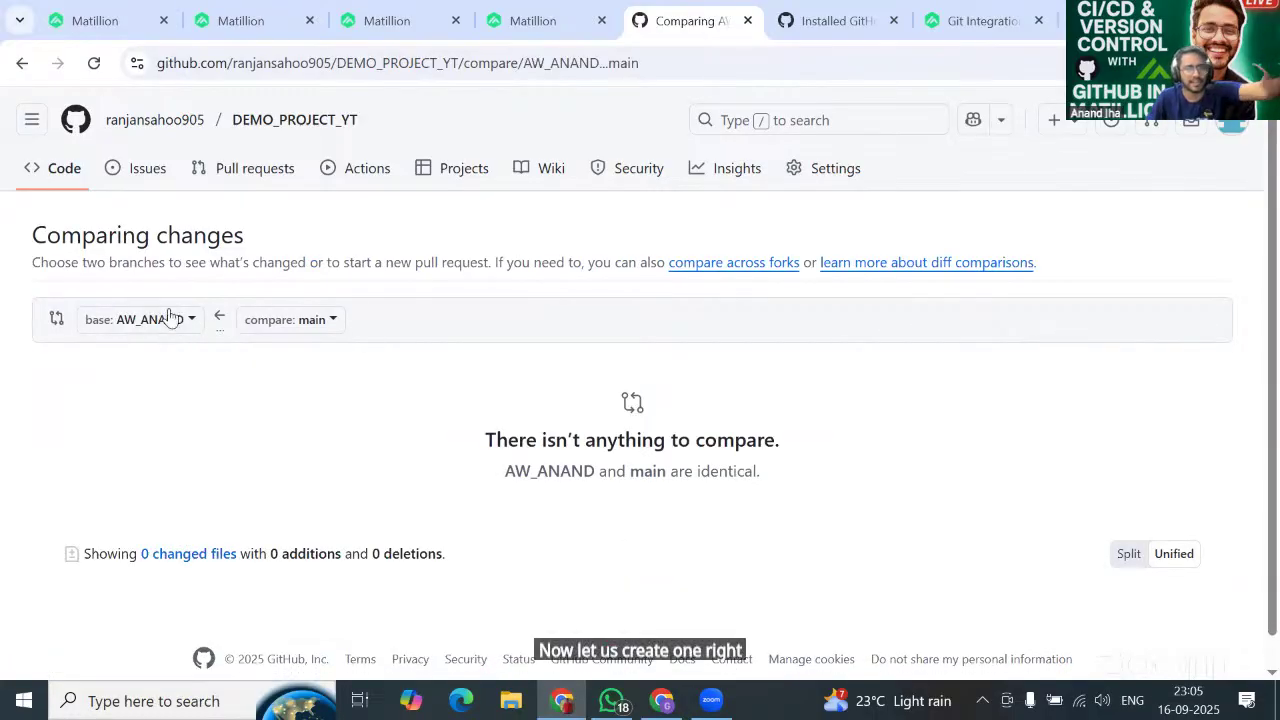
Return to the DEMO_PROJECT_YT code page on main and show its branch switcher.
click(23, 63)
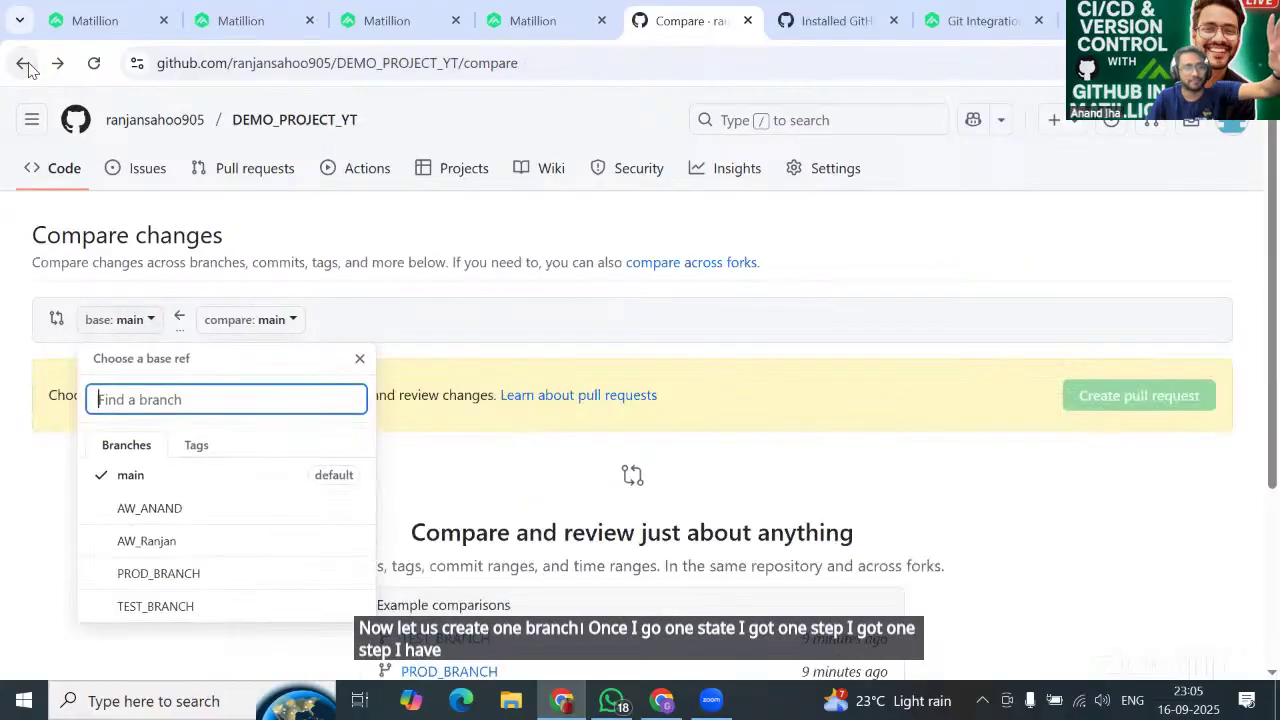
click(22, 70)
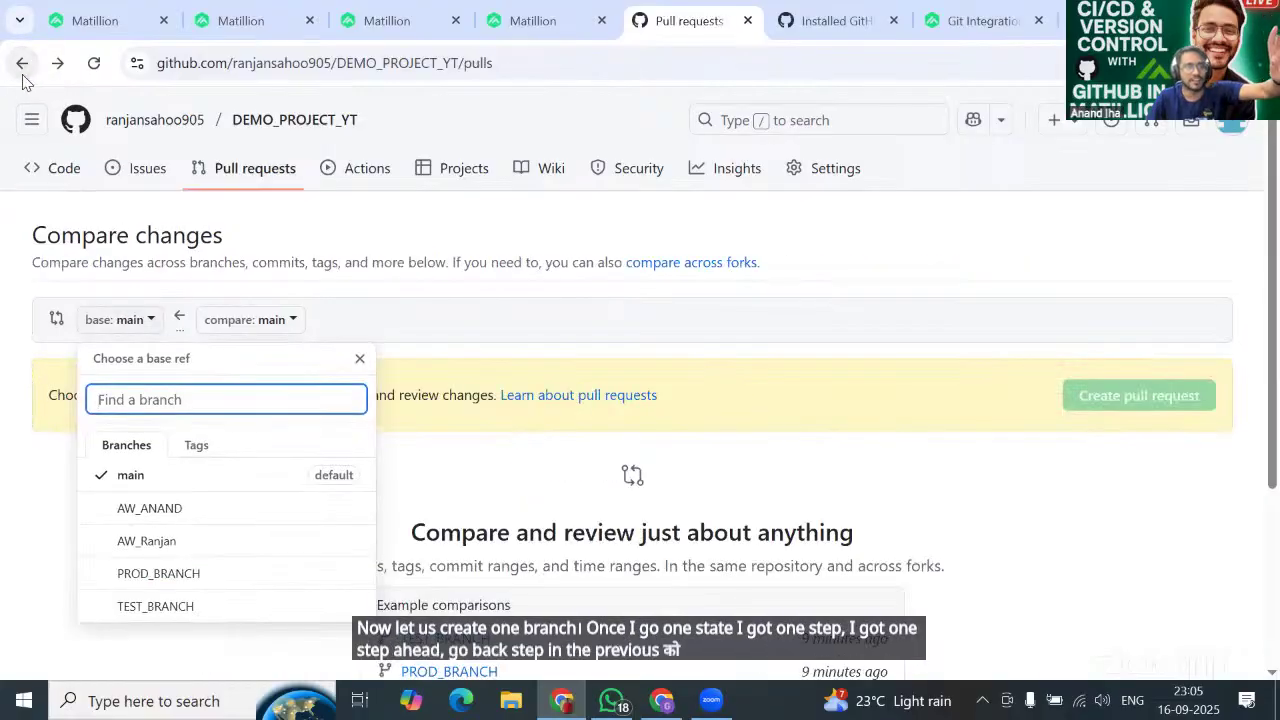
click(22, 63)
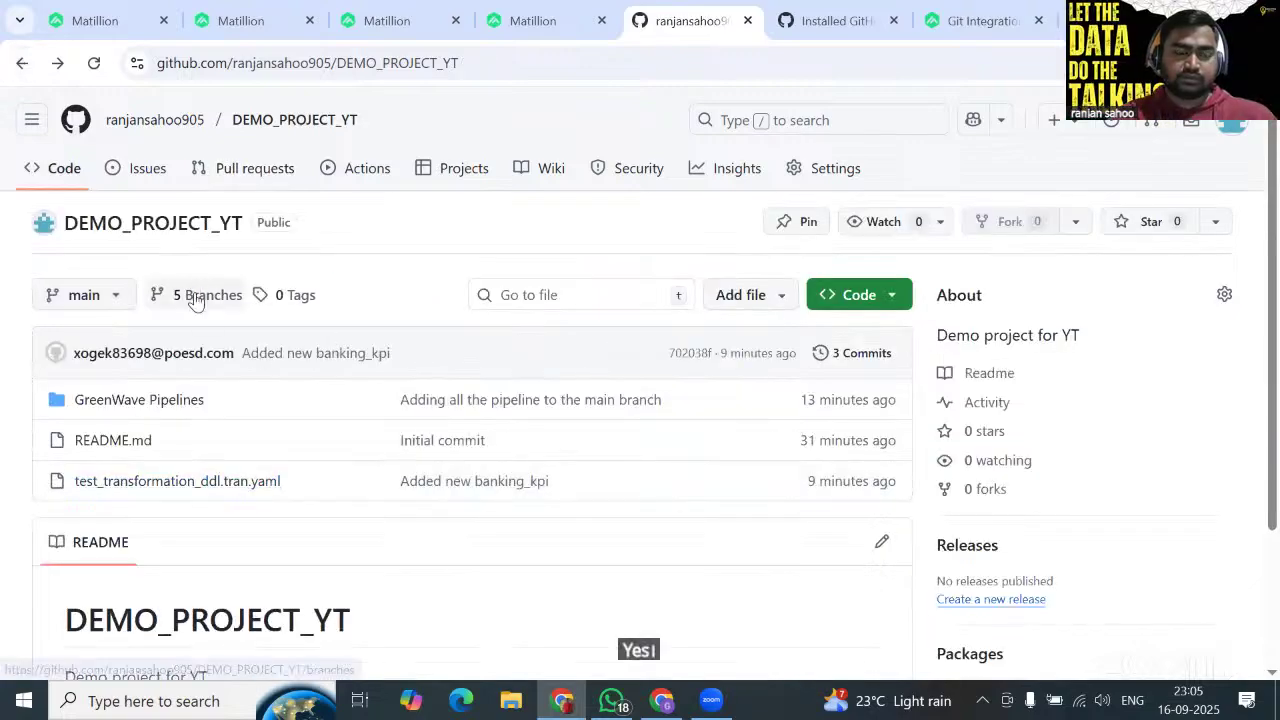
click(101, 300)
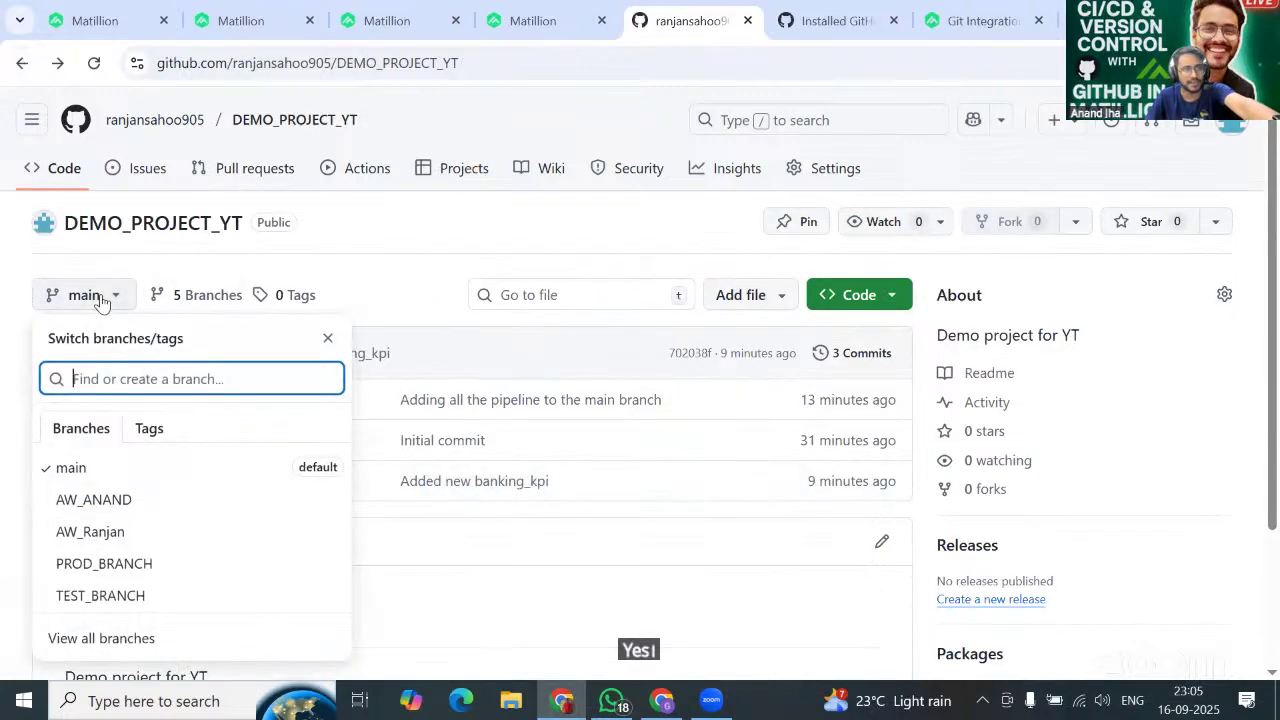
From the full branch list, begin a new branch named AW_ASHISH and show its source-branch choices.
click(134, 645)
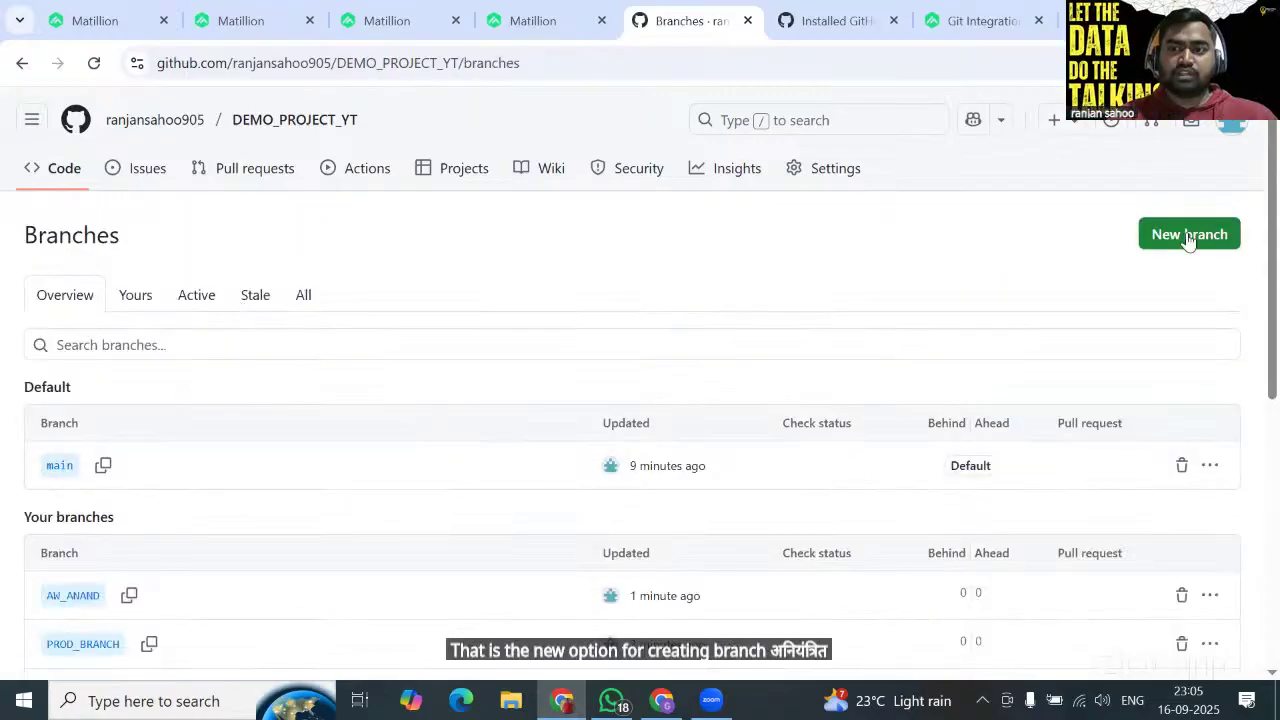
click(1188, 236)
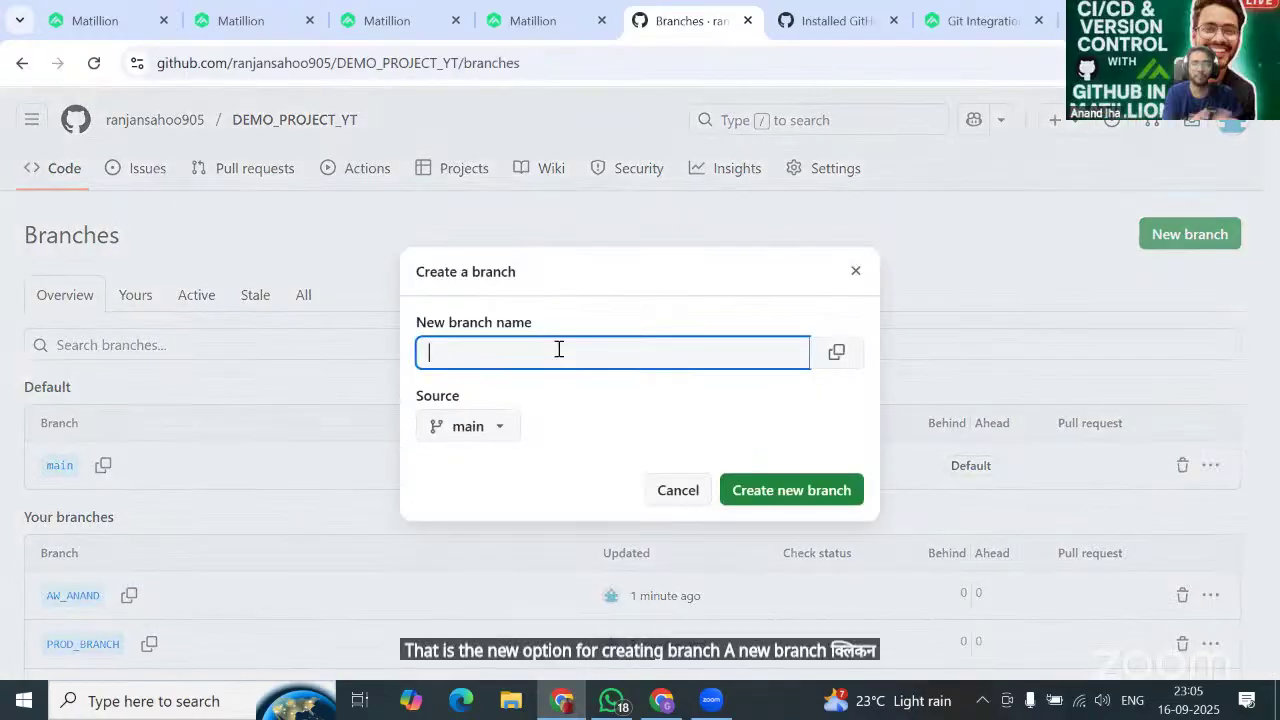
text(AW_)
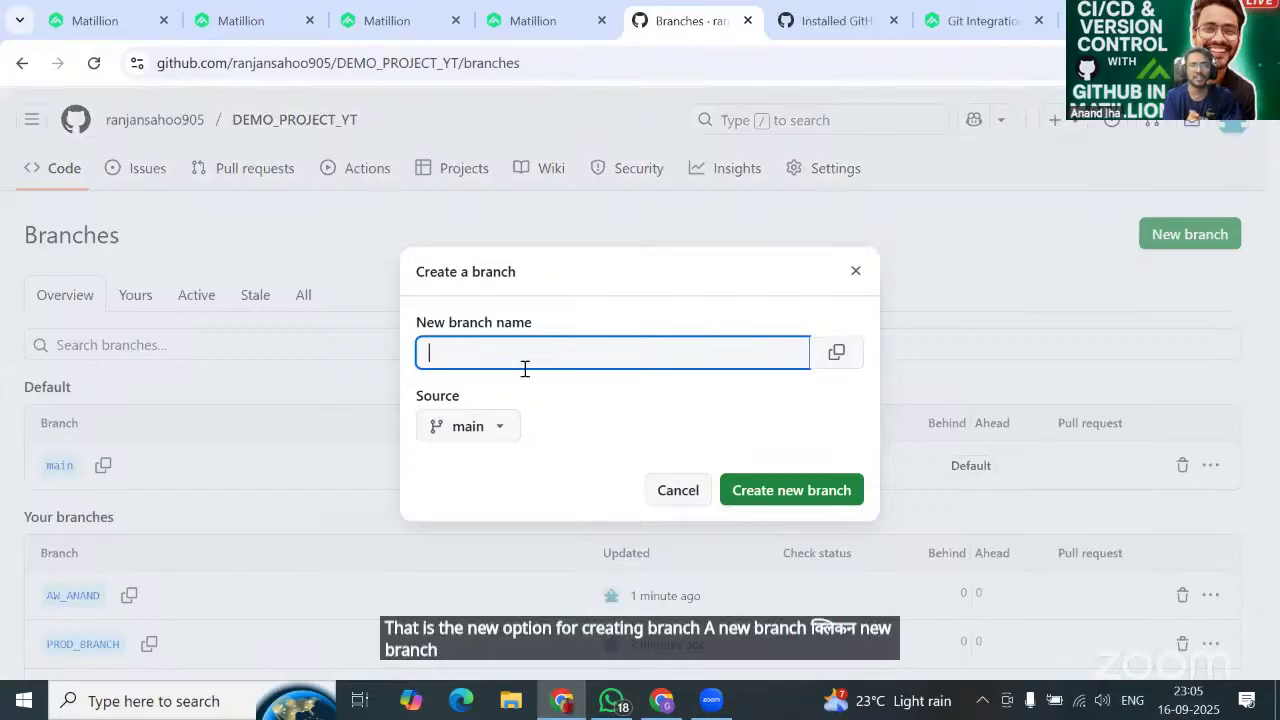
text(T)
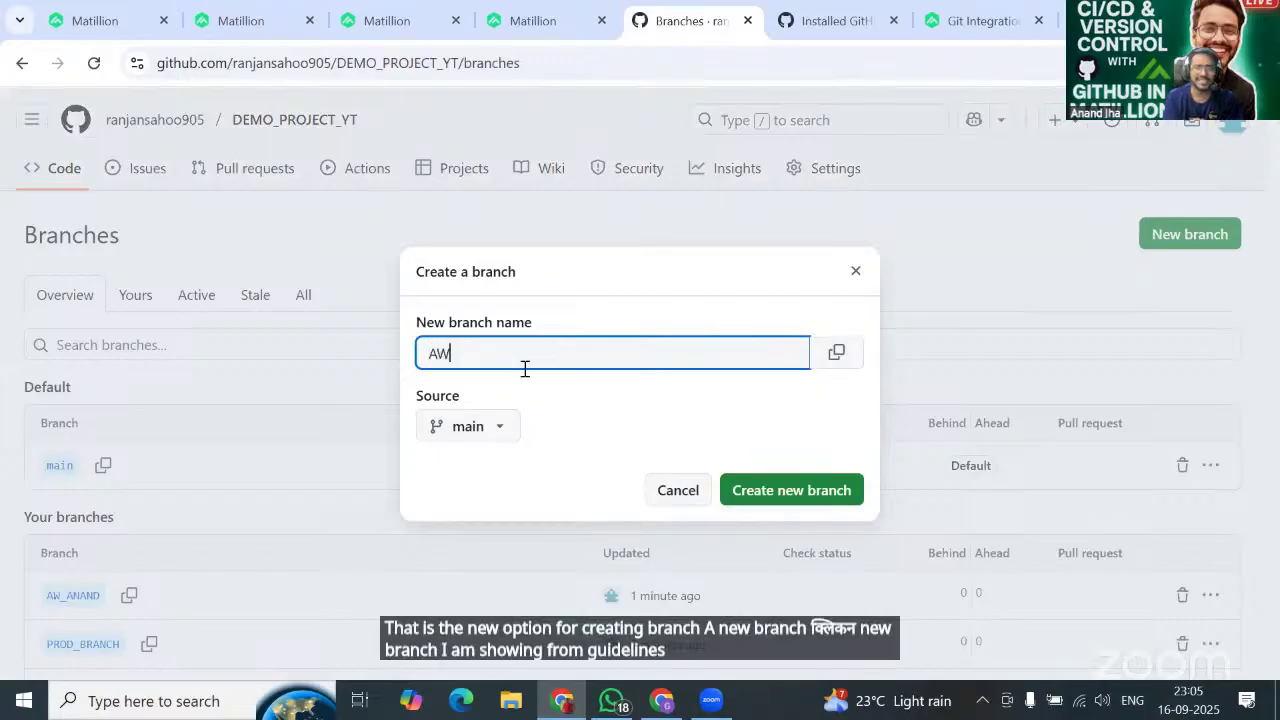
text(EST)
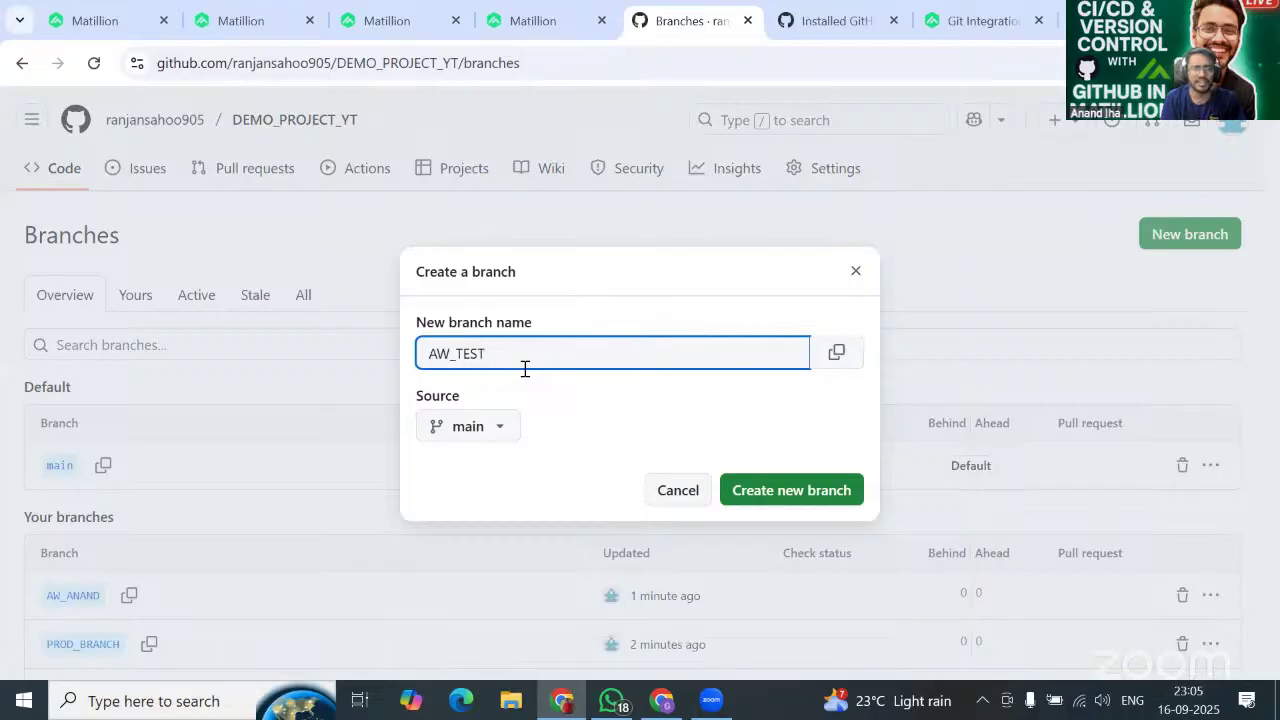
text(_)
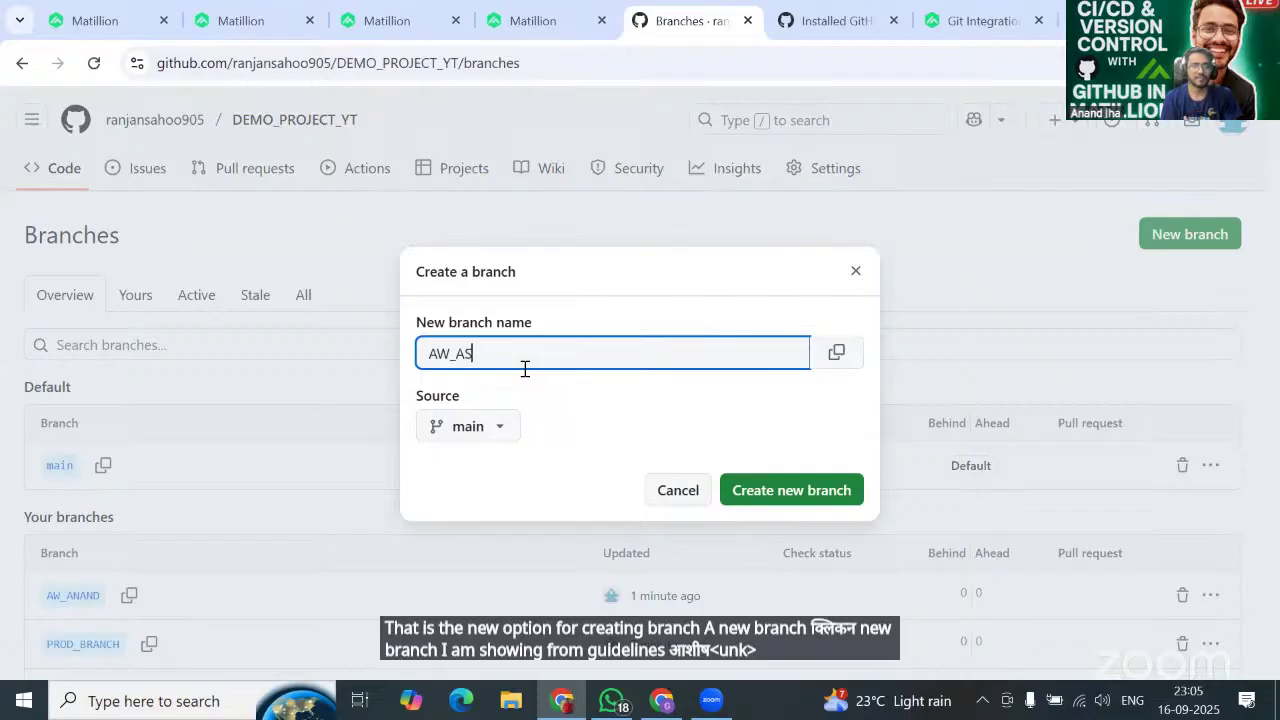
text(HISH)
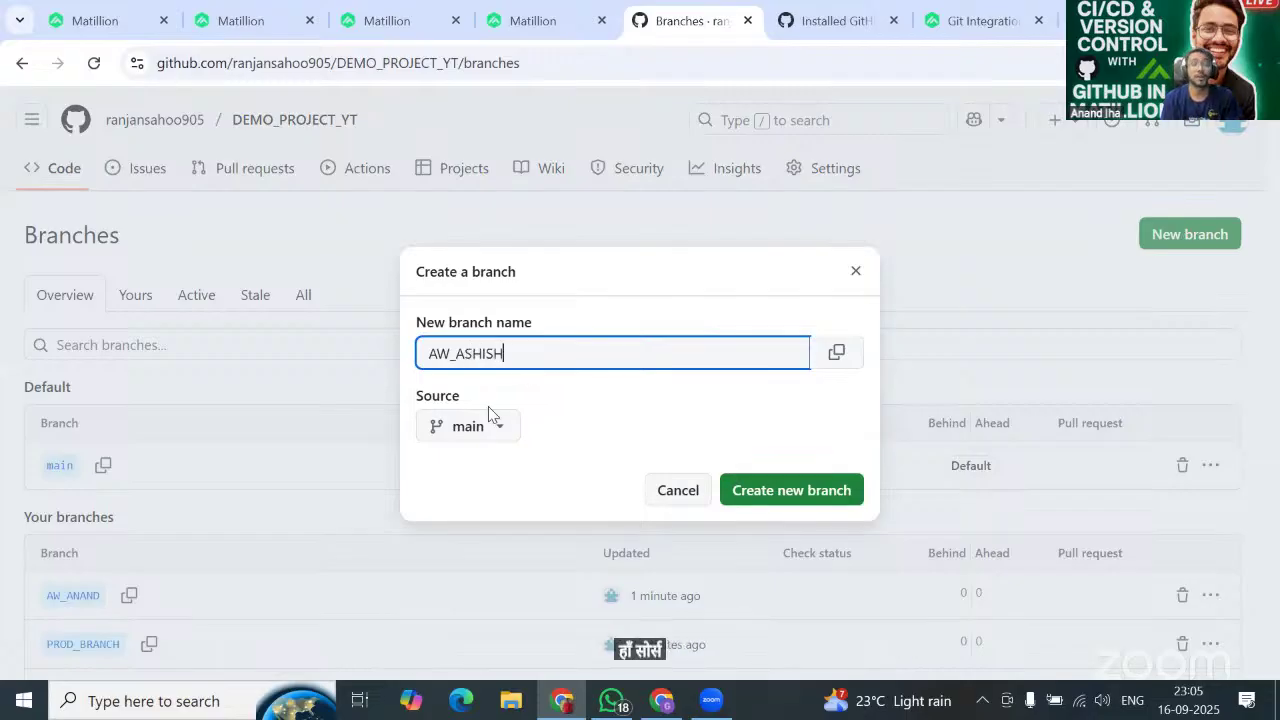
click(499, 430)
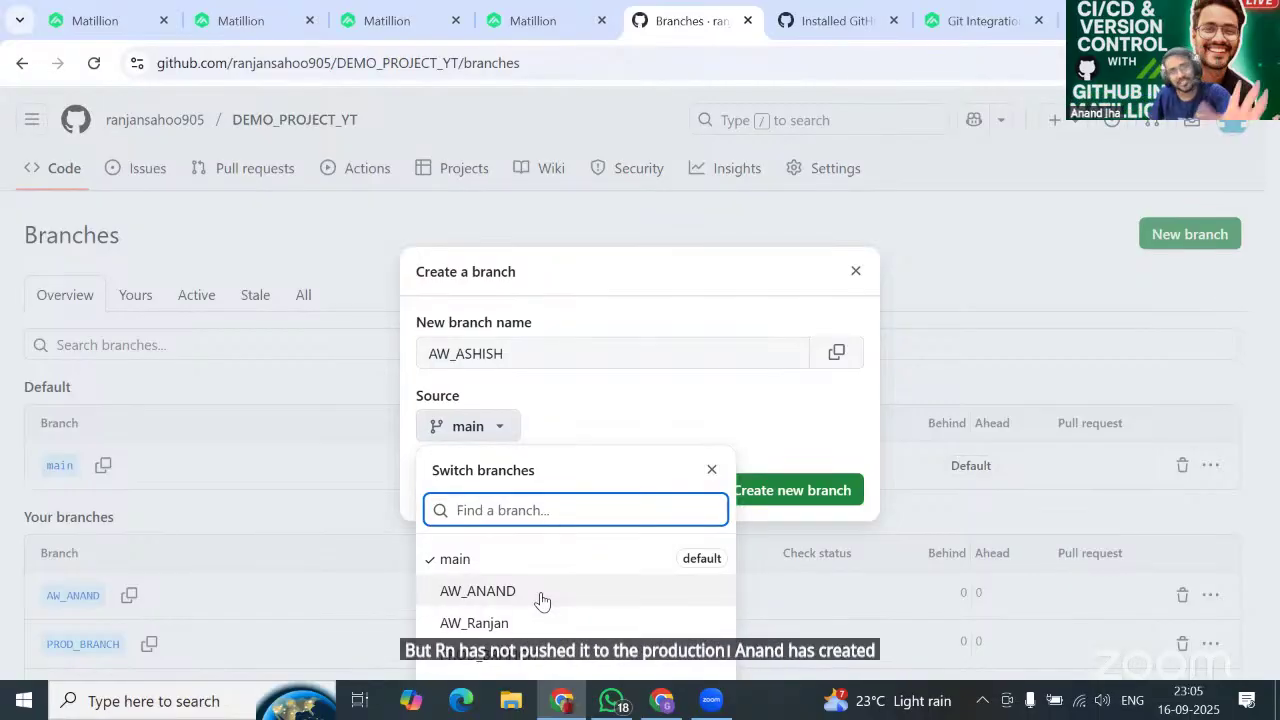
Return to the Matillion designer tab working on the AW_ANAND branch.
click(530, 21)
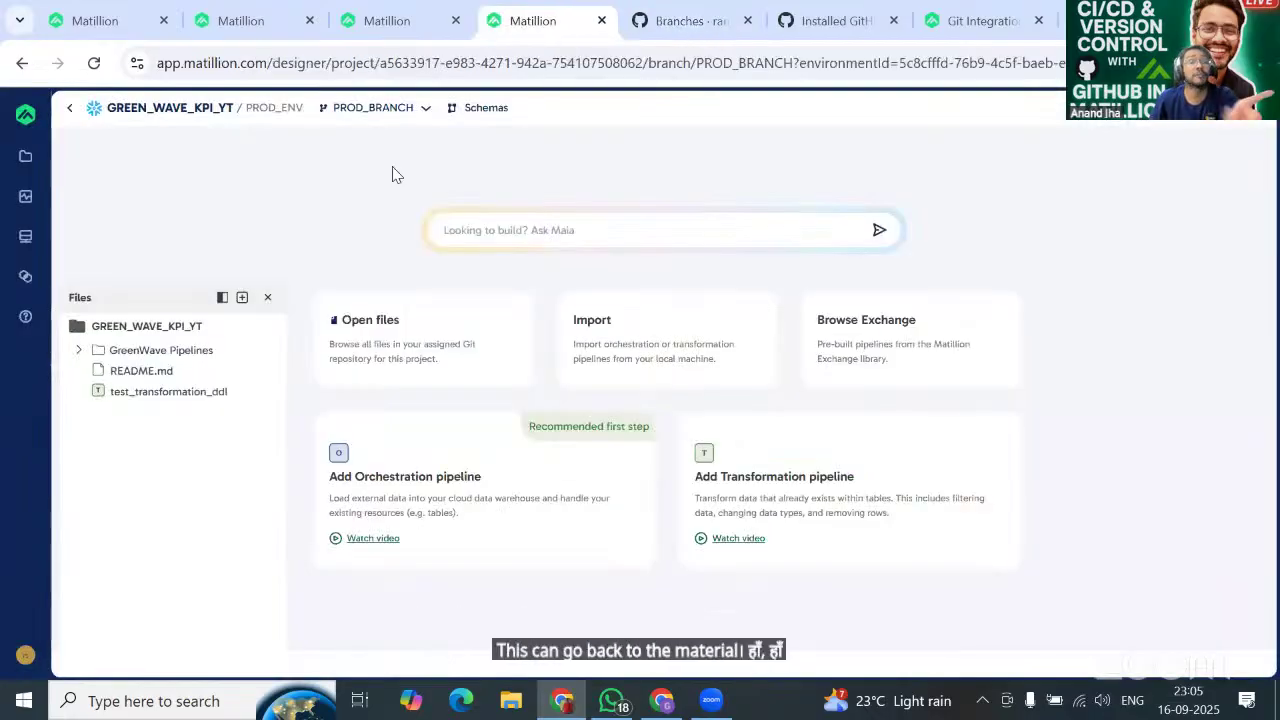
click(397, 25)
click(274, 23)
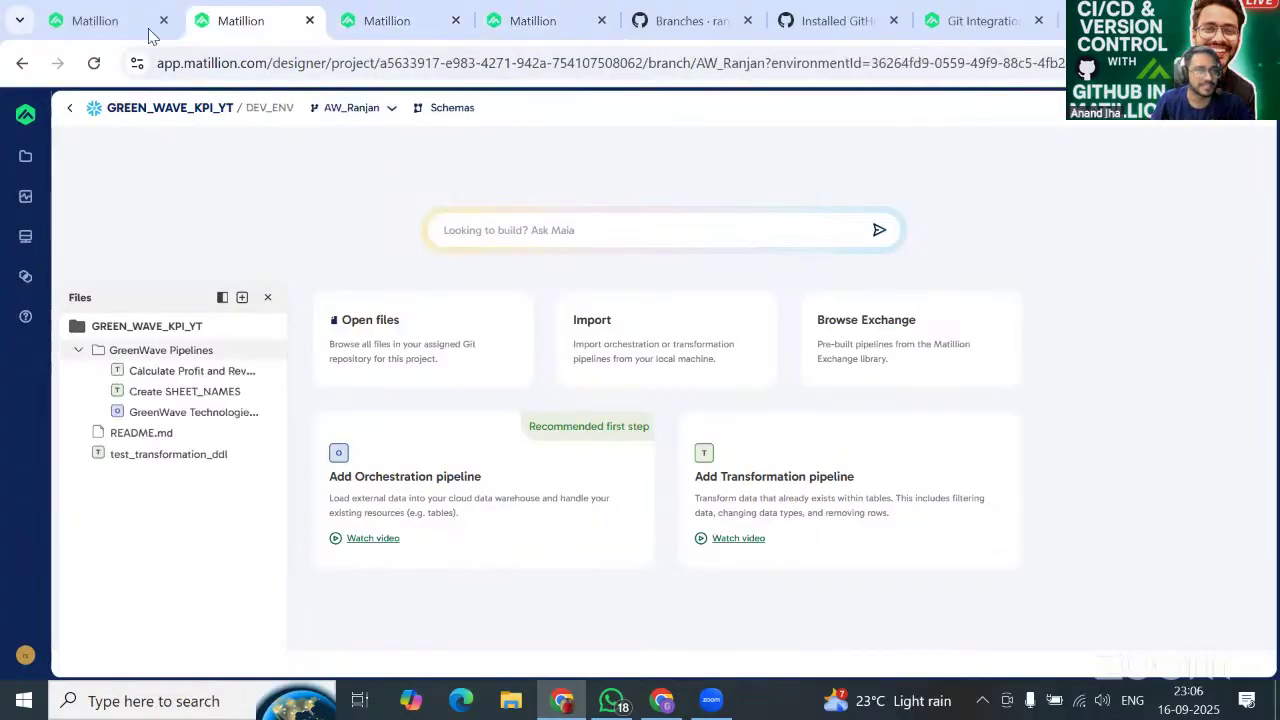
click(132, 34)
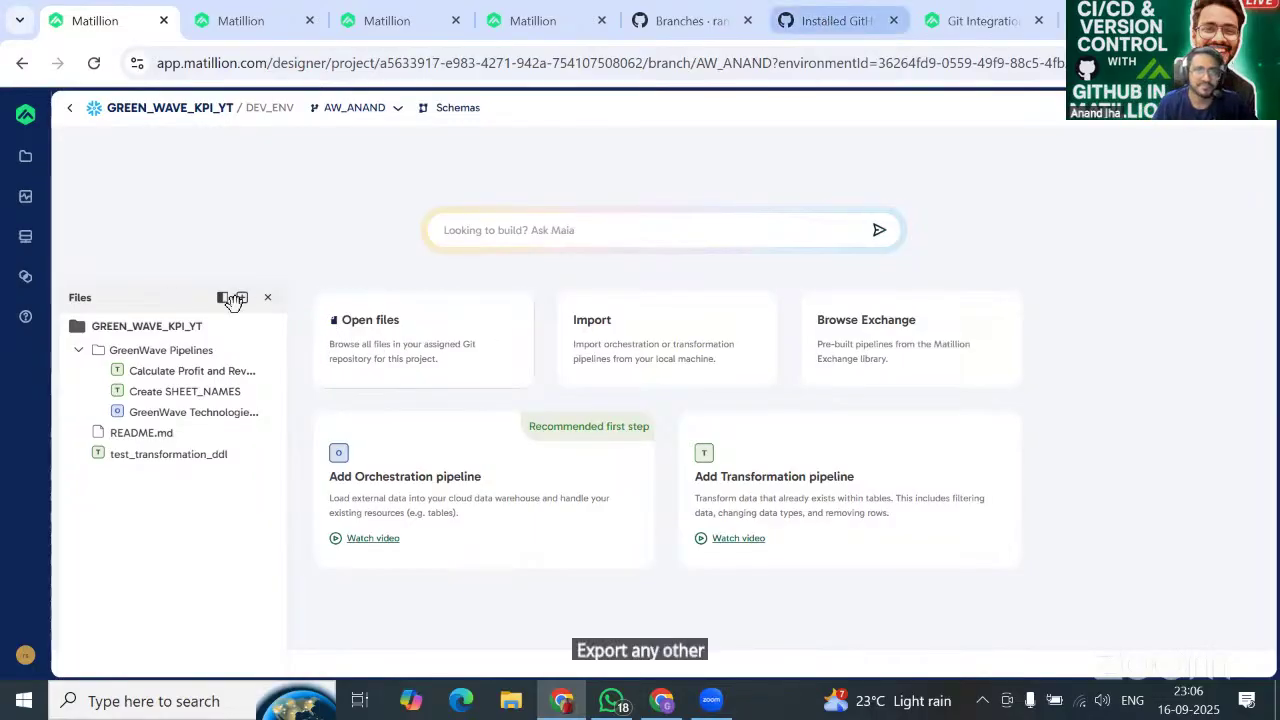
Import the PracticeMat export file from Downloads into the project's root folder.
click(266, 328)
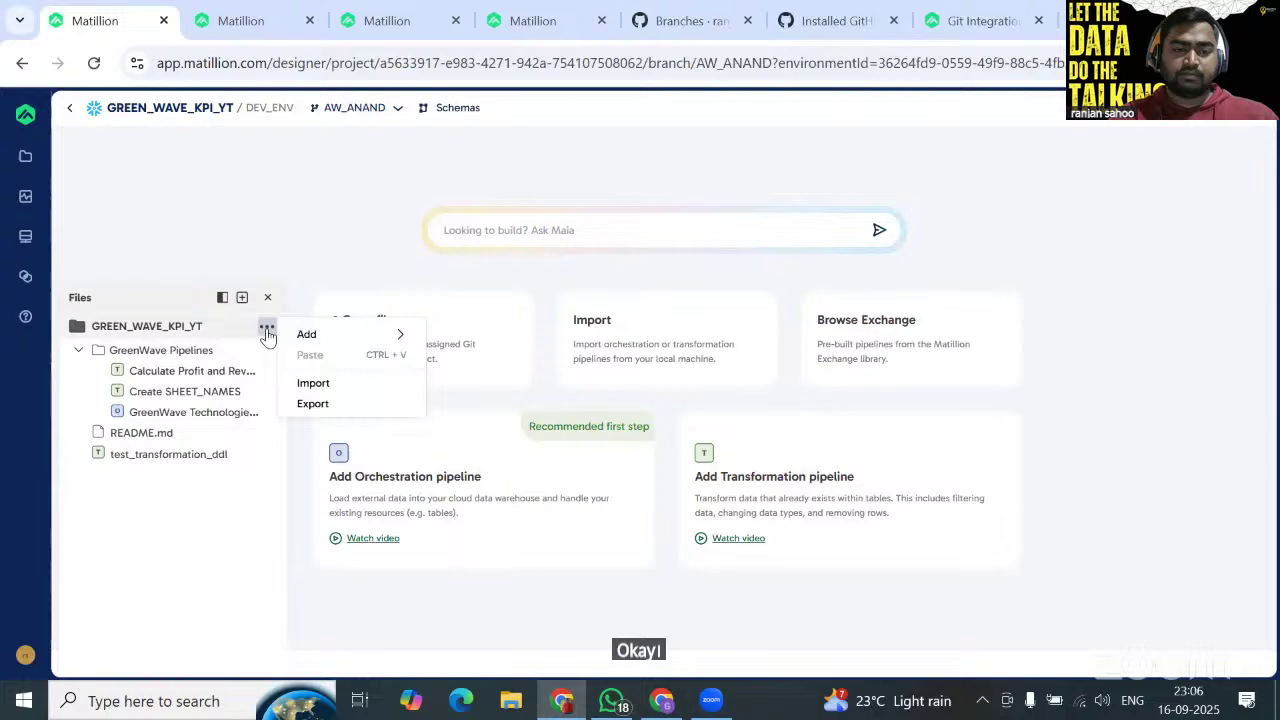
click(331, 384)
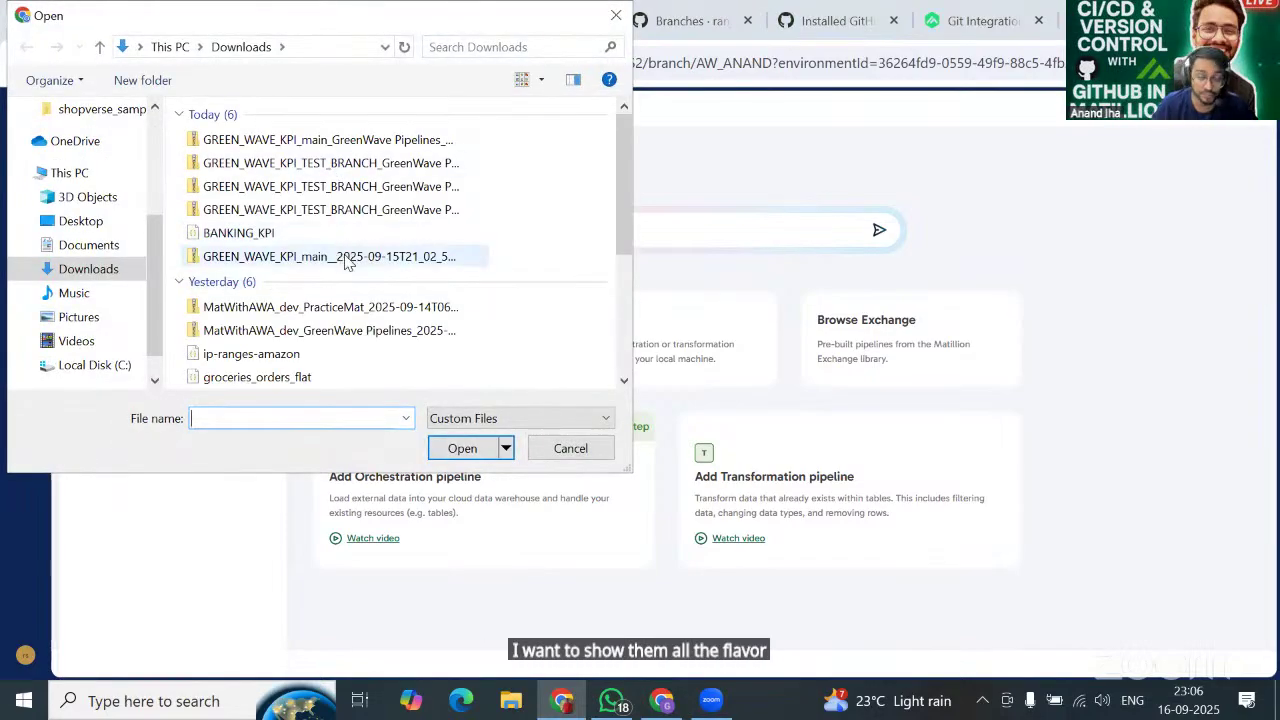
click(368, 308)
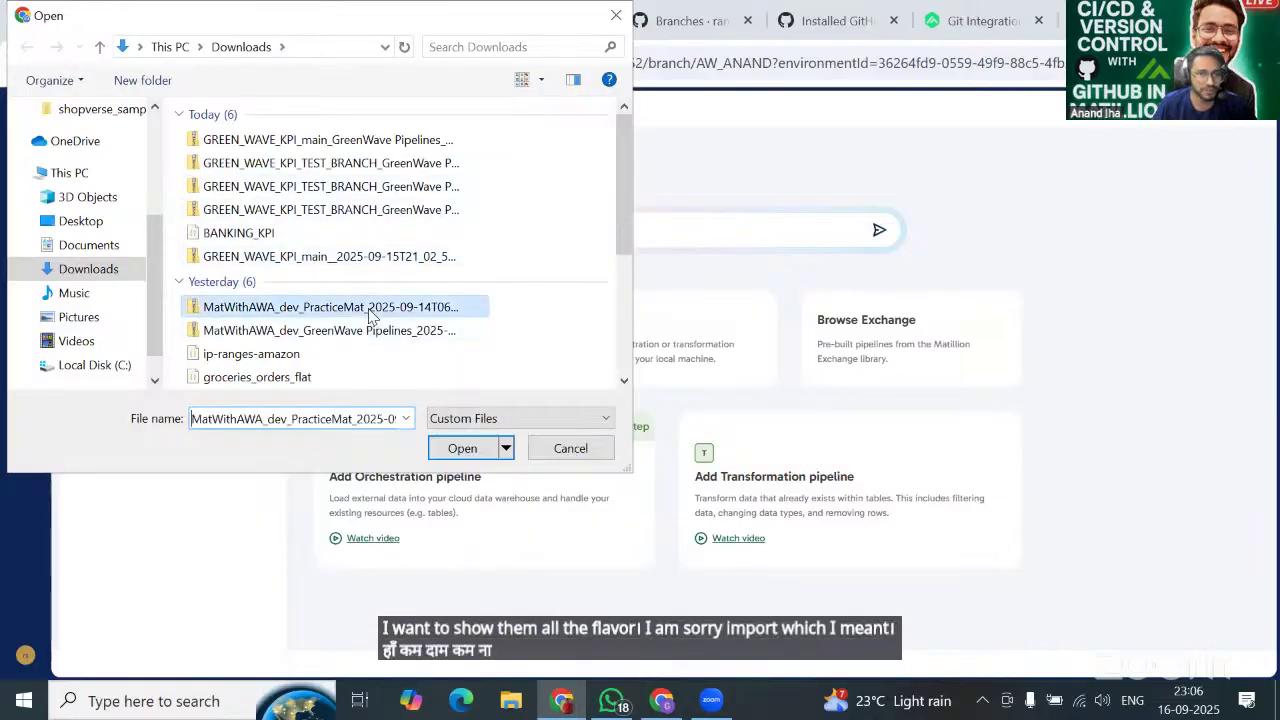
click(462, 449)
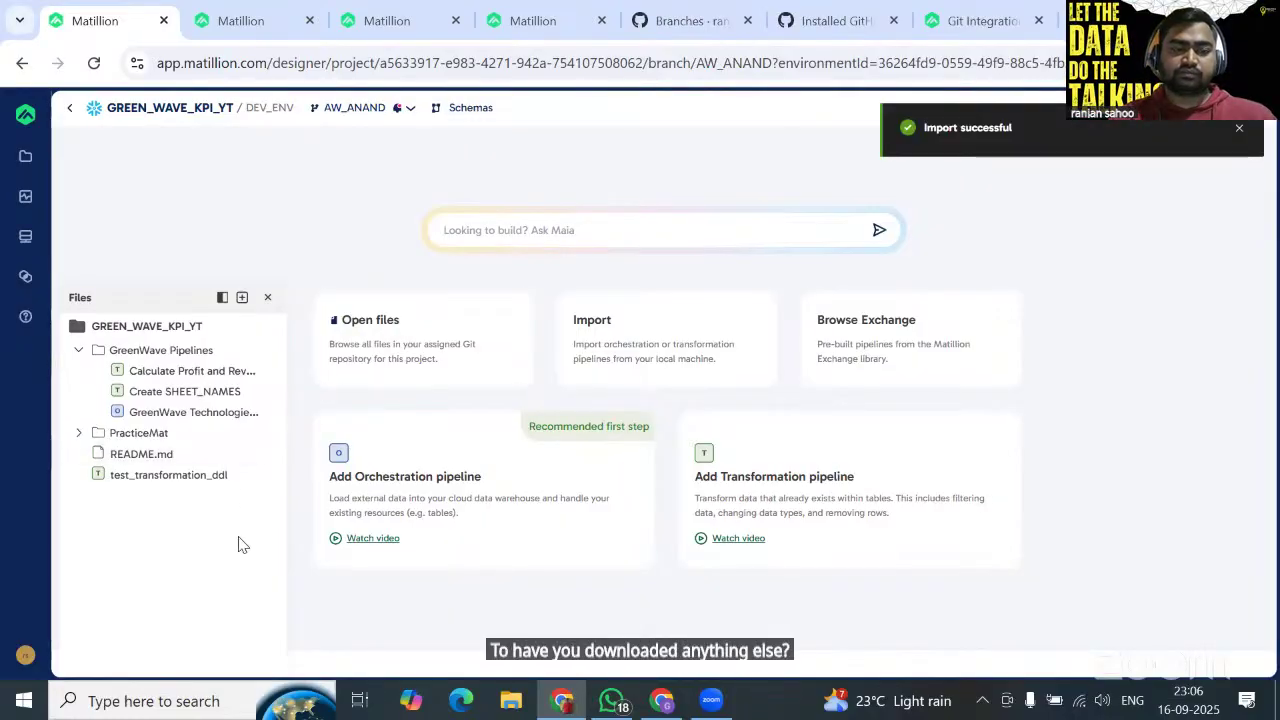
Expand PracticeMat and commit its five new pipelines to AW_ANAND as 'ADDED NEW PIPELINE'.
click(79, 438)
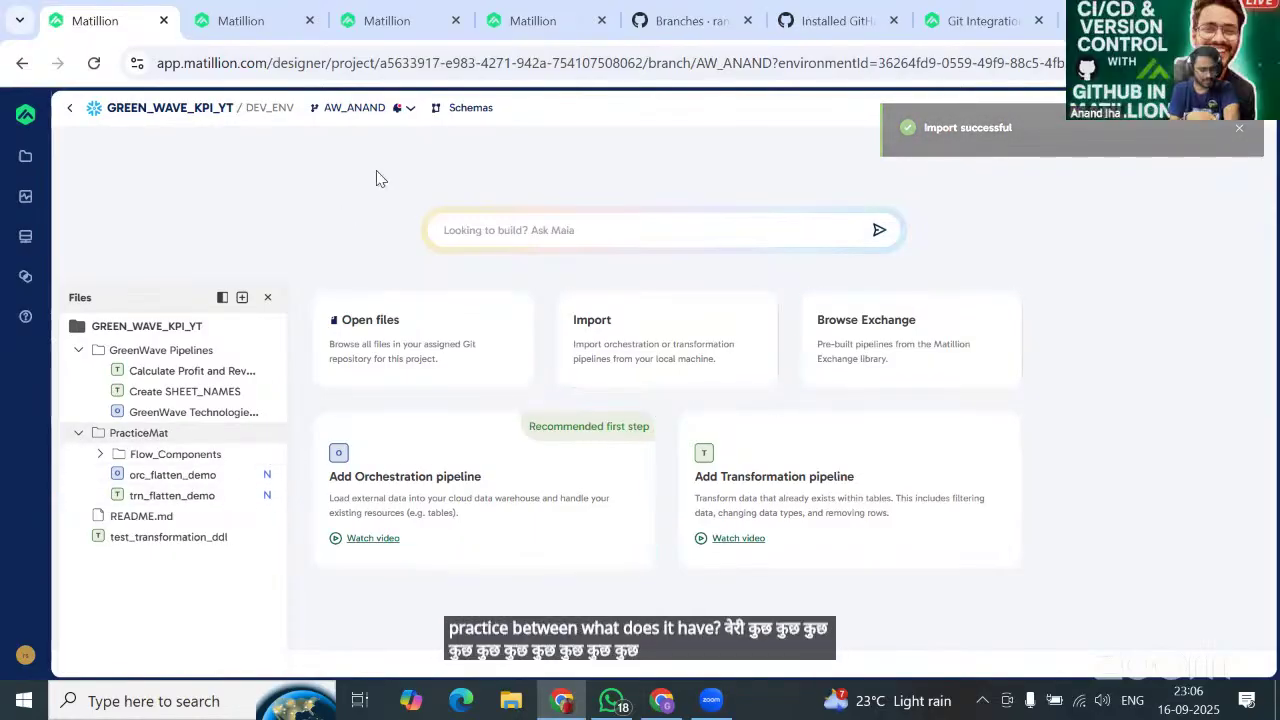
click(355, 107)
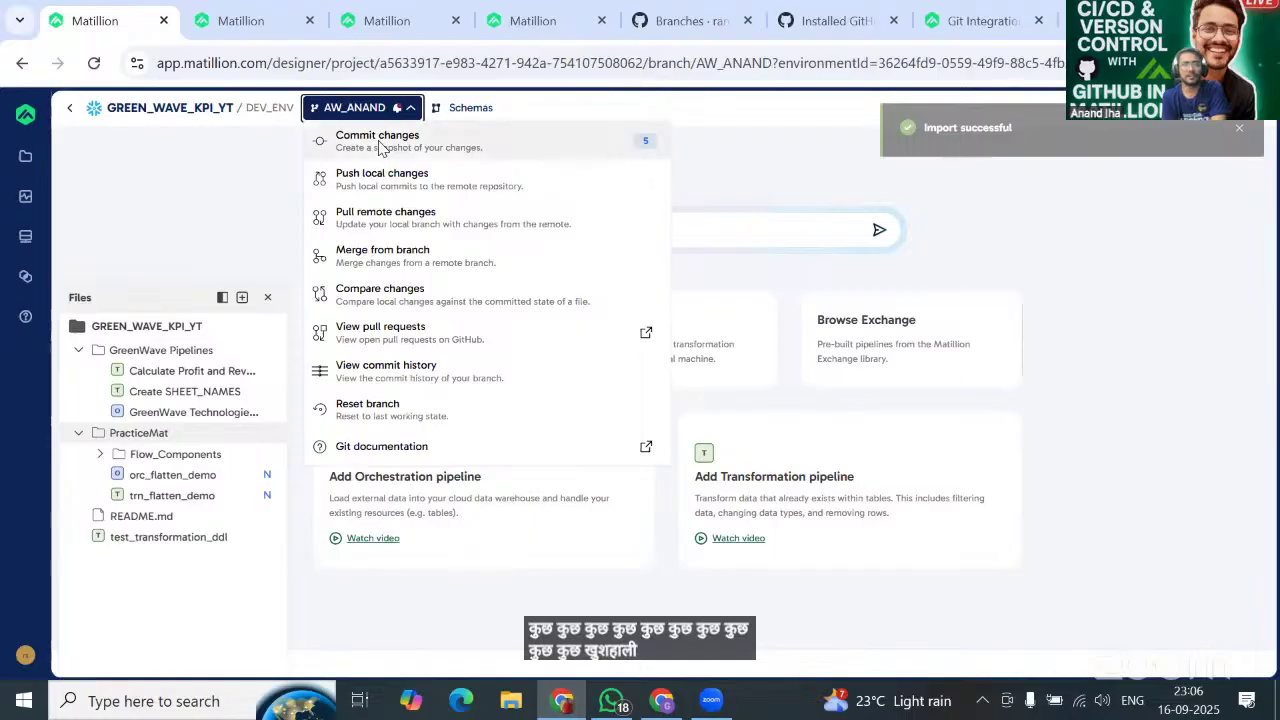
click(380, 140)
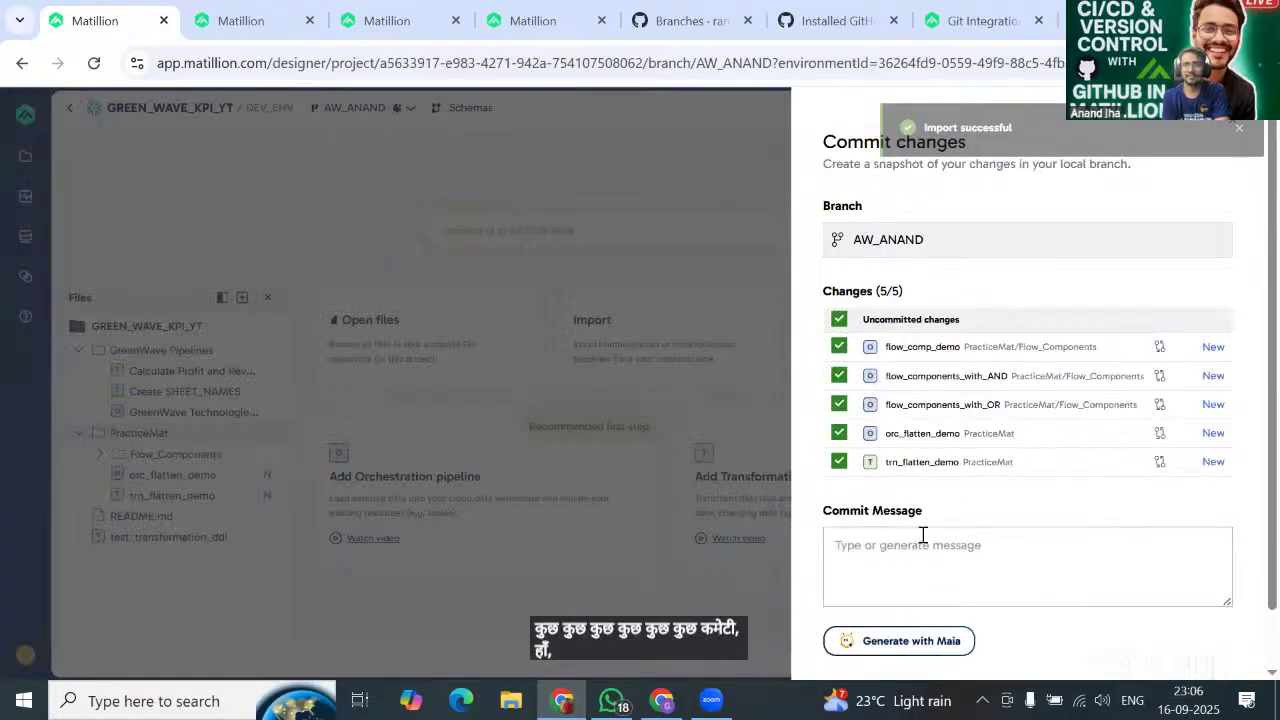
text(ADDED NEW)
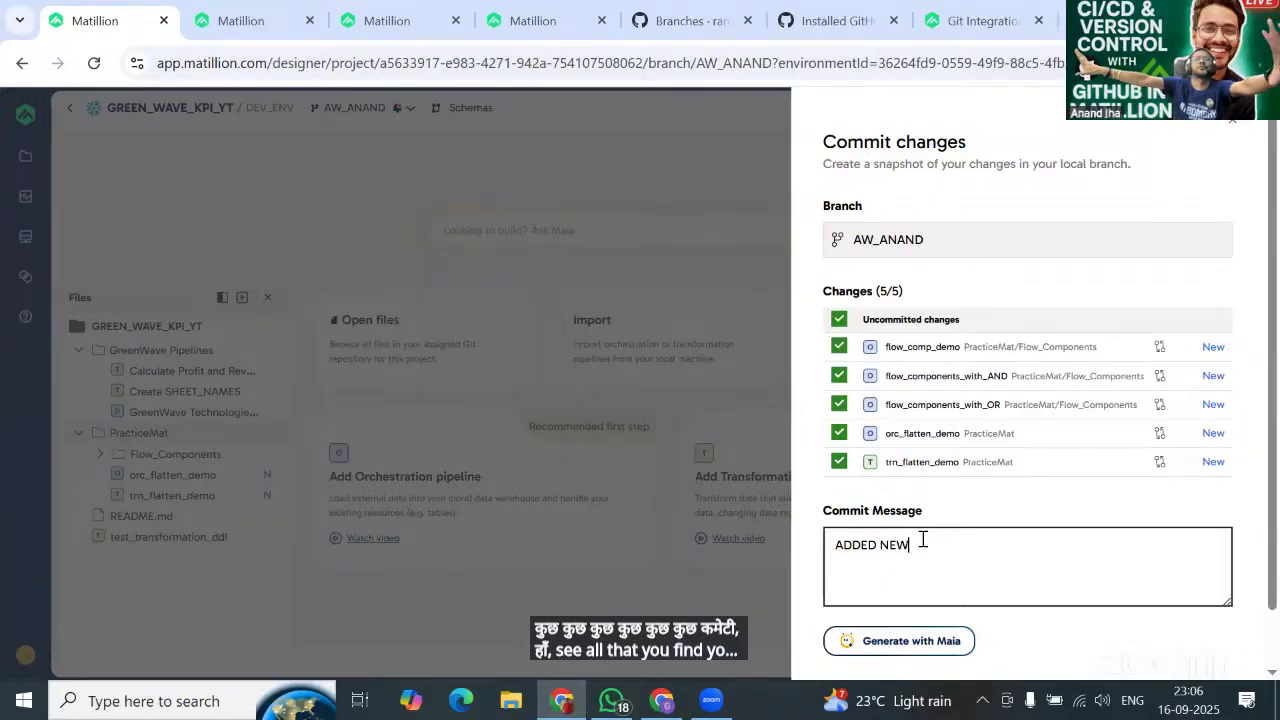
text( PIPELIN)
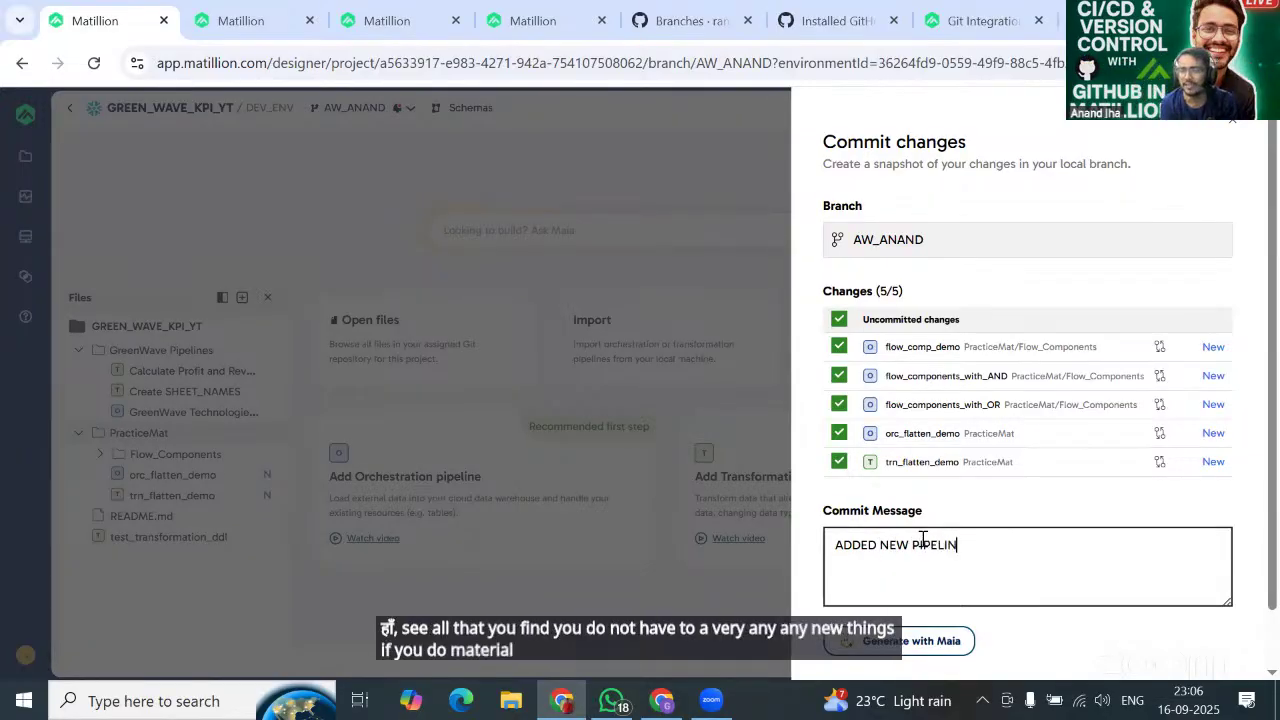
text(E)
scroll(1030, 500, down, 1)
click(1190, 632)
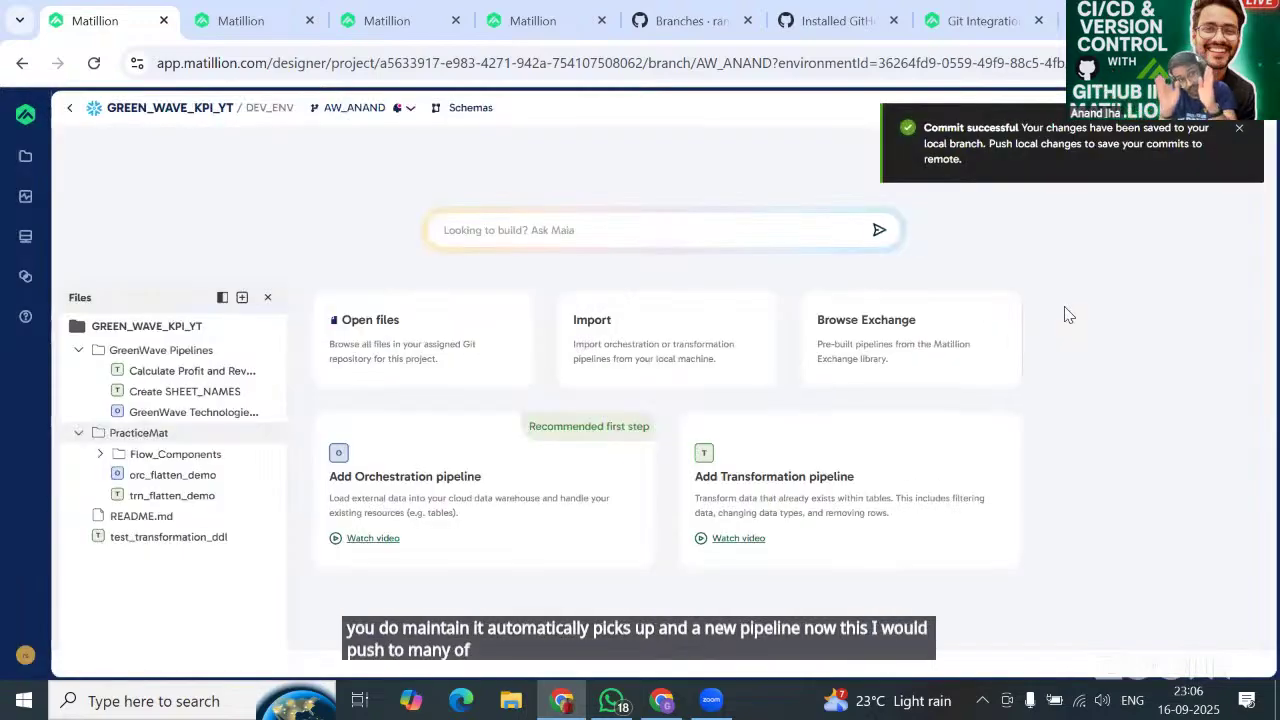
Push the AW_ANAND commits with artifact publishing enabled, targeting DEV_ENV.
click(355, 107)
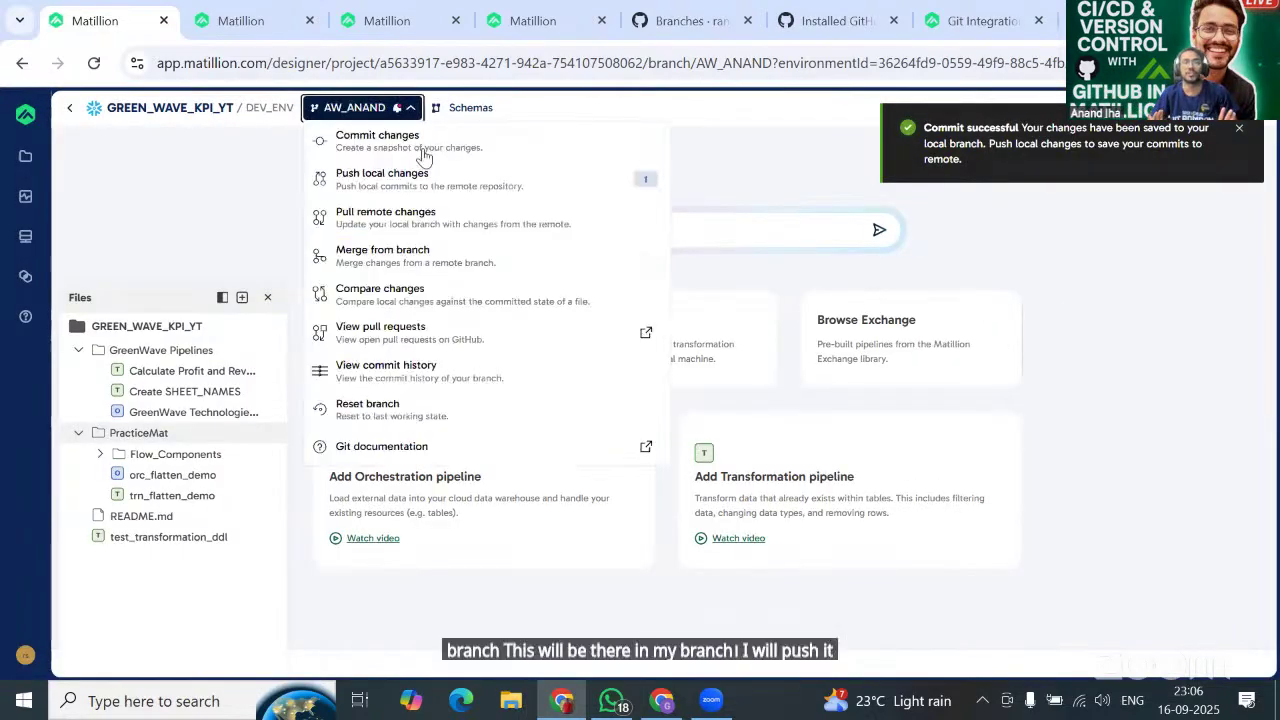
click(418, 188)
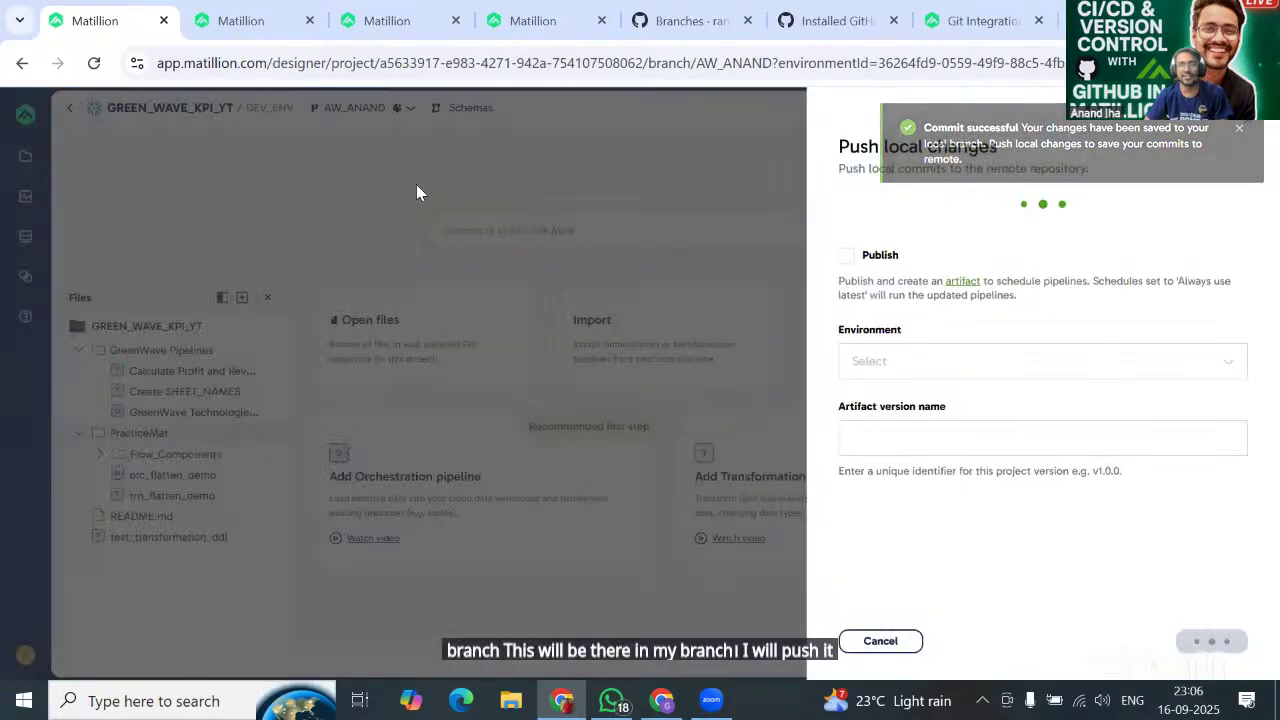
click(847, 329)
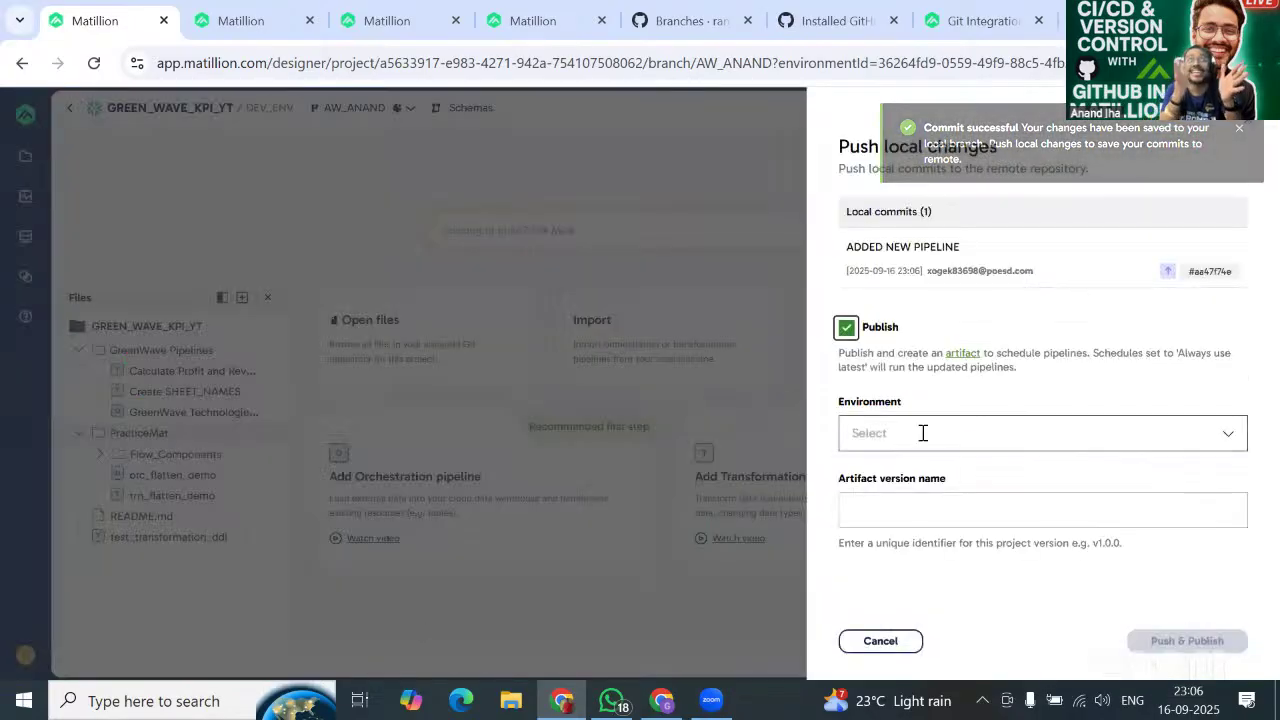
click(920, 432)
click(1077, 391)
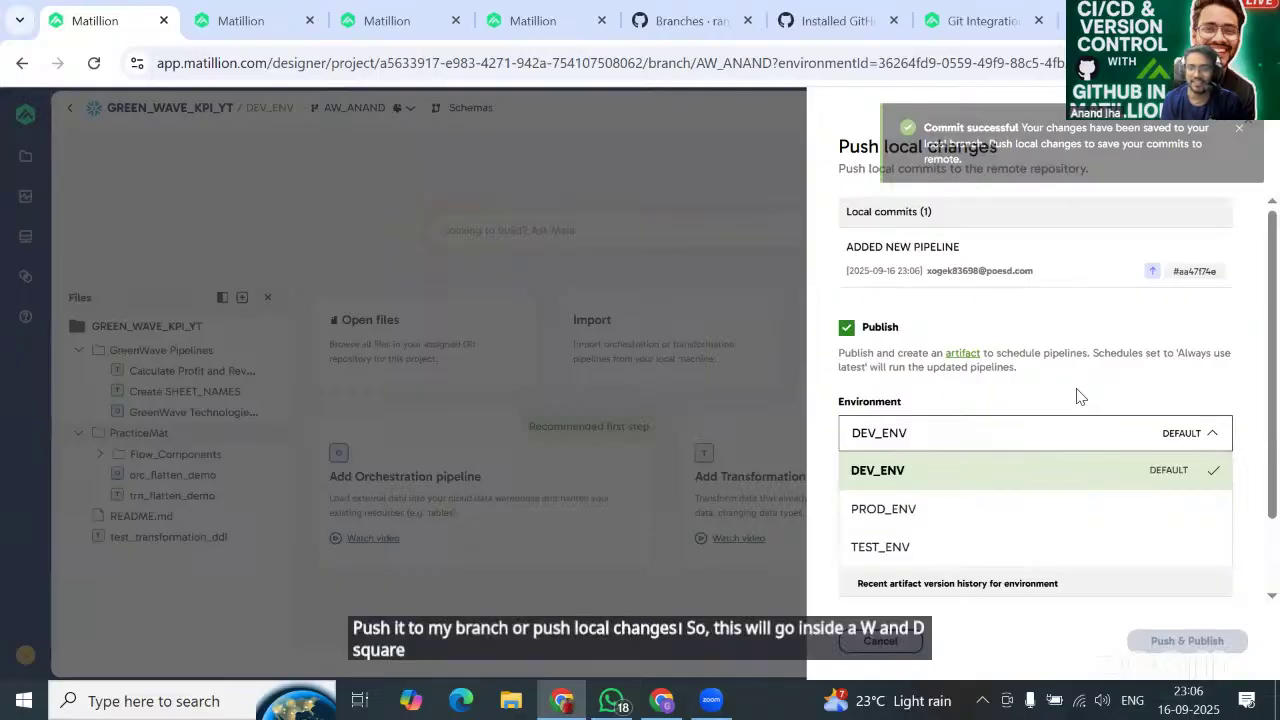
click(1028, 514)
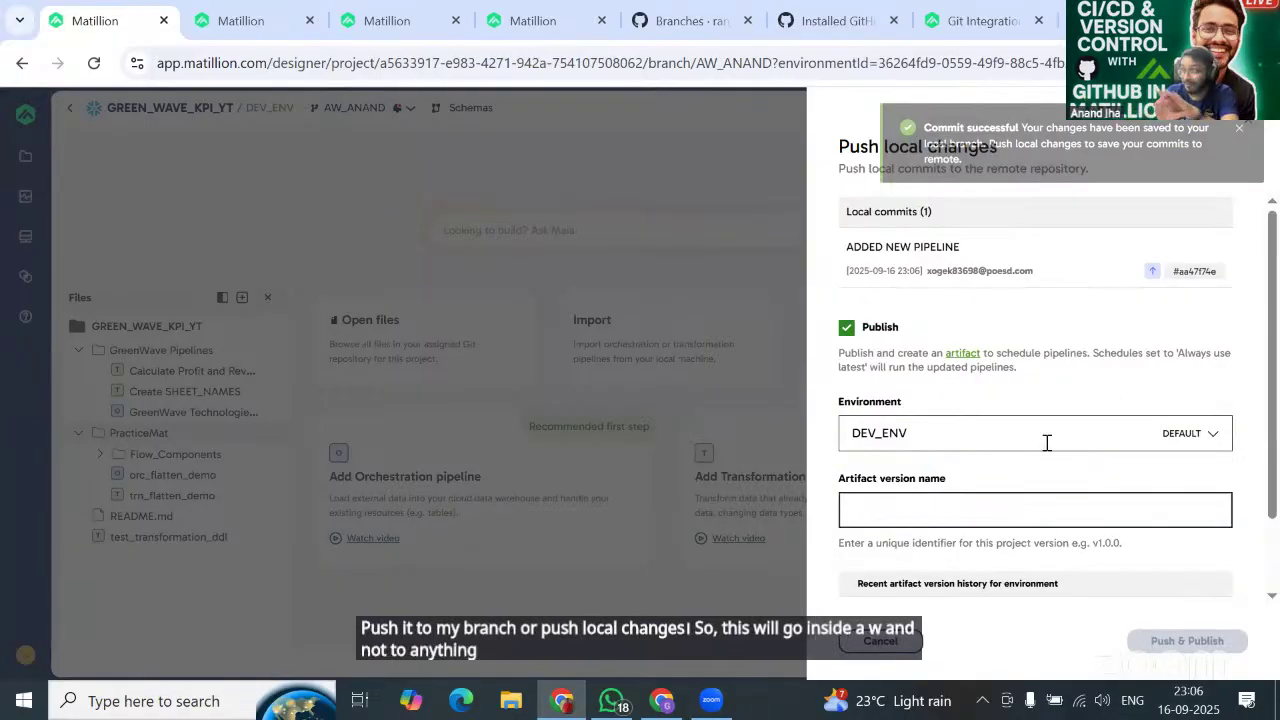
click(1046, 441)
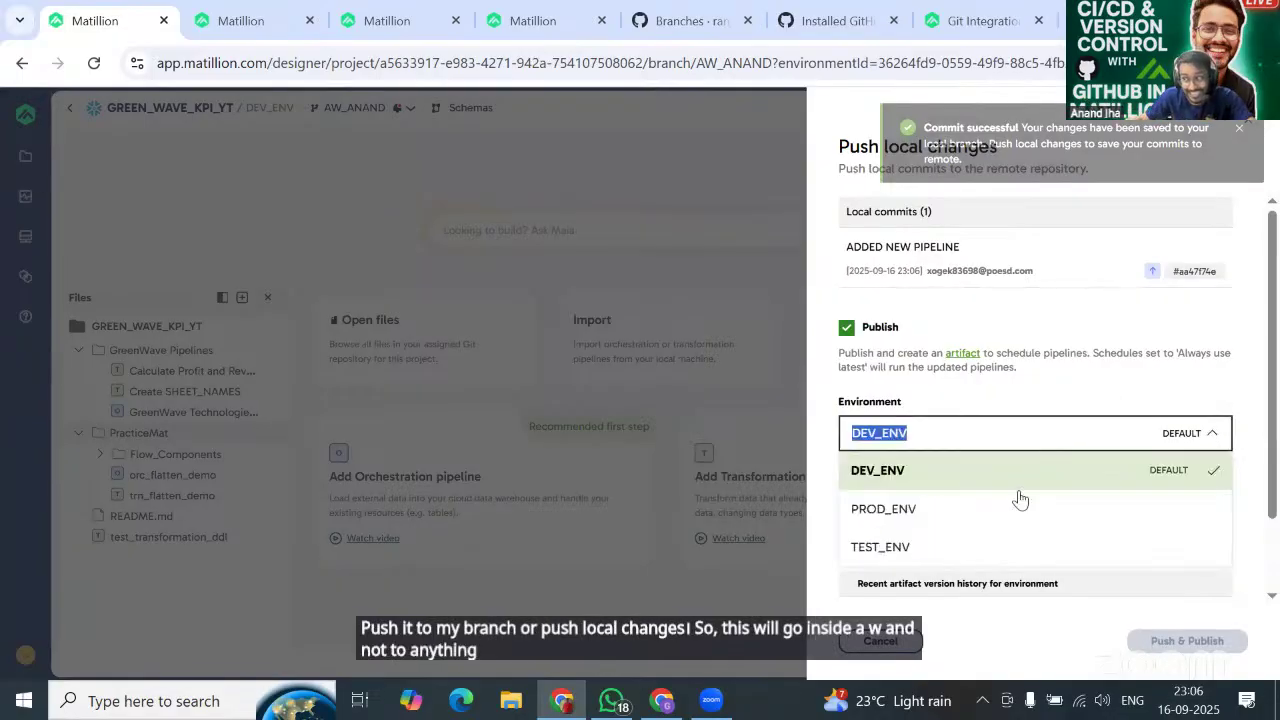
click(1055, 435)
click(1096, 390)
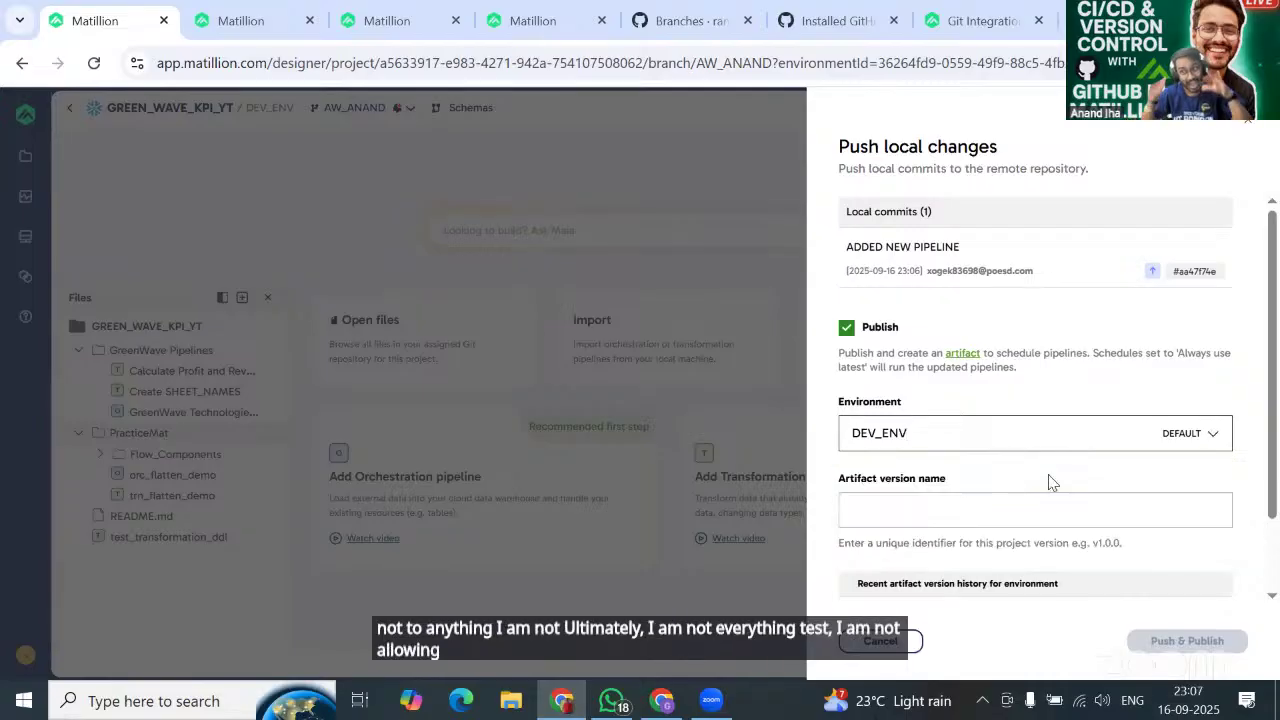
click(998, 521)
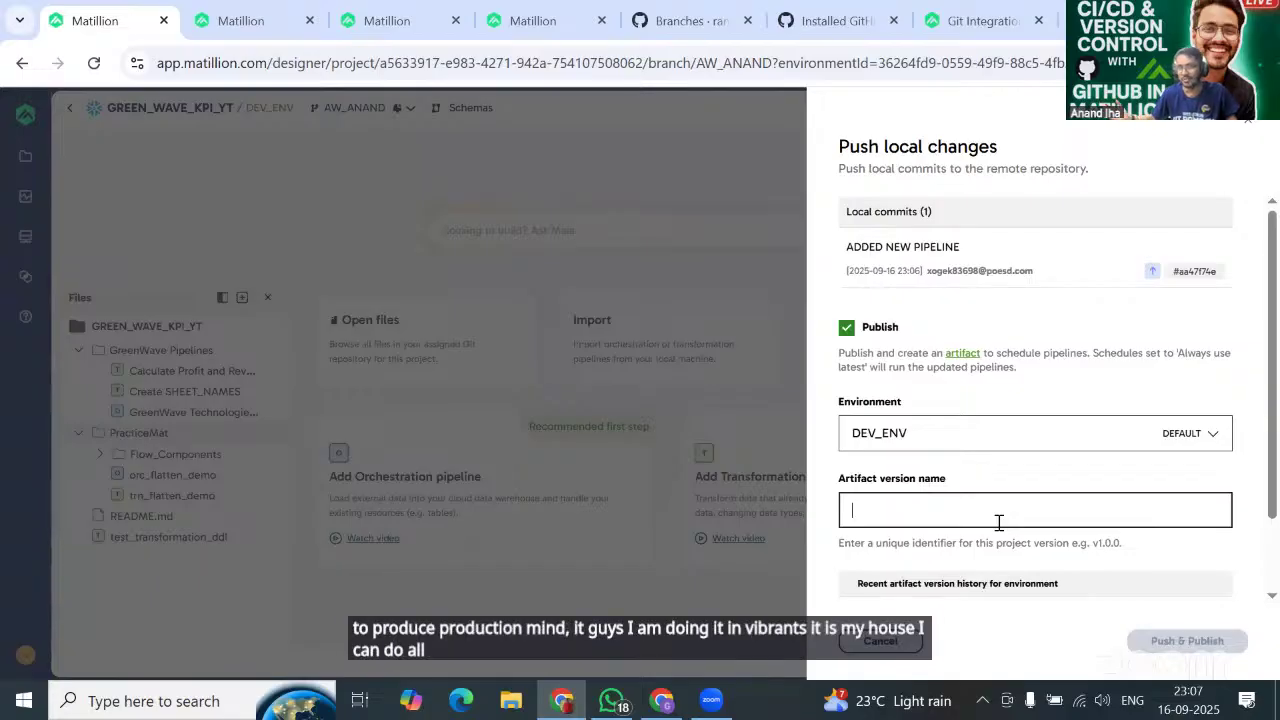
Name the artifact version AW_ANAND_V1_20250916 and confirm the push and publish.
text(AW_)
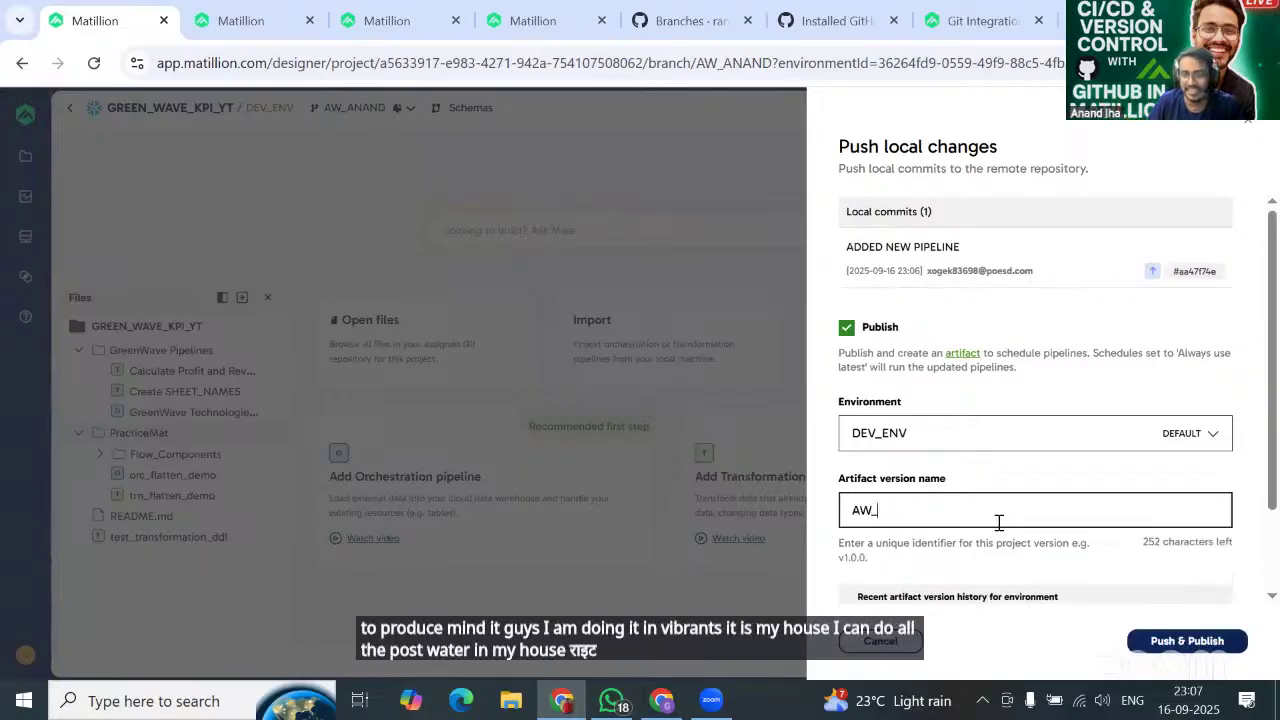
text(ANAND_V1)
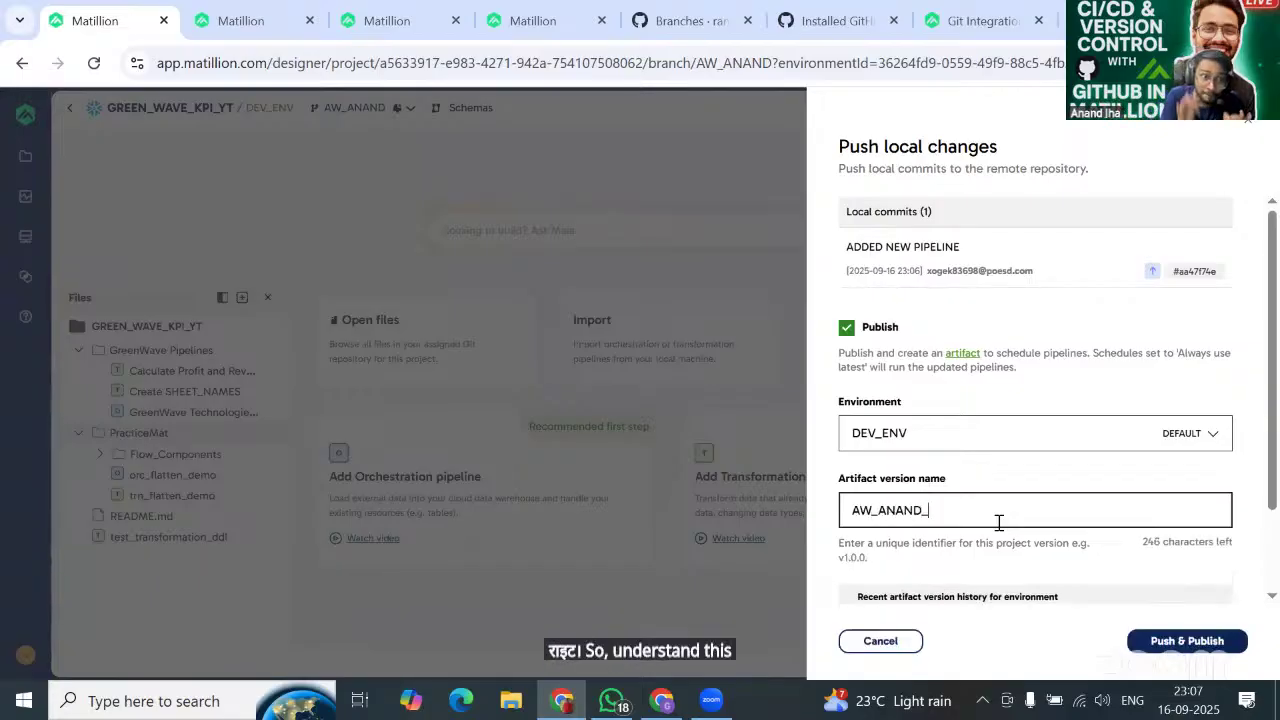
text(_)
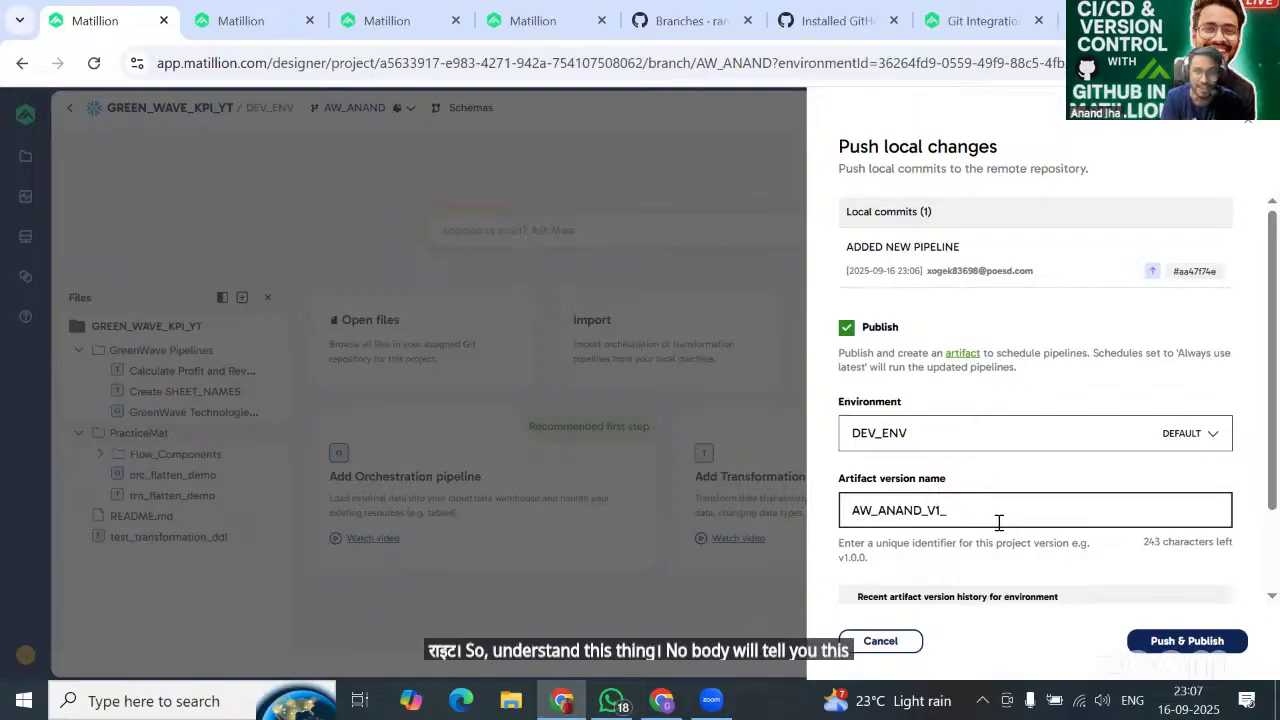
text(2025091)
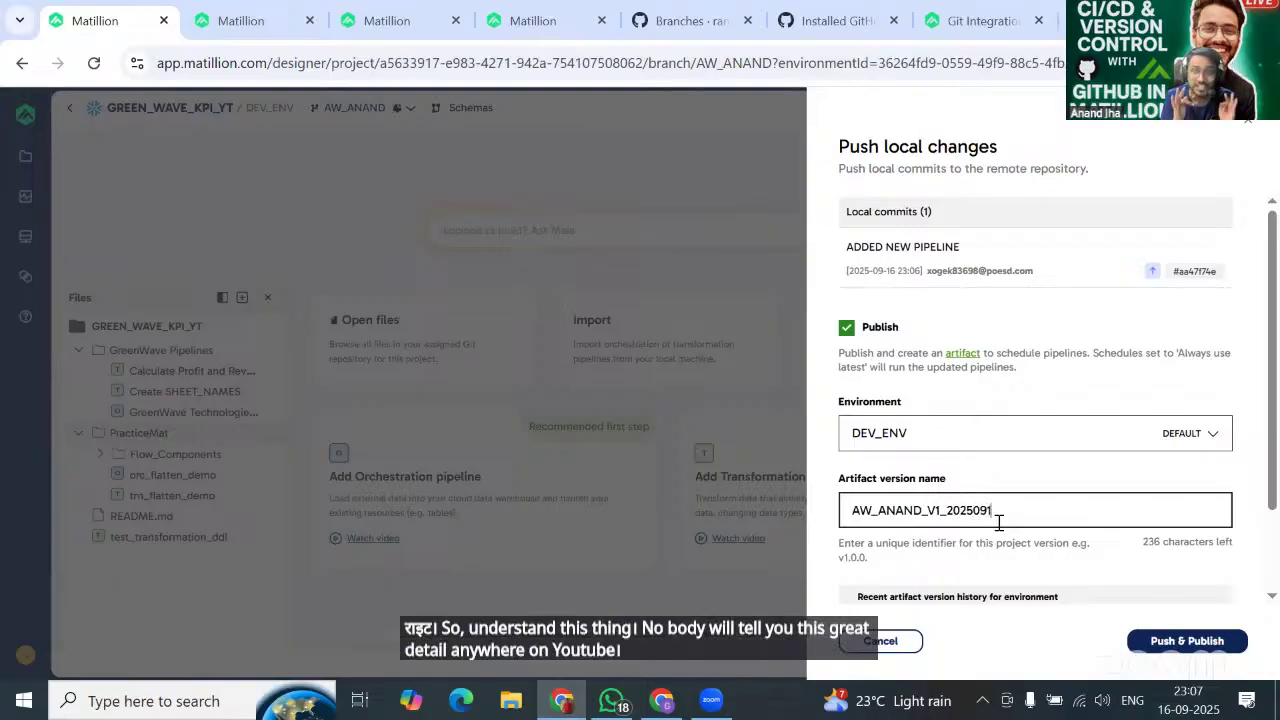
text(6)
scroll(998, 522, down, 1)
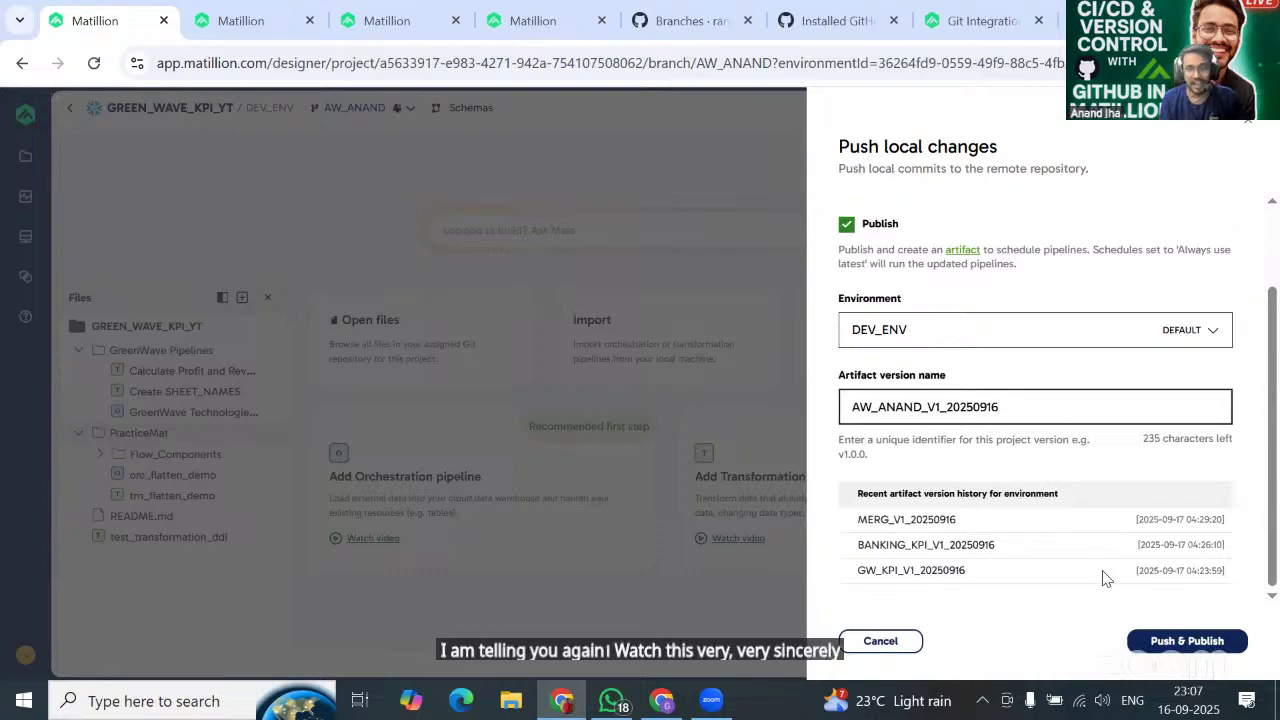
click(1192, 648)
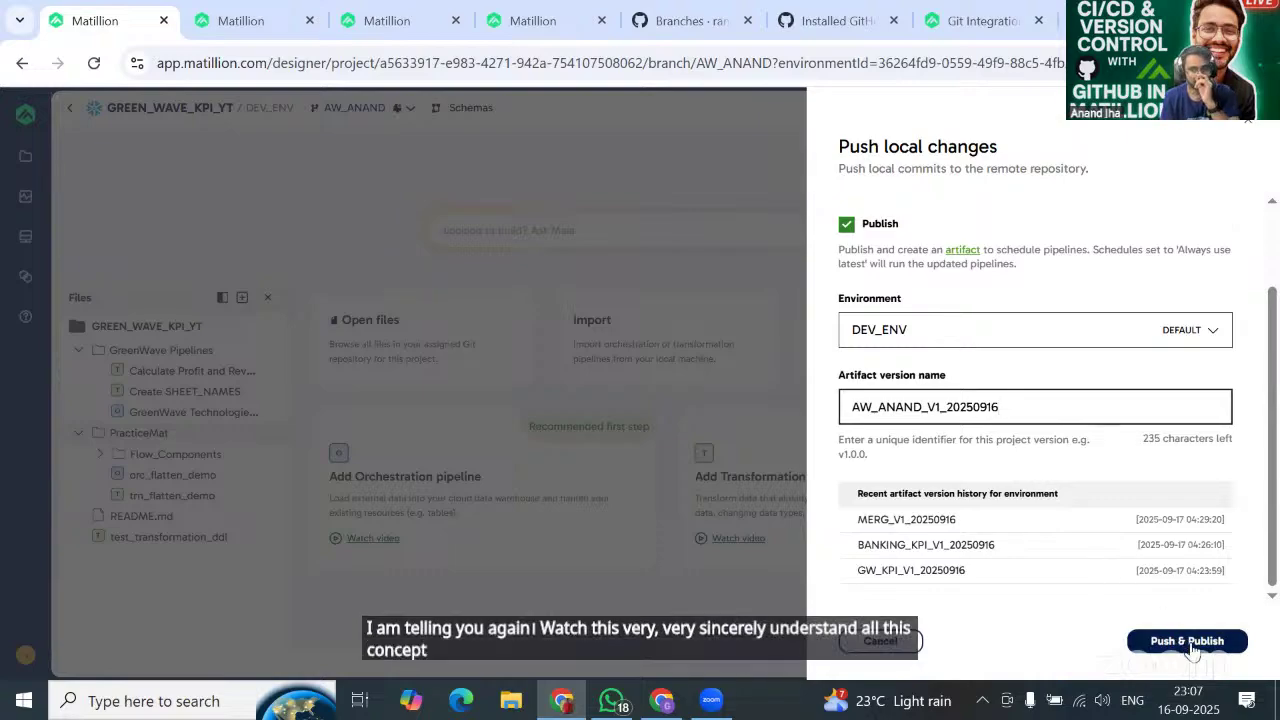
click(1190, 645)
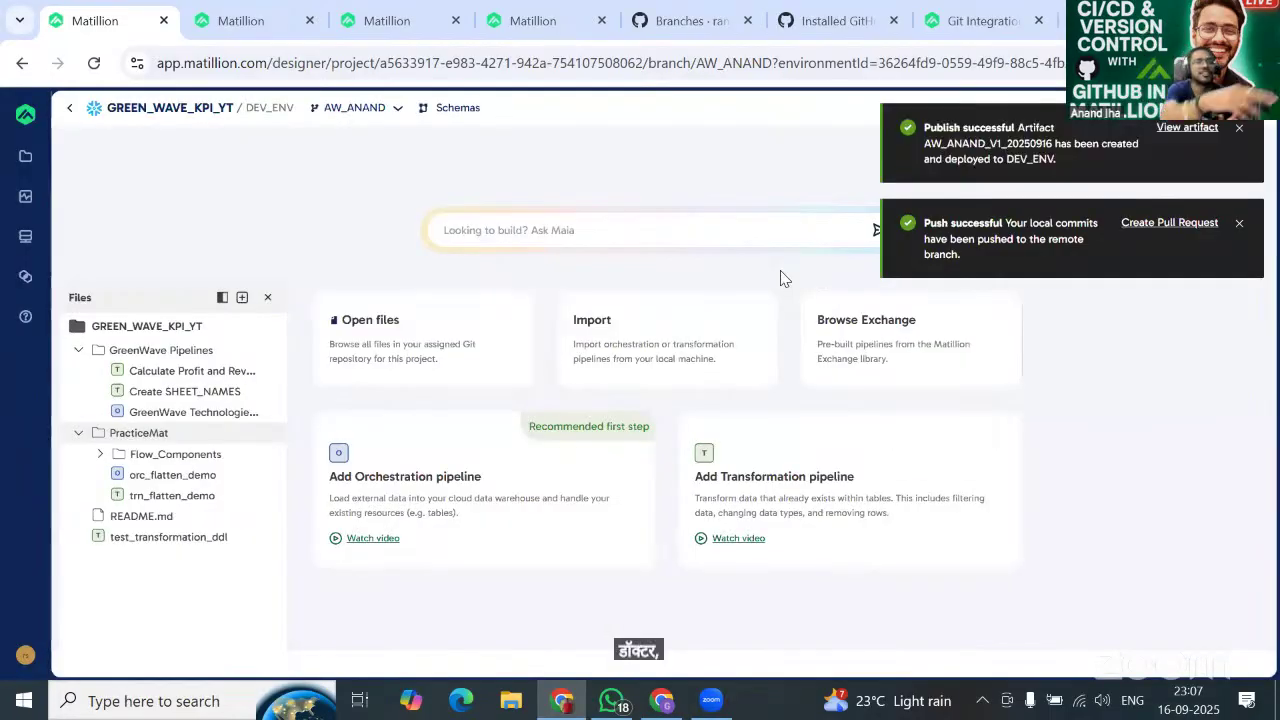
On DEMO_PROJECT_YT's Branches page, create AW_ASHISH with source AW_ANAND, then go back.
click(688, 34)
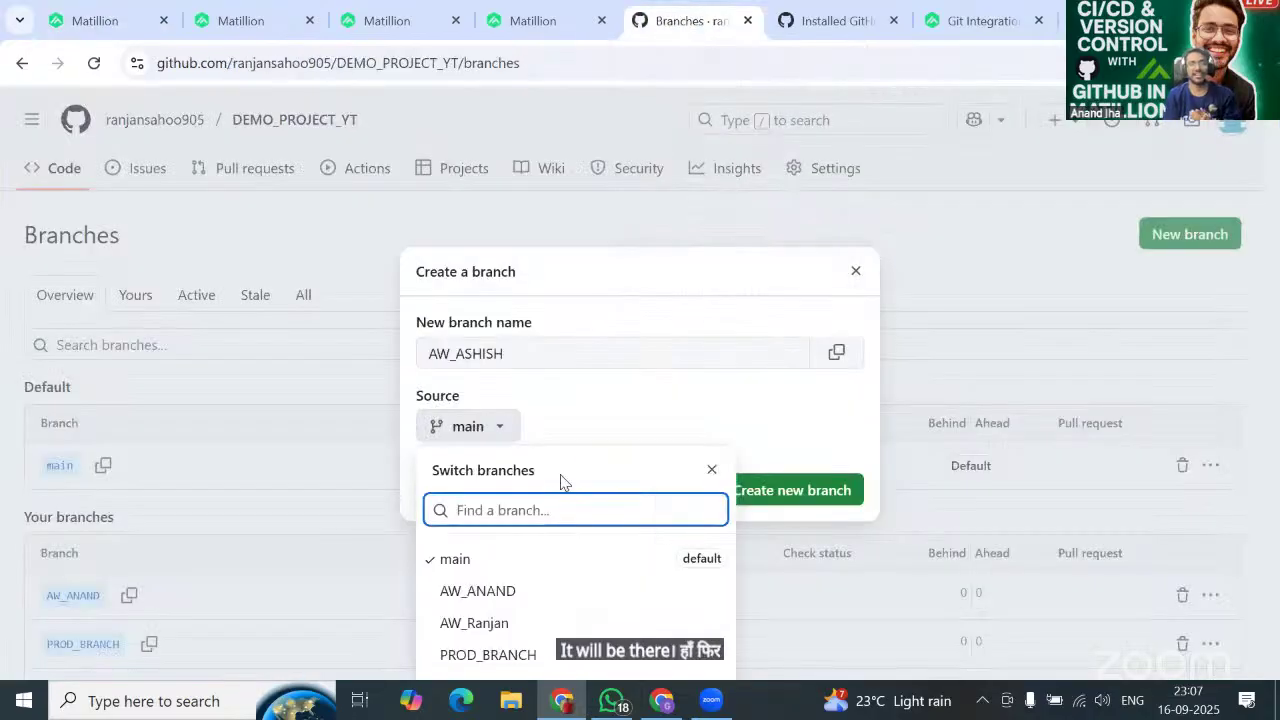
click(503, 591)
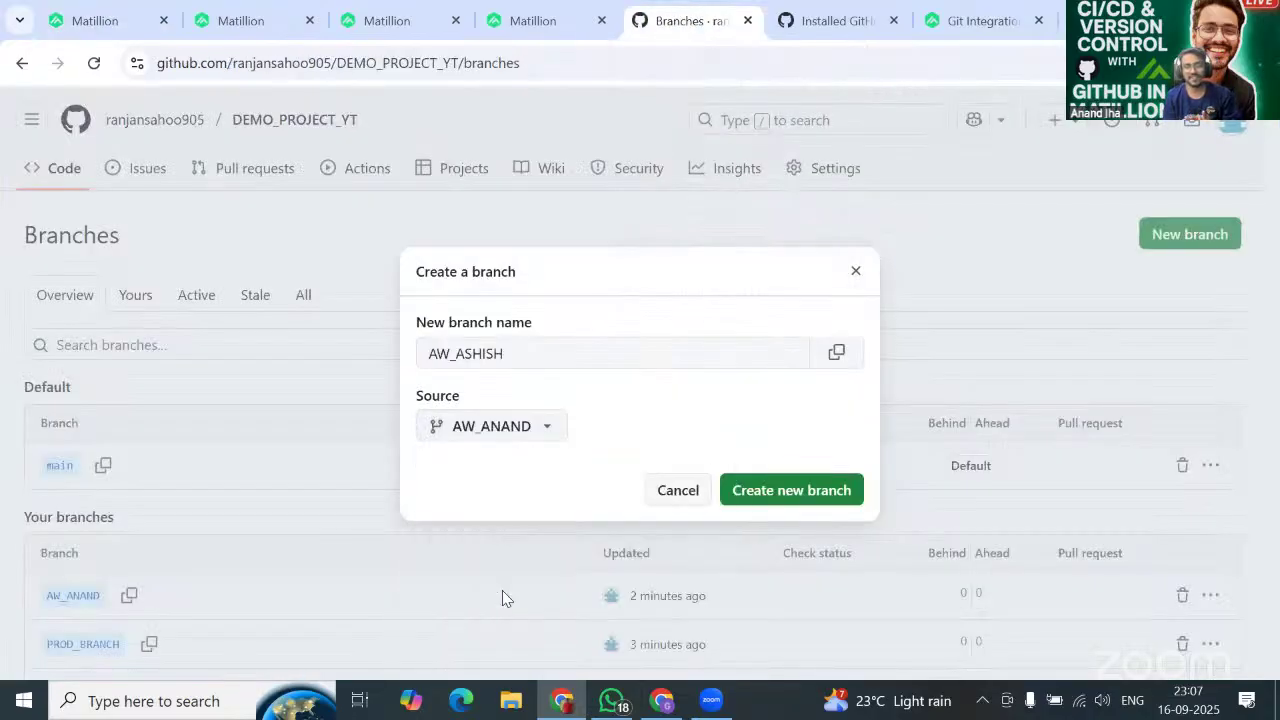
click(781, 497)
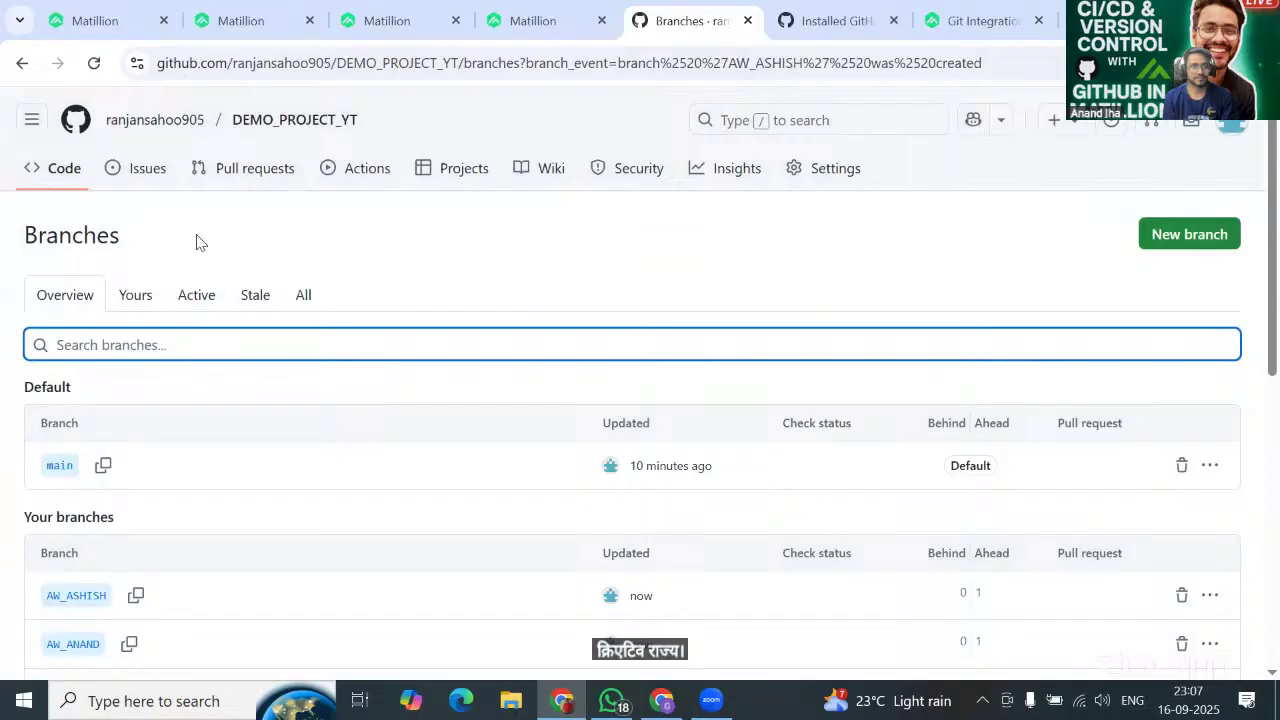
scroll(437, 371, down, 2)
scroll(437, 371, up, 2)
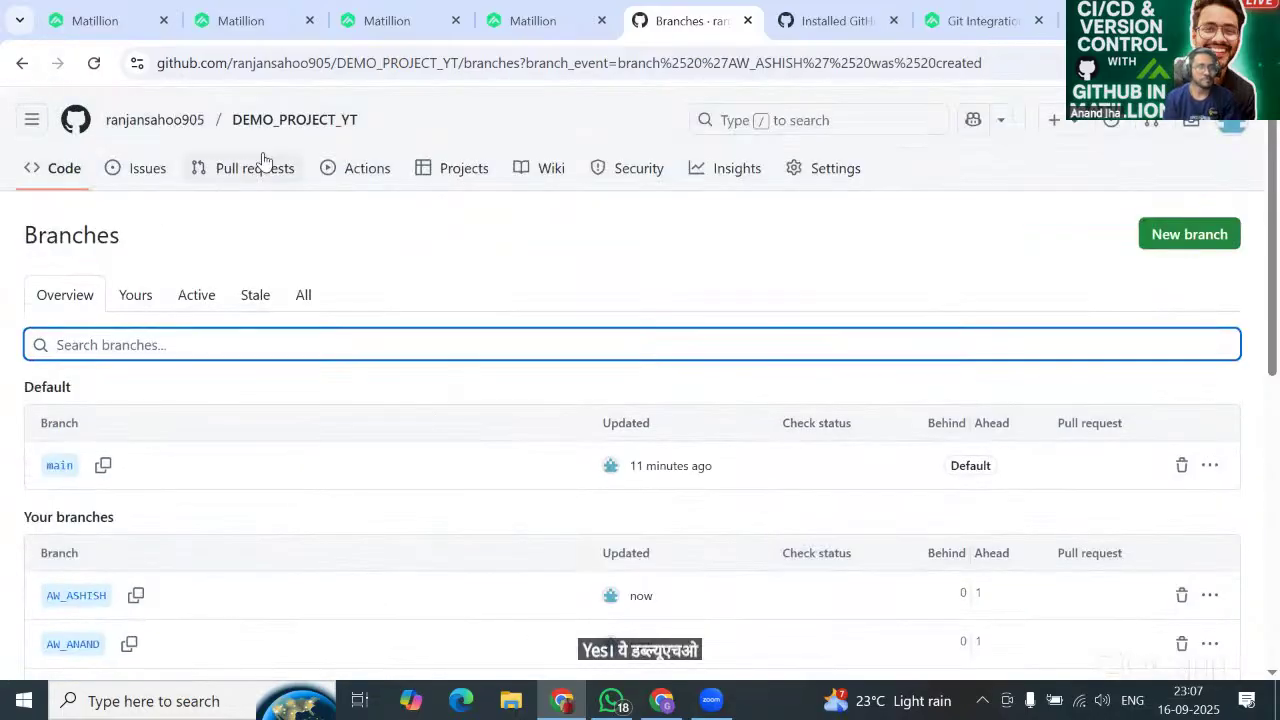
click(22, 64)
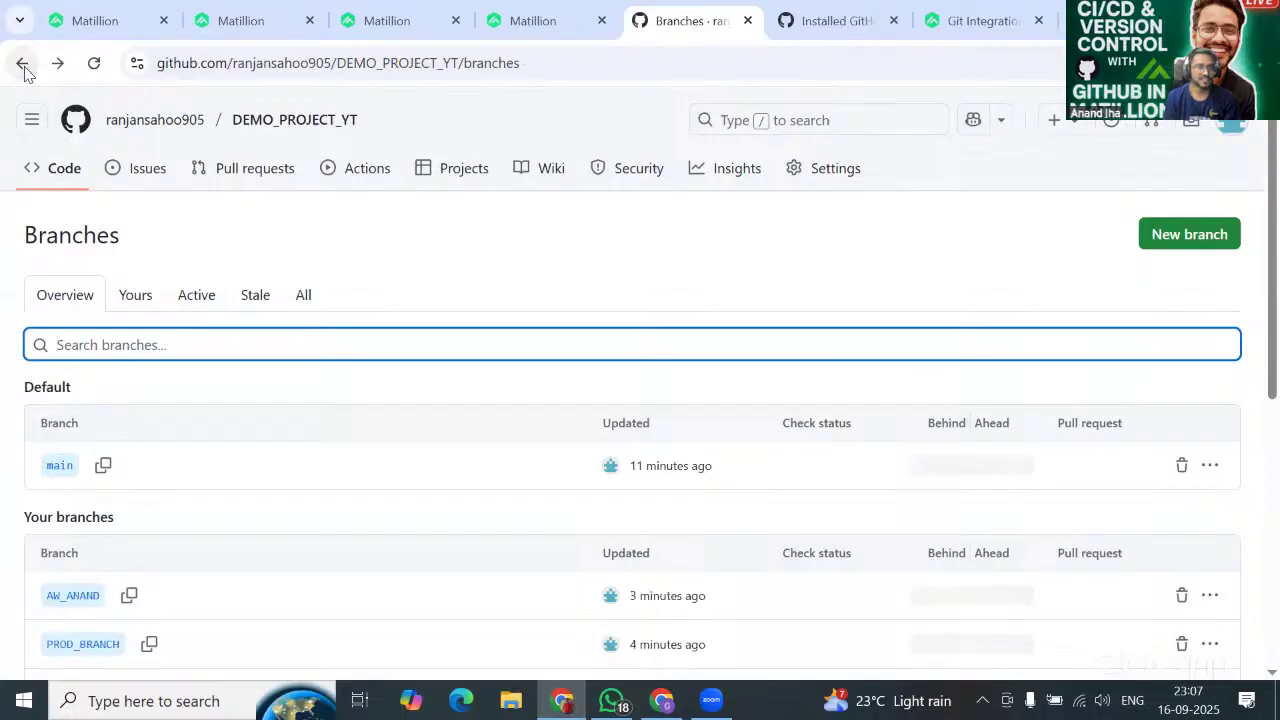
Back at the repository root, review the branch list and start a pull request for AW_ASHISH.
click(22, 64)
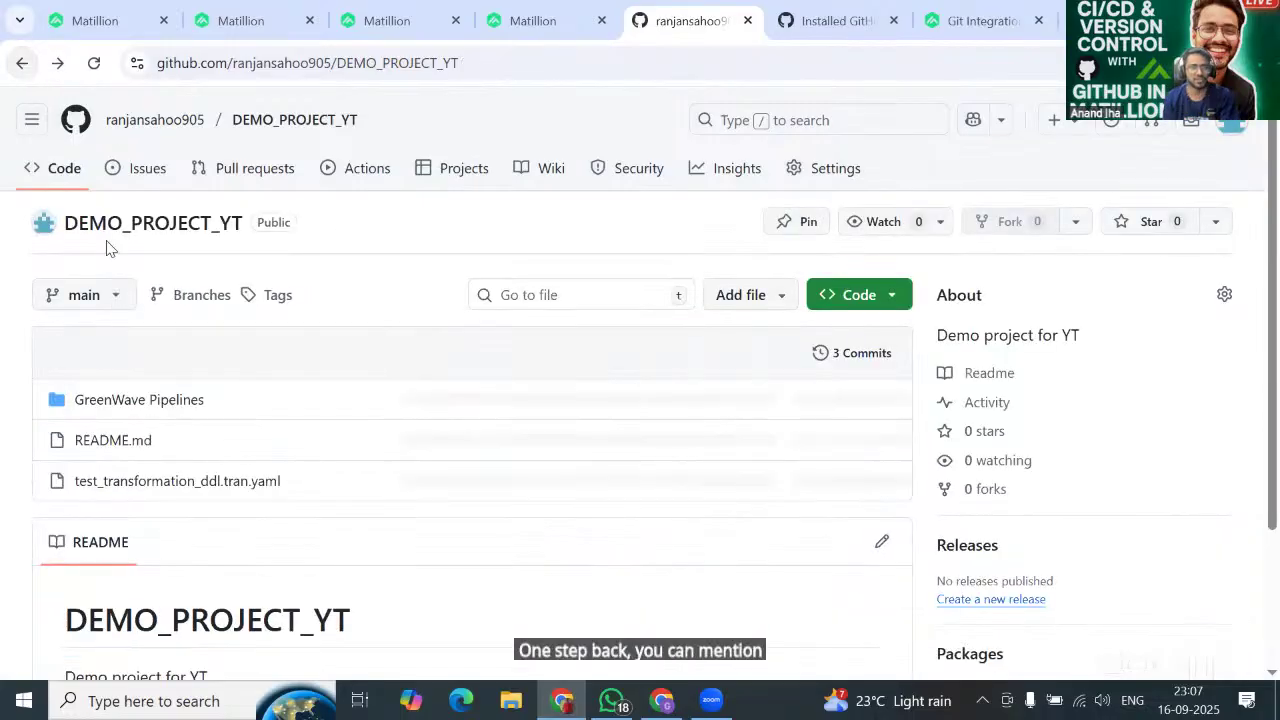
click(106, 415)
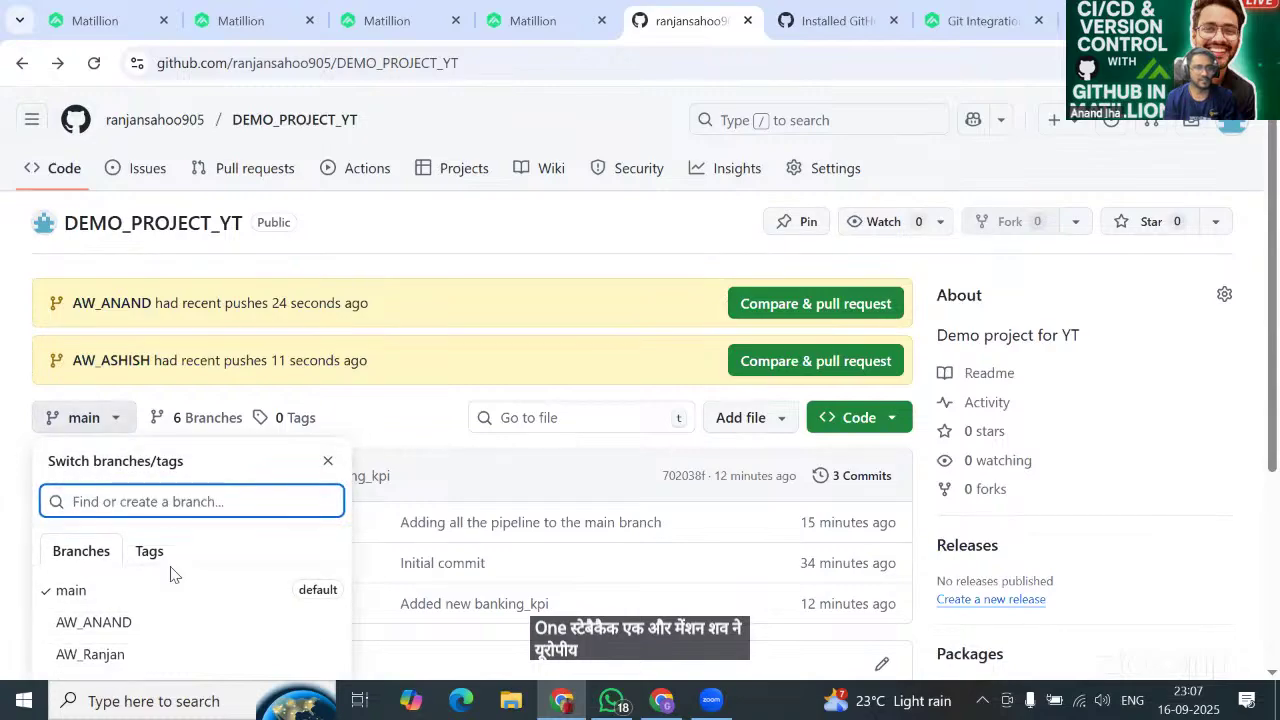
scroll(171, 572, down, 2)
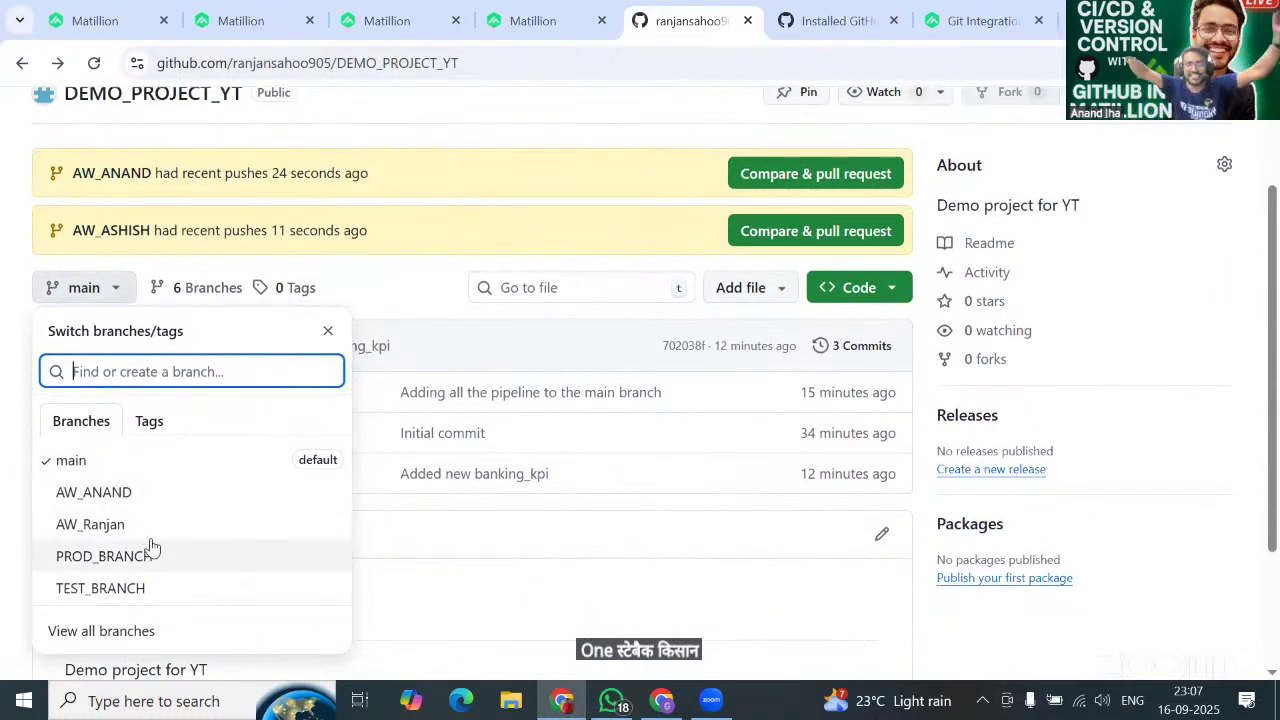
scroll(436, 270, up, 1)
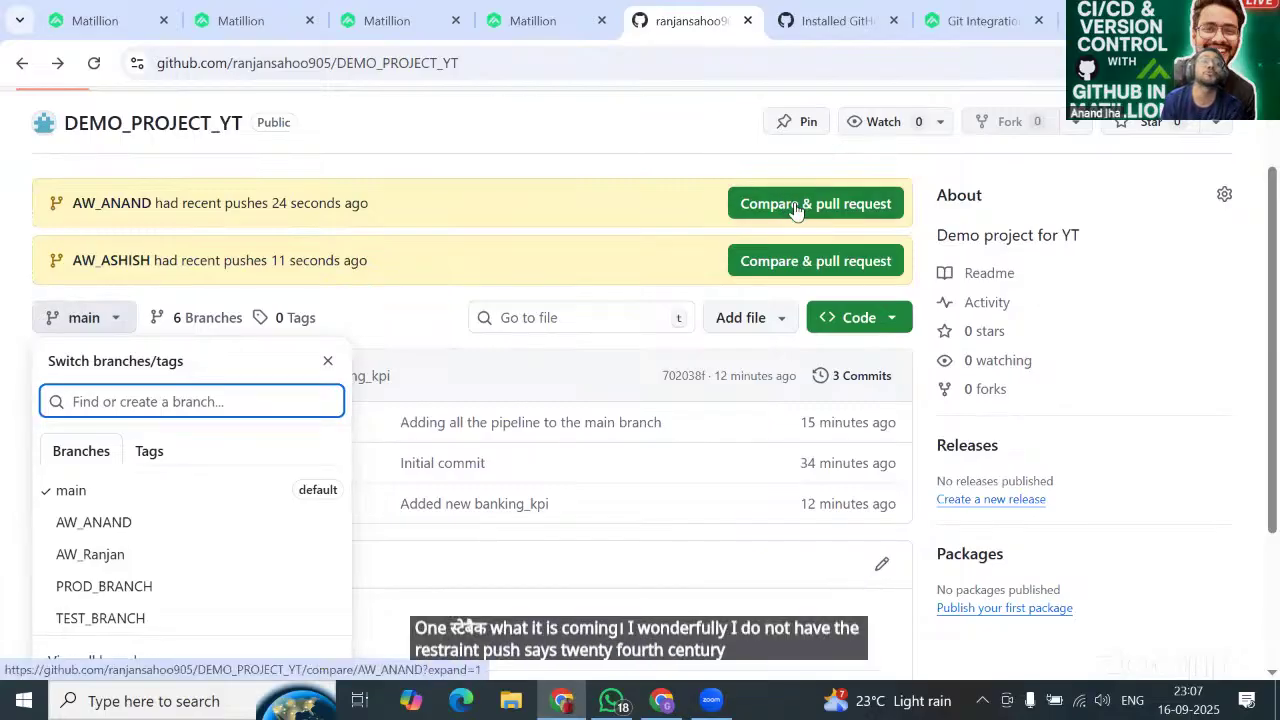
click(800, 265)
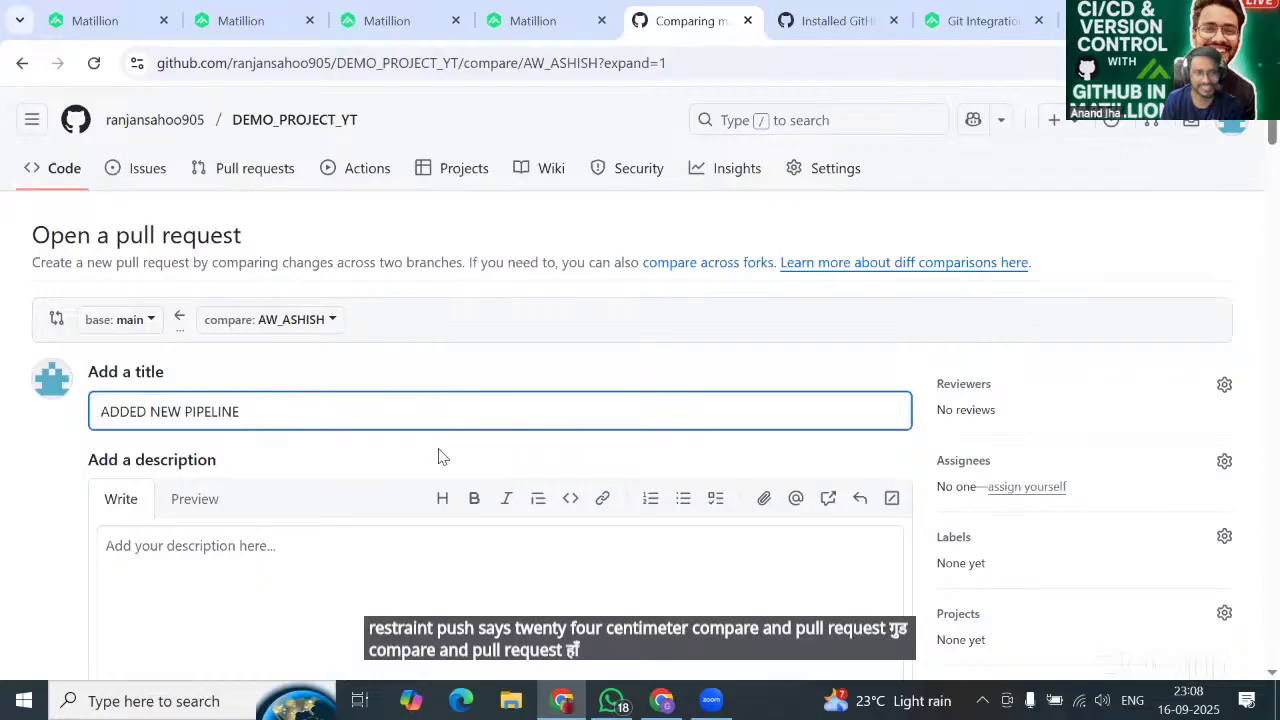
Review the AW_ASHISH-to-main changes and create the pull request 'ADDED NEW PIPELINE'.
scroll(437, 456, down, 1)
scroll(440, 449, down, 1)
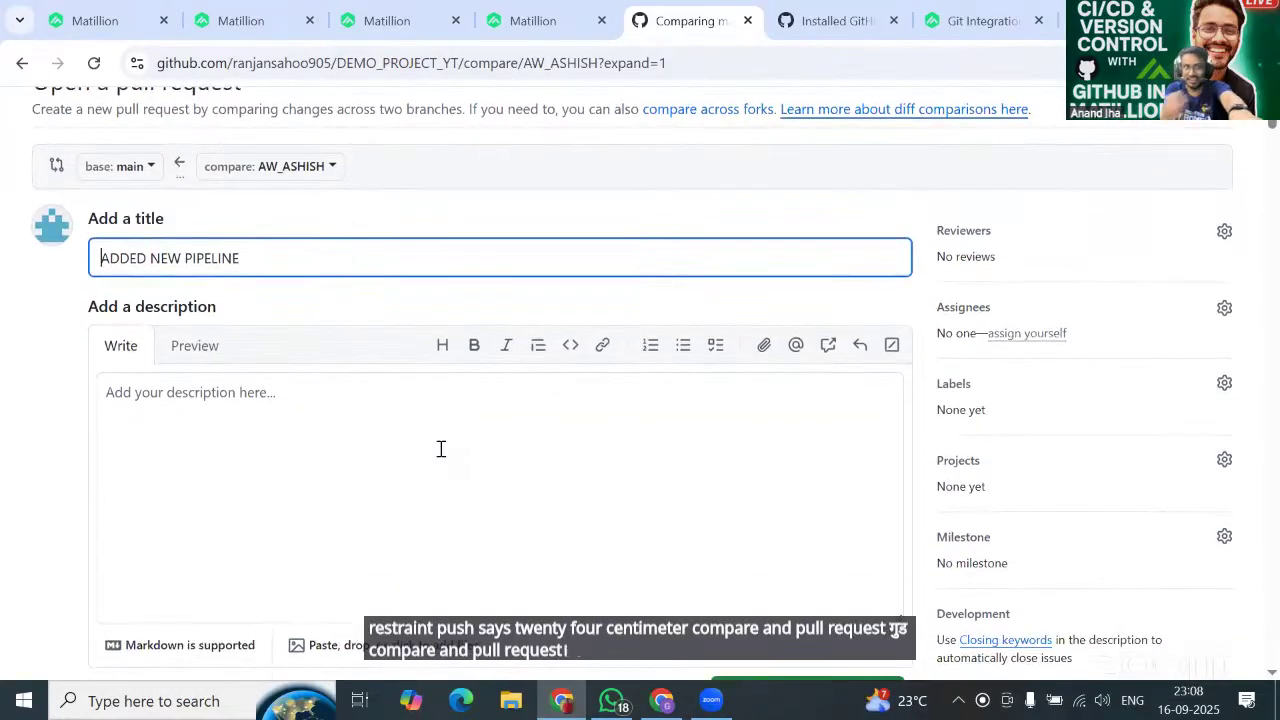
scroll(440, 449, up, 1)
scroll(440, 449, down, 1)
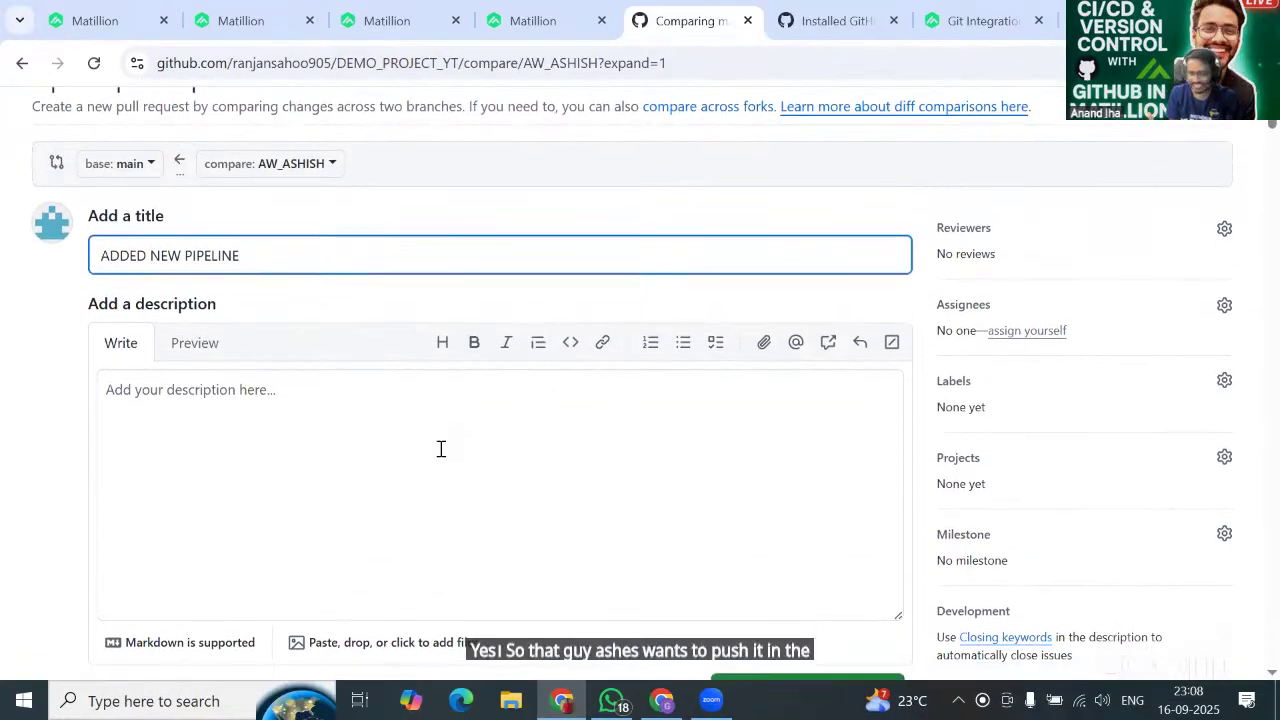
scroll(440, 449, up, 1)
scroll(440, 449, down, 1)
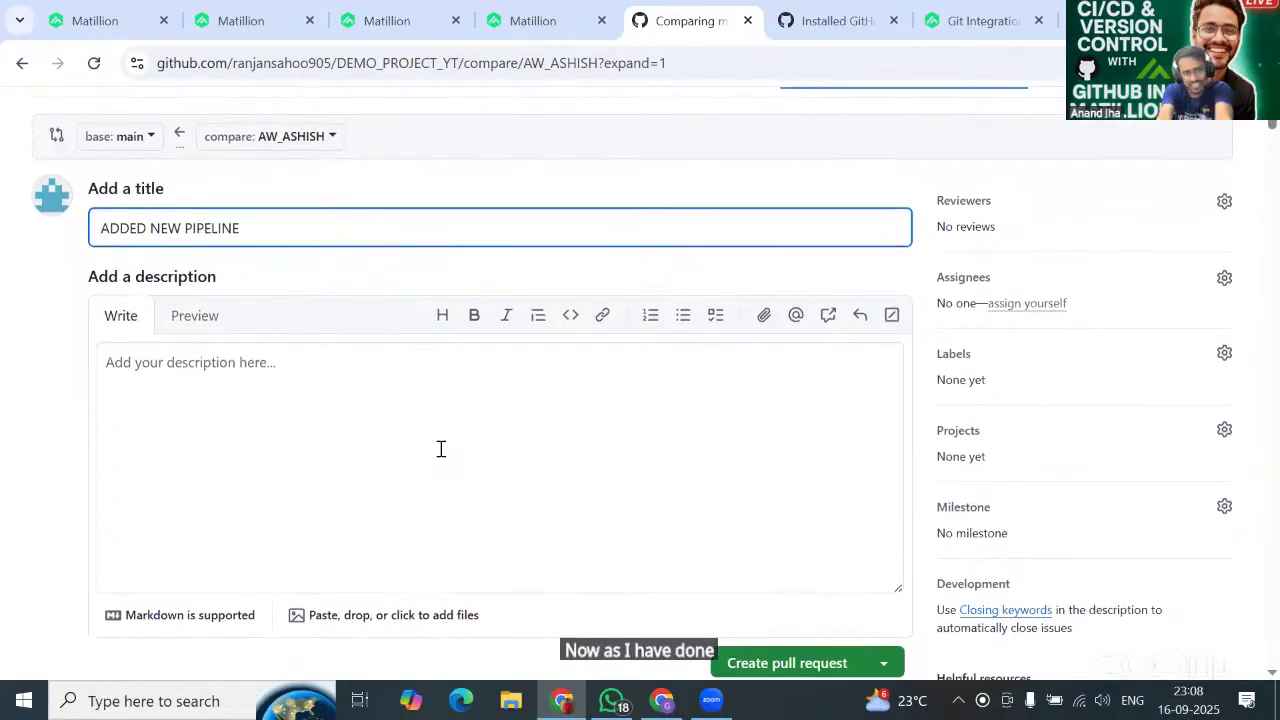
scroll(440, 449, down, 1)
scroll(440, 449, up, 3)
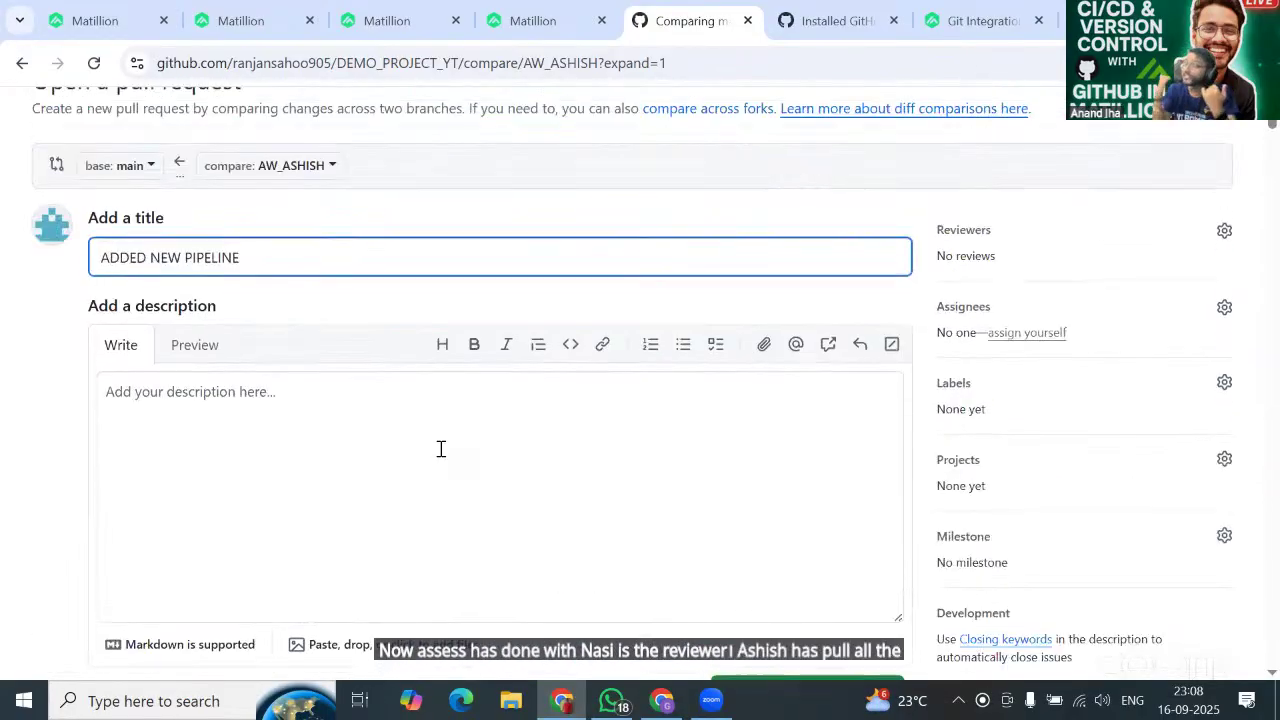
scroll(441, 450, down, 1)
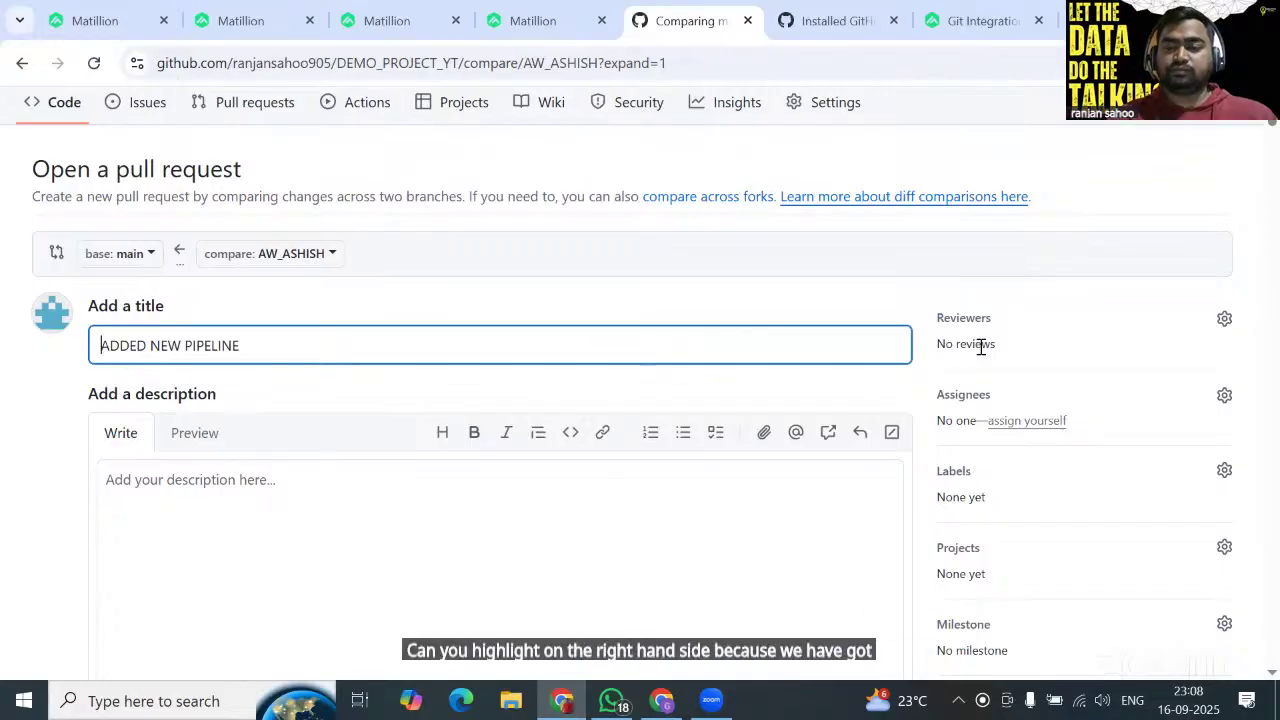
scroll(981, 347, down, 1)
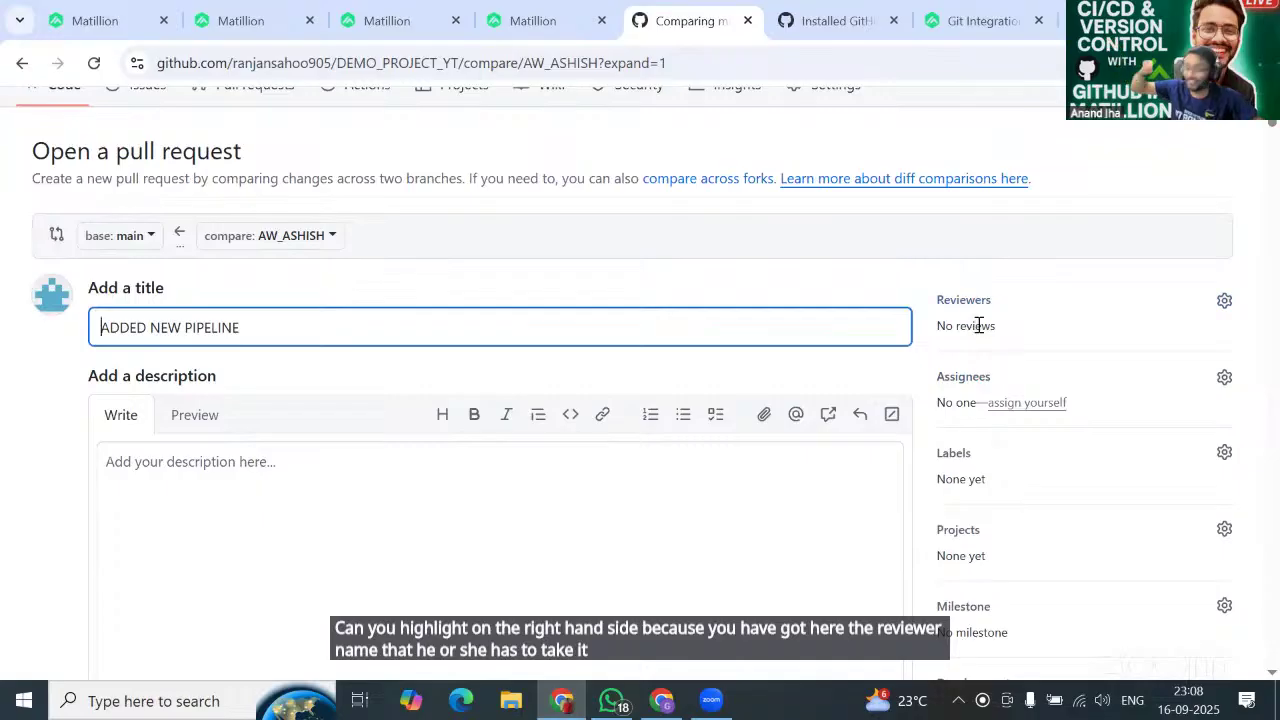
scroll(979, 328, down, 1)
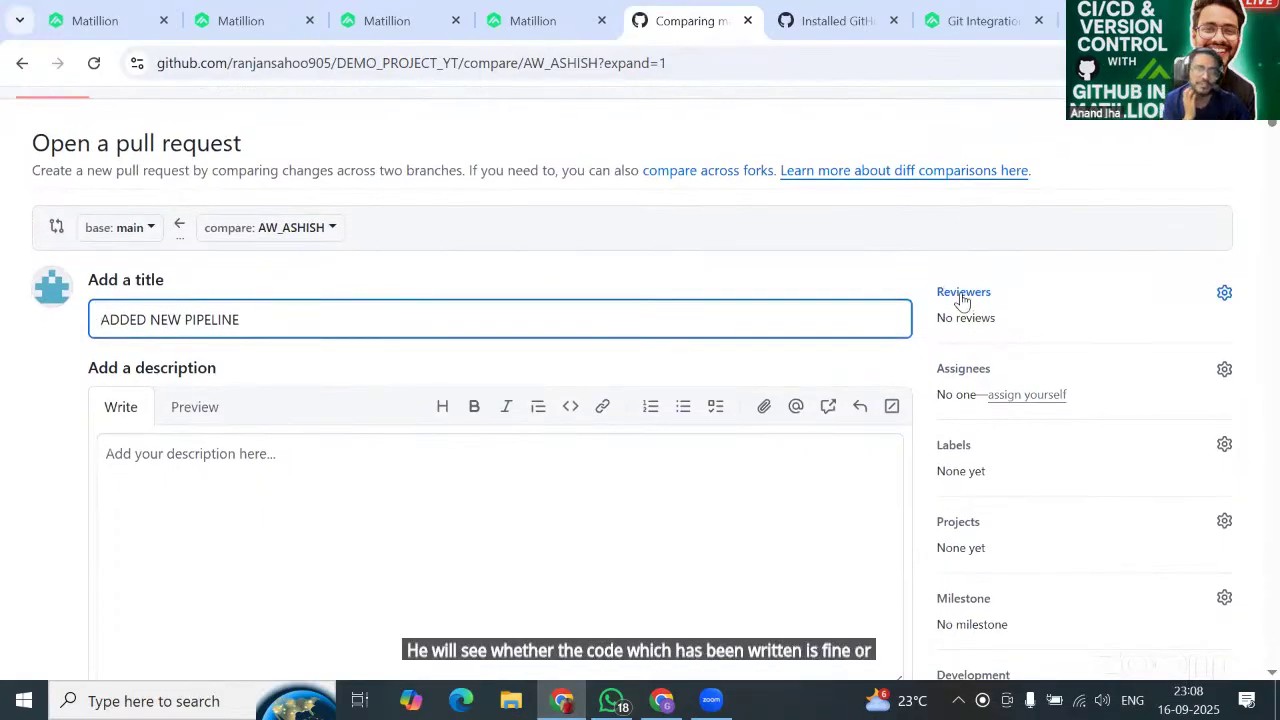
scroll(474, 502, down, 3)
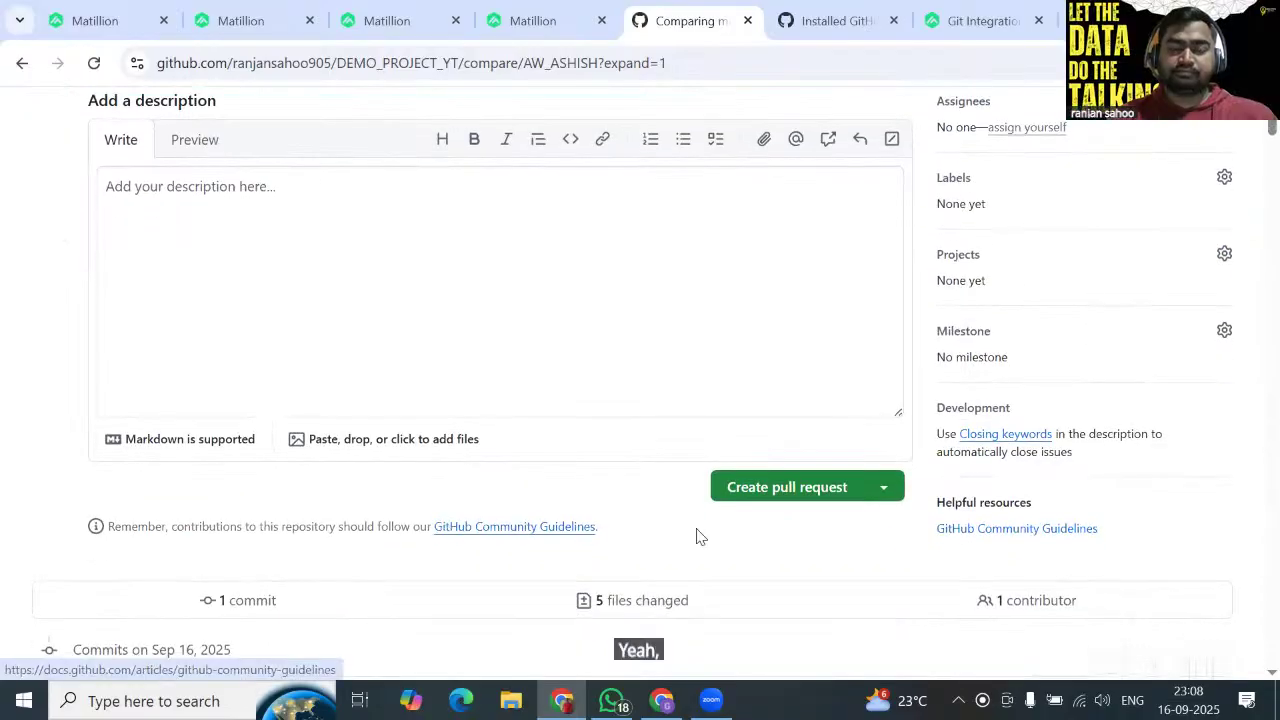
click(778, 490)
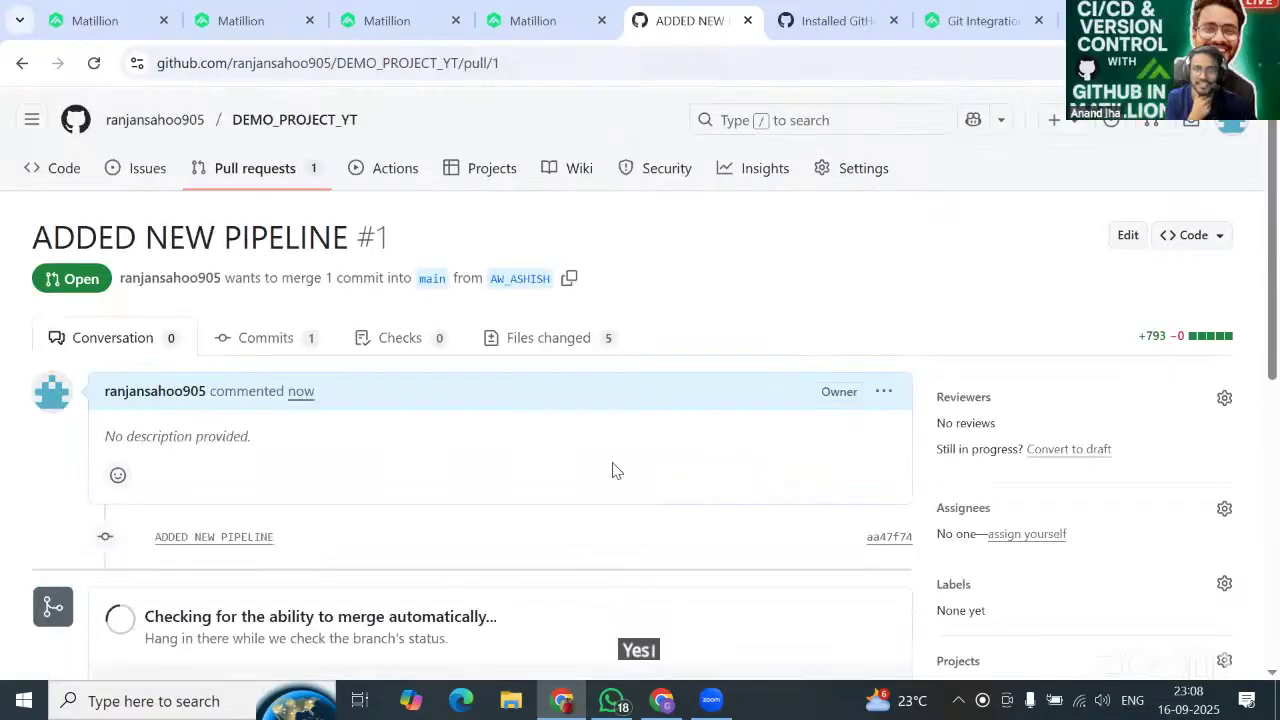
Merge pull request #1 'ADDED NEW PIPELINE' and confirm the merge of AW_ASHISH into main.
scroll(614, 470, down, 2)
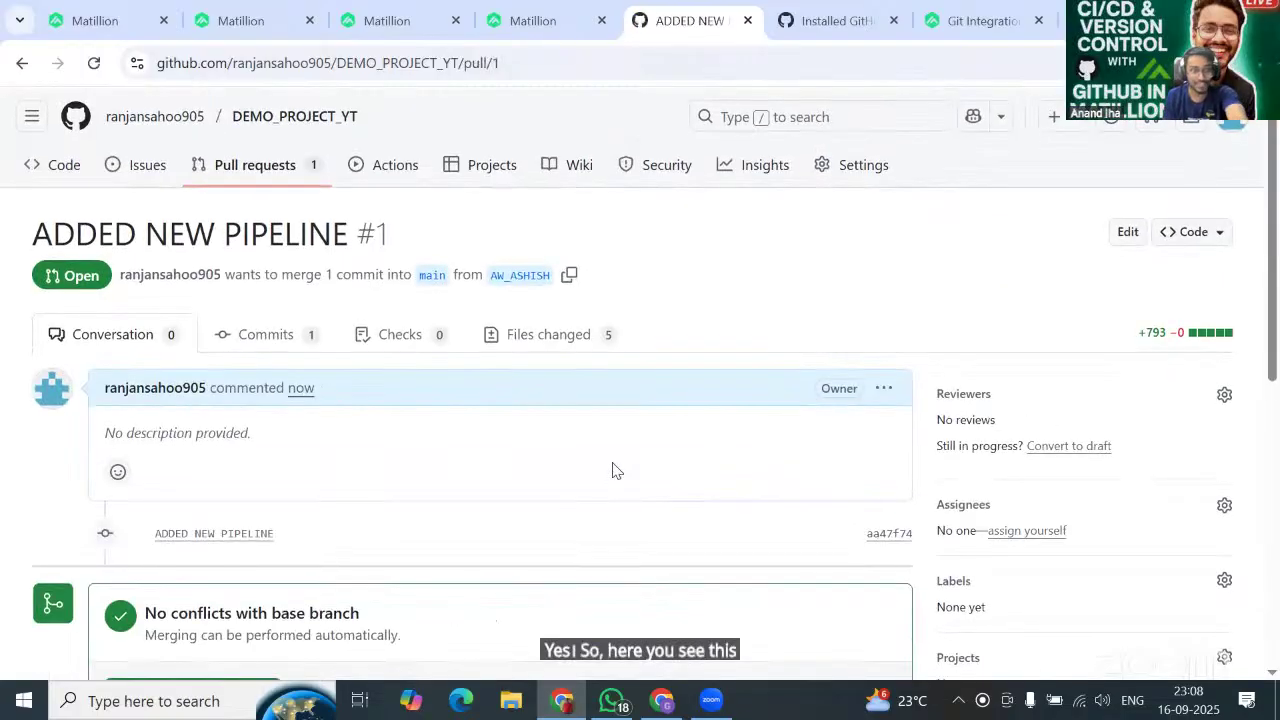
scroll(614, 470, down, 1)
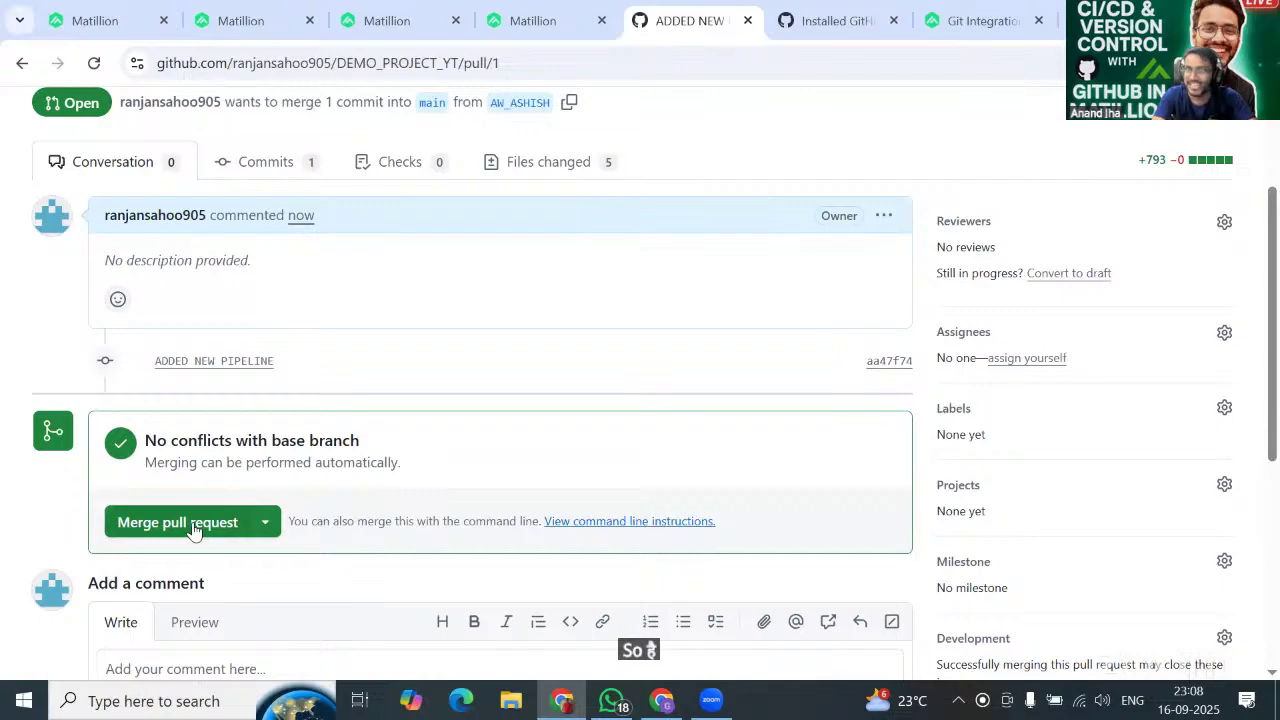
scroll(886, 463, down, 2)
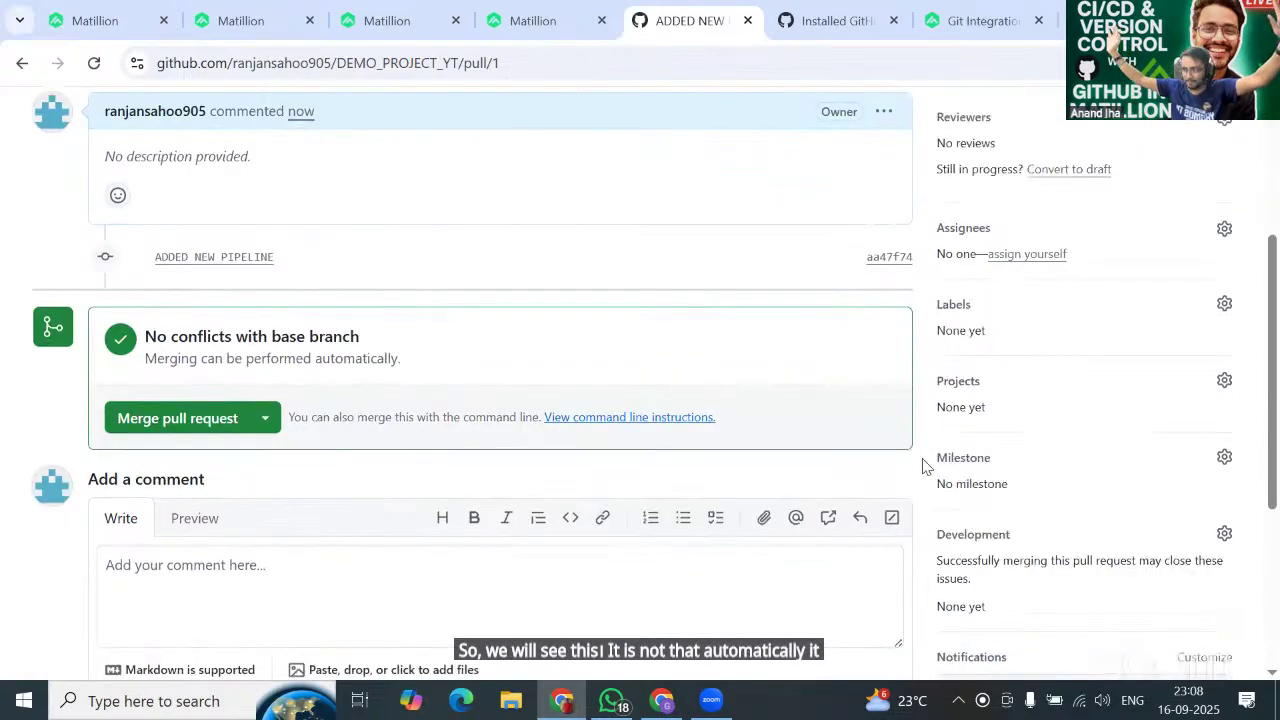
scroll(922, 465, up, 2)
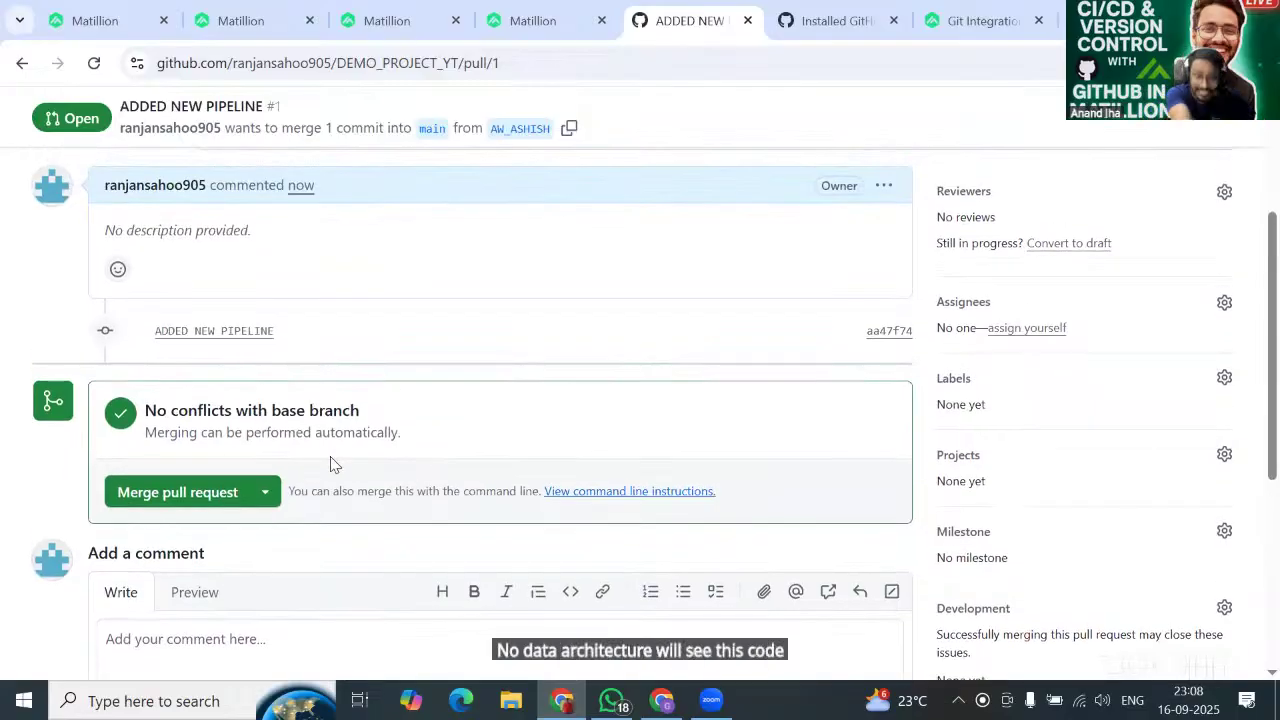
click(186, 504)
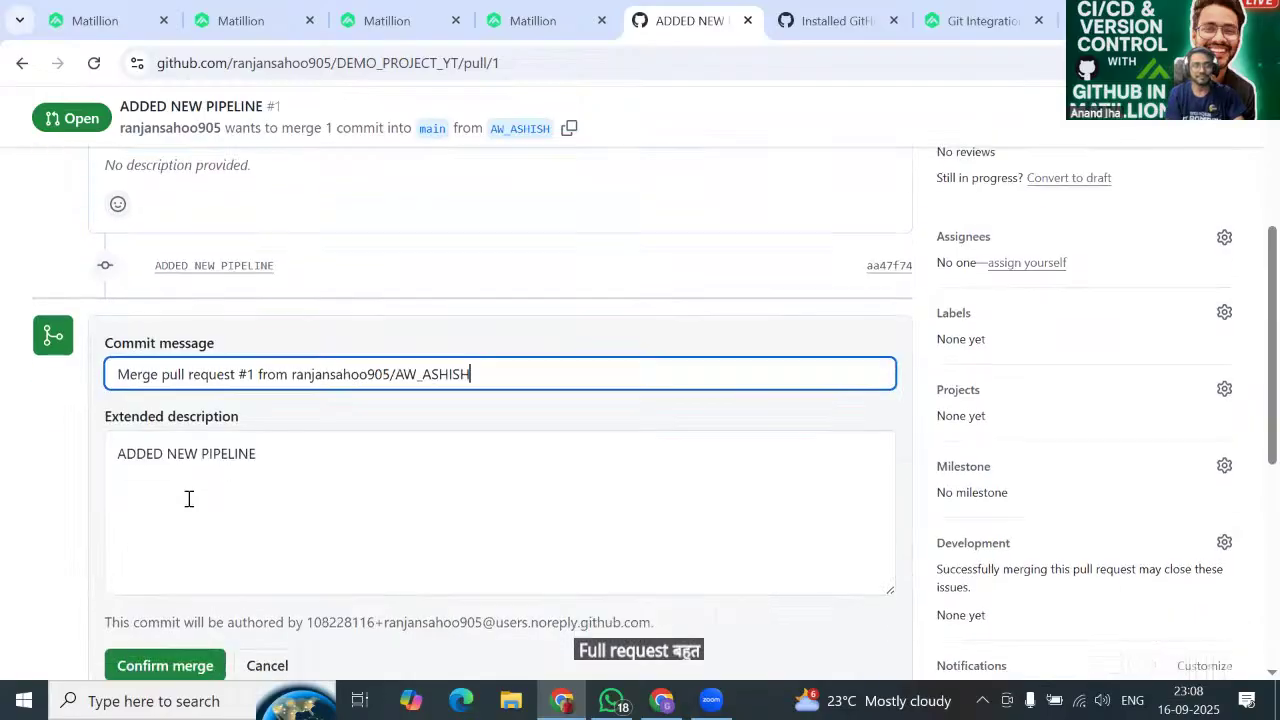
scroll(283, 486, down, 2)
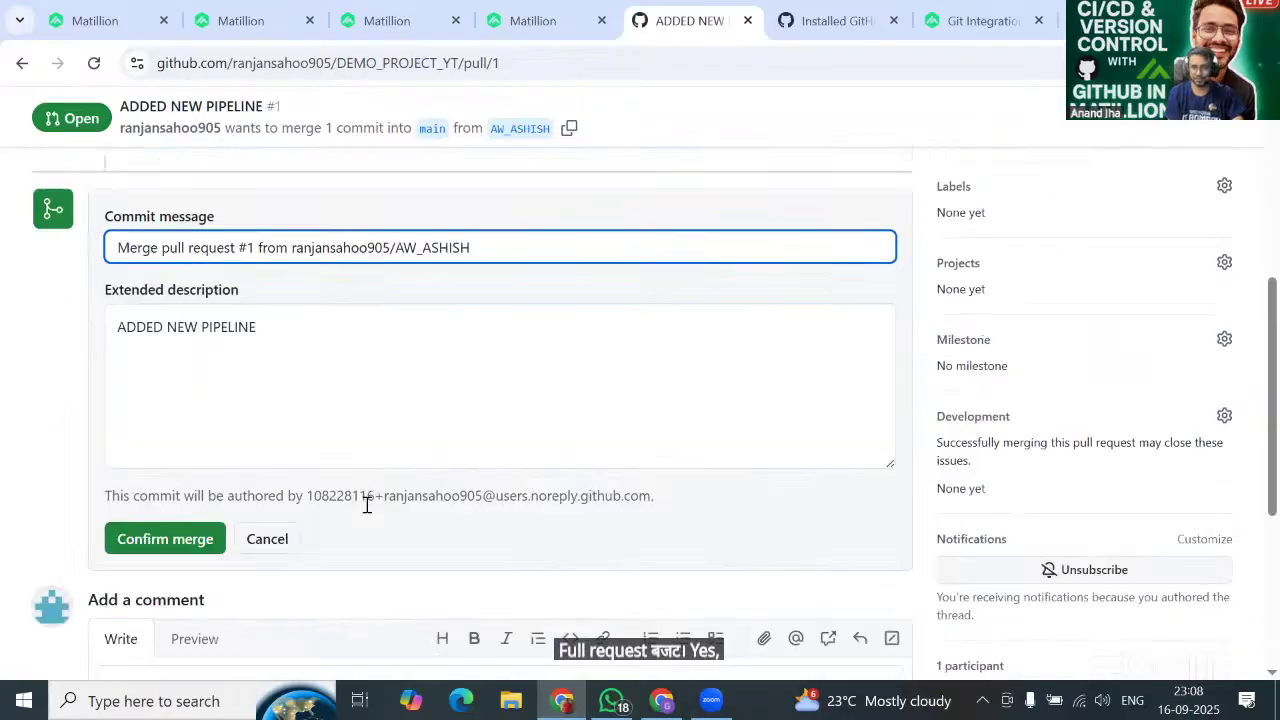
click(175, 474)
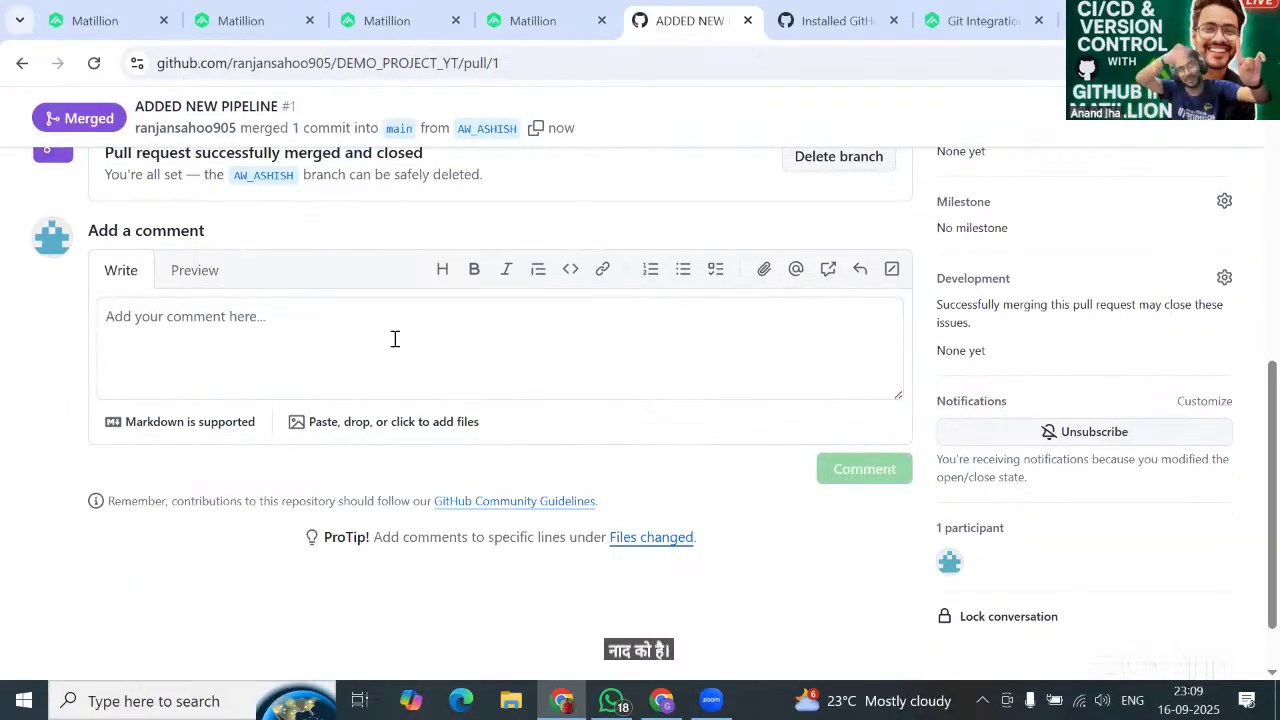
scroll(394, 340, up, 4)
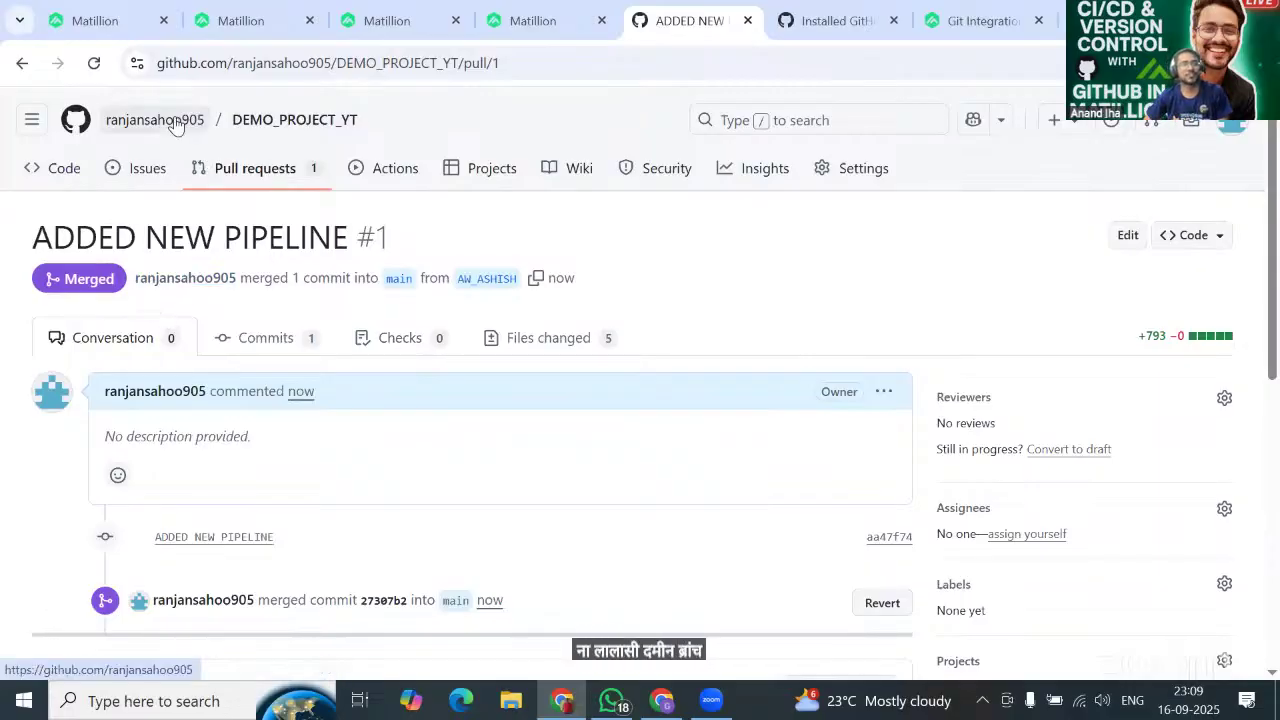
From the profile's Repositories list, open DEMO_PROJECT_YT and browse its main-branch files.
click(176, 121)
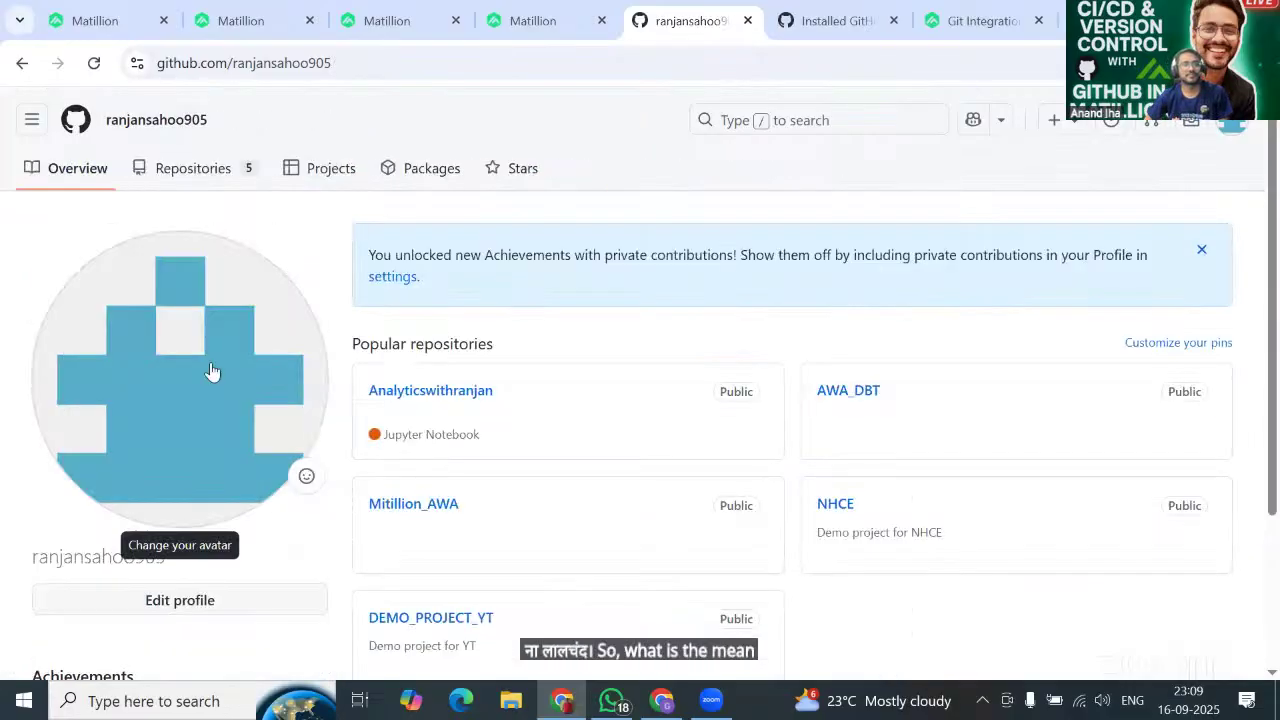
click(206, 170)
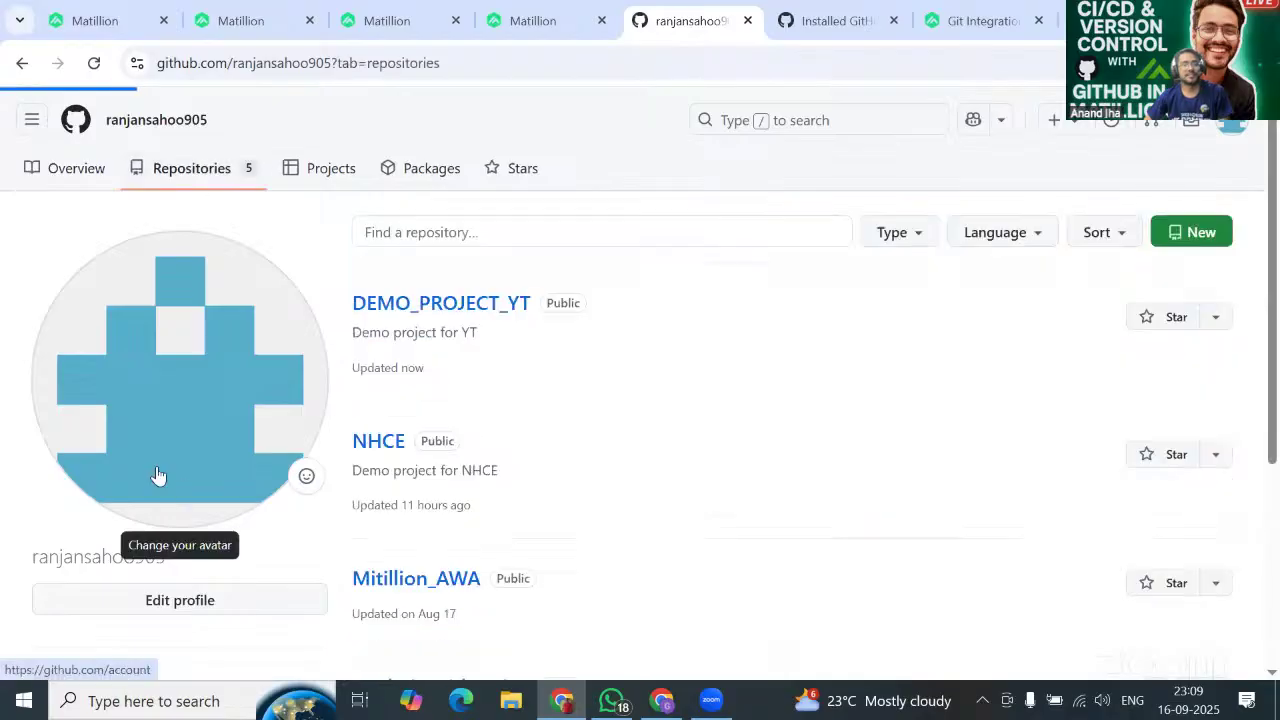
scroll(500, 420, down, 1)
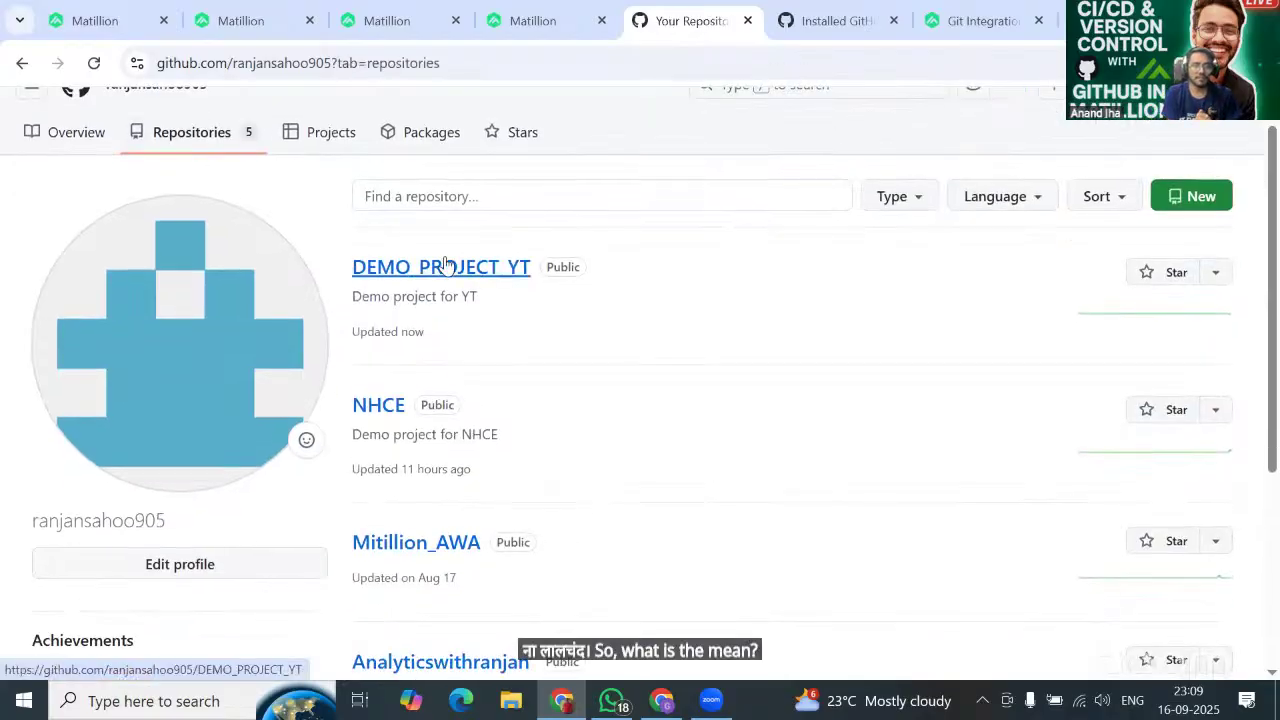
click(446, 265)
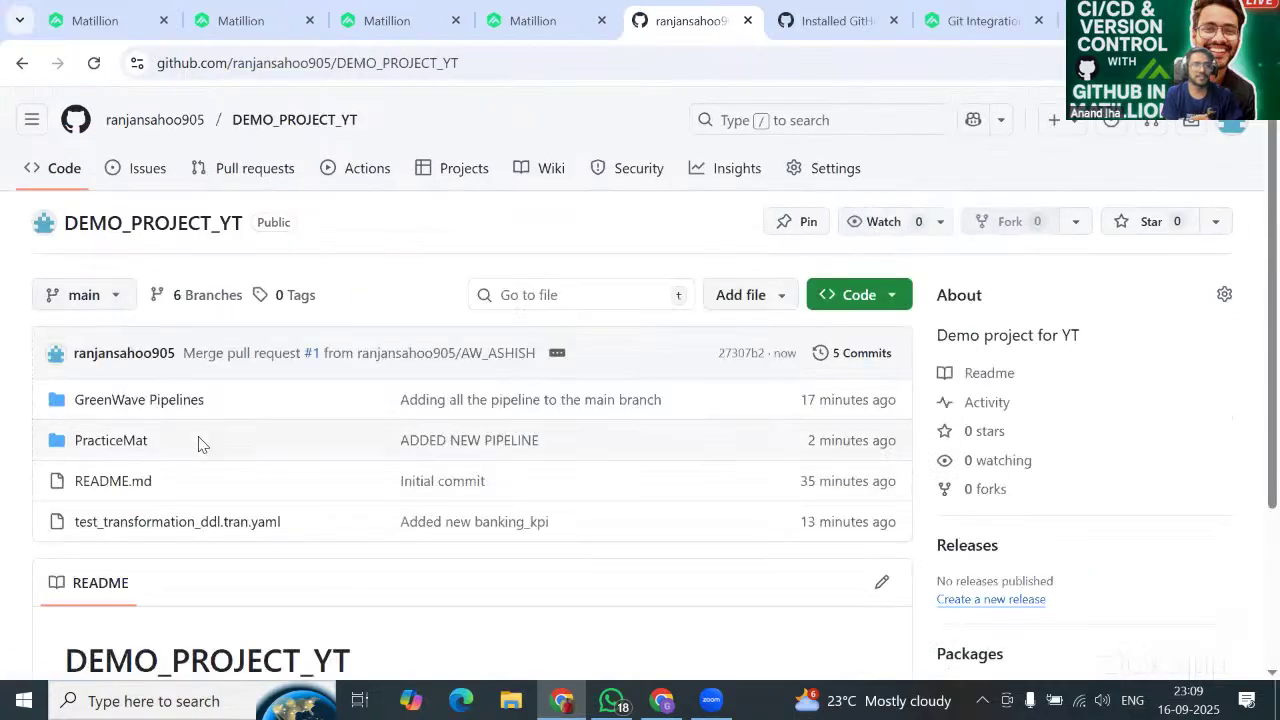
scroll(199, 443, down, 1)
scroll(230, 445, down, 1)
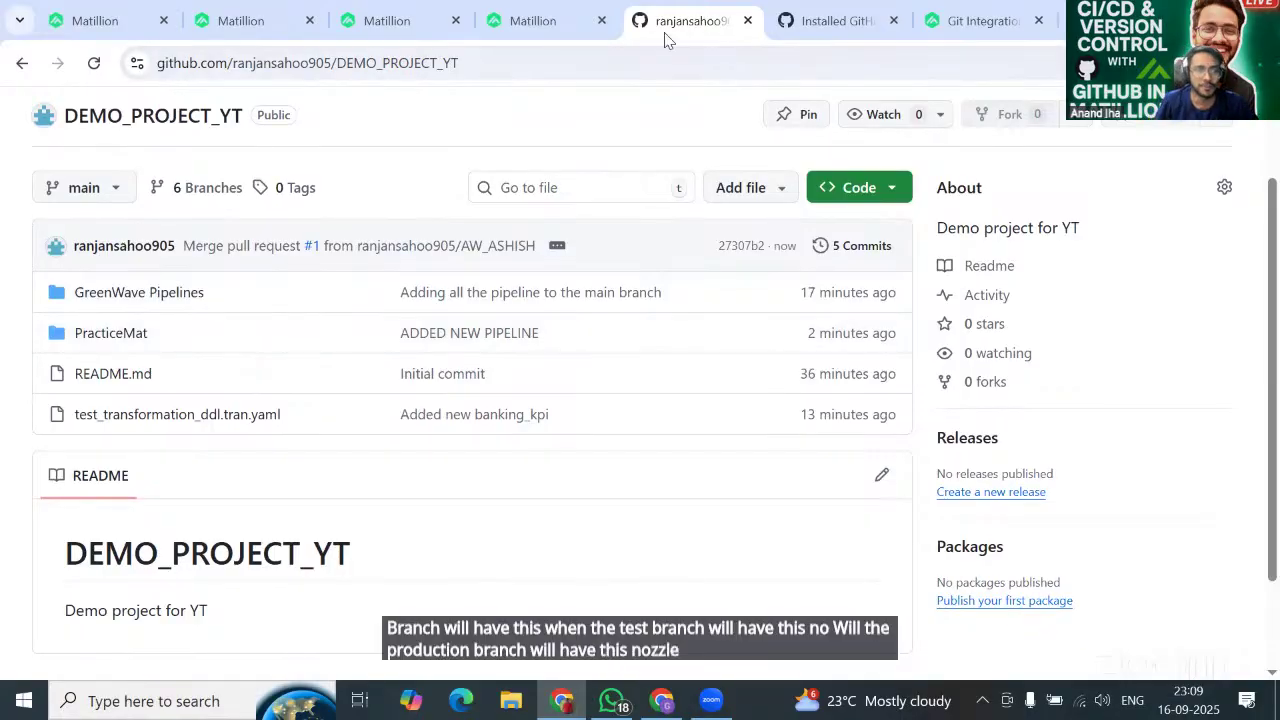
Switch the DEMO_PROJECT_YT file view to TEST_BRANCH and check its contents.
click(86, 186)
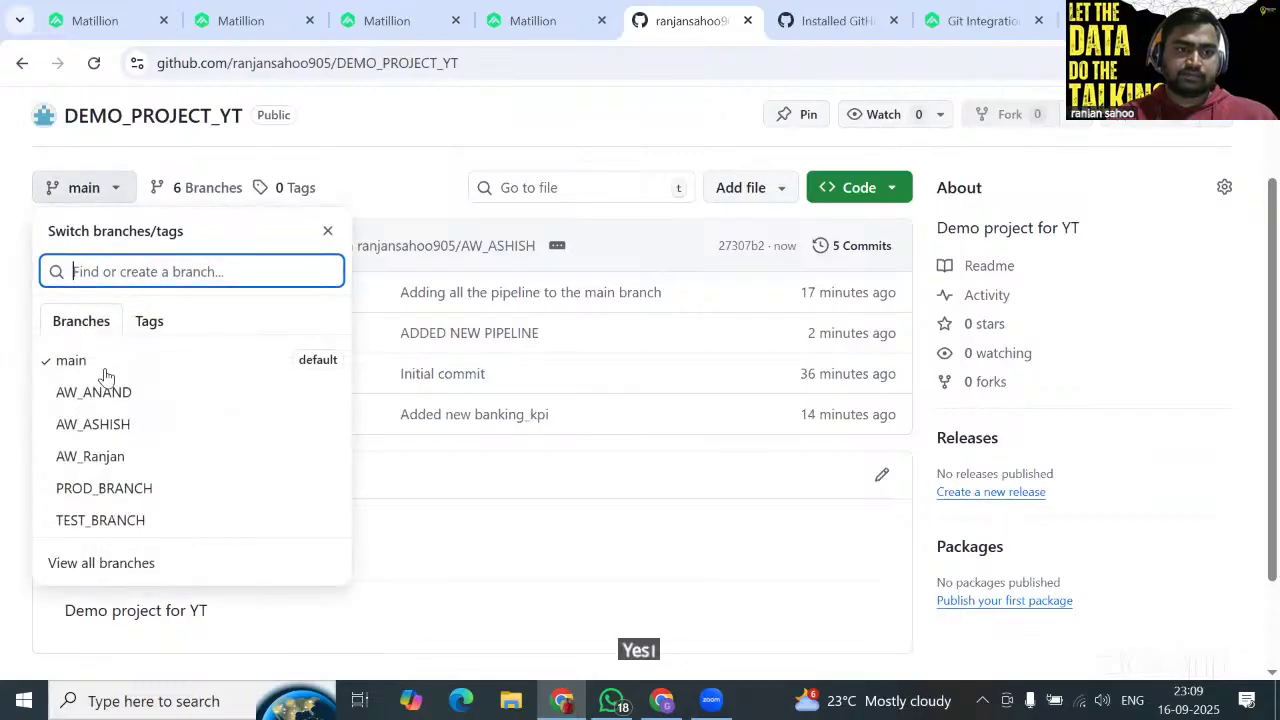
click(113, 518)
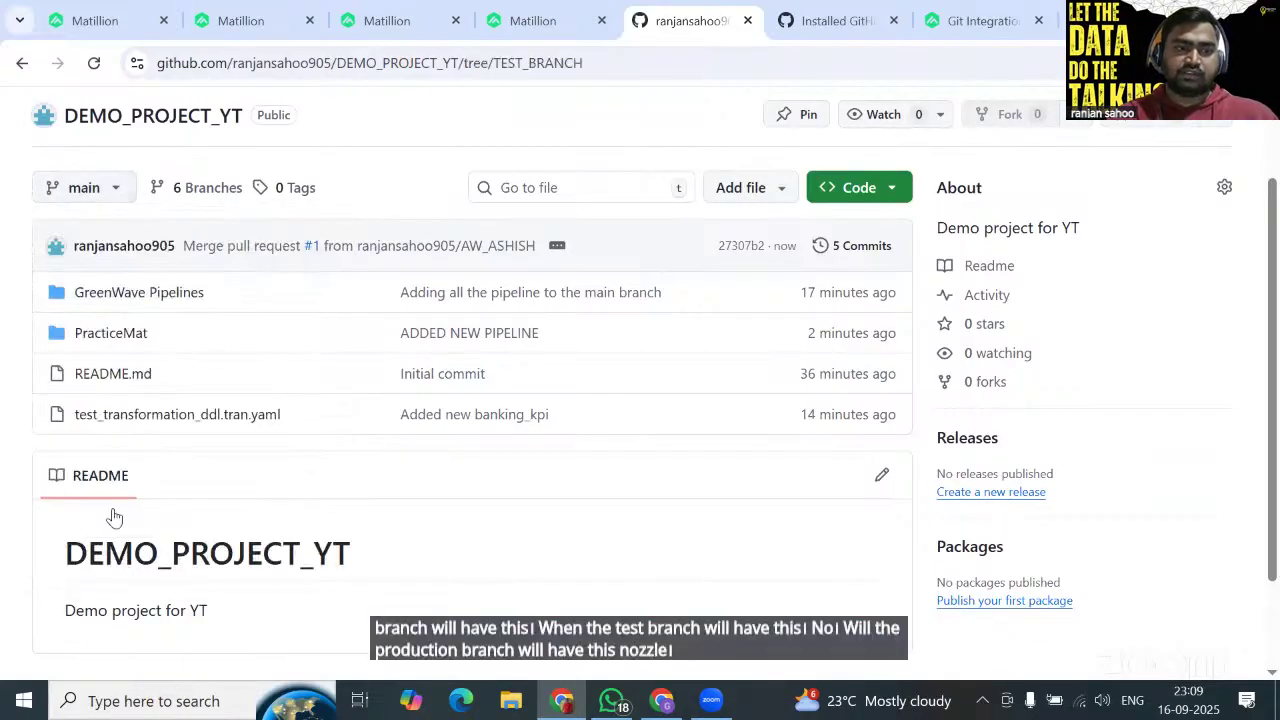
scroll(369, 414, down, 1)
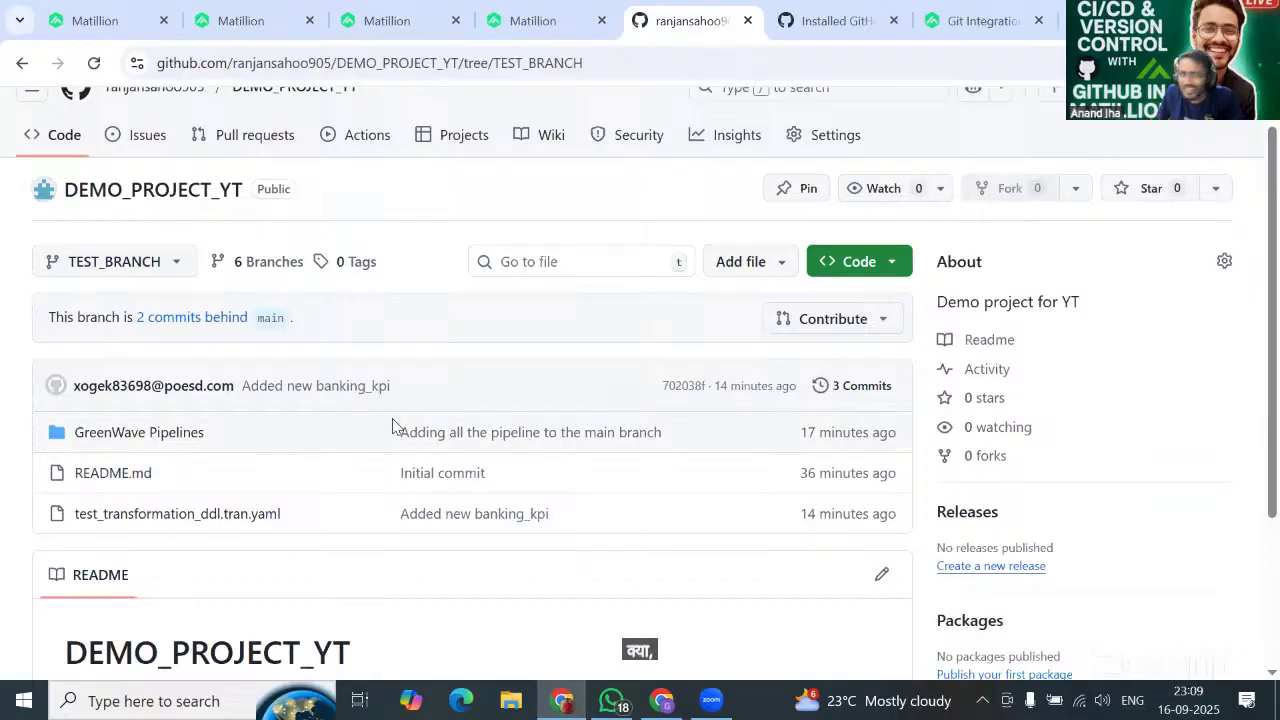
View PROD_BRANCH's files, which lack PracticeMat, then return to the Matillion project.
click(155, 263)
key(Escape)
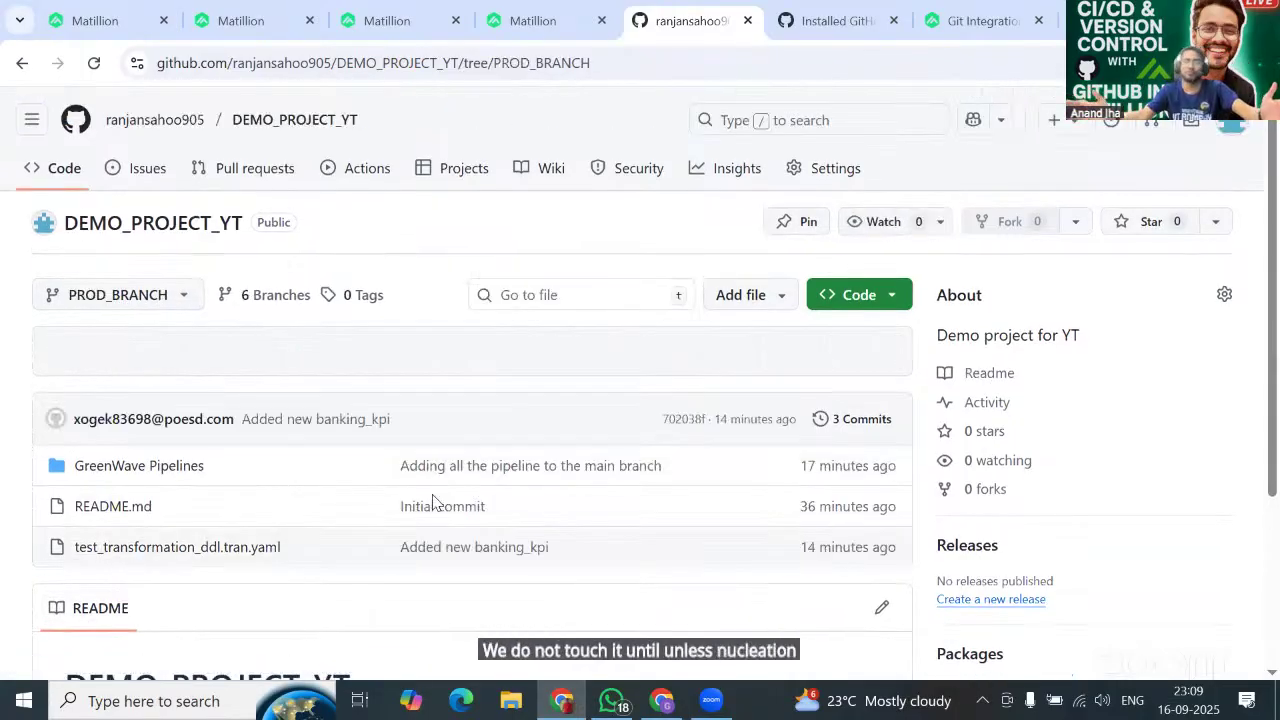
scroll(434, 577, down, 1)
scroll(155, 378, up, 1)
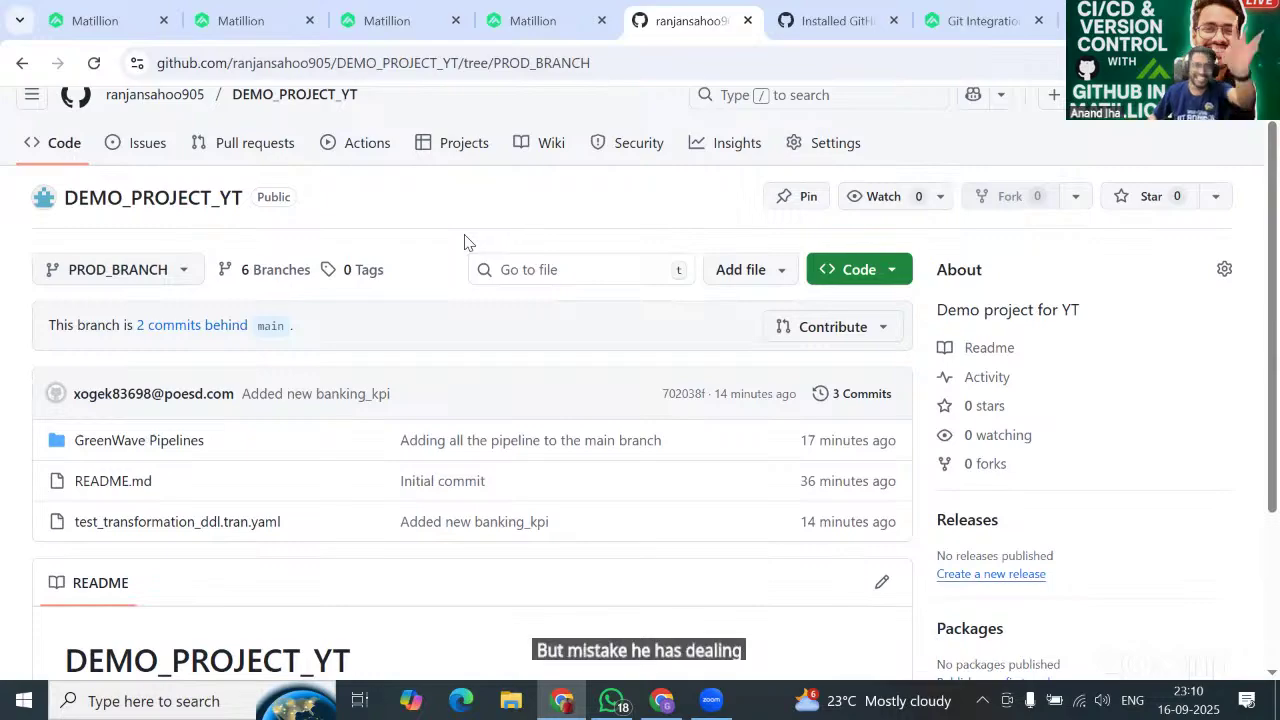
click(112, 18)
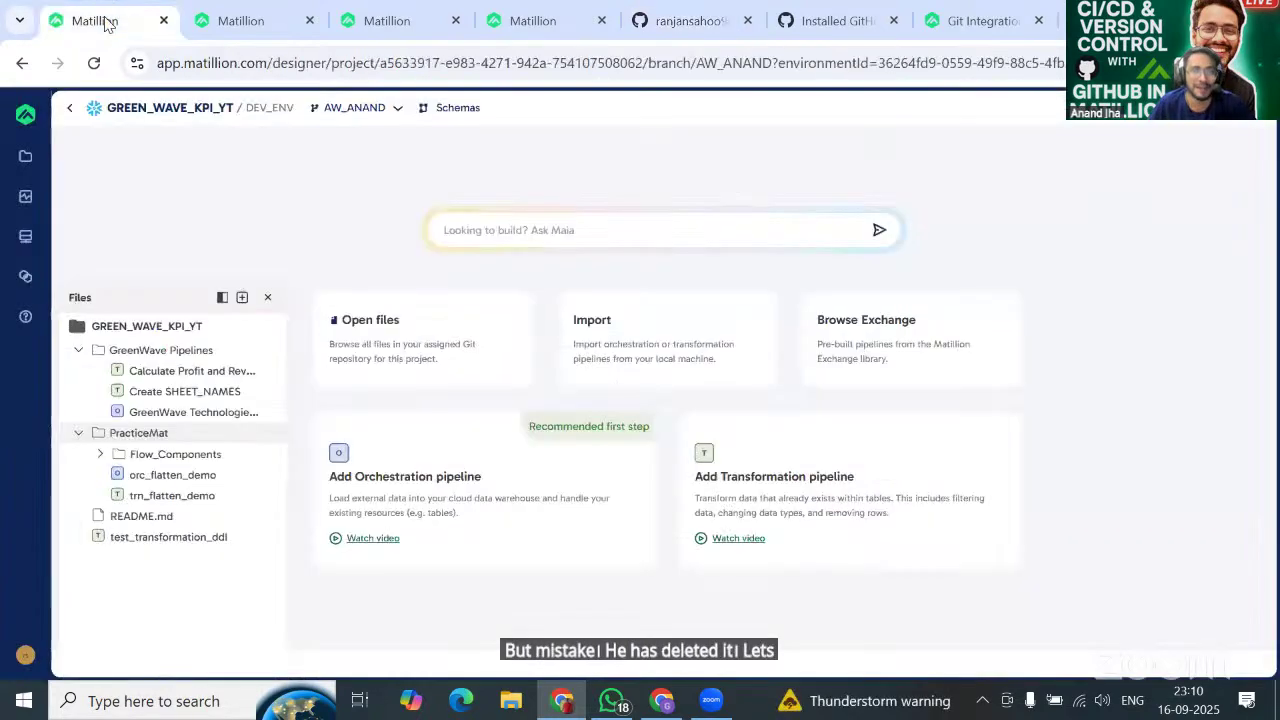
On the PROD_BRANCH Matillion tab, delete the test_transformation_ddl pipeline and confirm.
click(526, 24)
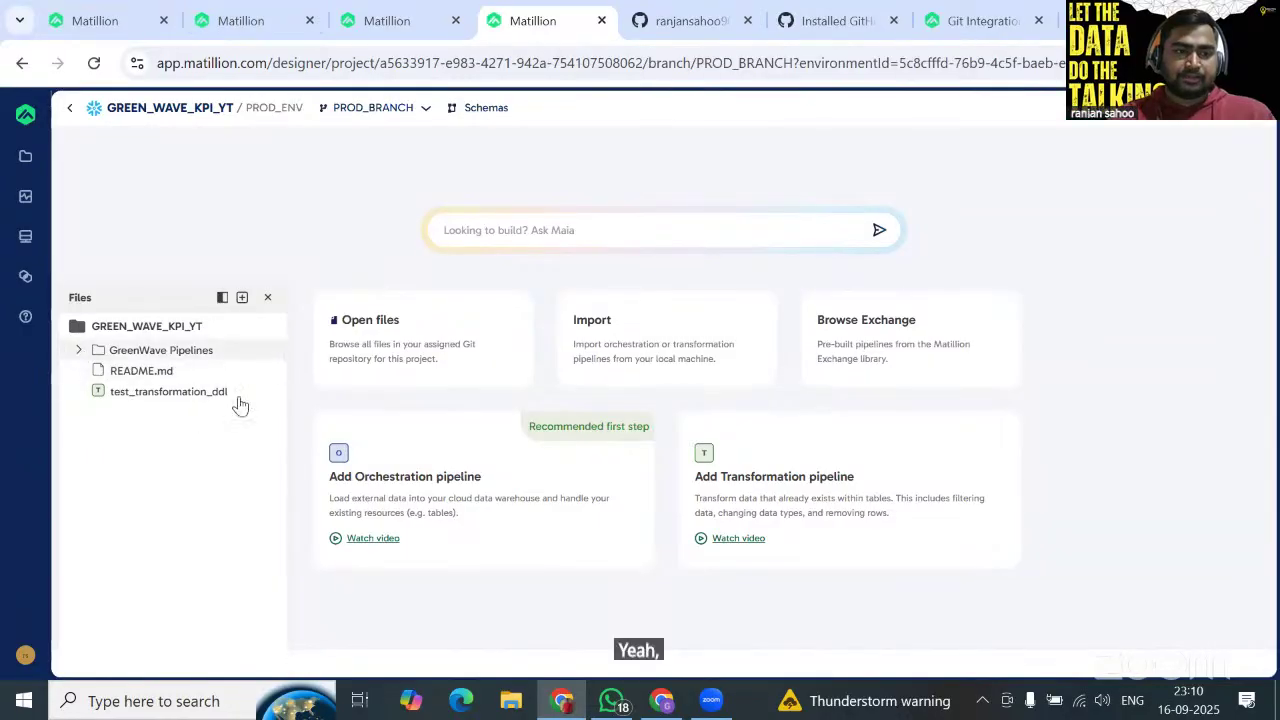
click(268, 396)
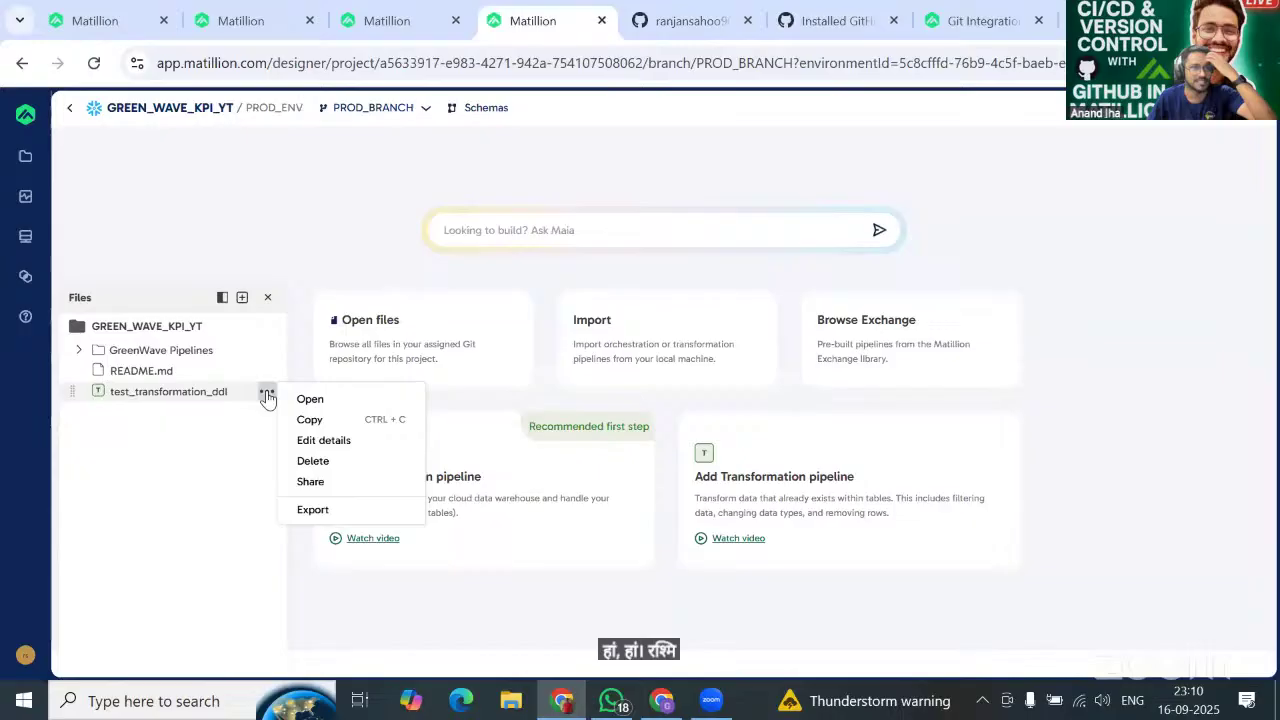
click(312, 460)
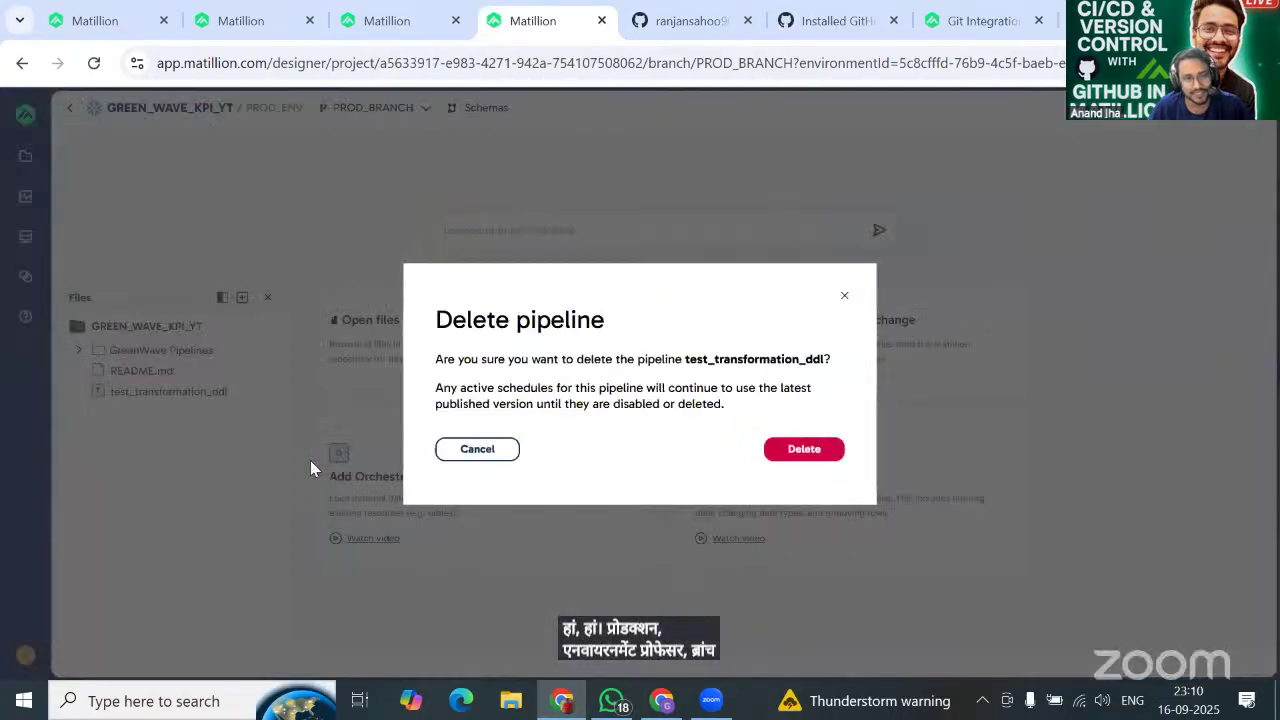
click(804, 452)
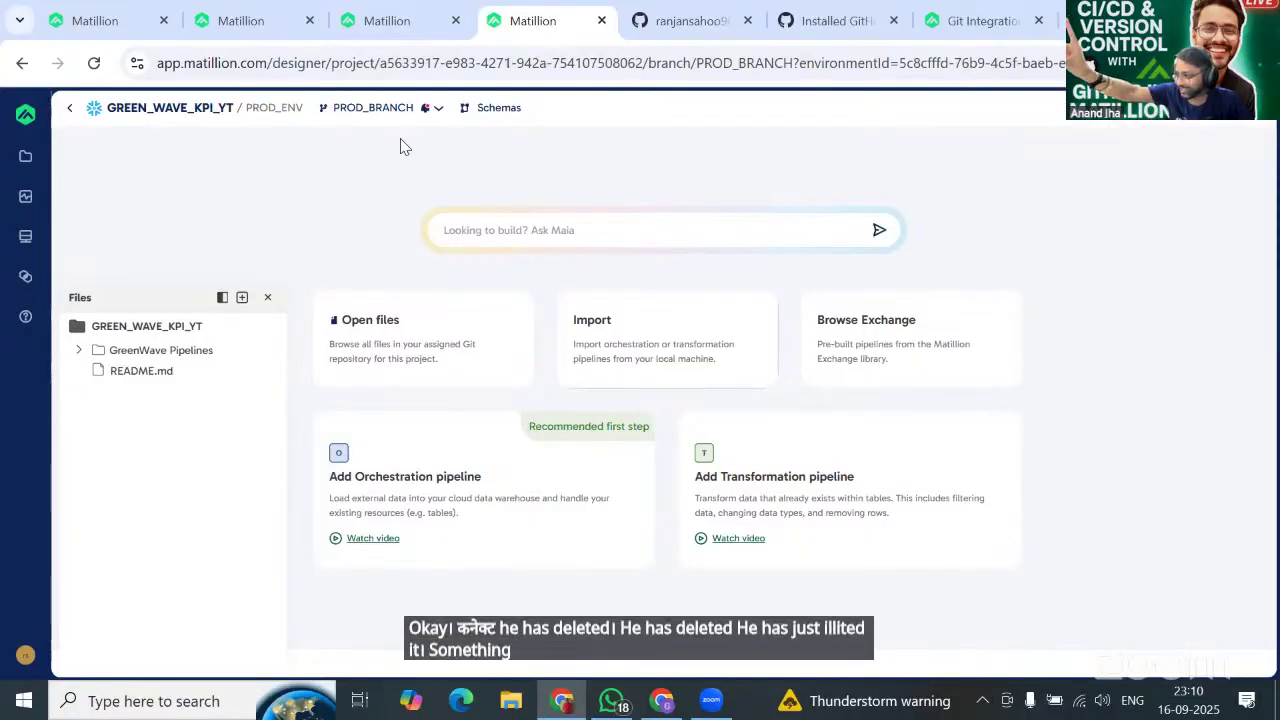
Reload GitHub's PROD_BRANCH, which still lists test_transformation_ddl.tran.yaml, then return to Matillion.
click(698, 12)
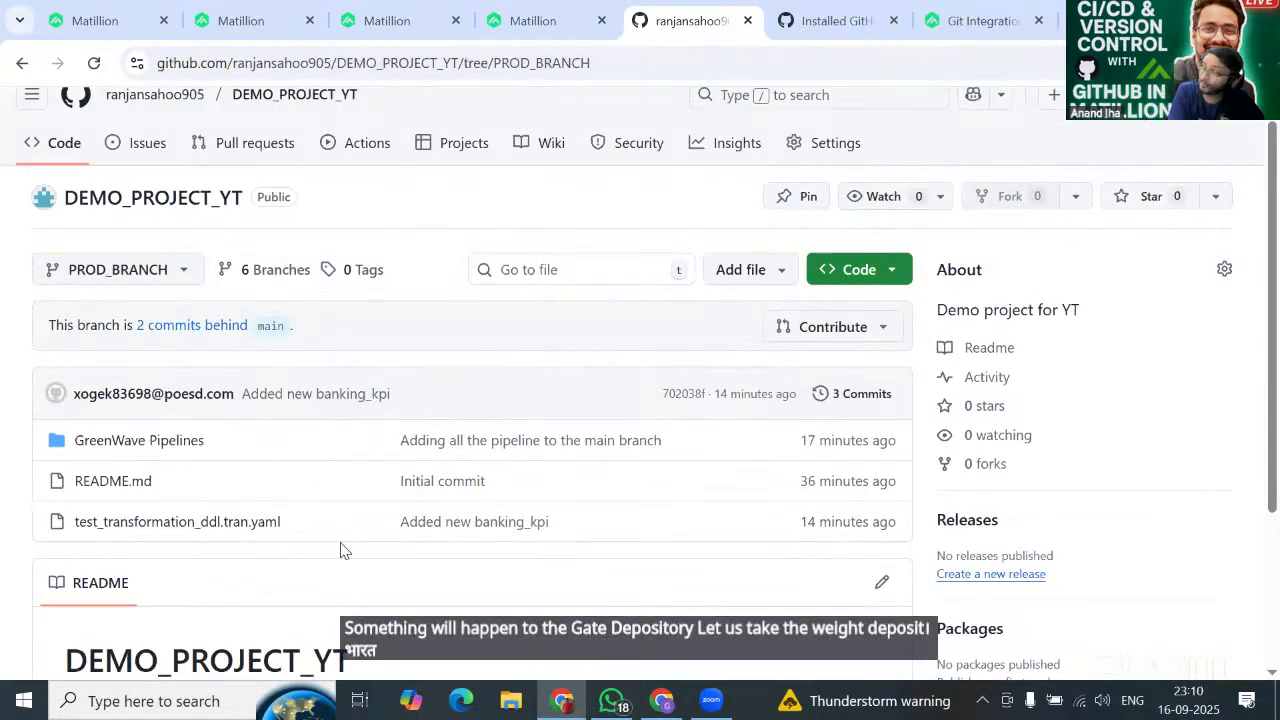
scroll(340, 549, down, 1)
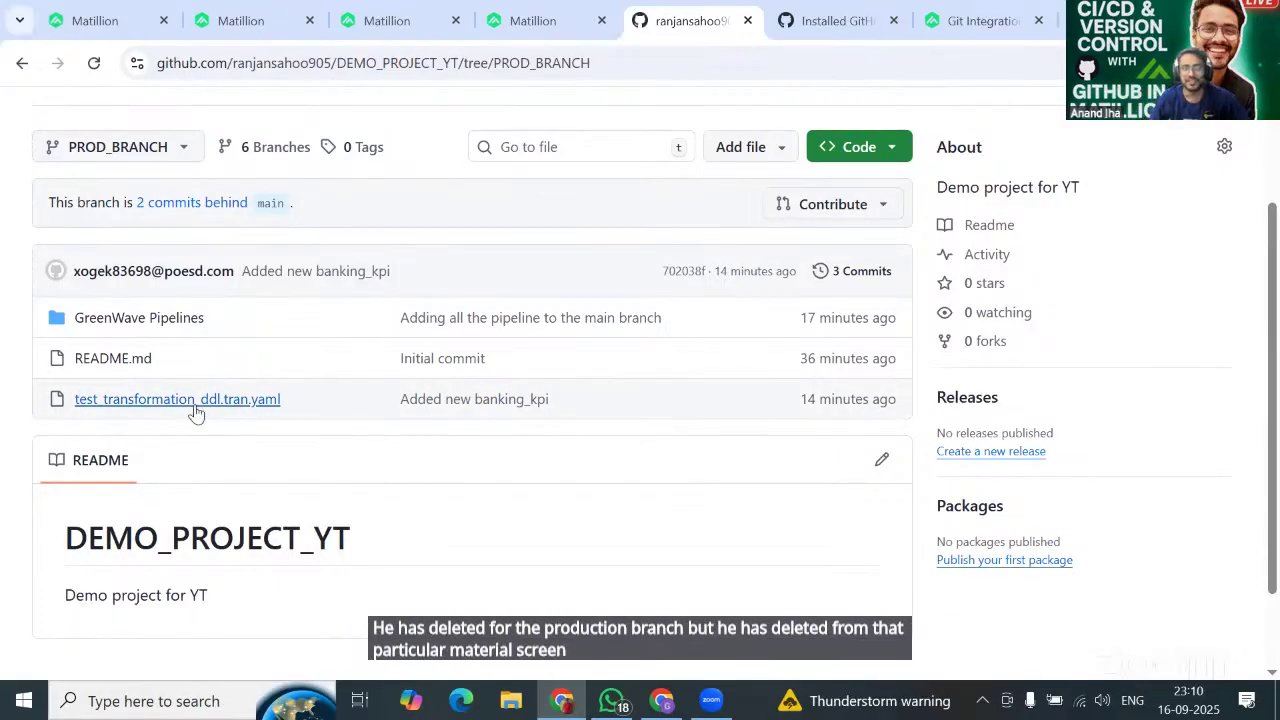
click(93, 63)
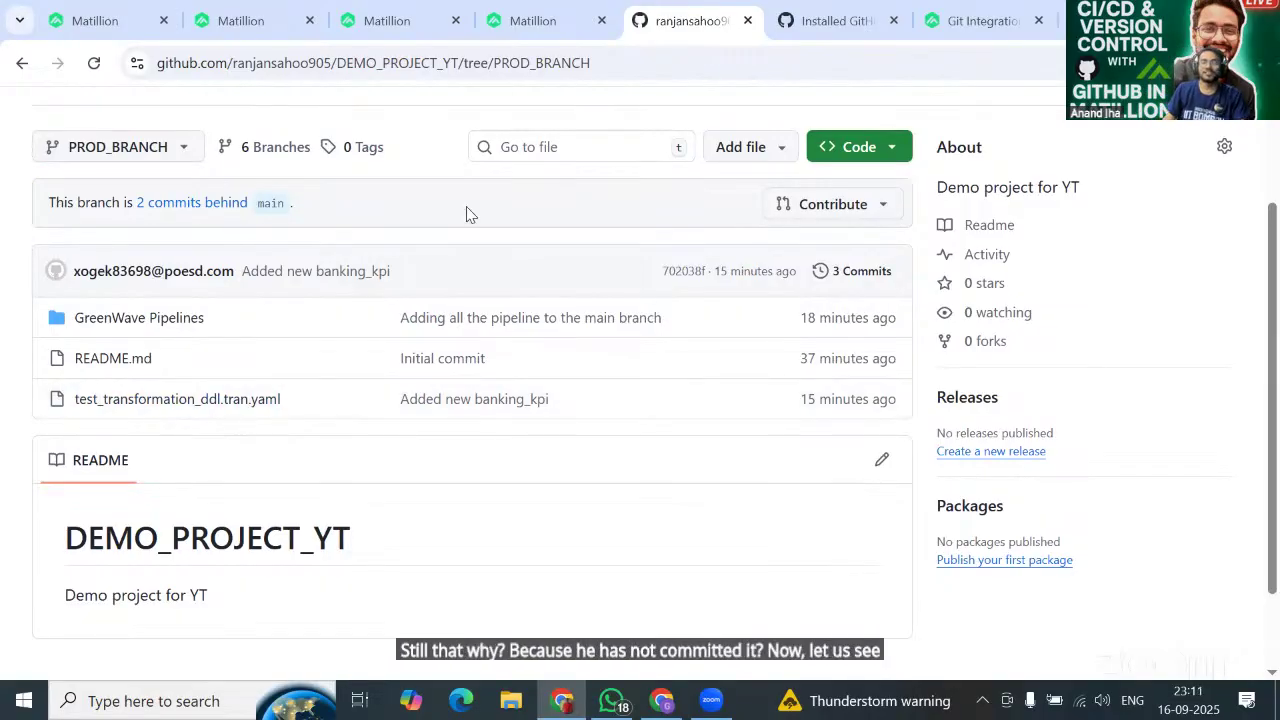
click(568, 20)
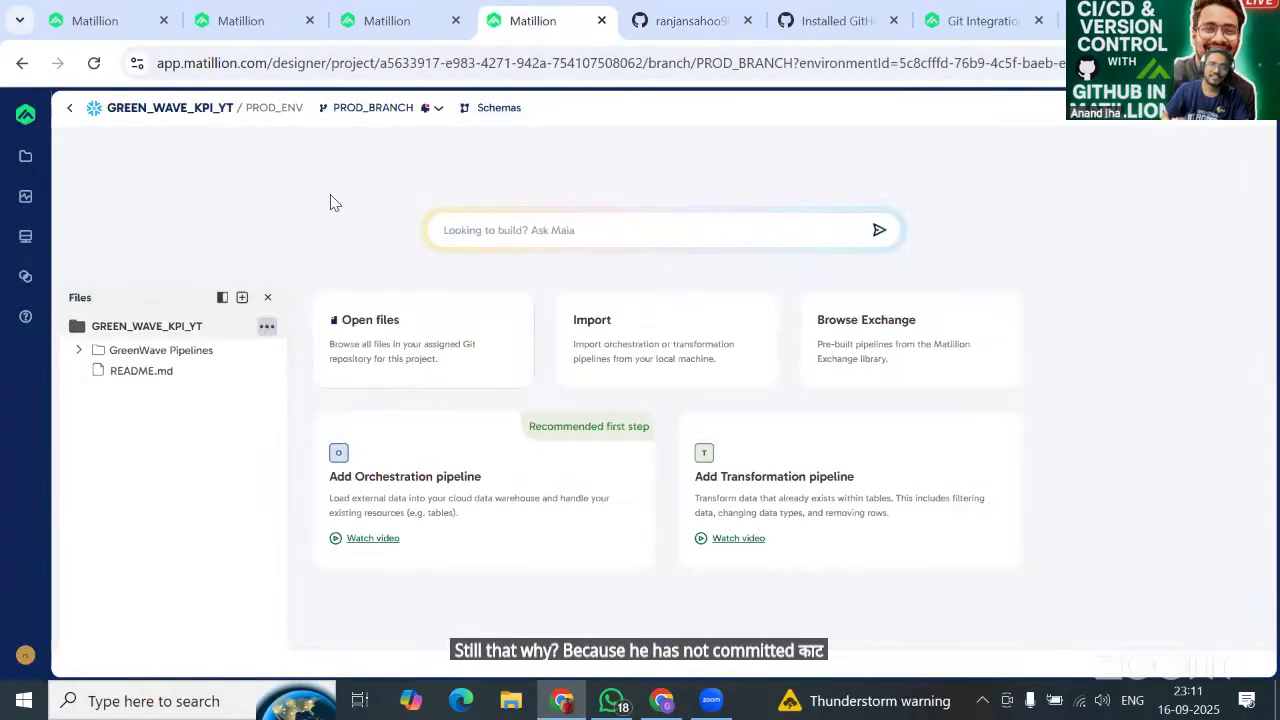
Commit the deletion locally on PROD_BRANCH with message 'REMOVED TEST', then reload GitHub's PROD_BRANCH page.
click(375, 107)
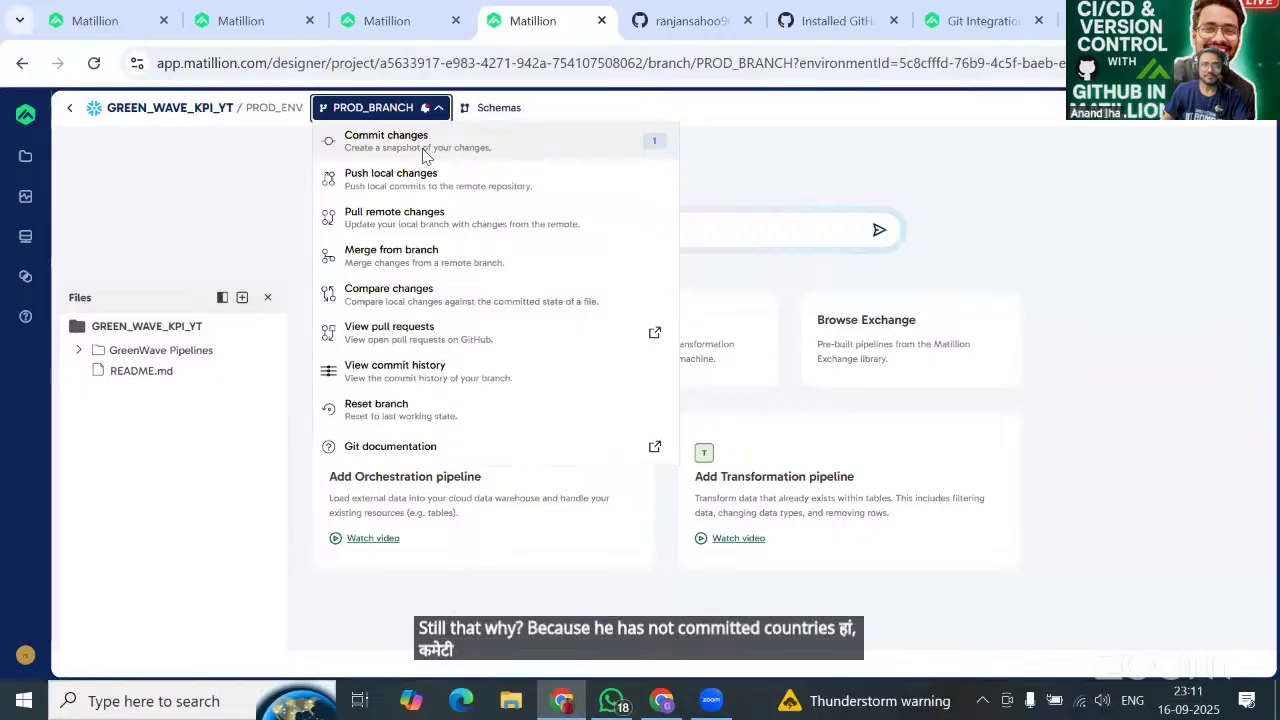
click(422, 152)
click(893, 432)
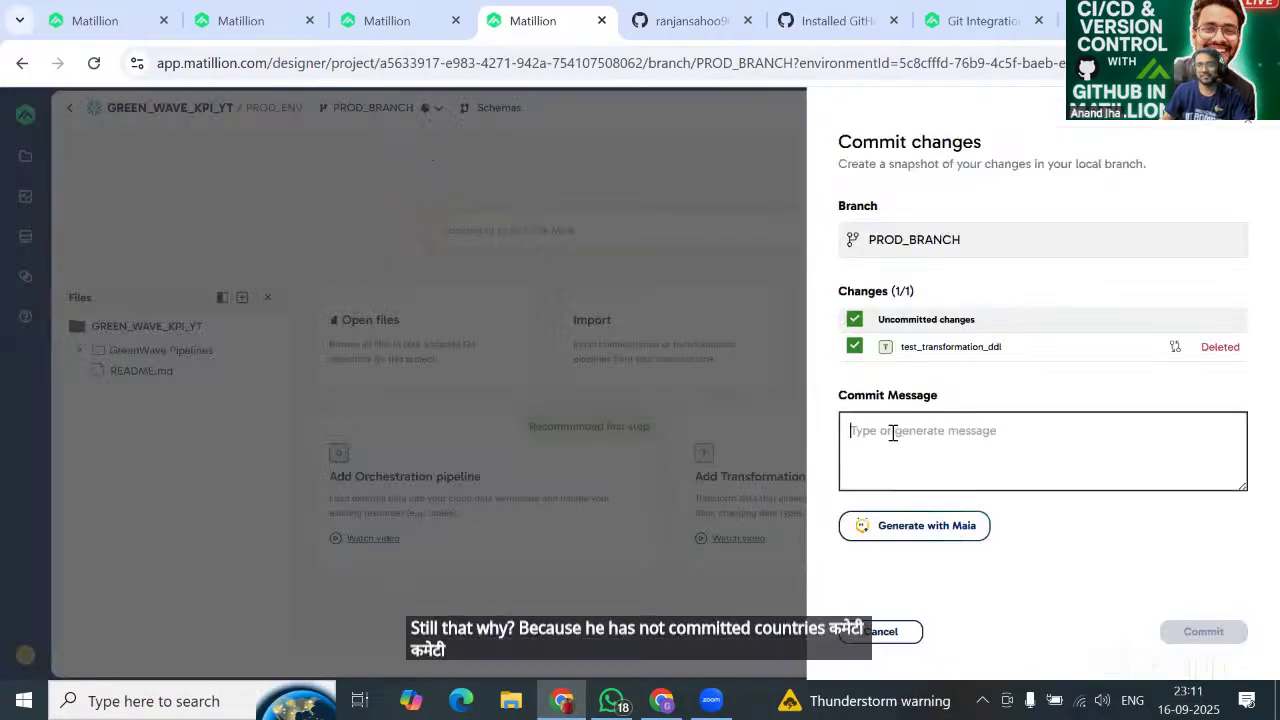
text(REMO)
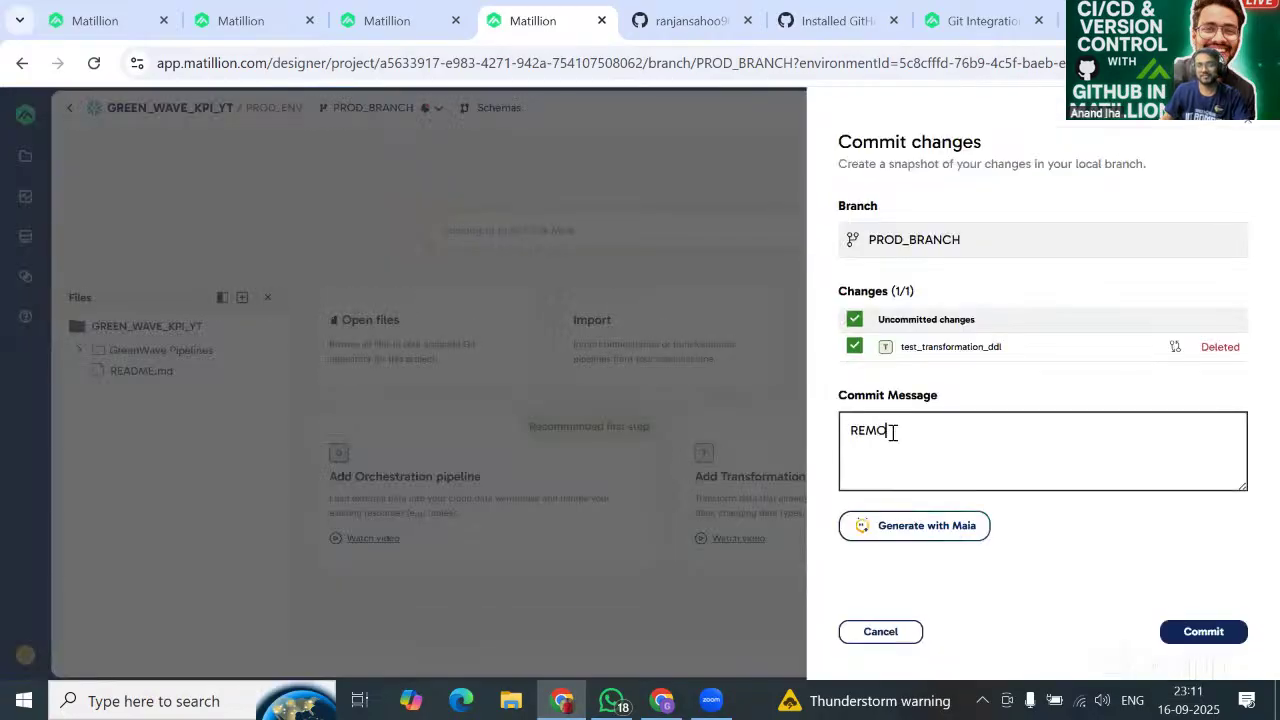
text(VED TEST)
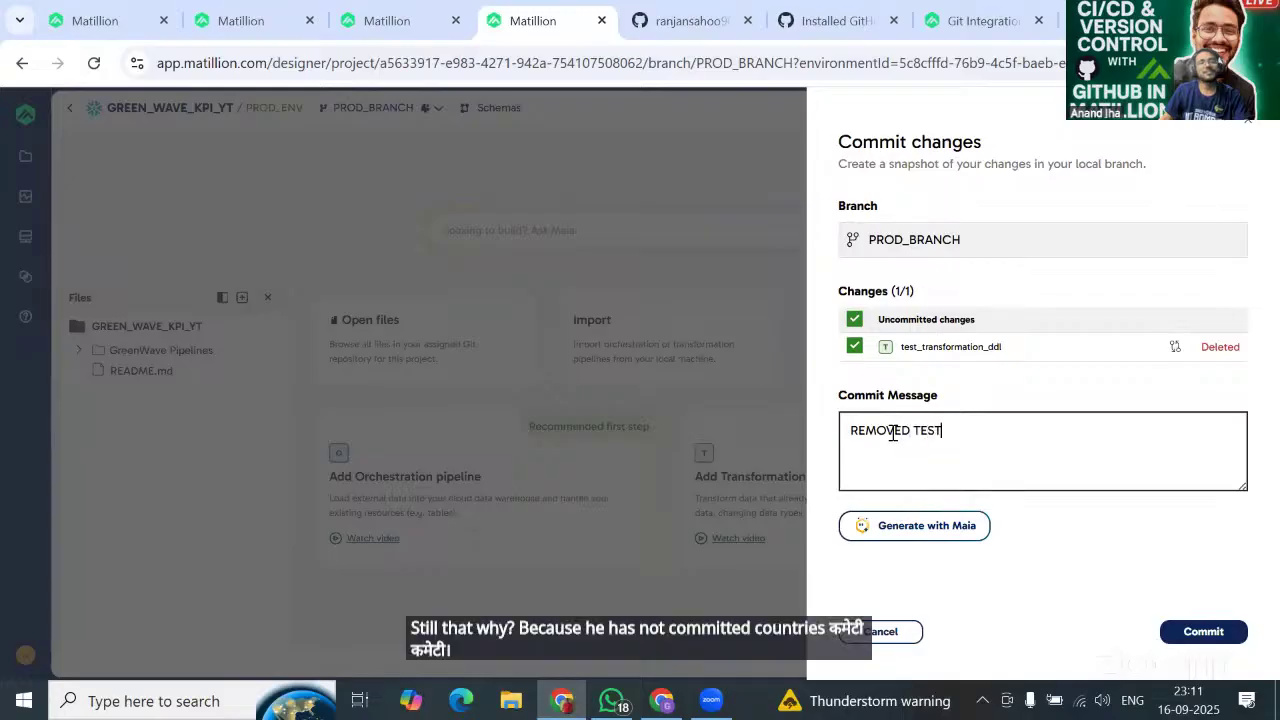
click(1175, 630)
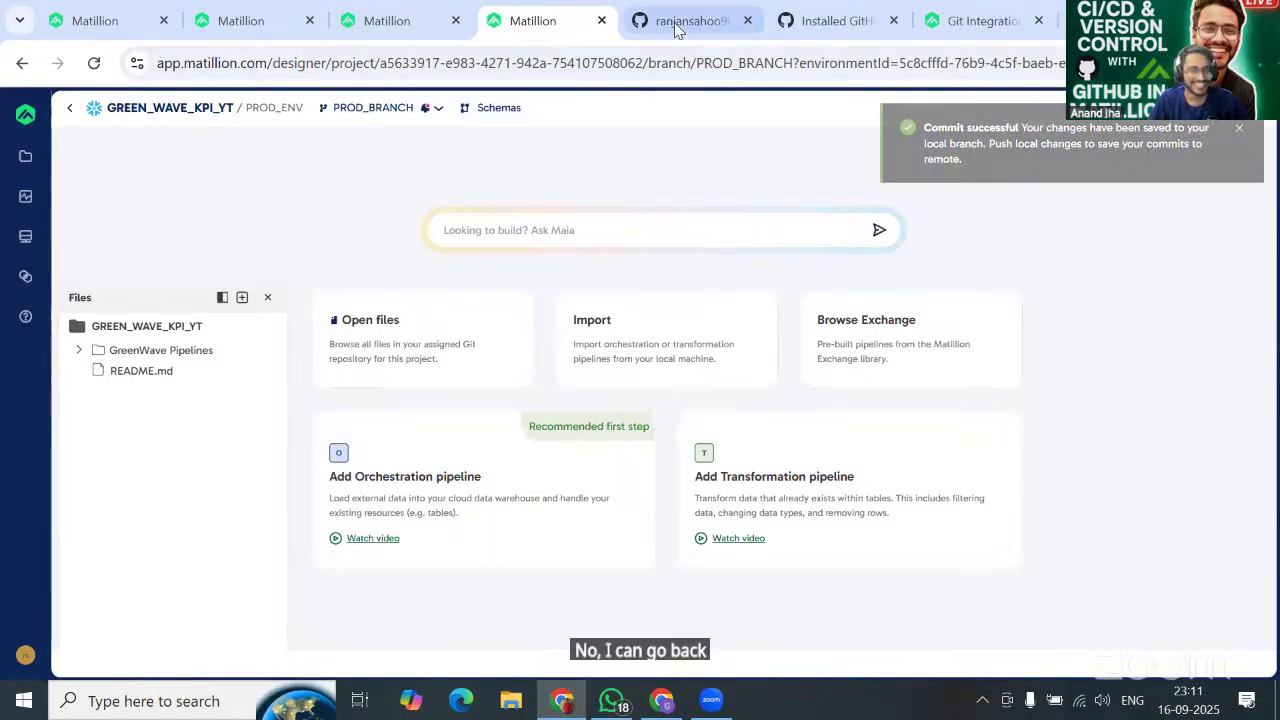
click(688, 20)
click(91, 78)
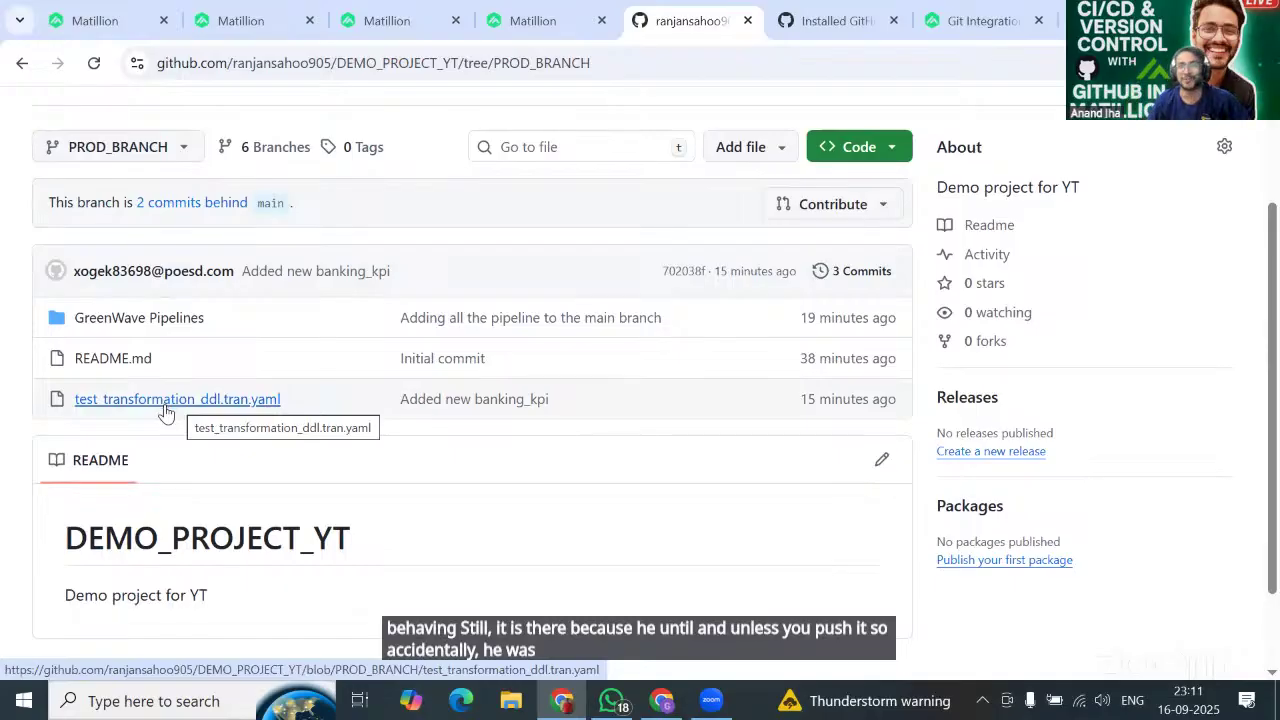
Start pushing PROD_BRANCH's REMOVED TEST commit with publishing to PROD_ENV enabled.
click(528, 16)
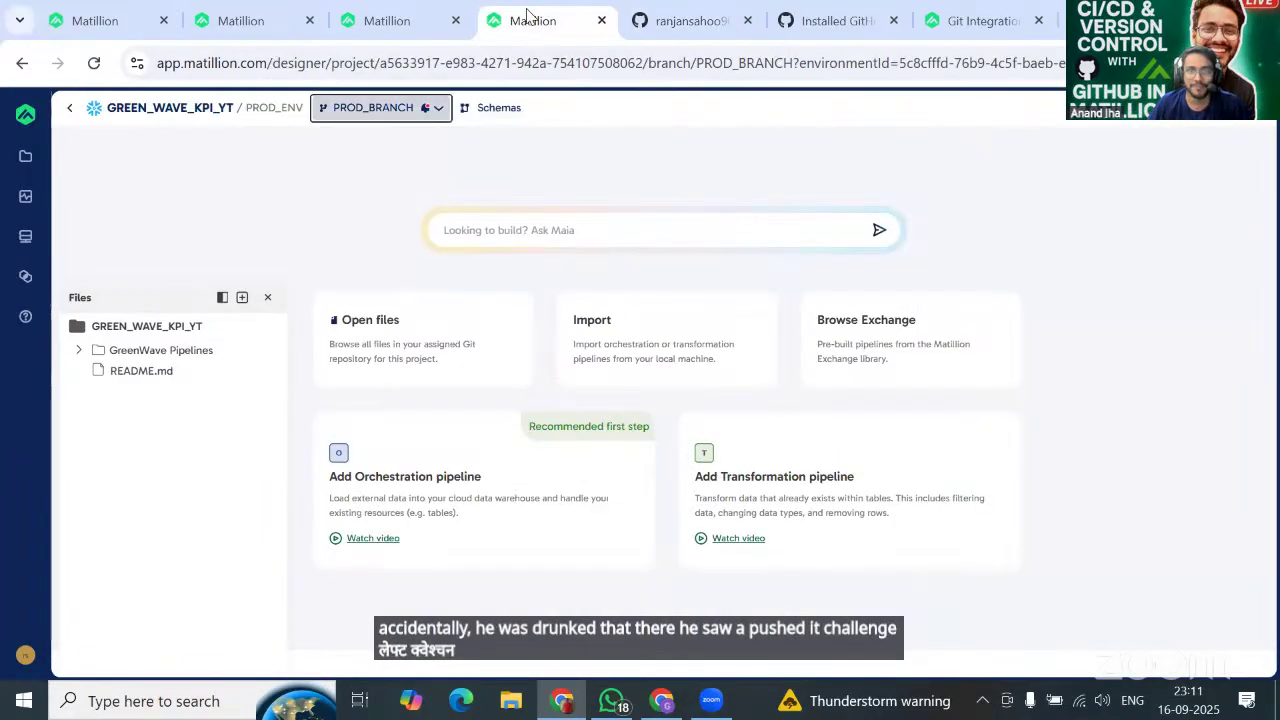
click(380, 107)
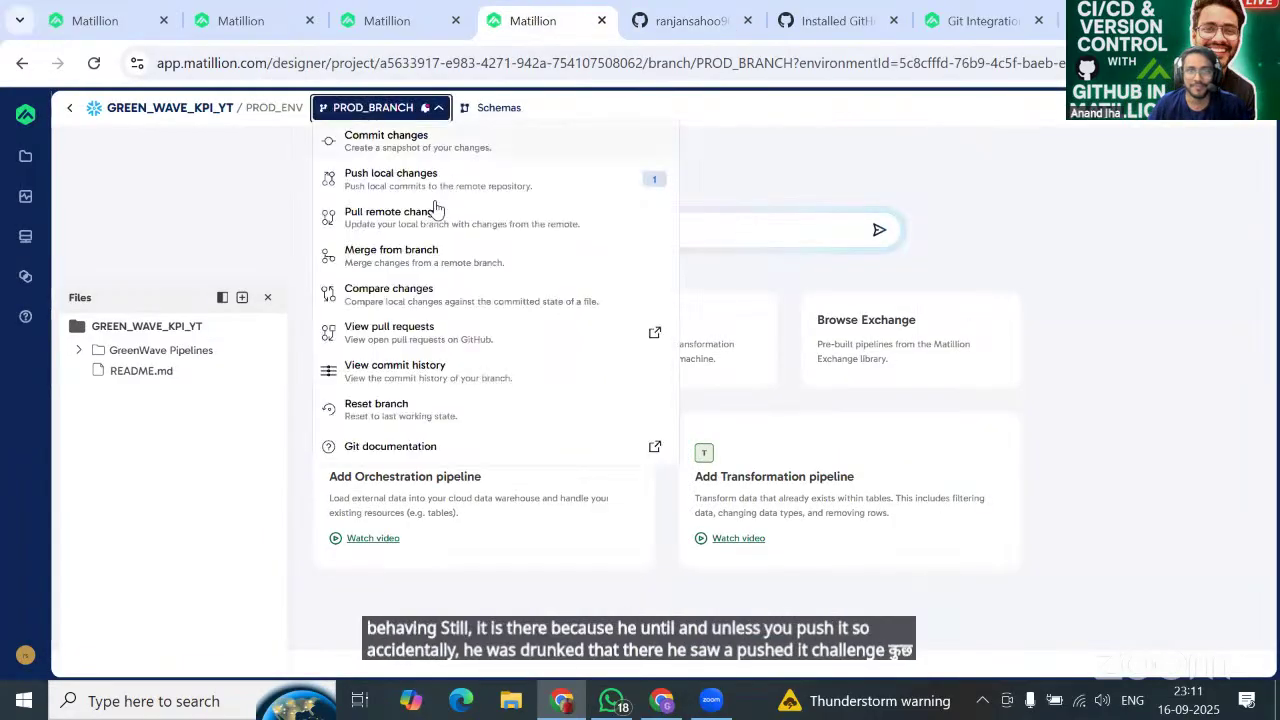
click(404, 184)
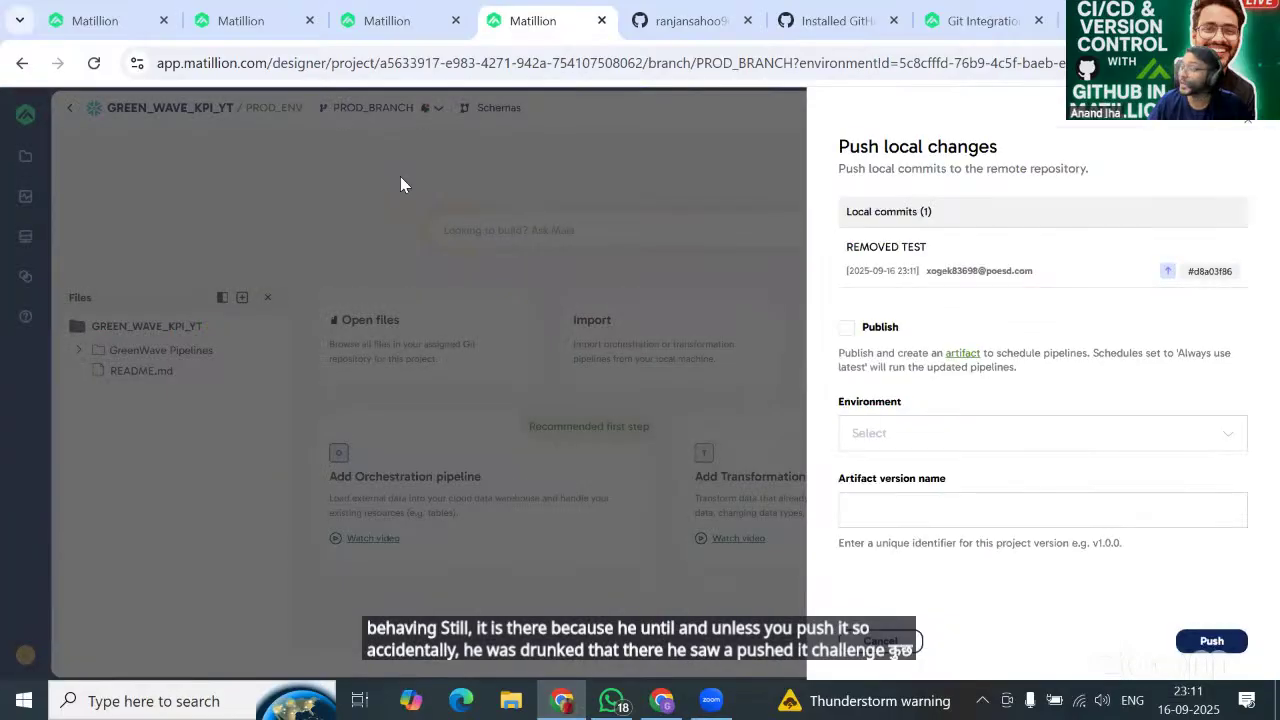
click(846, 330)
Name the artifact DEL_PROD_V1_20250916, then push and publish to PROD_ENV.
click(918, 519)
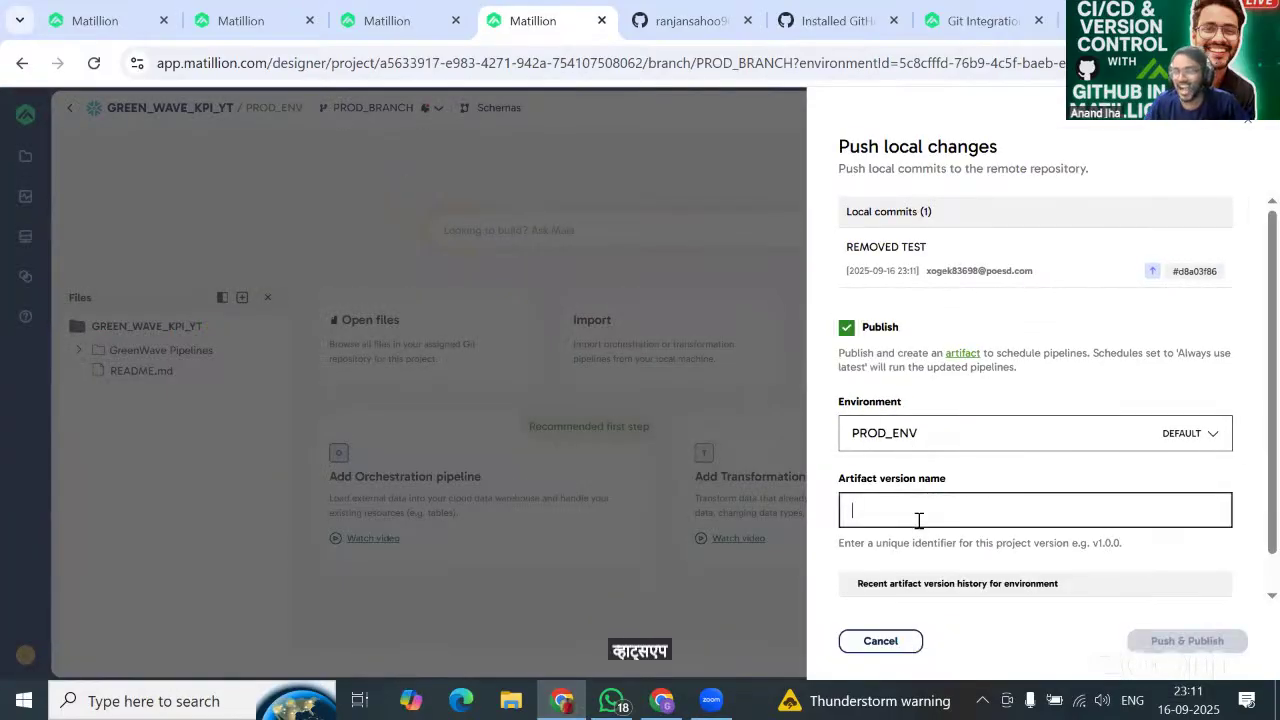
text(D)
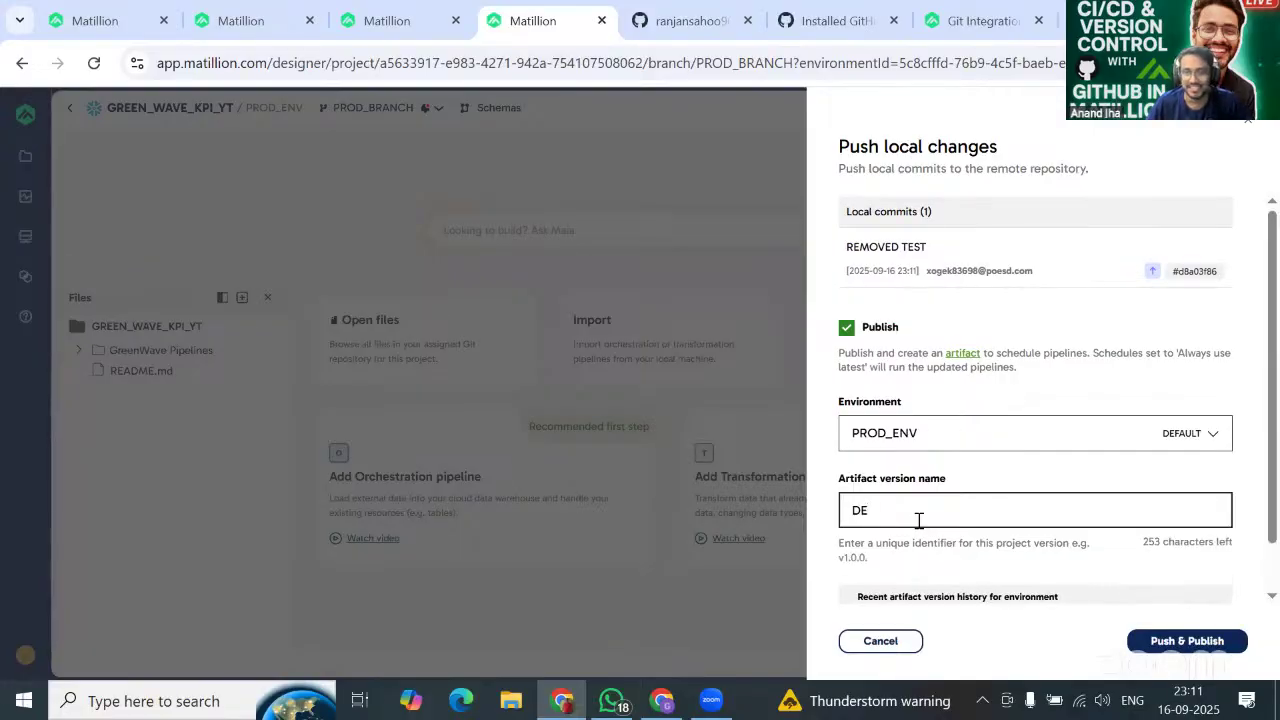
key(BackSpace)
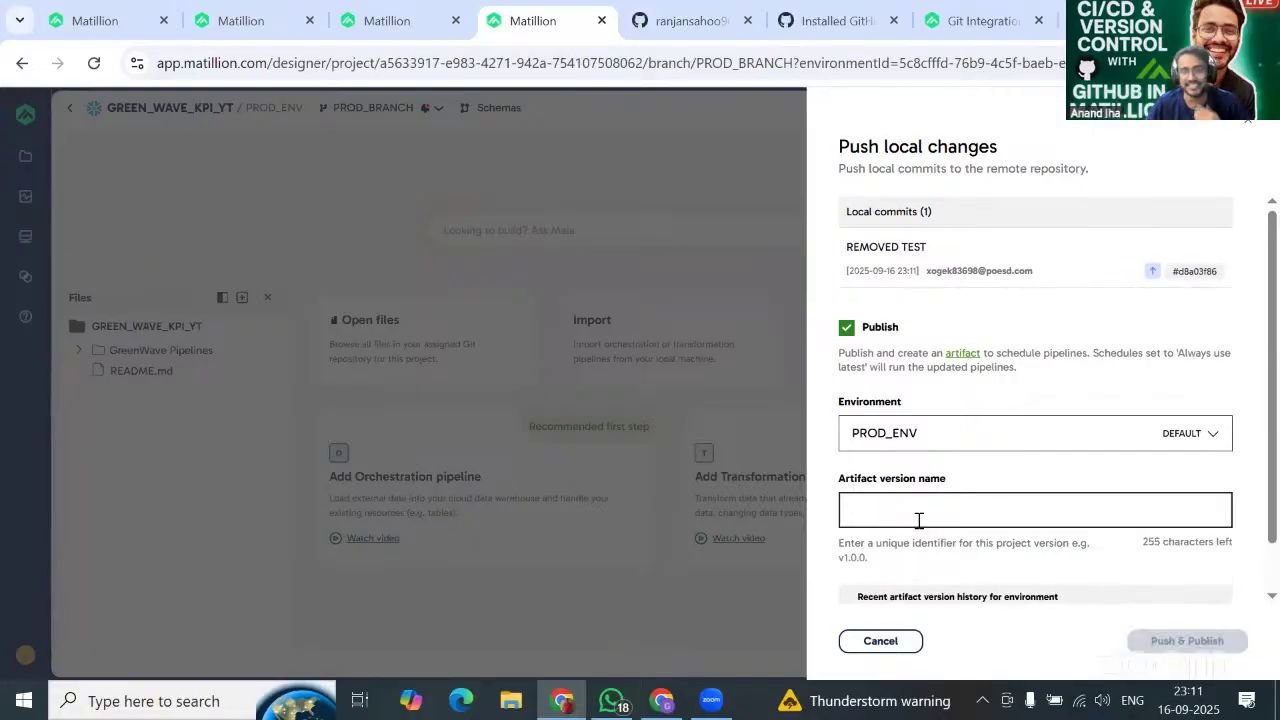
text(PR)
key(BackSpace)
key(BackSpace)
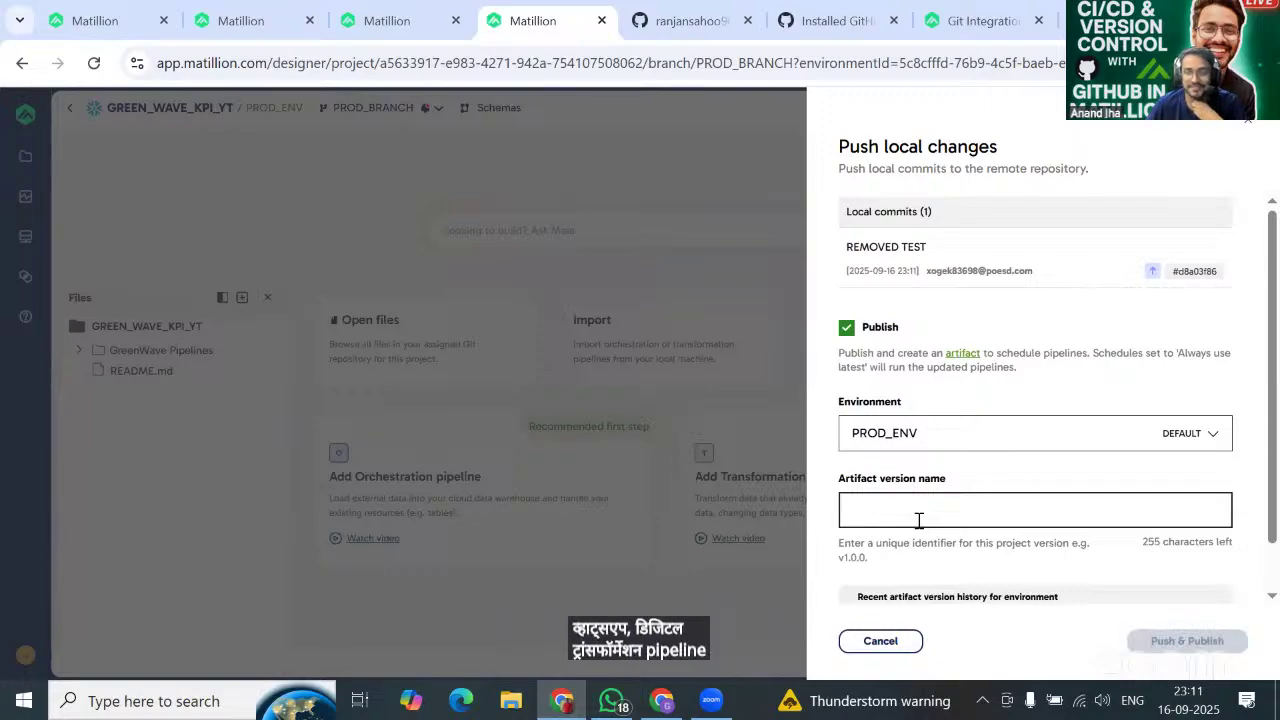
text(DEL_)
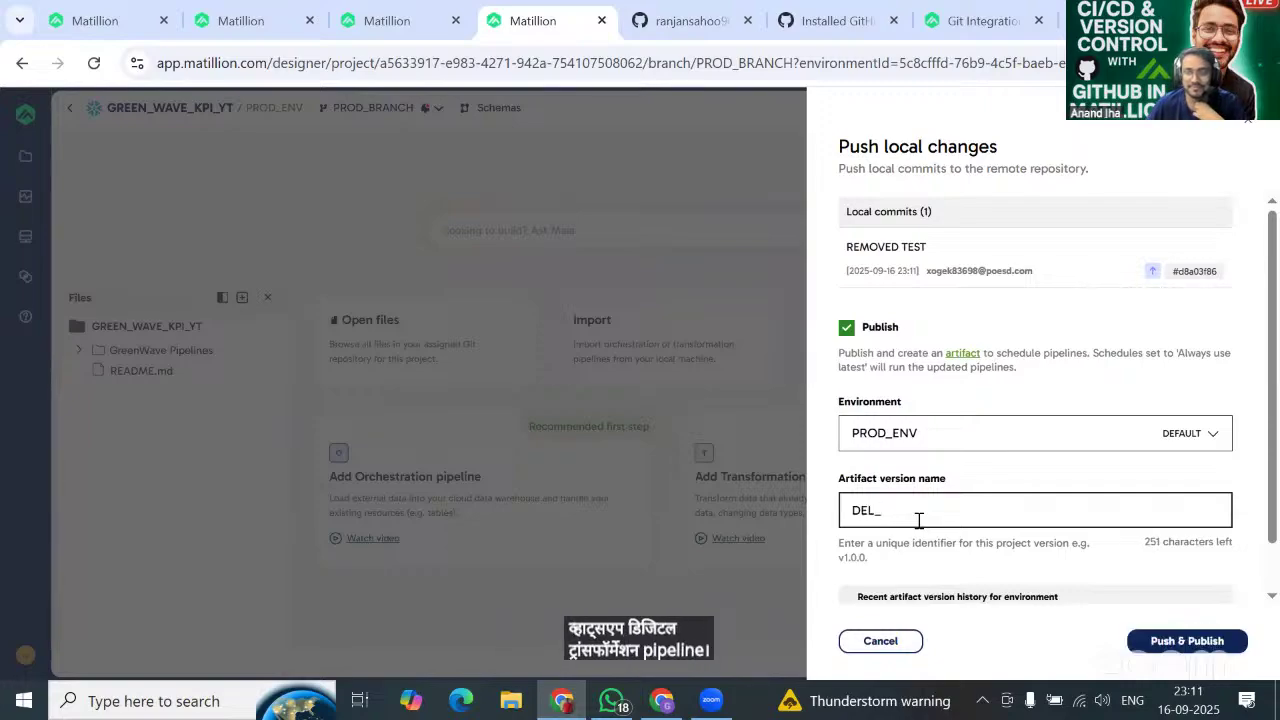
text(V1)
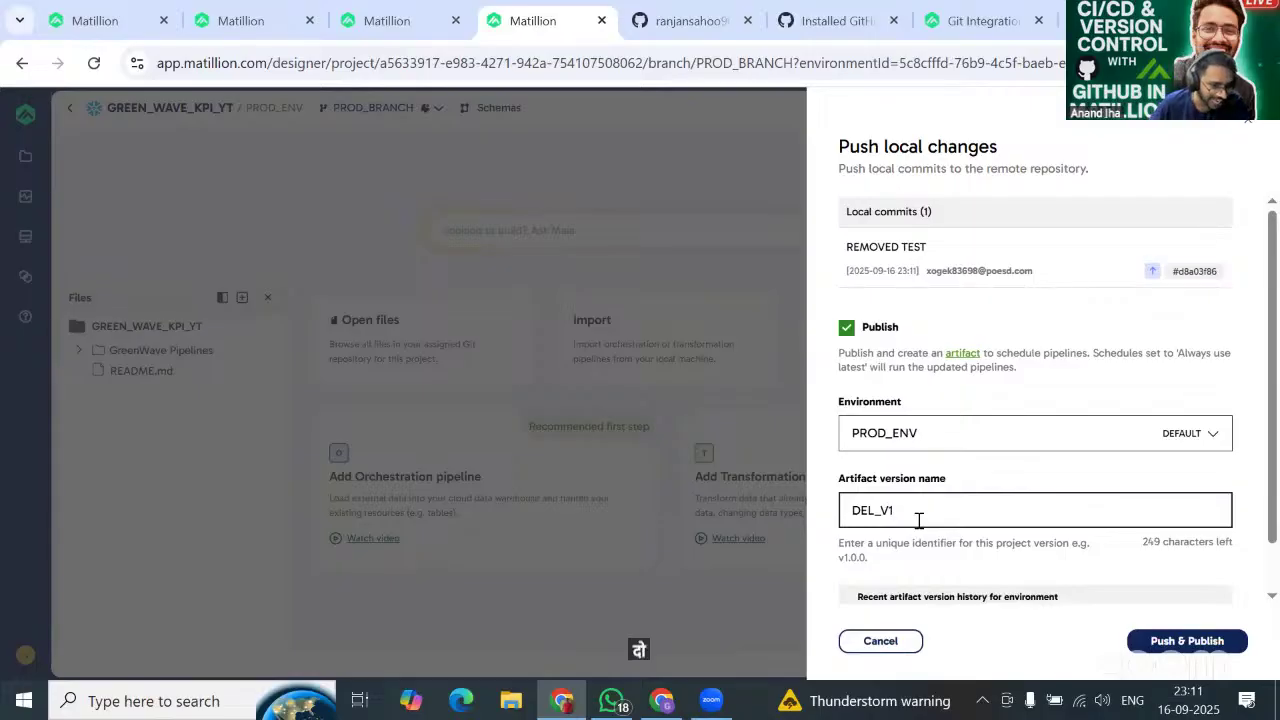
key(BackSpace)
key(BackSpace)
text(PROD)
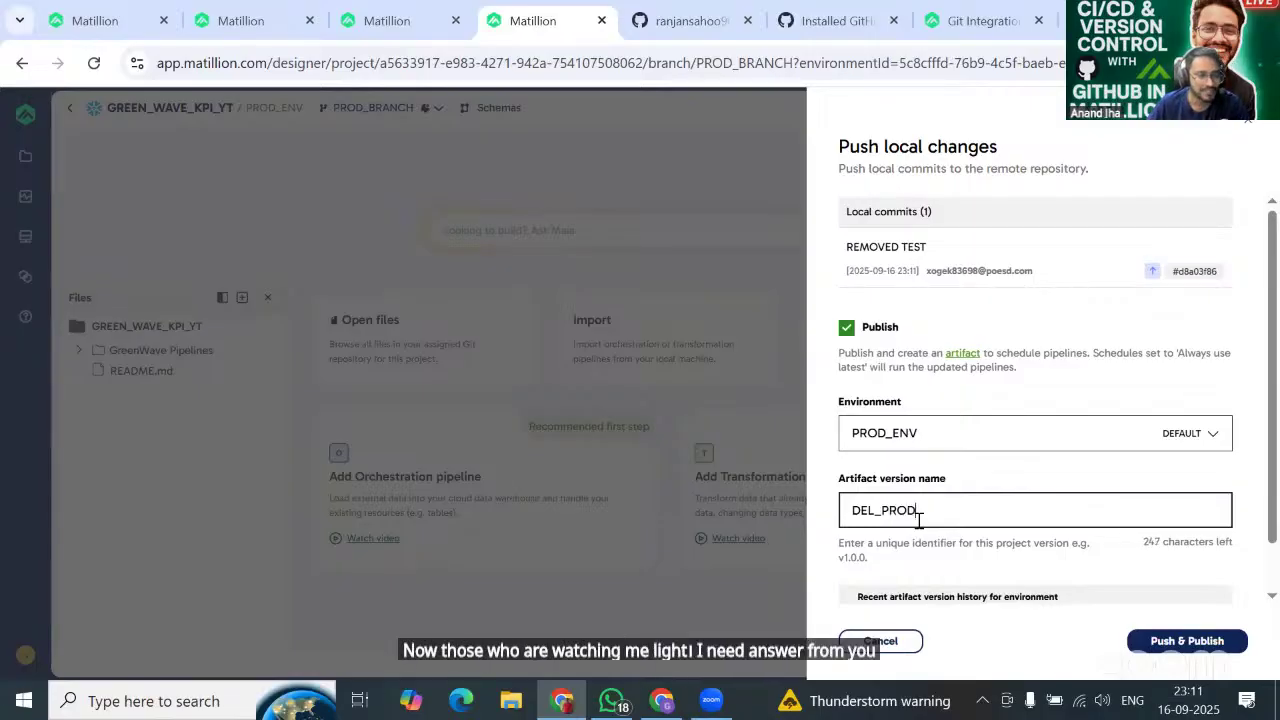
text(_V1)
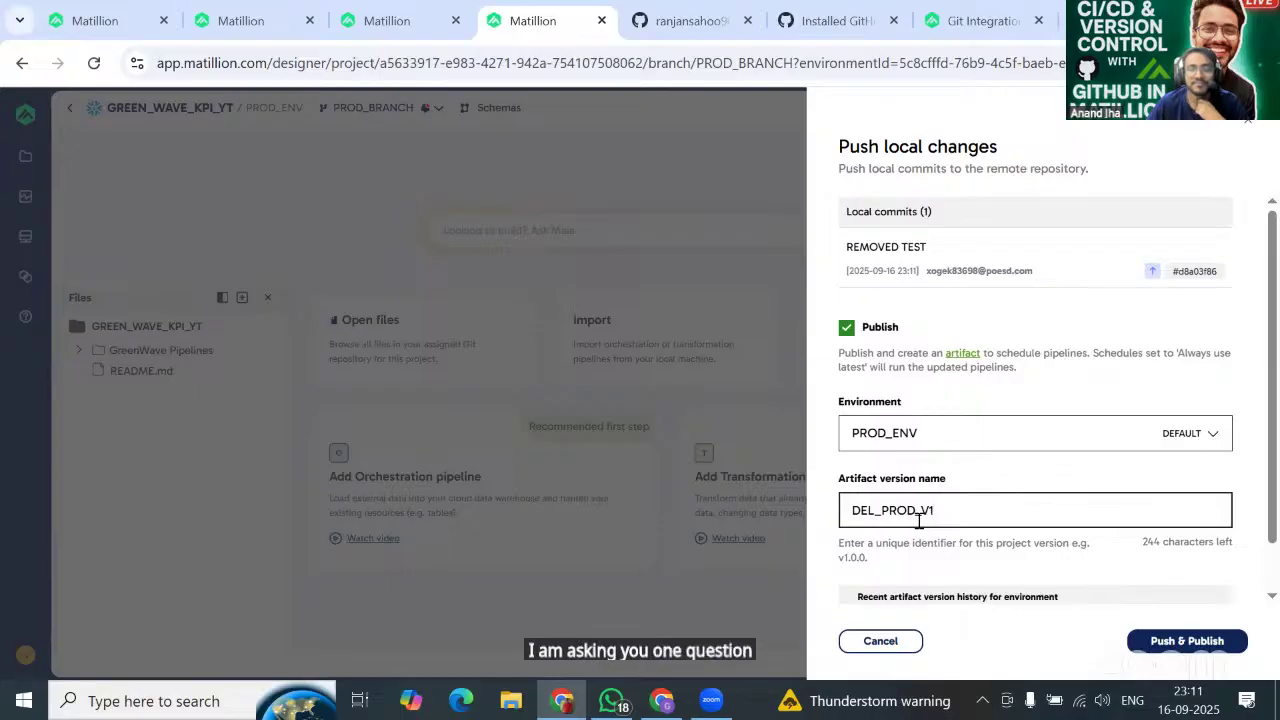
text(_20250916)
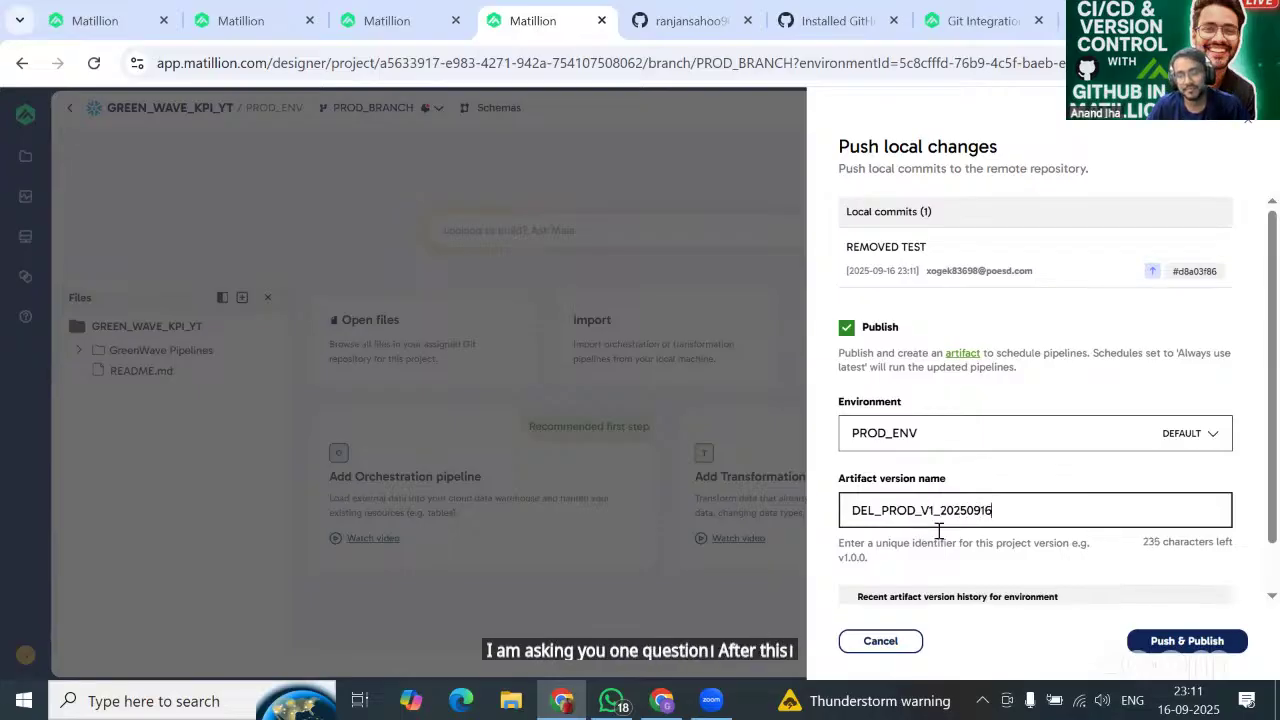
click(1148, 642)
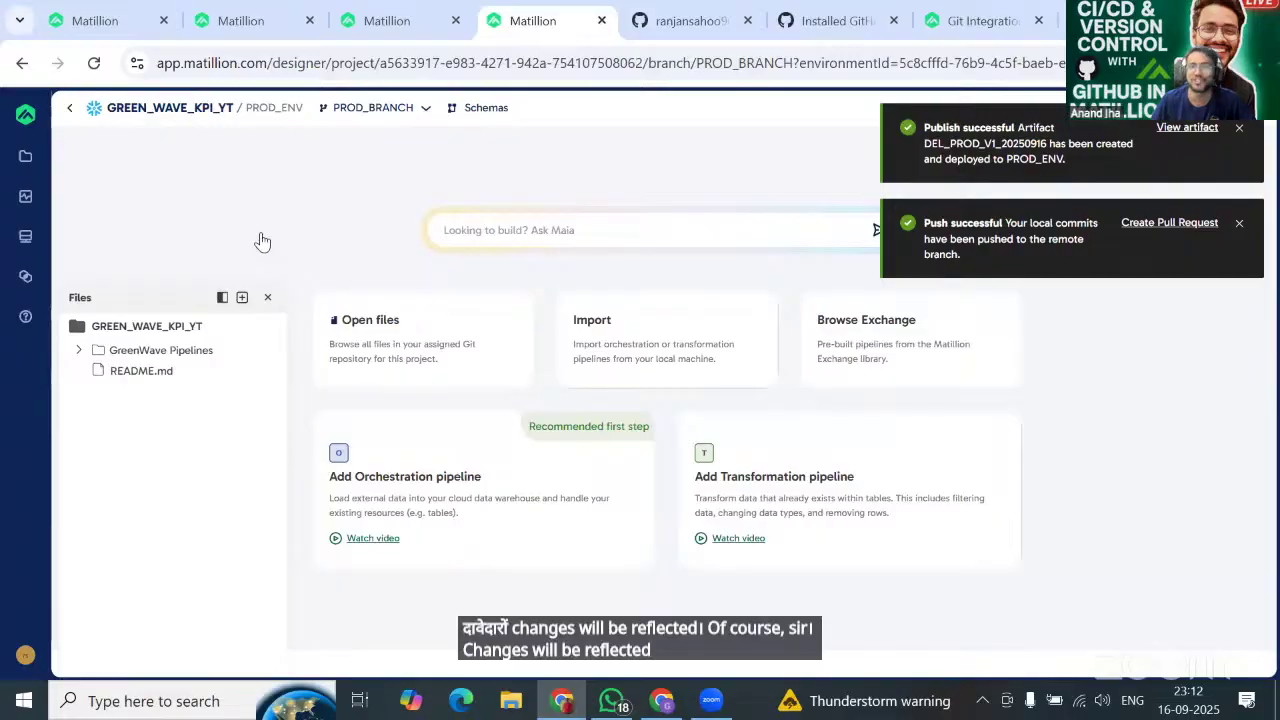
Reload GitHub's PROD_BRANCH page to see the REMOVED TEST commit, then return to the Matillion project.
click(718, 10)
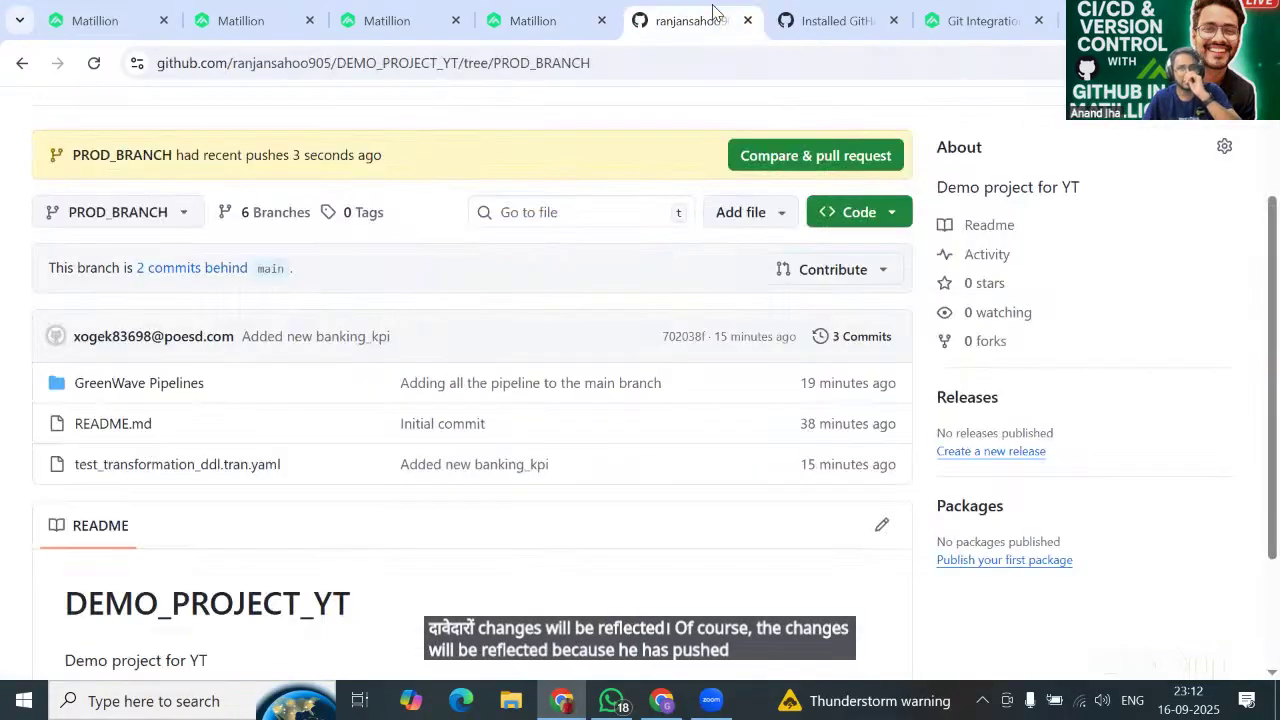
click(94, 64)
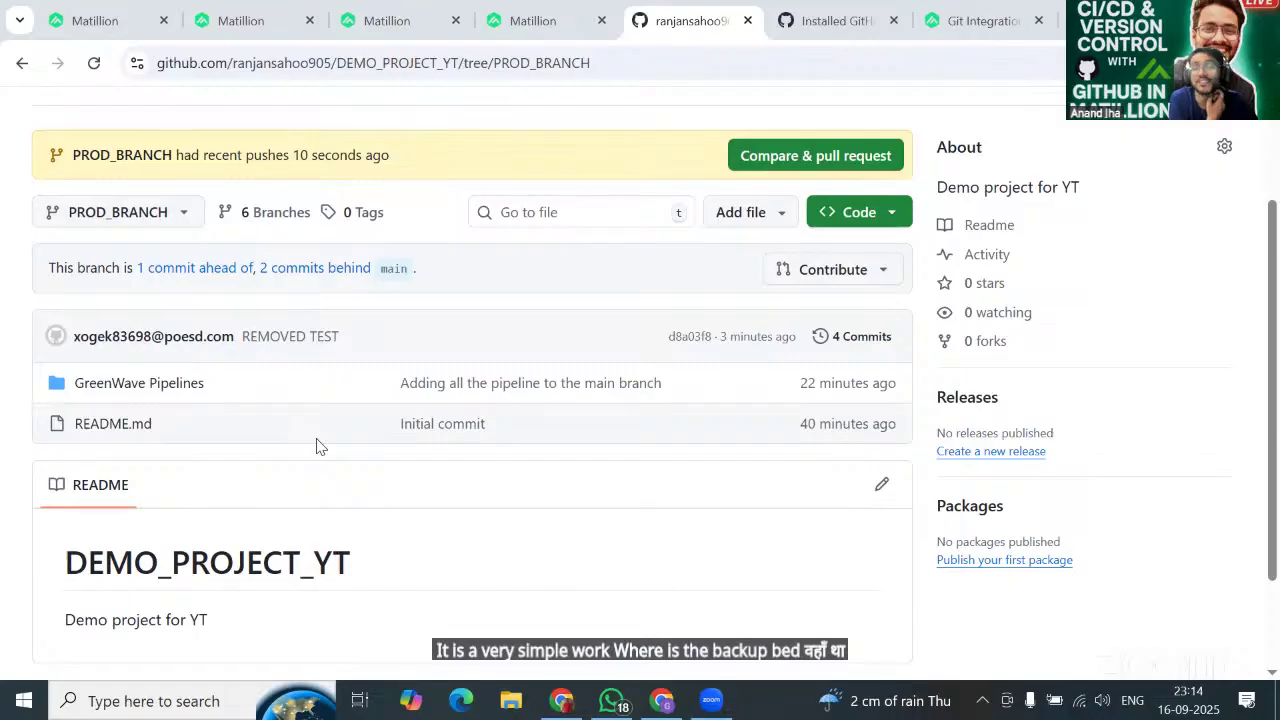
click(478, 22)
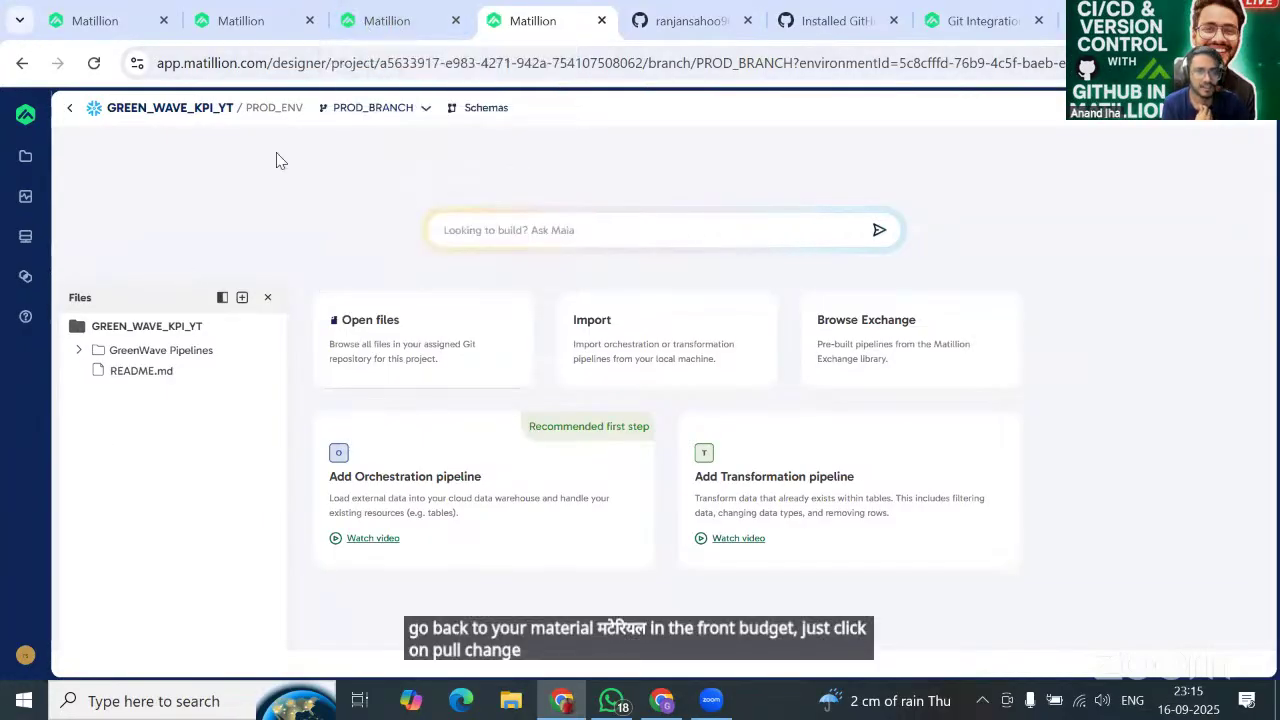
Pull remote changes into PROD_BRANCH and confirm Compare changes shows no uncommitted files.
click(372, 107)
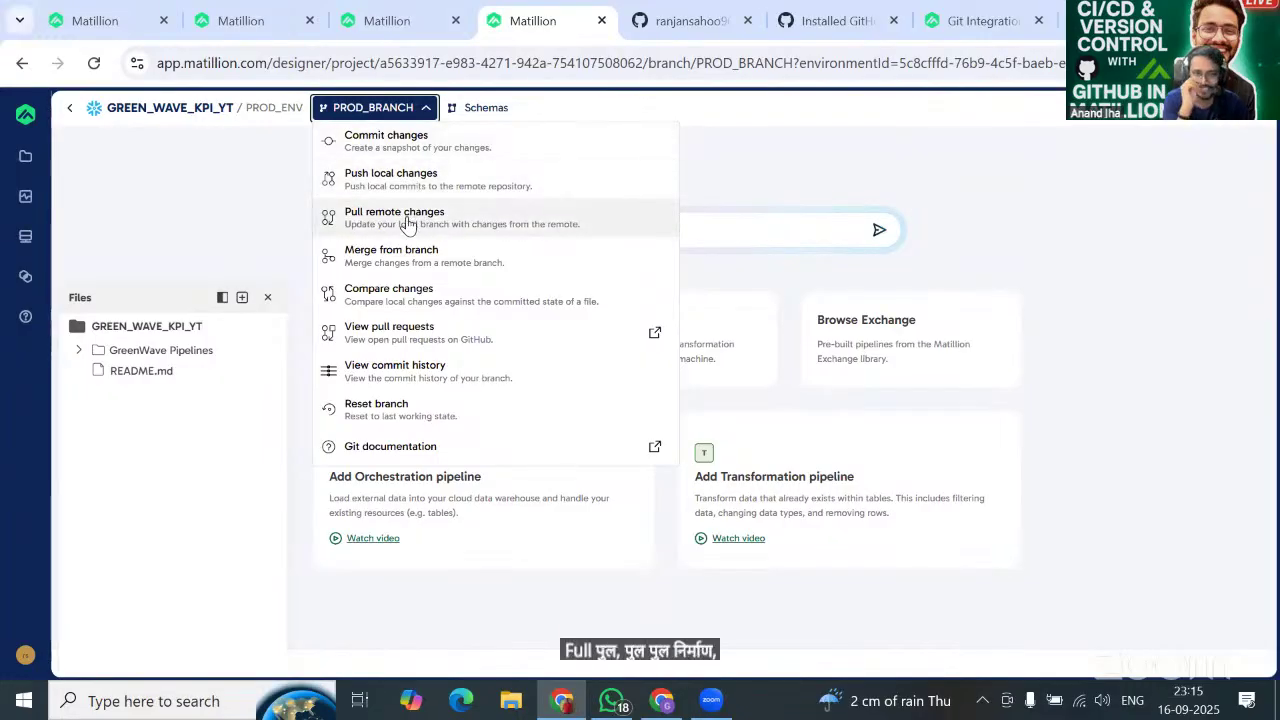
click(407, 222)
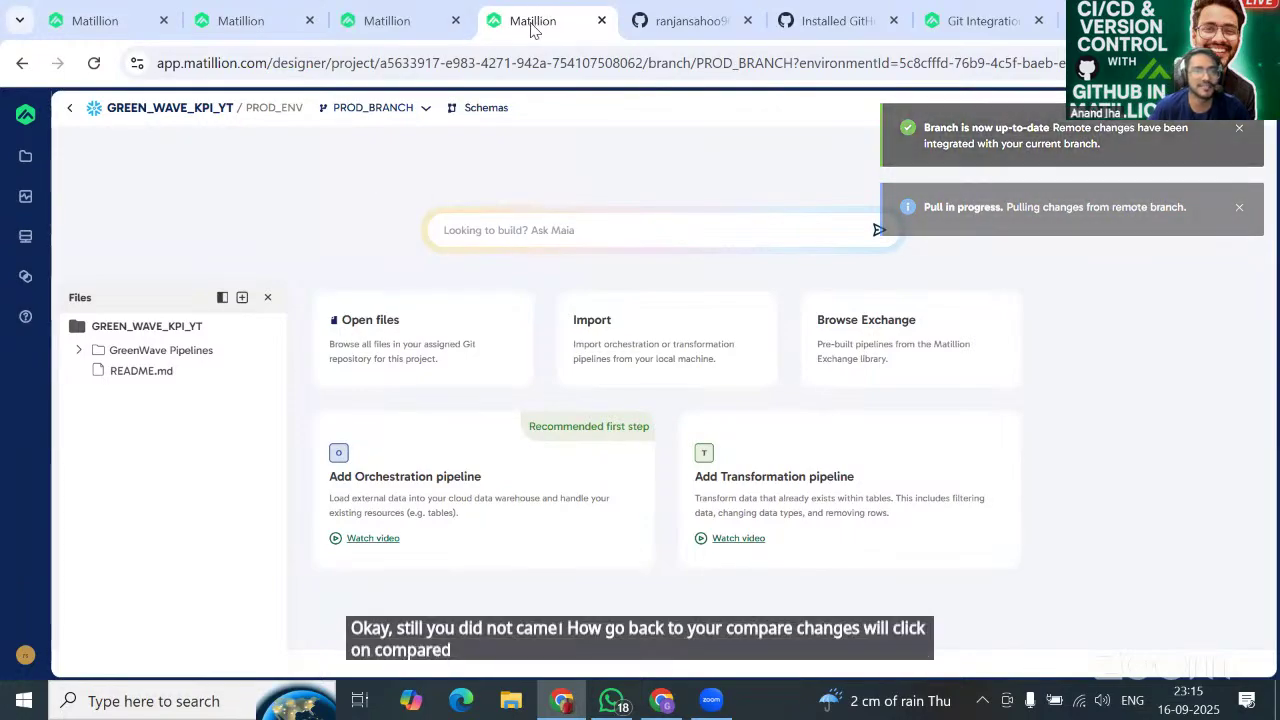
click(373, 108)
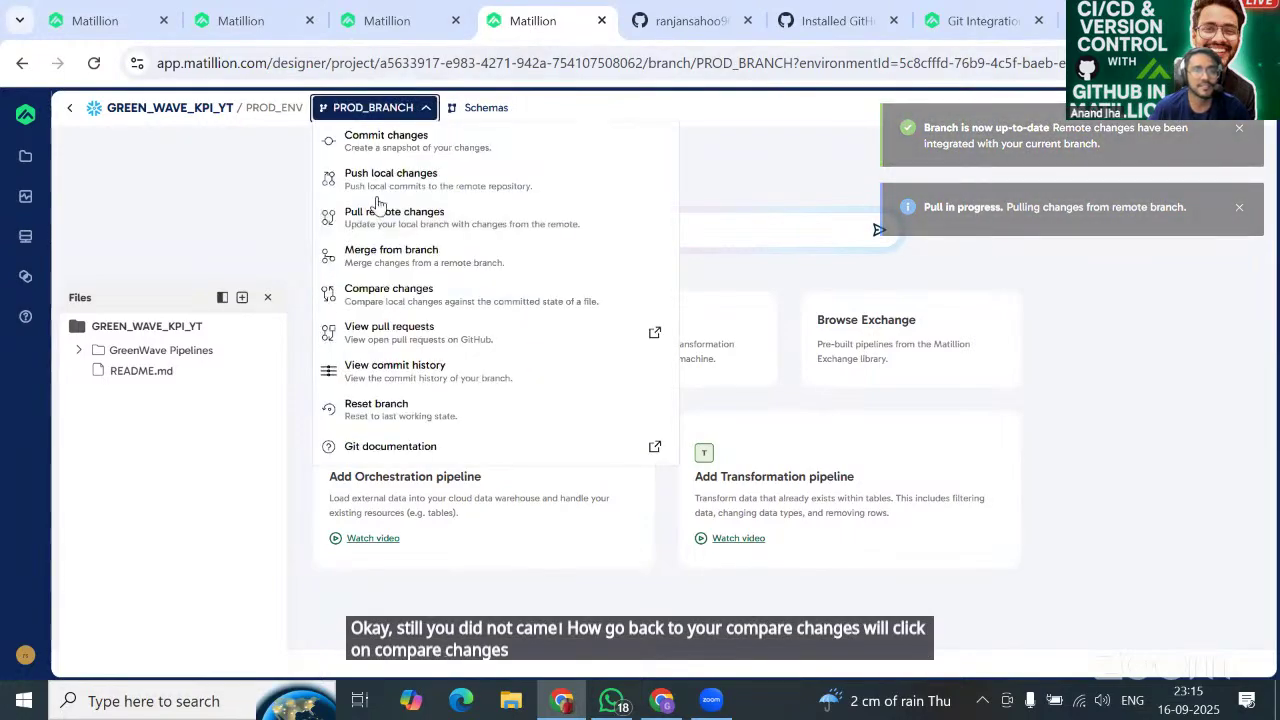
click(387, 296)
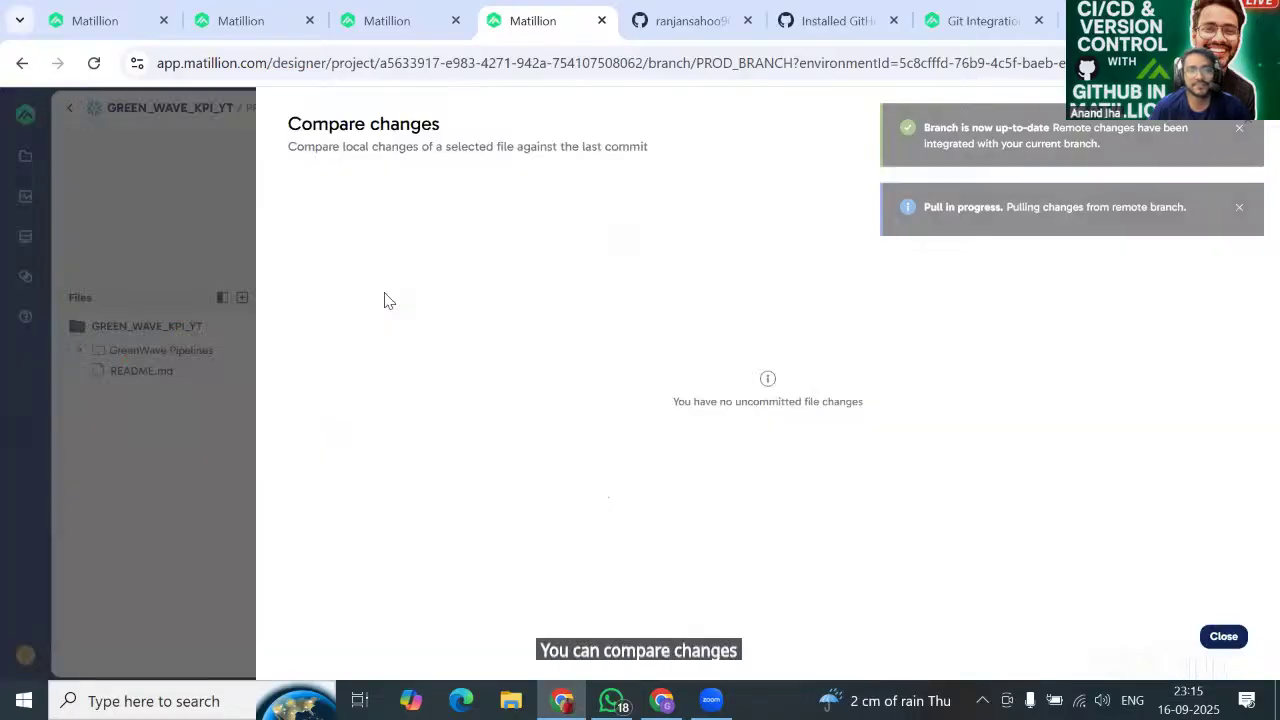
Close the comparison and merge TEST_BRANCH into PROD_BRANCH, then check the GreenWave Pipelines folder.
click(1222, 637)
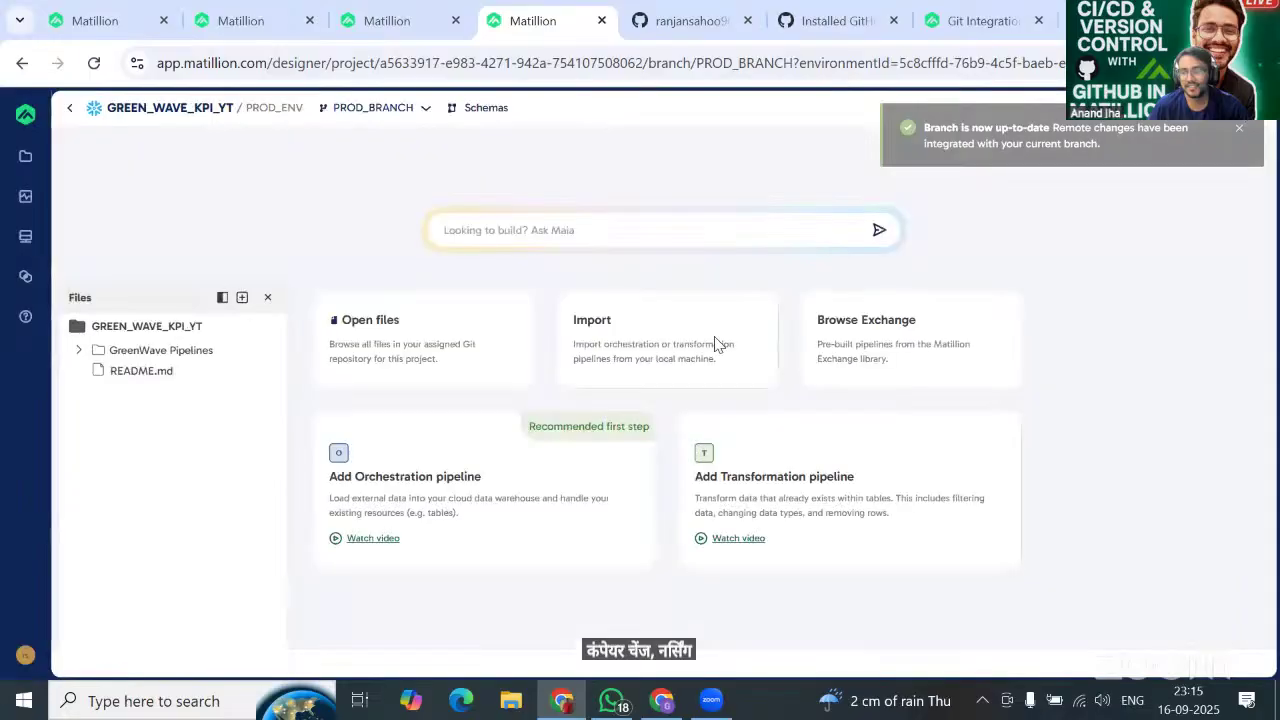
click(385, 110)
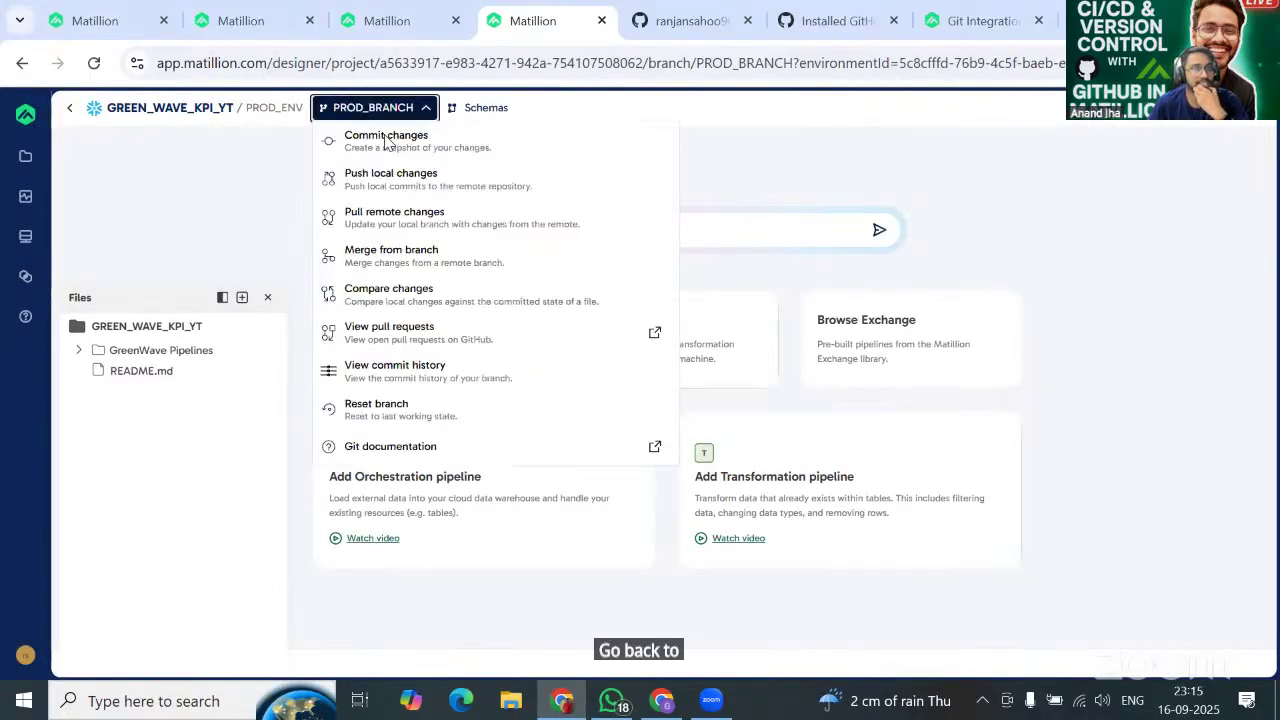
click(398, 256)
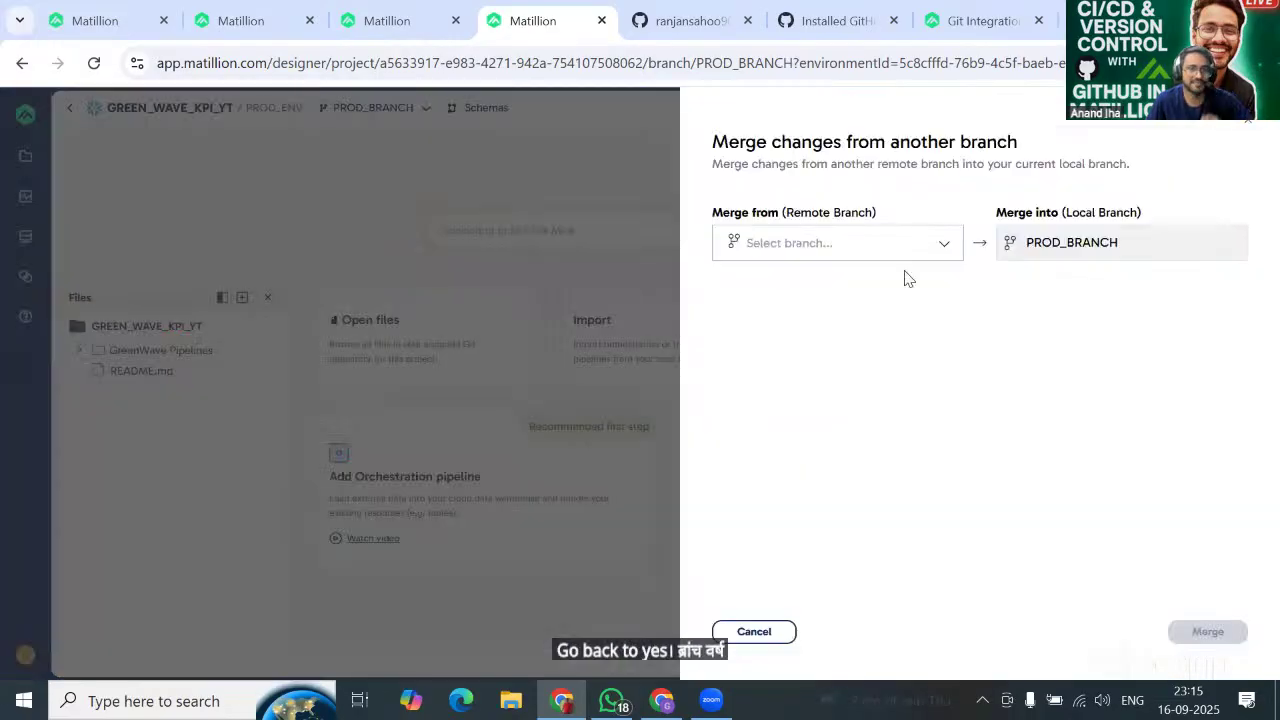
click(878, 242)
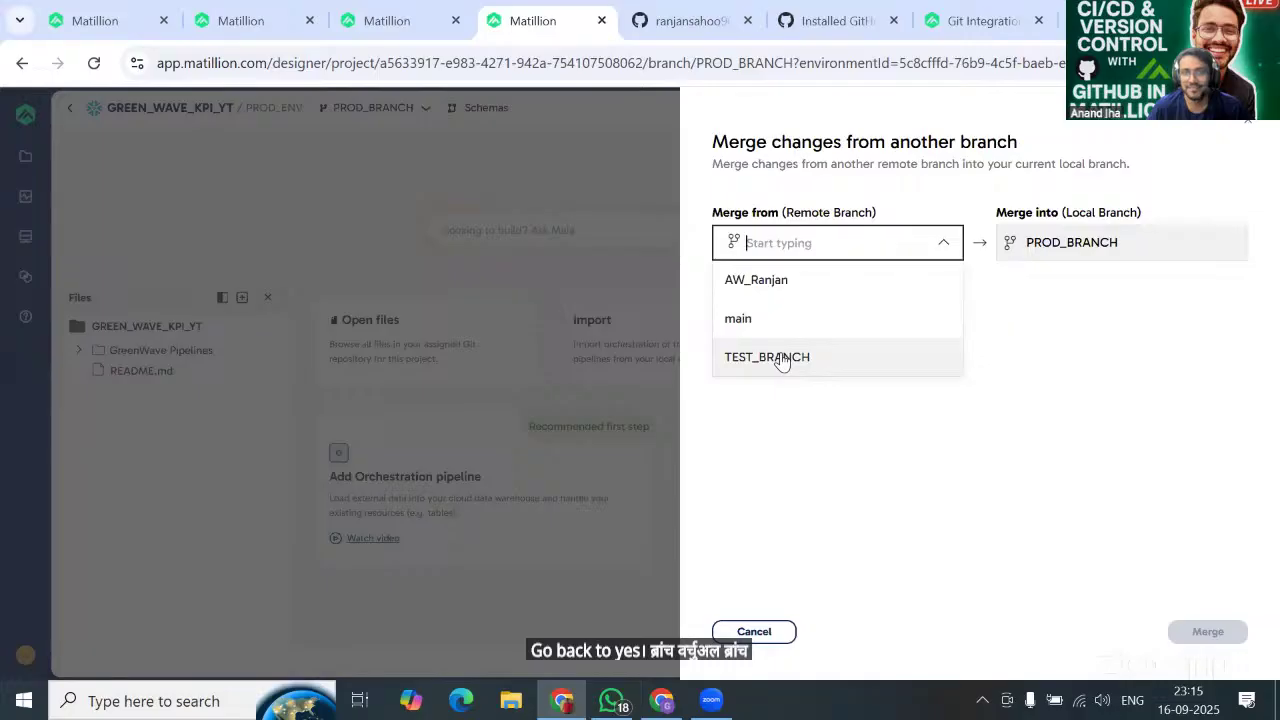
click(782, 359)
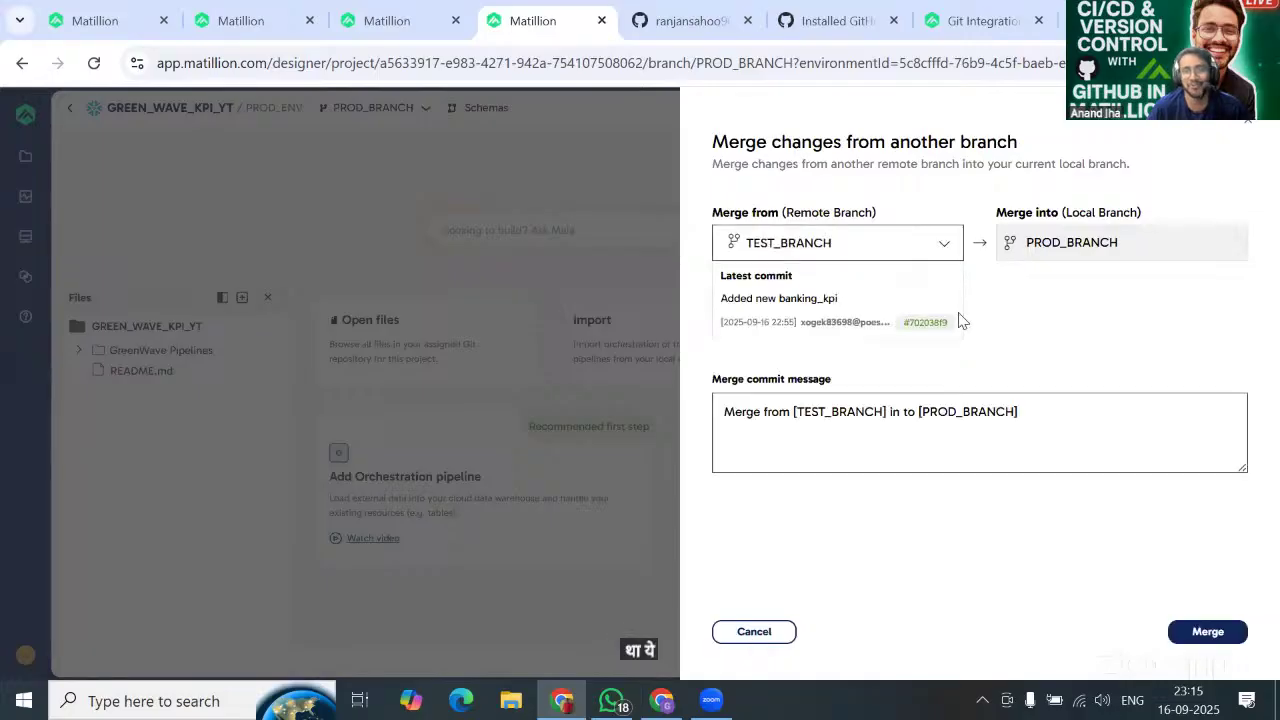
click(1206, 632)
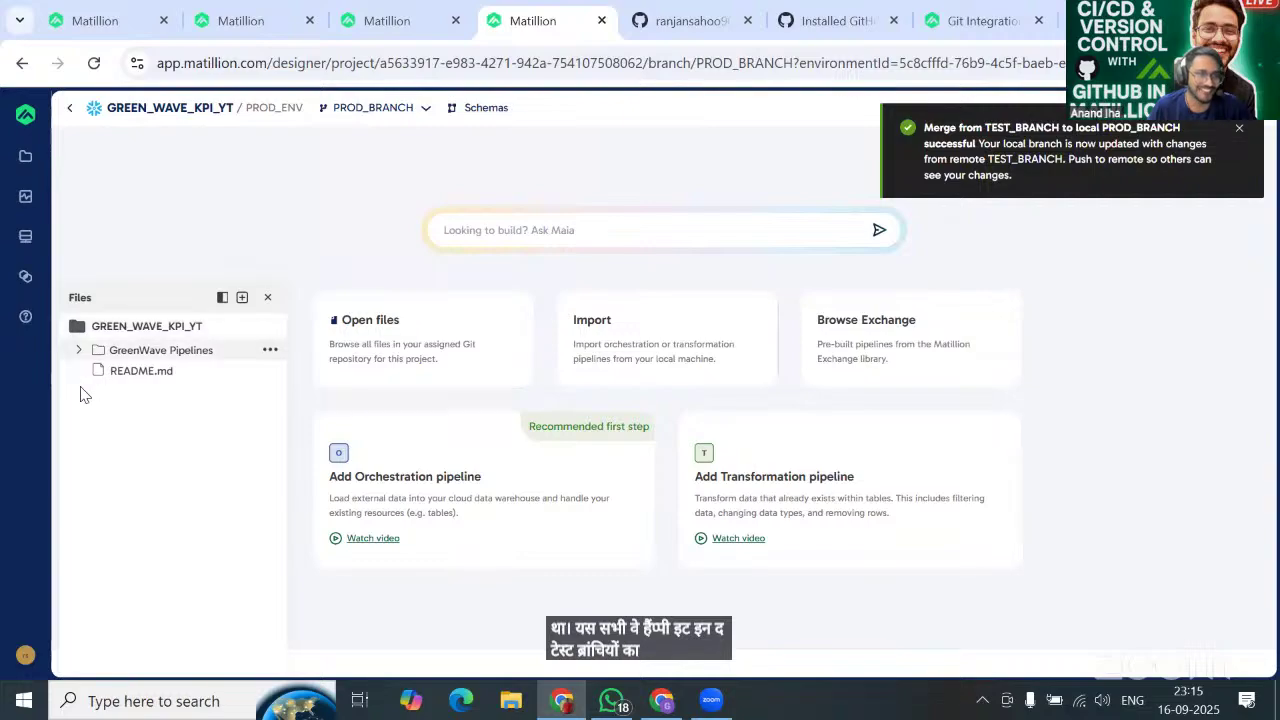
click(76, 354)
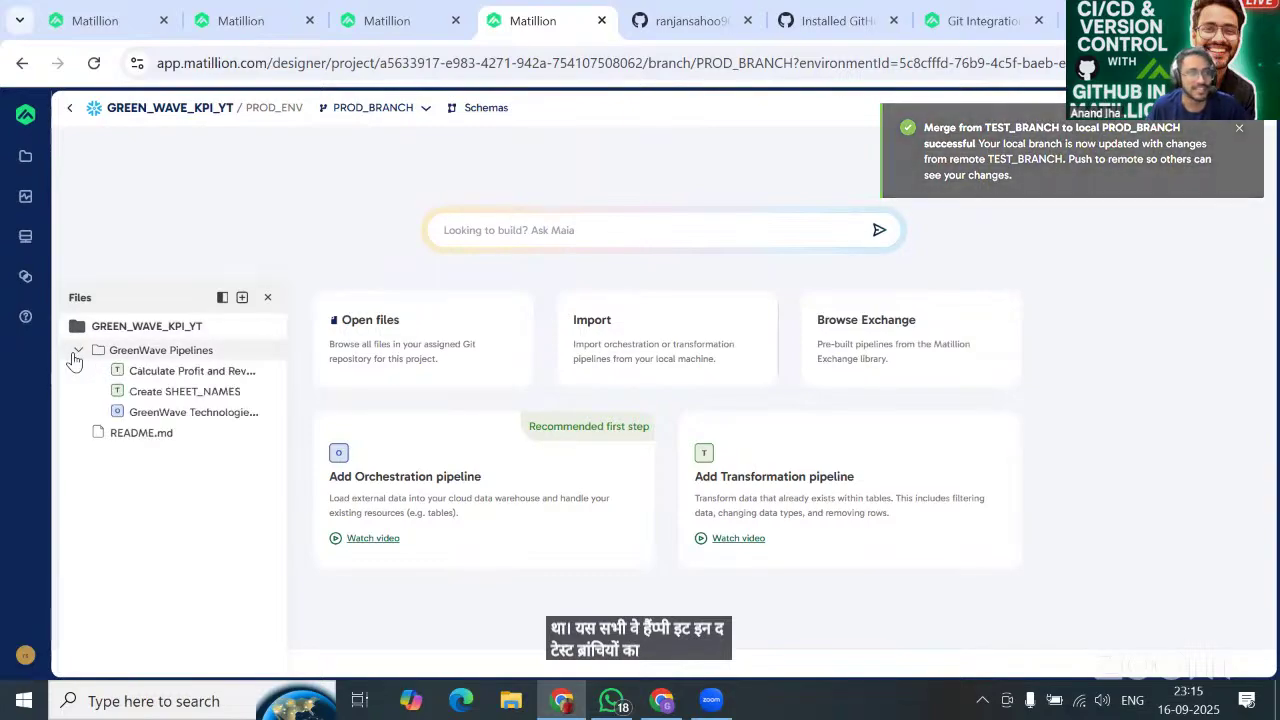
click(75, 356)
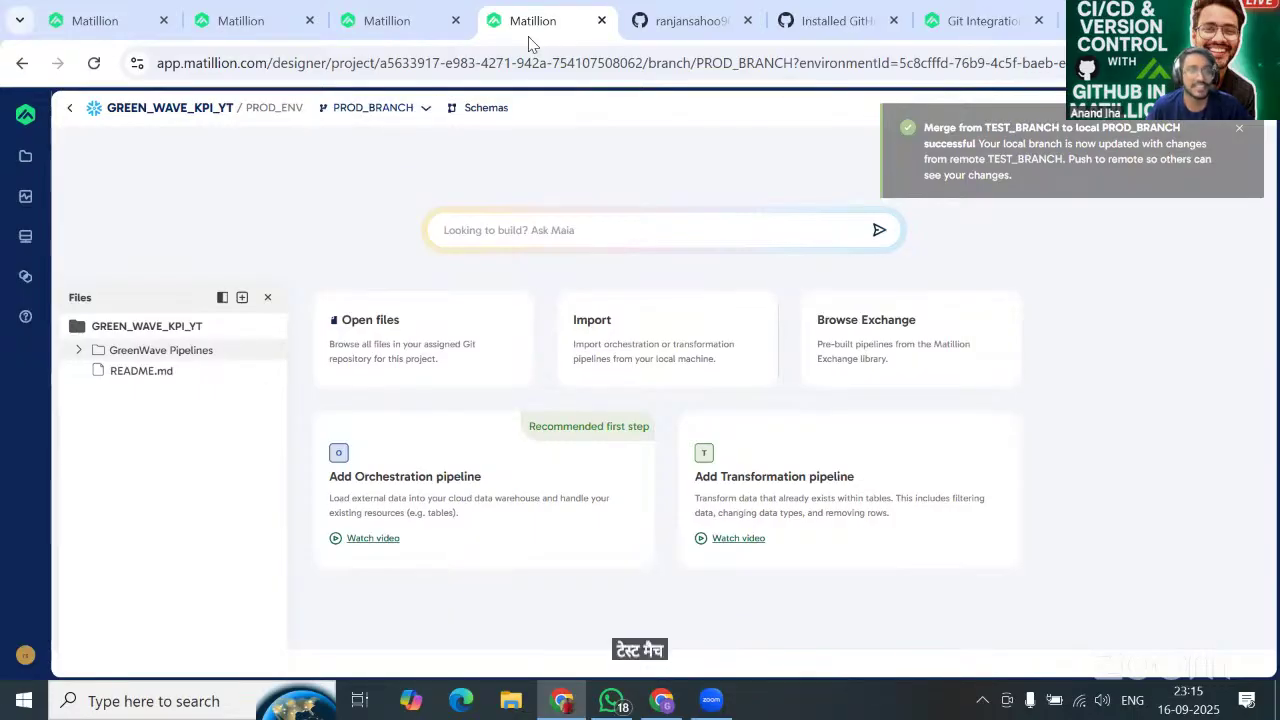
Compare with the TEST_BRANCH project, reload PROD_BRANCH and expand GreenWave Pipelines to see Create SHEET_NAMES.
click(375, 22)
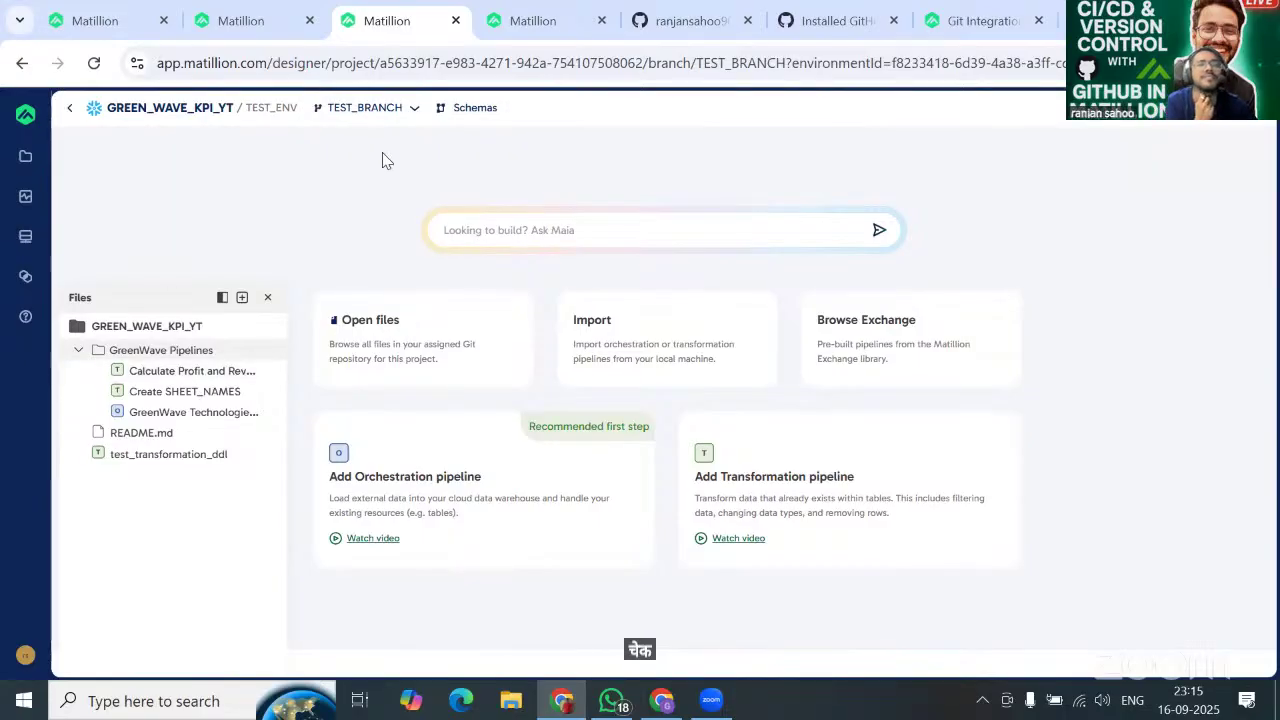
click(528, 22)
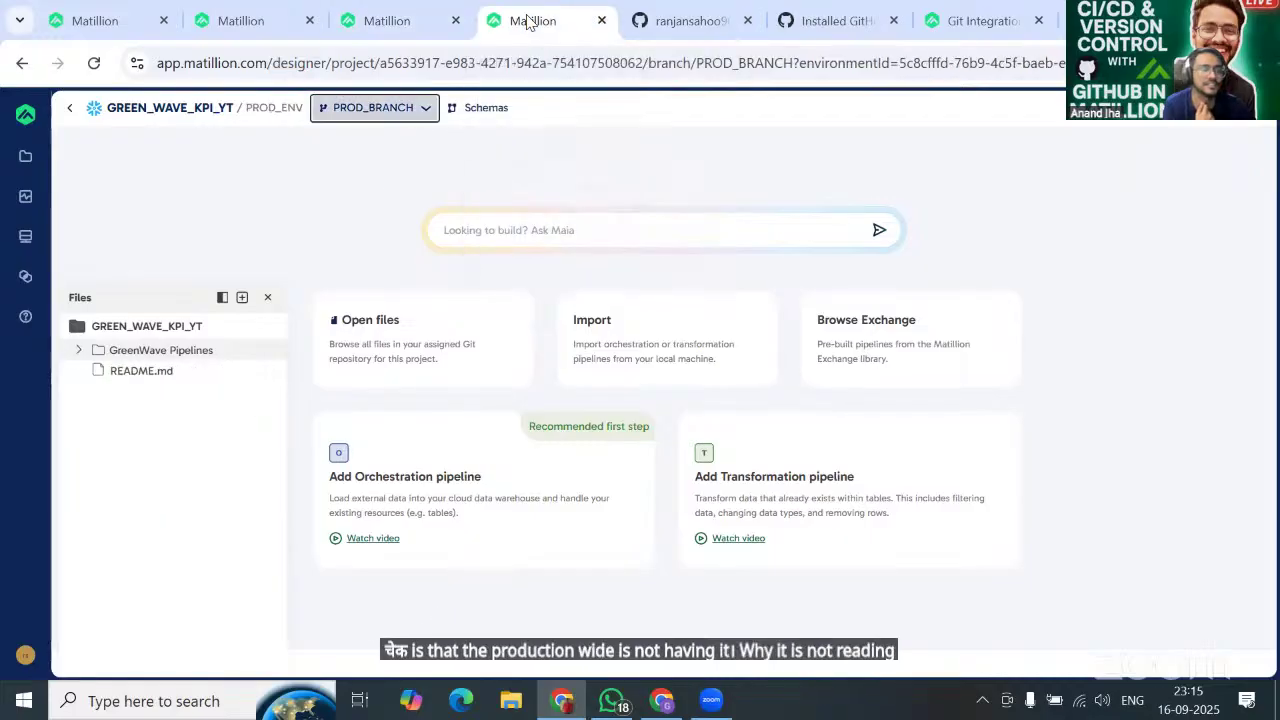
click(373, 107)
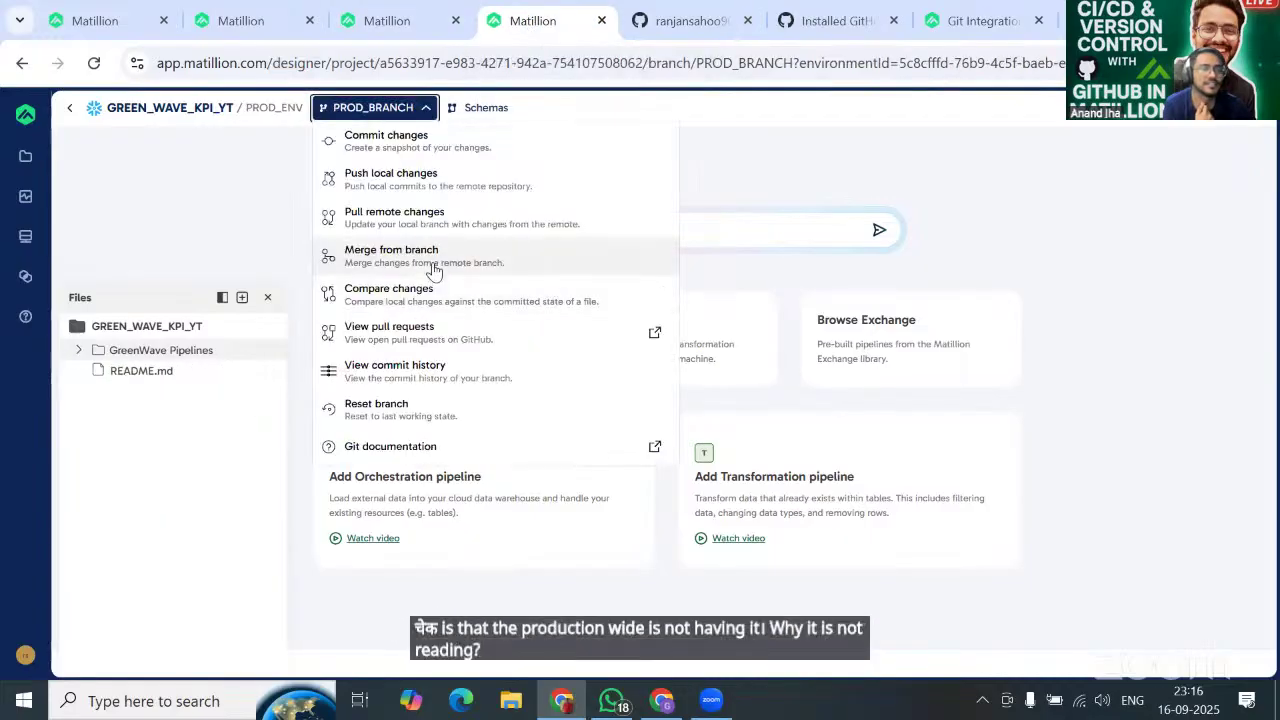
click(88, 66)
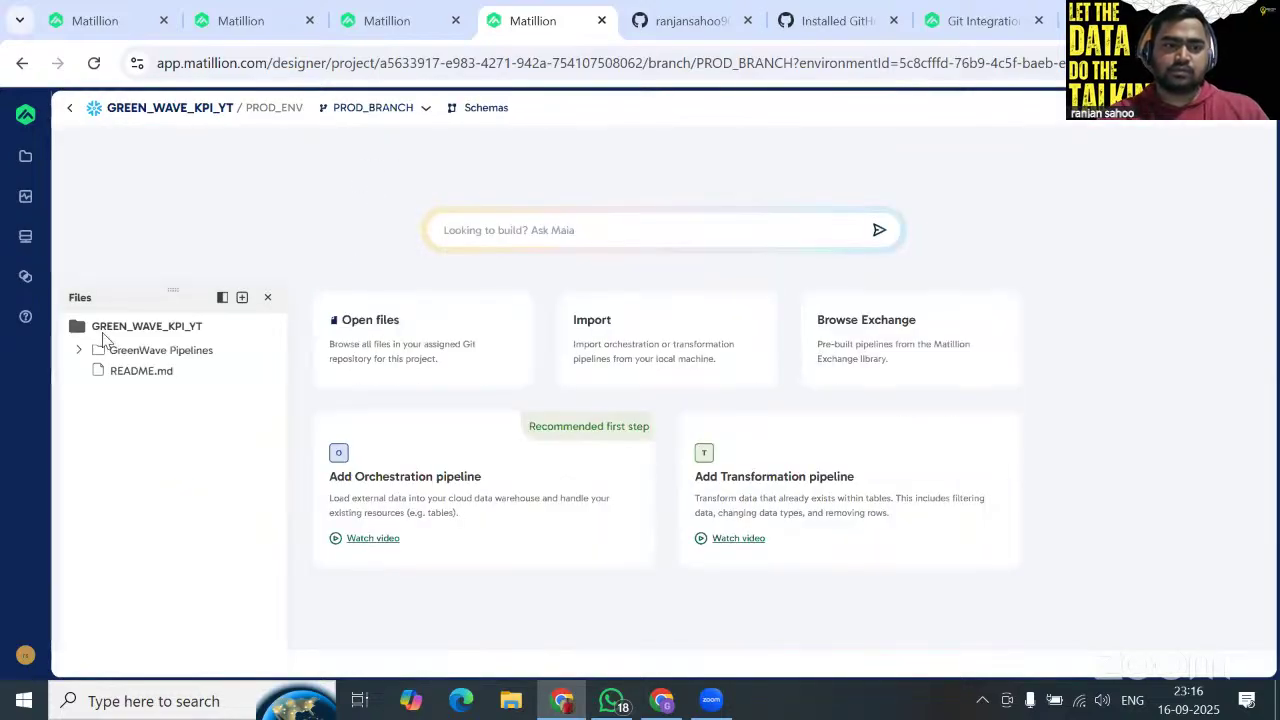
click(78, 360)
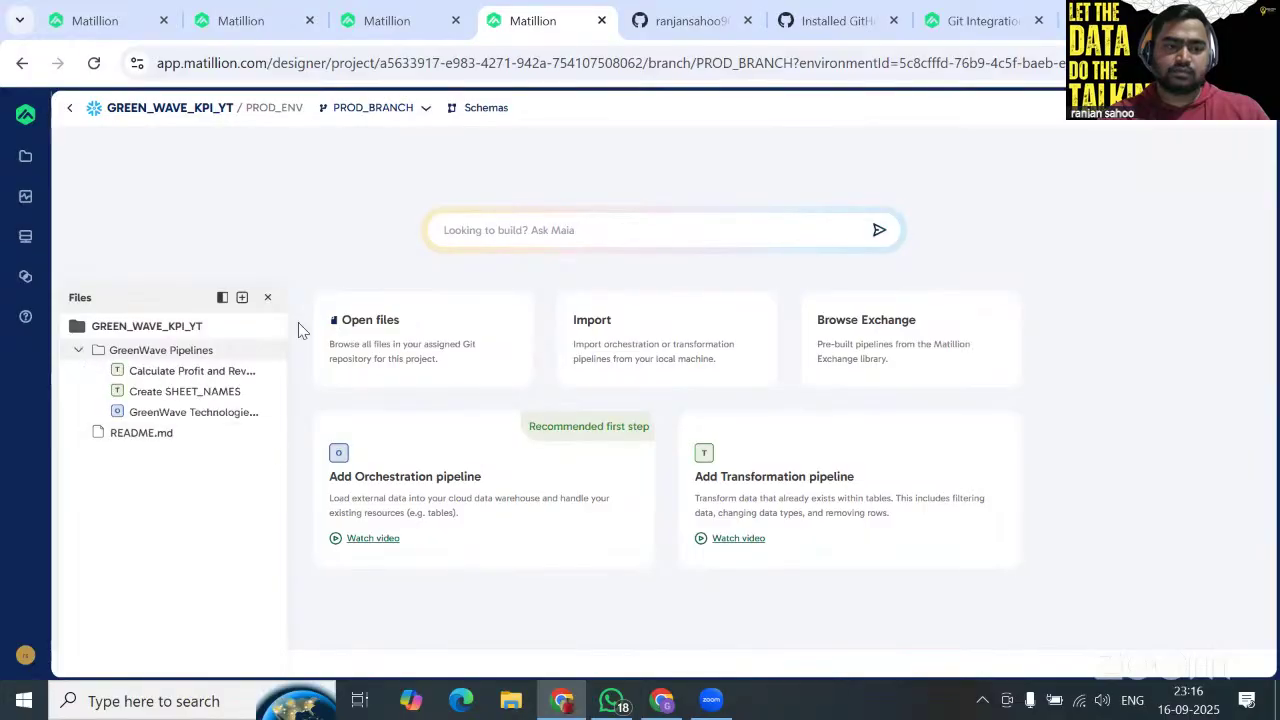
click(378, 107)
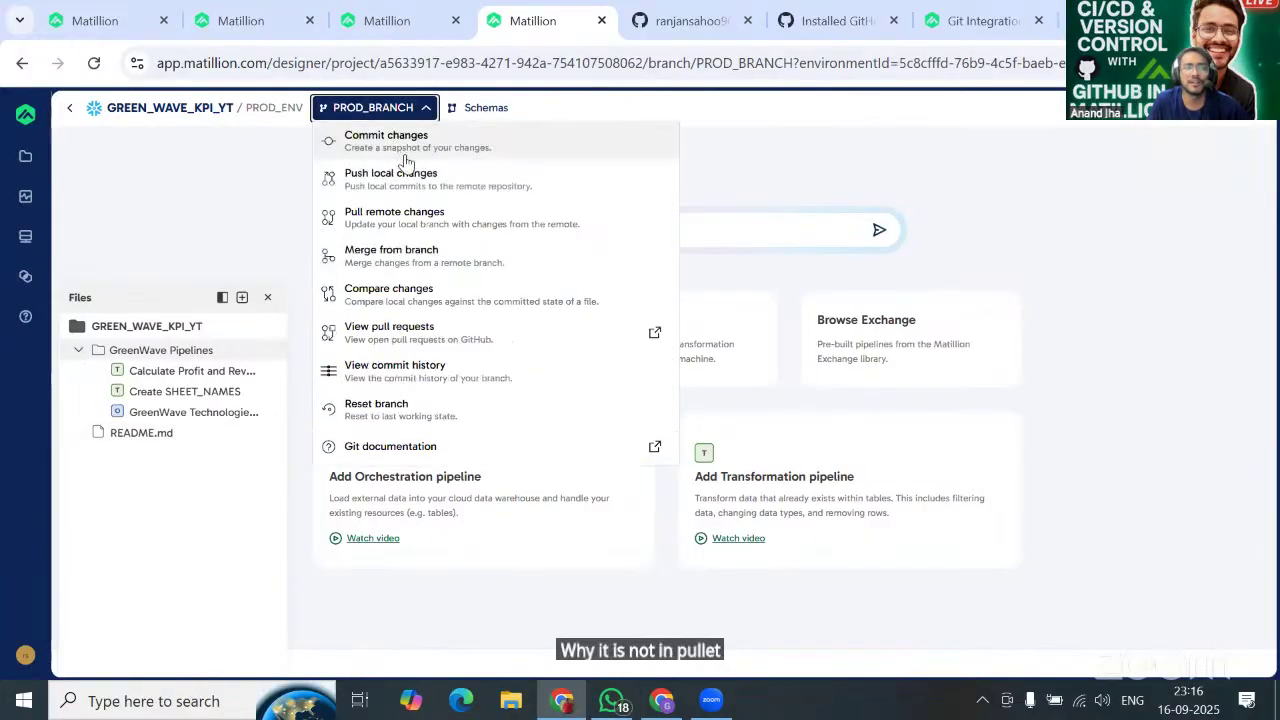
Merge main into PROD_BRANCH and expand the new PracticeMat folder to view its pipelines.
click(410, 256)
click(883, 244)
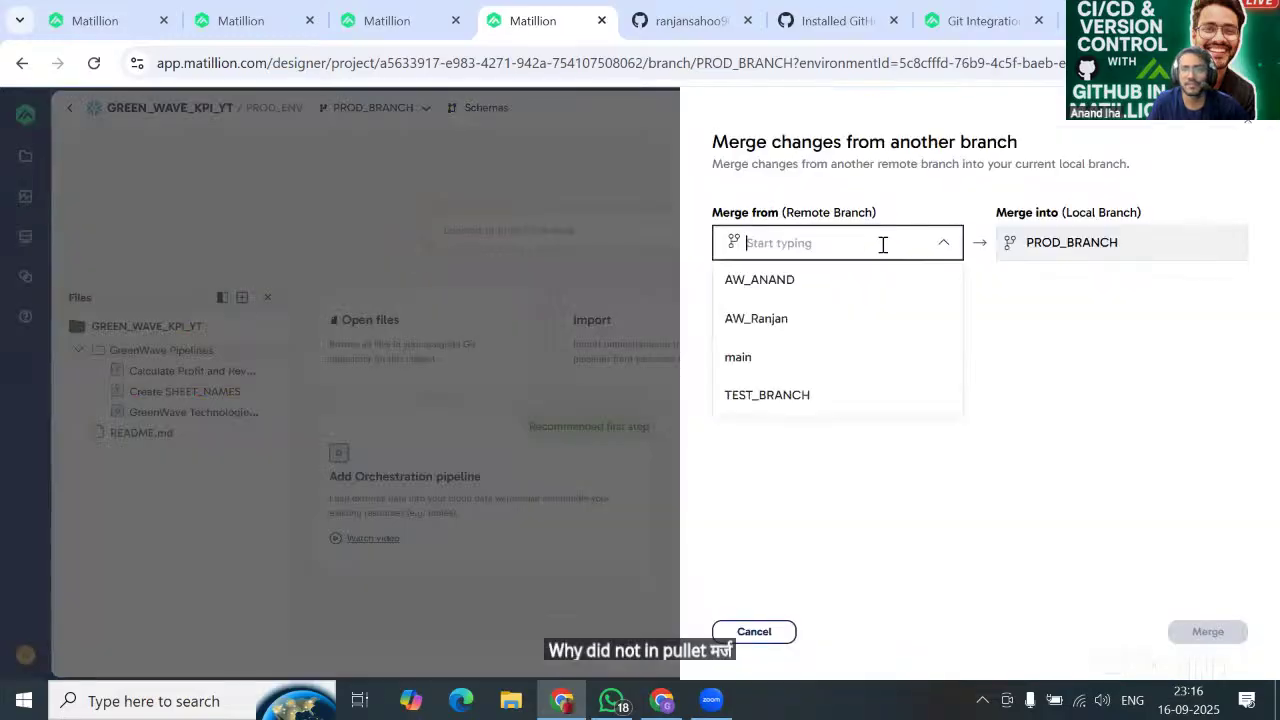
click(805, 373)
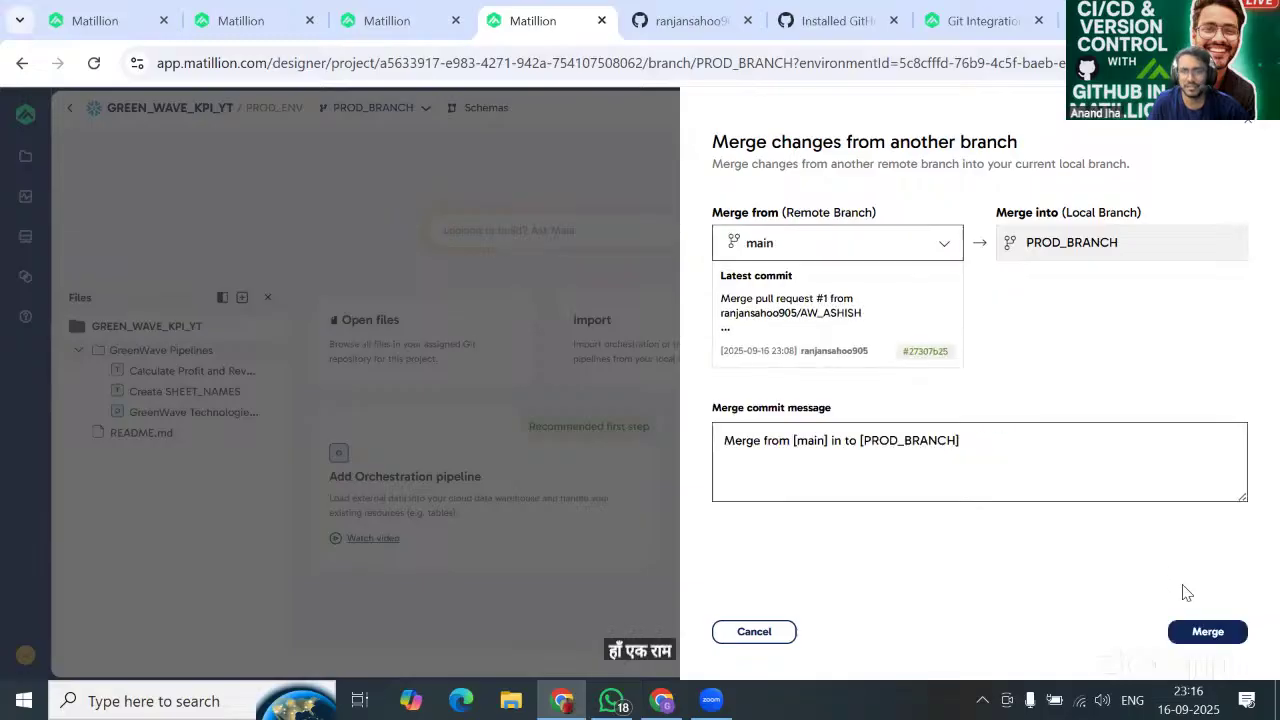
click(1208, 634)
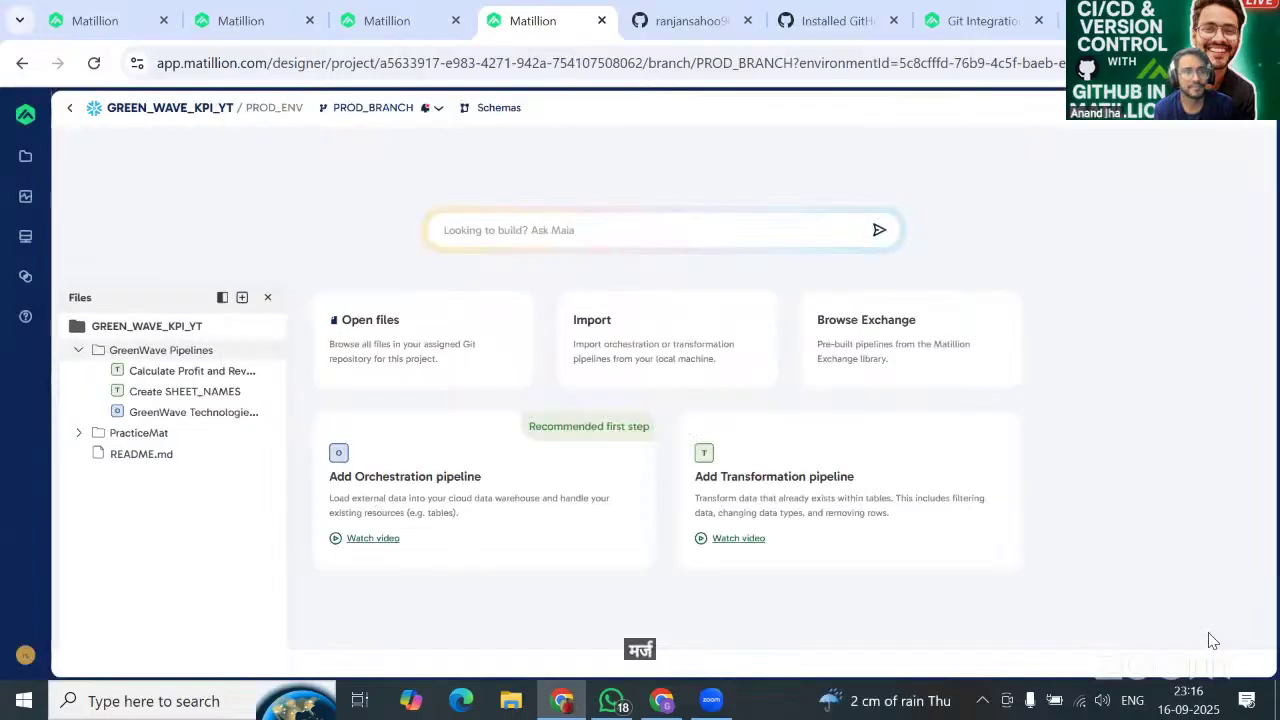
click(77, 433)
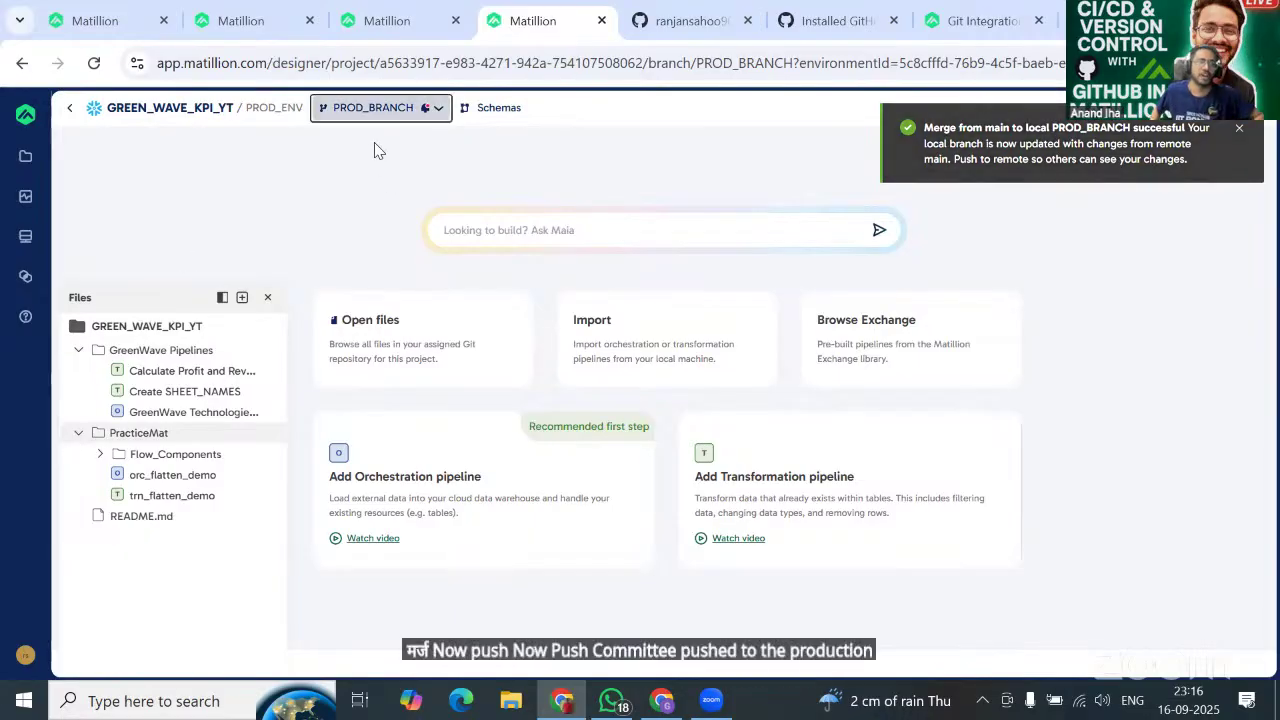
click(380, 108)
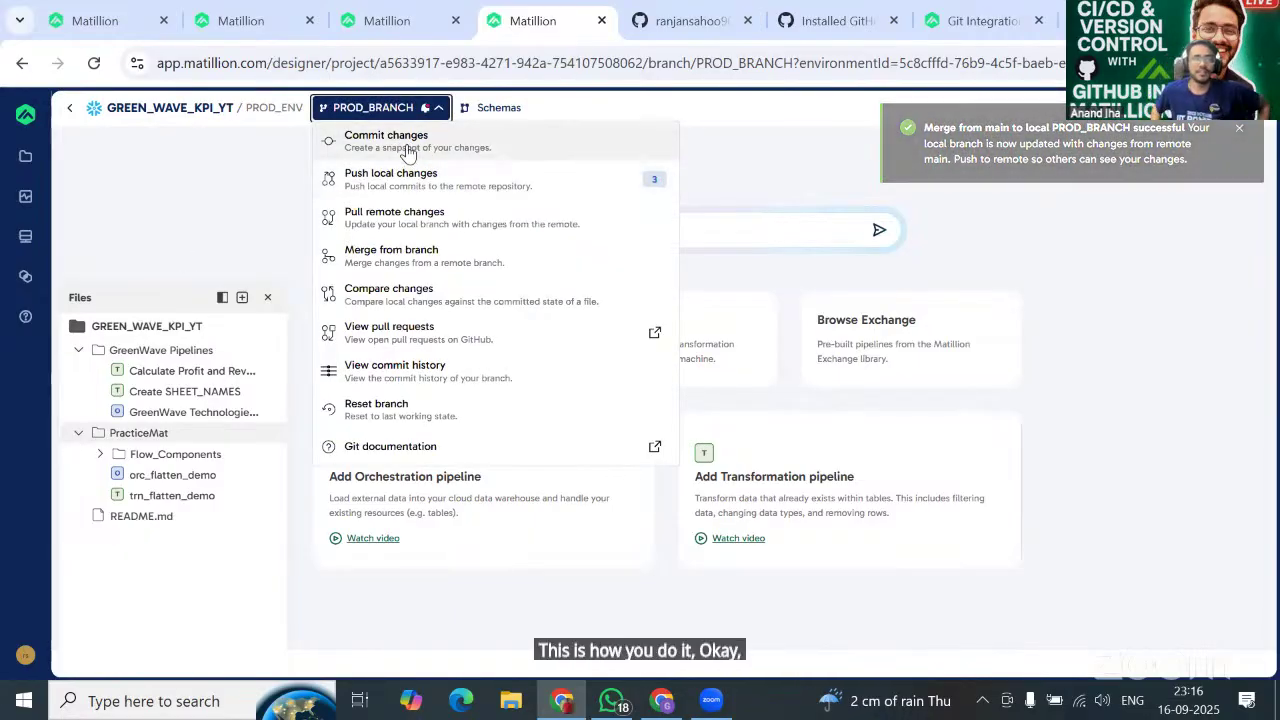
Confirm nothing to commit, then push PROD_BRANCH and publish to PROD_ENV as NEW_DEV_V1_20250916.
click(408, 145)
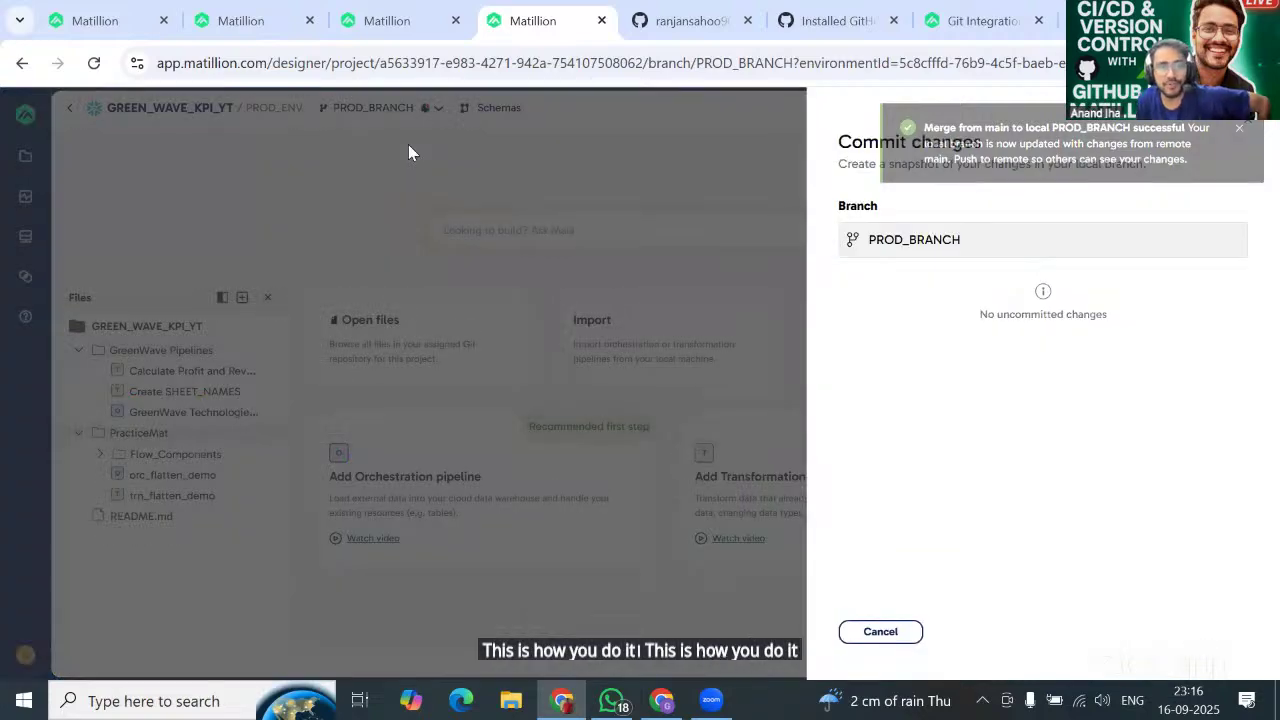
click(882, 634)
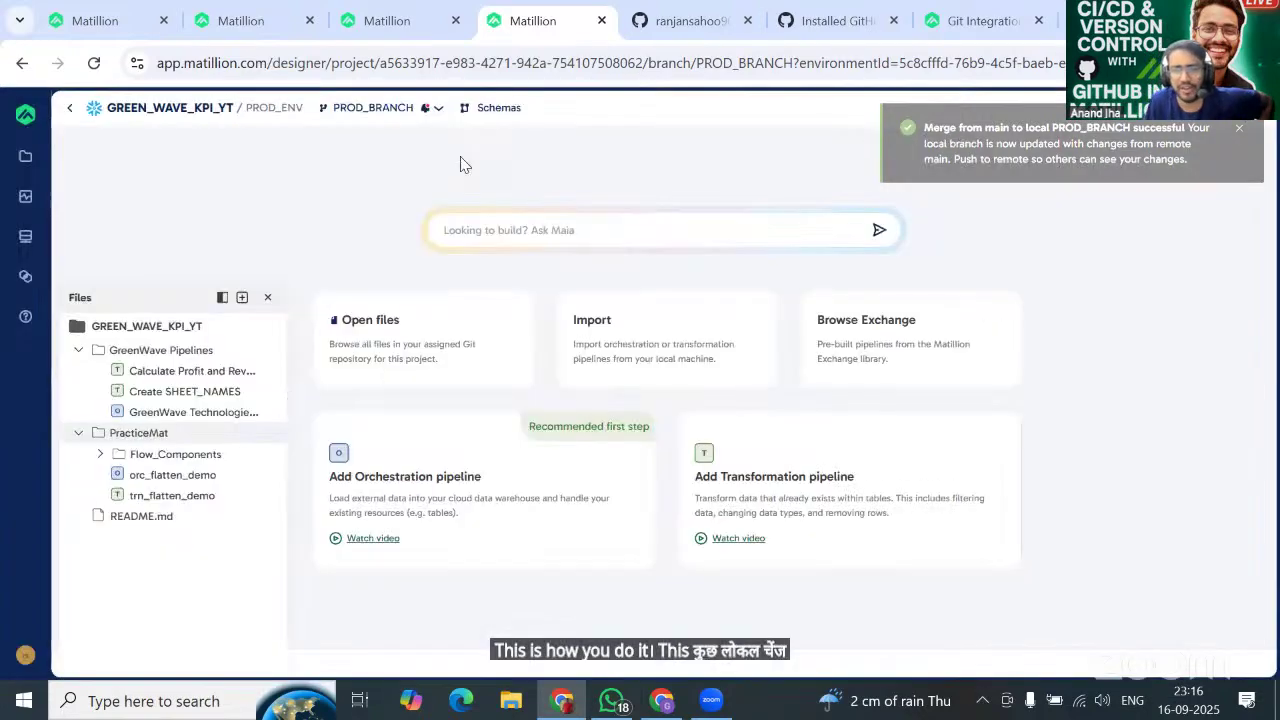
click(438, 107)
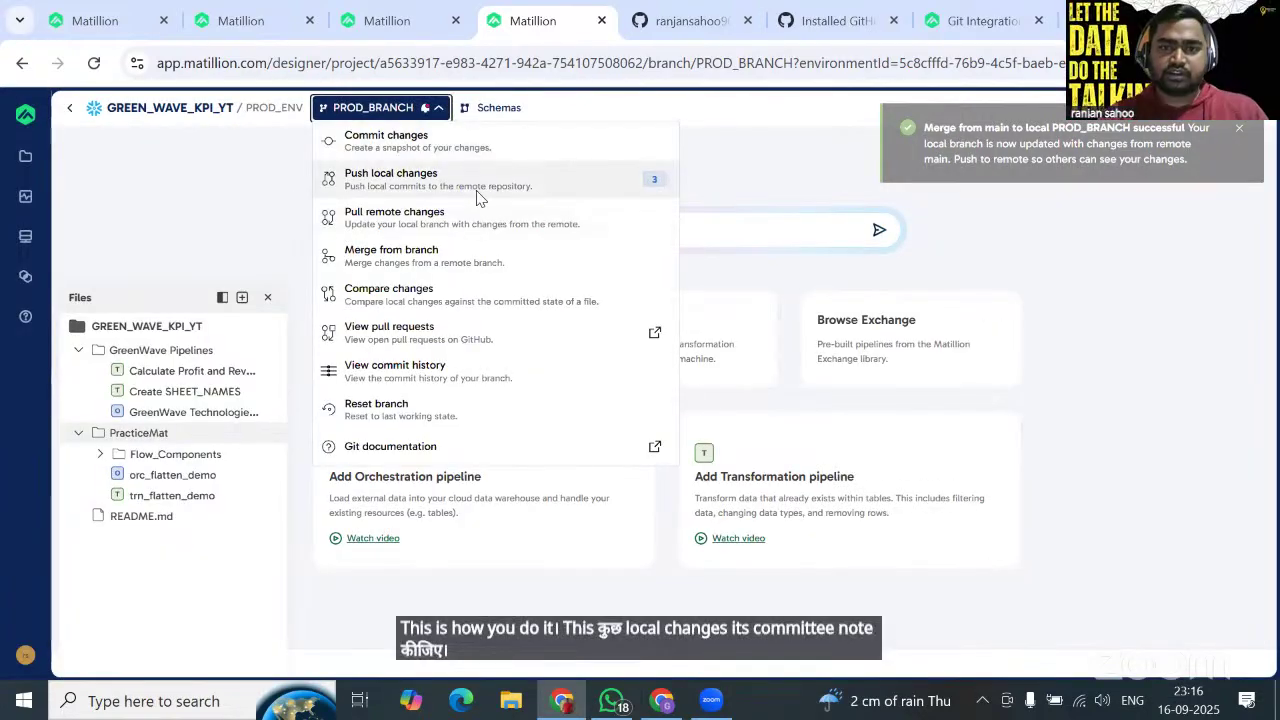
click(478, 188)
click(846, 466)
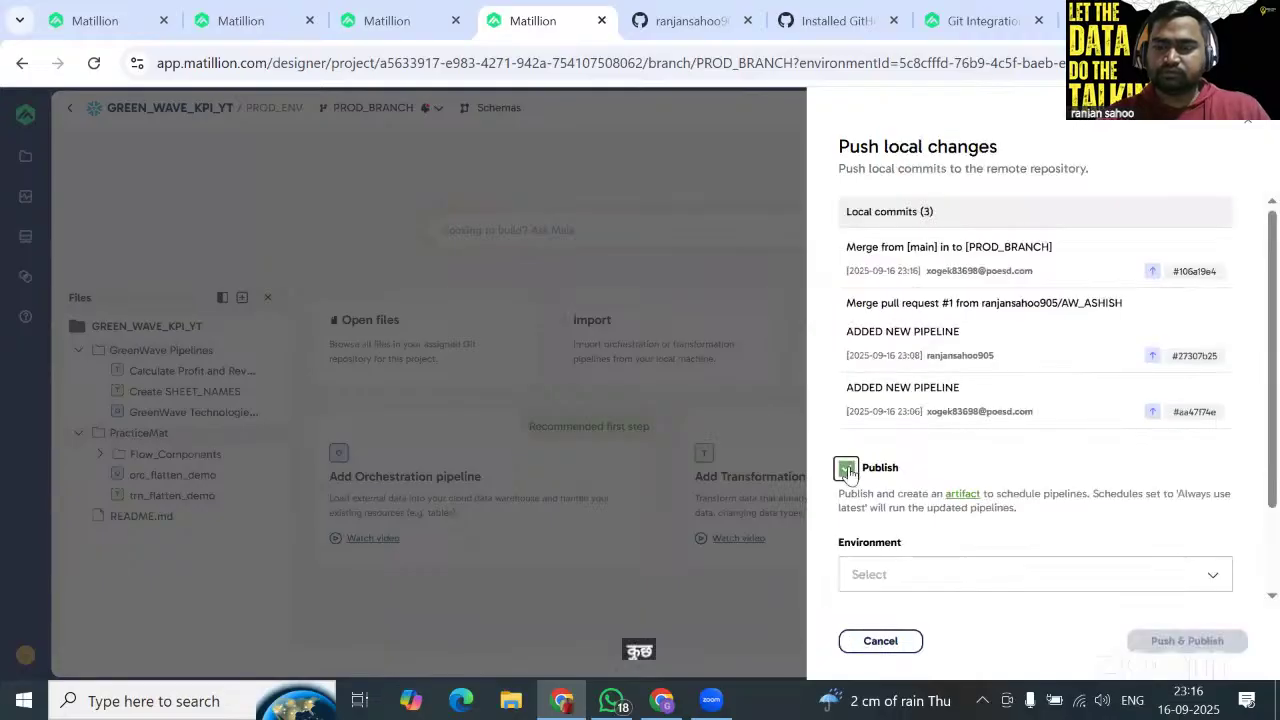
scroll(951, 467, down, 1)
click(951, 467)
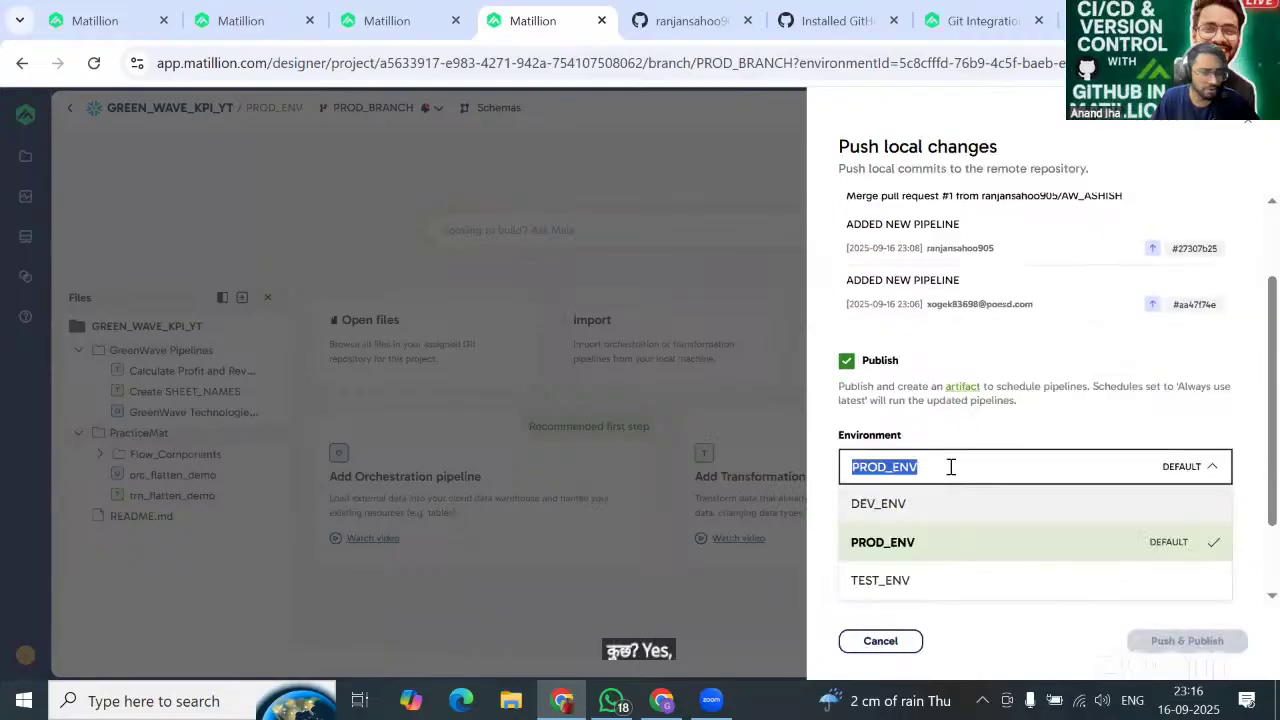
click(1040, 410)
click(908, 551)
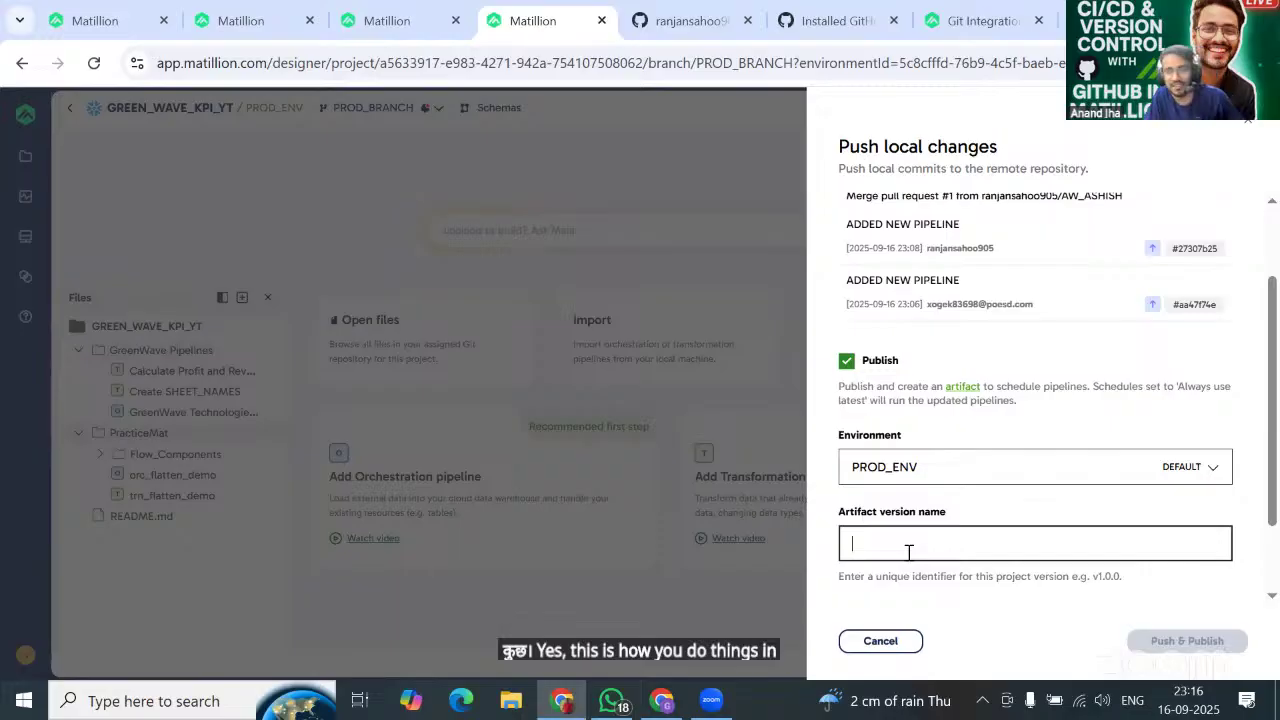
text(NEW)
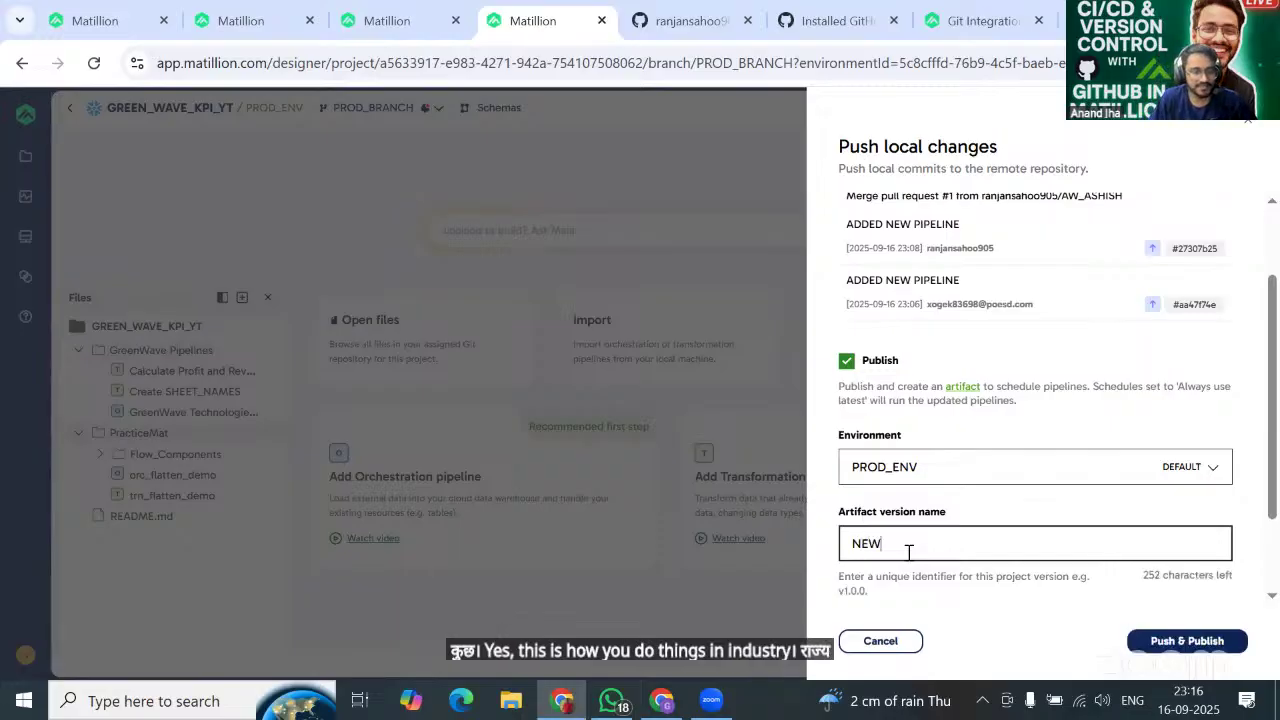
text(_DEV_V1)
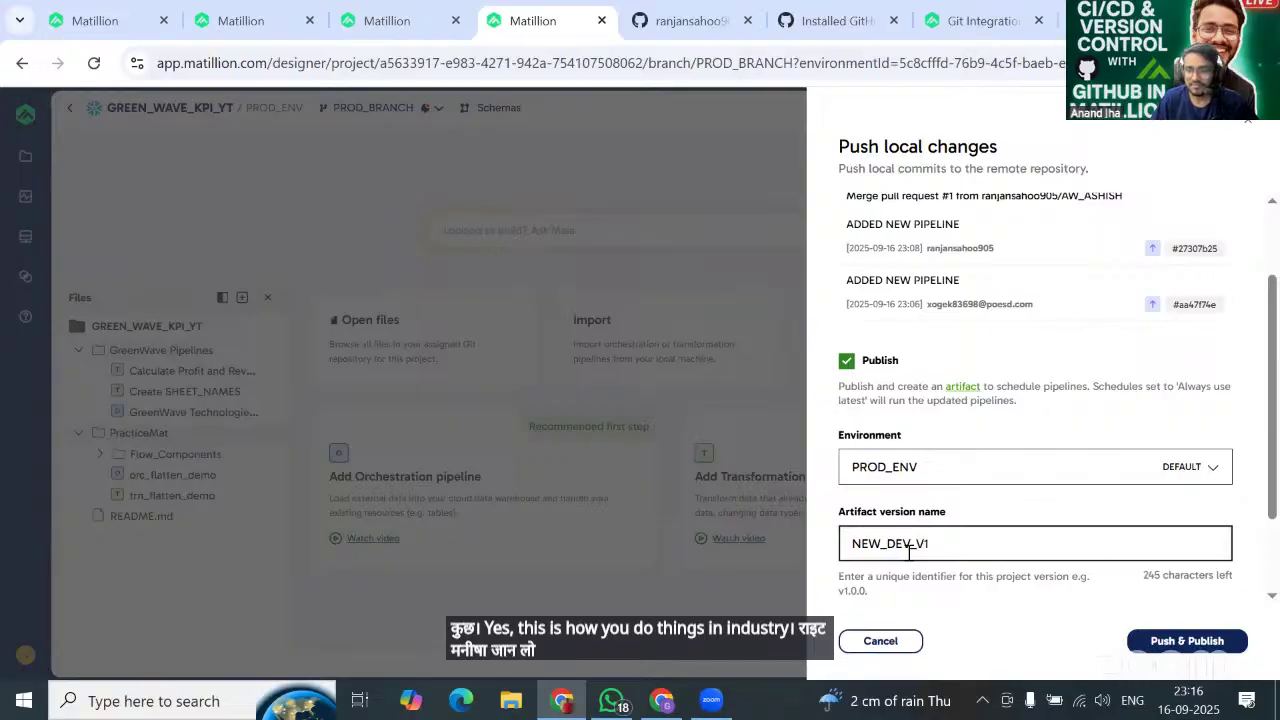
text(_20)
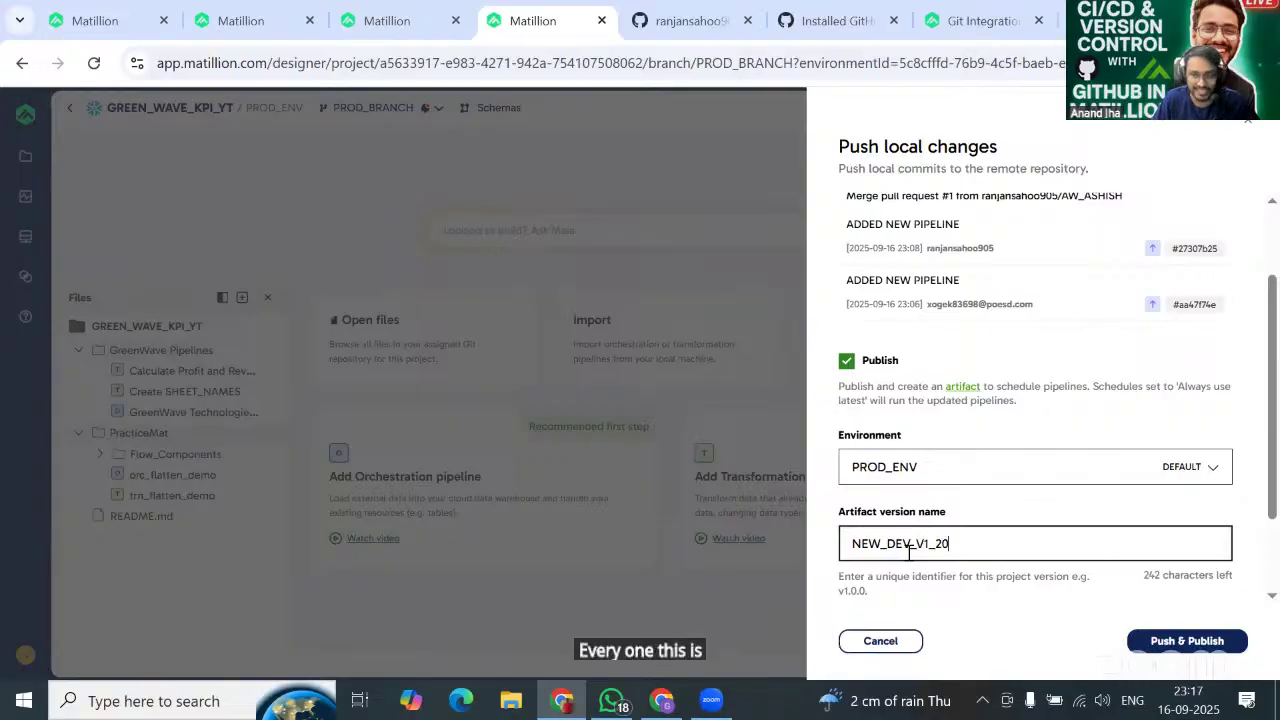
text(25)
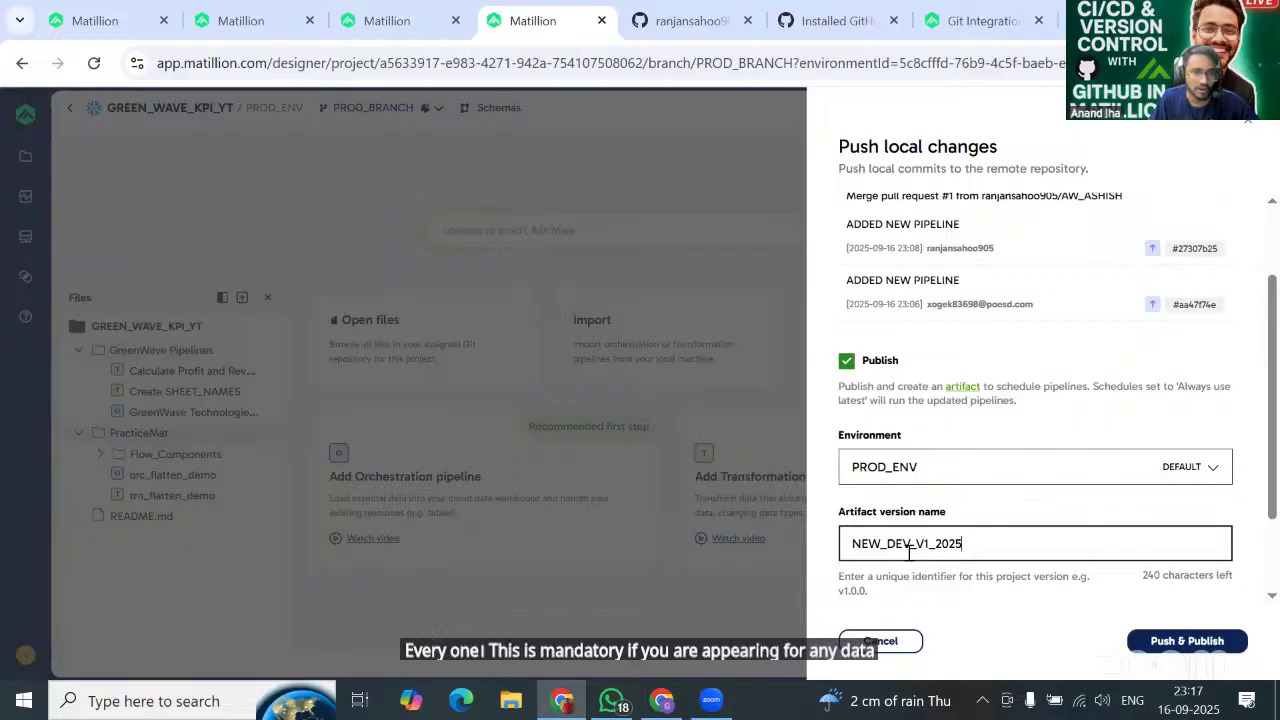
text(0916)
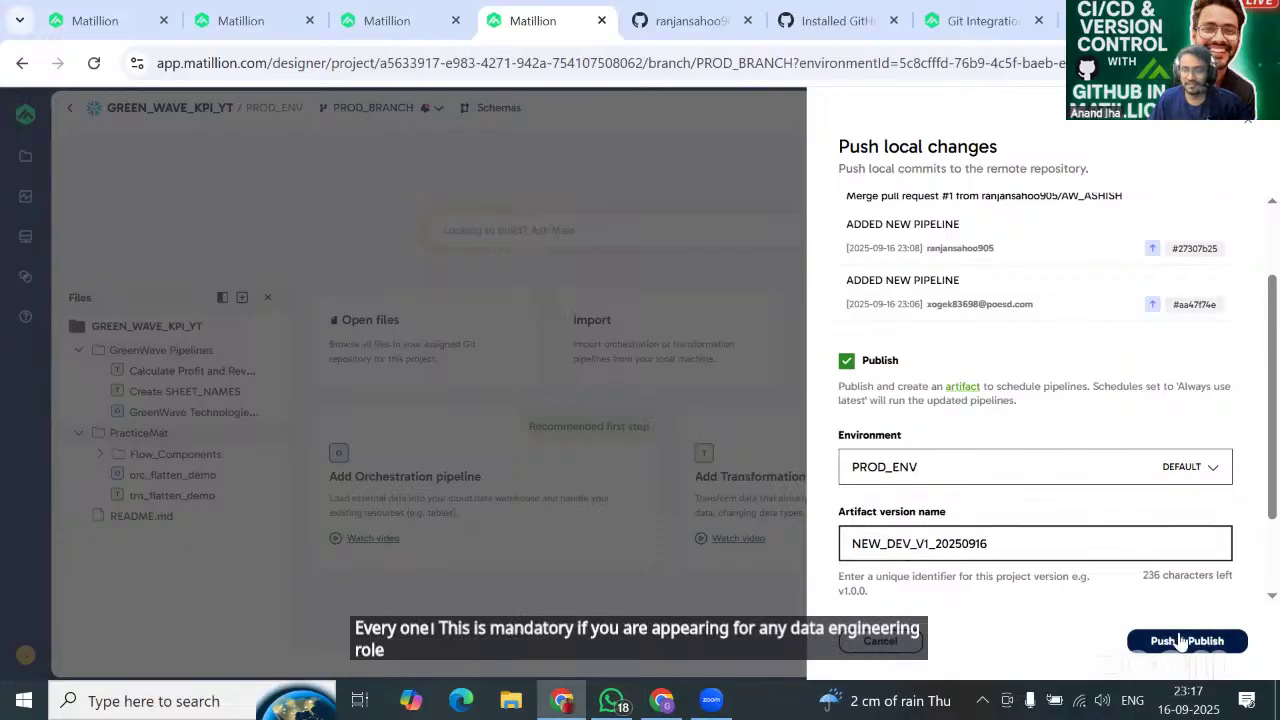
click(1182, 640)
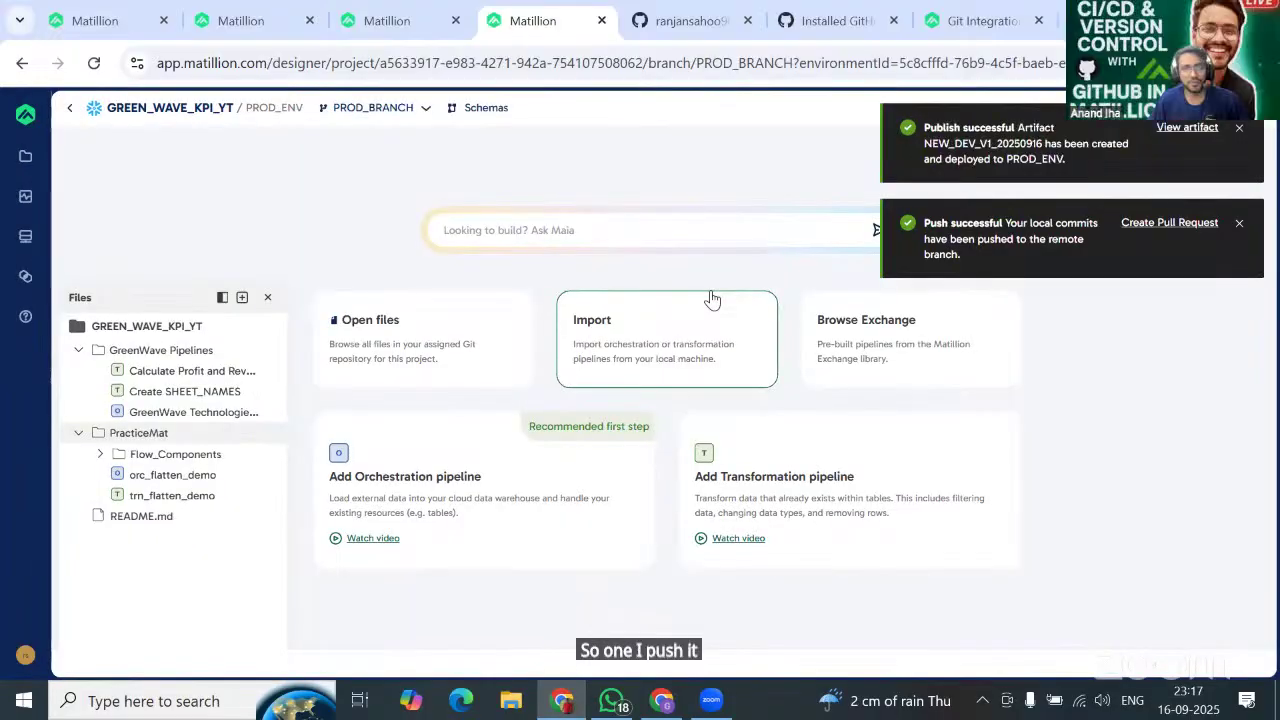
click(686, 22)
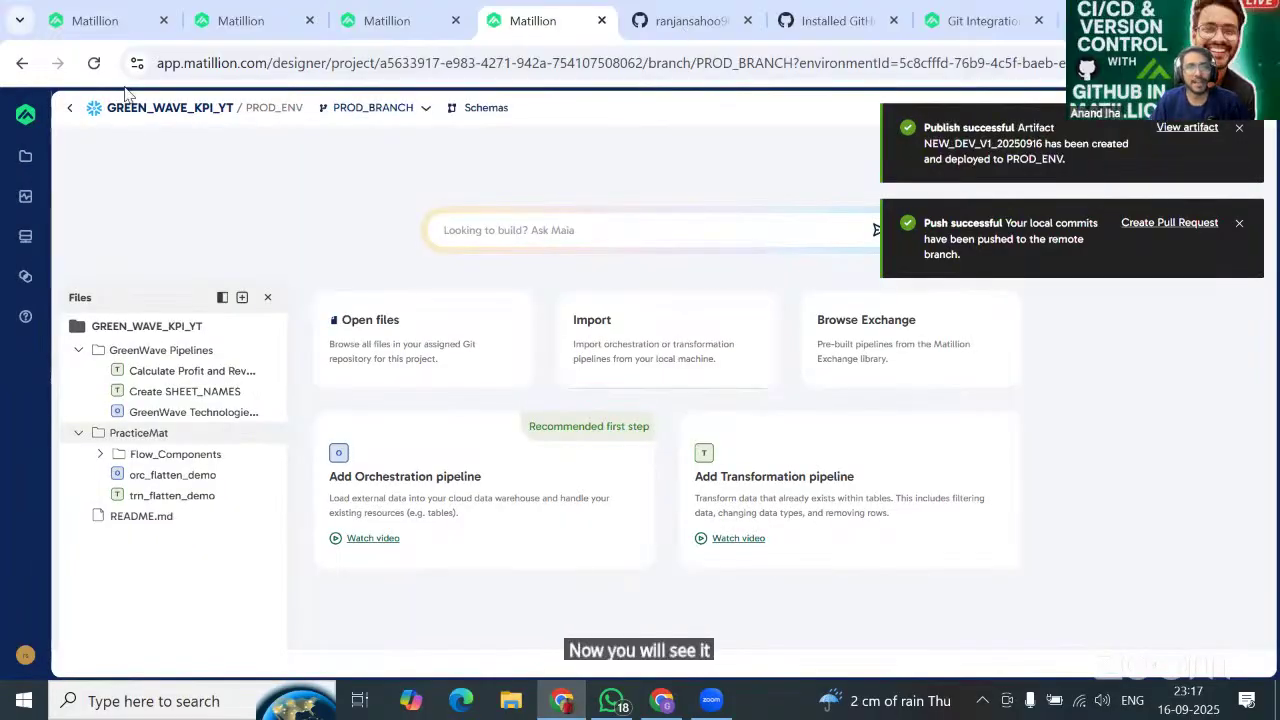
click(96, 64)
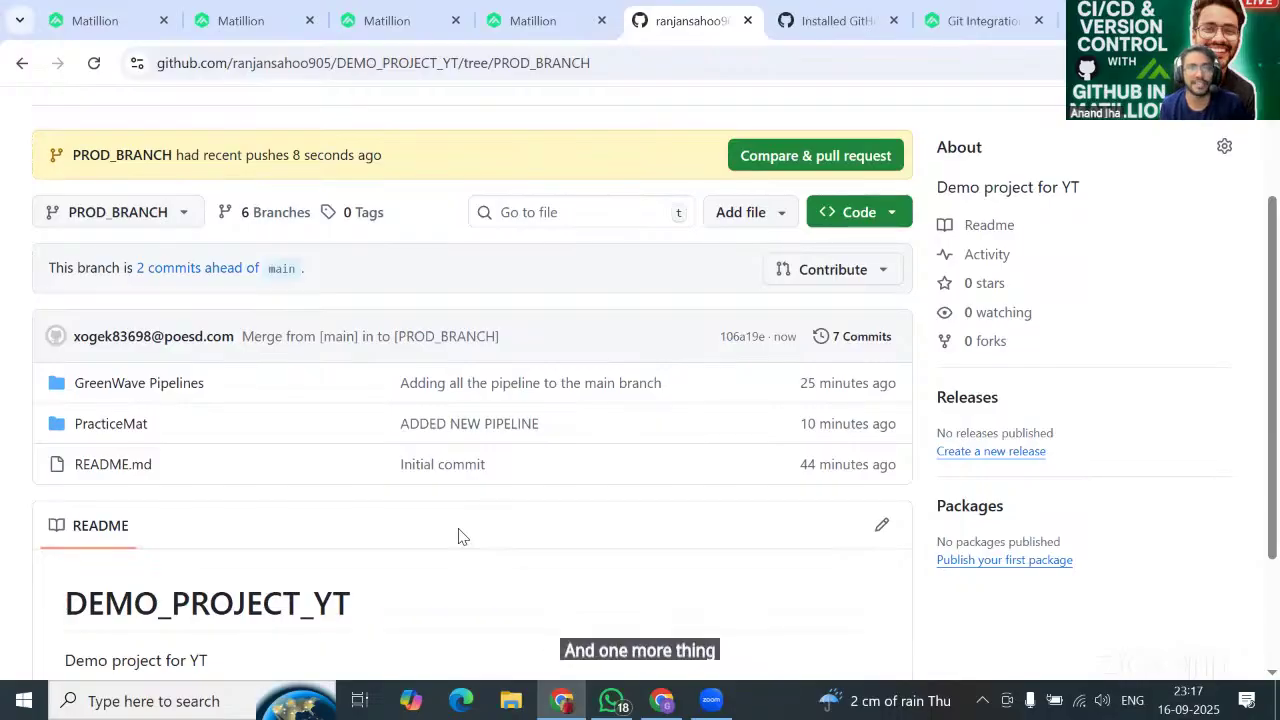
click(497, 27)
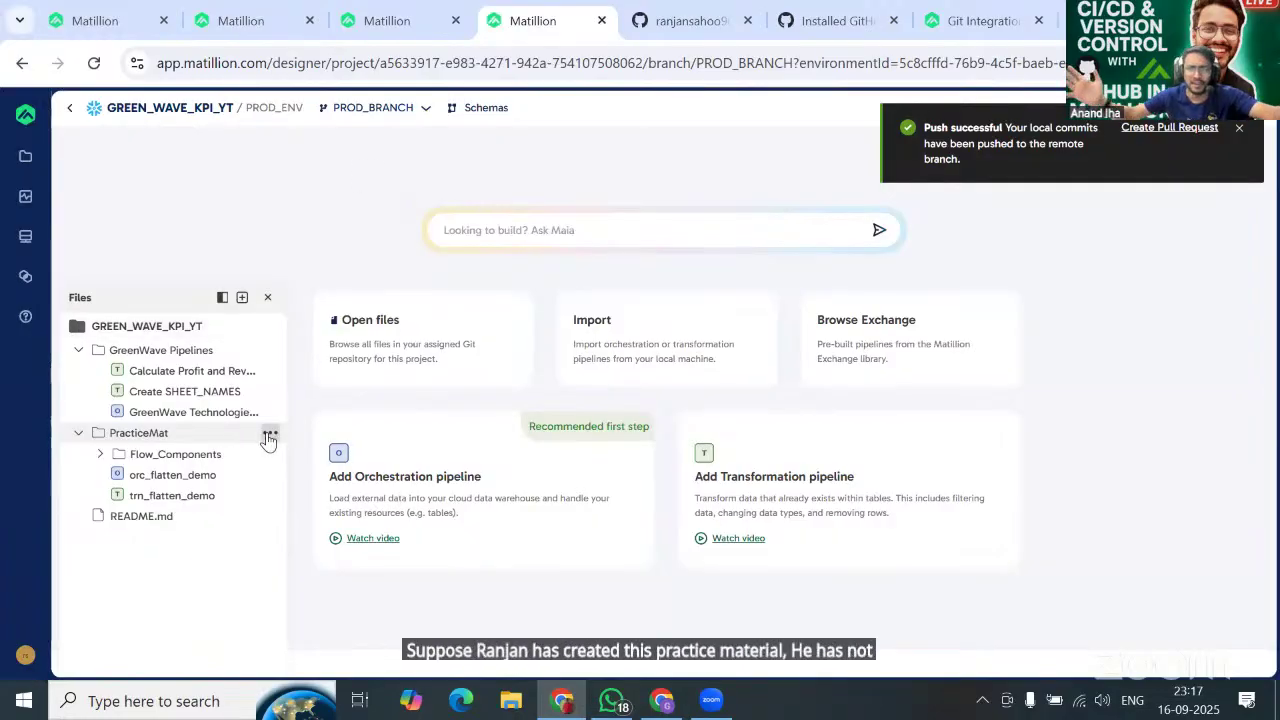
Export the PracticeMat folder and another project folder as zip downloads, cancelling a stray import.
click(269, 437)
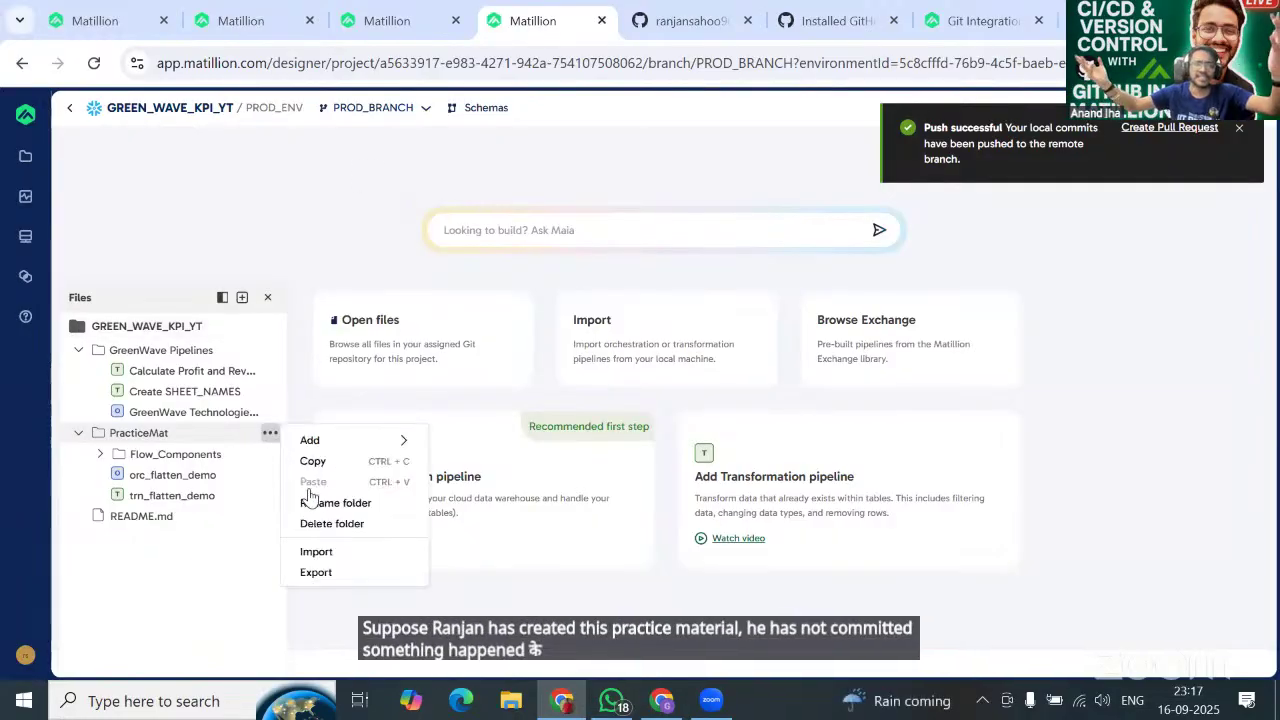
click(331, 556)
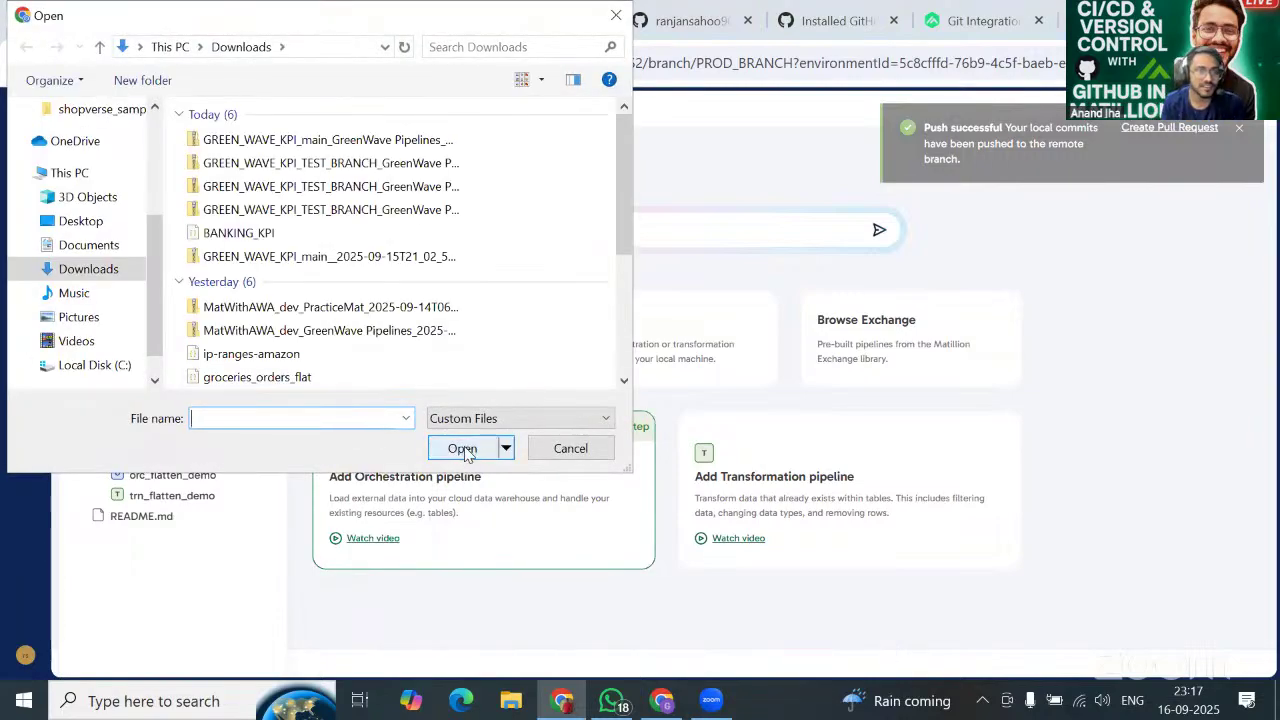
key(Escape)
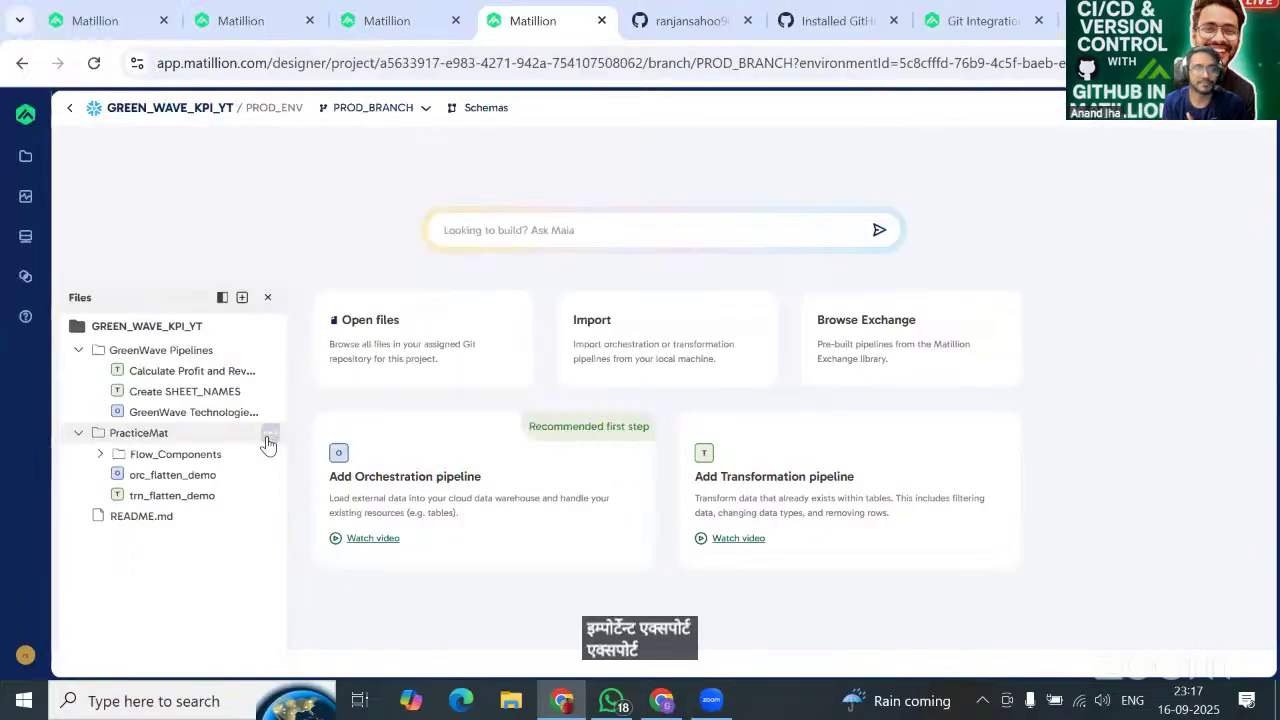
click(270, 434)
click(316, 574)
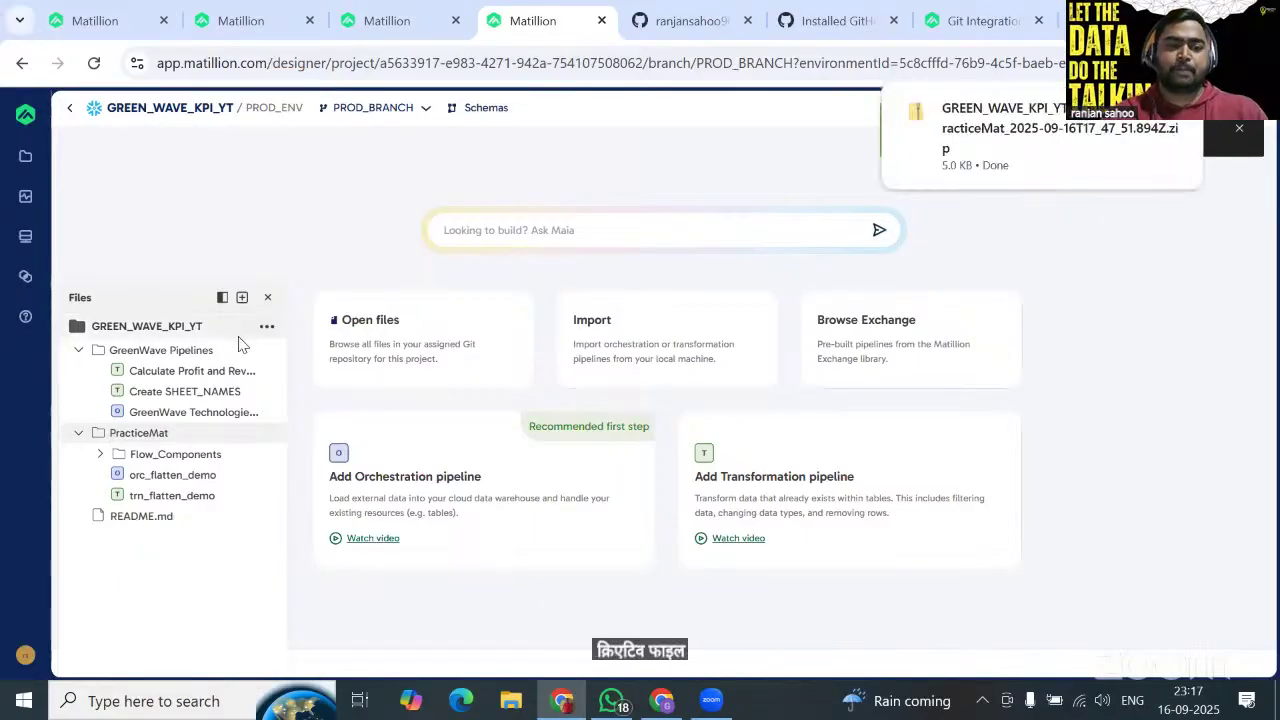
click(270, 351)
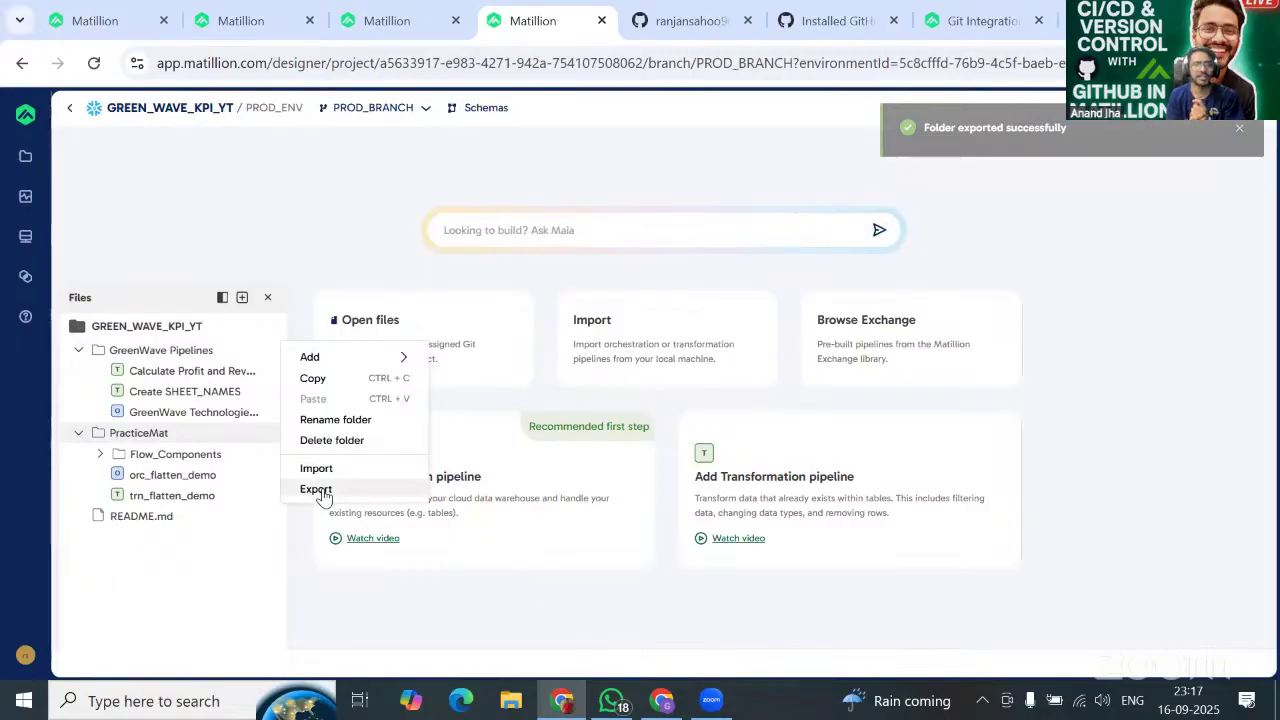
click(316, 489)
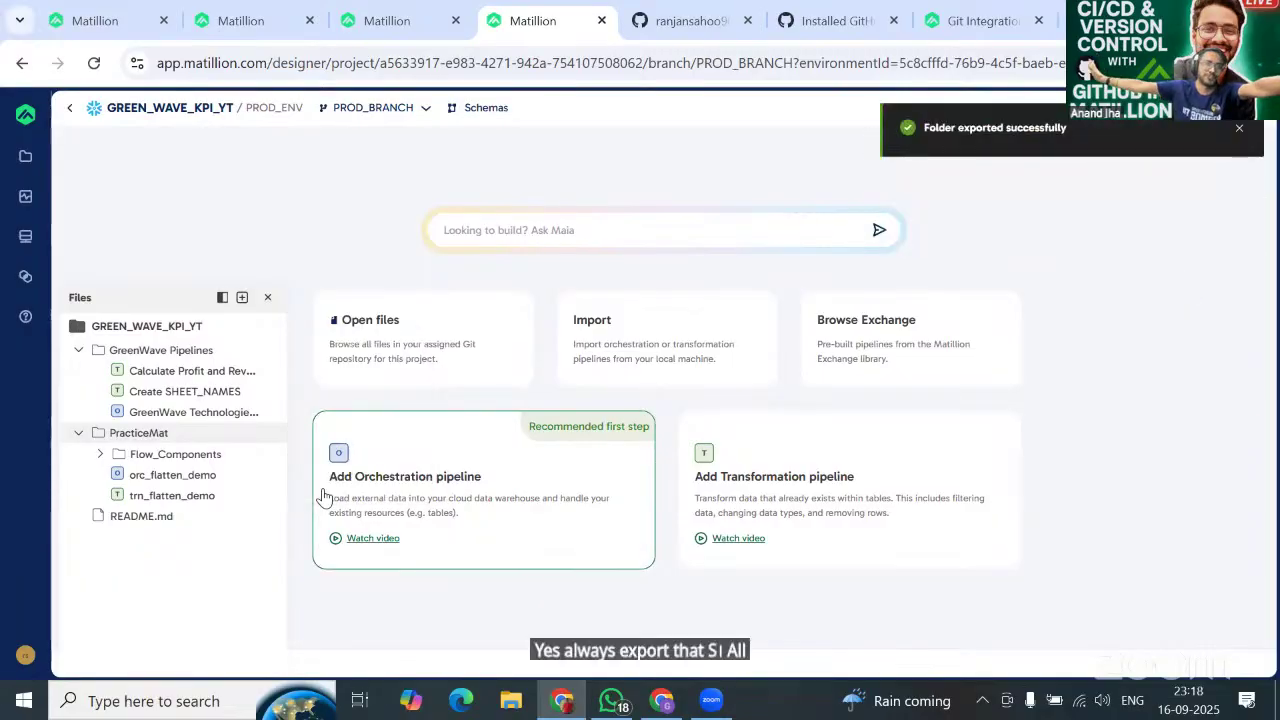